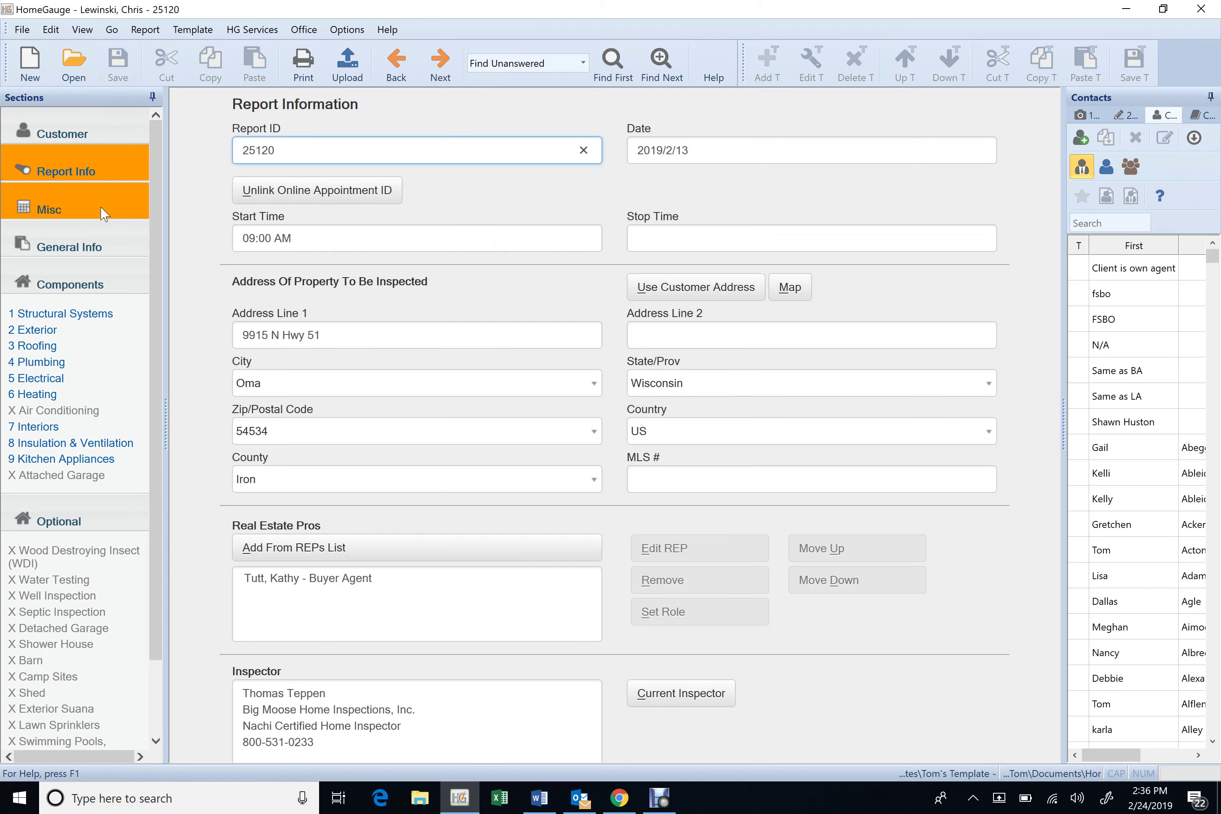
- In the General Info section, open the cover page picture in the picture editor and accept it
{"action": "left_click", "coordinate": [104, 256]}
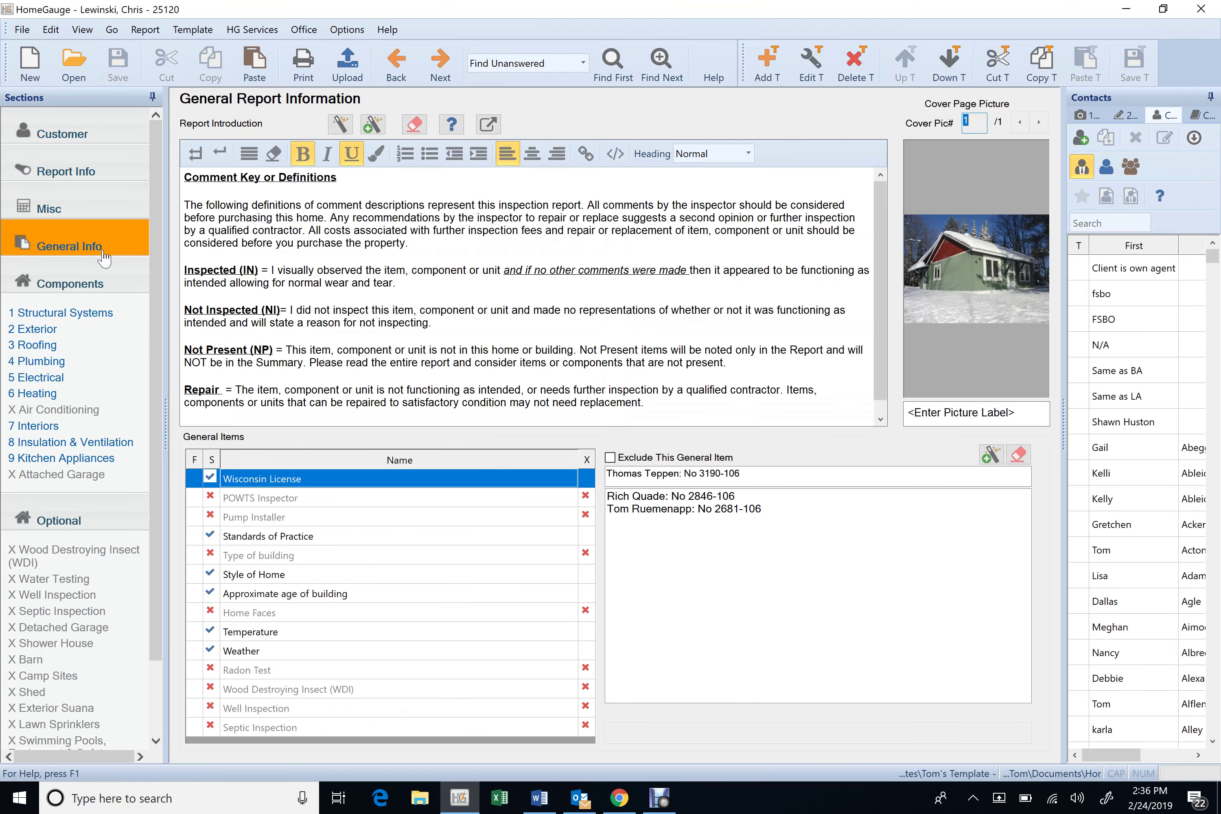
{"action": "right_click", "coordinate": [987, 287]}
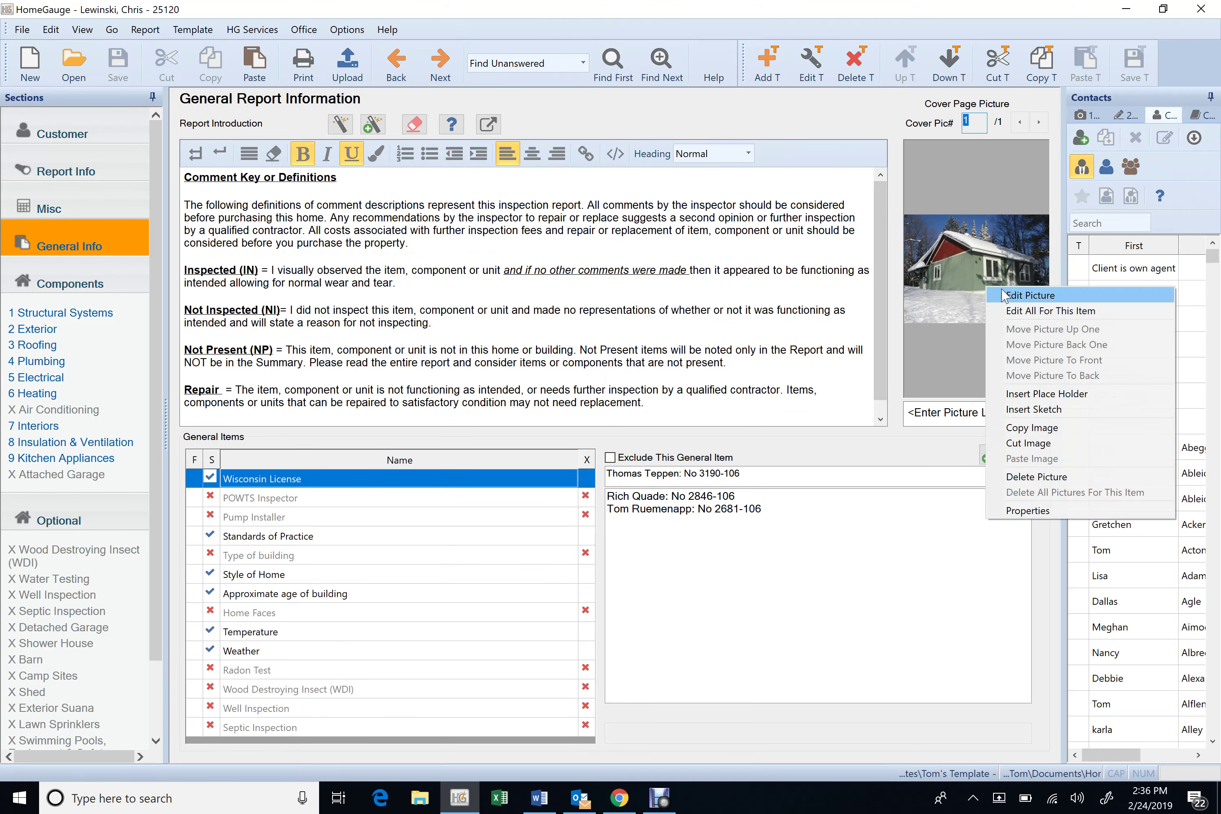
{"action": "left_click", "coordinate": [1013, 296]}
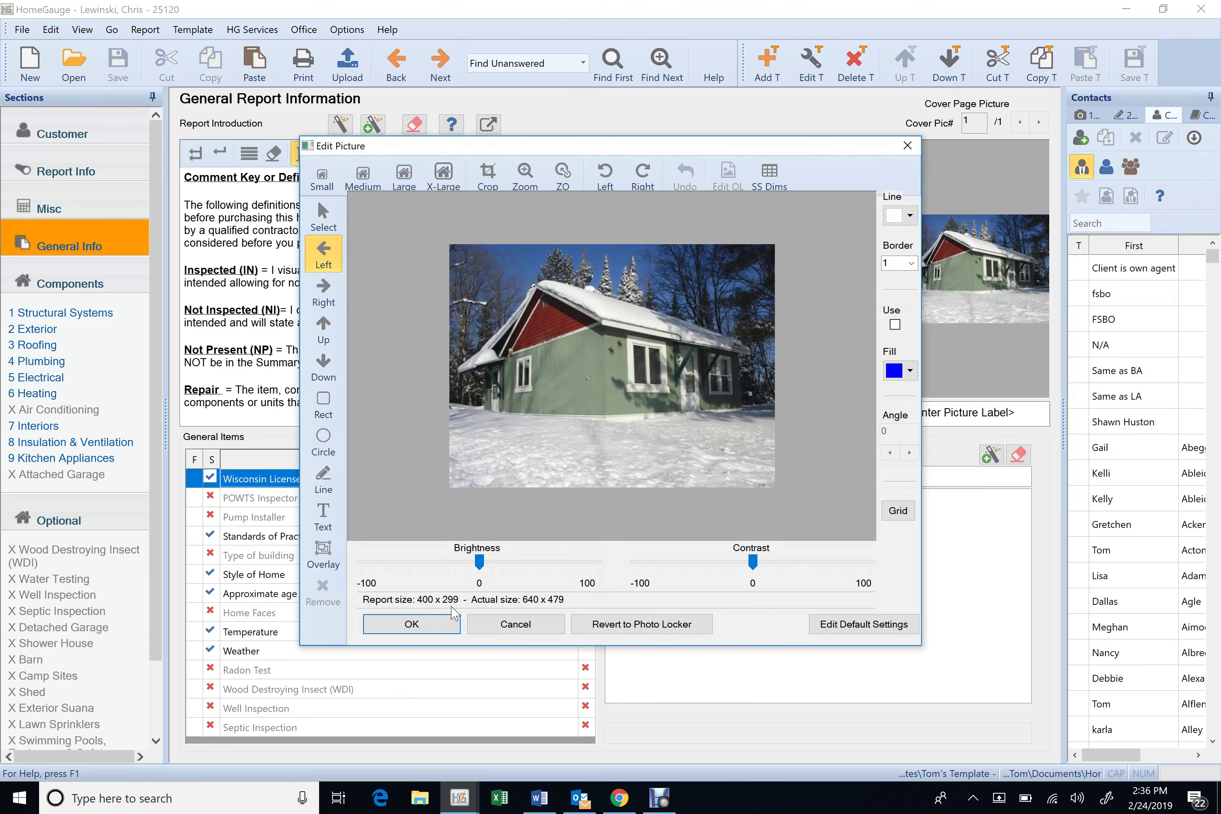
{"action": "left_click", "coordinate": [436, 631]}
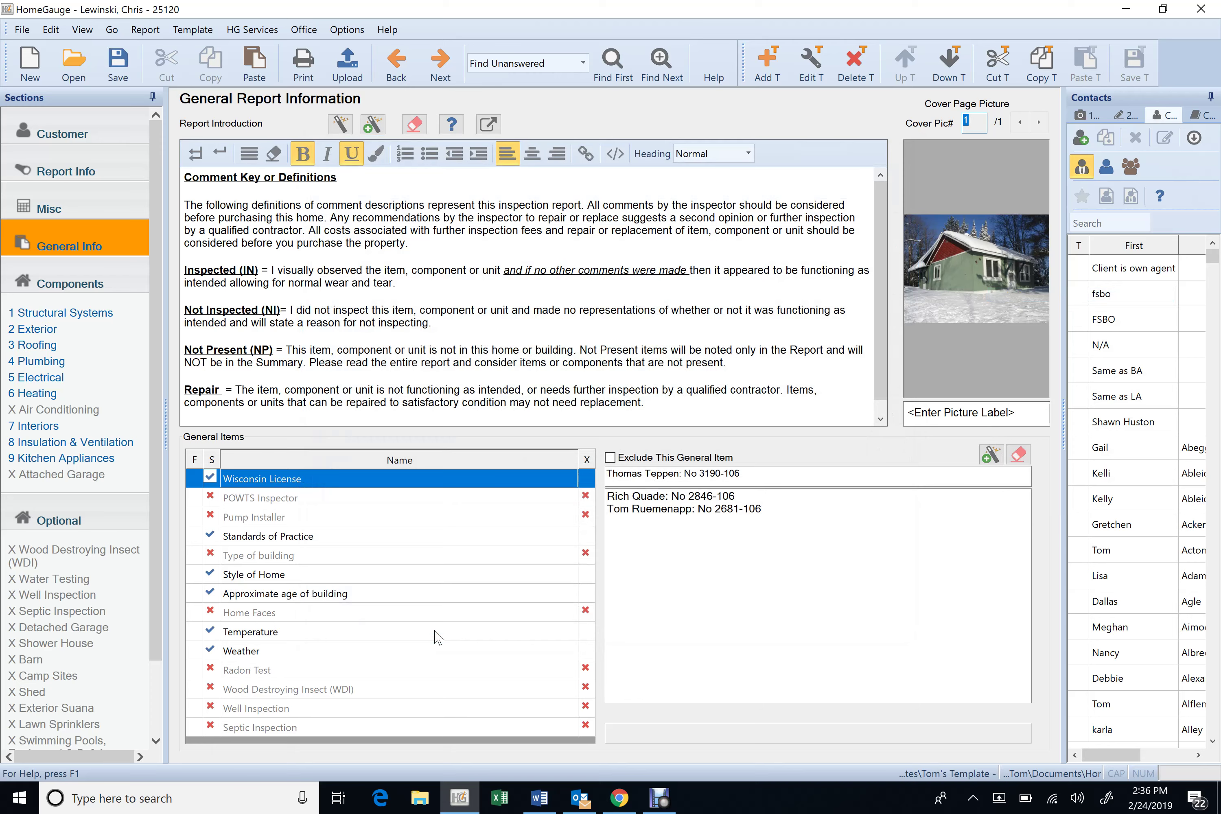
- Review the Structural Systems comments and pictures for the crawlspace foundations, floors, and roof structures and attics, including each item's second comment
{"action": "left_click", "coordinate": [31, 315]}
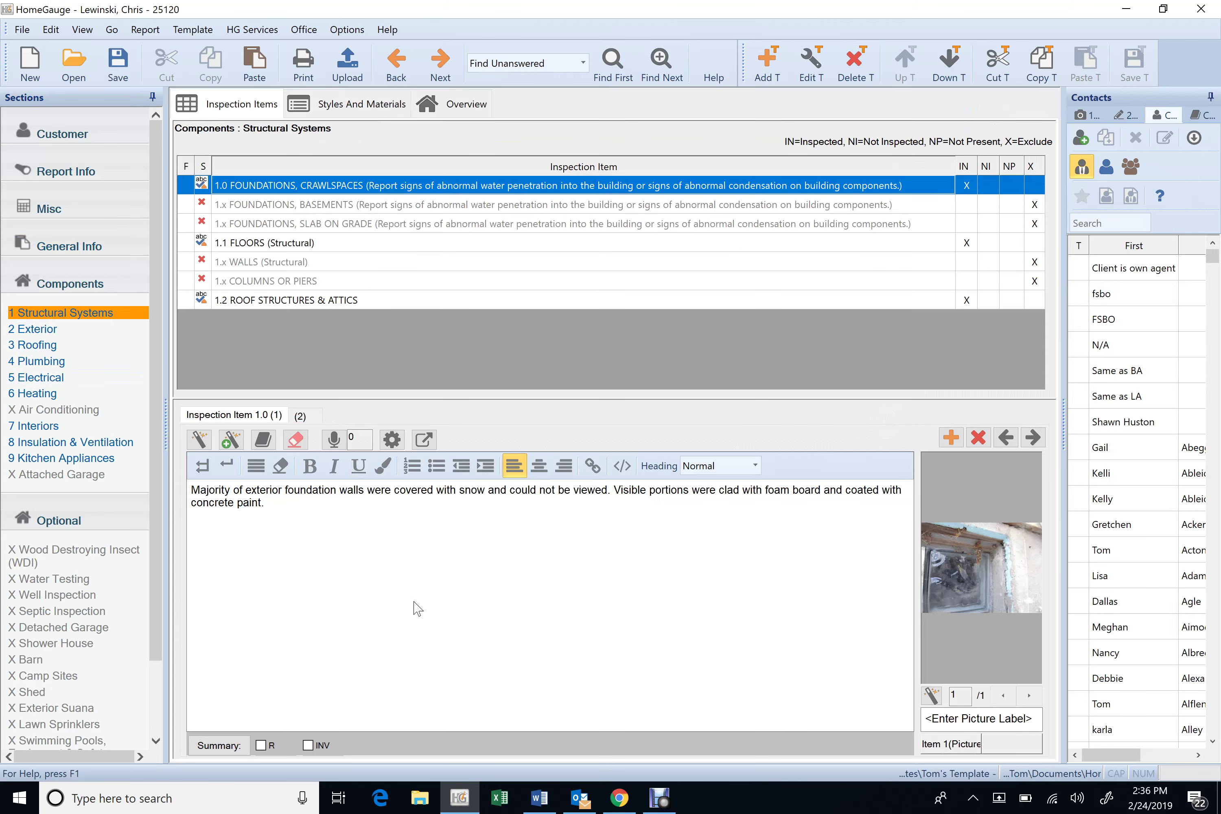
{"action": "left_click", "coordinate": [309, 420]}
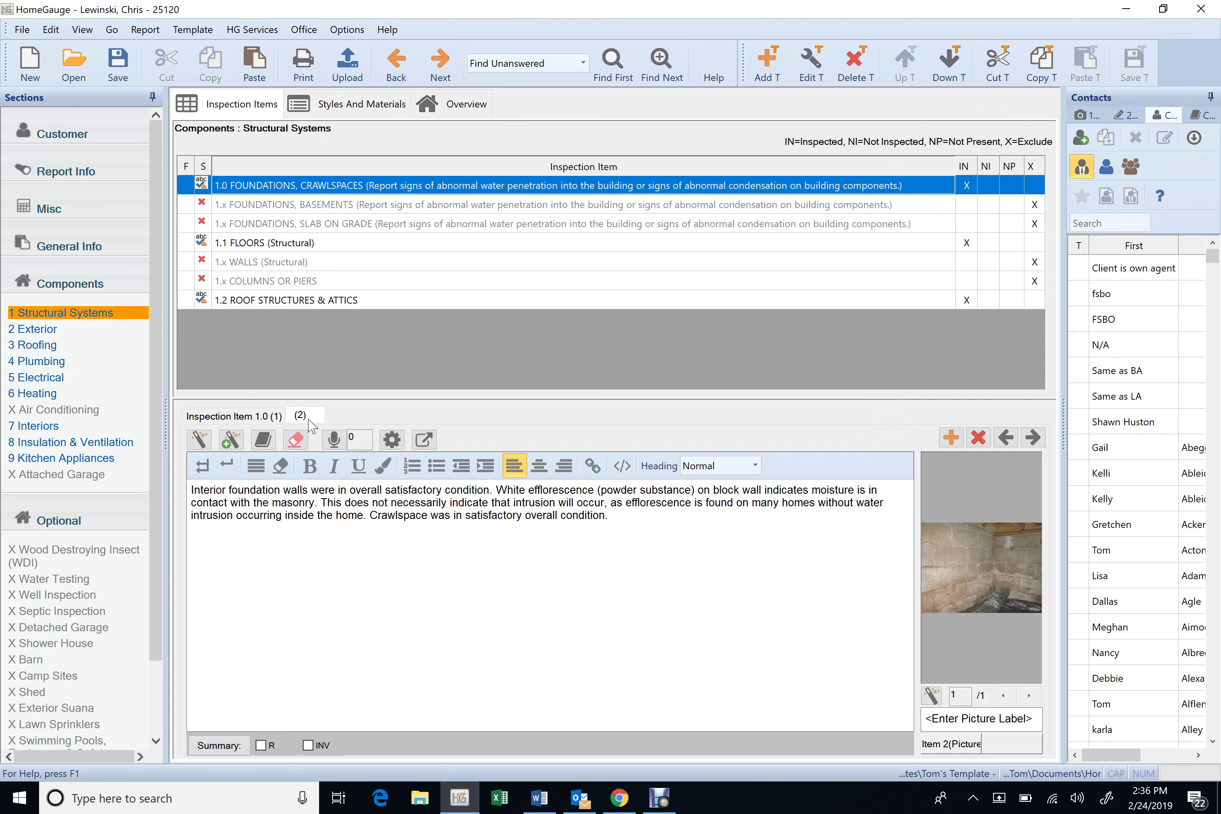
{"action": "left_click", "coordinate": [310, 244]}
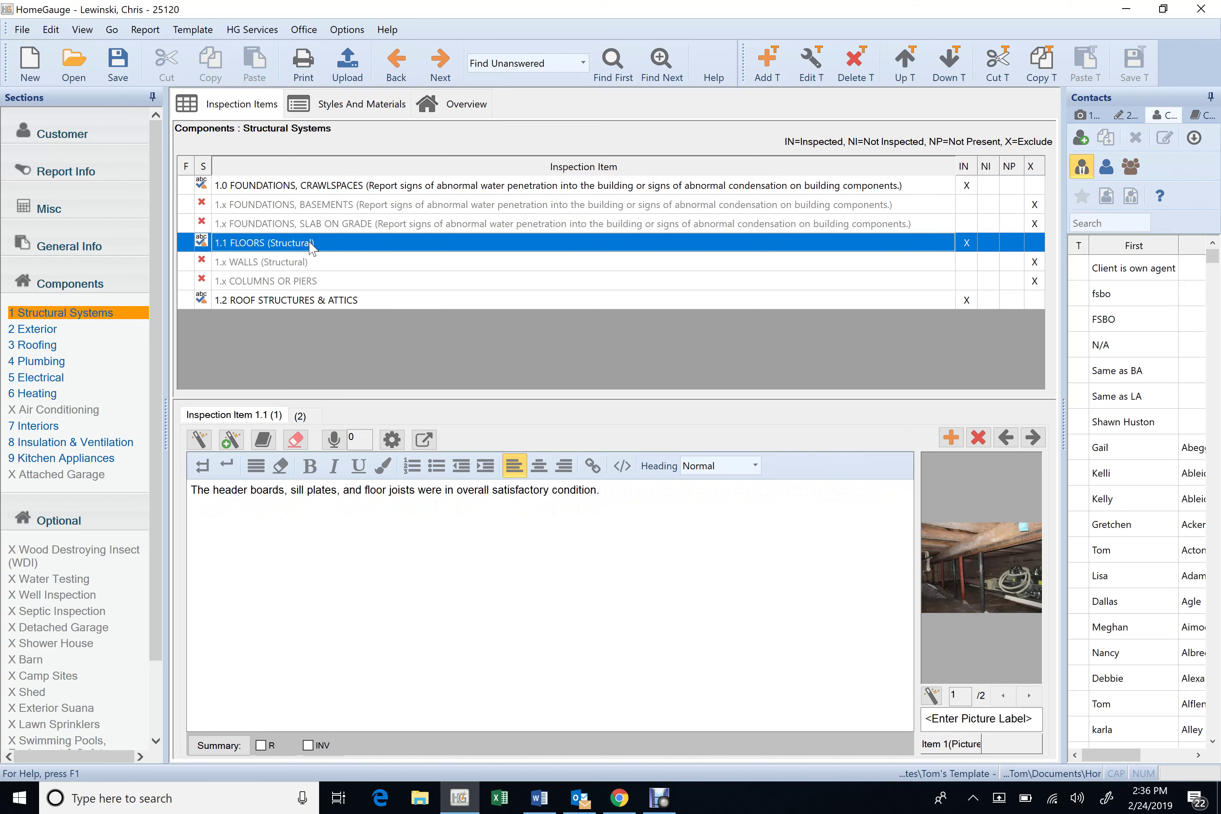
{"action": "left_click", "coordinate": [307, 417]}
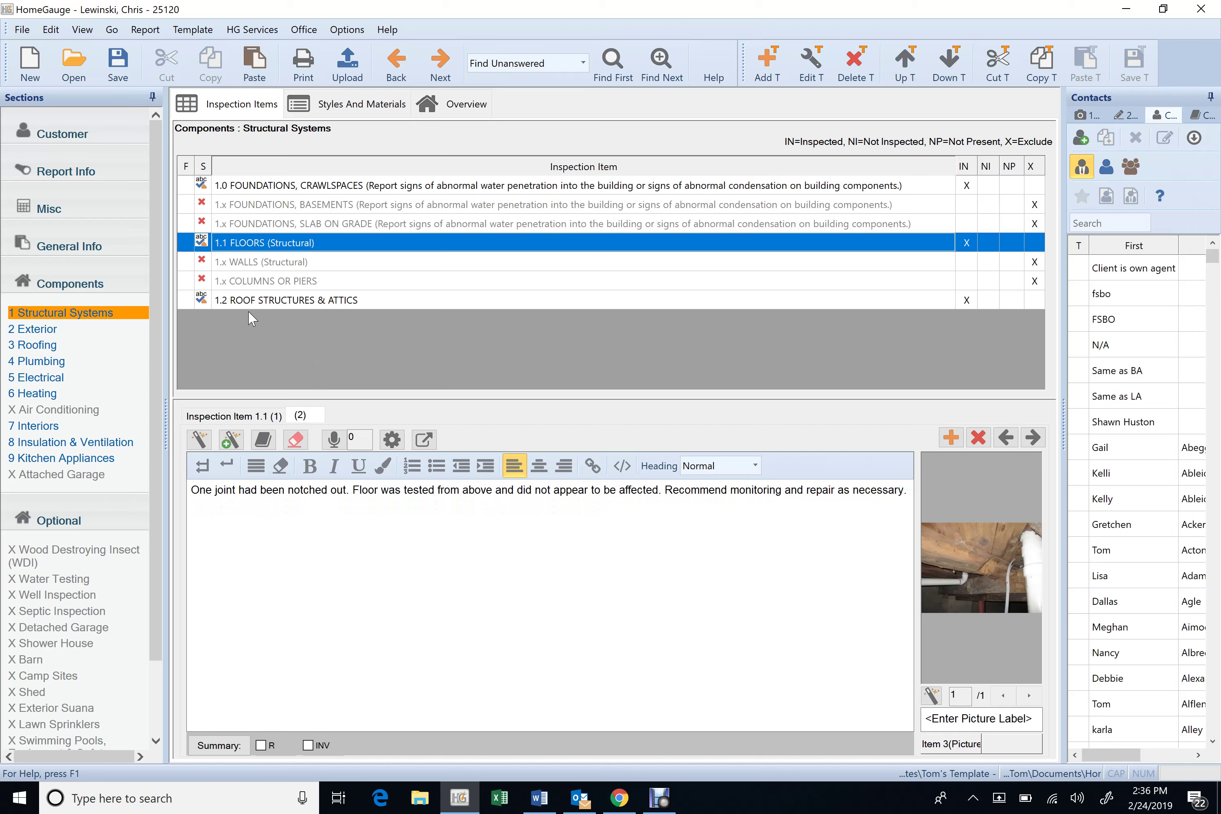
{"action": "left_click", "coordinate": [257, 299]}
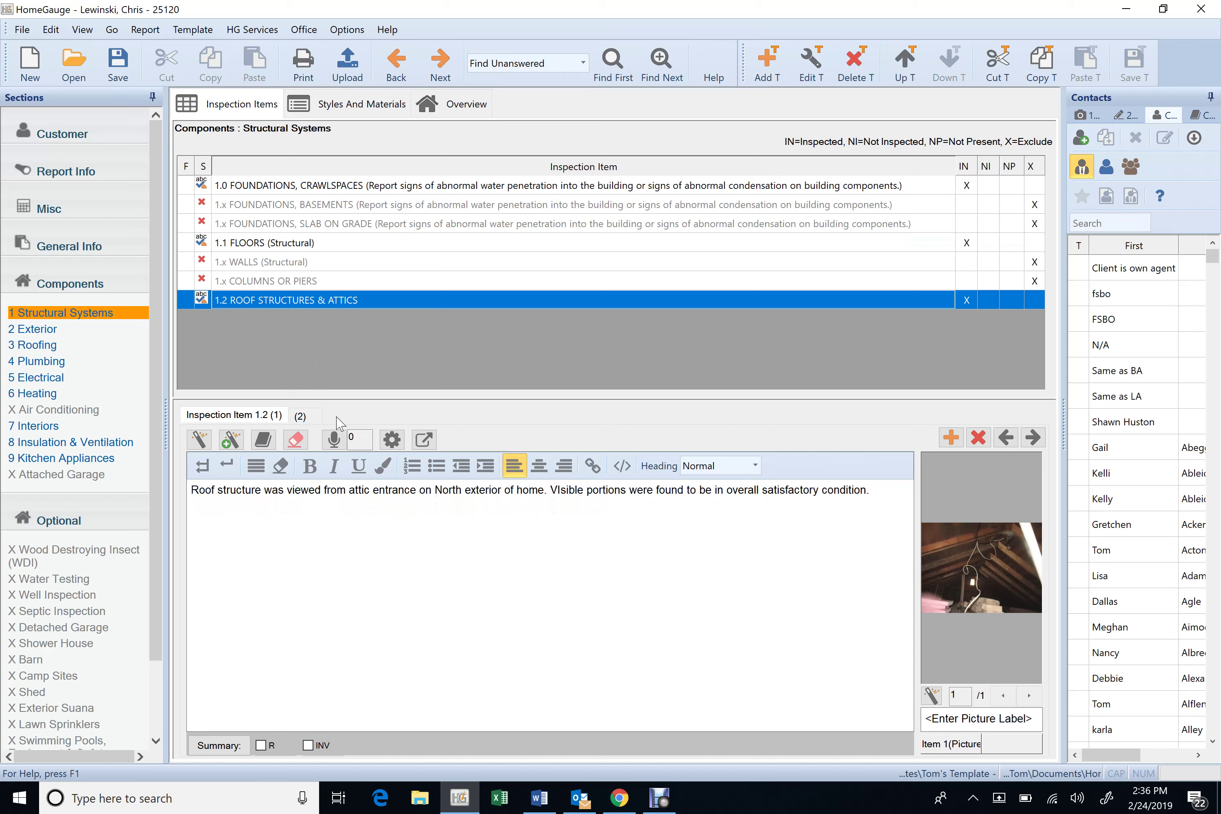
{"action": "left_click", "coordinate": [300, 417]}
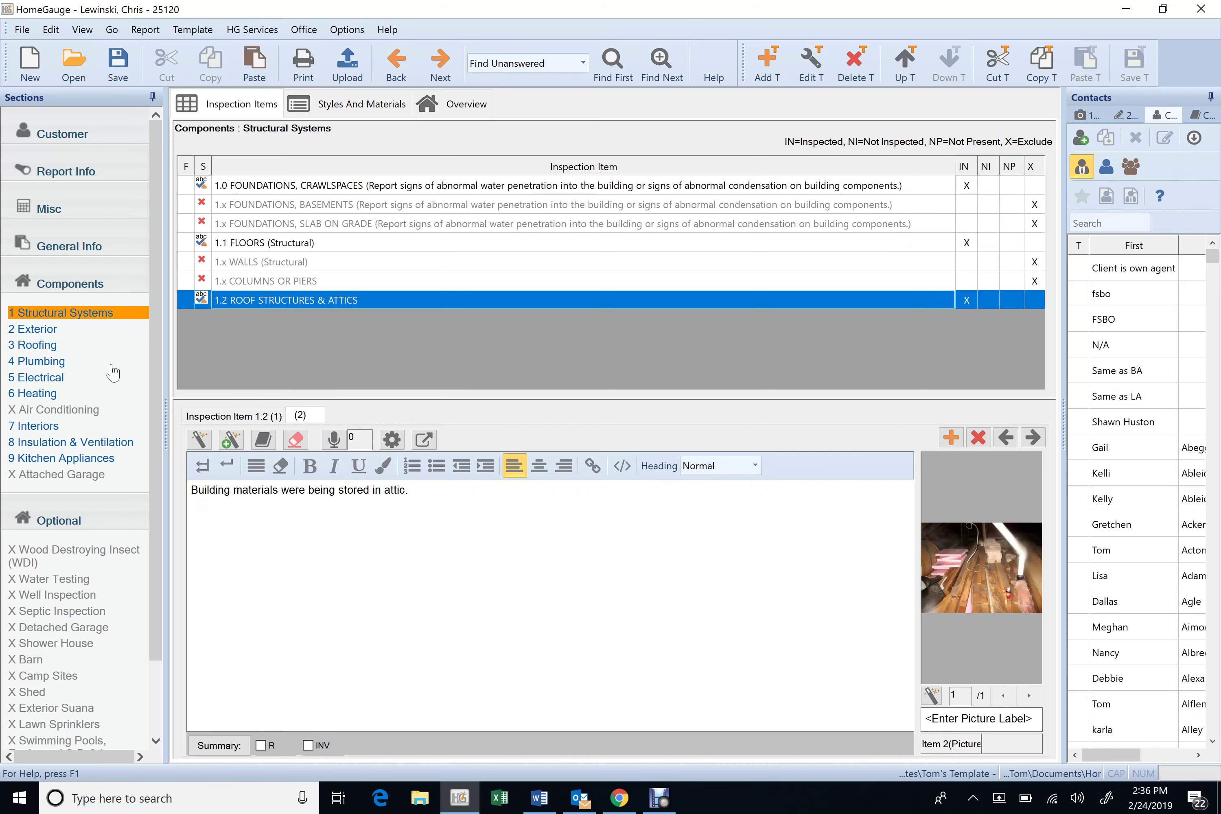
- In the Exterior section, try the X-Large size on the first siding picture and set it to Small, 200 x 150
{"action": "left_click", "coordinate": [59, 331]}
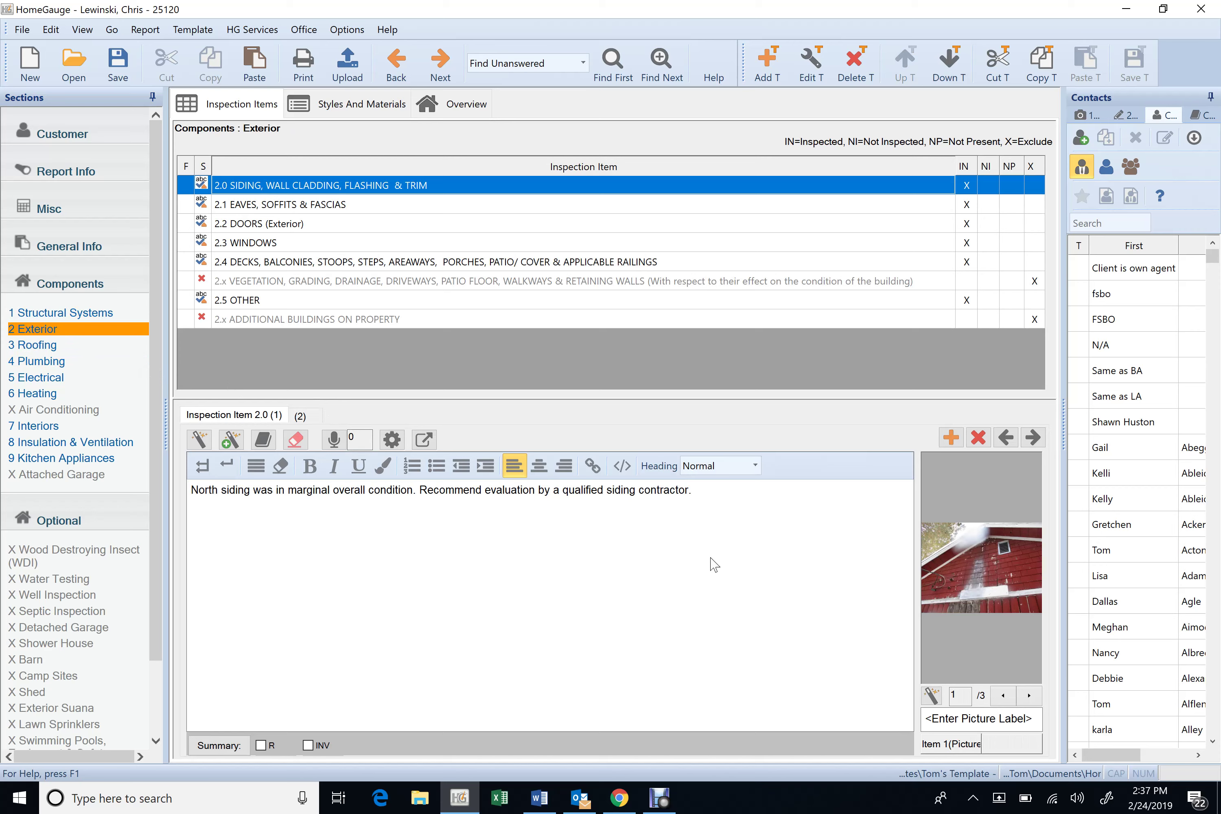
{"action": "right_click", "coordinate": [996, 583]}
{"action": "left_click", "coordinate": [1030, 353]}
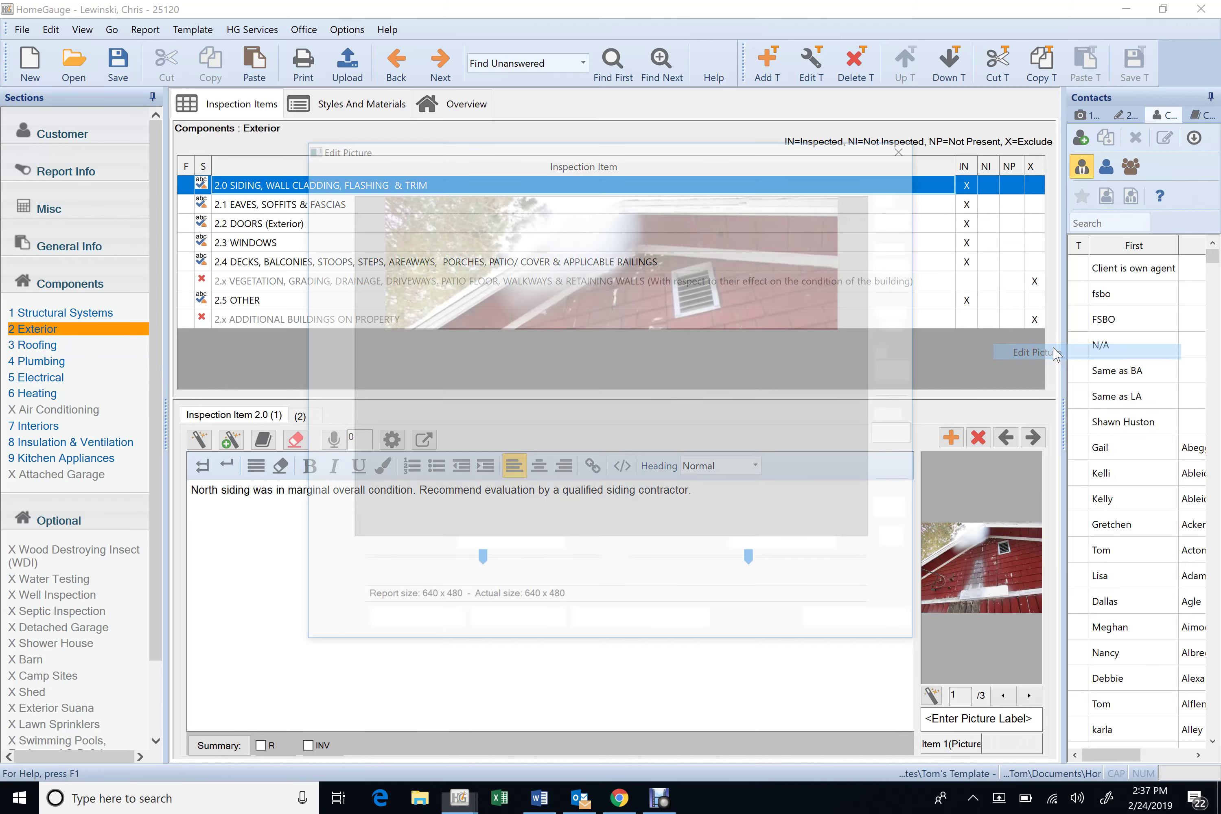
{"action": "left_click", "coordinate": [433, 177]}
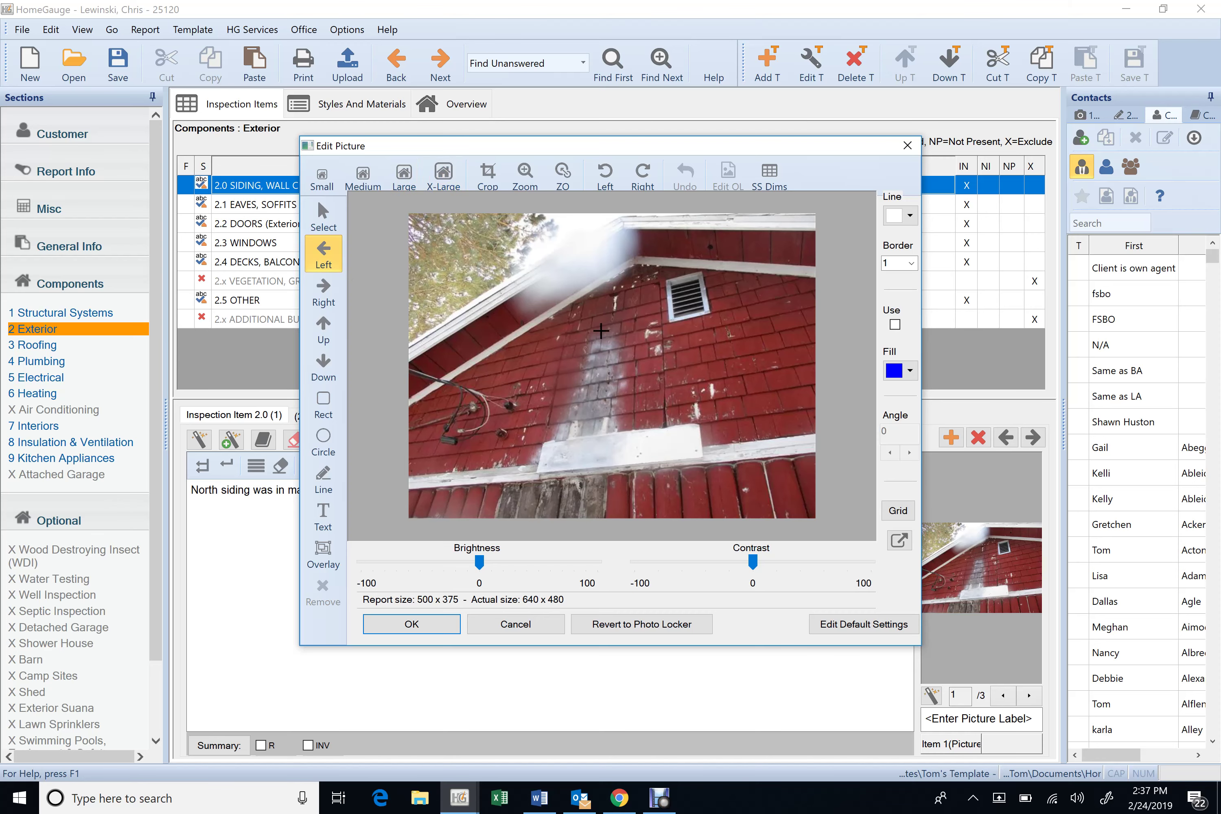
{"action": "left_click", "coordinate": [322, 178]}
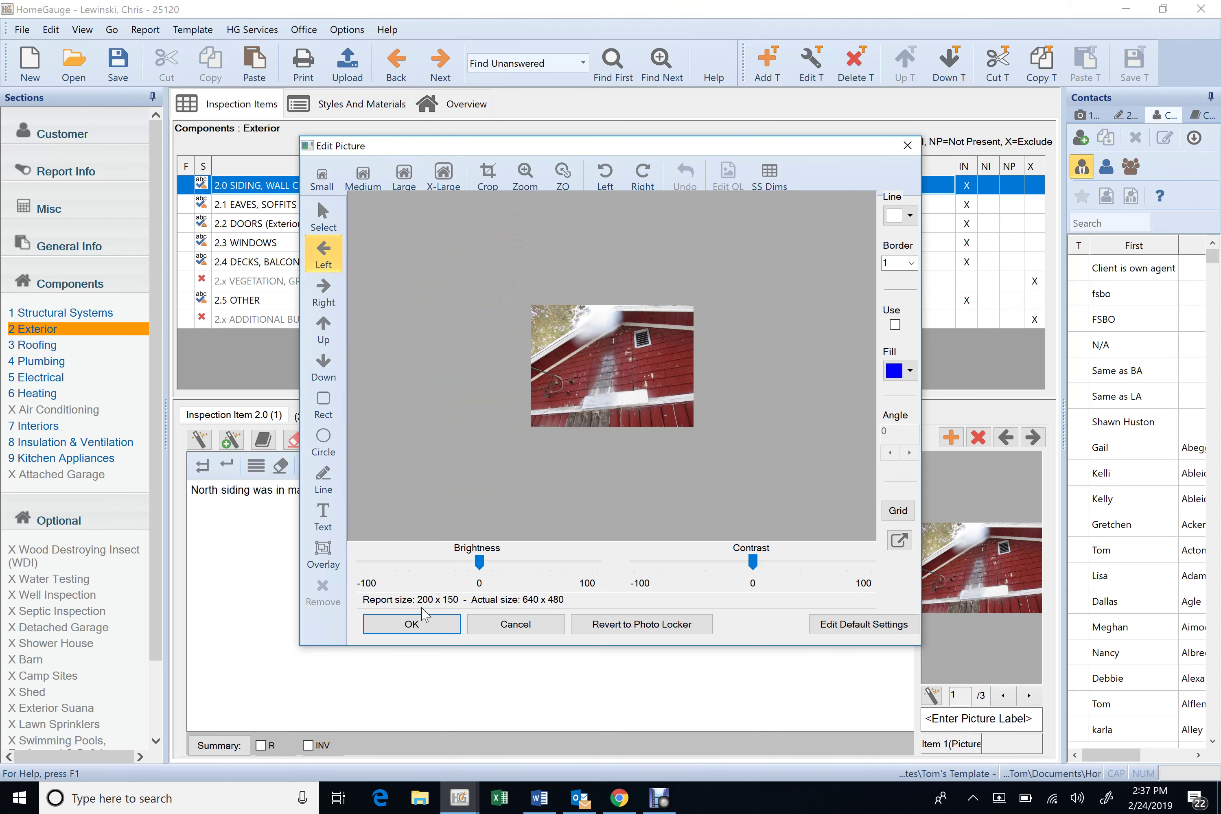
{"action": "left_click", "coordinate": [429, 631]}
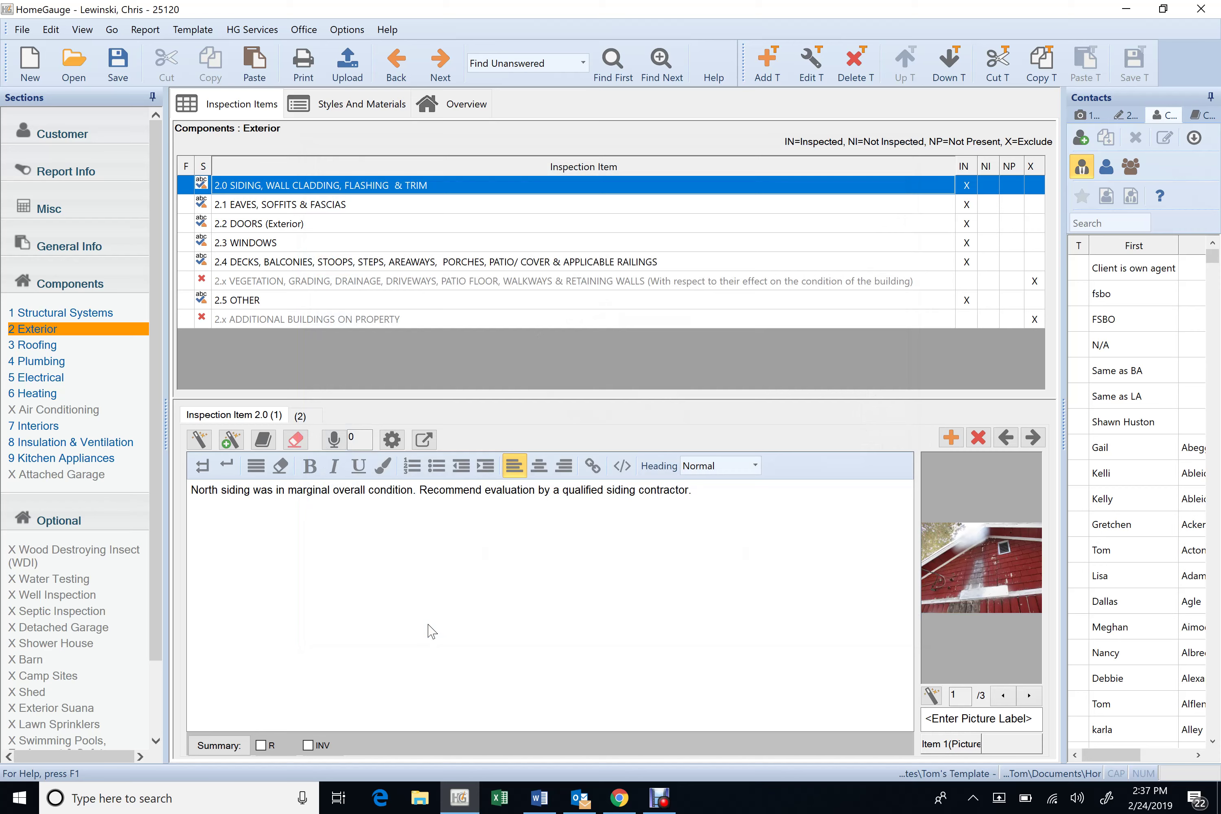
- View the second comment of the Exterior siding item 2.0 and return to its first comment
{"action": "left_click", "coordinate": [309, 416]}
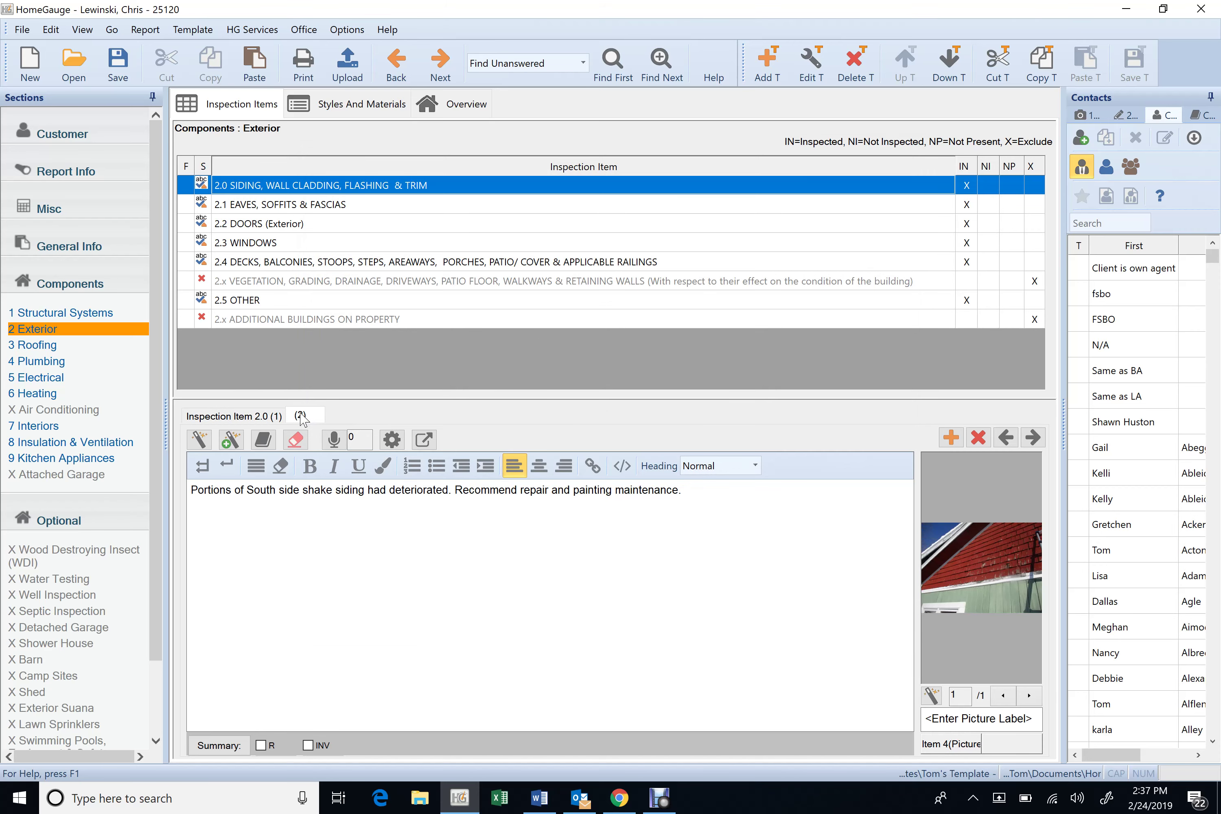
{"action": "left_click", "coordinate": [265, 417]}
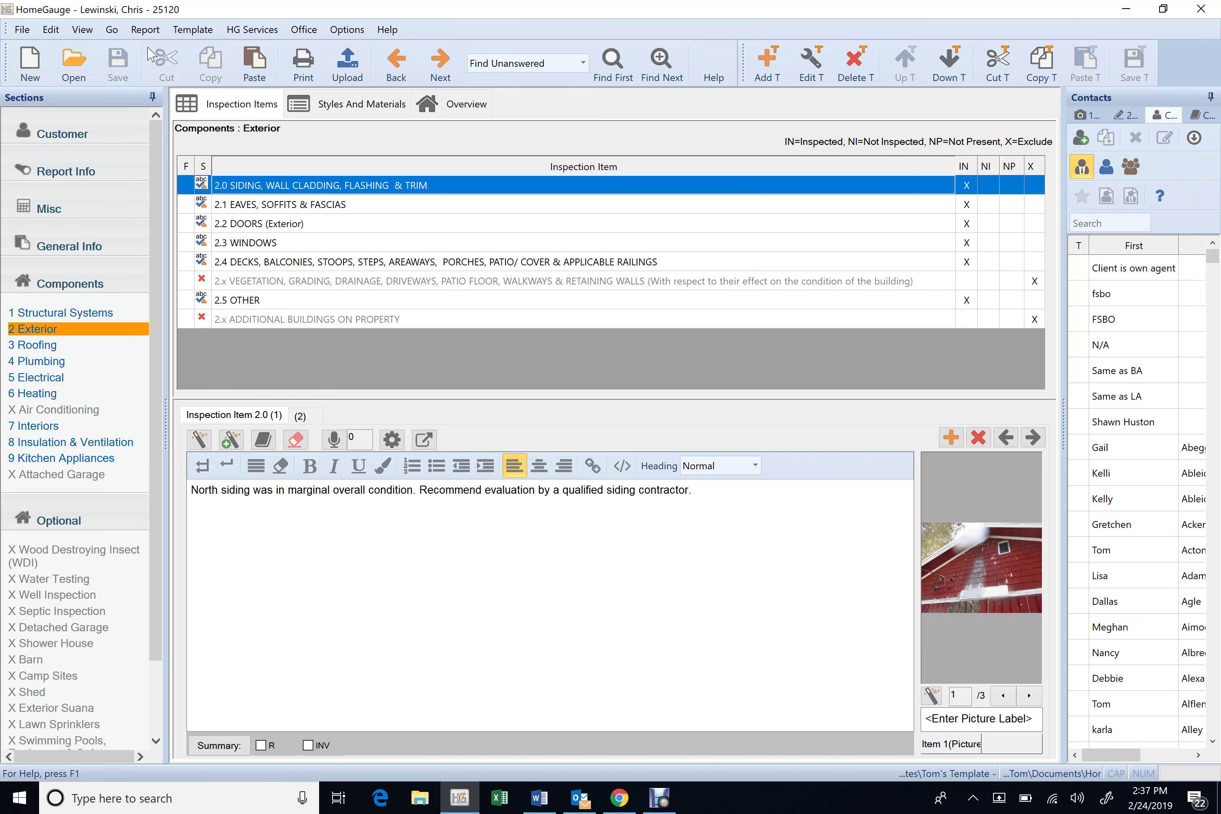
- Open the report's PhotoLocker folder and view its first photo, IMG_1732, at full size
{"action": "left_click", "coordinate": [145, 29]}
{"action": "left_click", "coordinate": [218, 180]}
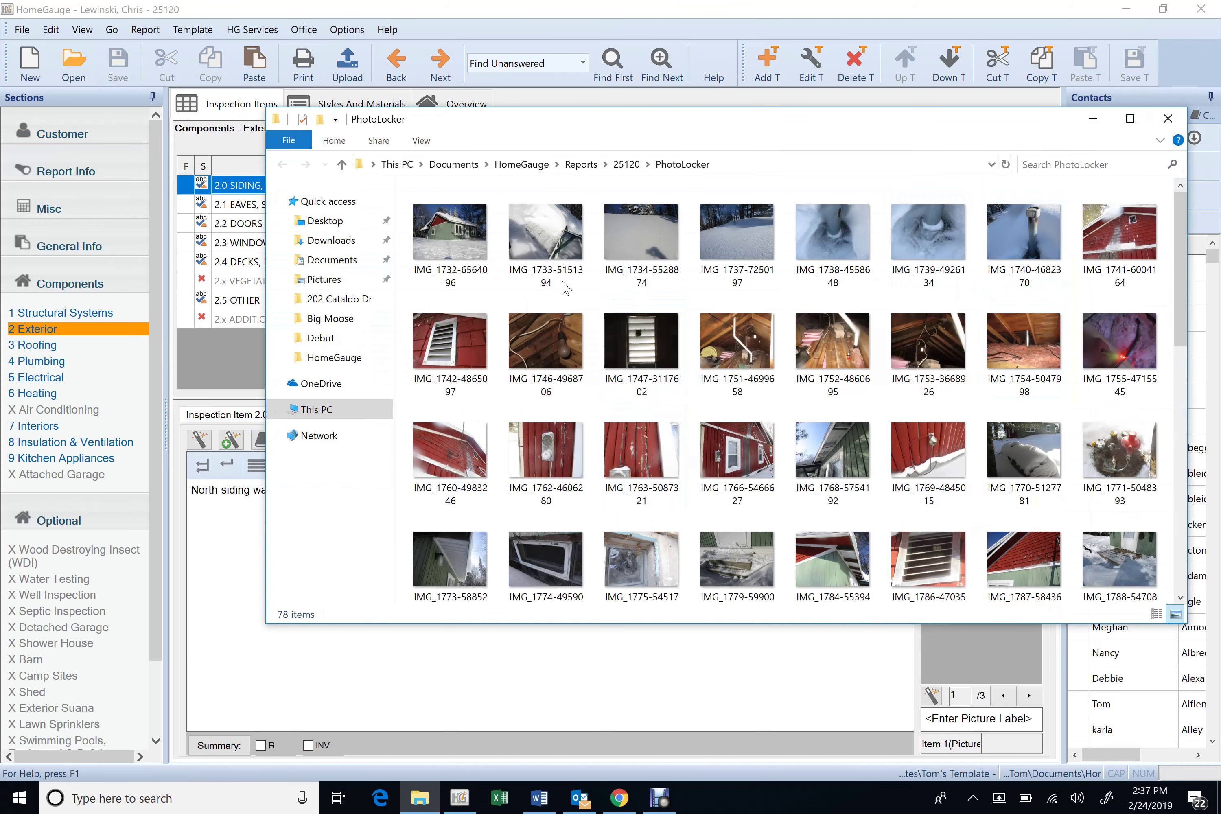
{"action": "double_click", "coordinate": [466, 231]}
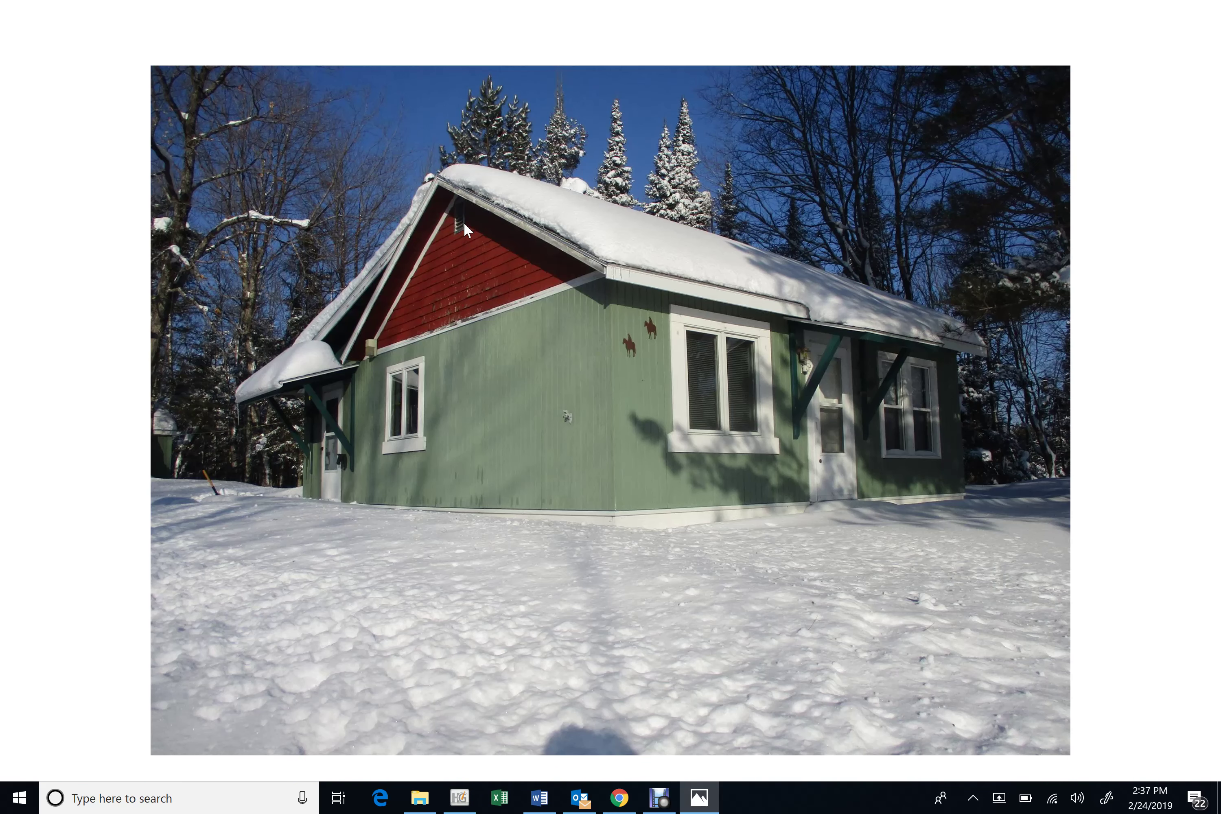
- Page forward through the snowy roof and vent pipe photos to the red gable siding photo IMG_1741
{"action": "key", "text": "Right"}
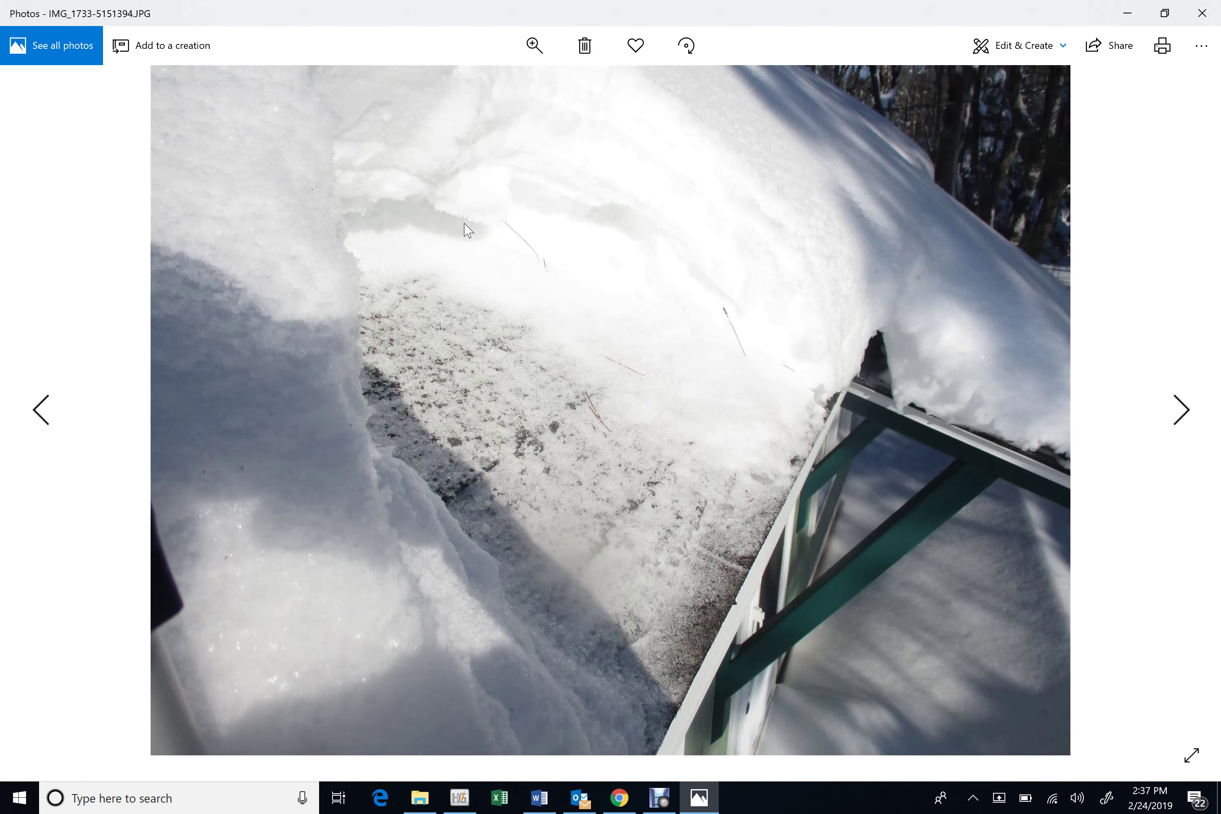
{"action": "key", "text": "Right"}
{"action": "key", "text": "Right"}
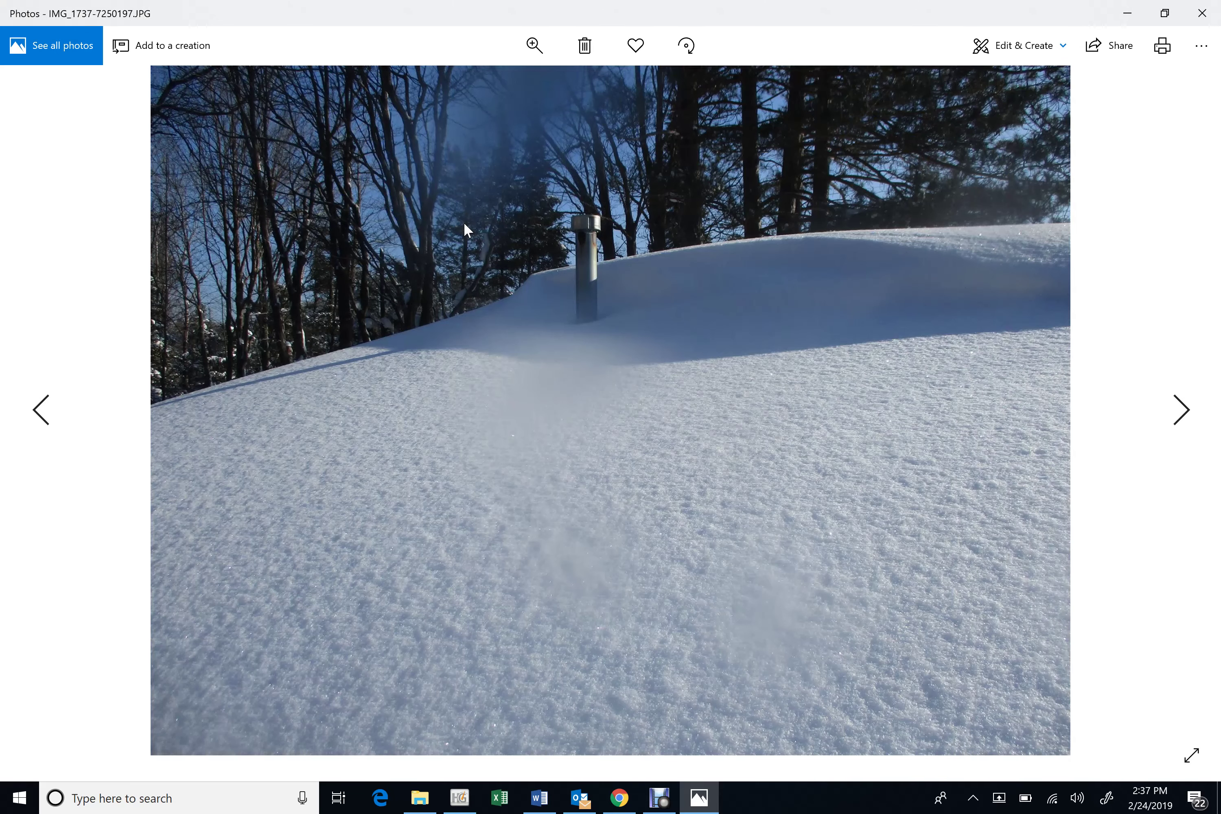
{"action": "key", "text": "Right"}
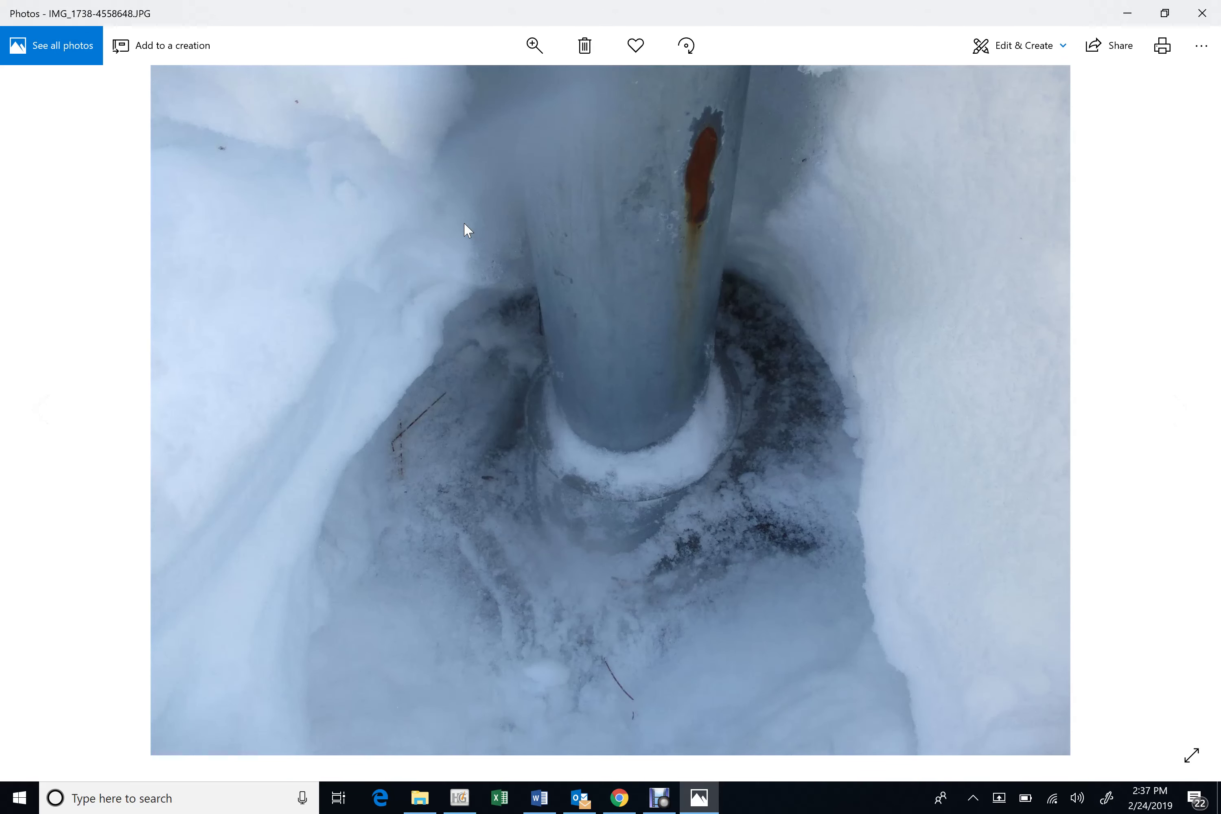
{"action": "key", "text": "Right"}
{"action": "key", "text": "Right"}
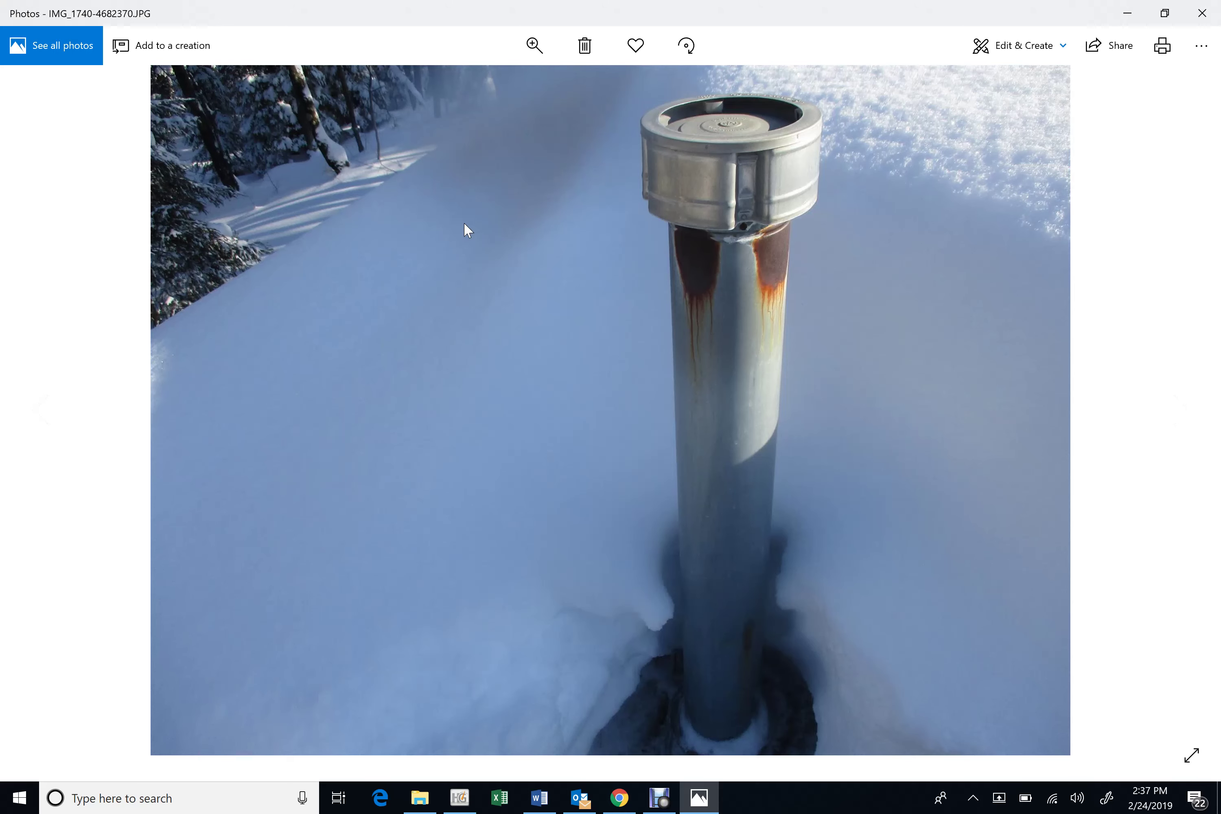
{"action": "key", "text": "Right"}
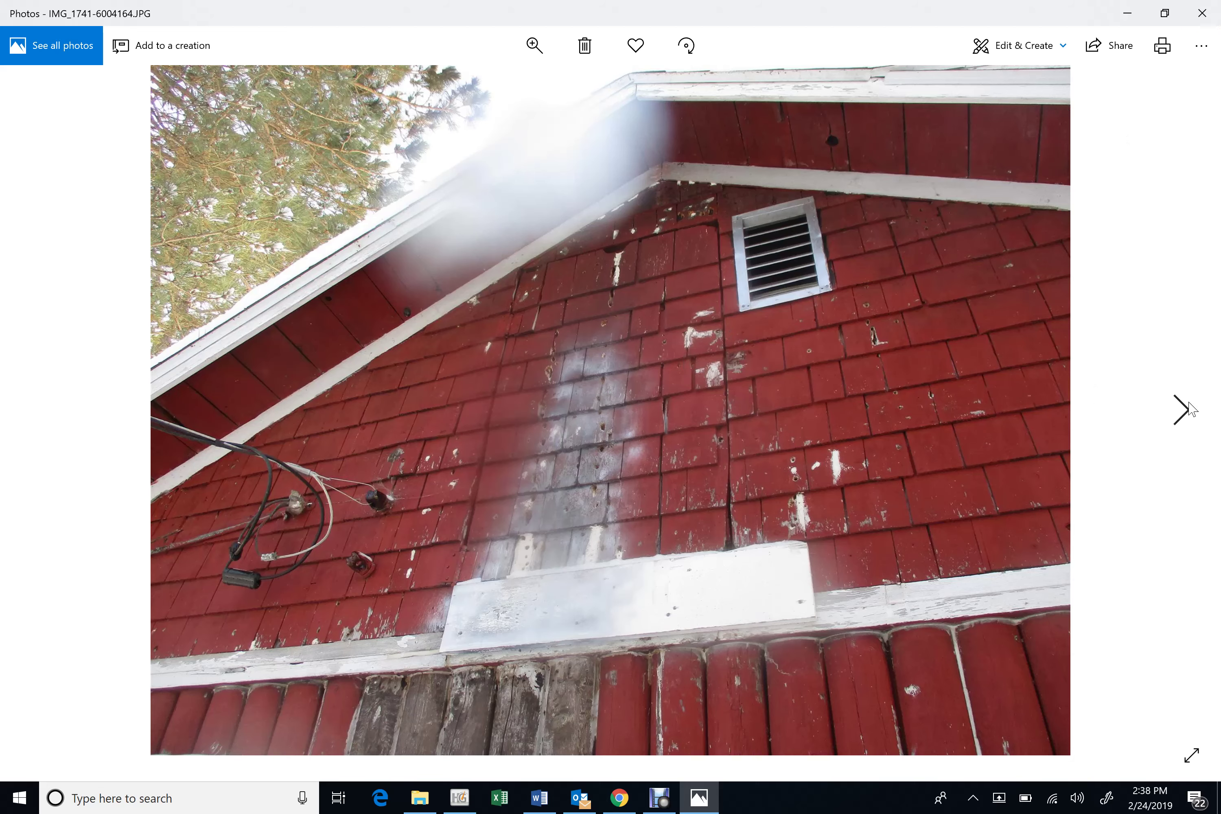
- Page forward through the gable vent and attic photos to the service wire photo IMG_1760
{"action": "left_click", "coordinate": [1190, 409]}
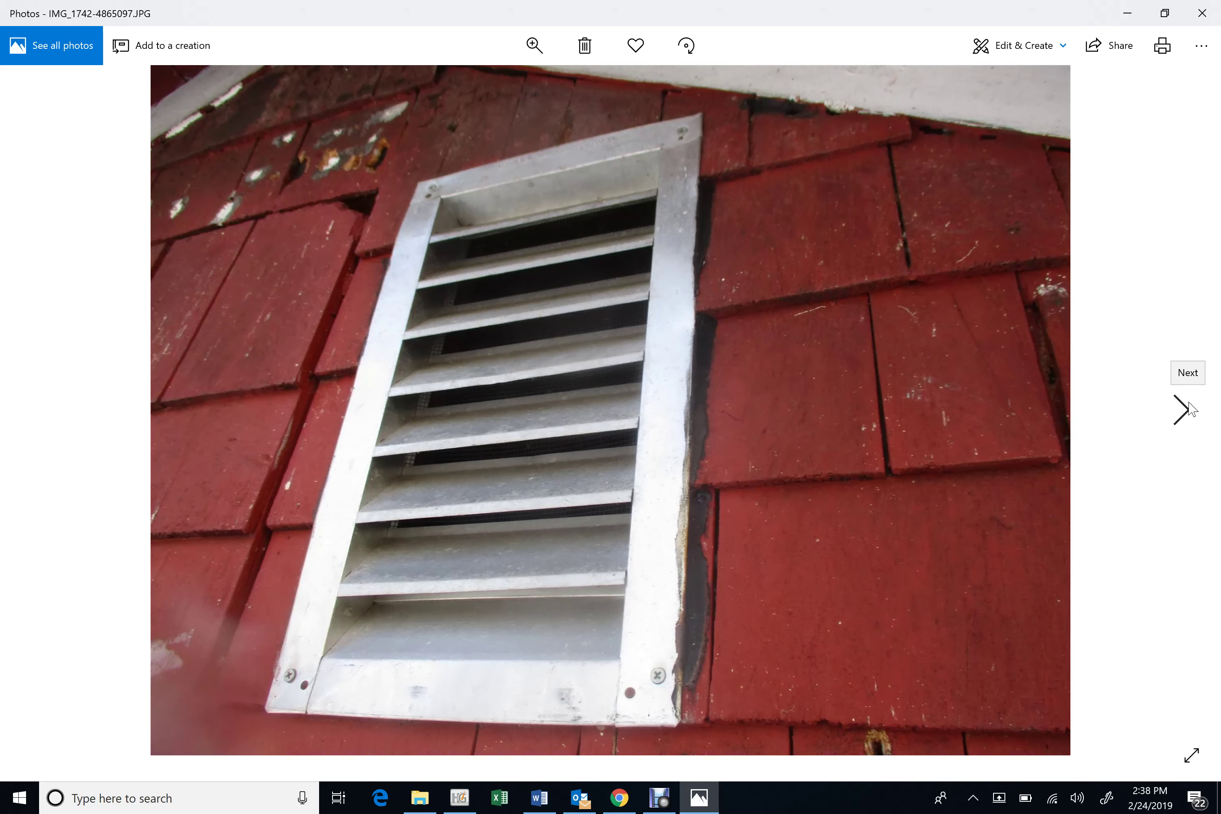
{"action": "left_click", "coordinate": [1190, 409]}
{"action": "left_click", "coordinate": [1191, 409]}
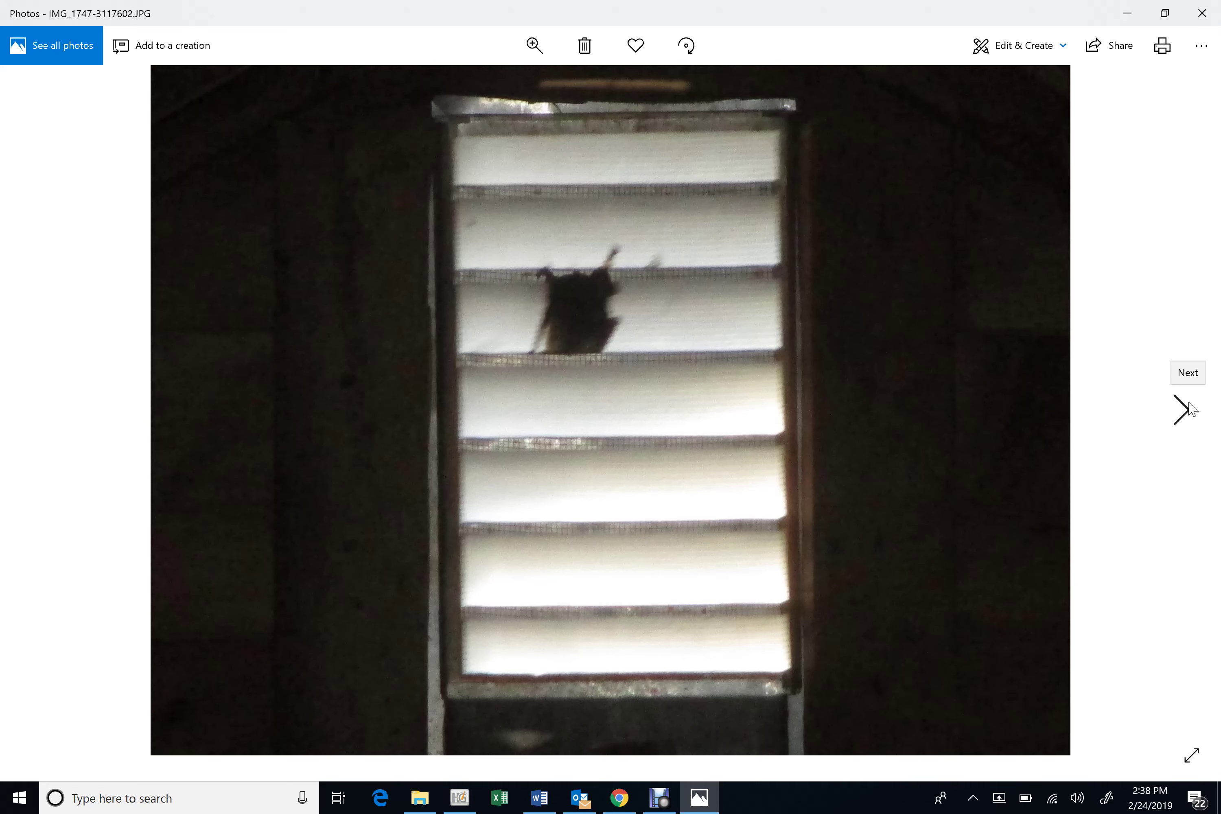
{"action": "left_click", "coordinate": [1191, 409]}
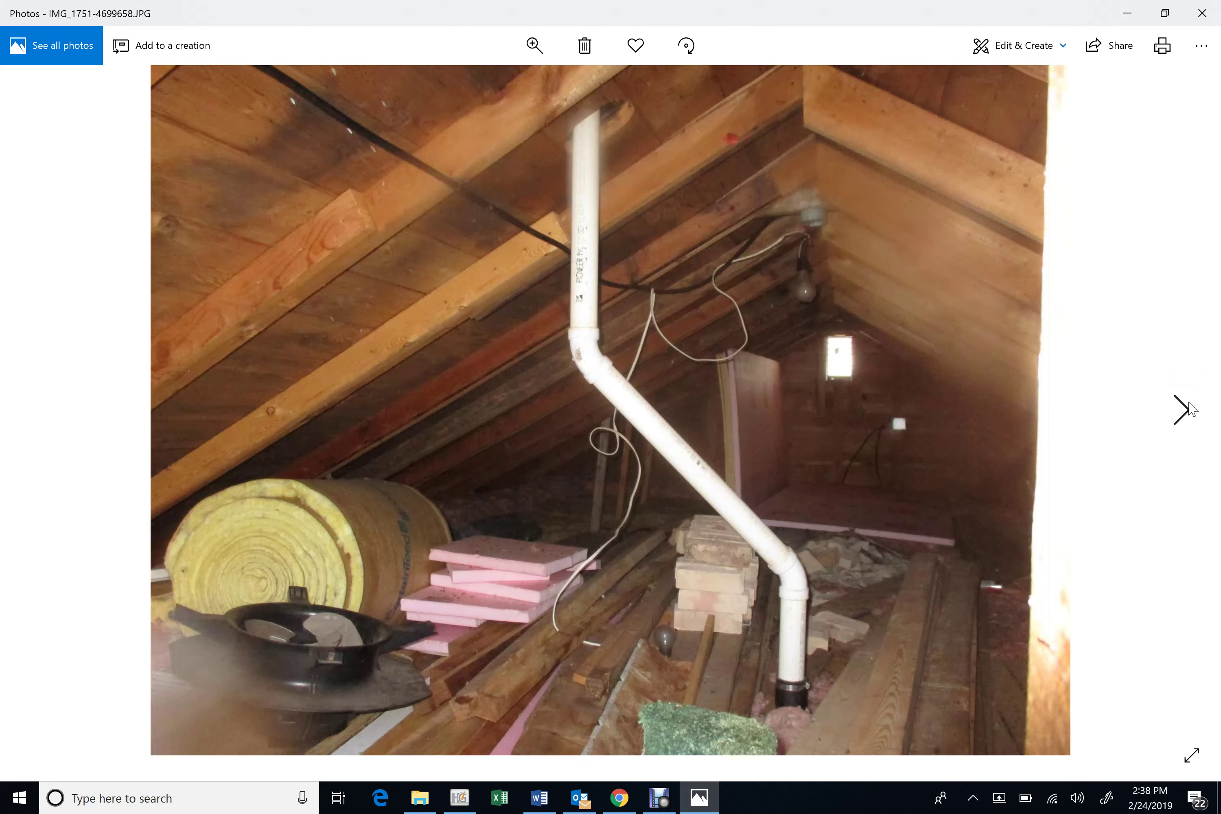
{"action": "left_click", "coordinate": [1190, 409]}
{"action": "left_click", "coordinate": [1190, 408]}
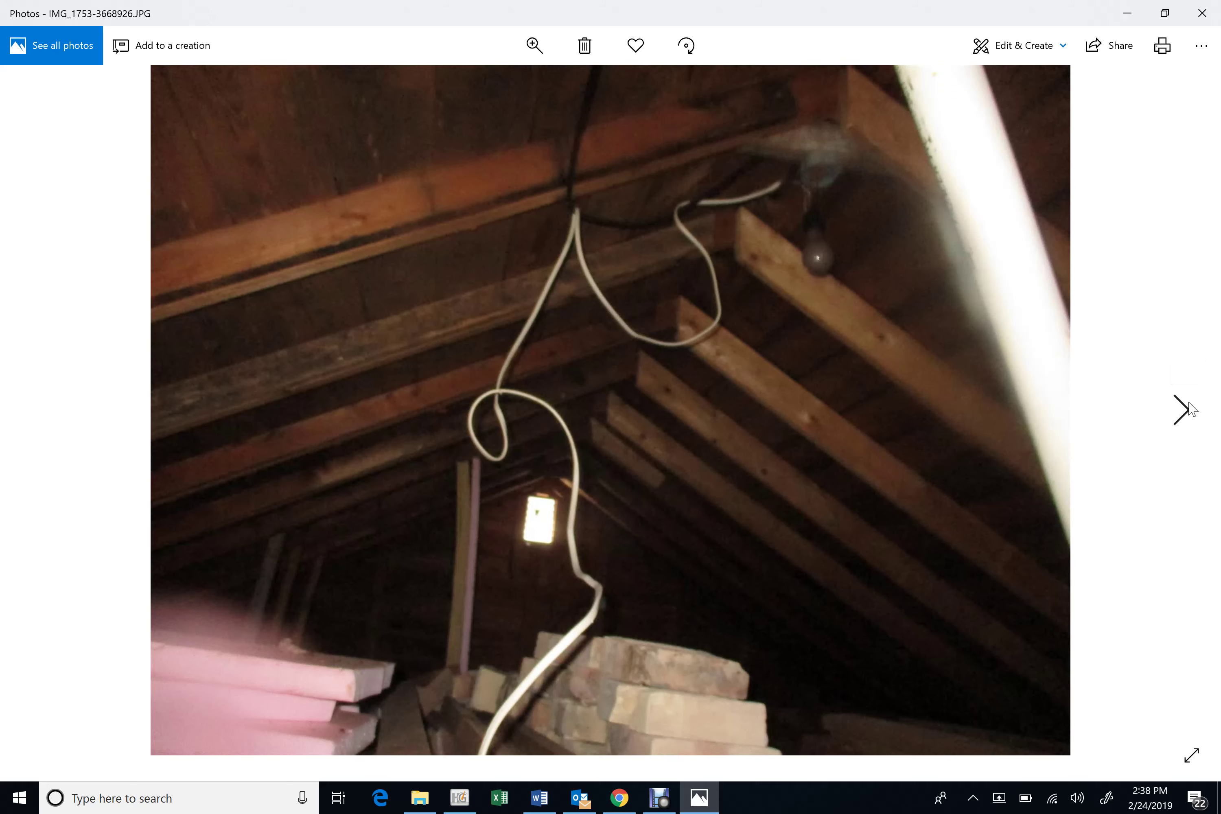
{"action": "left_click", "coordinate": [1190, 408]}
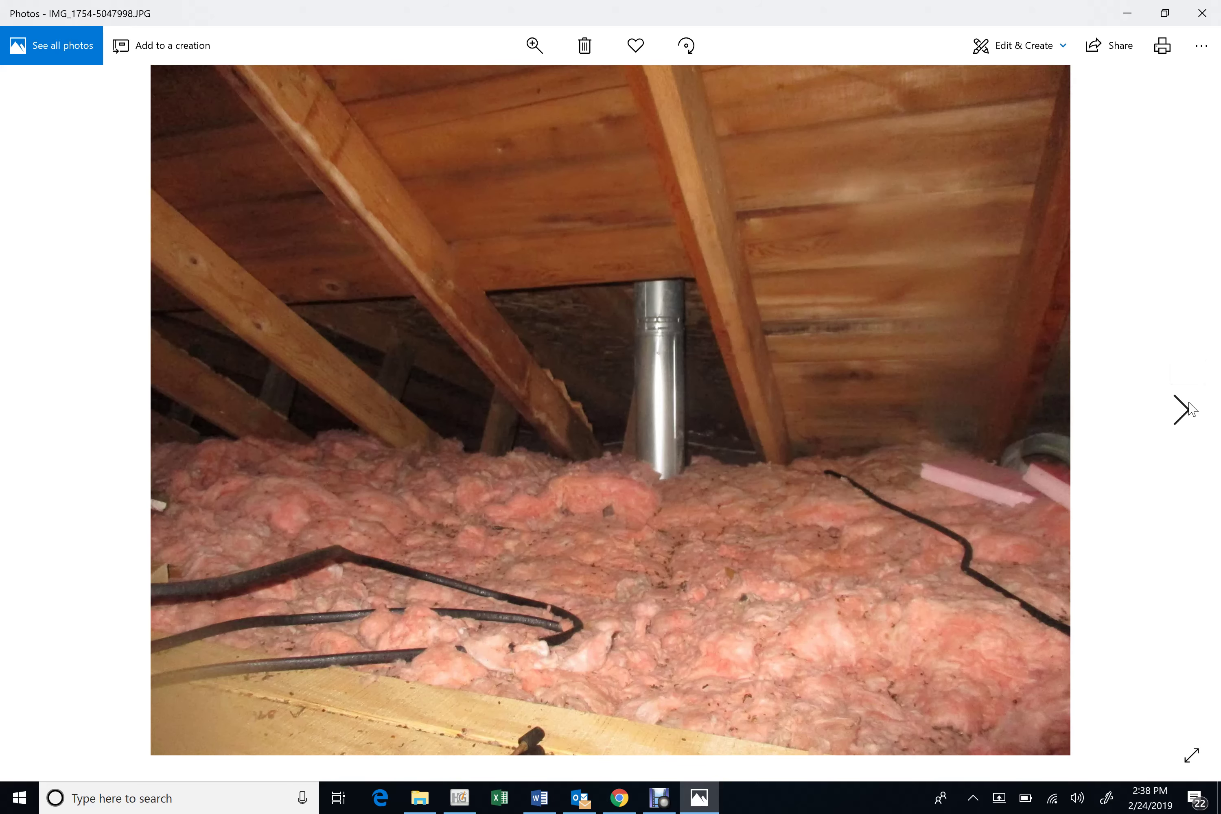
{"action": "left_click", "coordinate": [1191, 409]}
{"action": "left_click", "coordinate": [1191, 408]}
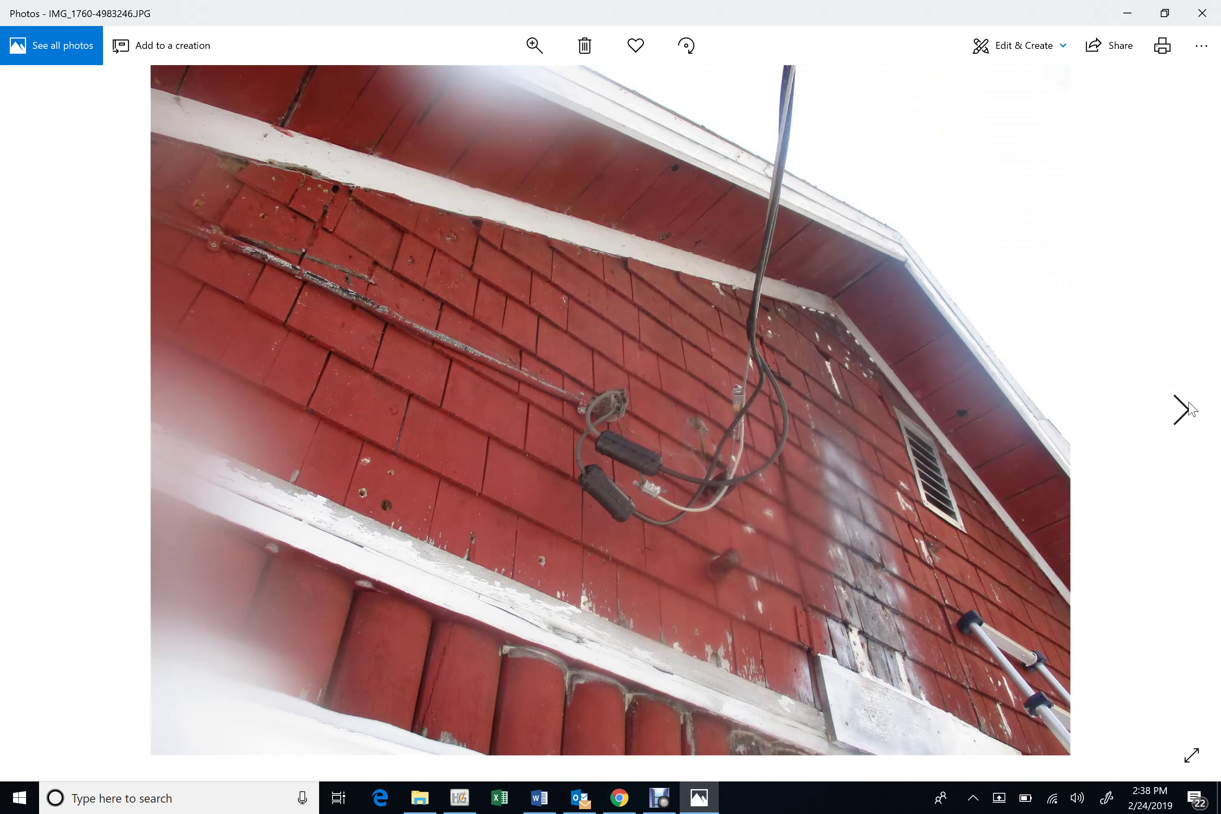
- Examine the attic wire test, service wire, electric meter and damaged siding photos, from IMG_1755 to IMG_1763, revisiting earlier ones to compare them
{"action": "left_click", "coordinate": [1191, 409]}
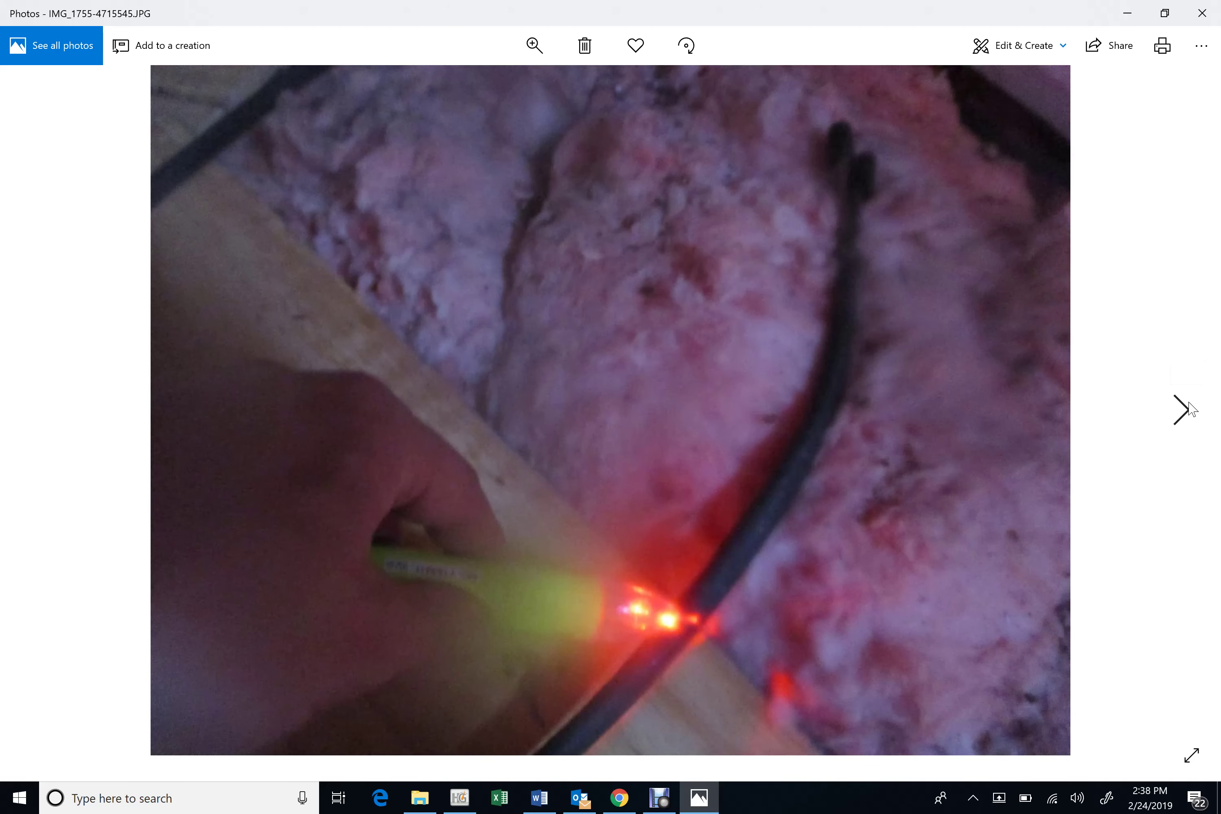
{"action": "left_click", "coordinate": [1191, 409]}
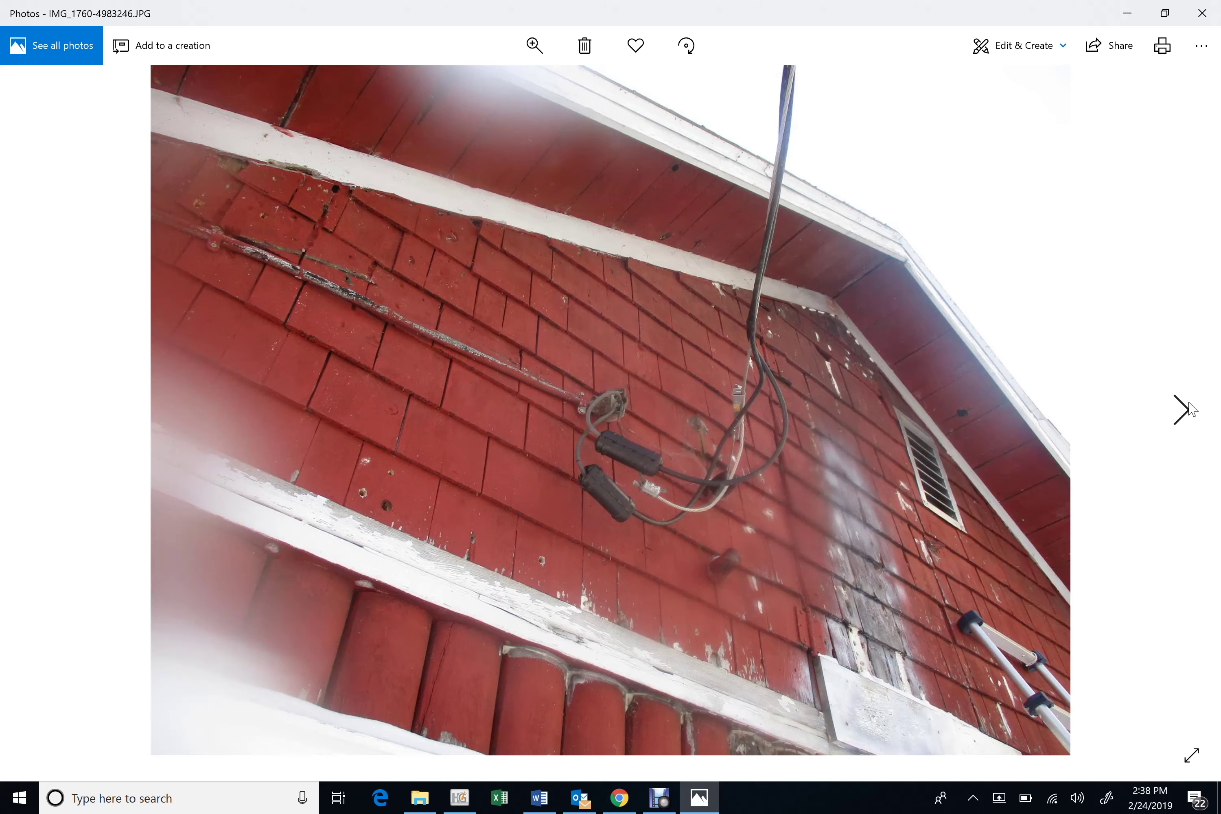
{"action": "left_click", "coordinate": [1190, 409]}
{"action": "left_click", "coordinate": [1191, 409]}
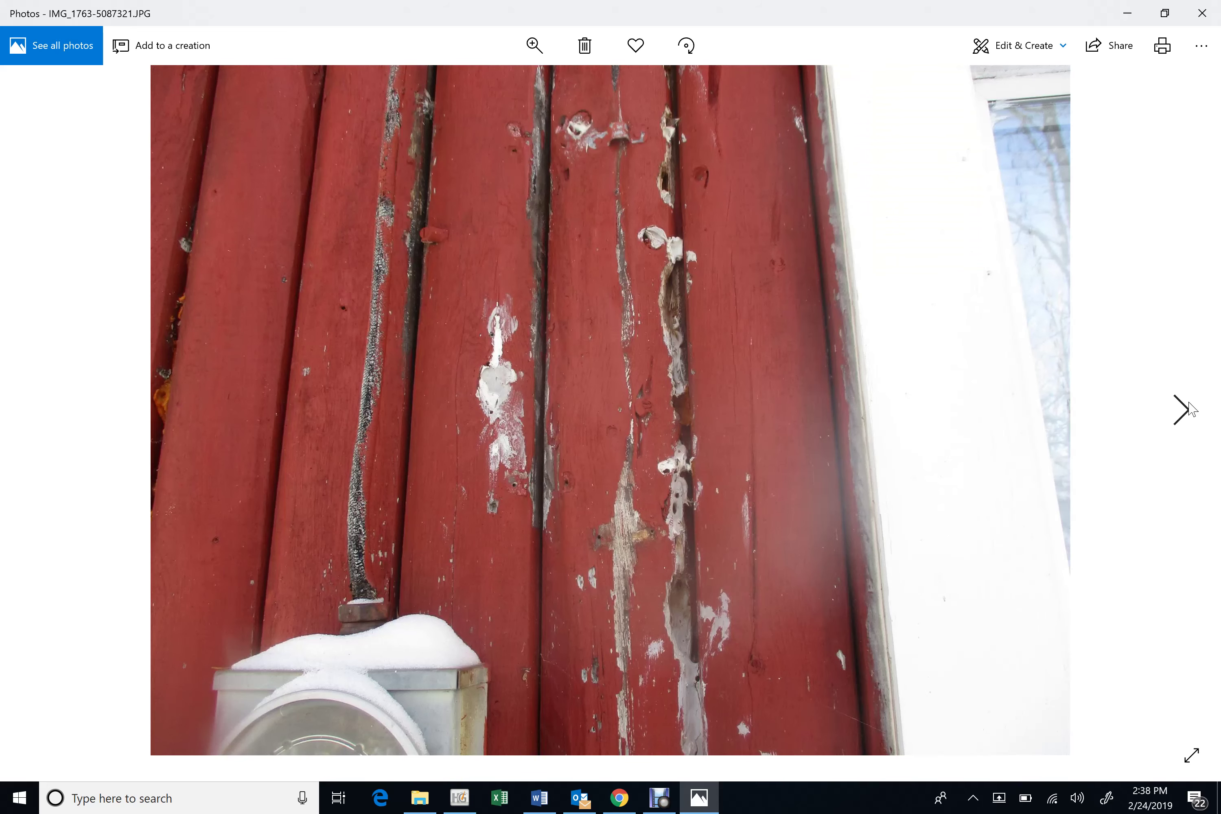
{"action": "left_click", "coordinate": [1191, 409]}
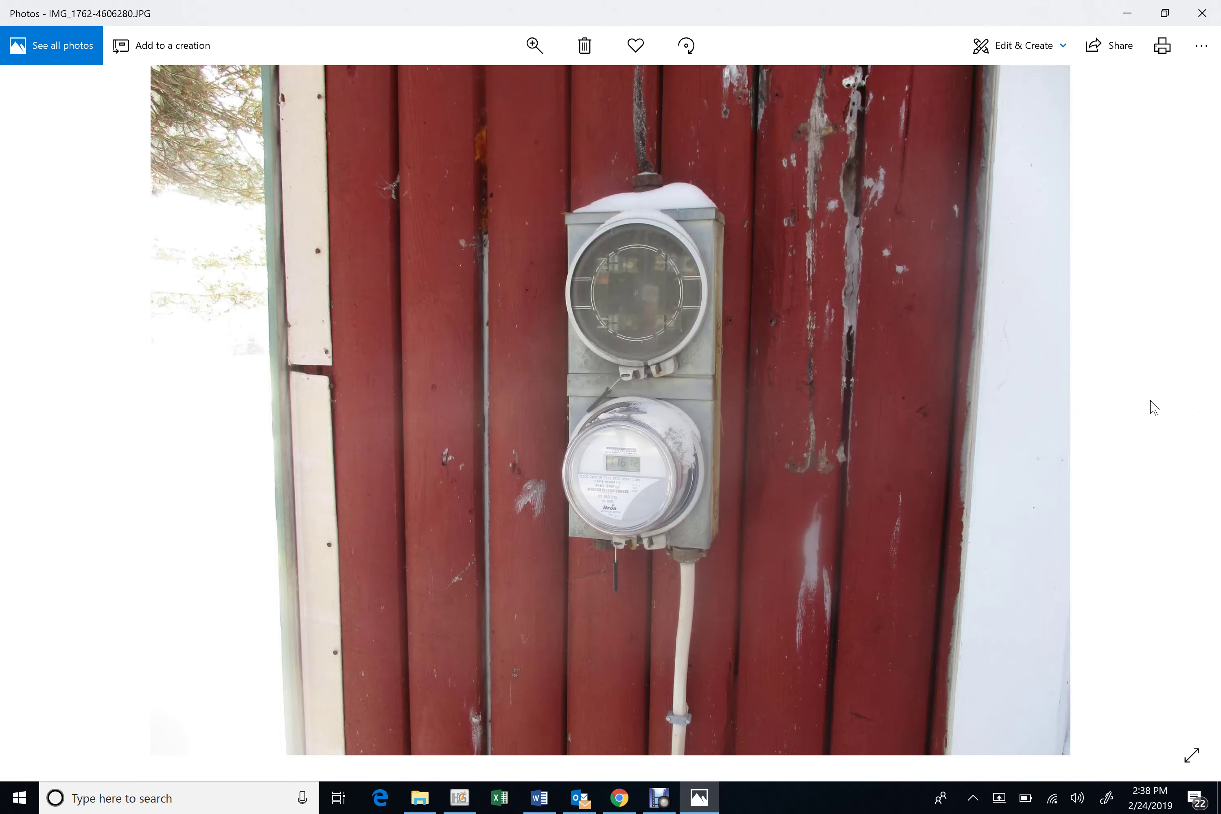
{"action": "left_click", "coordinate": [1187, 411]}
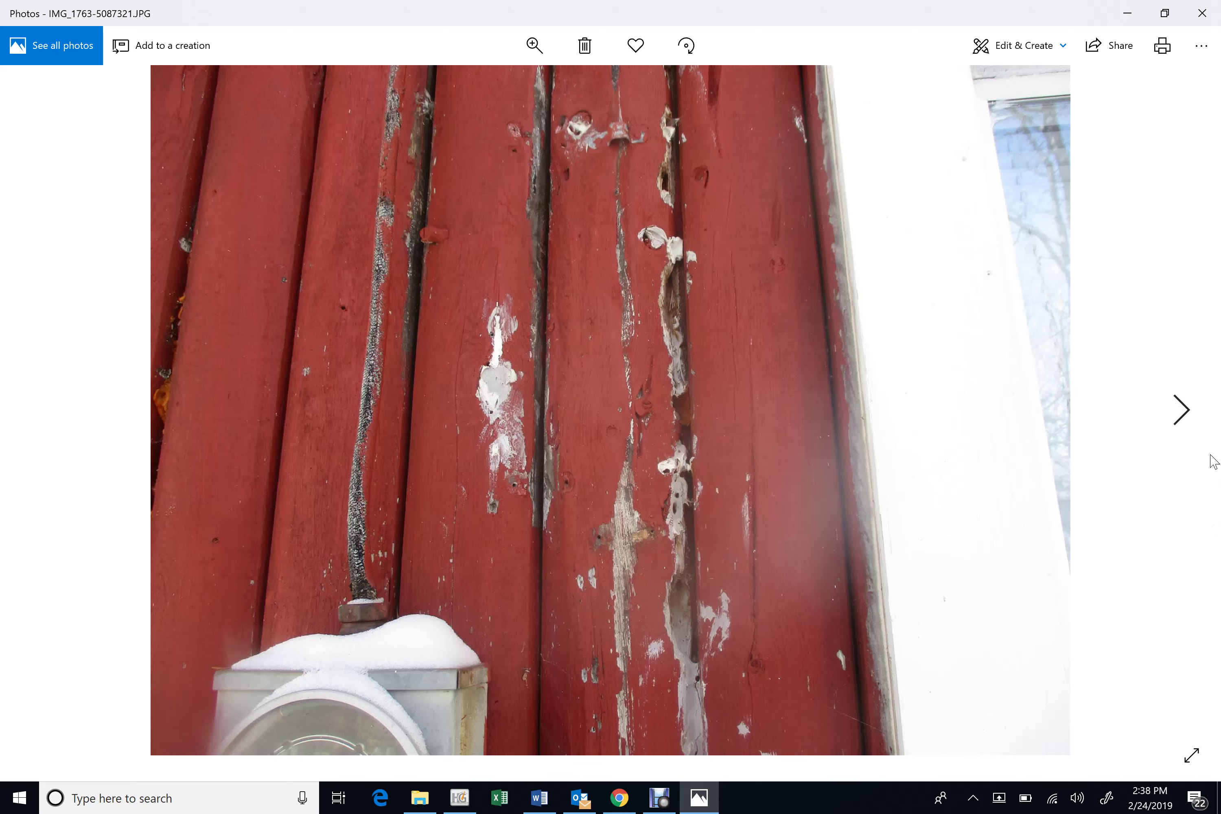
- Page forward from the damaged siding photo through the exterior wall, eave and snowy yard photos to the foundation vent window photo IMG_1774
{"action": "left_click", "coordinate": [1182, 411]}
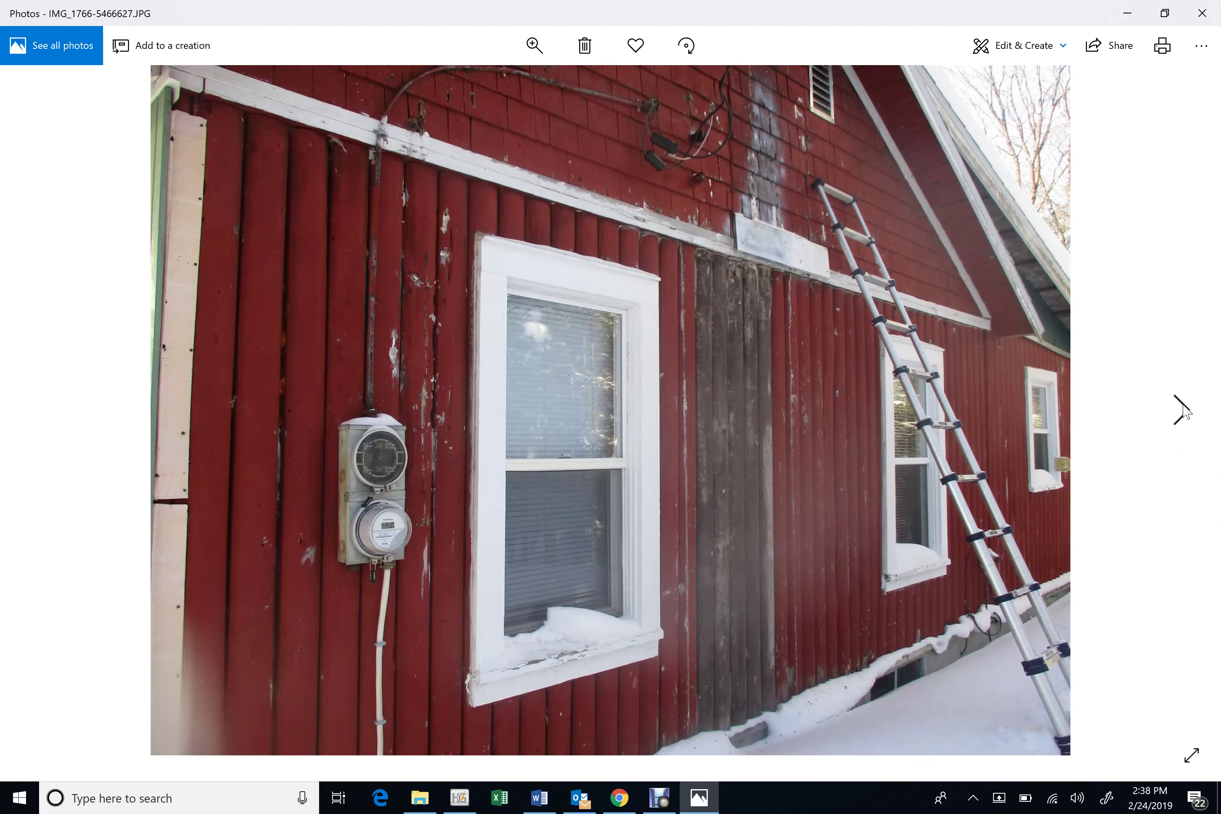
{"action": "left_click", "coordinate": [1182, 410]}
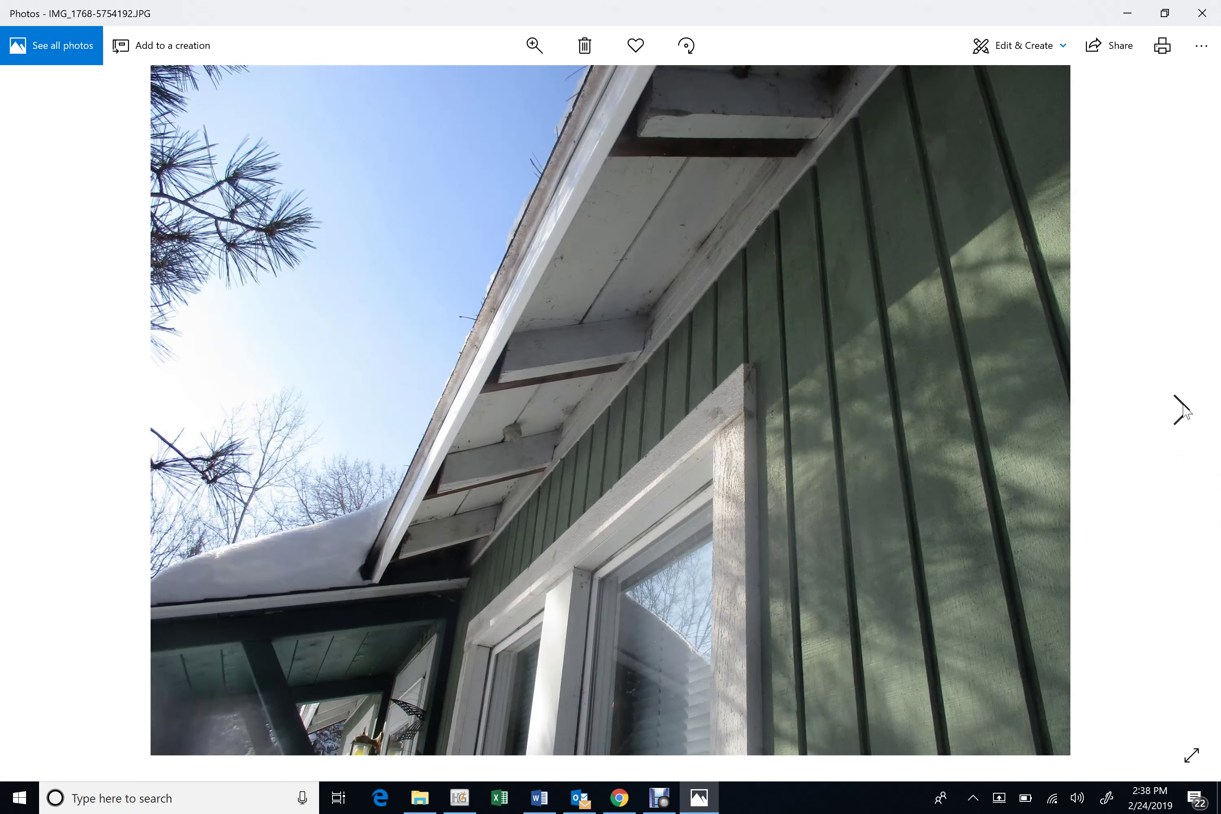
{"action": "left_click", "coordinate": [1182, 411]}
{"action": "left_click", "coordinate": [1182, 410]}
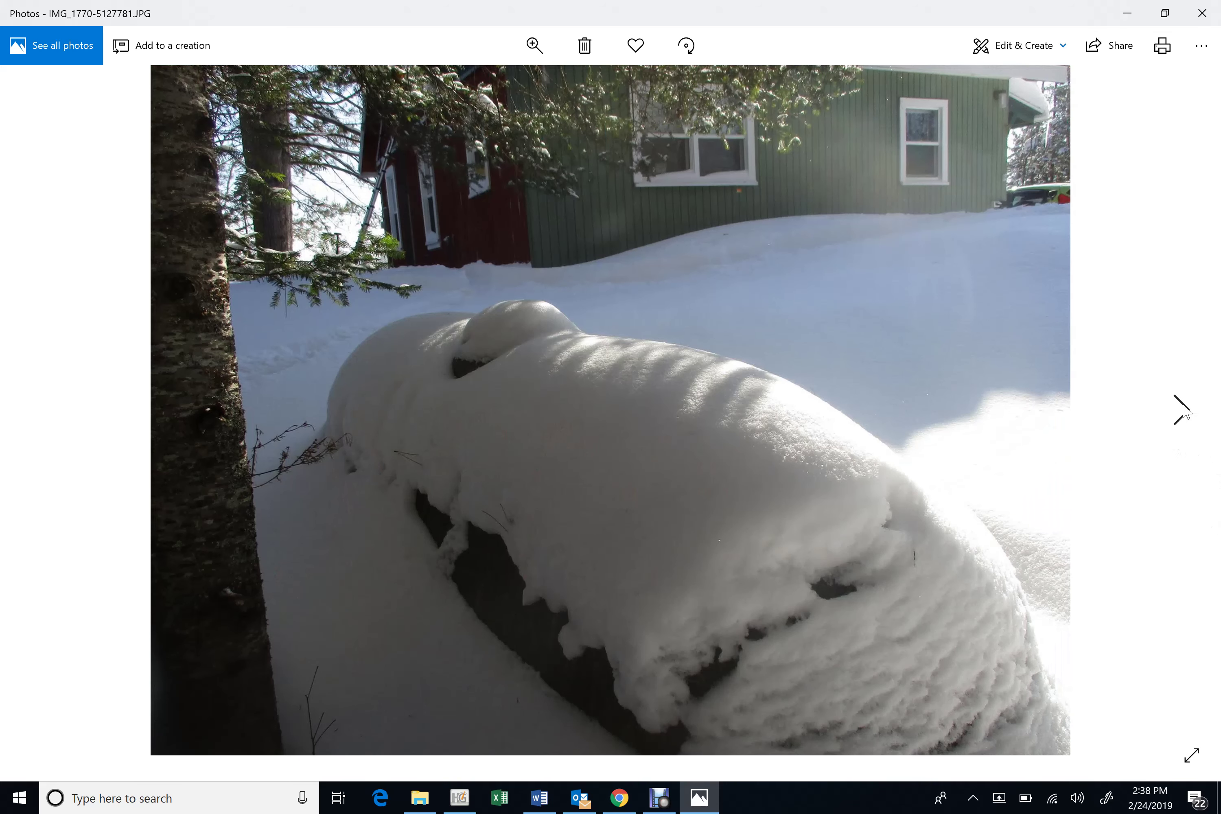
{"action": "left_click", "coordinate": [1182, 410]}
{"action": "left_click", "coordinate": [1182, 411]}
{"action": "left_click", "coordinate": [1183, 411]}
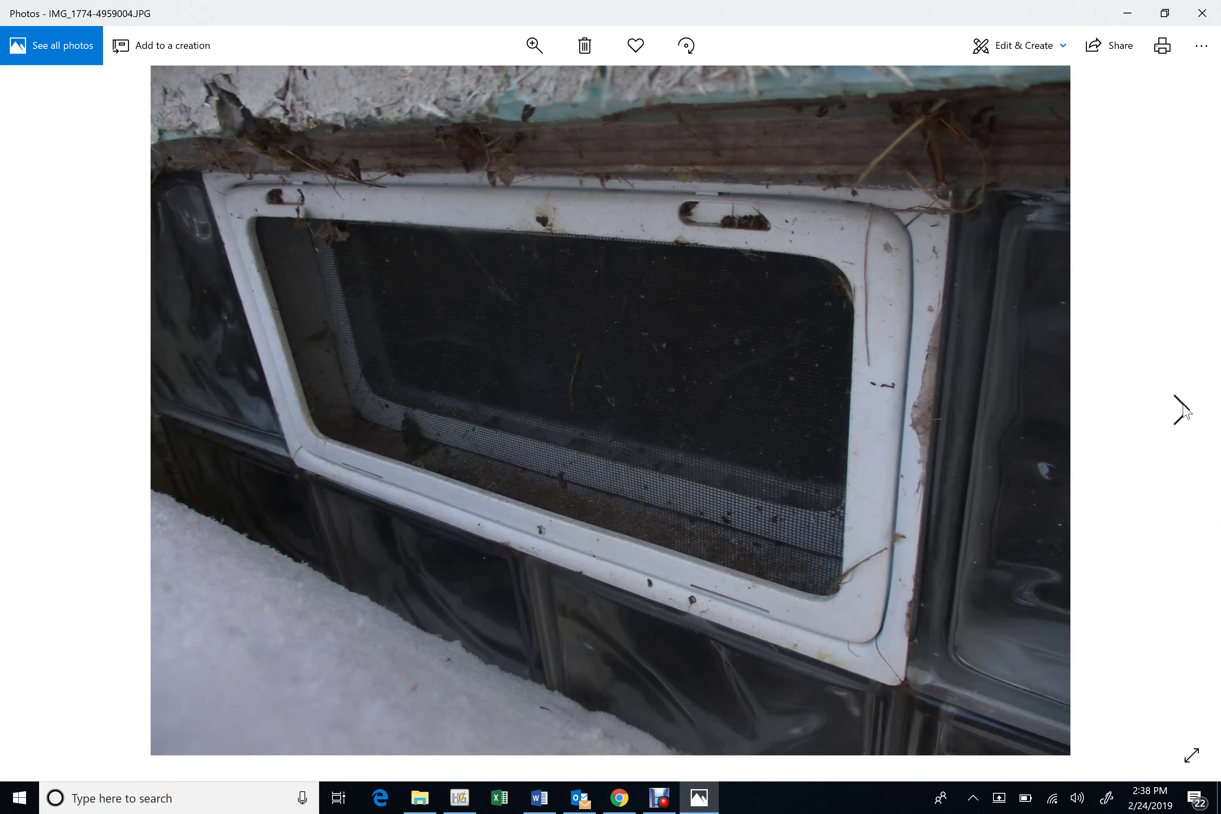
- Page forward through the snowy steps, gable vent and red shingle siding photos to the snow-covered porch roof photo IMG_1789
{"action": "left_click", "coordinate": [1183, 411]}
{"action": "left_click", "coordinate": [1182, 410]}
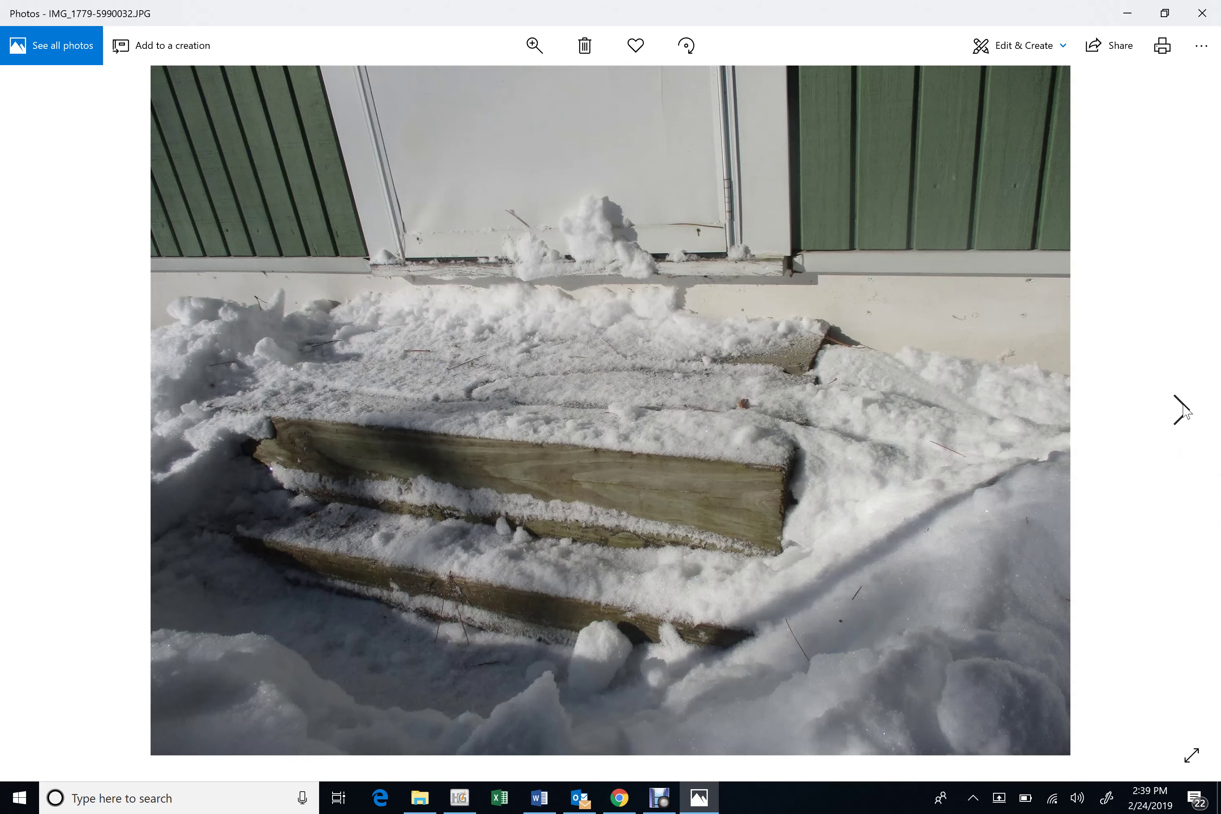
{"action": "left_click", "coordinate": [1182, 410]}
{"action": "left_click", "coordinate": [1182, 411]}
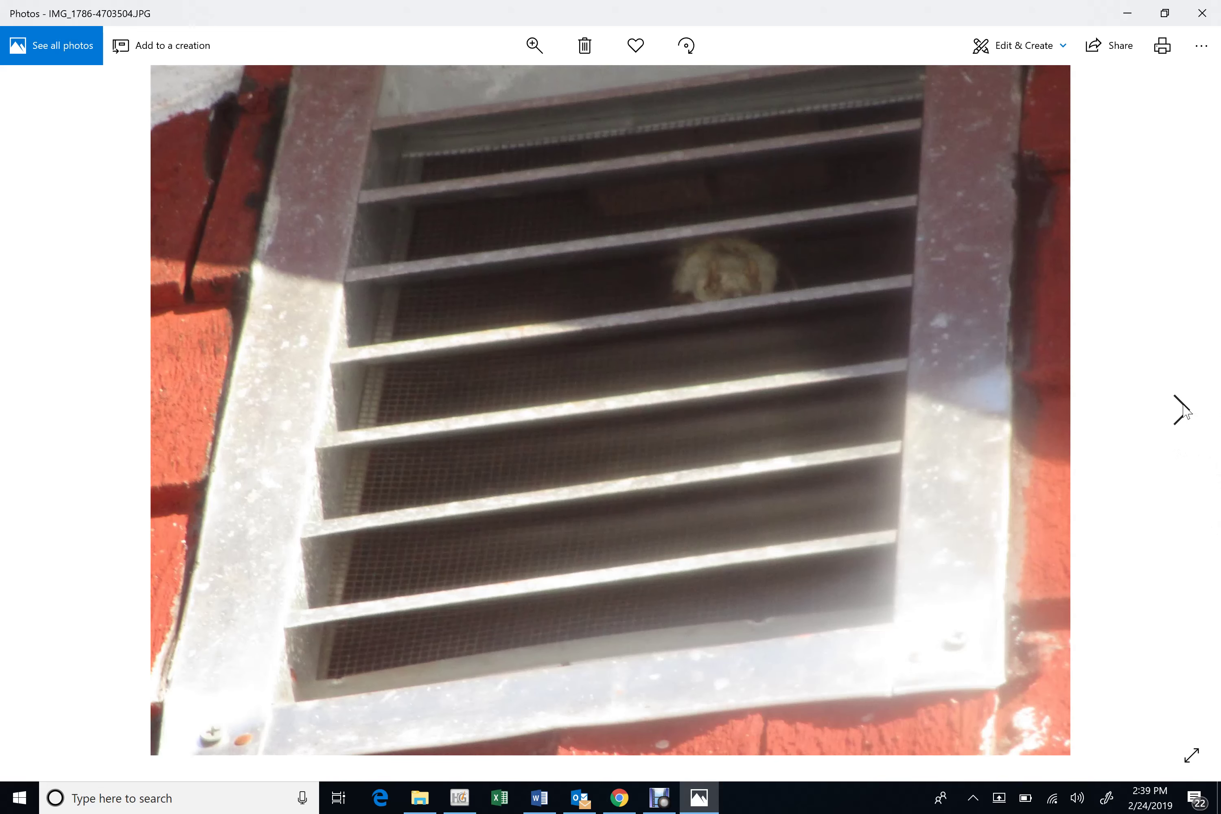
{"action": "left_click", "coordinate": [1182, 411]}
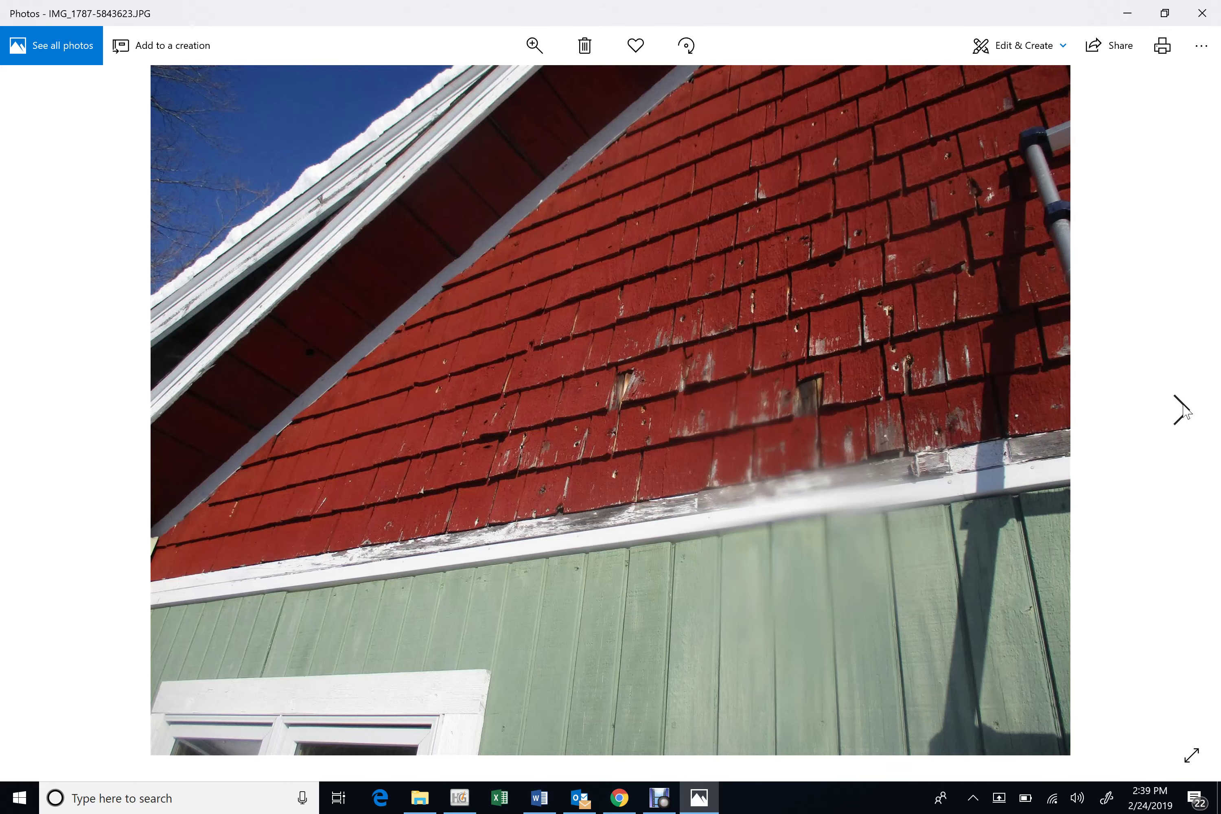
{"action": "left_click", "coordinate": [1182, 411]}
{"action": "left_click", "coordinate": [1182, 411]}
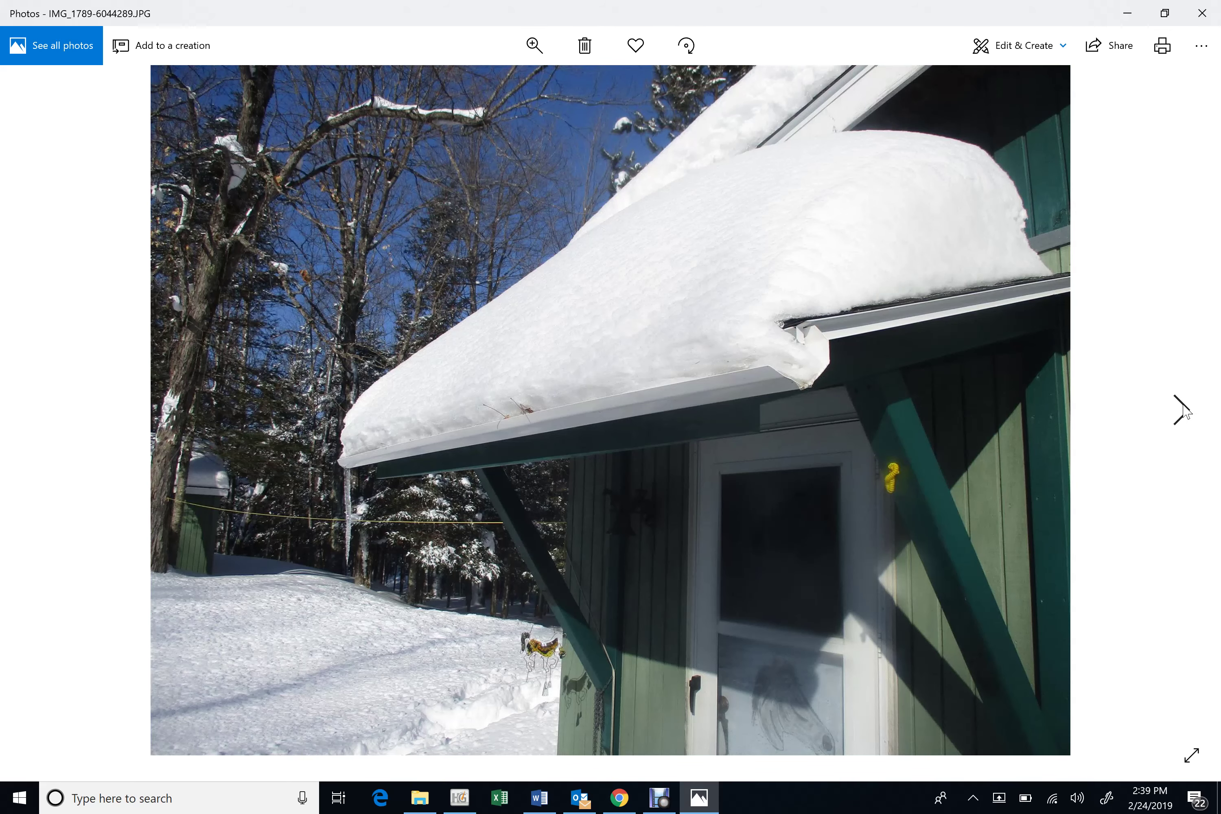
- Page forward through the interior photos, past the white door photo IMG_1798, to the wall heater photo IMG_1804
{"action": "left_click", "coordinate": [1182, 411]}
{"action": "left_click", "coordinate": [1182, 410]}
{"action": "left_click", "coordinate": [1182, 411]}
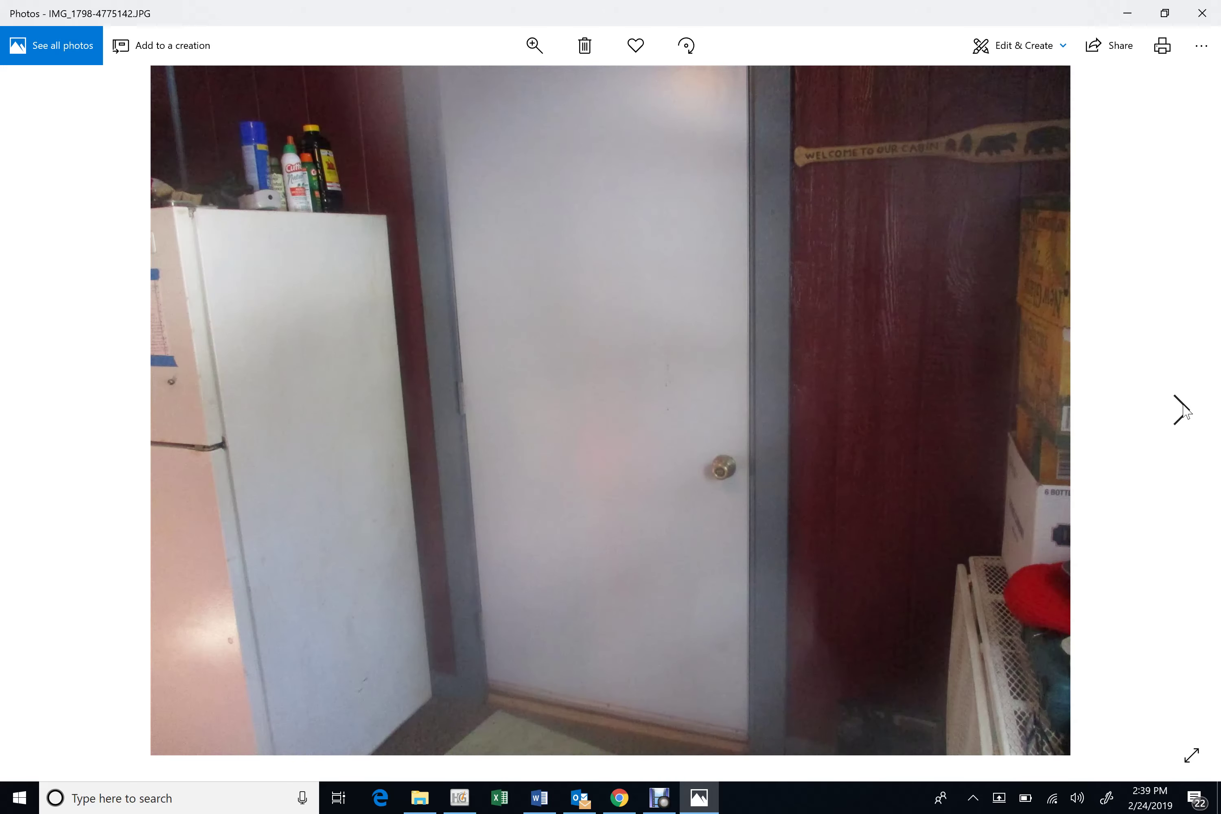
{"action": "left_click", "coordinate": [1182, 411]}
{"action": "left_click", "coordinate": [1182, 411]}
{"action": "left_click", "coordinate": [1182, 410]}
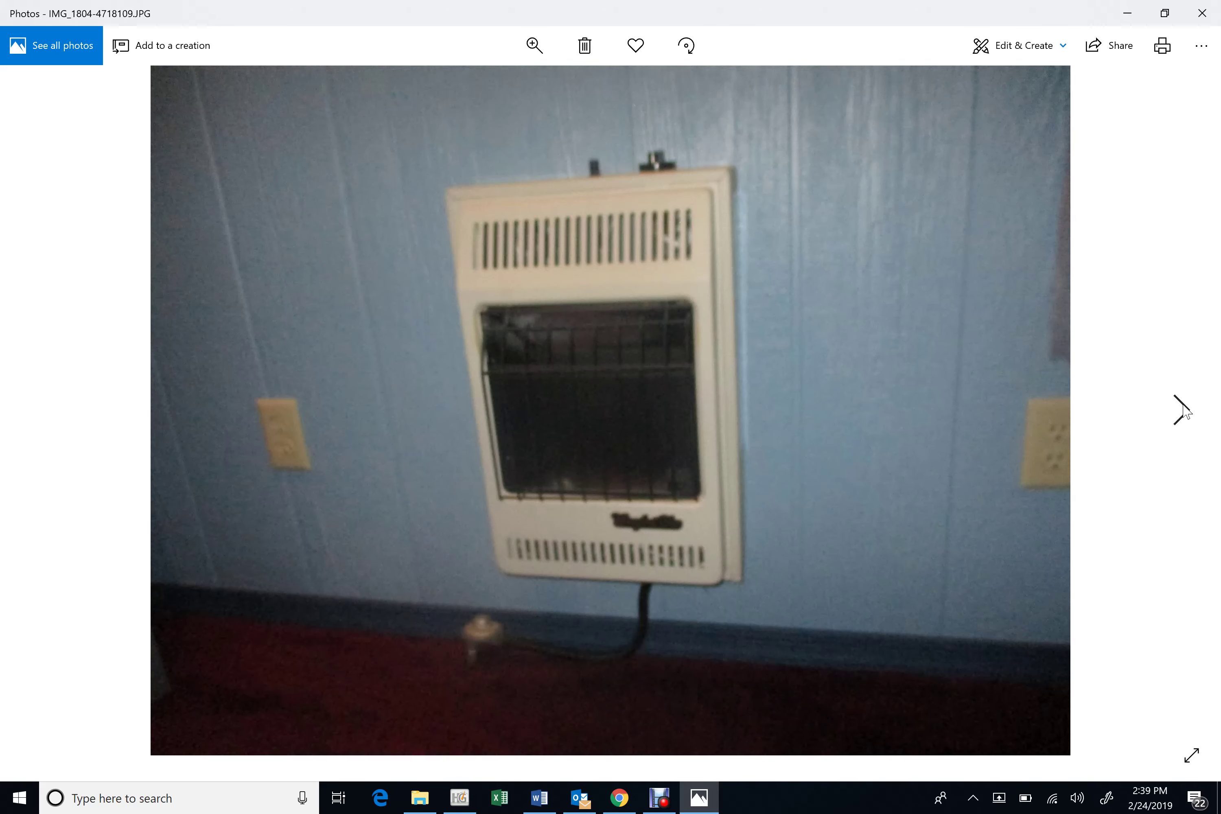
- Page forward past the window latch photo IMG_1810 to the breaker wiring photo IMG_1812
{"action": "left_click", "coordinate": [1183, 411]}
{"action": "left_click", "coordinate": [1182, 411]}
{"action": "left_click", "coordinate": [1182, 411]}
{"action": "left_click", "coordinate": [1182, 411]}
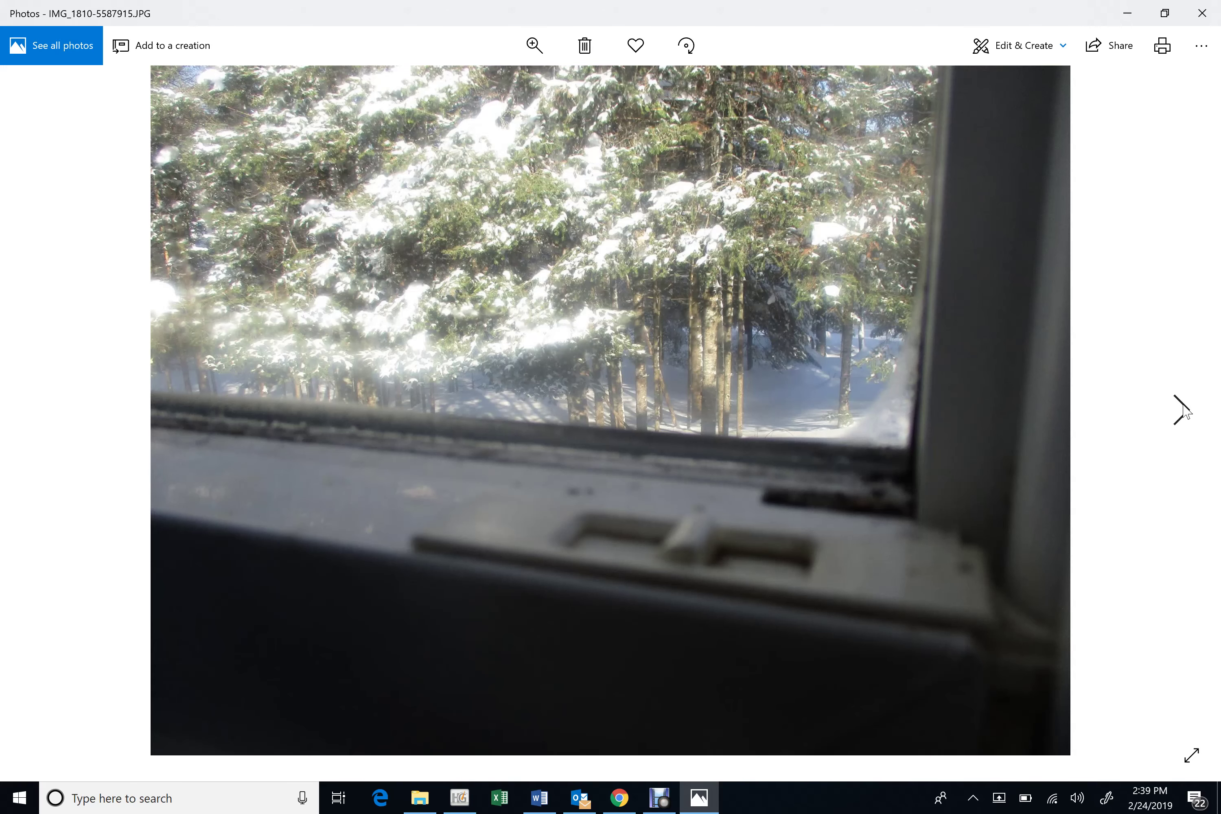
{"action": "left_click", "coordinate": [1183, 411]}
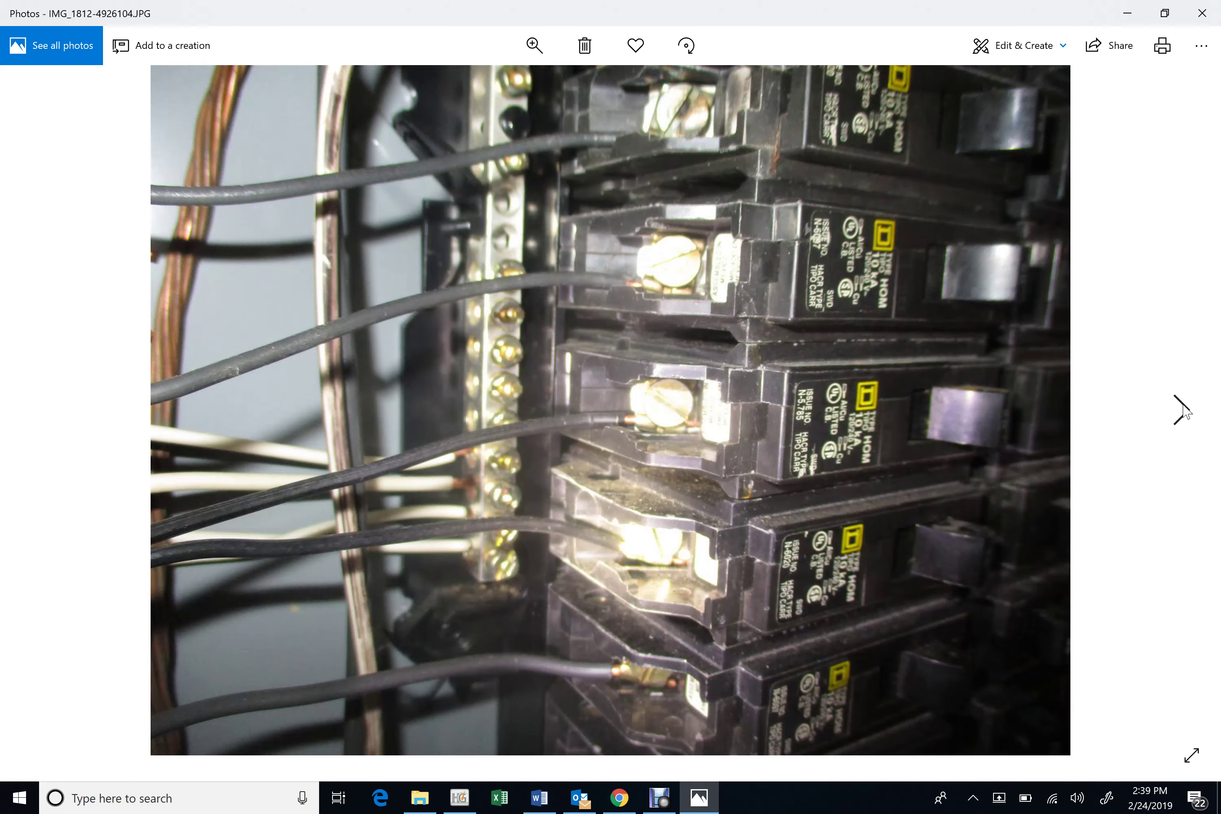
- Review the electrical panel photos again, paging back to the open breaker panel in IMG_1806 and forward to the breaker wiring in IMG_1812
{"action": "left_click", "coordinate": [45, 421]}
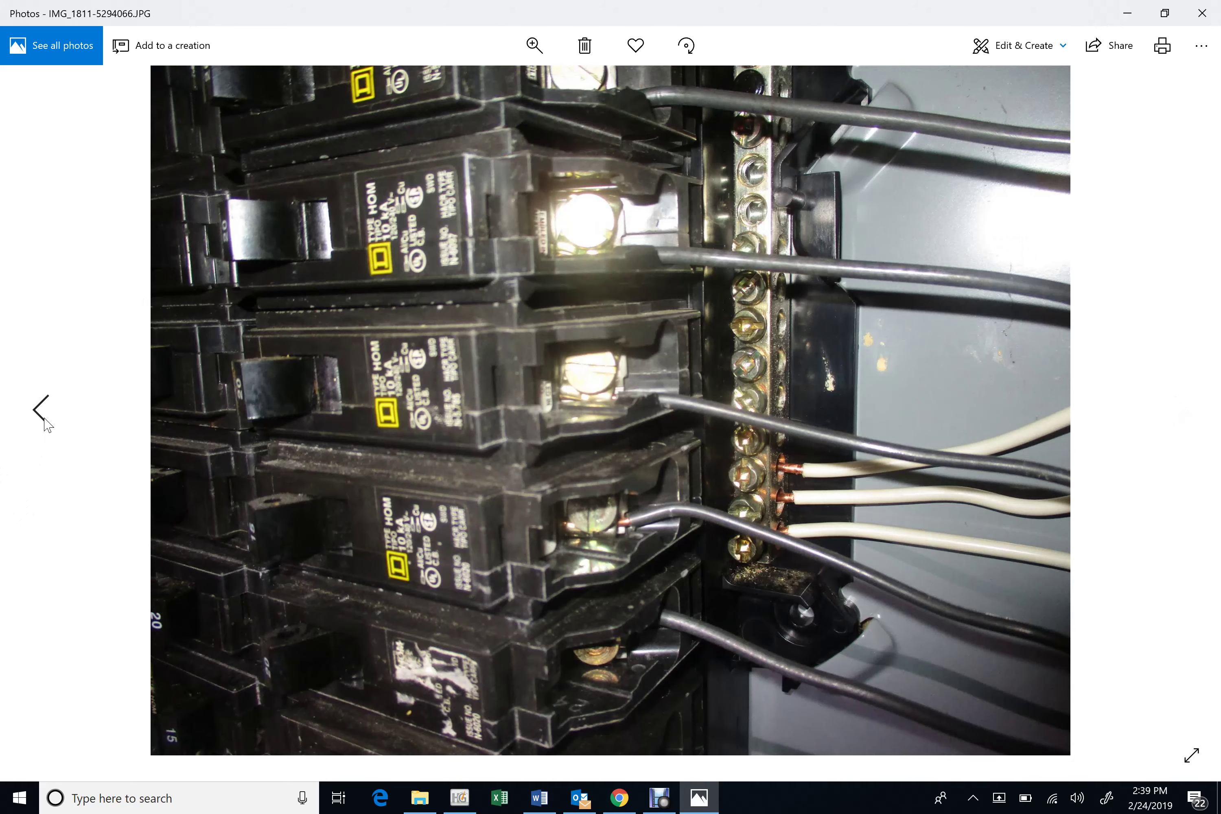
{"action": "left_click", "coordinate": [45, 422]}
{"action": "left_click", "coordinate": [45, 422]}
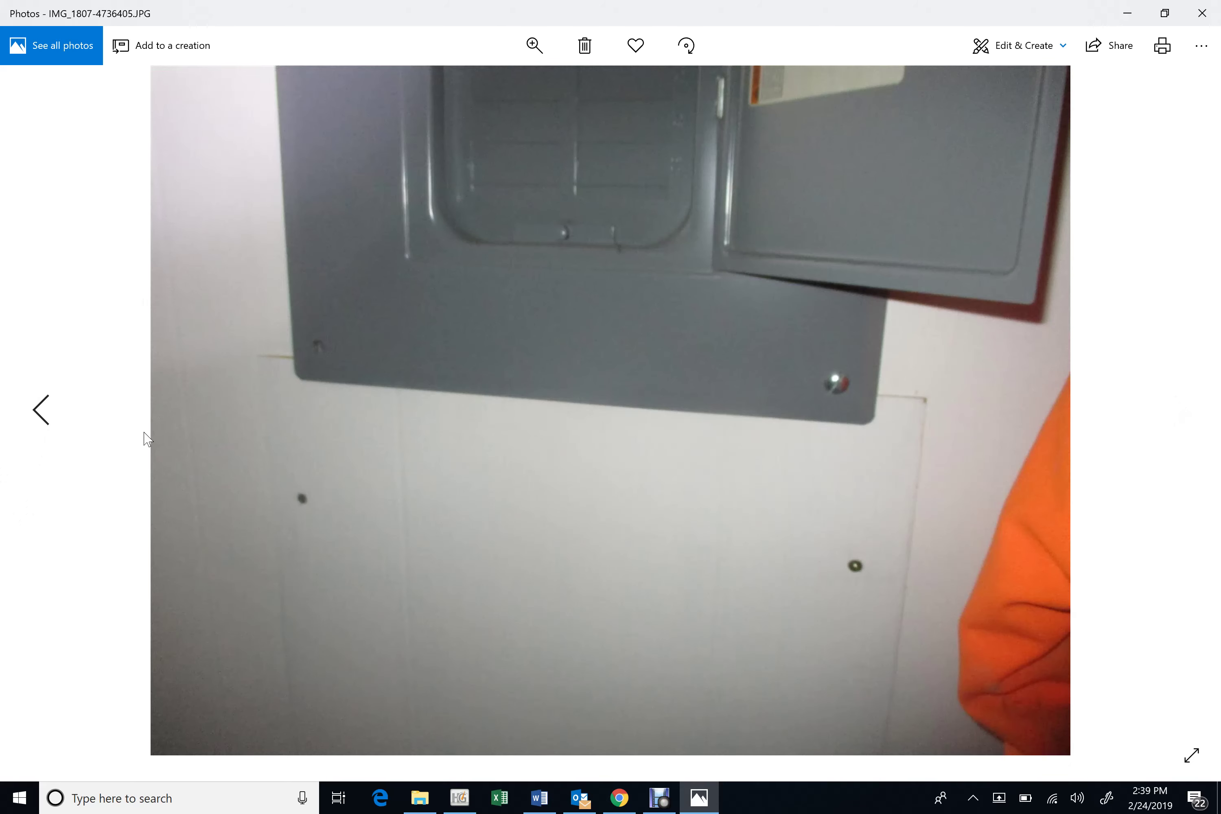
{"action": "left_click", "coordinate": [46, 422]}
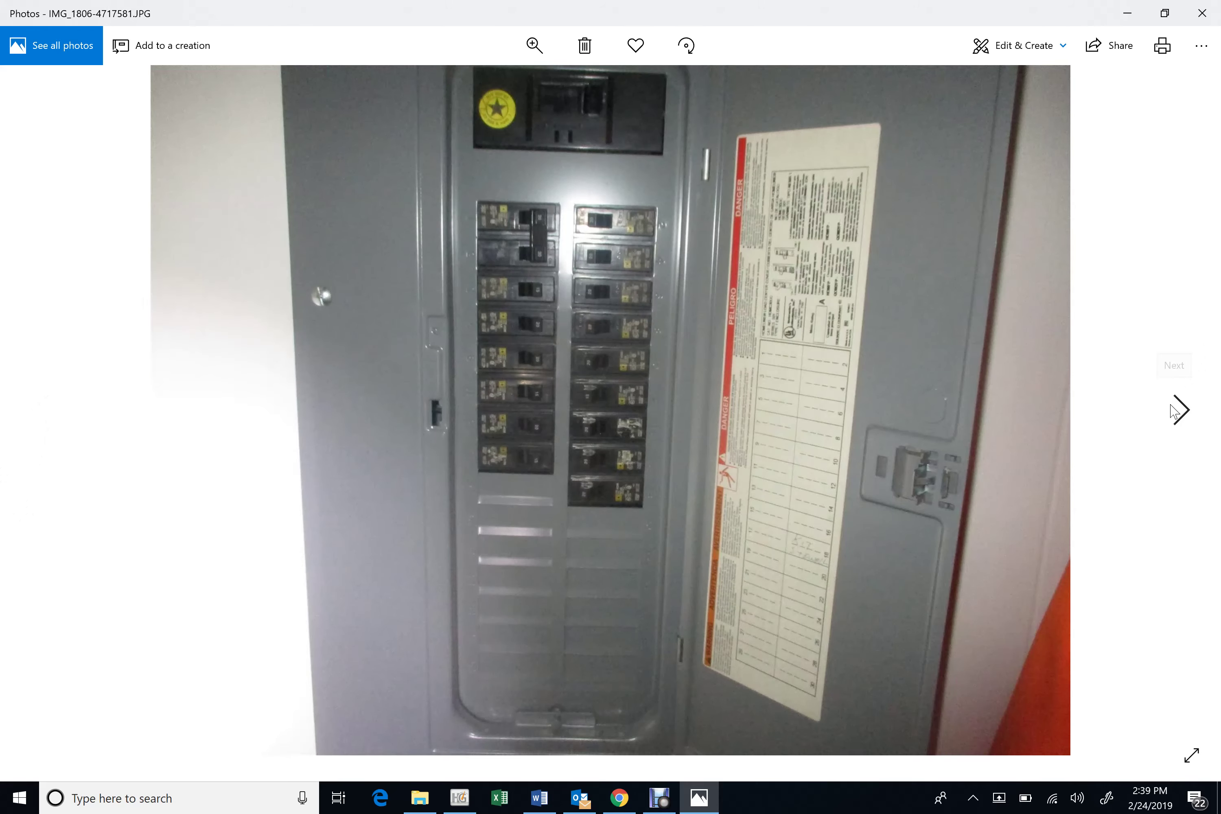
{"action": "left_click", "coordinate": [1179, 418]}
{"action": "left_click", "coordinate": [1178, 418]}
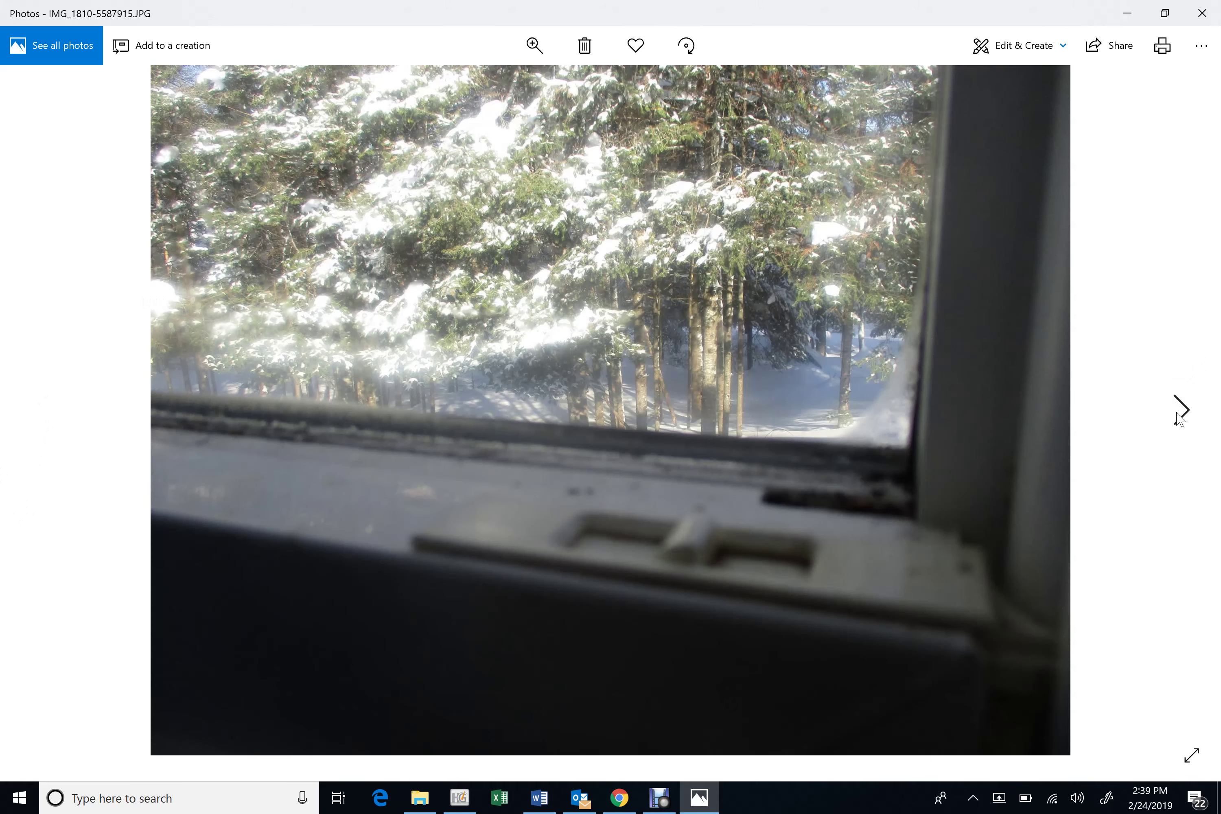
{"action": "left_click", "coordinate": [1179, 418]}
{"action": "left_click", "coordinate": [1179, 418]}
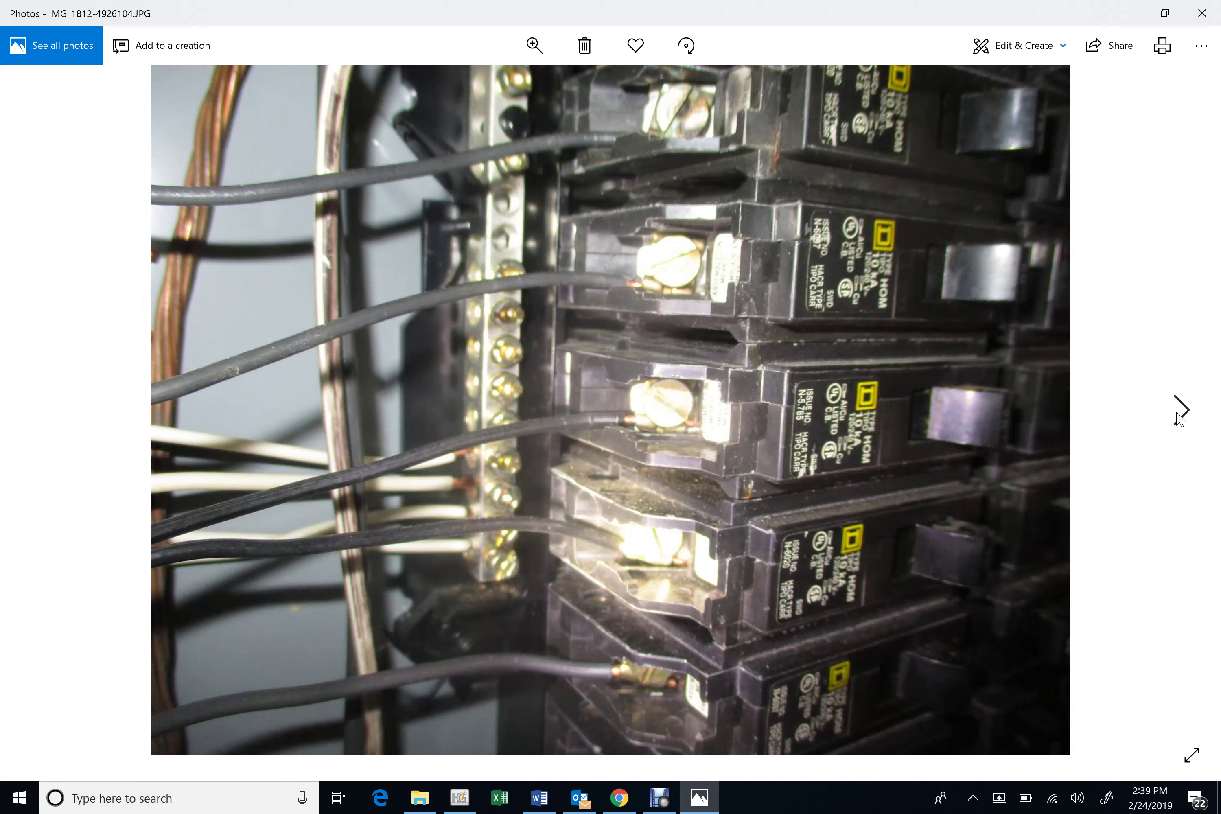
- Page forward through the kitchen outlet, thermostat and water heater photos to the heater's top connections in IMG_1820
{"action": "left_click", "coordinate": [1179, 418]}
{"action": "left_click", "coordinate": [1179, 417]}
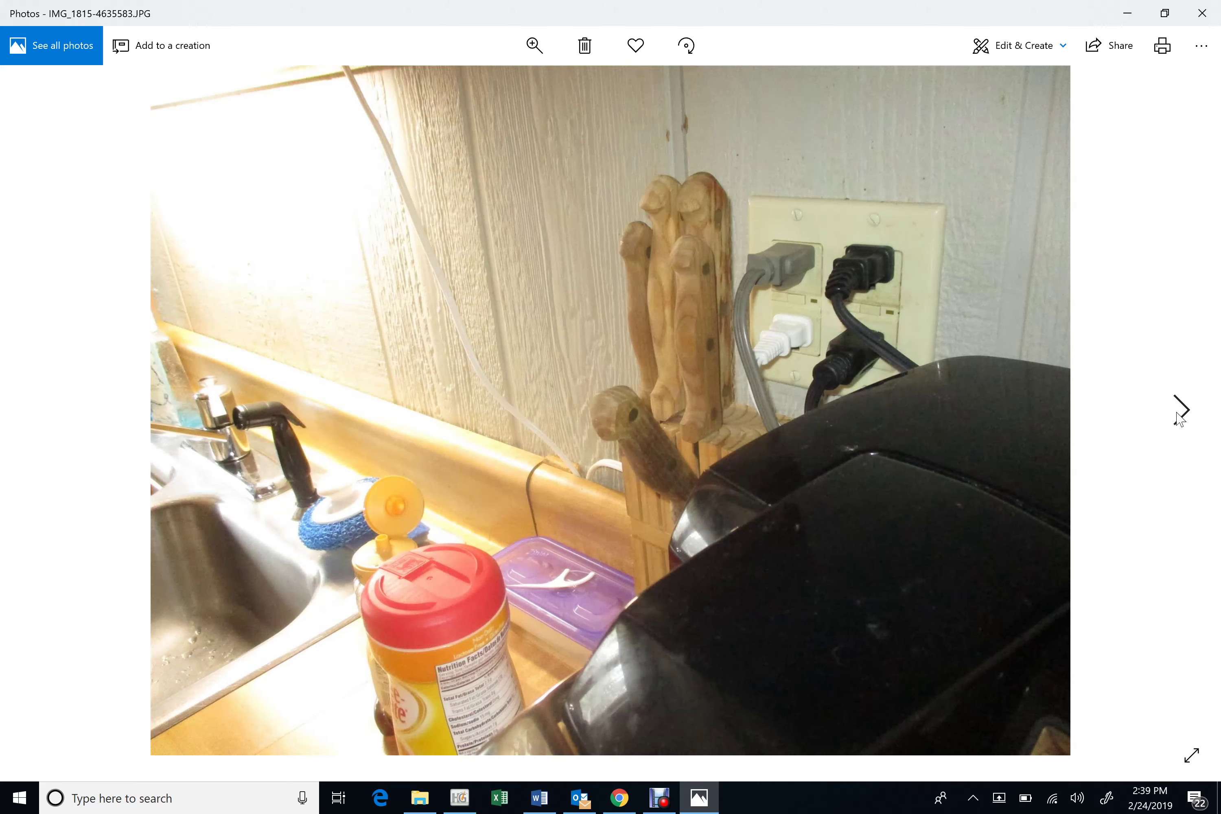
{"action": "left_click", "coordinate": [1178, 418]}
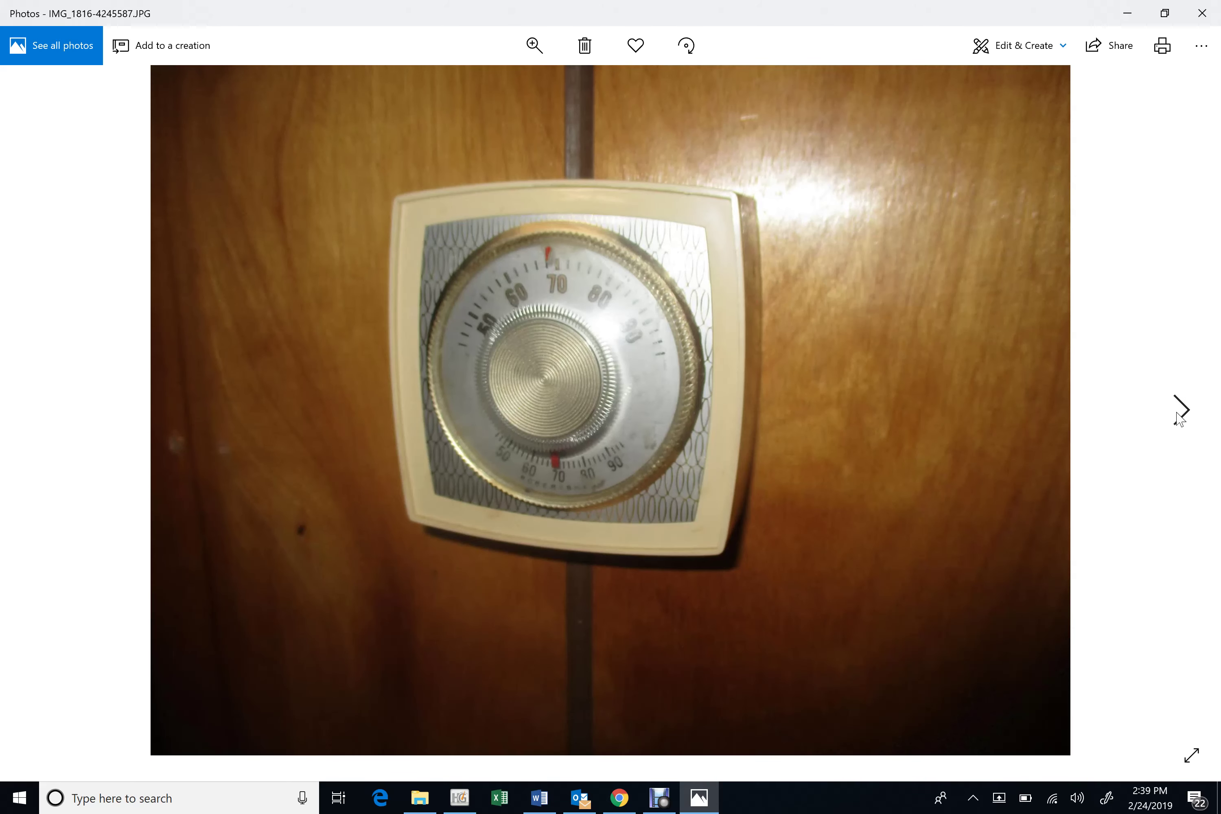
{"action": "left_click", "coordinate": [1179, 418]}
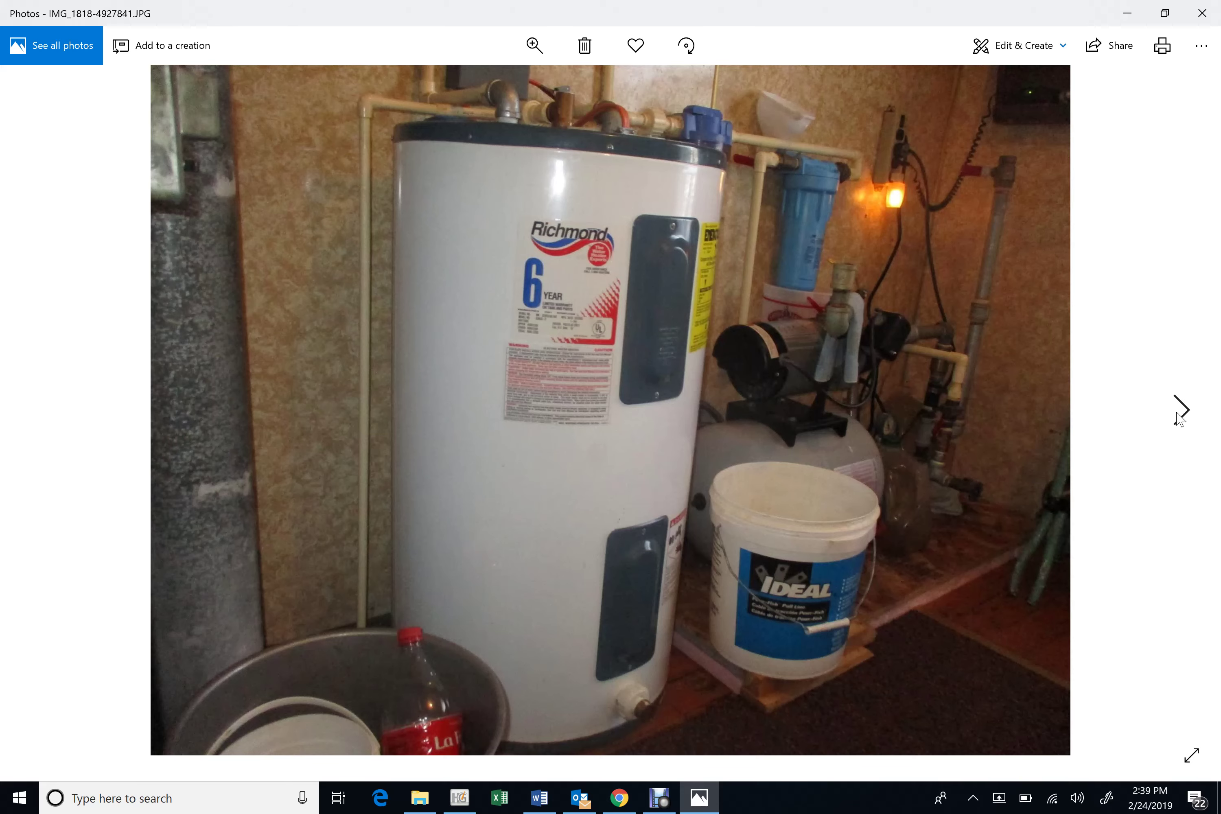
{"action": "left_click", "coordinate": [1179, 417]}
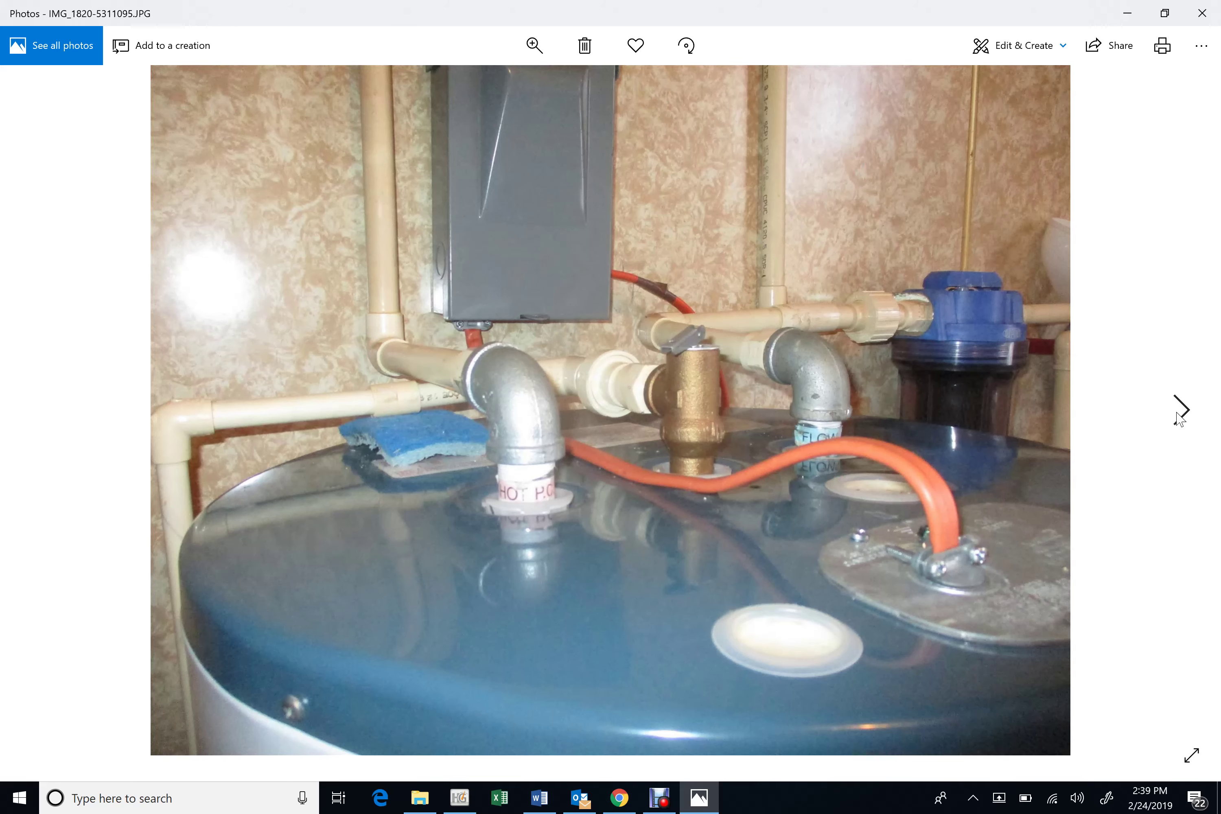
- Page forward through the switch box and water pressure gauge photos to the open wall box photo IMG_1830
{"action": "left_click", "coordinate": [1177, 415]}
{"action": "left_click", "coordinate": [1178, 414]}
{"action": "left_click", "coordinate": [1178, 415]}
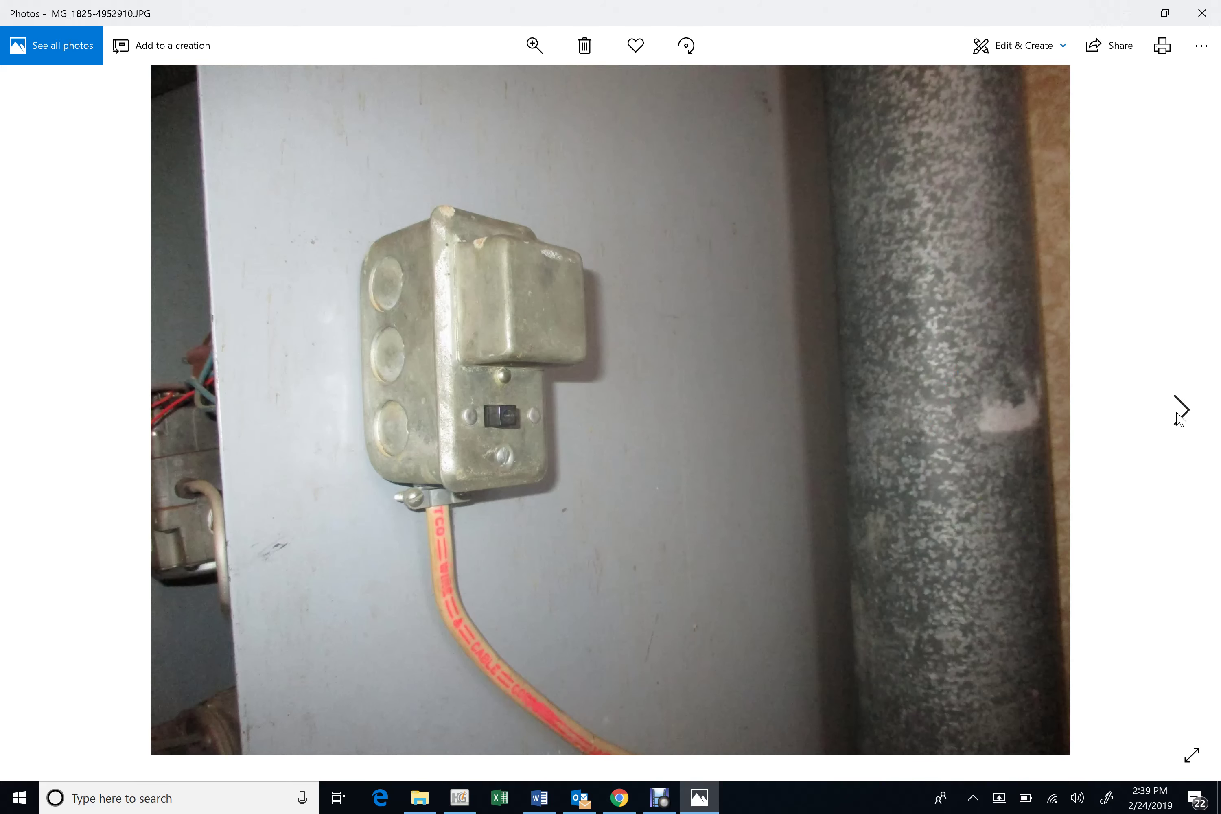
{"action": "left_click", "coordinate": [1178, 415]}
{"action": "left_click", "coordinate": [1178, 415]}
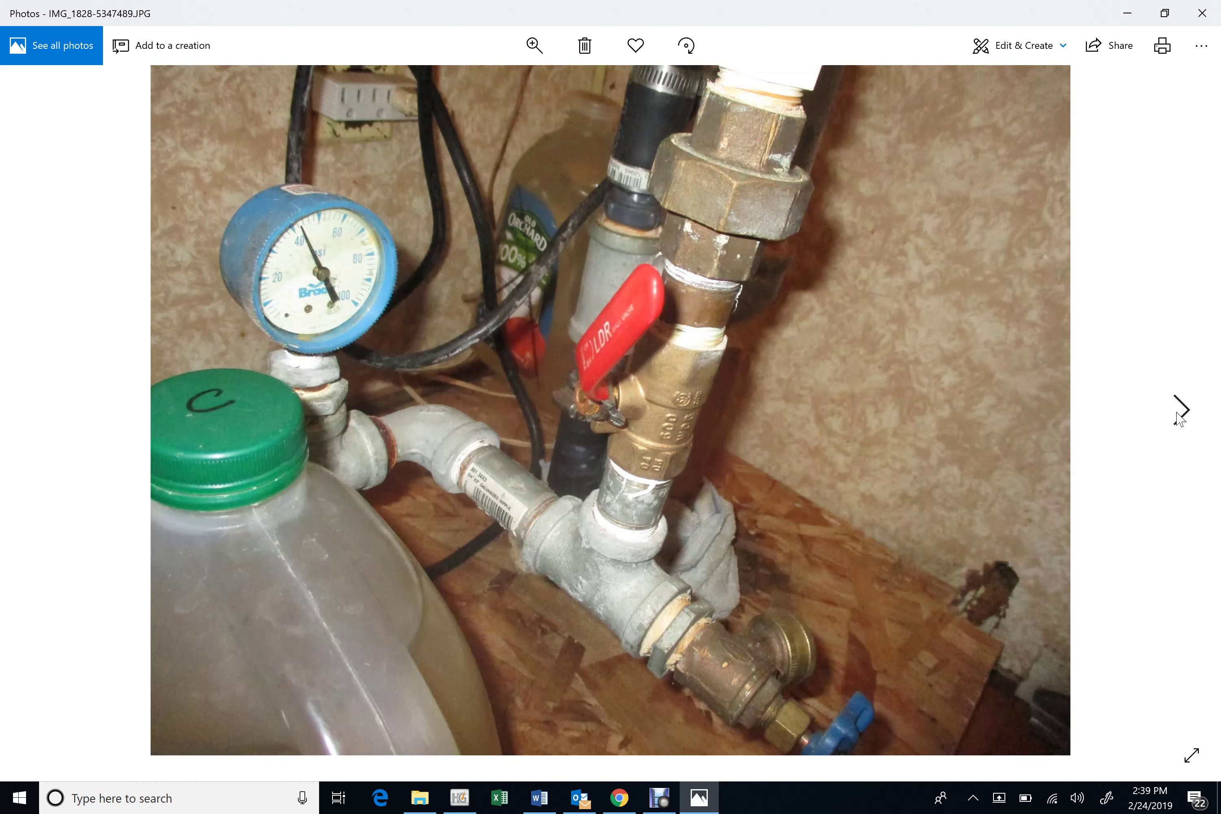
{"action": "left_click", "coordinate": [1178, 414]}
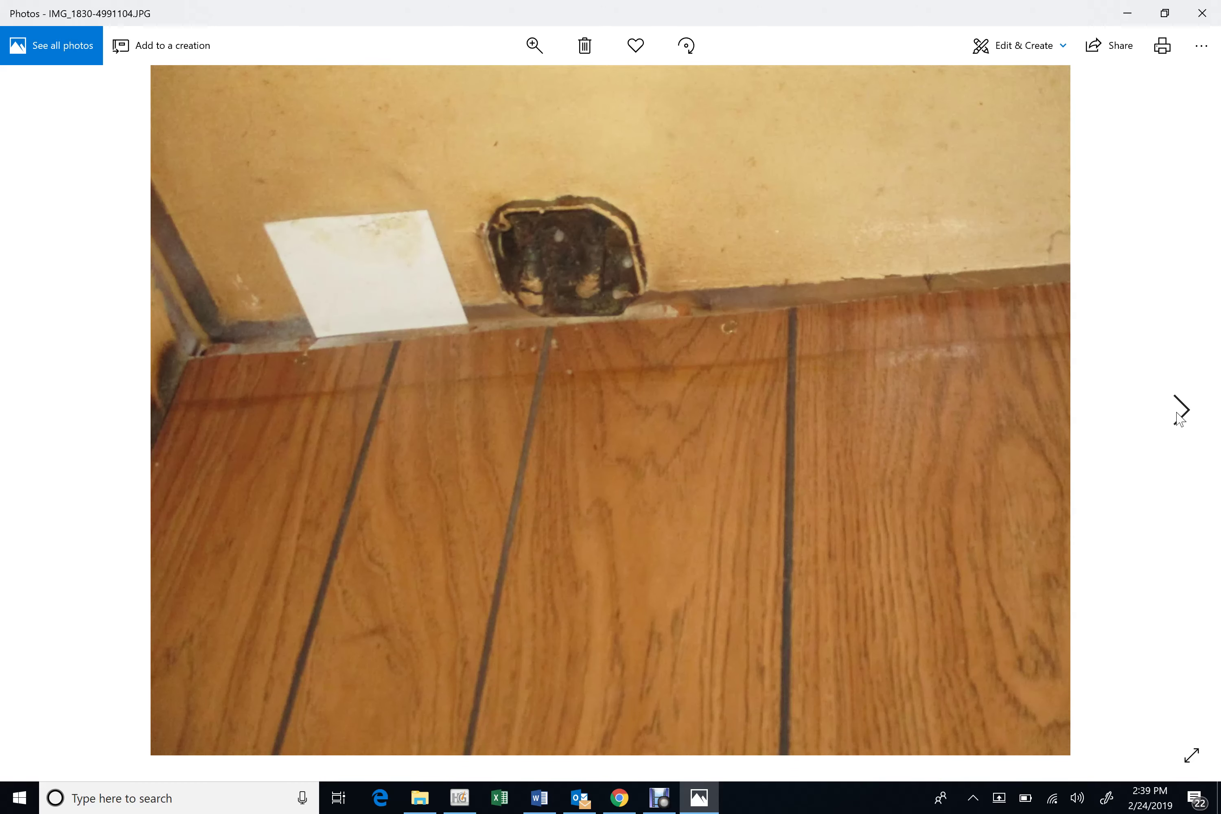
- Page forward through the interior door and stained ceiling corner photos to the window sill photo IMG_1838
{"action": "left_click", "coordinate": [1178, 415]}
{"action": "left_click", "coordinate": [1178, 415]}
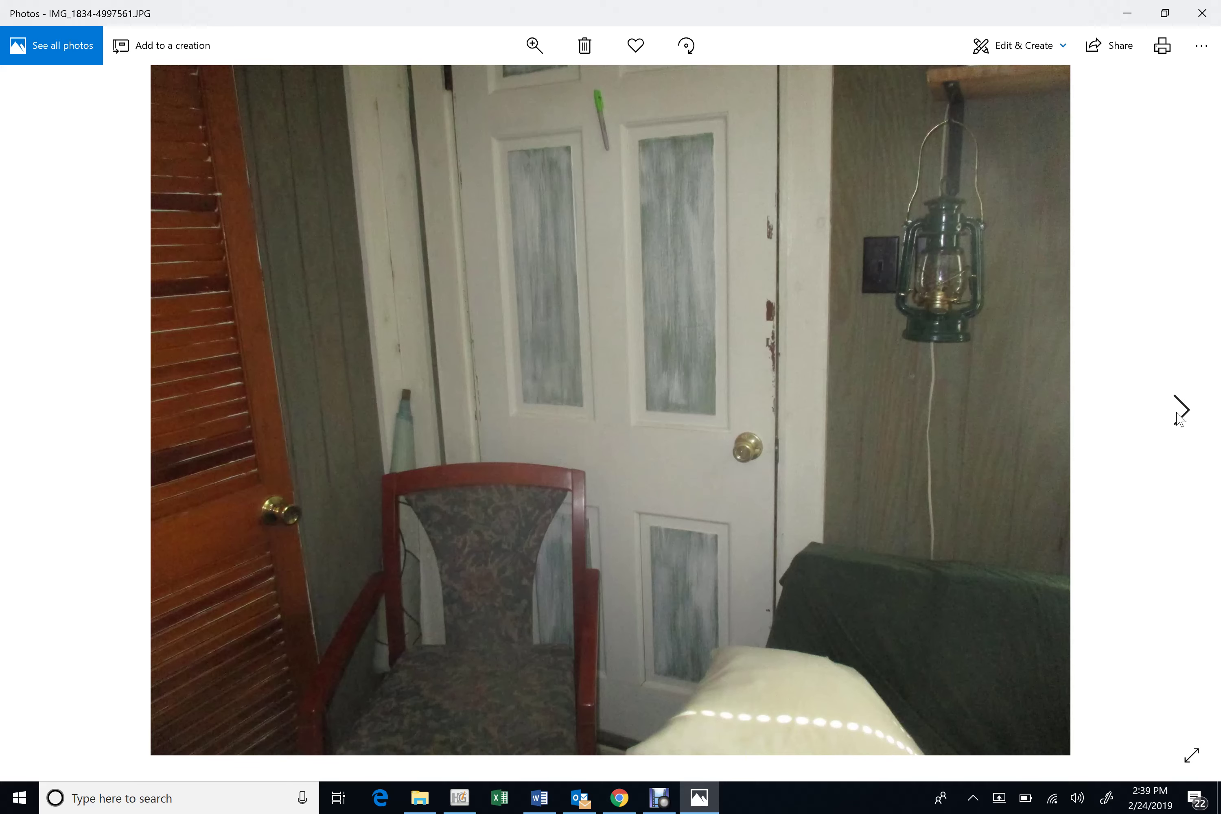
{"action": "left_click", "coordinate": [1179, 415]}
{"action": "left_click", "coordinate": [1178, 415]}
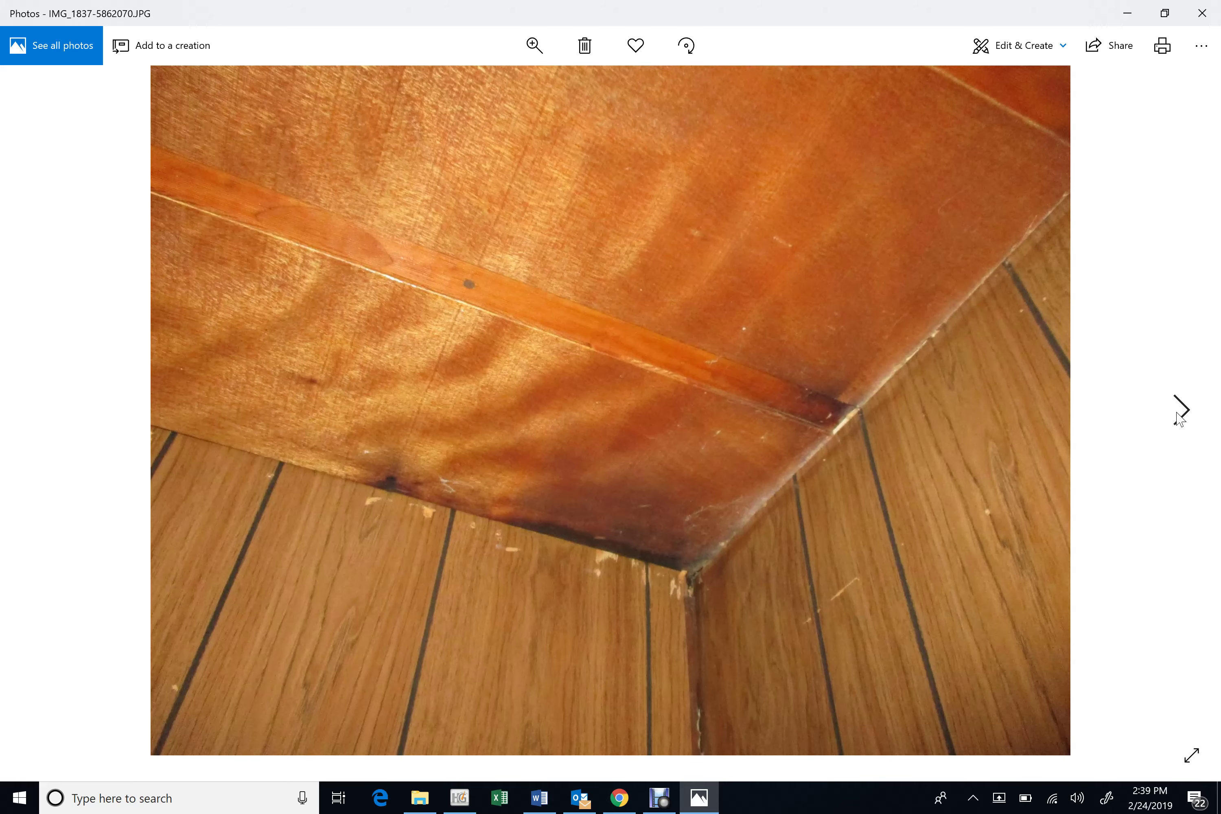
{"action": "left_click", "coordinate": [1178, 414]}
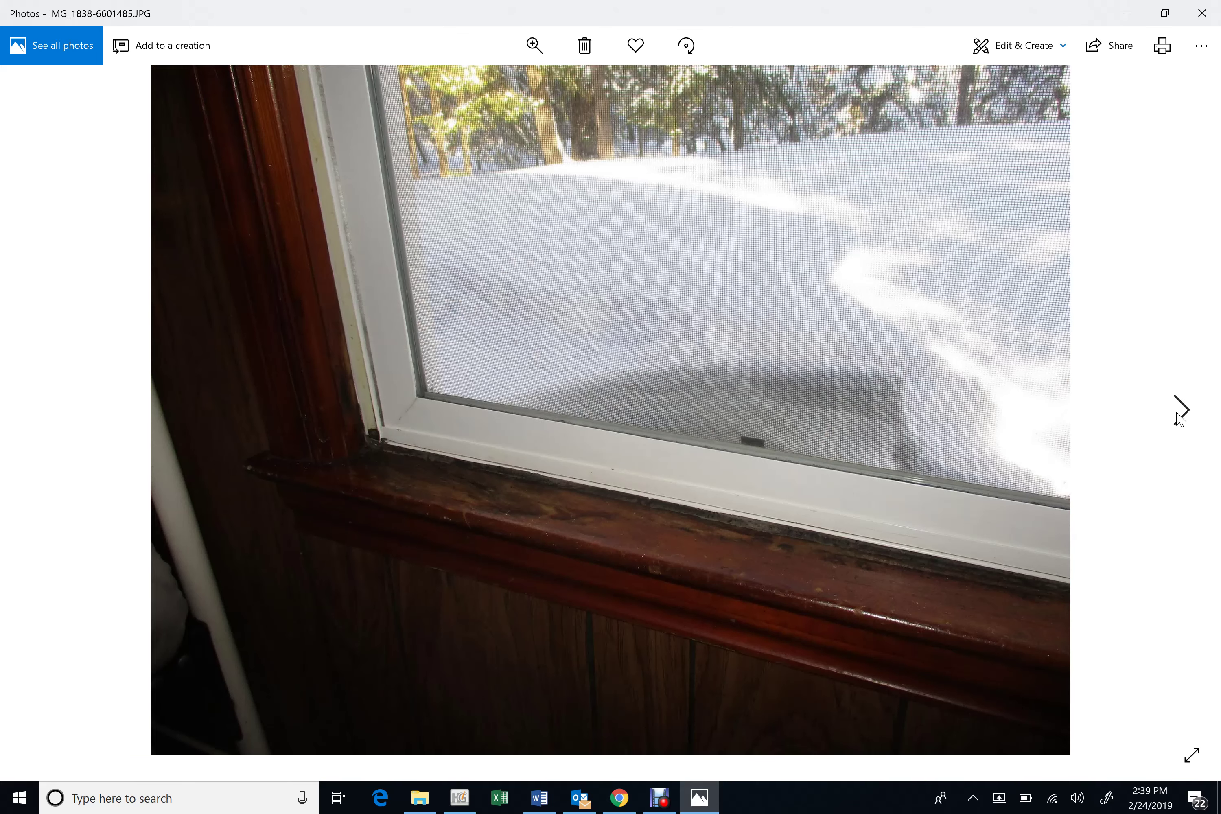
- Page forward through the stove with fire extinguisher and block foundation wall photos to the crawl space support post photo IMG_1847
{"action": "left_click", "coordinate": [1178, 415]}
{"action": "left_click", "coordinate": [1179, 415]}
{"action": "left_click", "coordinate": [1179, 415]}
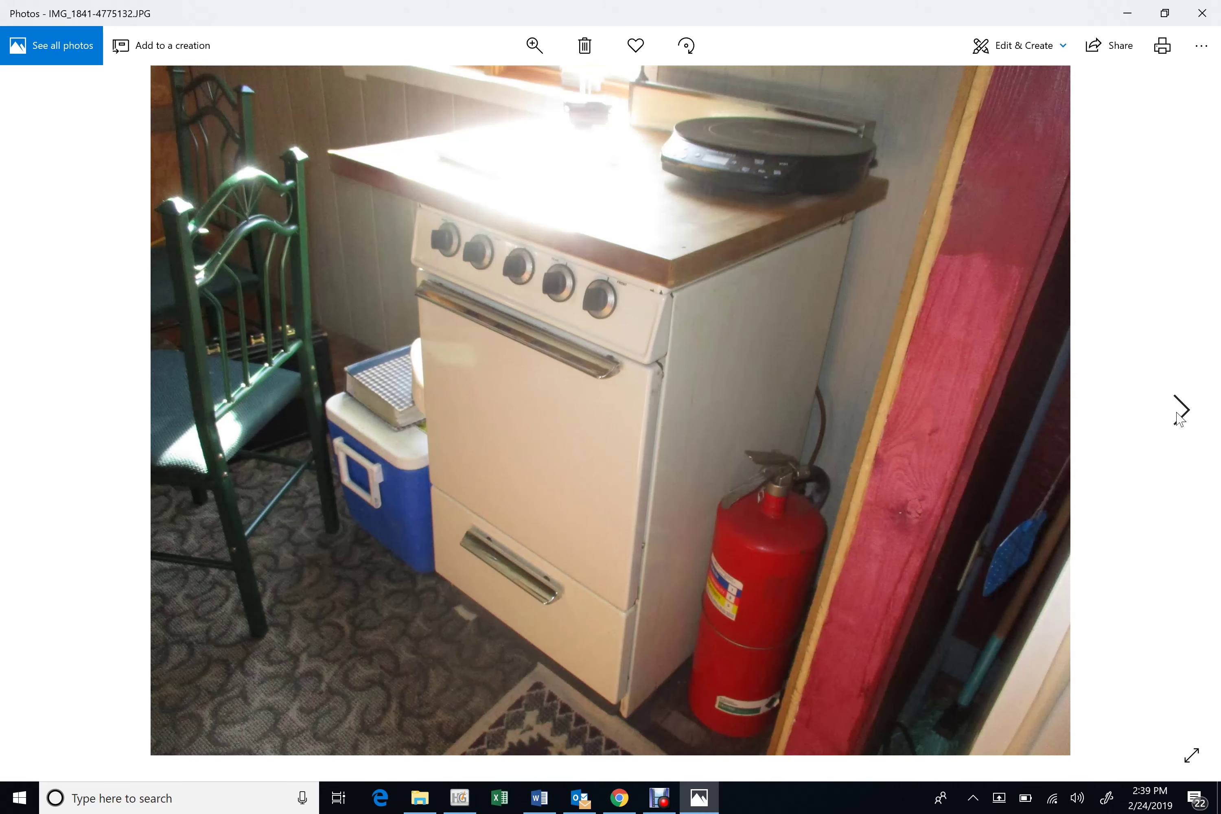
{"action": "left_click", "coordinate": [1178, 415]}
{"action": "left_click", "coordinate": [1179, 415]}
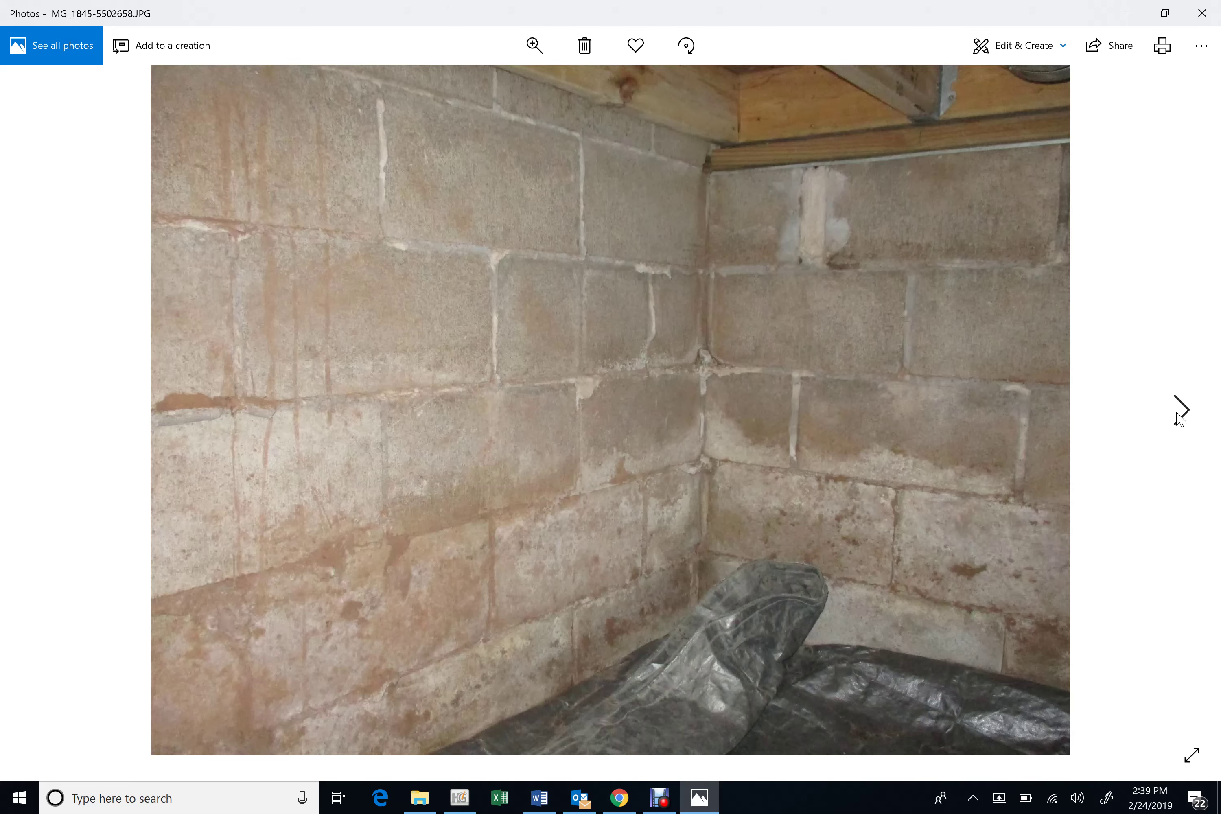
{"action": "left_click", "coordinate": [1179, 415]}
{"action": "left_click", "coordinate": [1178, 414]}
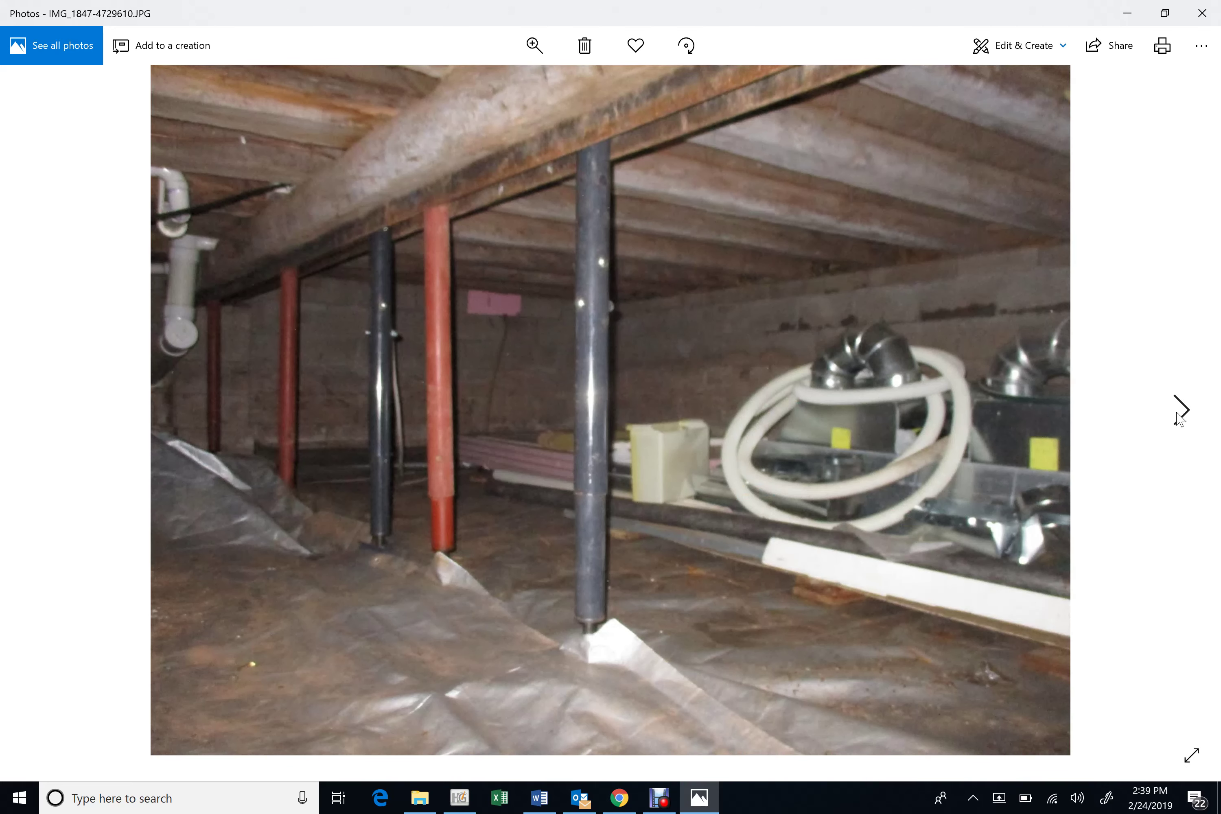
- Page back through the crawl space outlet and plug-in pest repeller photos to the stove photo IMG_1841
{"action": "left_click", "coordinate": [32, 412]}
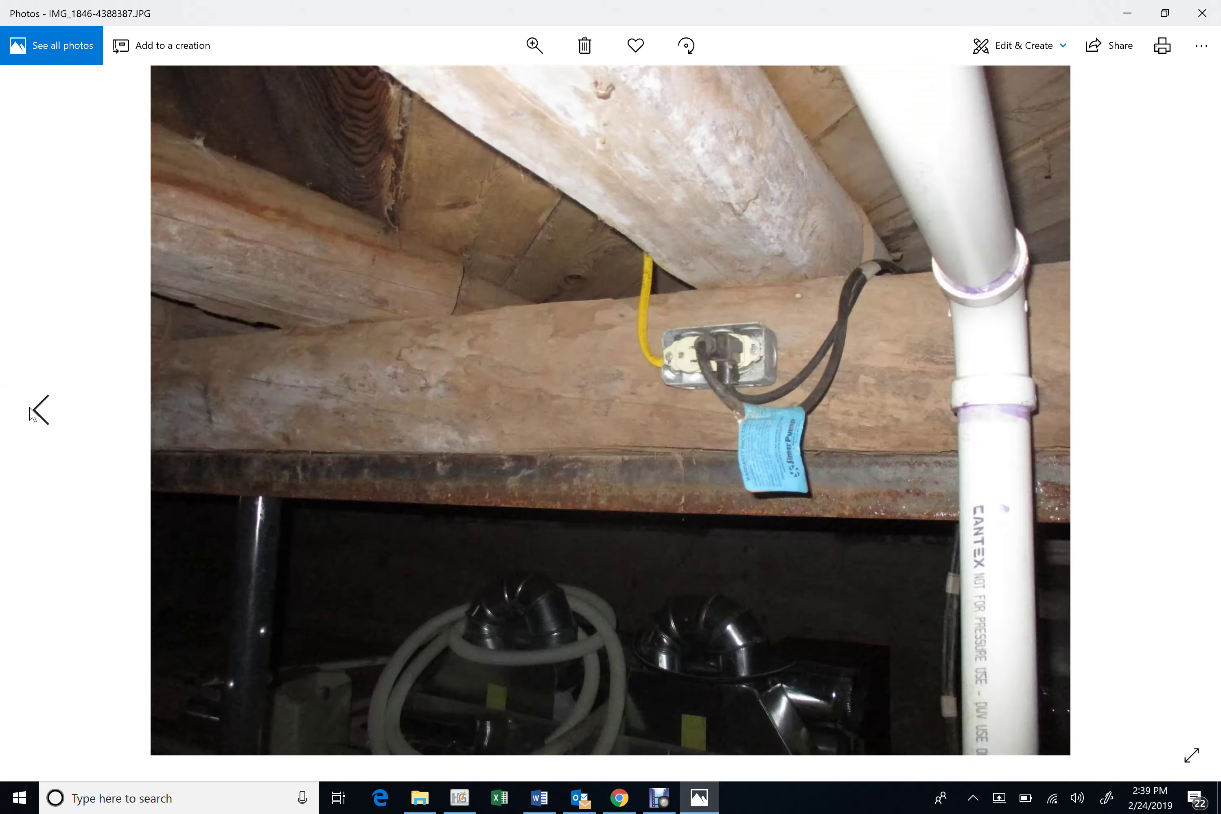
{"action": "left_click", "coordinate": [31, 413]}
{"action": "left_click", "coordinate": [31, 412]}
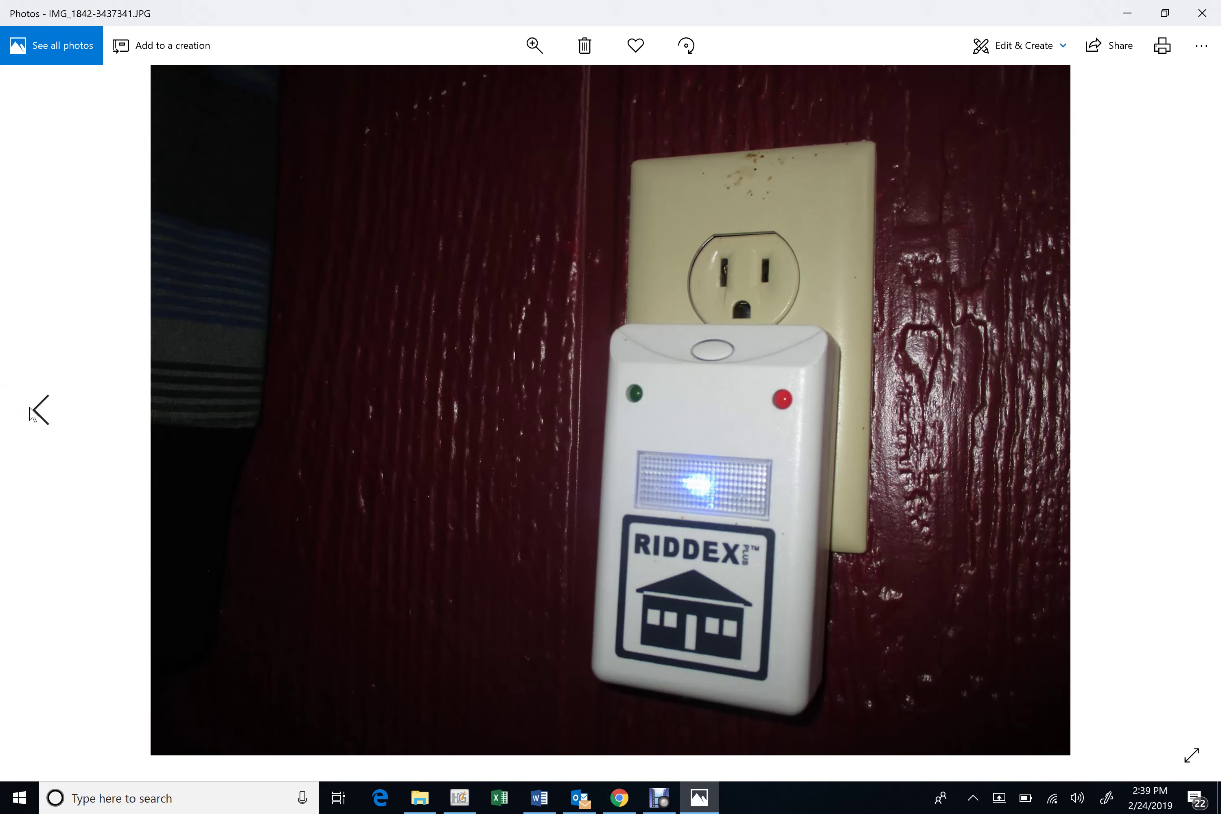
{"action": "left_click", "coordinate": [32, 412]}
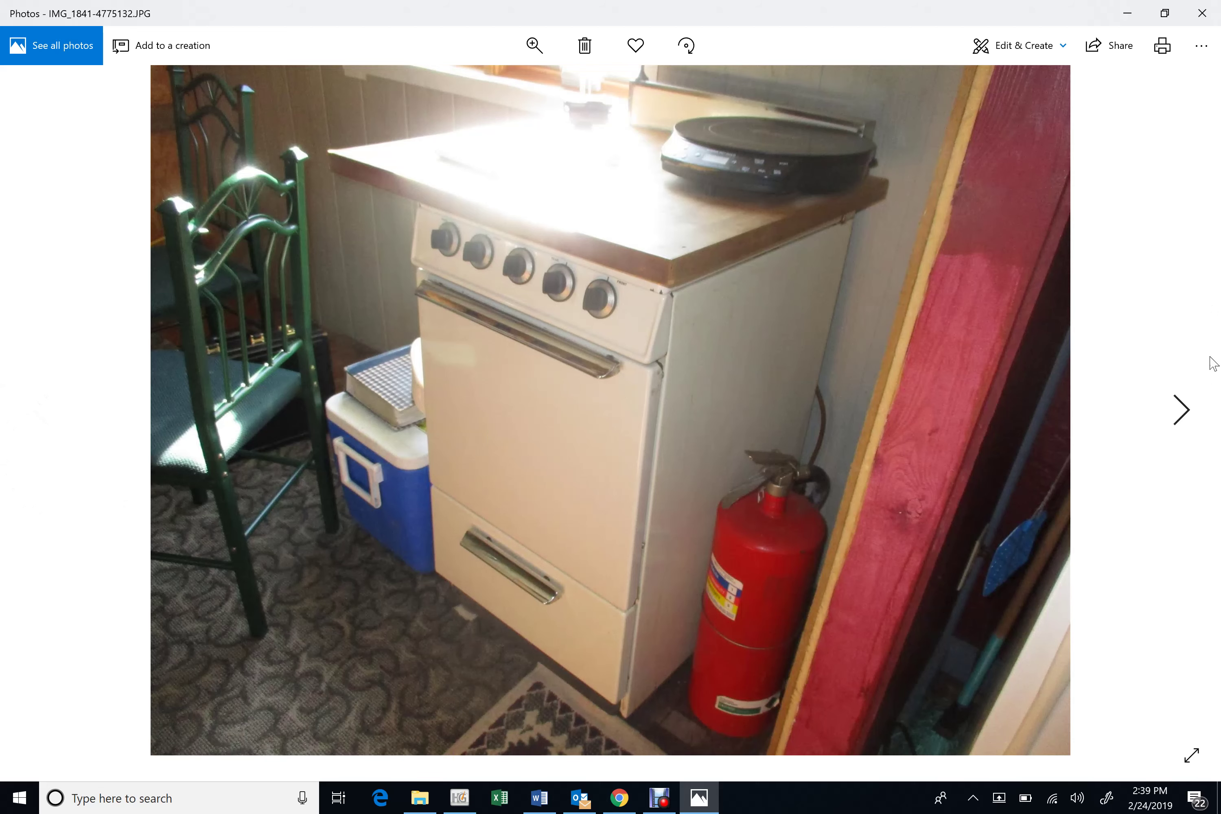
- Page forward from the stove photo past the pest repeller photo IMG_1842 to the crawl space photo IMG_1847
{"action": "left_click", "coordinate": [1180, 424]}
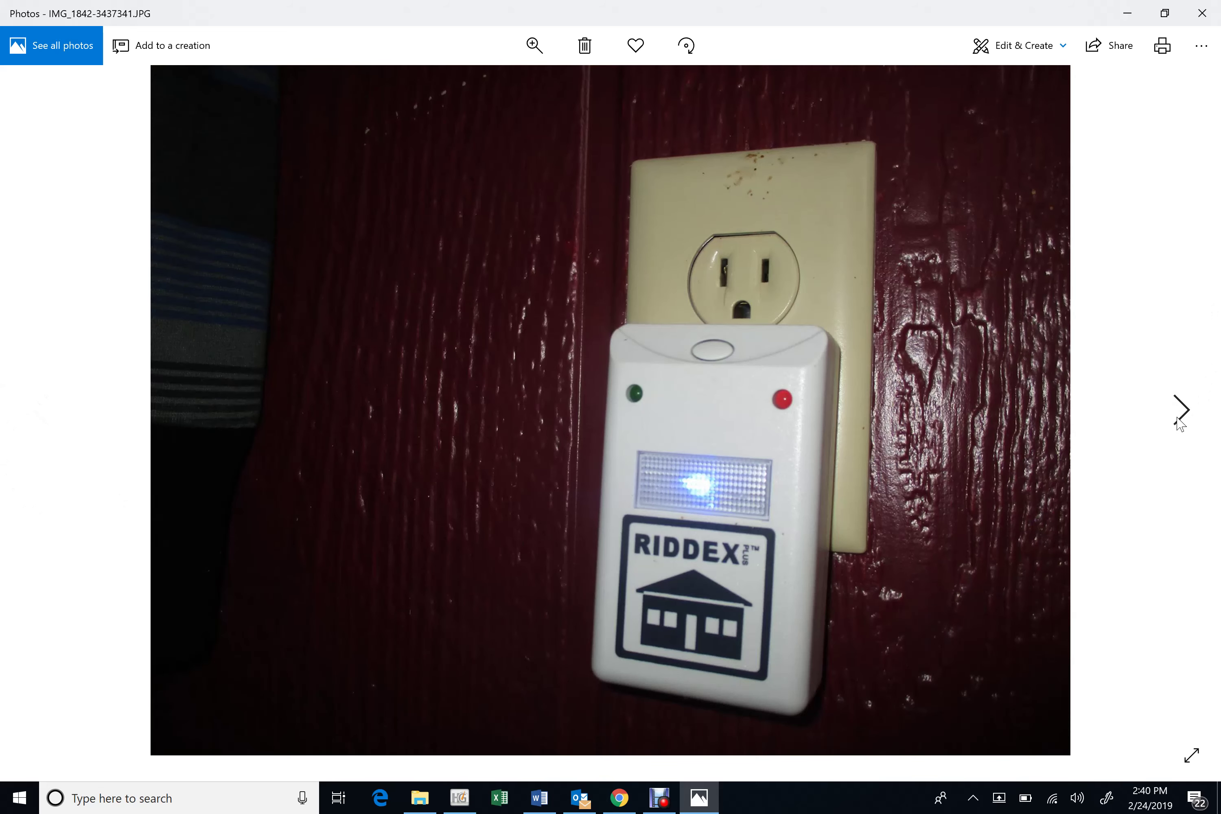
{"action": "left_click", "coordinate": [1180, 425]}
{"action": "left_click", "coordinate": [1180, 425]}
{"action": "left_click", "coordinate": [1180, 424]}
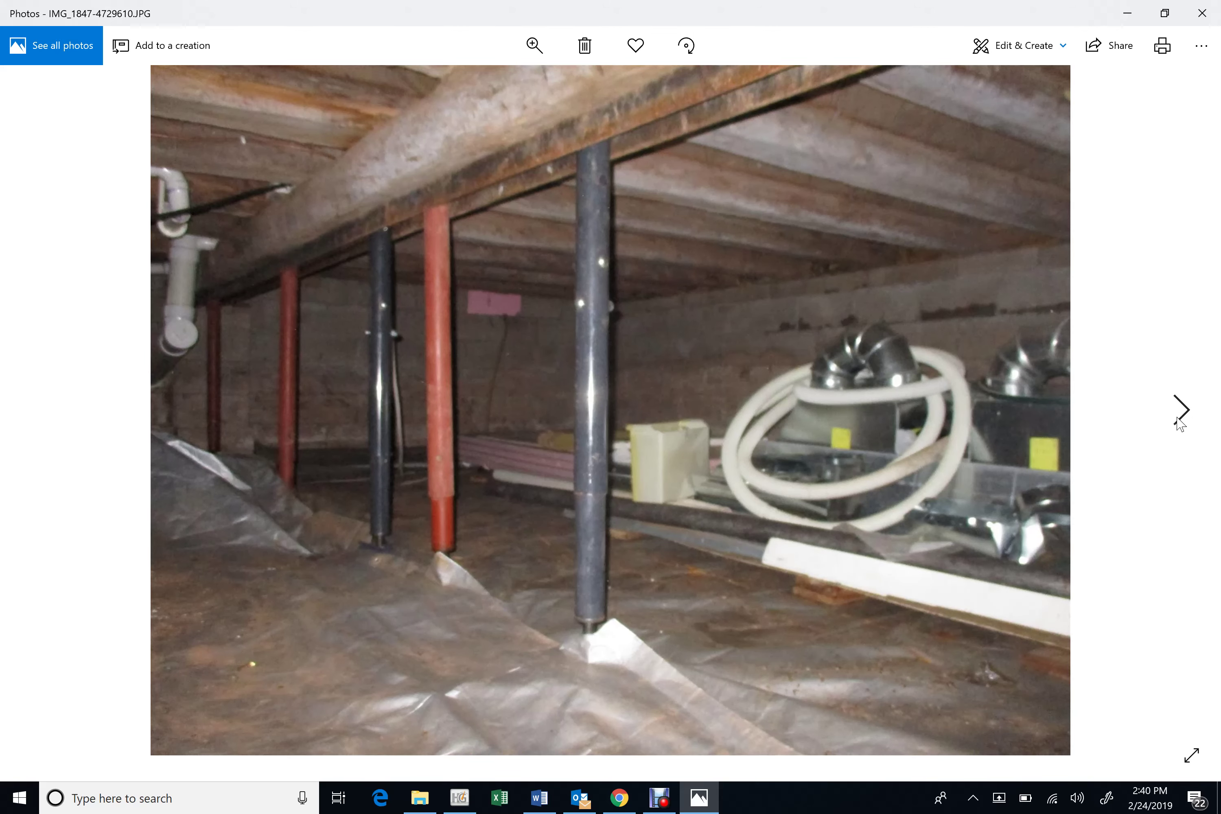
- Page forward from the support post photo through the drain pipe and junction box photos to the block wall photo IMG_1856
{"action": "left_click", "coordinate": [1180, 424]}
{"action": "left_click", "coordinate": [1180, 425]}
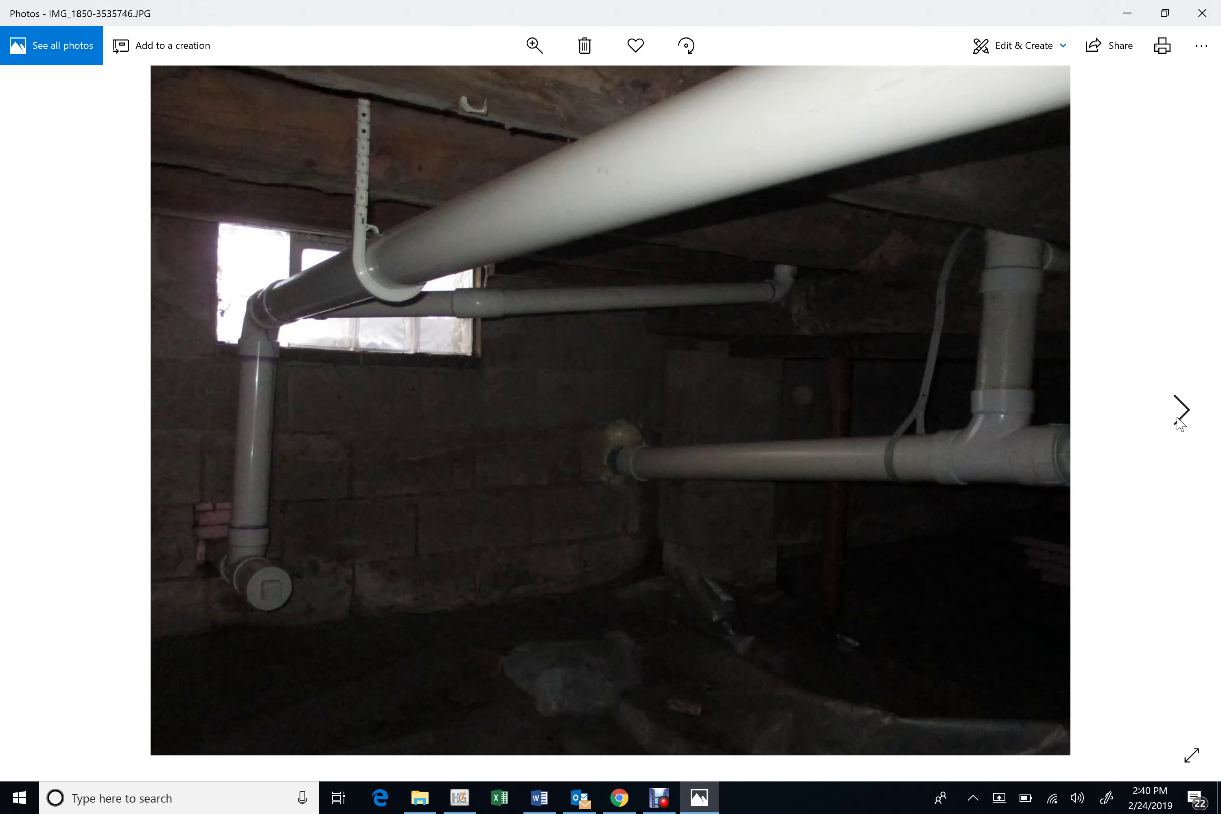
{"action": "left_click", "coordinate": [1180, 425]}
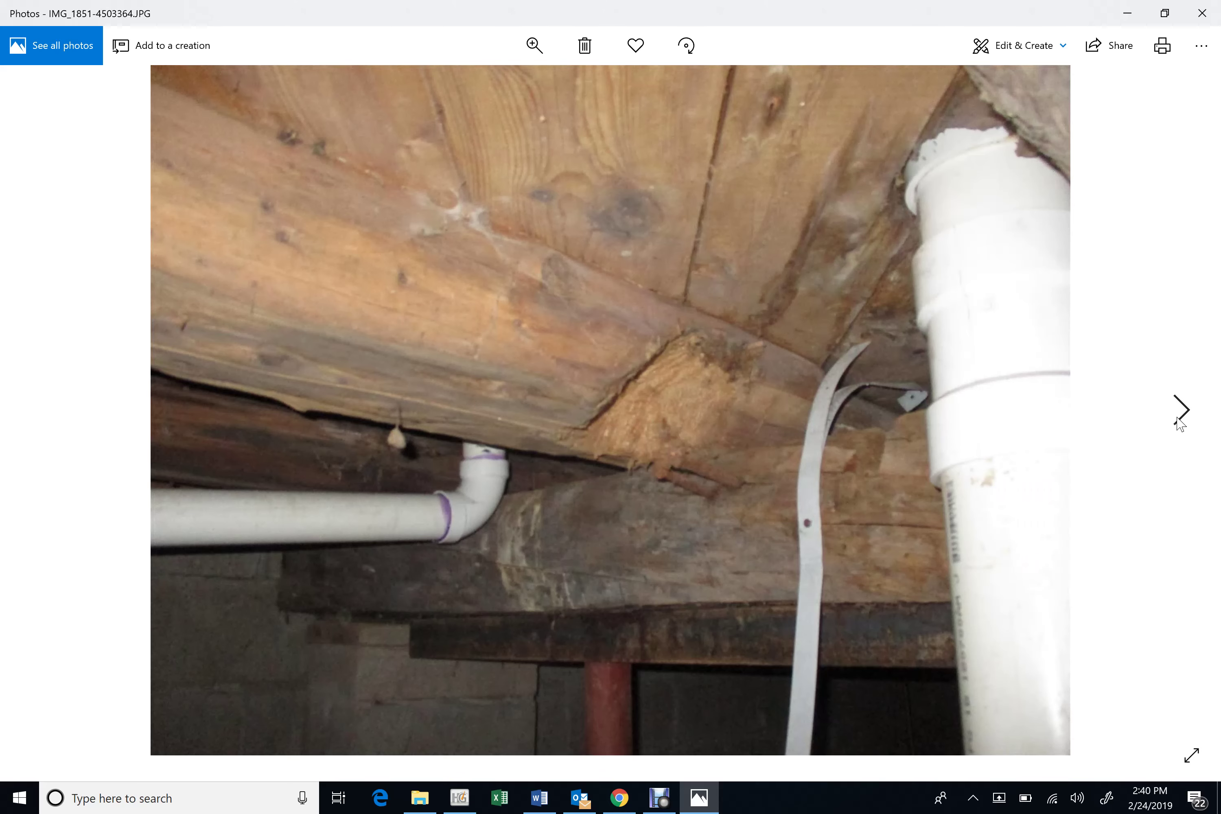
{"action": "left_click", "coordinate": [1180, 425]}
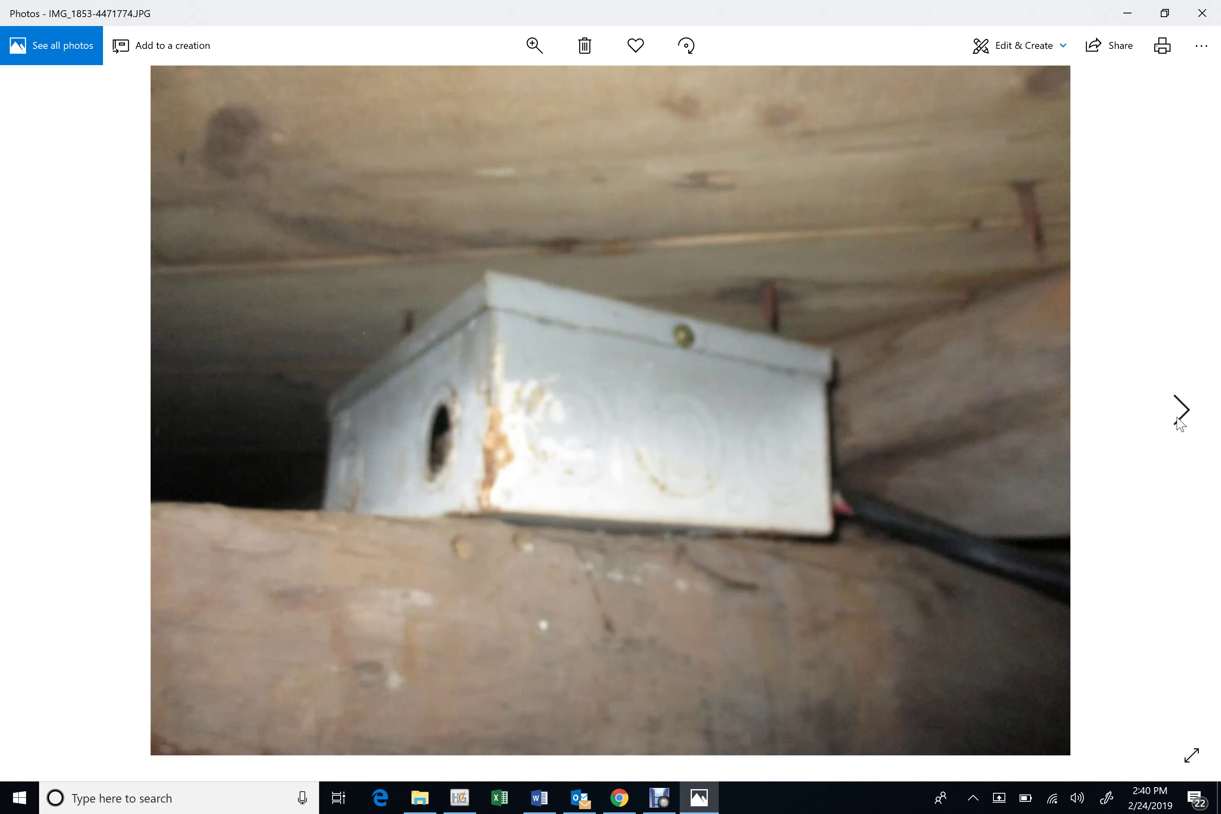
{"action": "left_click", "coordinate": [1180, 425]}
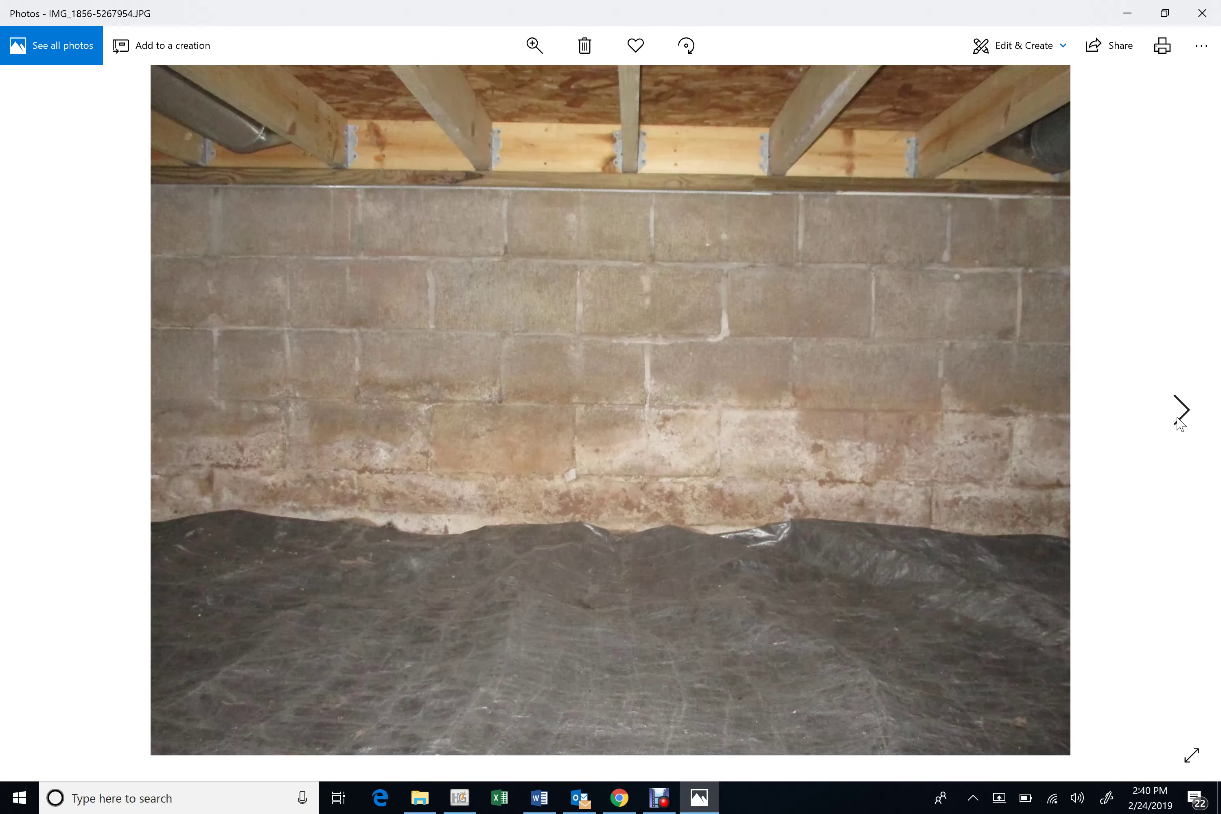
- Page forward past the sump pit photo to the smoke detector photo IMG_1861, and return to the HomeGauge report
{"action": "left_click", "coordinate": [1180, 424]}
{"action": "left_click", "coordinate": [1179, 424]}
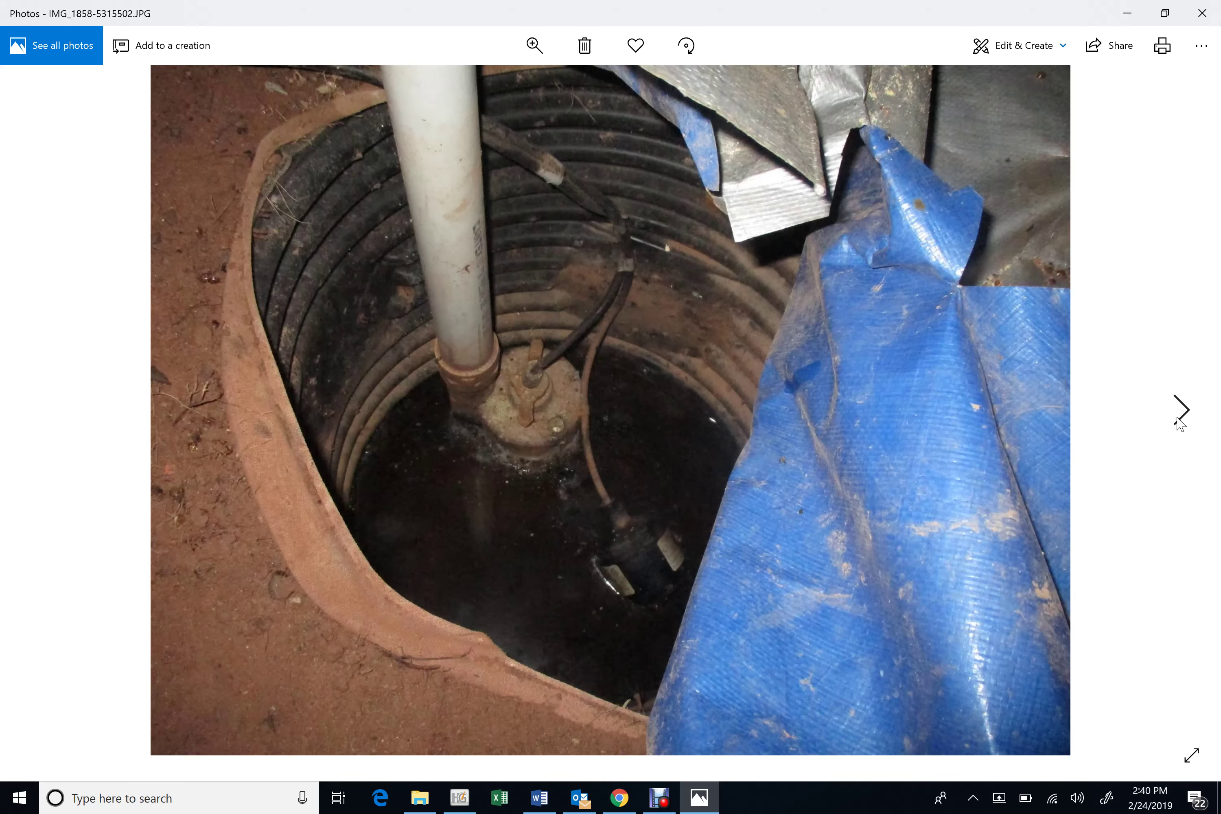
{"action": "left_click", "coordinate": [1180, 424]}
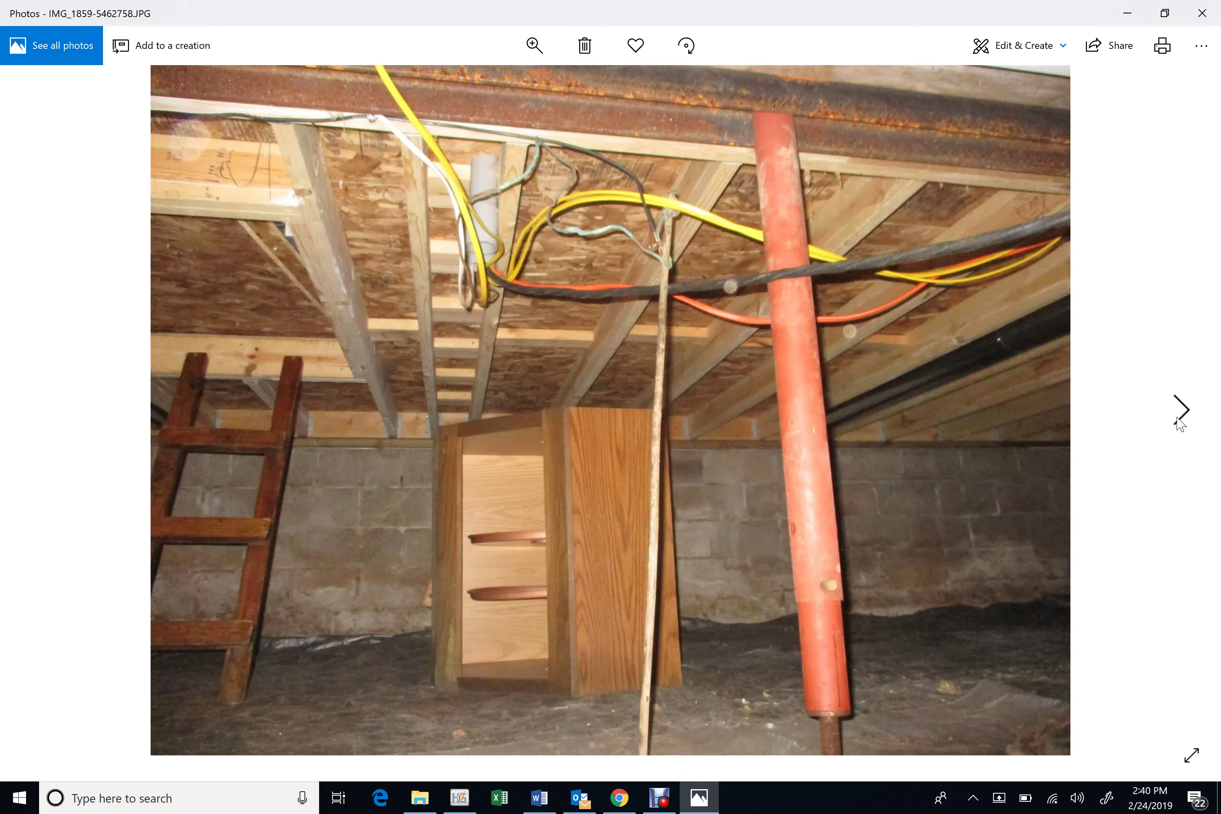
{"action": "left_click", "coordinate": [1180, 425]}
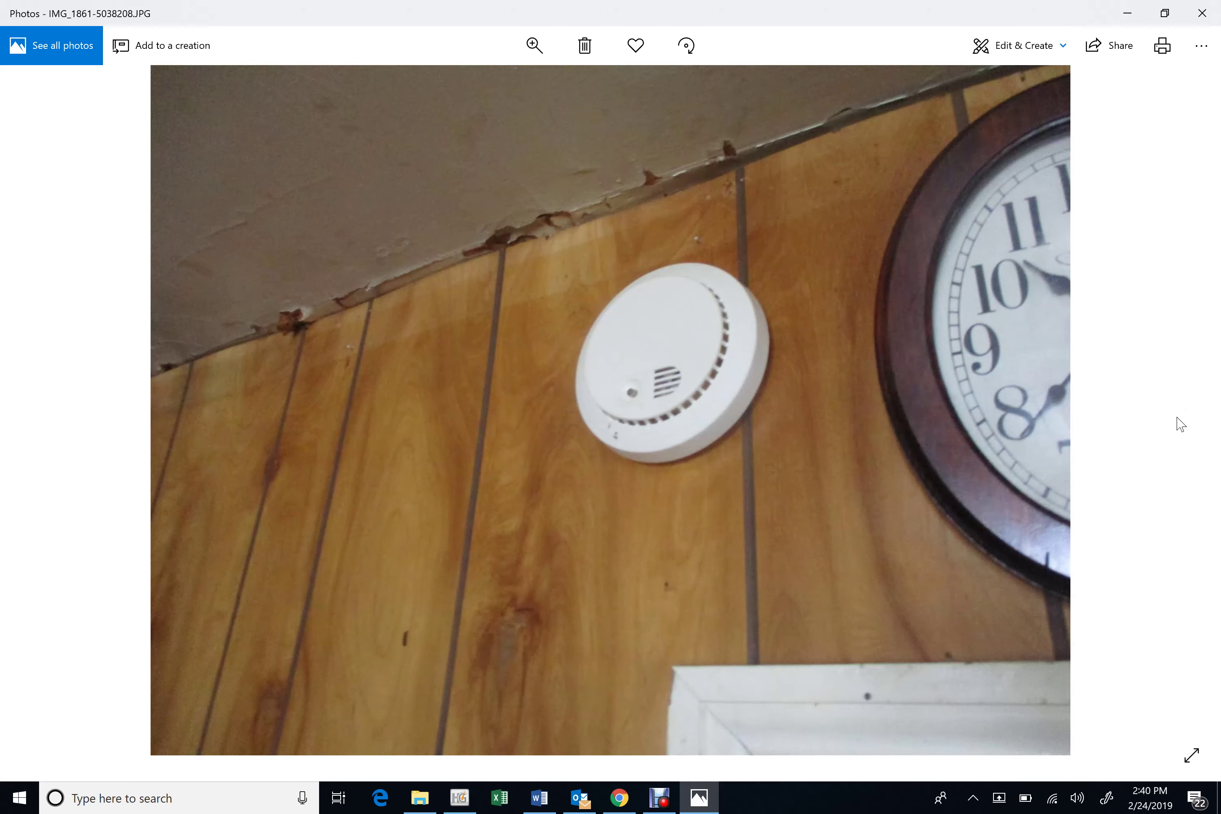
{"action": "left_click", "coordinate": [1203, 13]}
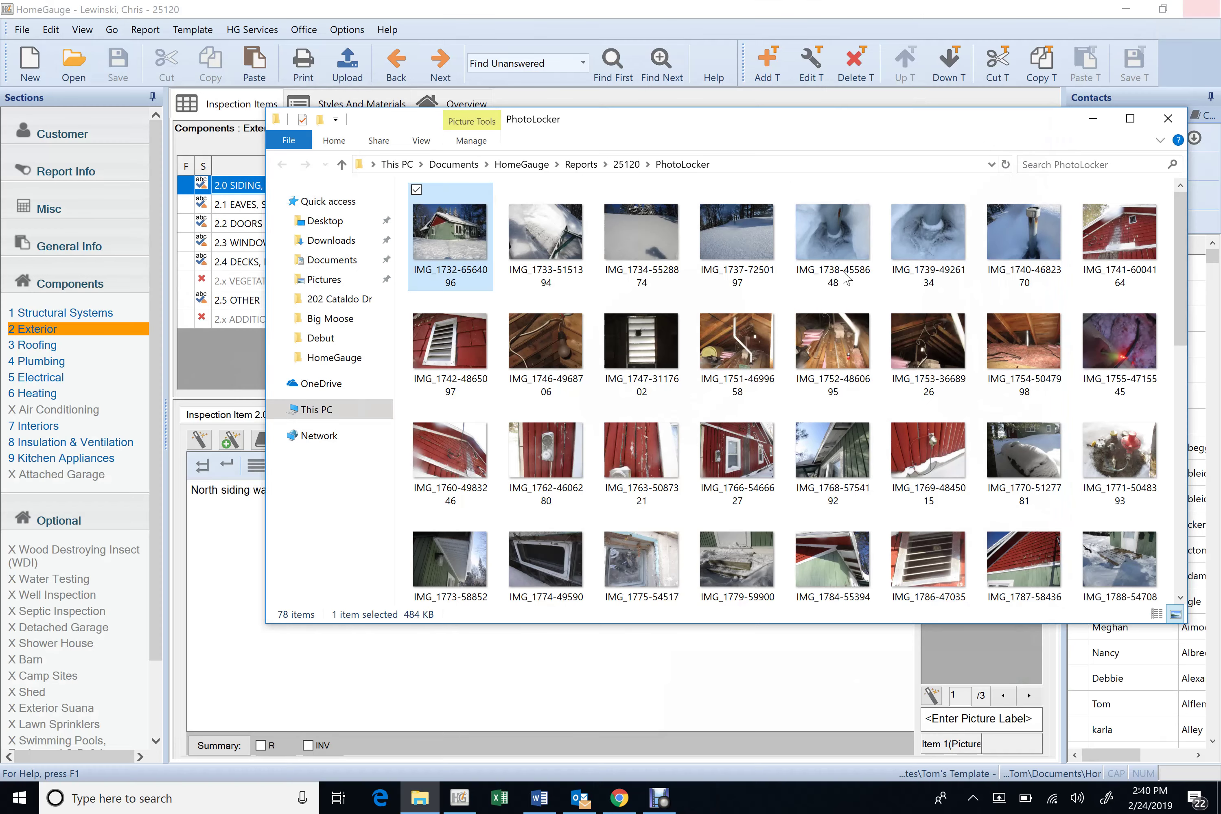
{"action": "left_click", "coordinate": [679, 651]}
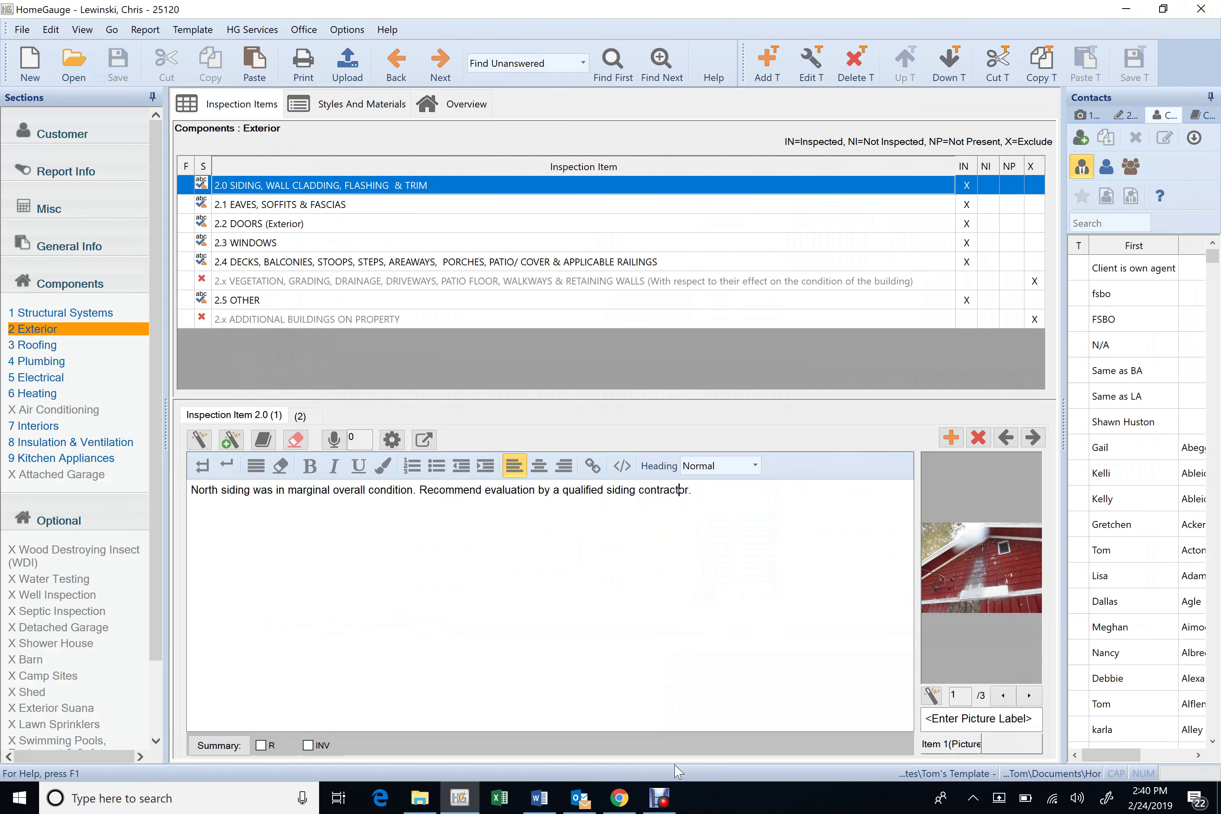
- View the third picture of the North siding comment under item 2.0, and open that item's second comment
{"action": "left_click", "coordinate": [660, 799]}
{"action": "left_click", "coordinate": [450, 558]}
{"action": "left_click", "coordinate": [1029, 696]}
{"action": "left_click", "coordinate": [1029, 695]}
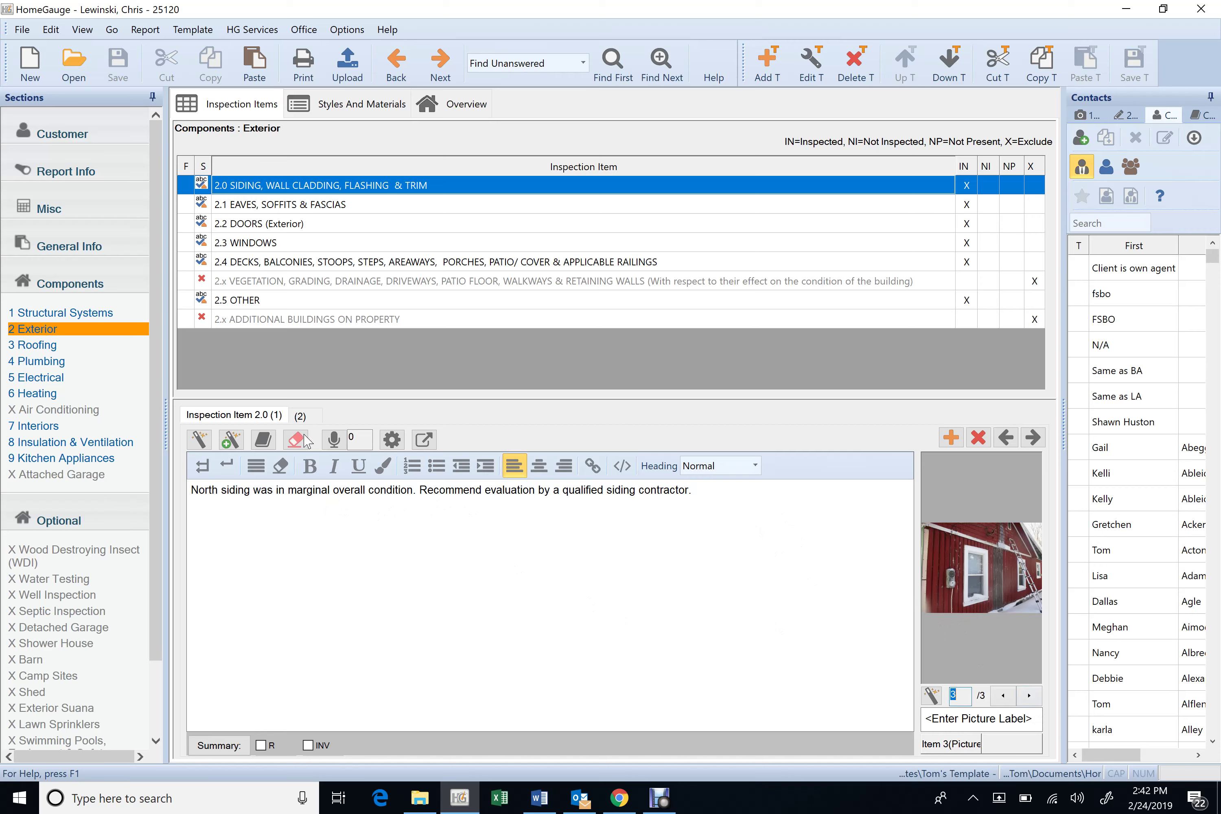
{"action": "left_click", "coordinate": [308, 418]}
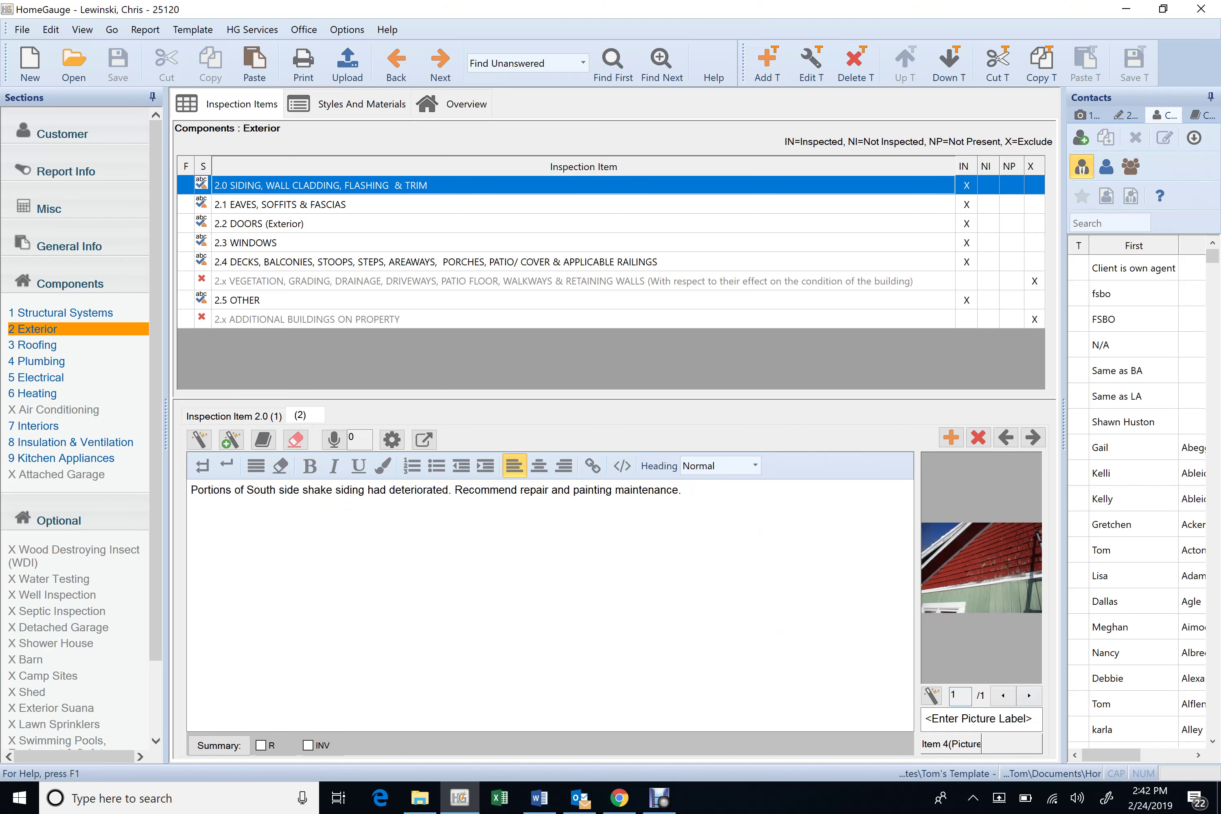
- Delete the word "marginal" from the North siding comment of item 2.0
{"action": "left_click", "coordinate": [260, 416]}
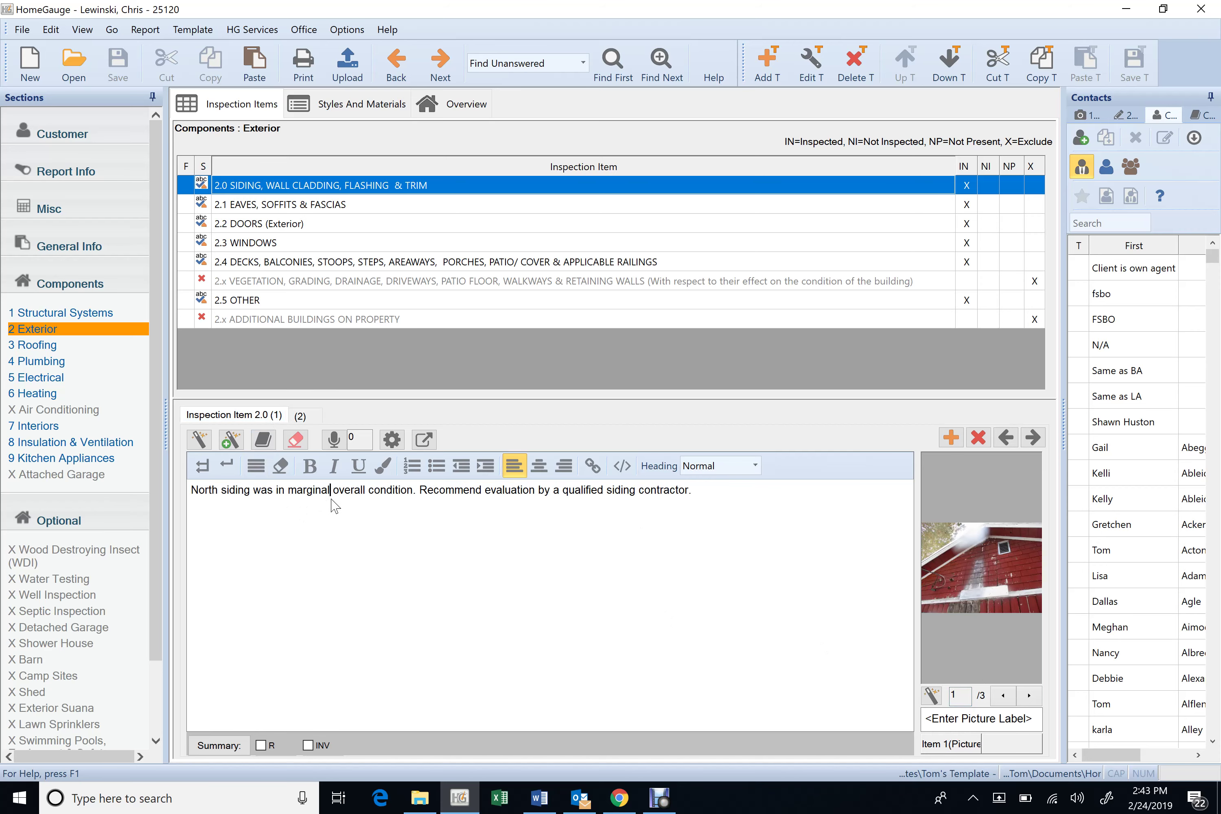
{"action": "key", "text": "Delete"}
{"action": "key", "text": "Delete"}
{"action": "key", "text": "Delete"}
{"action": "key", "text": "Delete"}
{"action": "key", "text": "Delete"}
{"action": "key", "text": "Delete"}
{"action": "key", "text": "Delete"}
{"action": "key", "text": "Delete"}
{"action": "key", "text": "Delete"}
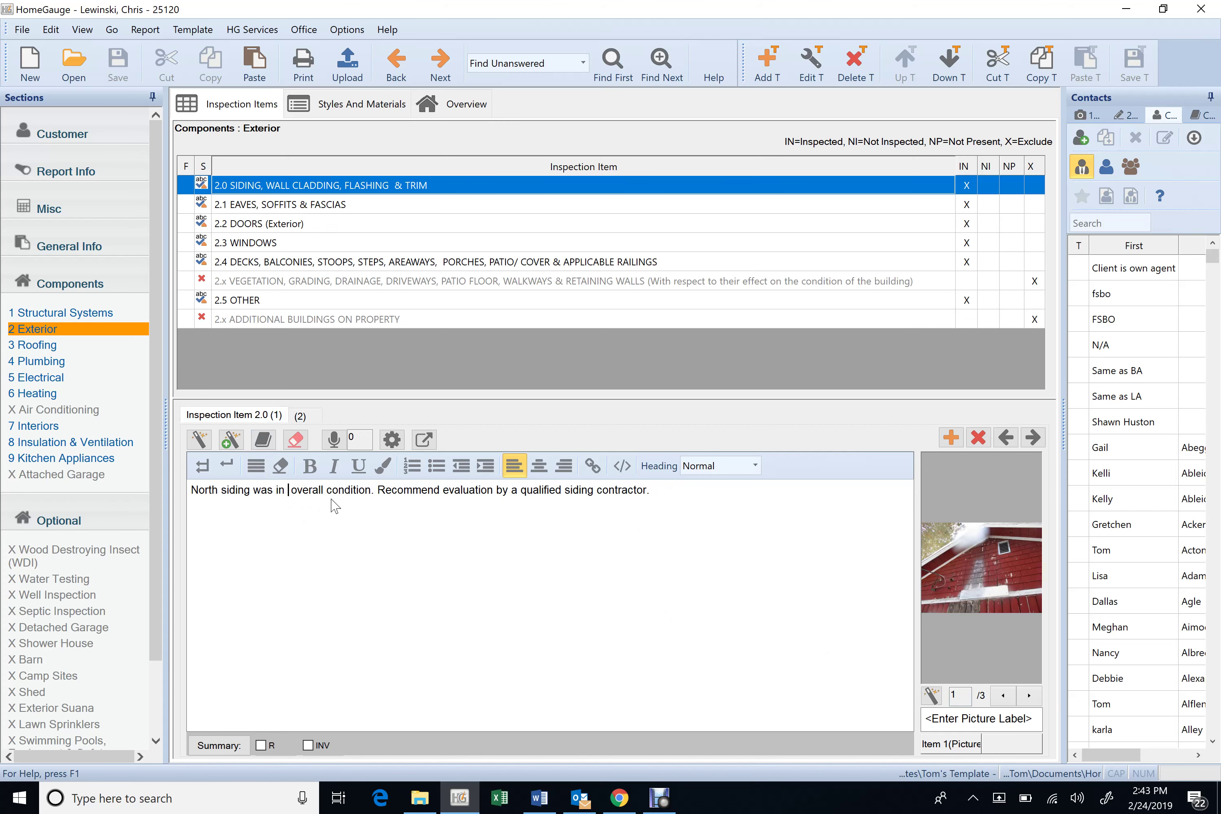
- Remove the words "overall condition" from the first sentence of the North siding comment
{"action": "type", "text": "p"}
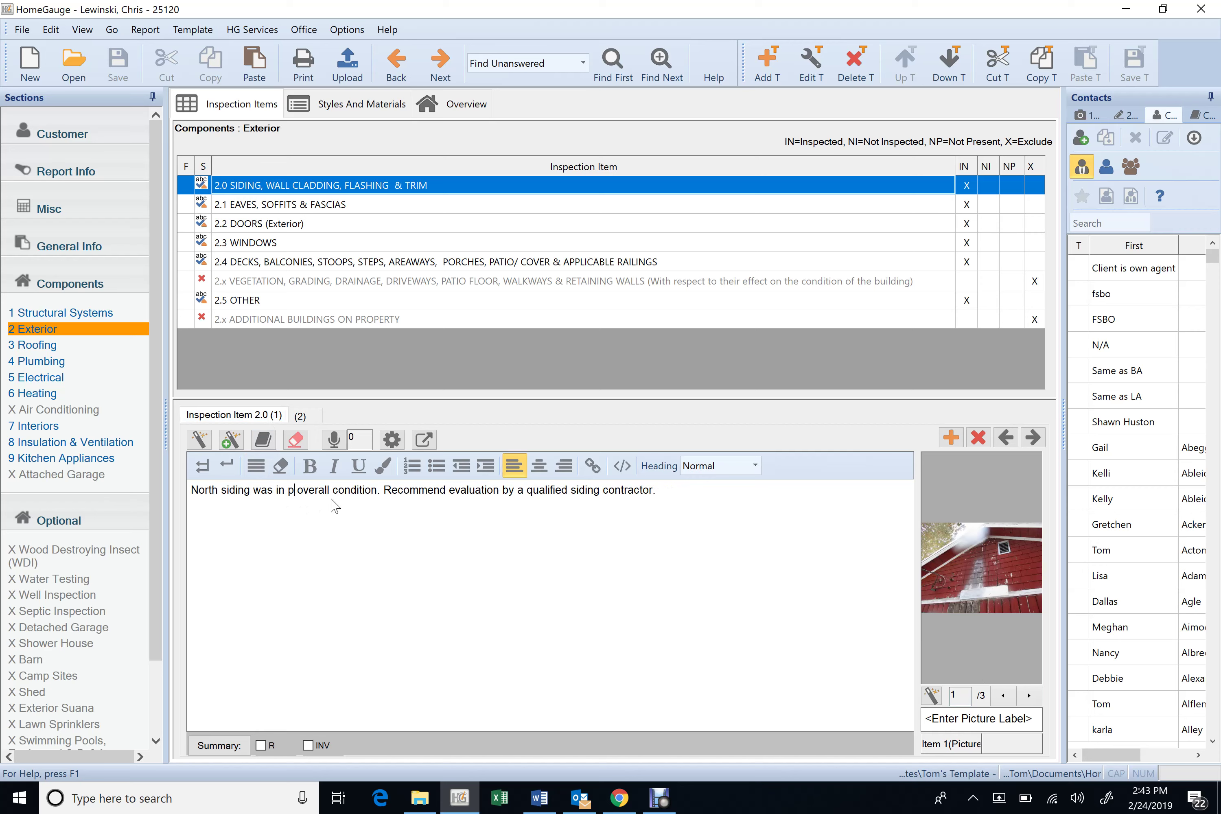
{"action": "key", "text": "BackSpace"}
{"action": "key", "text": "Delete"}
{"action": "key", "text": "Delete"}
{"action": "key", "text": "Delete"}
{"action": "key", "text": "Delete"}
{"action": "key", "text": "Delete"}
{"action": "key", "text": "Delete"}
{"action": "key", "text": "Delete"}
{"action": "key", "text": "Delete"}
{"action": "key", "text": "Delete"}
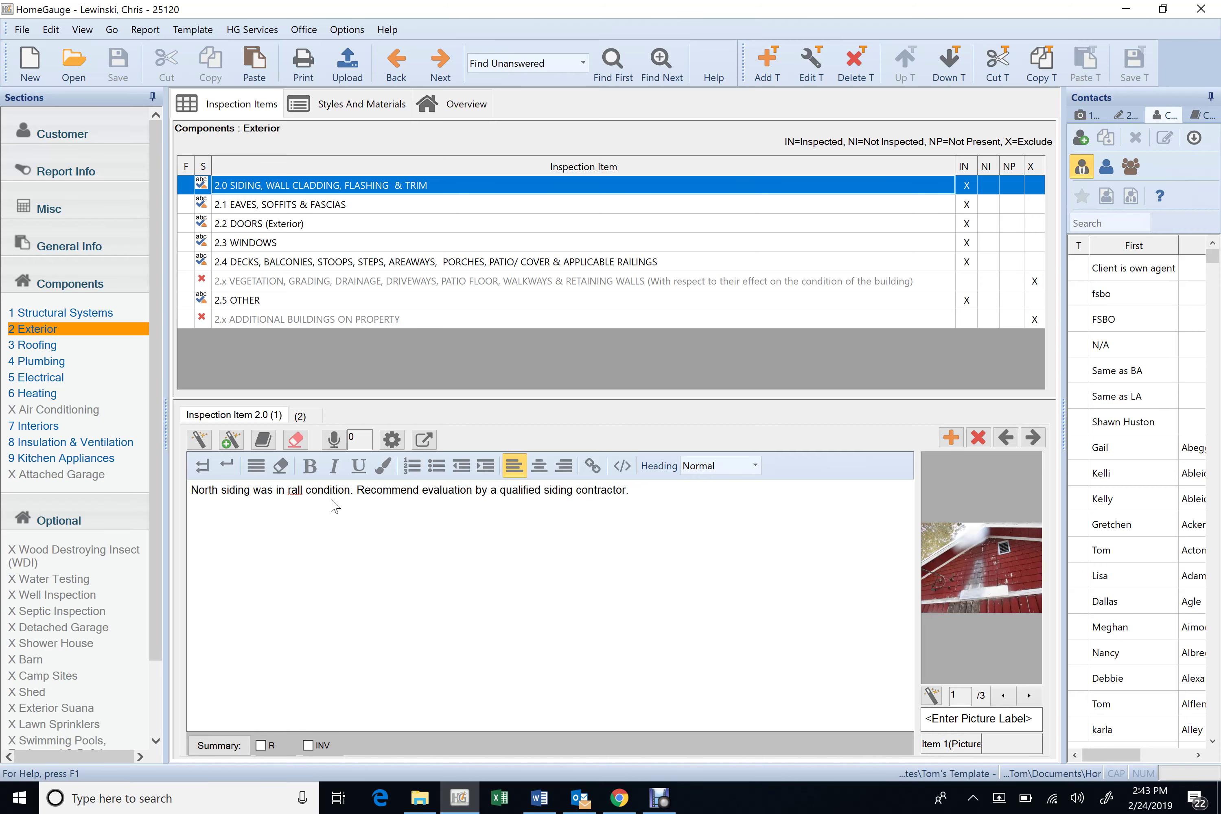
{"action": "key", "text": "Delete"}
{"action": "key", "text": "Delete"}
{"action": "key", "text": "Delete"}
{"action": "key", "text": "Delete"}
{"action": "key", "text": "Delete"}
{"action": "key", "text": "Delete"}
{"action": "key", "text": "Delete"}
{"action": "key", "text": "Delete"}
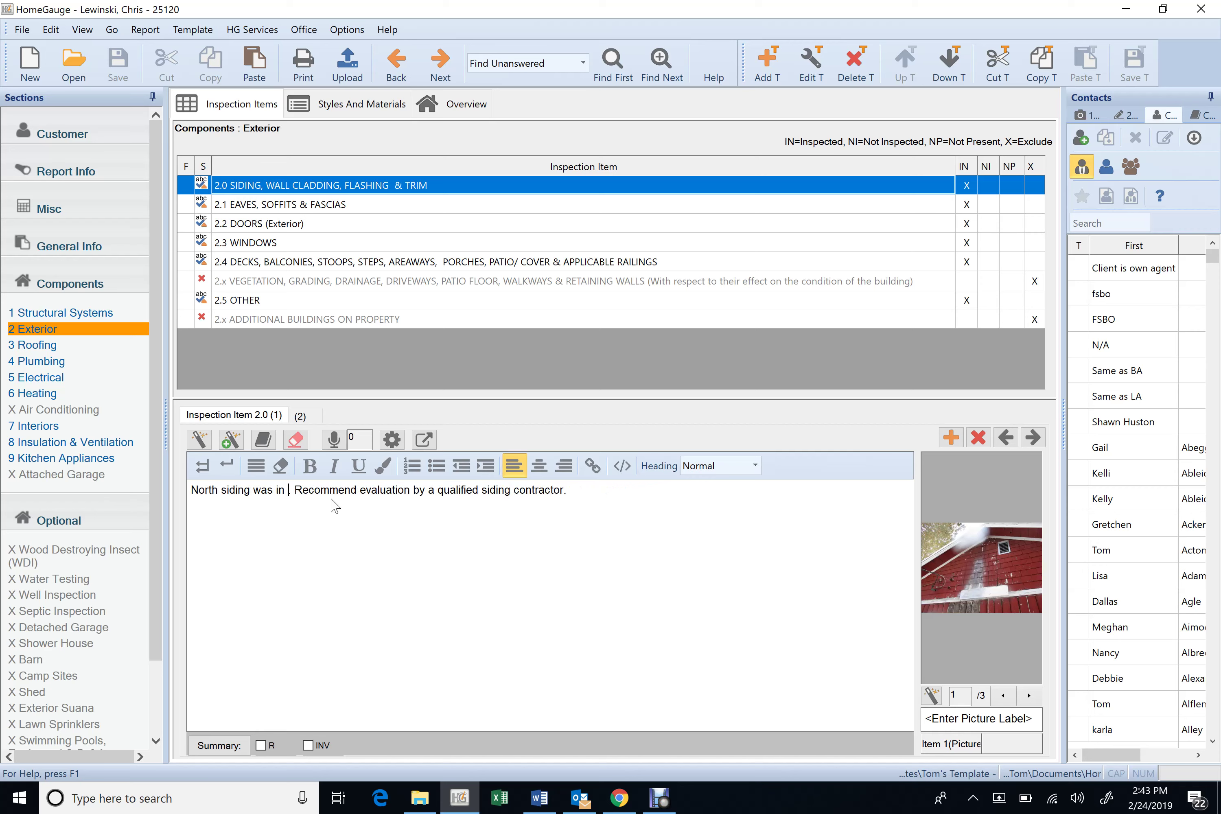
- Replace "was in" with "had" after "North siding" in the comment
{"action": "key", "text": "BackSpace"}
{"action": "key", "text": "BackSpace"}
{"action": "key", "text": "BackSpace"}
{"action": "key", "text": "Delete"}
{"action": "type", "text": "had"}
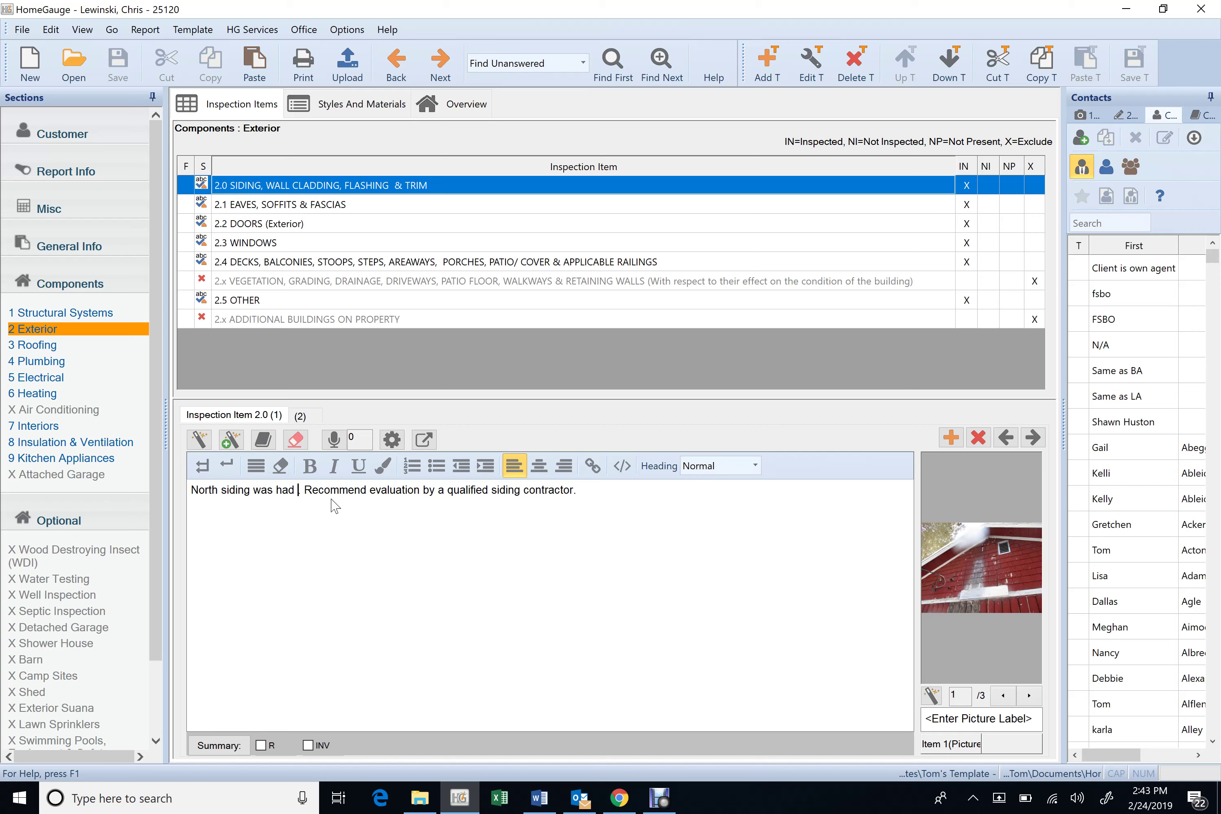
{"action": "key", "text": "Delete"}
{"action": "key", "text": "BackSpace"}
{"action": "key", "text": "BackSpace"}
{"action": "key", "text": "BackSpace"}
{"action": "key", "text": "BackSpace"}
{"action": "key", "text": "BackSpace"}
{"action": "key", "text": "BackSpace"}
{"action": "key", "text": "BackSpace"}
{"action": "key", "text": "BackSpace"}
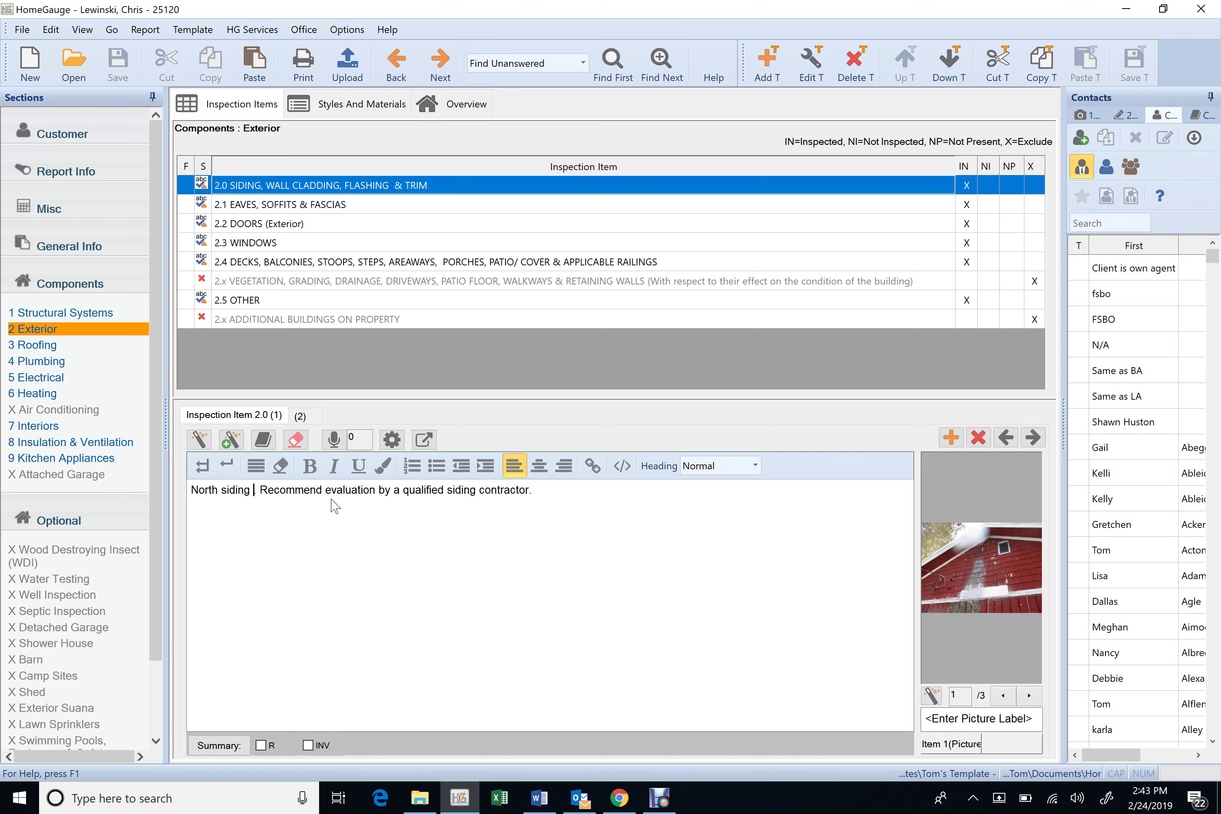
{"action": "type", "text": "d"}
{"action": "key", "text": "BackSpace"}
{"action": "type", "text": "hd"}
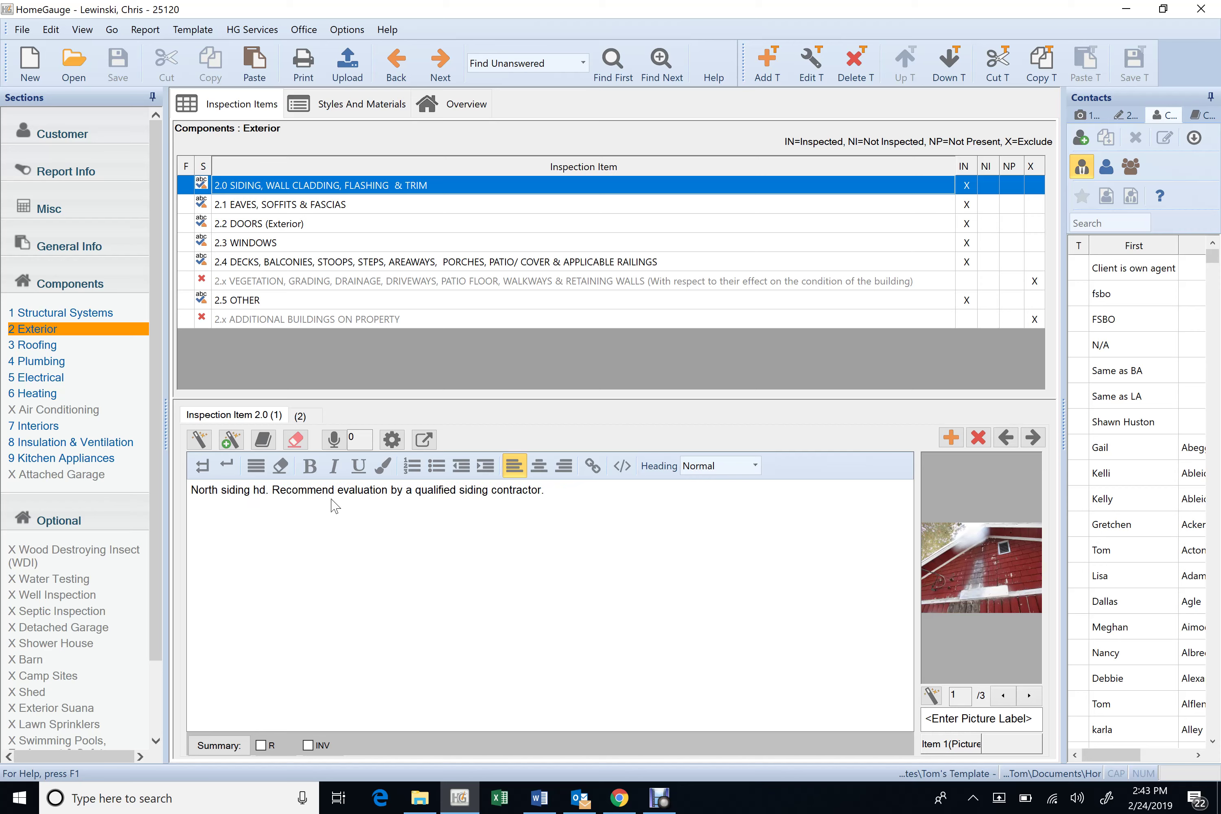
{"action": "key", "text": "BackSpace"}
{"action": "key", "text": "BackSpace"}
{"action": "type", "text": "had "}
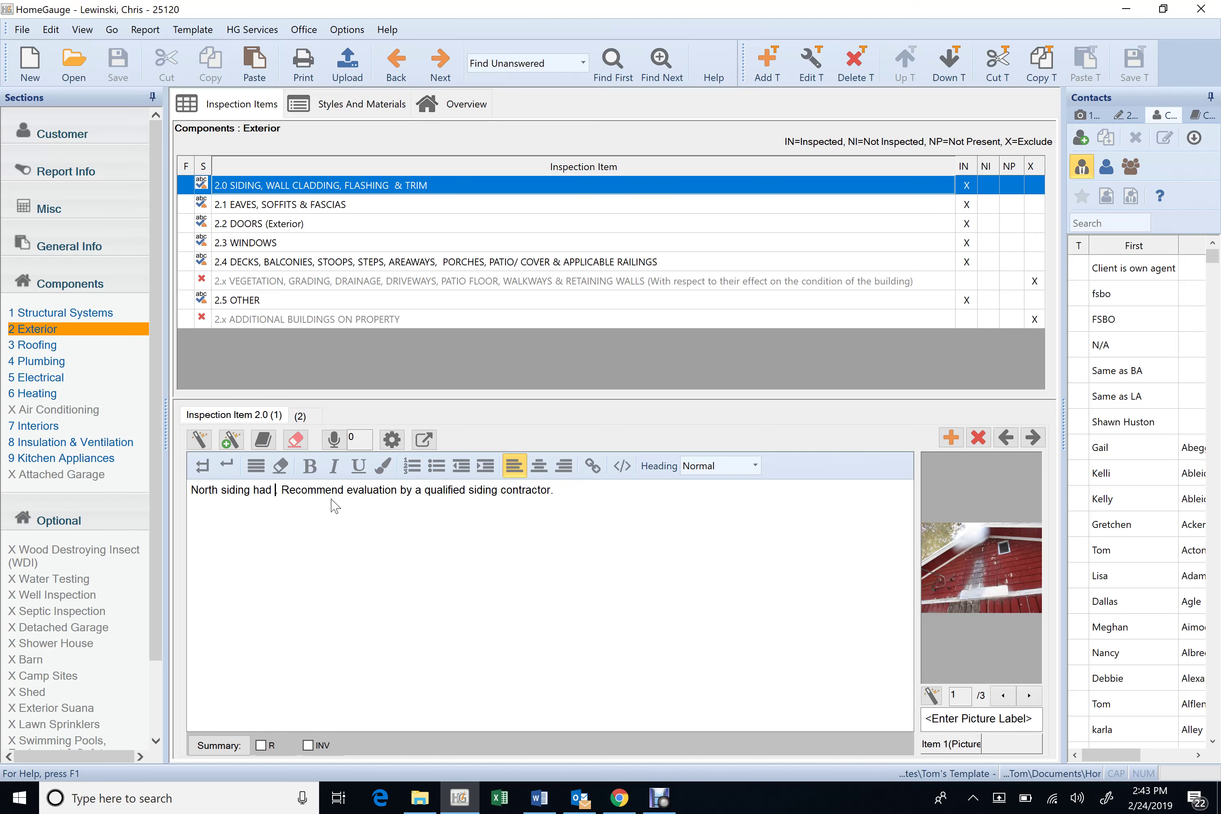
- Complete the comment's first sentence with "damage, appeared to be from carpenter ants and or woodpeckers."
{"action": "type", "text": "damage"}
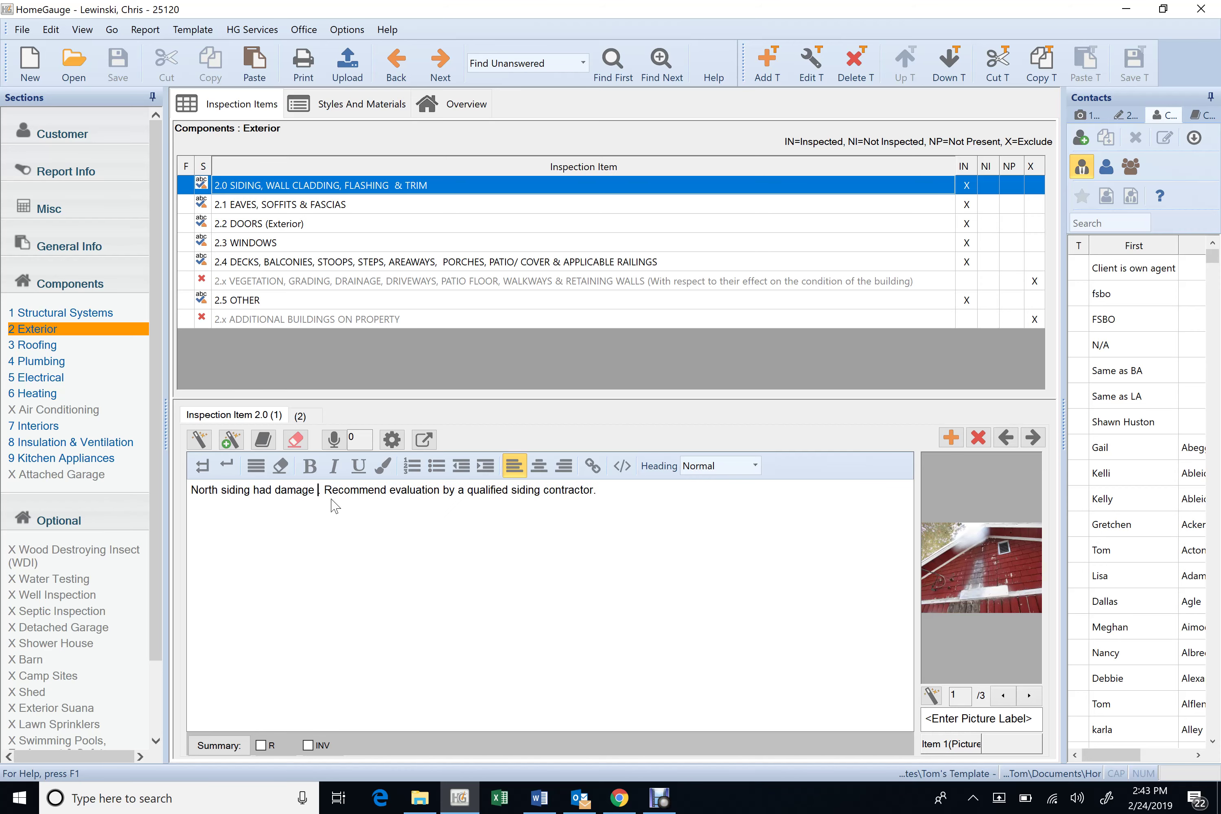
{"action": "type", "text": ", "}
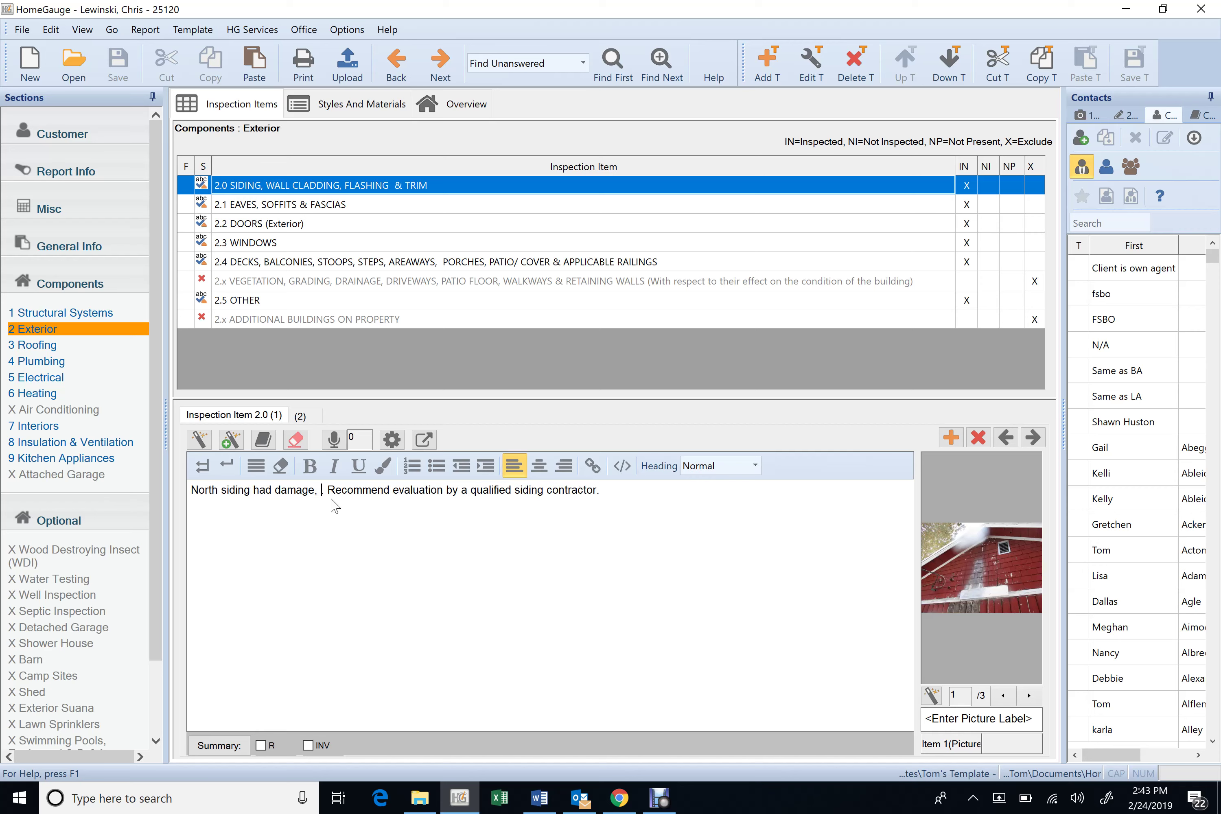
{"action": "type", "text": "appeared to"}
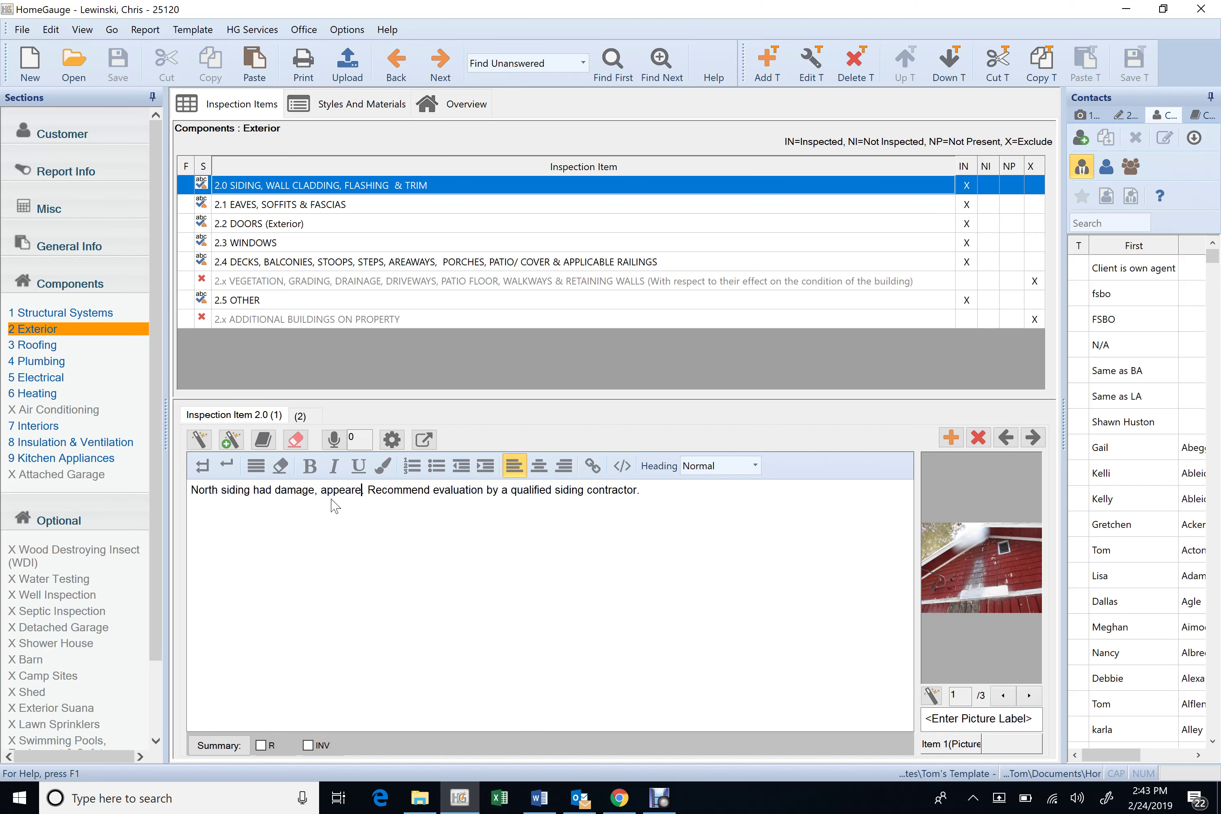
{"action": "type", "text": " be from c"}
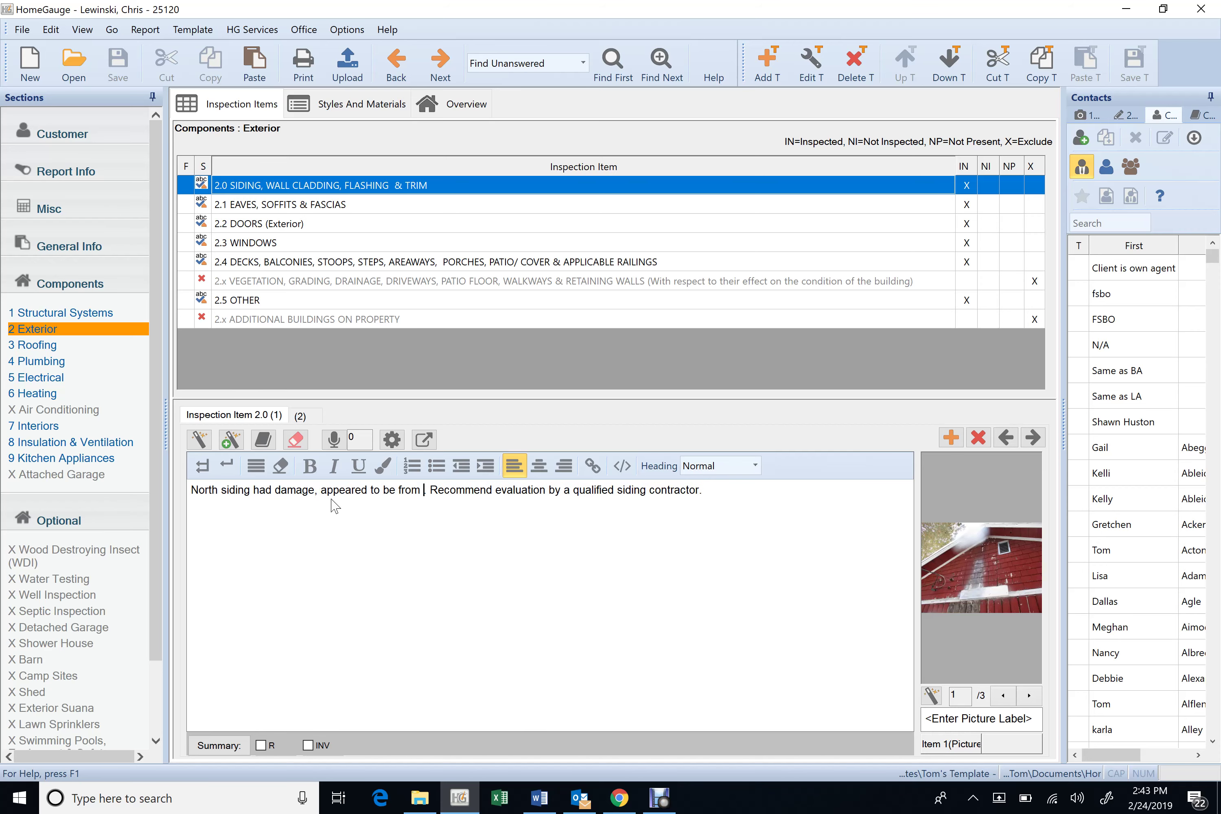
{"action": "type", "text": "arpenter ant"}
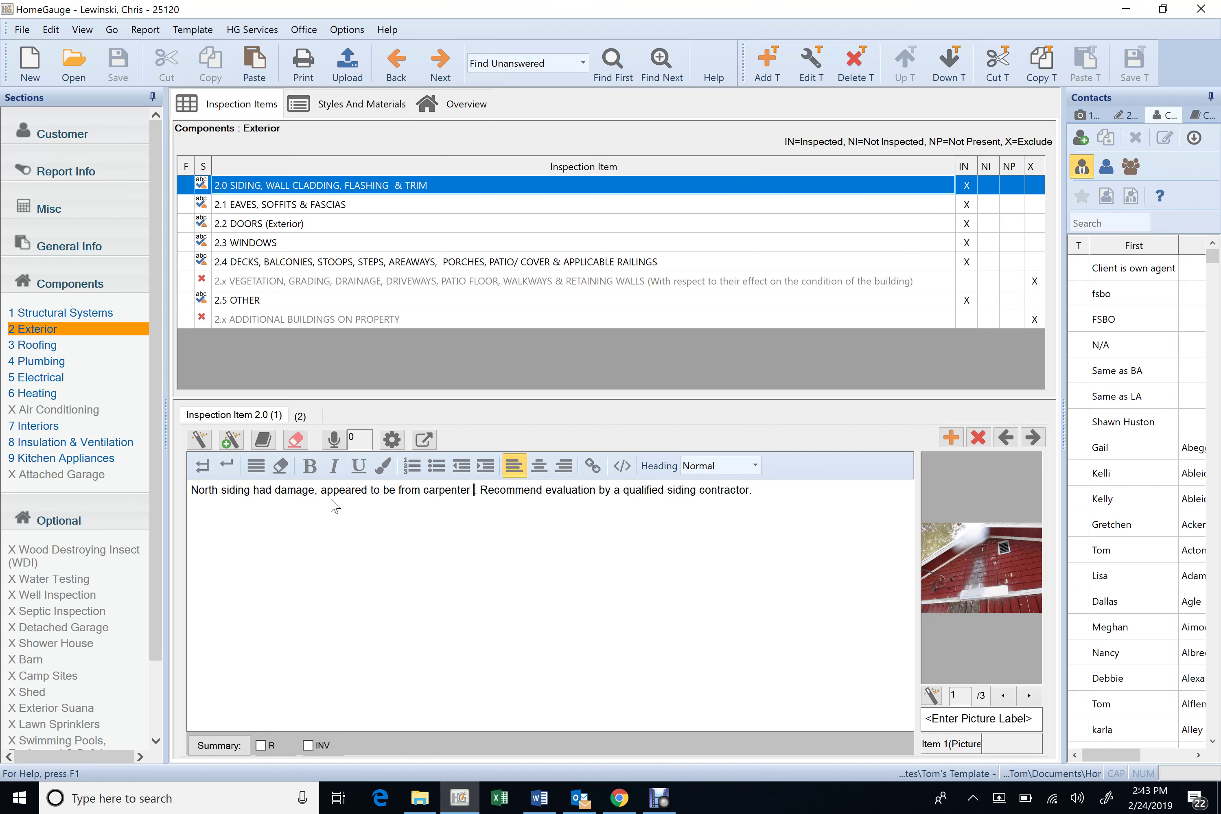
{"action": "type", "text": "s and or woo"}
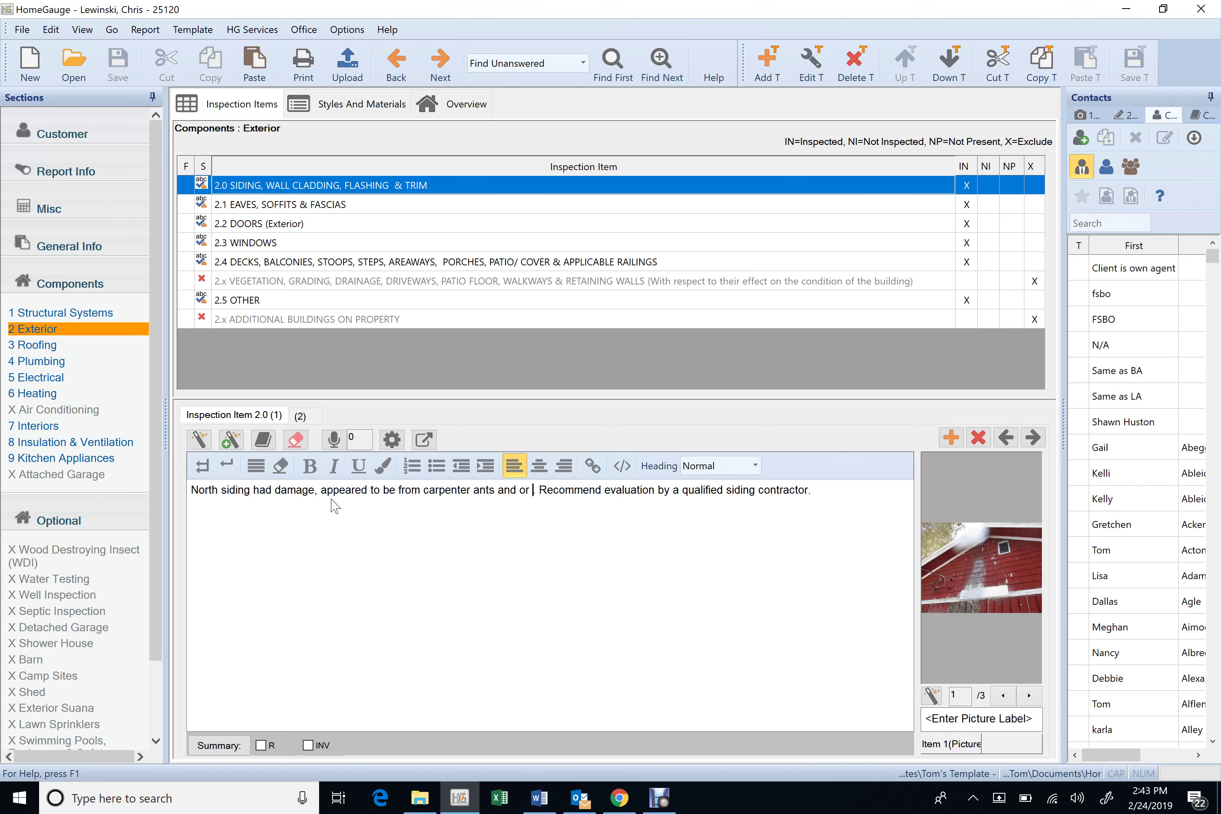
{"action": "type", "text": "d pe"}
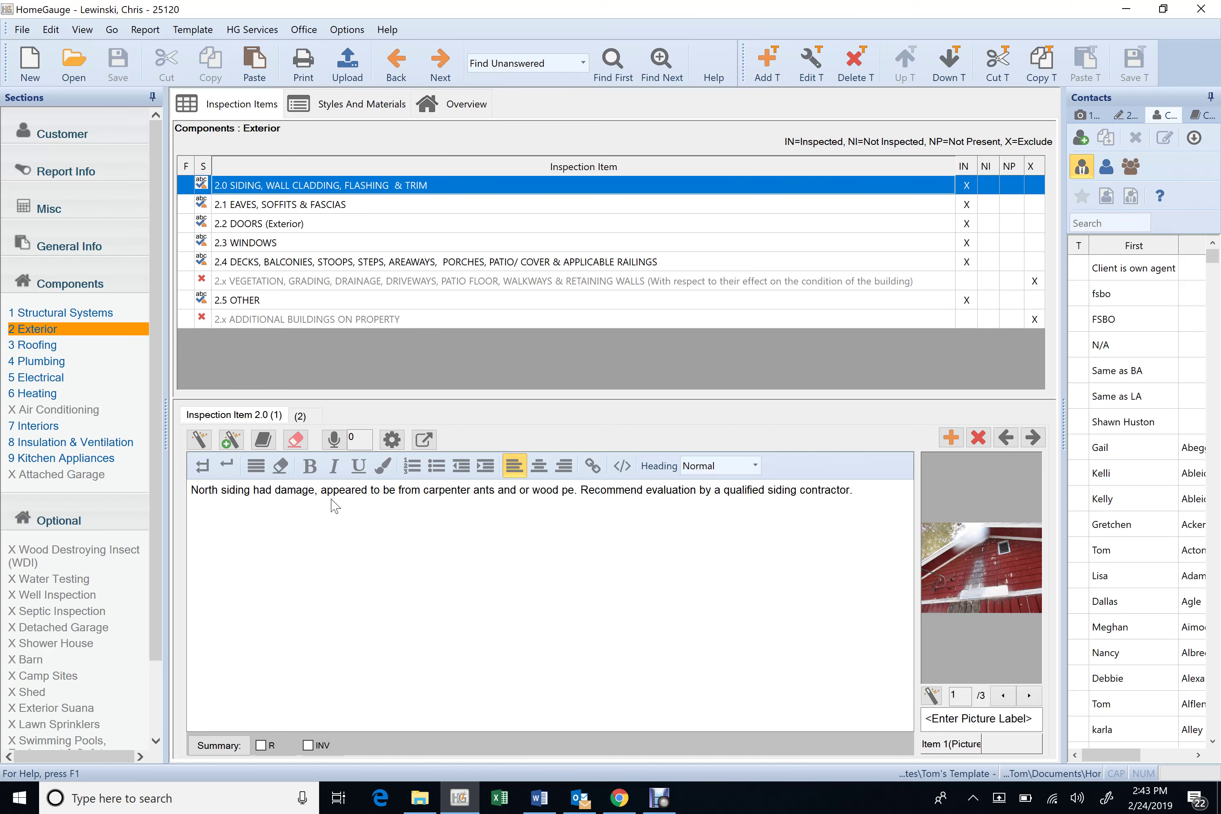
{"action": "key", "text": "BackSpace"}
{"action": "key", "text": "BackSpace"}
{"action": "type", "text": "pec"}
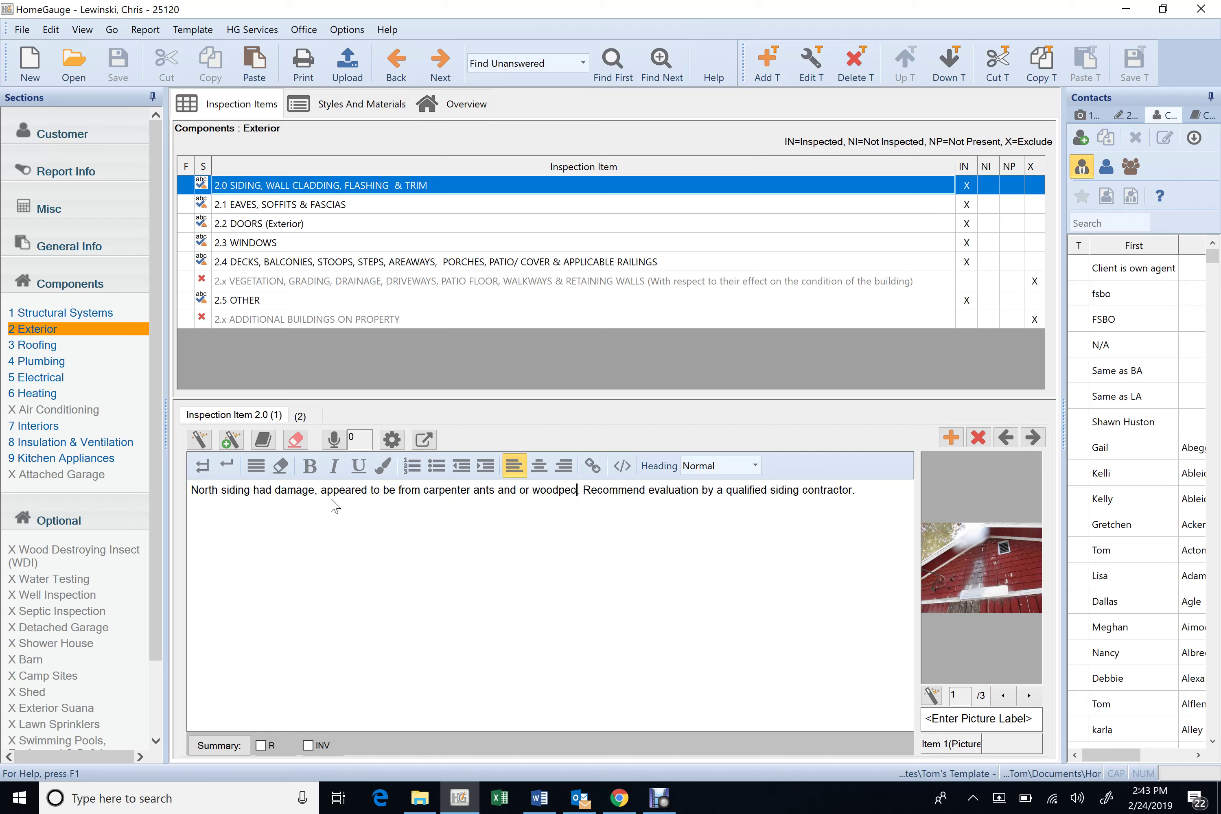
{"action": "type", "text": "kers."}
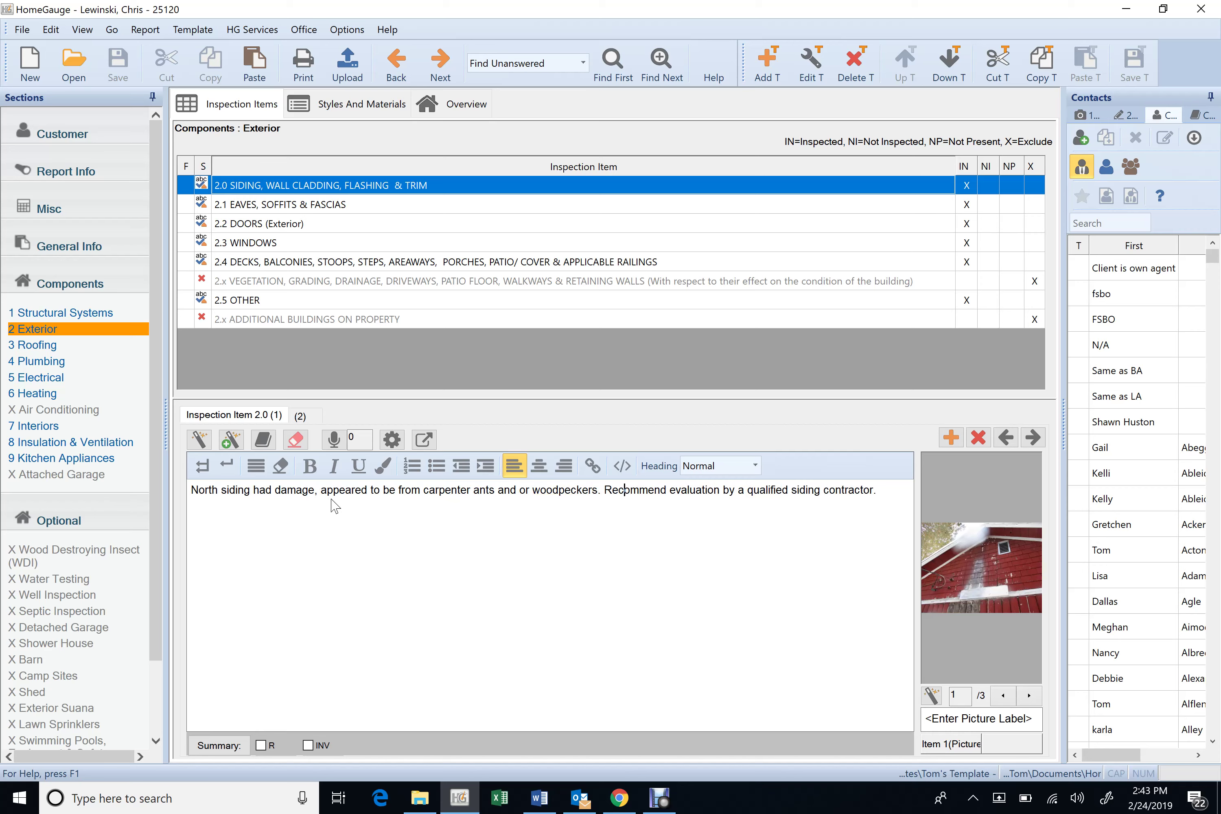
- Extend the comment's recommendation after "siding contractor" with "and repair or replace siding as needed."
{"action": "key", "text": "Right"}
{"action": "key", "text": "Right"}
{"action": "key", "text": "Right"}
{"action": "key", "text": "Right"}
{"action": "key", "text": "Right"}
{"action": "key", "text": "Right"}
{"action": "key", "text": "Right"}
{"action": "key", "text": "Right"}
{"action": "key", "text": "Right"}
{"action": "key", "text": "Right"}
{"action": "key", "text": "Right"}
{"action": "key", "text": "Right"}
{"action": "key", "text": "Right"}
{"action": "key", "text": "Right"}
{"action": "key", "text": "Right"}
{"action": "key", "text": "Right"}
{"action": "key", "text": "Right"}
{"action": "key", "text": "Right"}
{"action": "key", "text": "Right"}
{"action": "key", "text": "Right"}
{"action": "type", "text": "and reap"}
{"action": "key", "text": "BackSpace"}
{"action": "type", "text": "pair or replace siding as needed."}
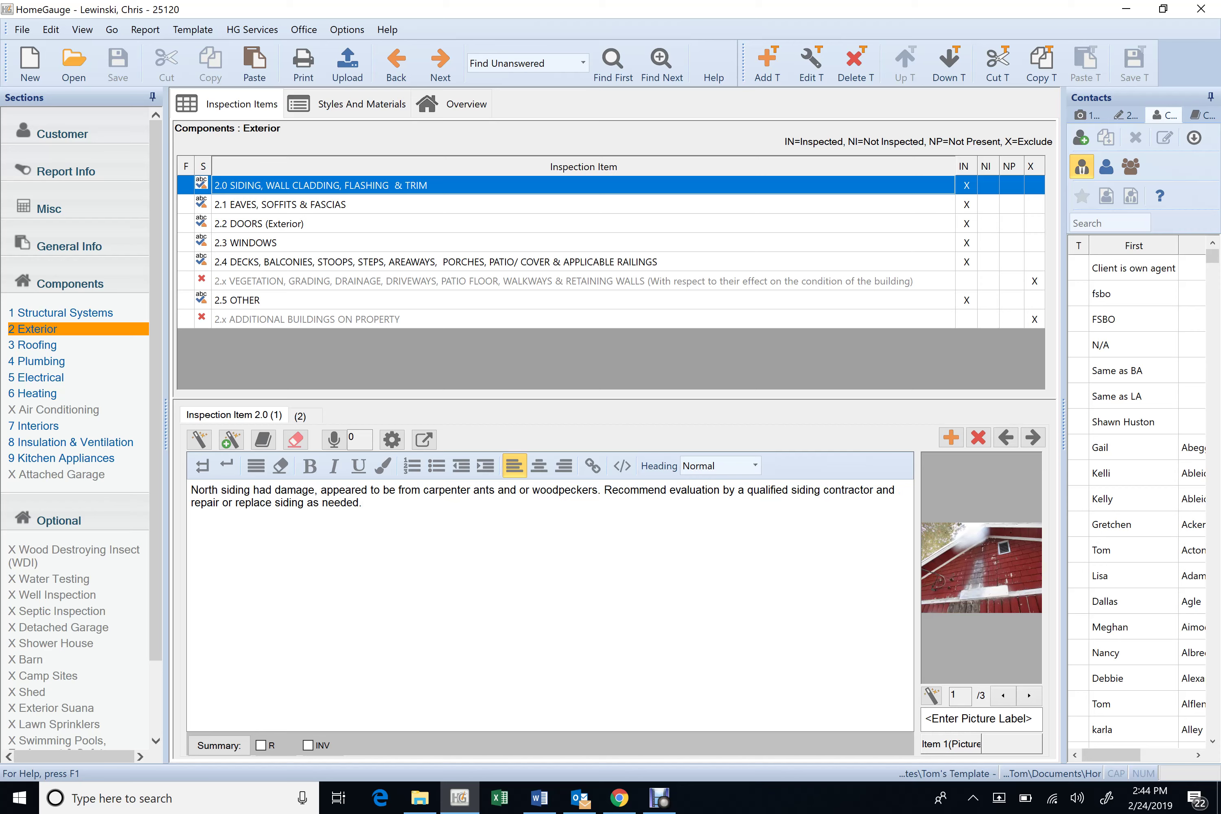
- Copy the South side shake siding picture from the second siding comment into the North siding comment's pictures
{"action": "left_click", "coordinate": [300, 416]}
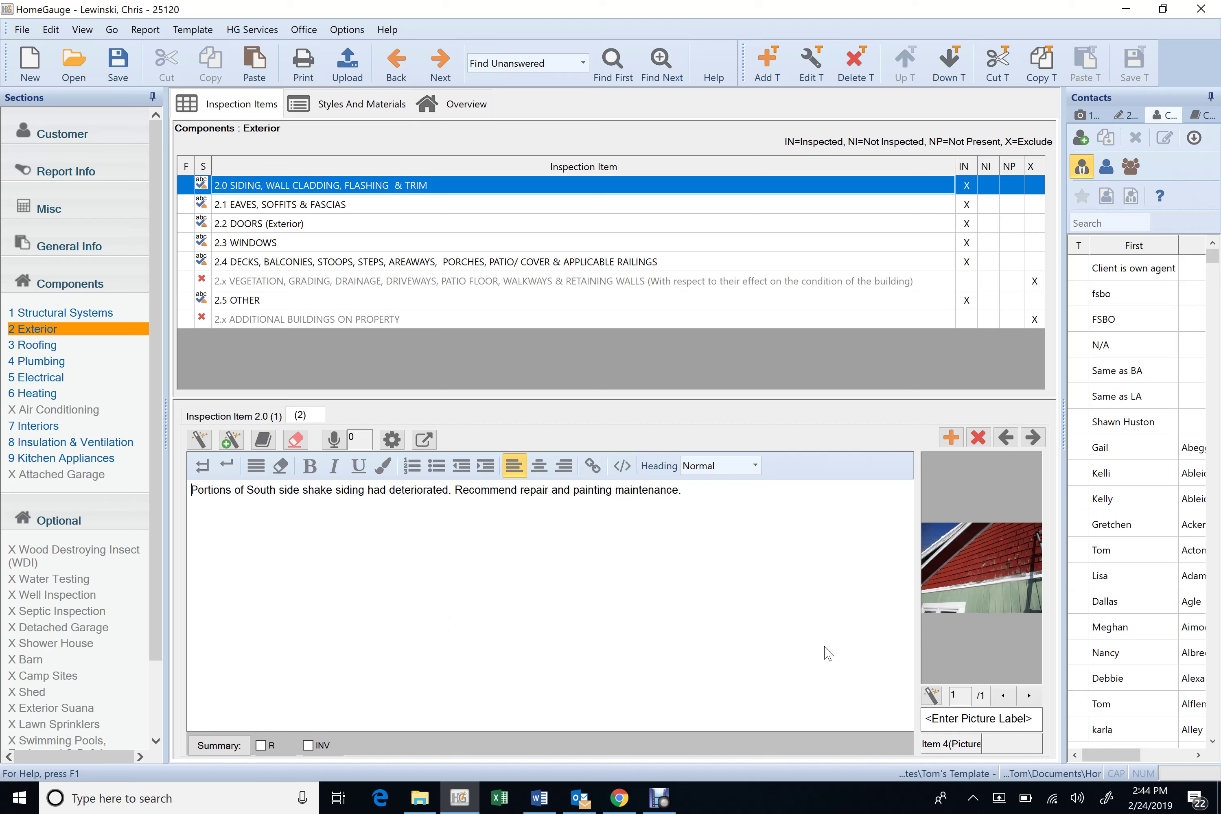
{"action": "right_click", "coordinate": [986, 566]}
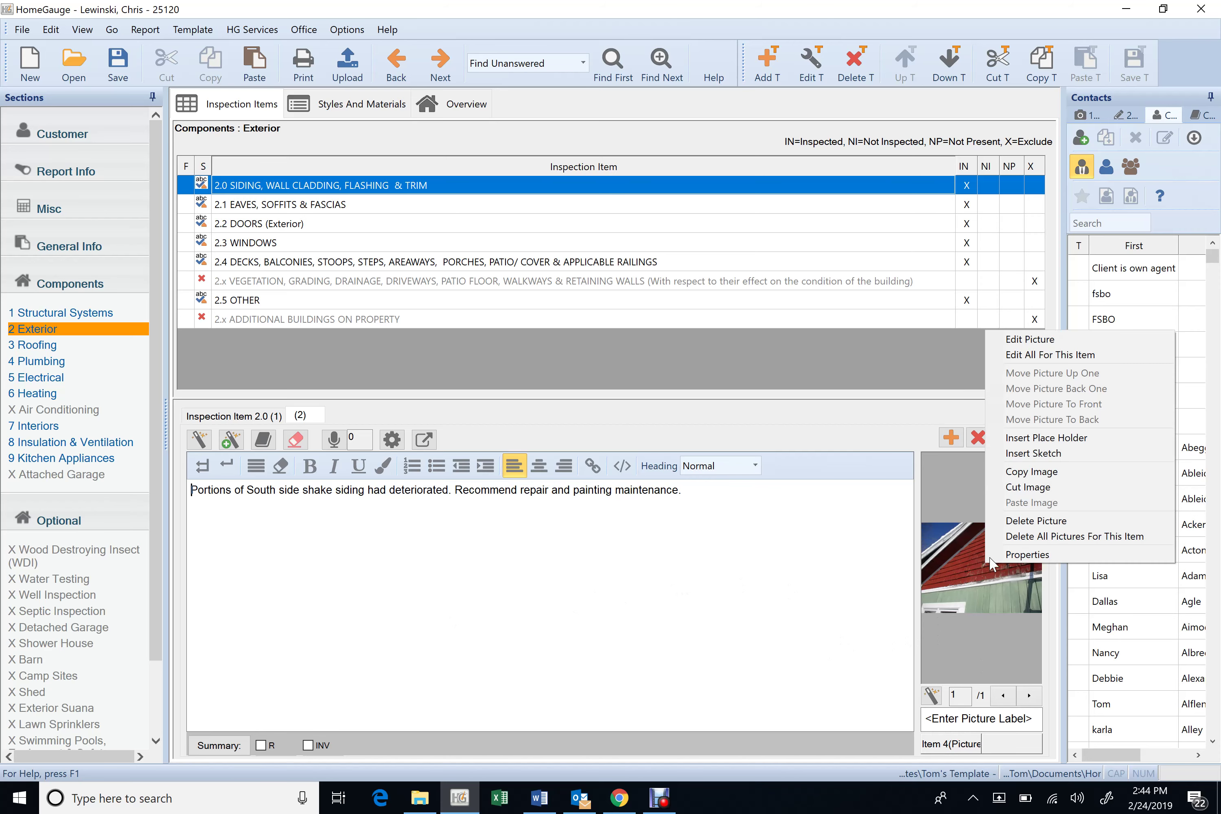
{"action": "left_click", "coordinate": [1037, 472]}
{"action": "left_click", "coordinate": [260, 419]}
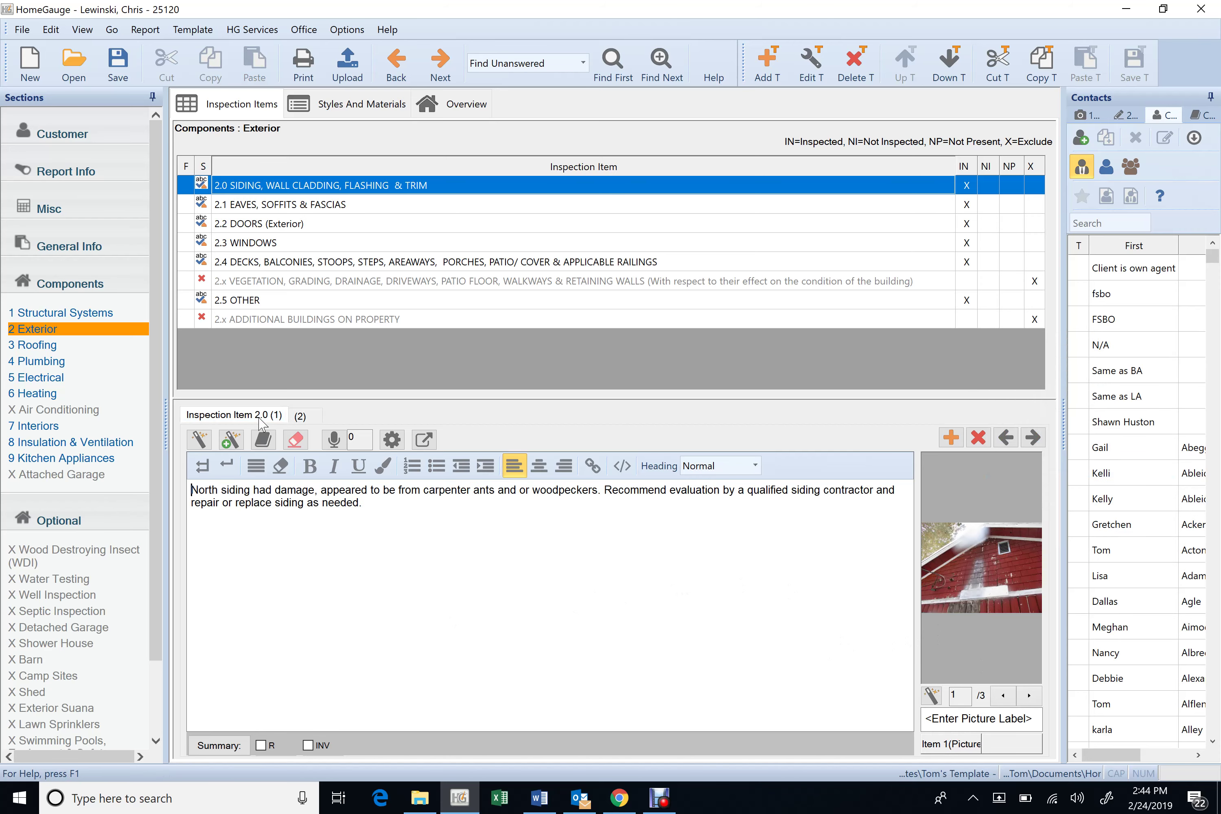
{"action": "right_click", "coordinate": [976, 571]}
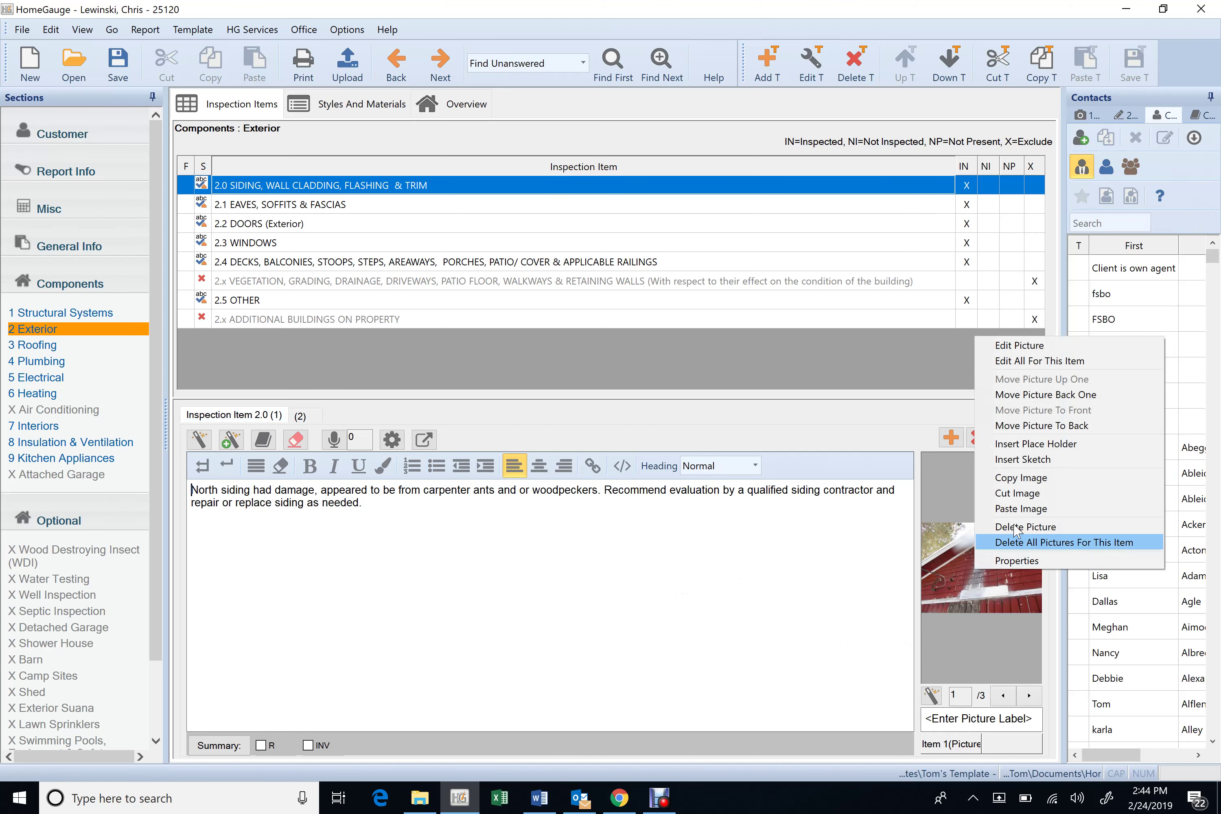
{"action": "left_click", "coordinate": [1026, 509]}
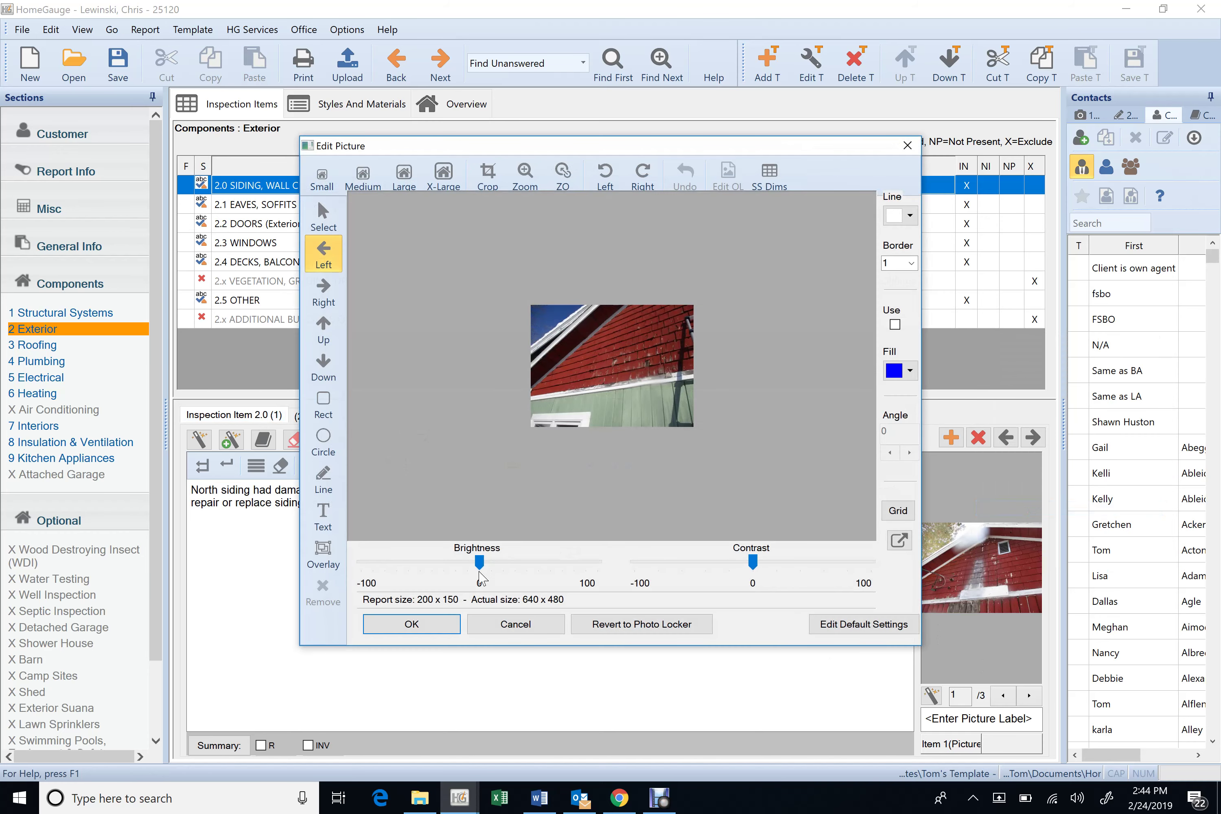
{"action": "left_click", "coordinate": [411, 624]}
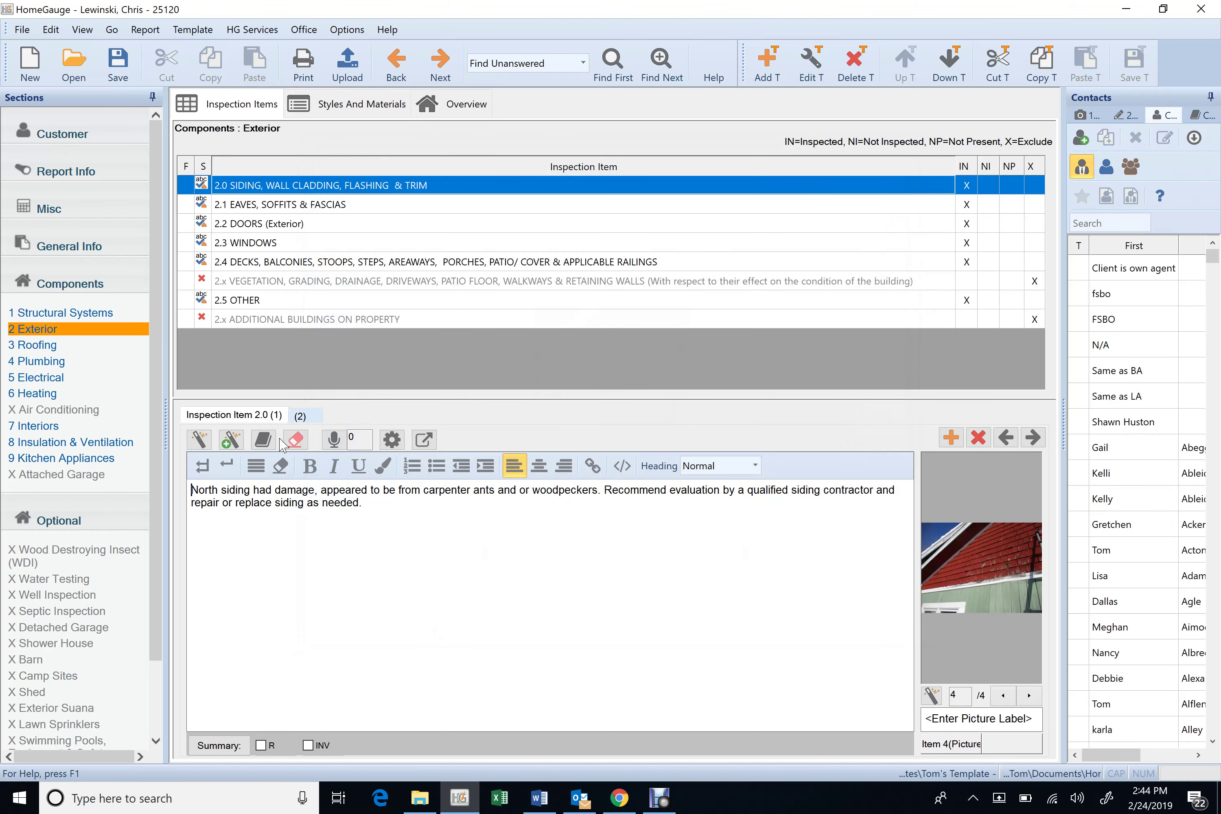
- Delete the second itemized siding comment about the deteriorated South side shake siding
{"action": "left_click", "coordinate": [300, 416]}
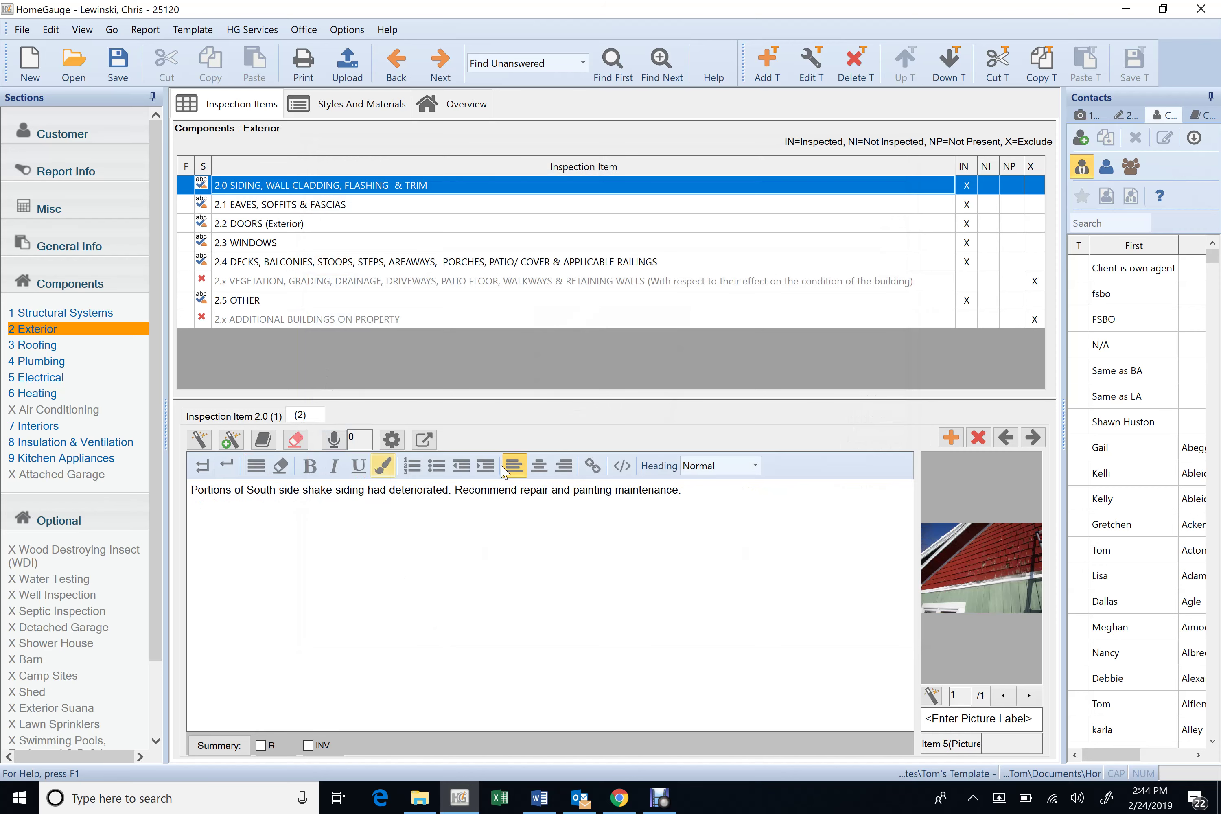
{"action": "left_click", "coordinate": [979, 437]}
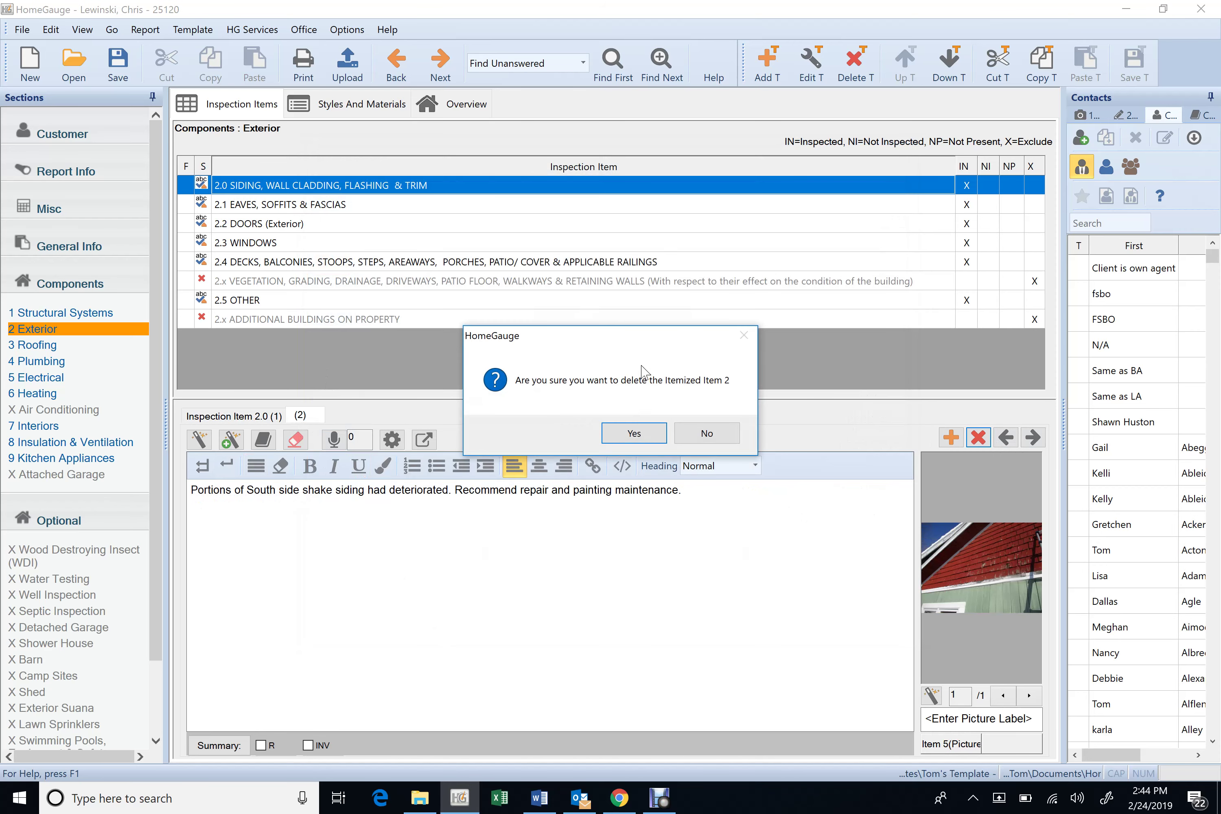
{"action": "left_click", "coordinate": [632, 432]}
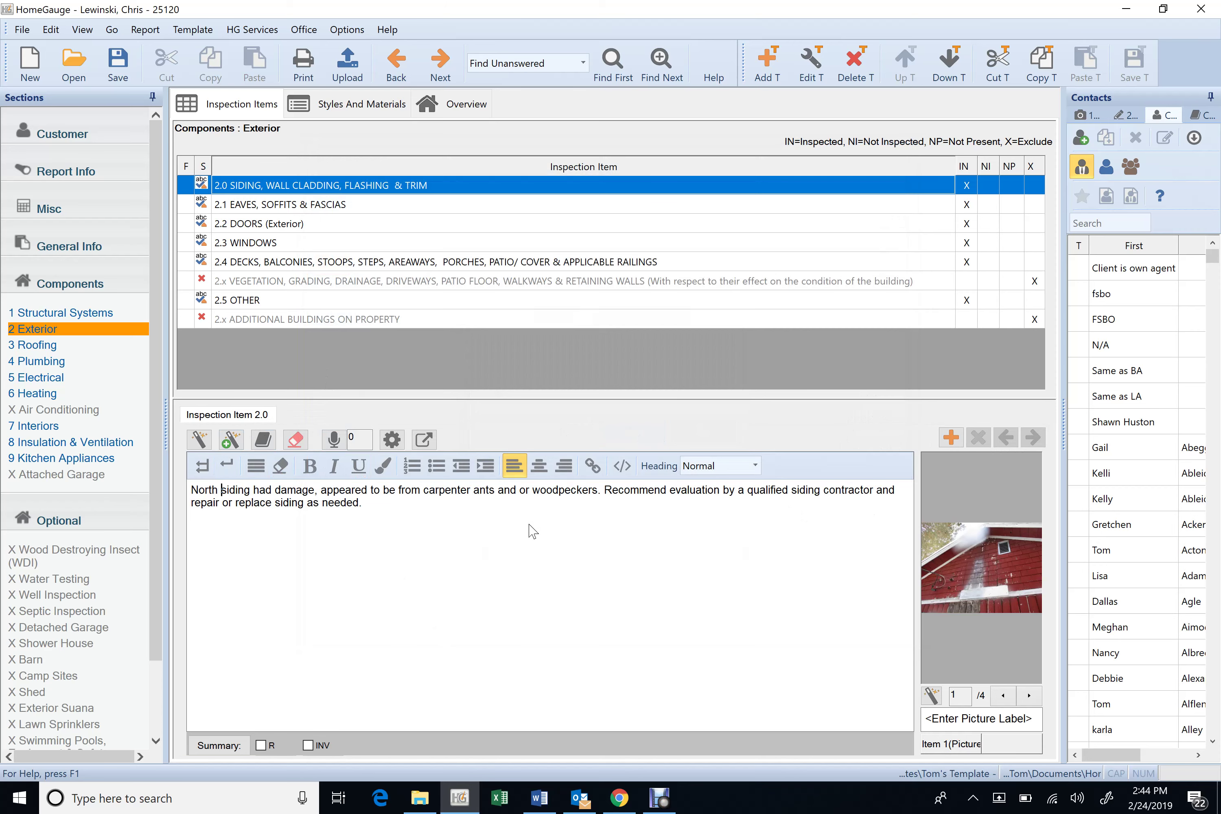
- Reword the start of the siding comment from "North siding" to "The siding at areas around the home"
{"action": "key", "text": "Delete"}
{"action": "key", "text": "ctrl+BackSpace"}
{"action": "type", "text": "The"}
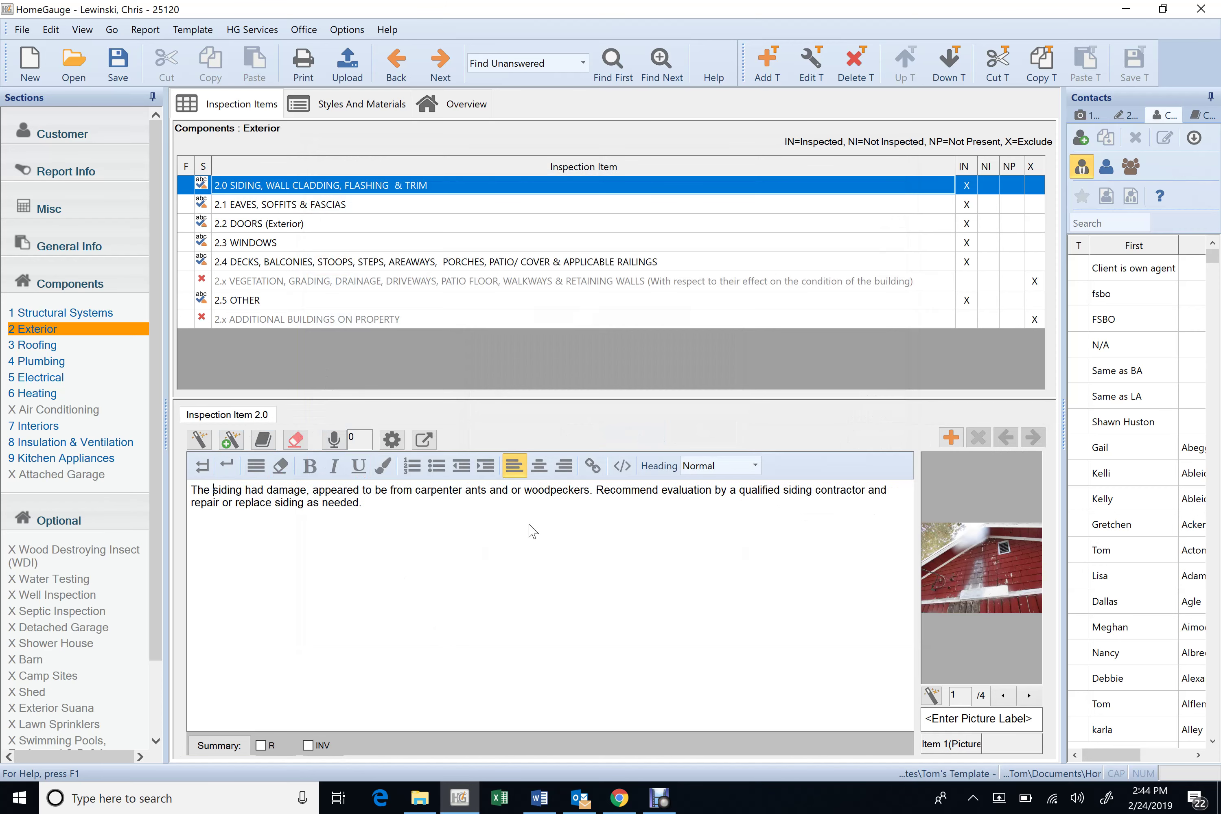
{"action": "key", "text": "Right"}
{"action": "key", "text": "Right"}
{"action": "key", "text": "Right"}
{"action": "key", "text": "Right"}
{"action": "key", "text": "Right"}
{"action": "key", "text": "Right"}
{"action": "type", "text": "at a"}
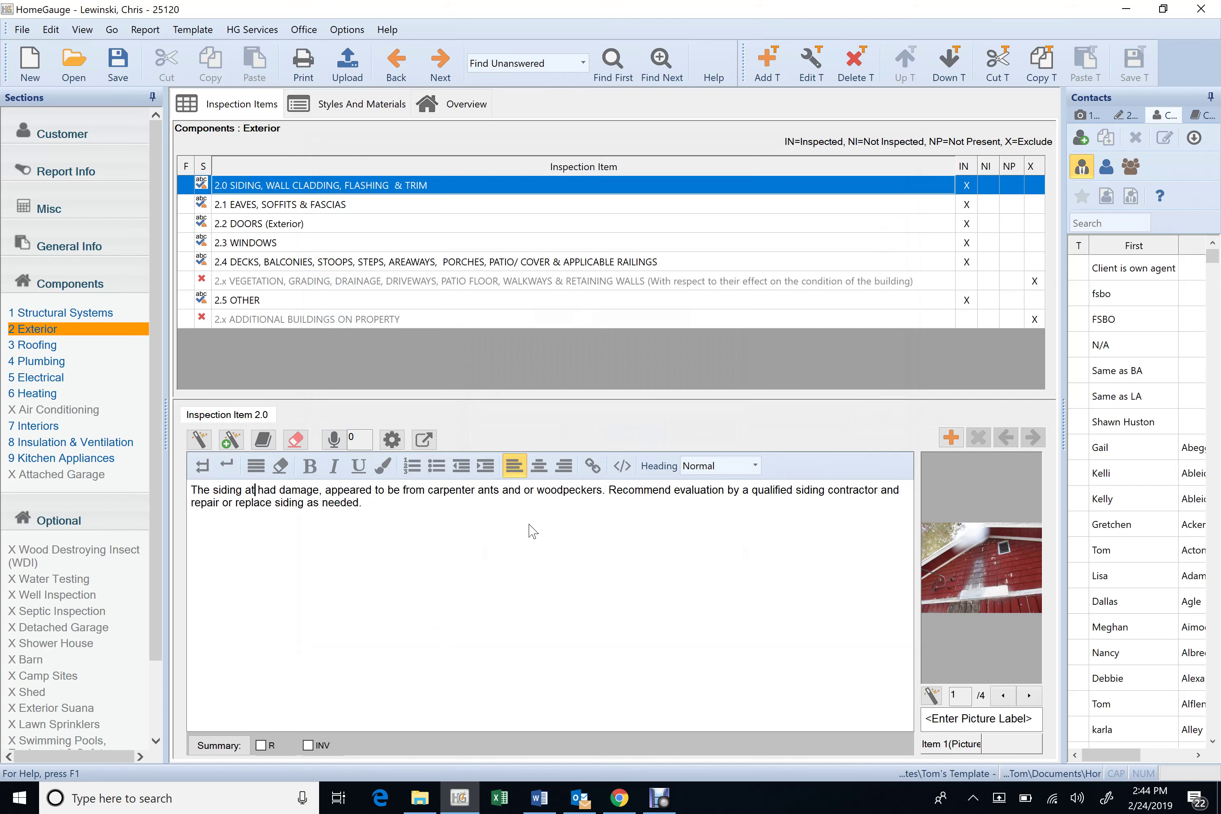
{"action": "type", "text": "reas aroujd"}
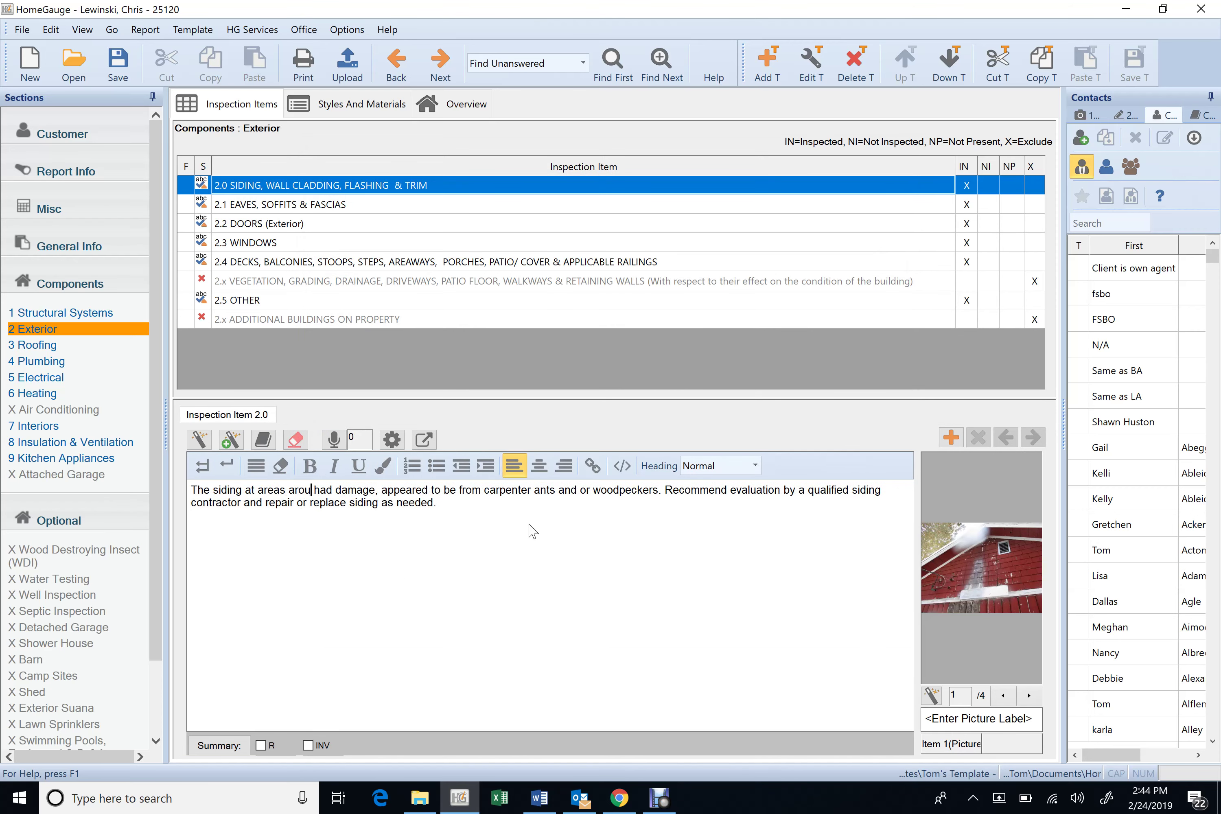
{"action": "key", "text": "BackSpace"}
{"action": "key", "text": "BackSpace"}
{"action": "type", "text": "nd the home"}
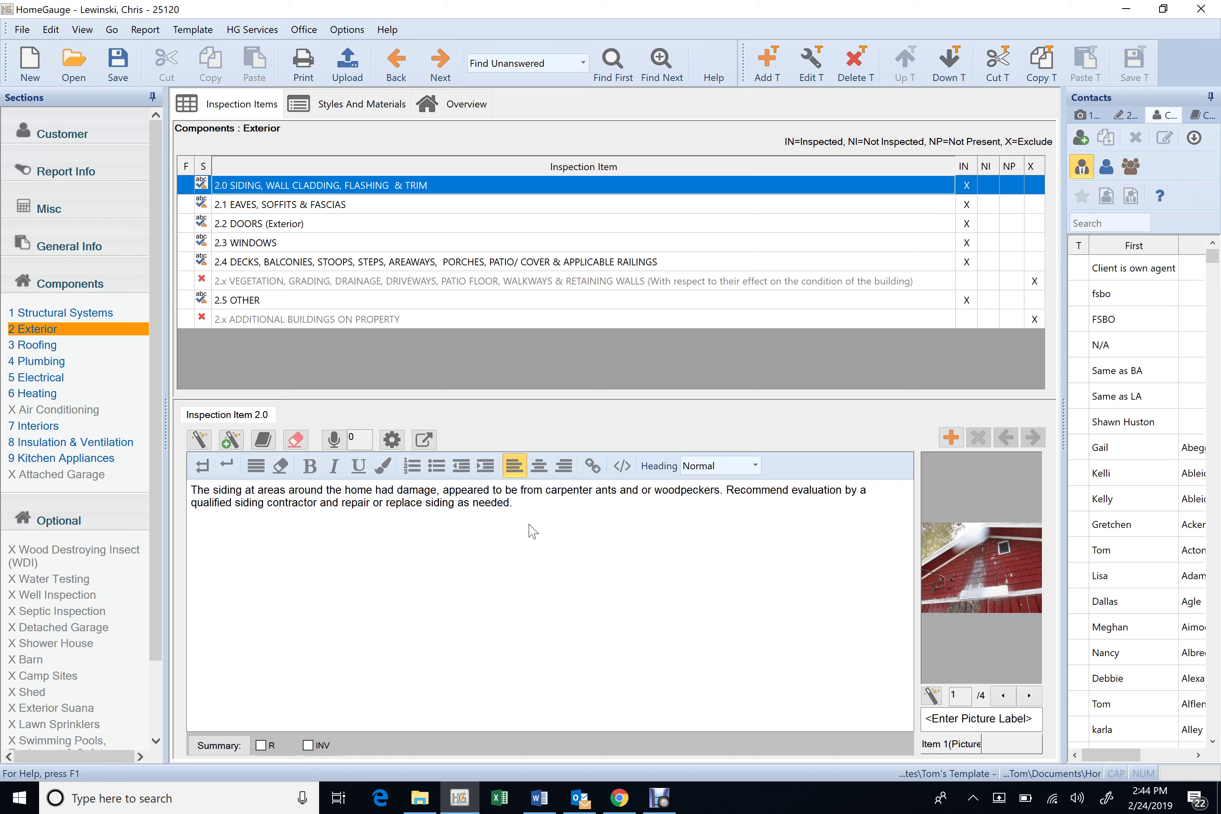
- Insert "possibly" after "had damage," in the siding comment
{"action": "key", "text": "Right"}
{"action": "key", "text": "Right"}
{"action": "key", "text": "Right"}
{"action": "key", "text": "Right"}
{"action": "key", "text": "Right"}
{"action": "key", "text": "Right"}
{"action": "key", "text": "Right"}
{"action": "key", "text": "Right"}
{"action": "key", "text": "Right"}
{"action": "key", "text": "Right"}
{"action": "type", "text": ","}
{"action": "type", "text": ","}
{"action": "key", "text": "Right"}
{"action": "type", "text": "possibly"}
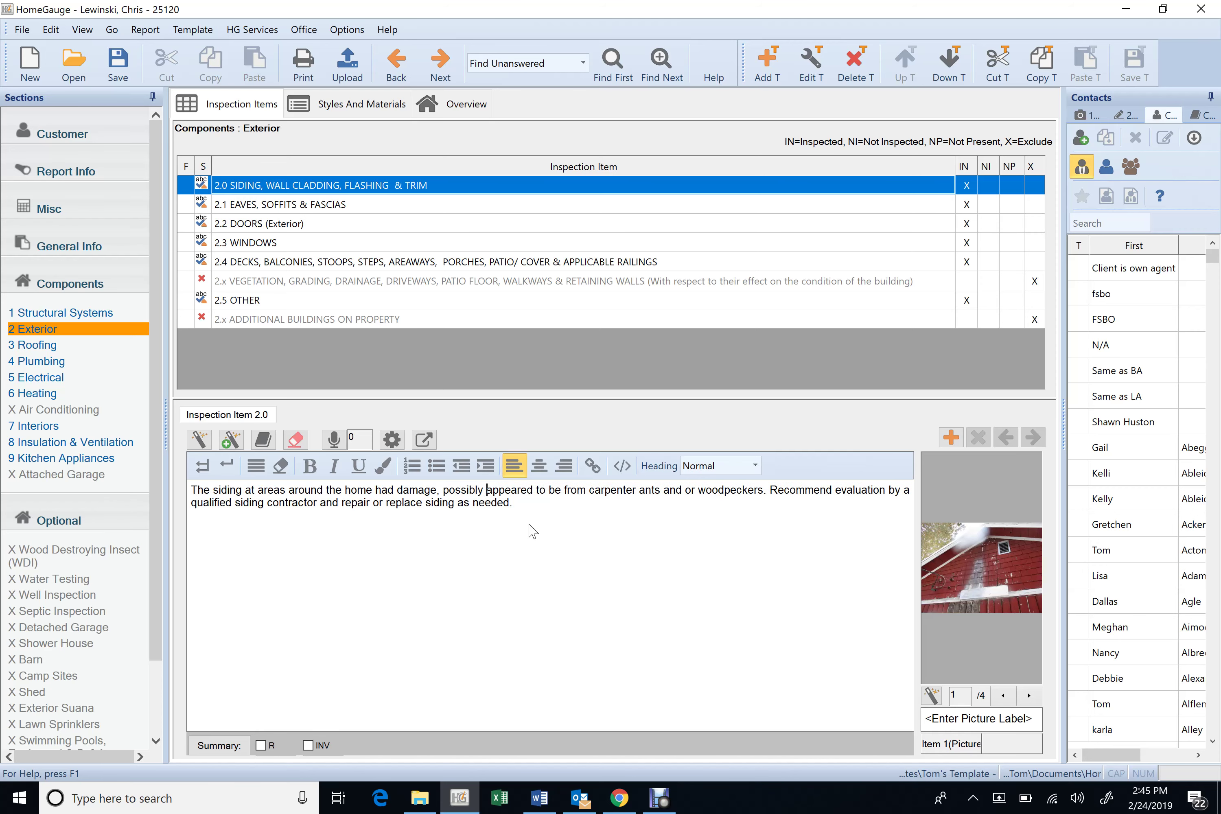
- Remove "appeared to be" so the comment reads "possibly from carpenter ants", and flag the comment for the INV summary
{"action": "key", "text": "Delete"}
{"action": "key", "text": "Delete"}
{"action": "key", "text": "Delete"}
{"action": "key", "text": "Delete"}
{"action": "key", "text": "Delete"}
{"action": "key", "text": "Delete"}
{"action": "key", "text": "Delete"}
{"action": "key", "text": "Delete"}
{"action": "key", "text": "Delete"}
{"action": "key", "text": "Delete"}
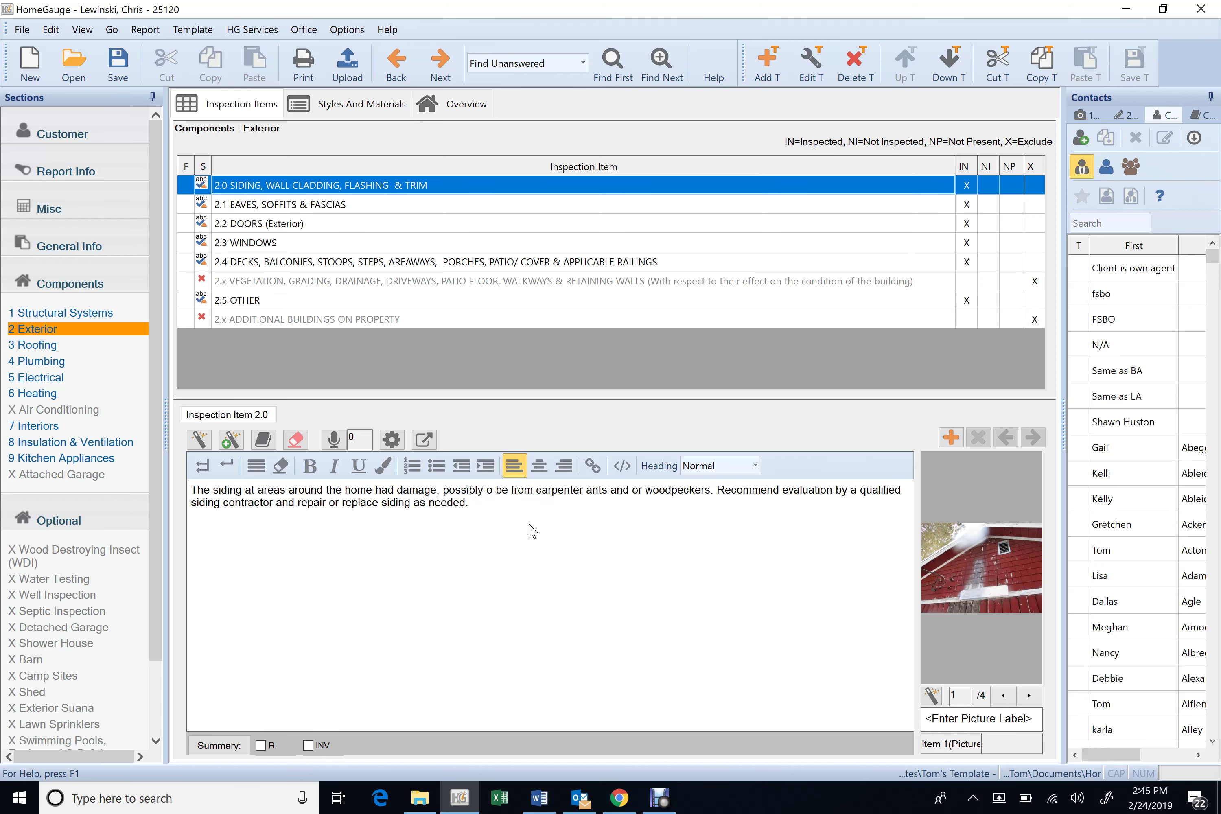
{"action": "key", "text": "Delete"}
{"action": "key", "text": "Delete"}
{"action": "key", "text": "Delete"}
{"action": "key", "text": "Delete"}
{"action": "key", "text": "Delete"}
{"action": "key", "text": "Delete"}
{"action": "type", "text": "f"}
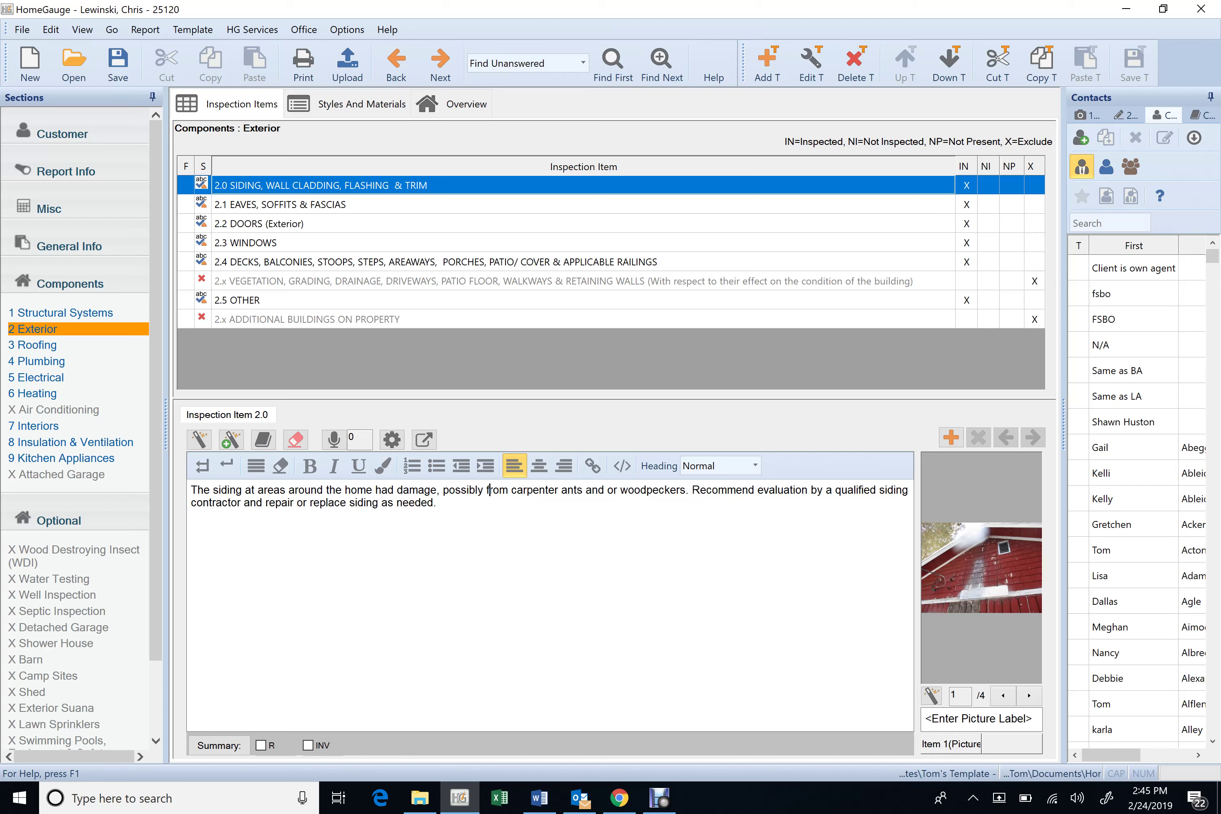
{"action": "left_click", "coordinate": [308, 745]}
- Review the comments and pictures for the Exterior eaves, doors, windows, and decks and steps items
{"action": "left_click", "coordinate": [303, 208]}
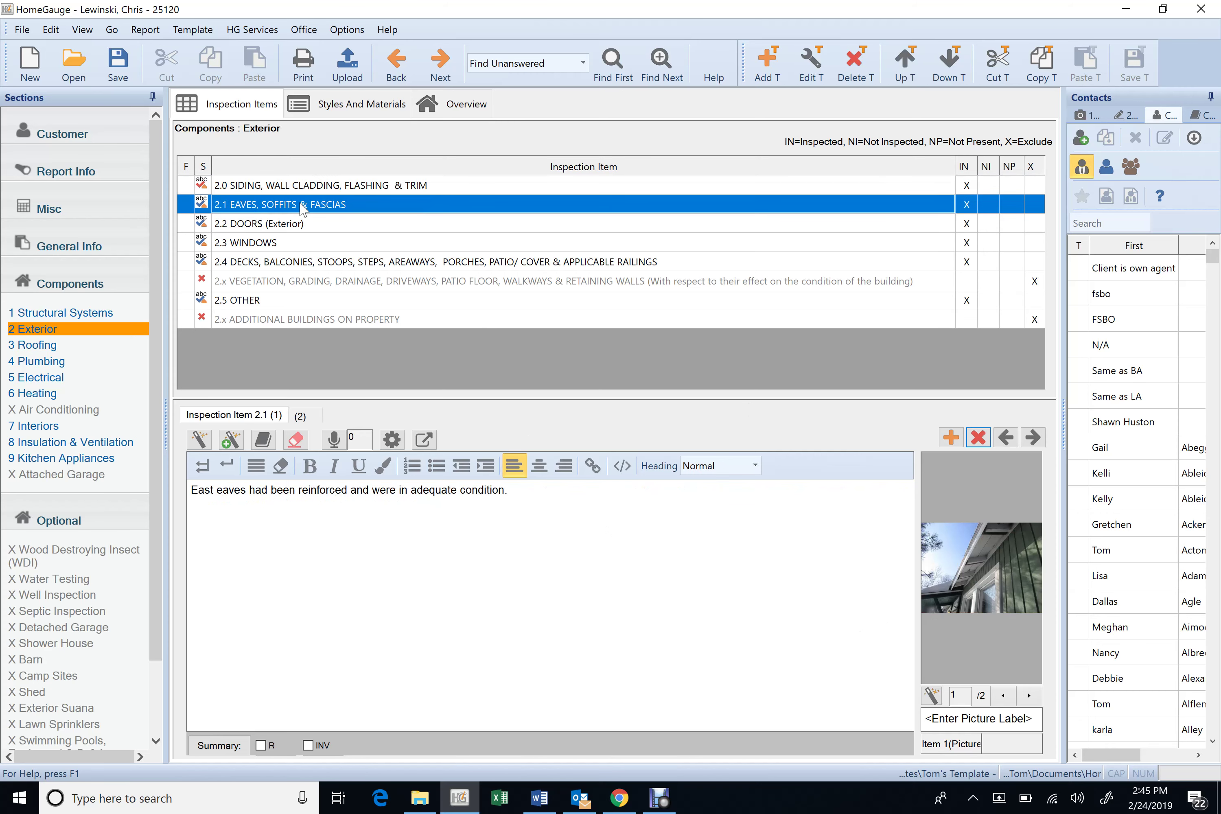
{"action": "left_click", "coordinate": [303, 417]}
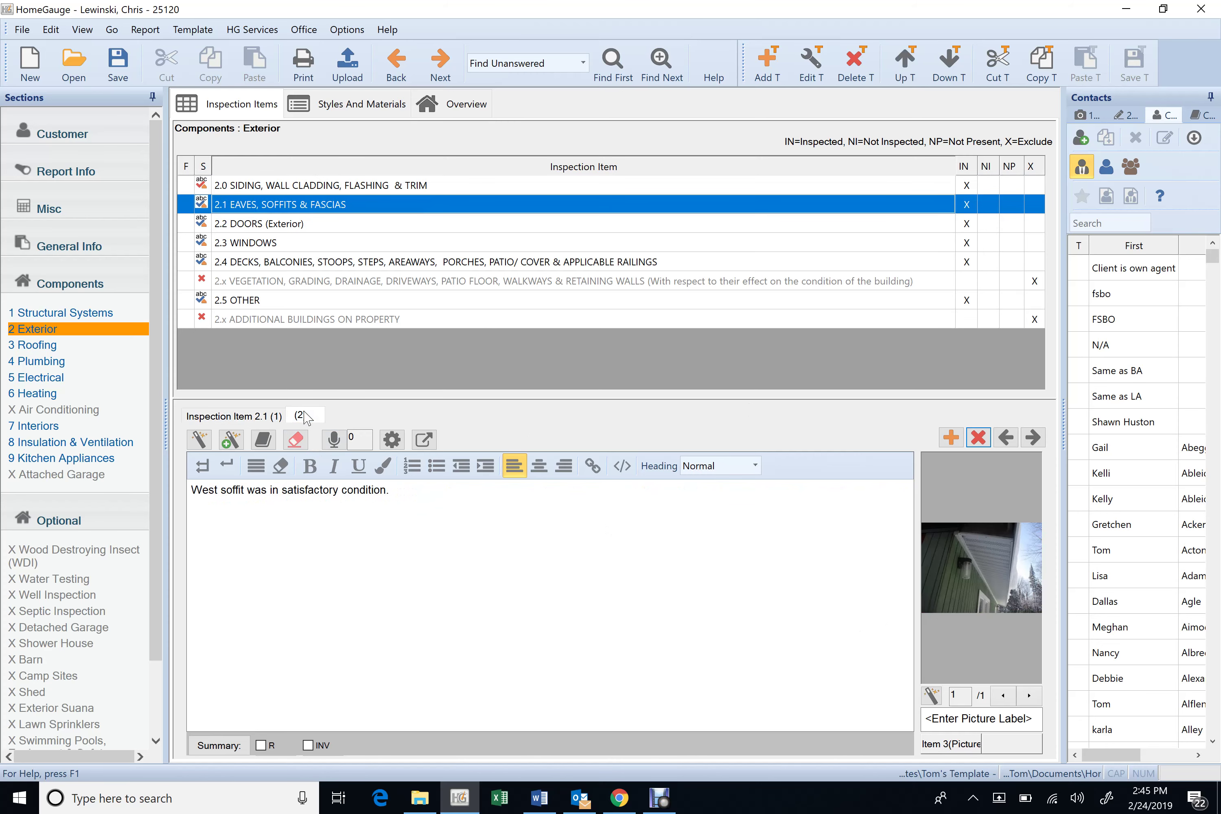
{"action": "left_click", "coordinate": [270, 226]}
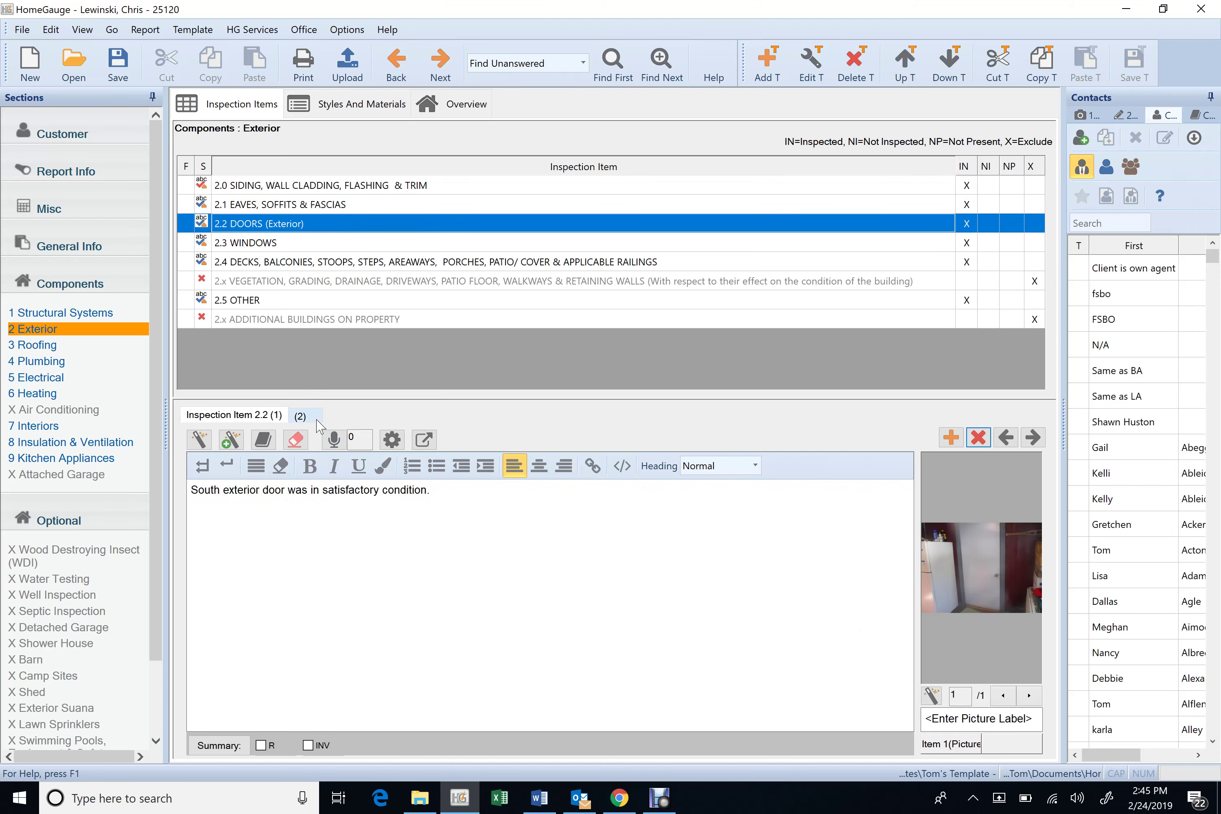
{"action": "left_click", "coordinate": [304, 416]}
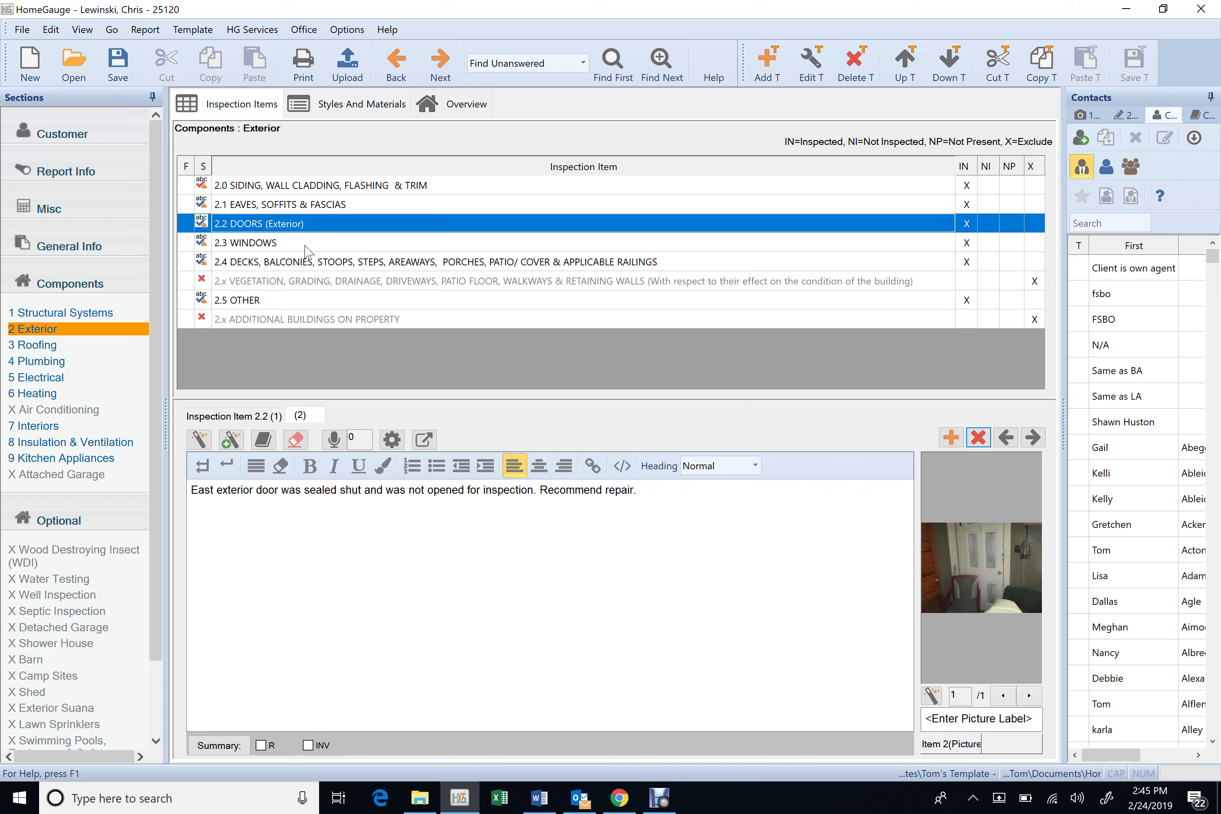
{"action": "left_click", "coordinate": [285, 247]}
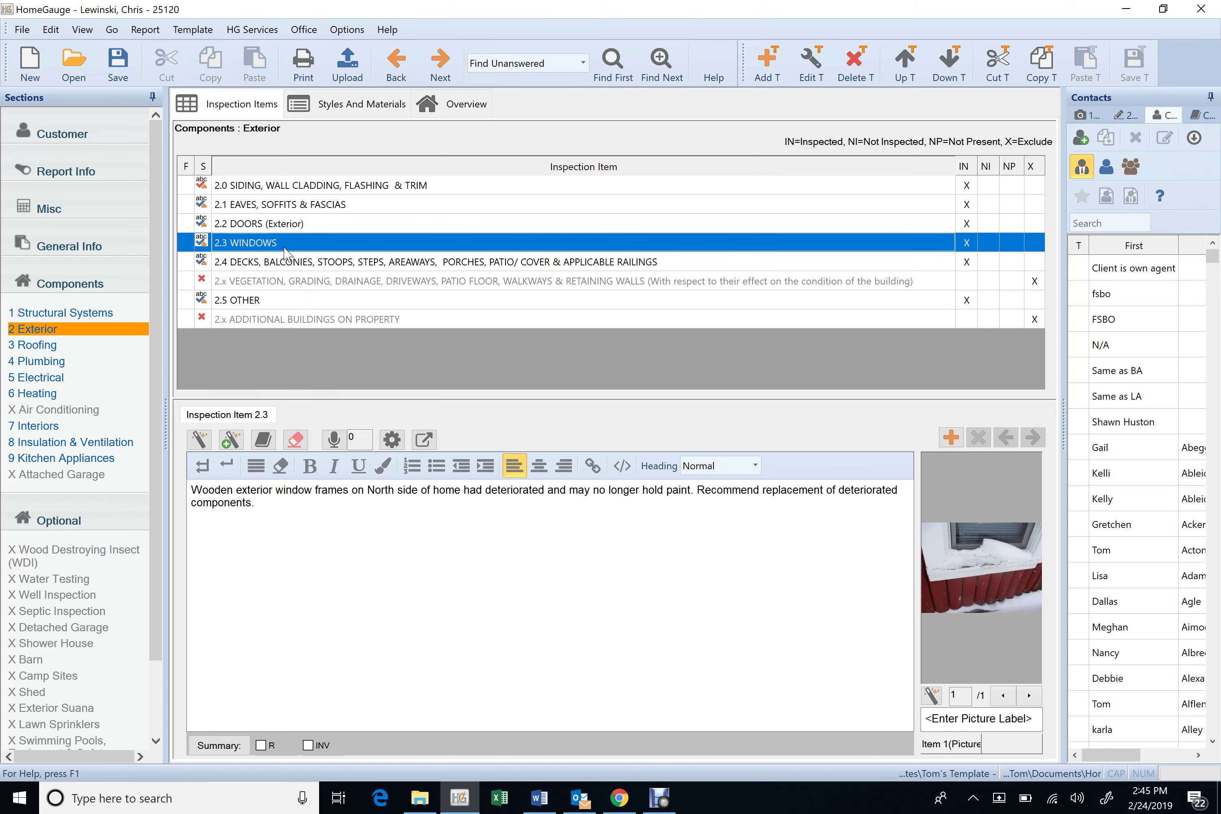
{"action": "left_click", "coordinate": [286, 267]}
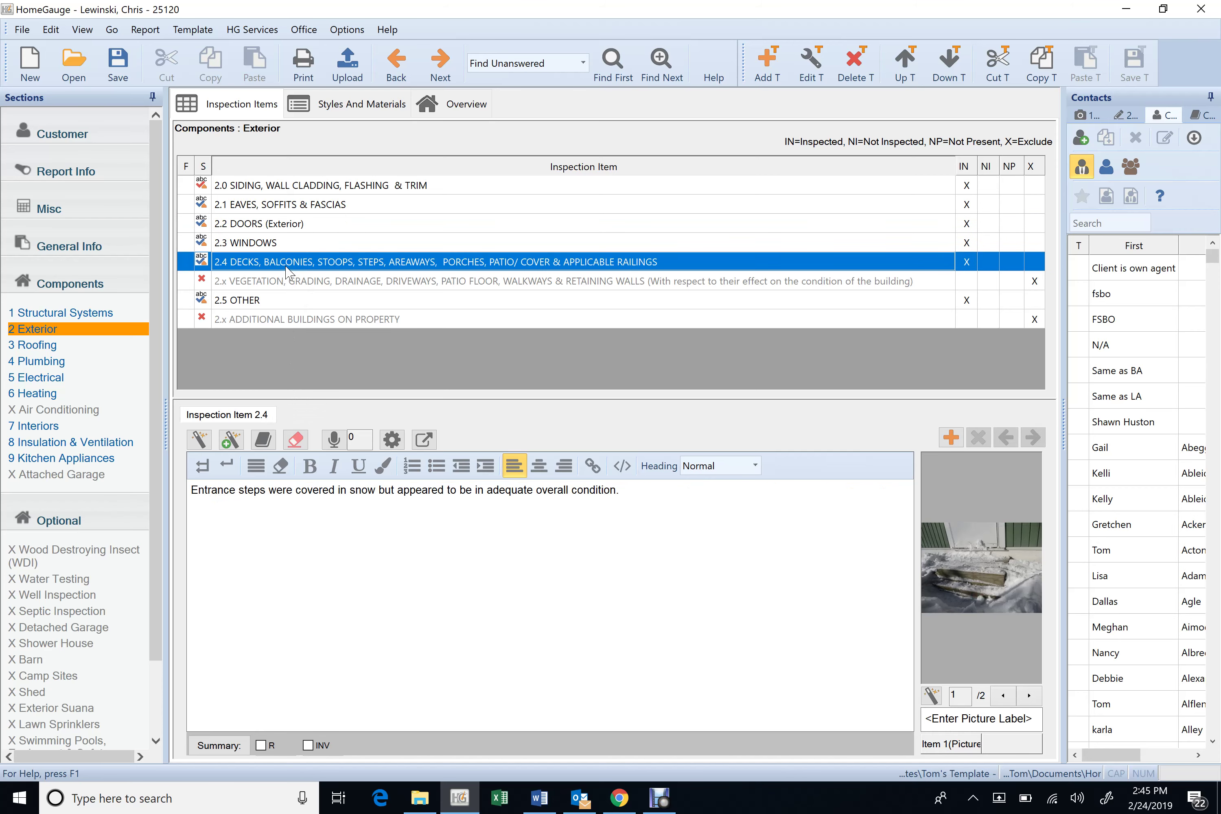
{"action": "left_click", "coordinate": [284, 248]}
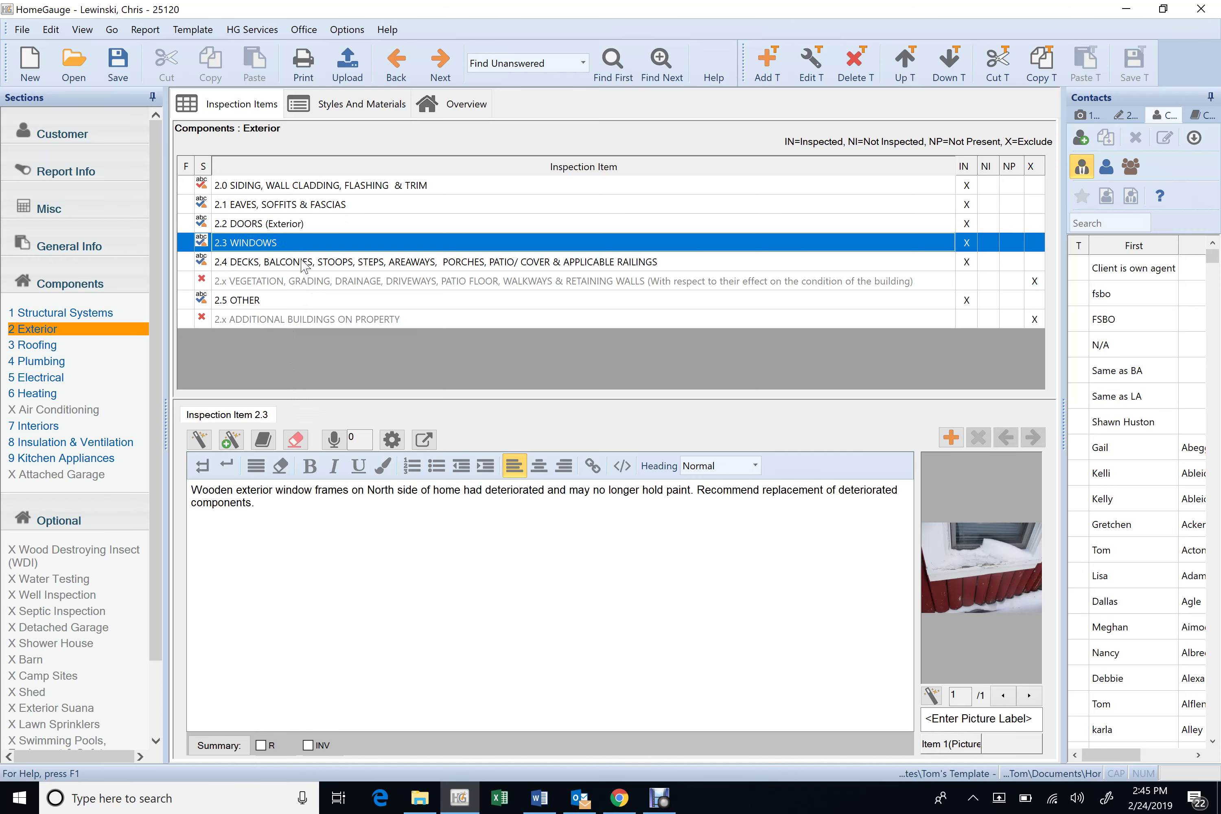
{"action": "left_click", "coordinate": [303, 266]}
{"action": "left_click", "coordinate": [305, 245]}
{"action": "left_click", "coordinate": [1004, 698]}
- Stop excluding the vegetation, grading and drainage item and insert the saved comment "Grounds were snow covered." as one comment
{"action": "left_click", "coordinate": [424, 279]}
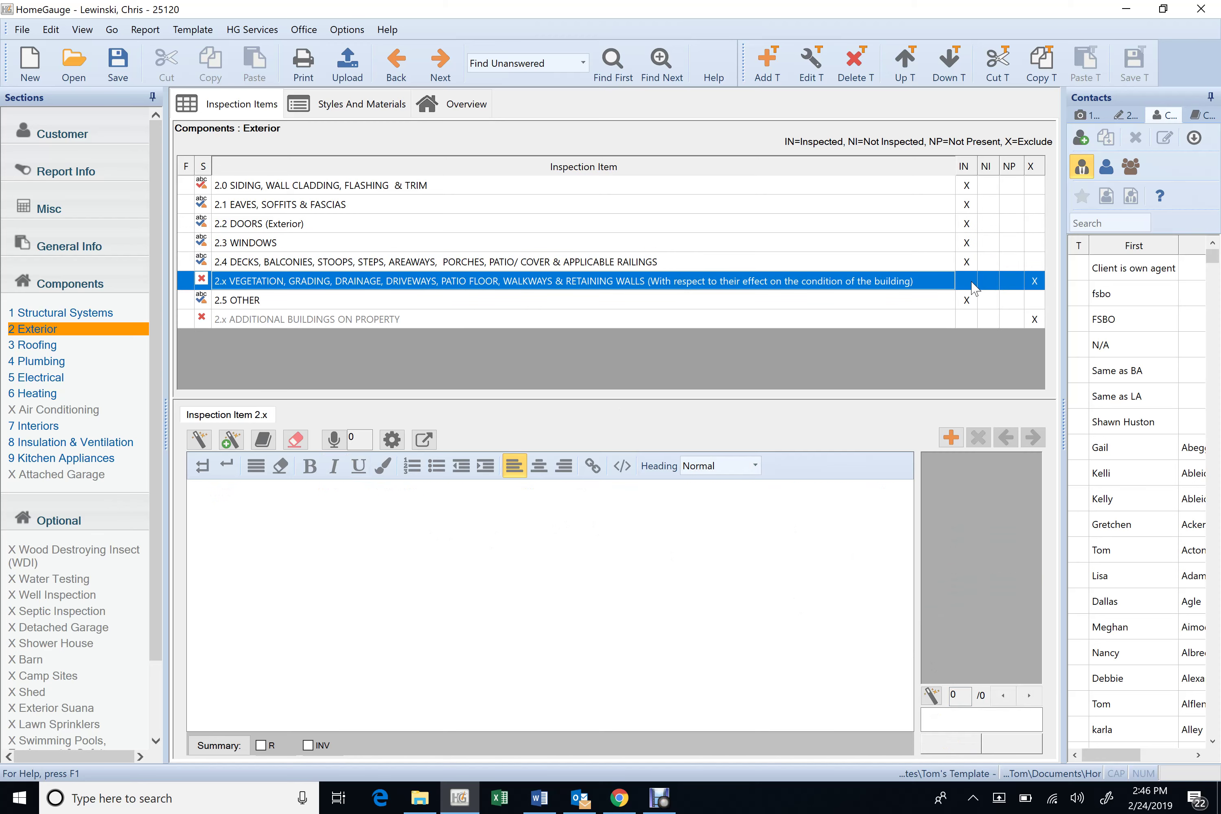
{"action": "left_click", "coordinate": [1034, 282]}
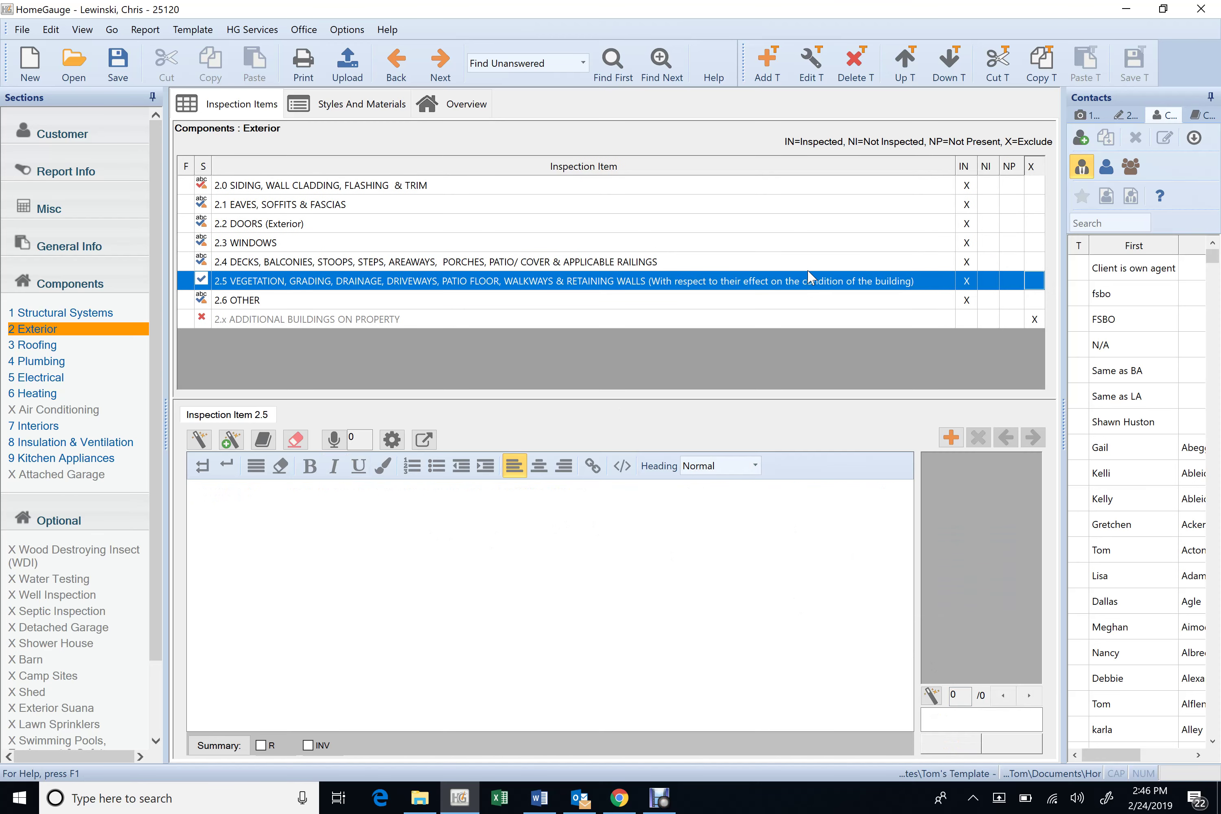
{"action": "double_click", "coordinate": [811, 282]}
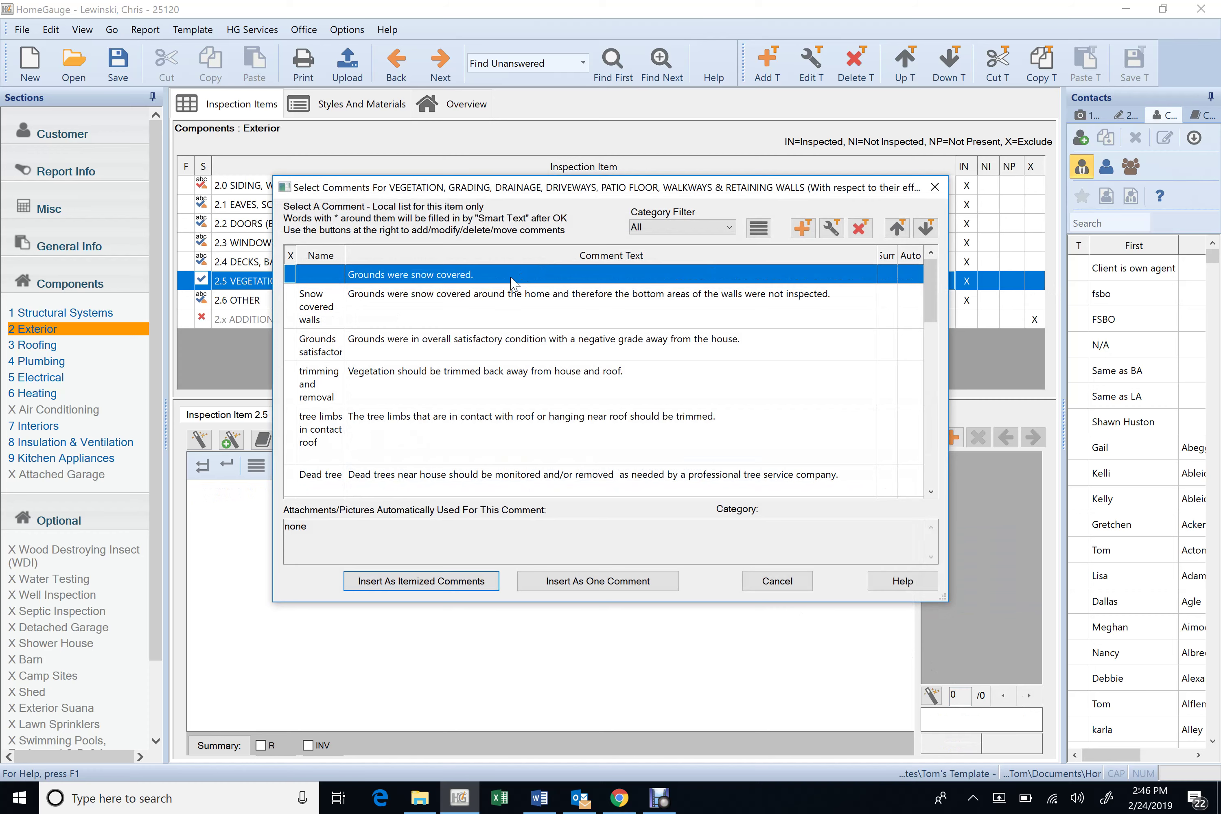
{"action": "left_click", "coordinate": [512, 279]}
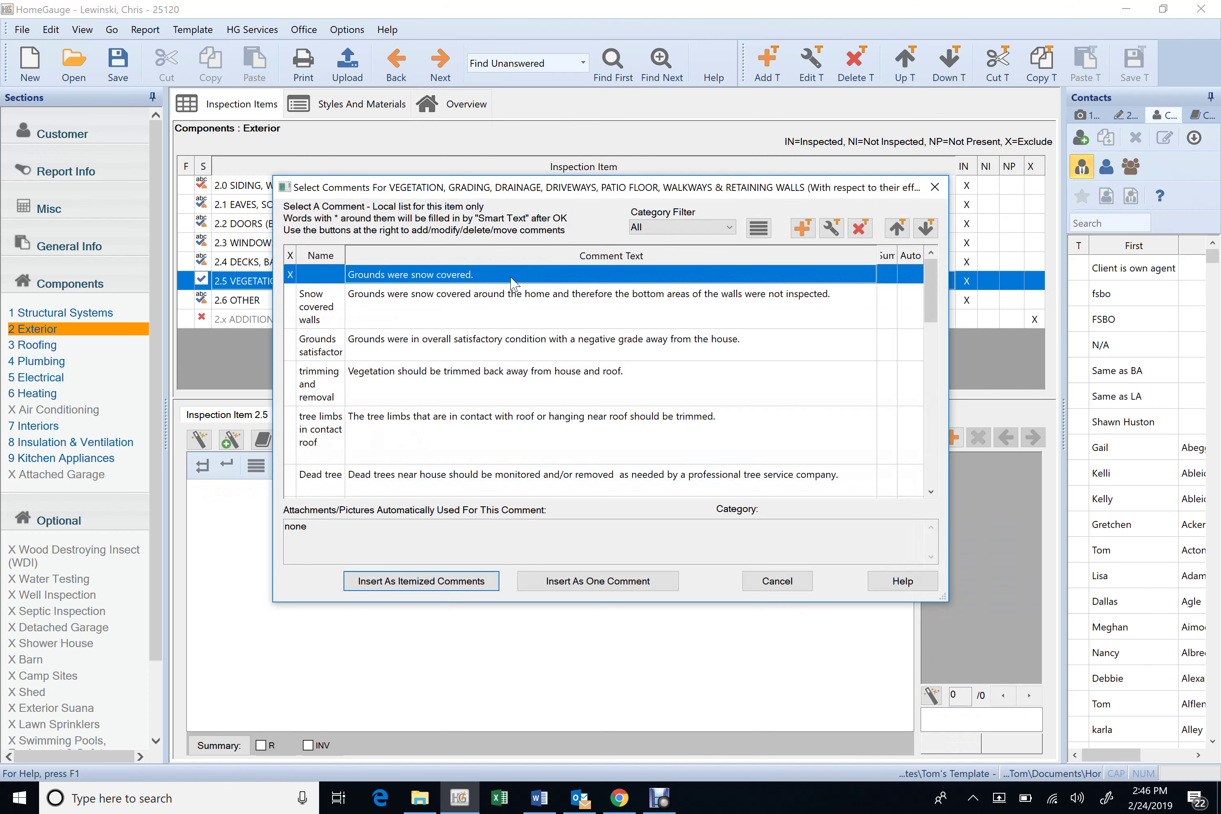
{"action": "left_click", "coordinate": [578, 581]}
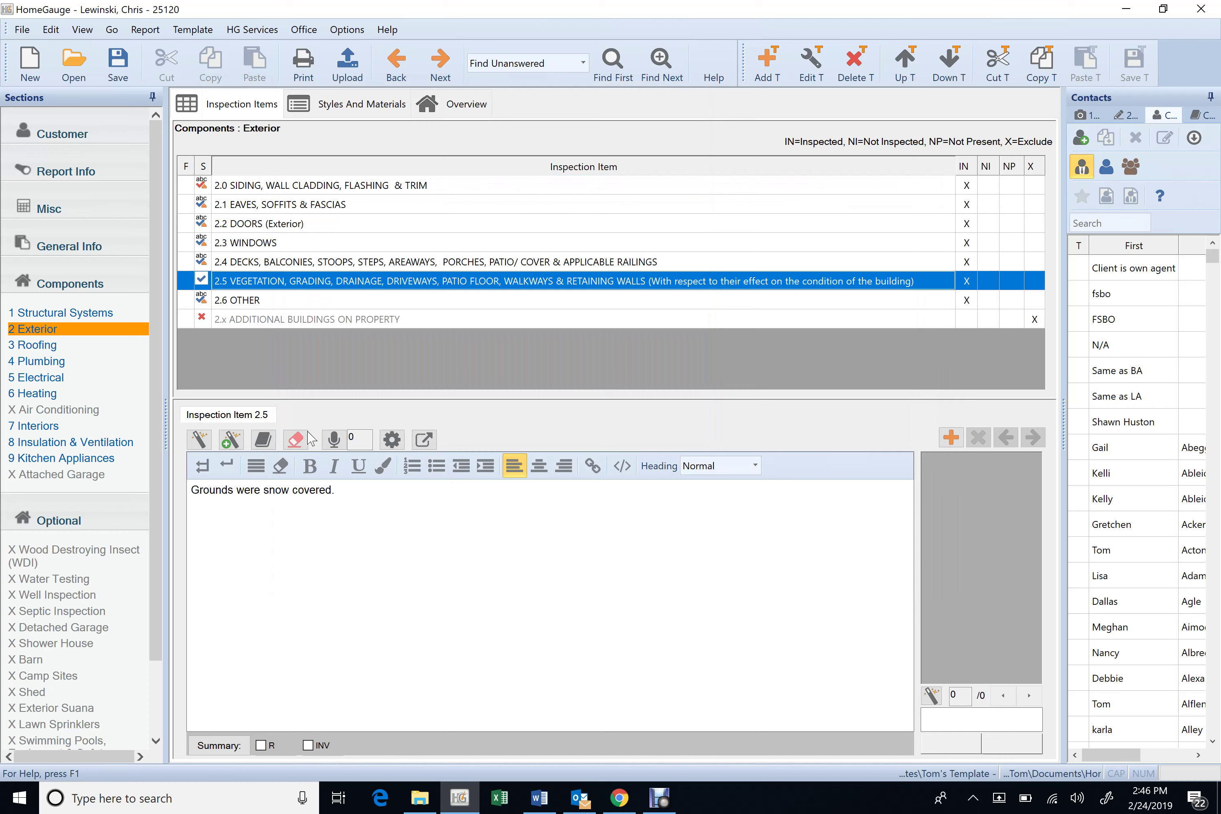
- Erase the vegetation and grading comment and insert the saved "Snow covered walls" comment as one comment instead
{"action": "left_click", "coordinate": [295, 439]}
{"action": "left_click", "coordinate": [631, 433]}
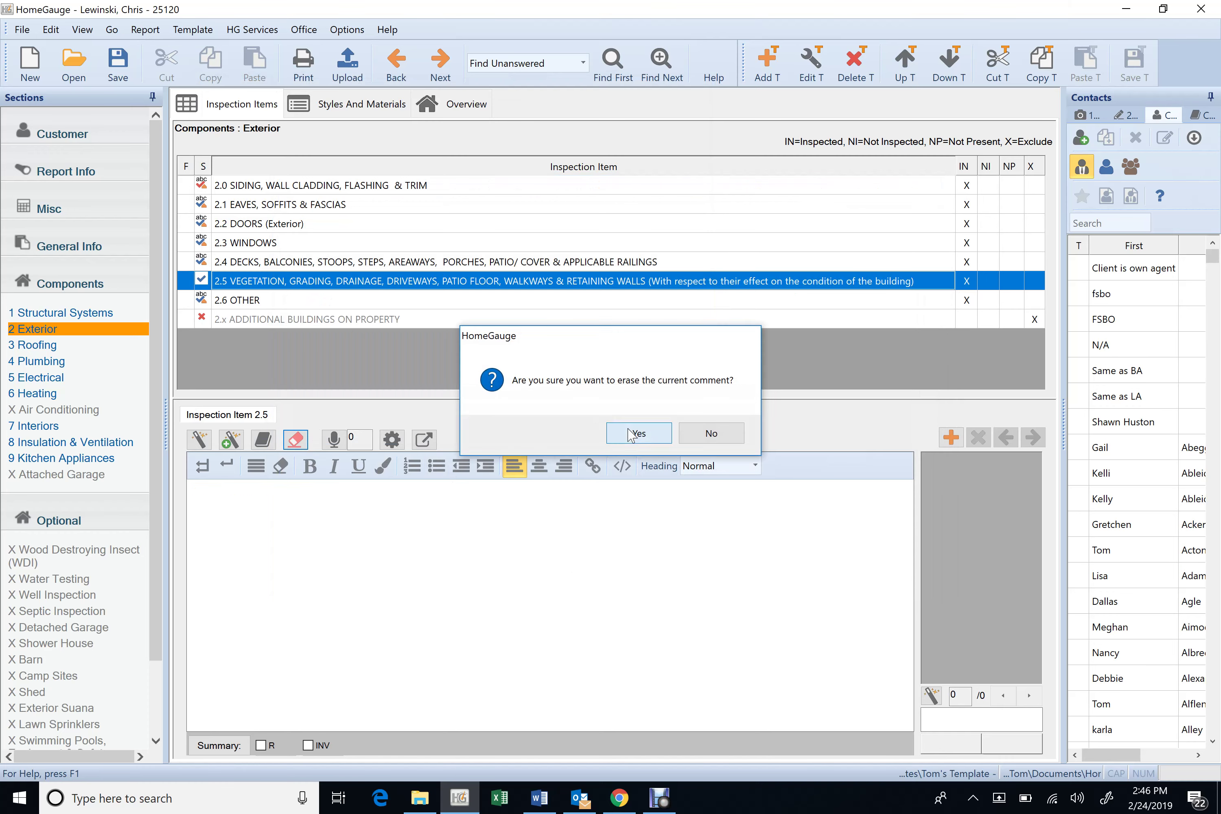
{"action": "double_click", "coordinate": [551, 284]}
{"action": "left_click", "coordinate": [474, 306]}
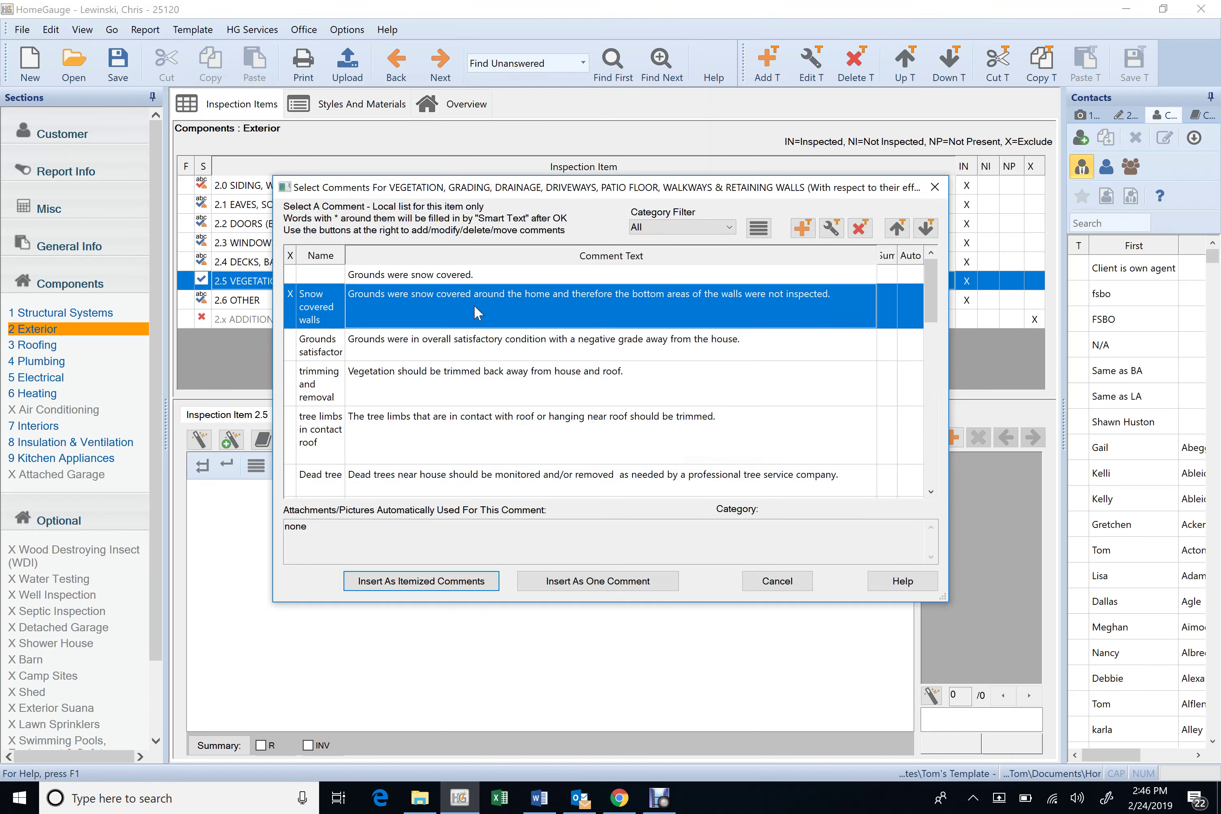
{"action": "left_click", "coordinate": [561, 582]}
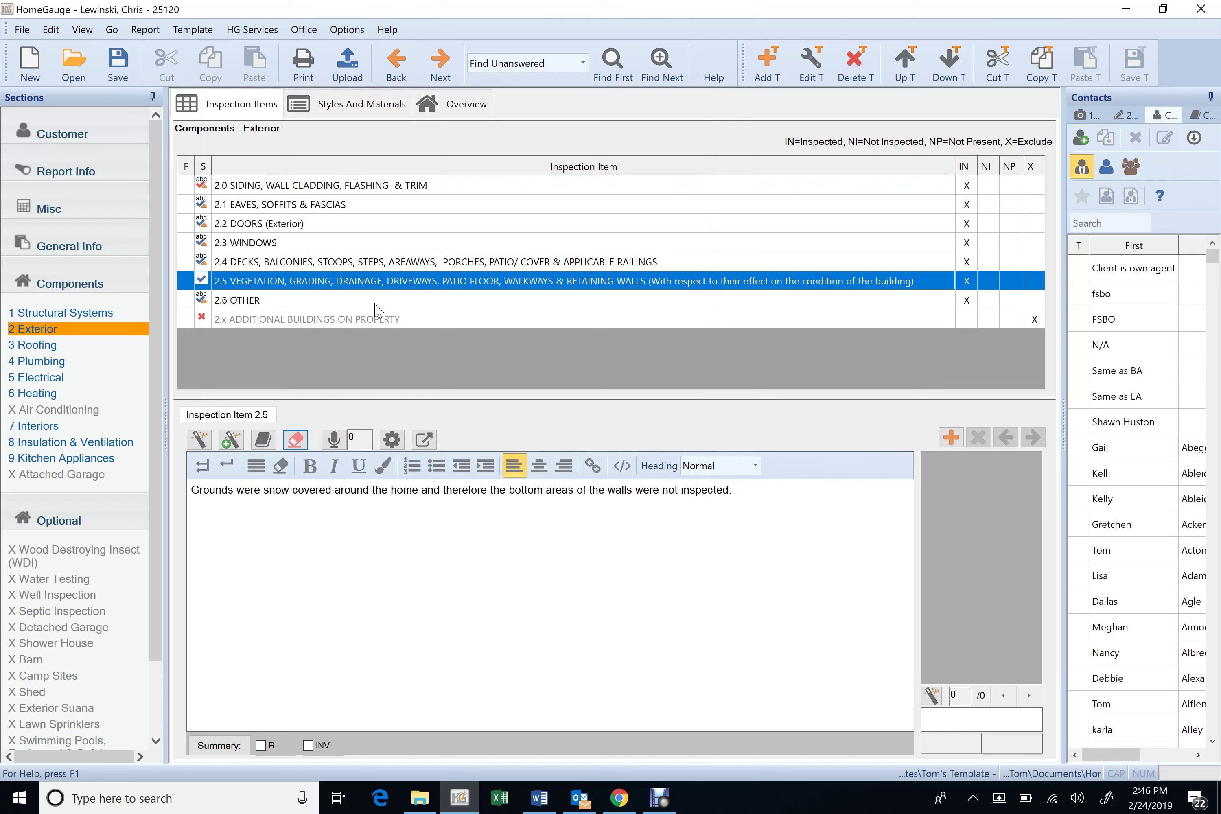
- Erase the snow covered walls comment and insert "Grounds were snow covered." as one comment for the vegetation and grading item
{"action": "left_click", "coordinate": [295, 439]}
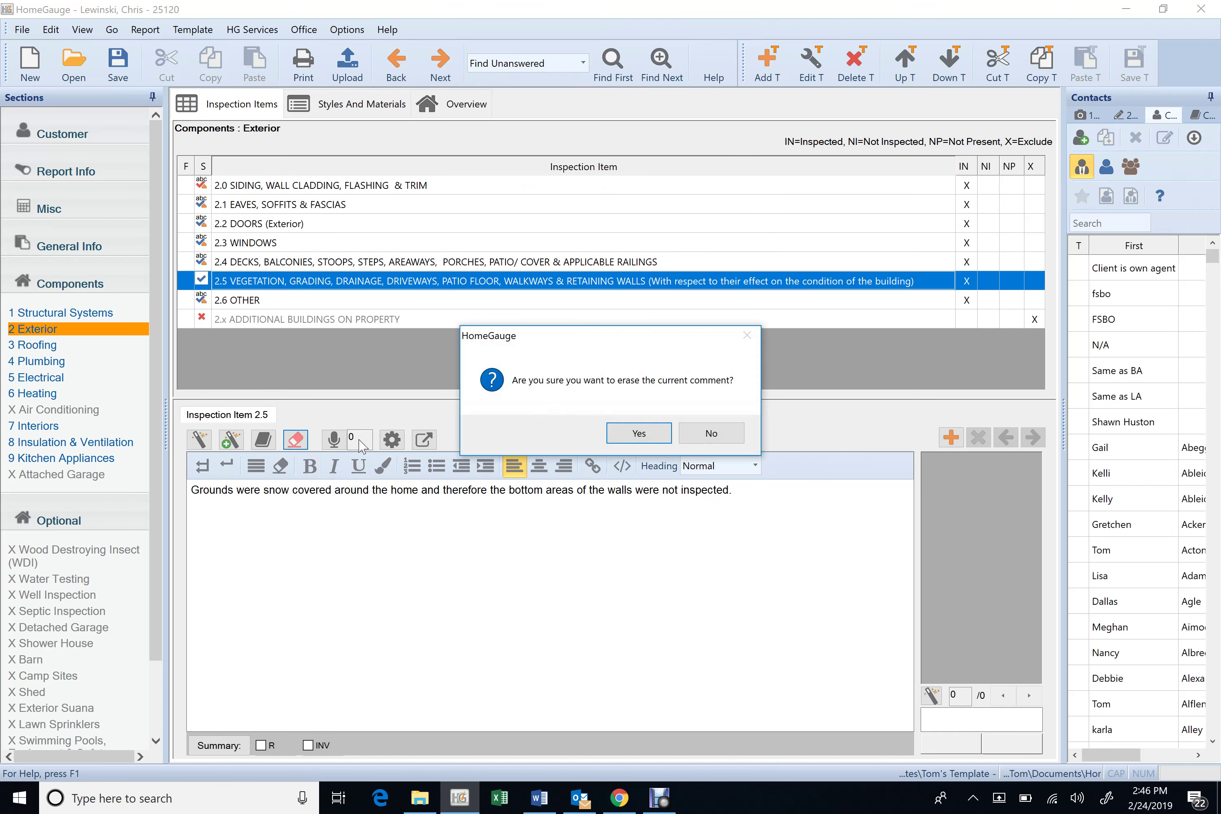
{"action": "left_click", "coordinate": [637, 435]}
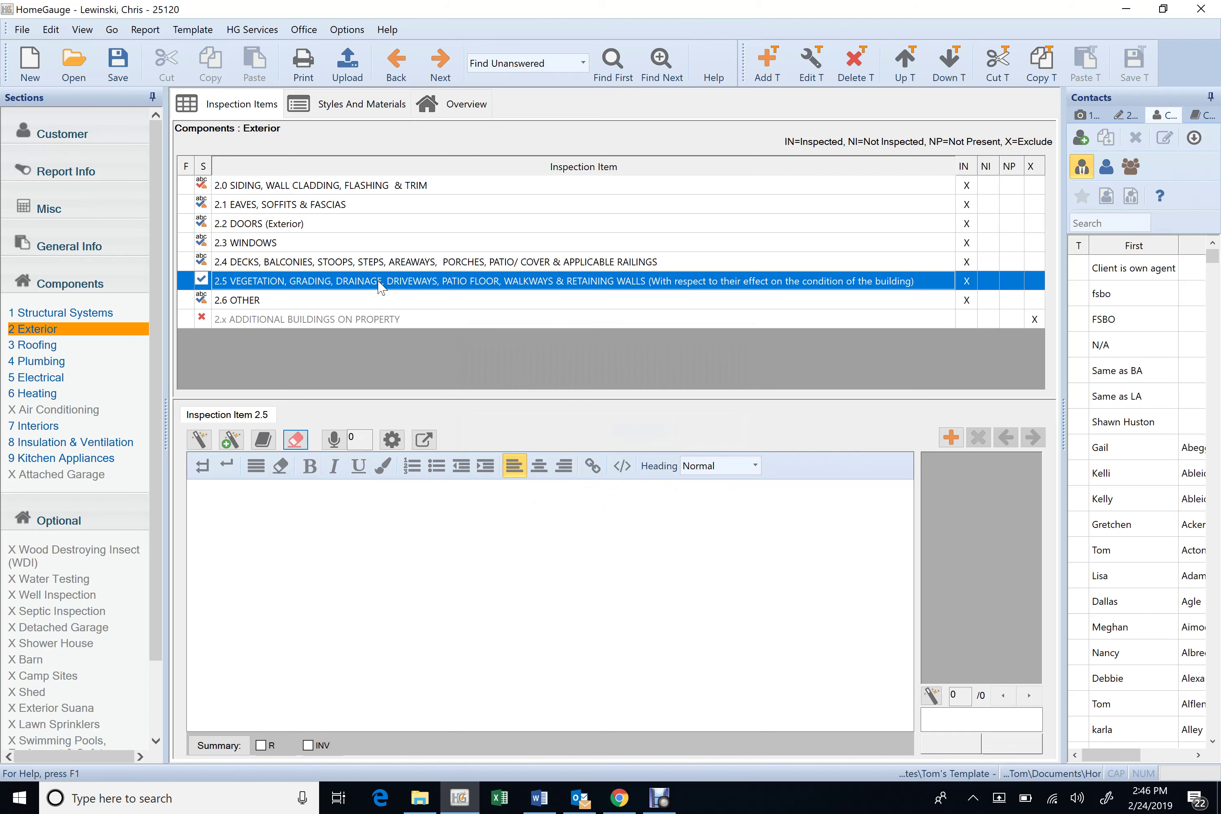
{"action": "double_click", "coordinate": [381, 284]}
{"action": "left_click", "coordinate": [387, 282]}
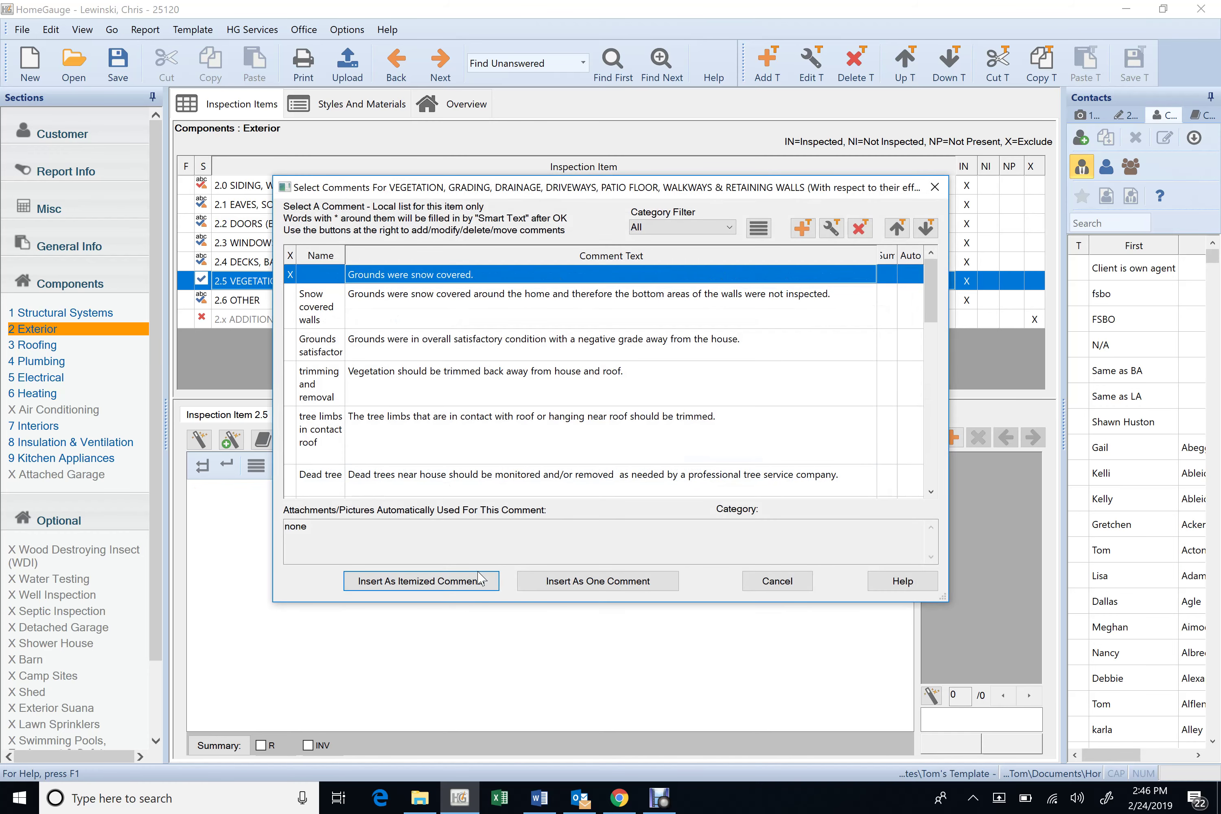
{"action": "left_click", "coordinate": [553, 581]}
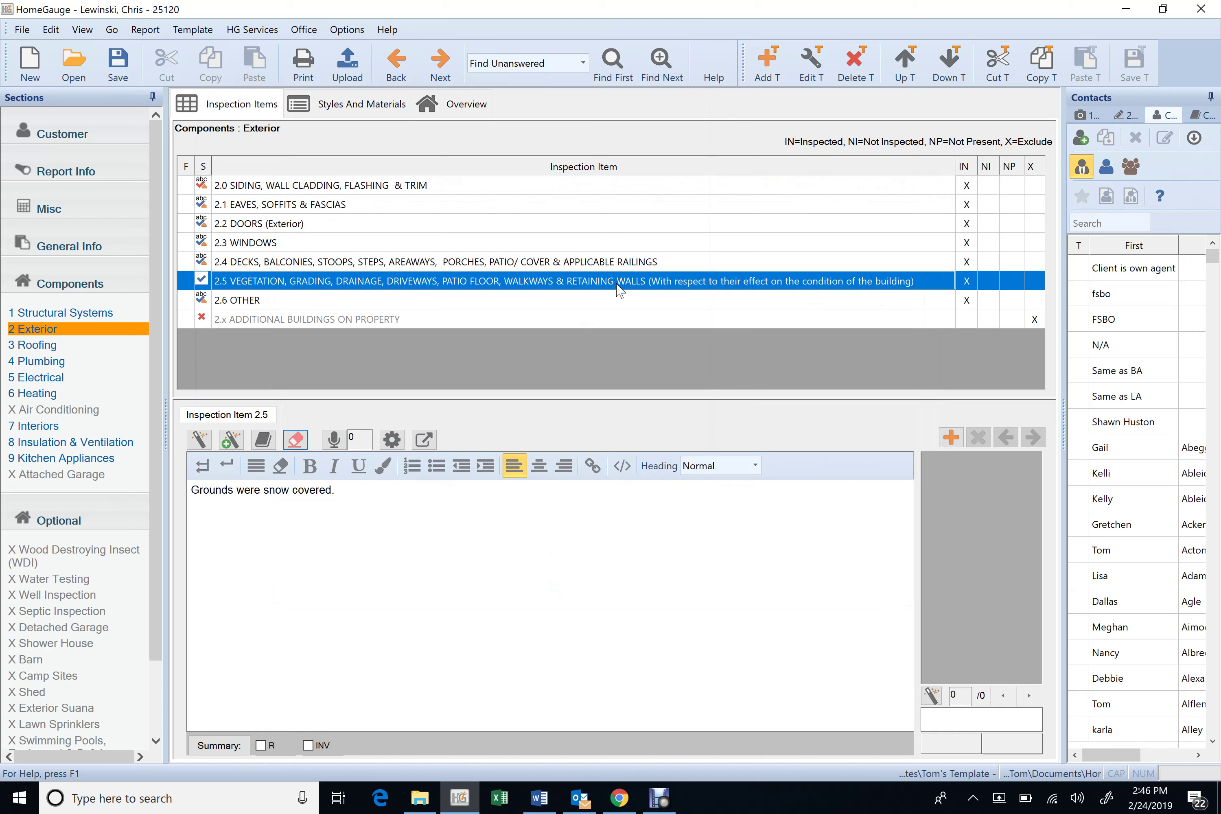
- Edit the template item for vegetation, grading and drainage so it is not excluded by default
{"action": "left_click", "coordinate": [809, 75]}
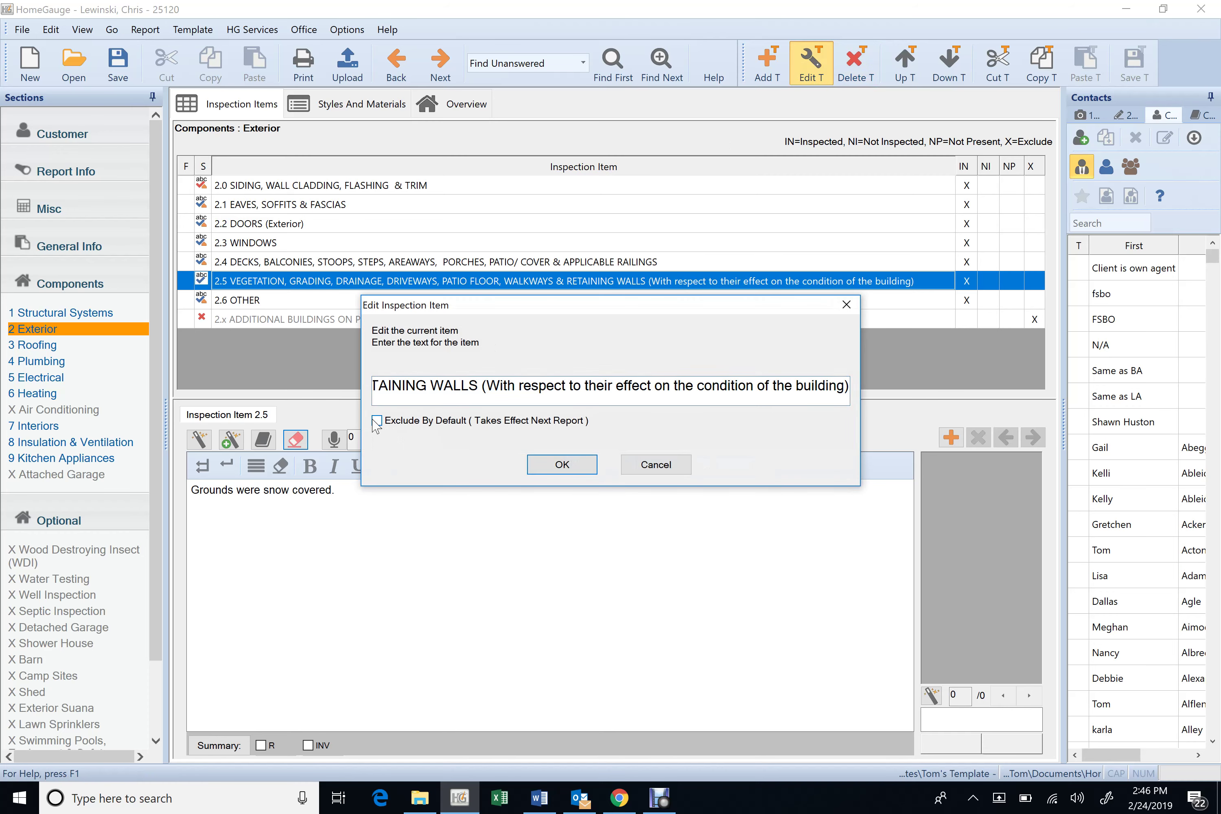
{"action": "left_click", "coordinate": [586, 468]}
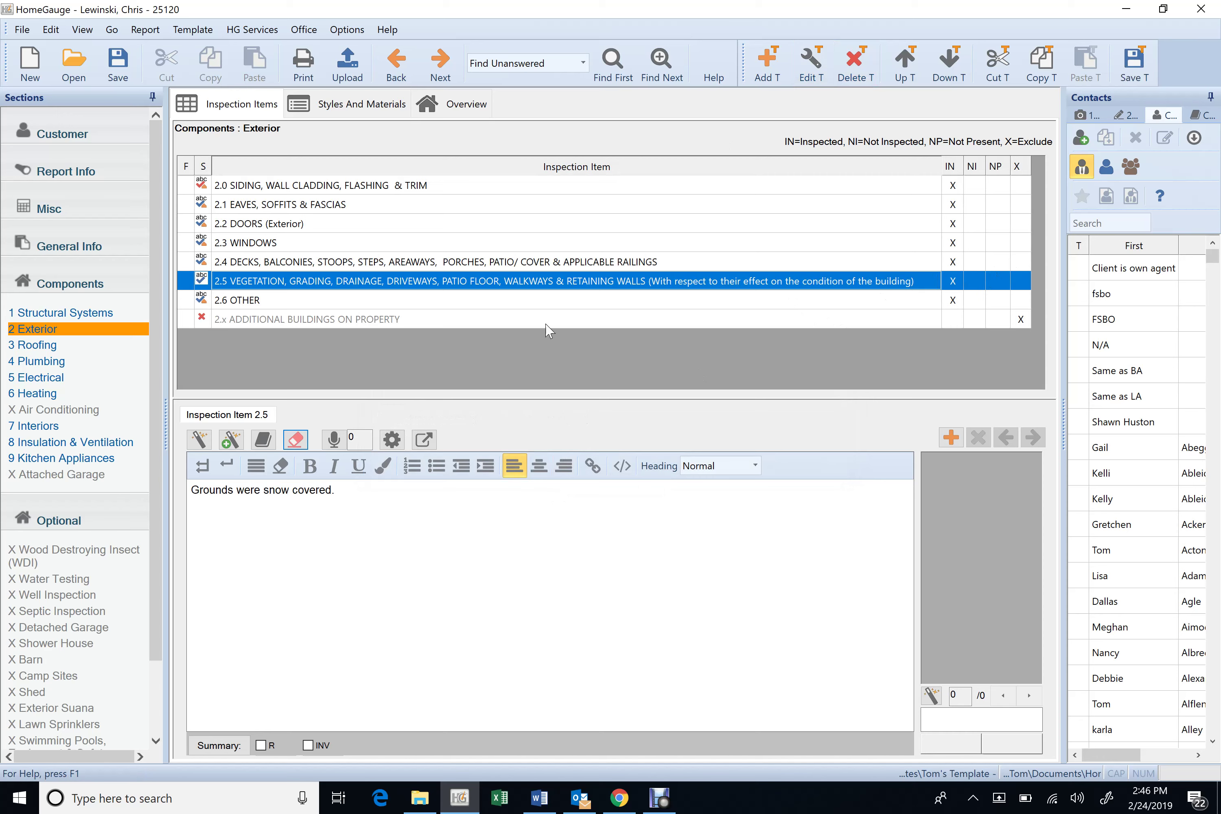
- Review the comments for the Exterior Other item and the Roofing coverings, flashings, chimneys and drainage items
{"action": "left_click", "coordinate": [439, 297]}
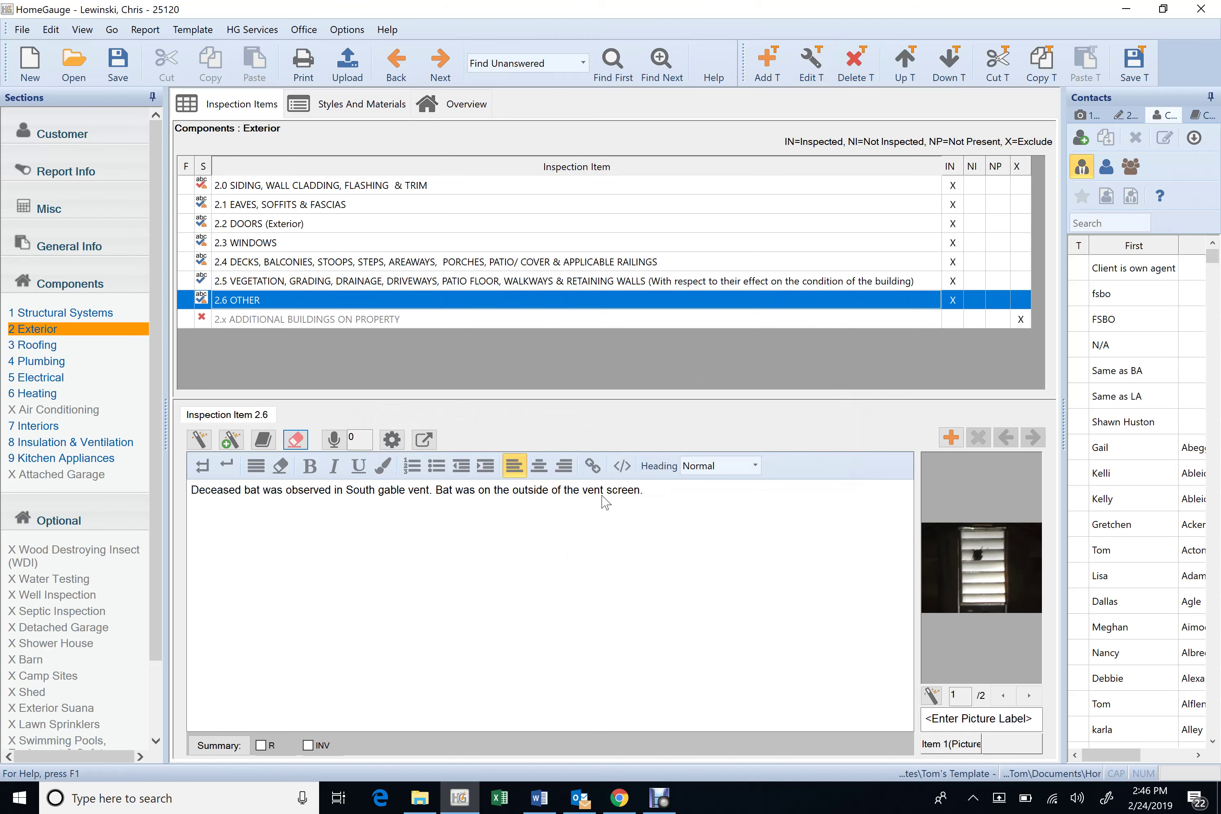
{"action": "left_click", "coordinate": [66, 347]}
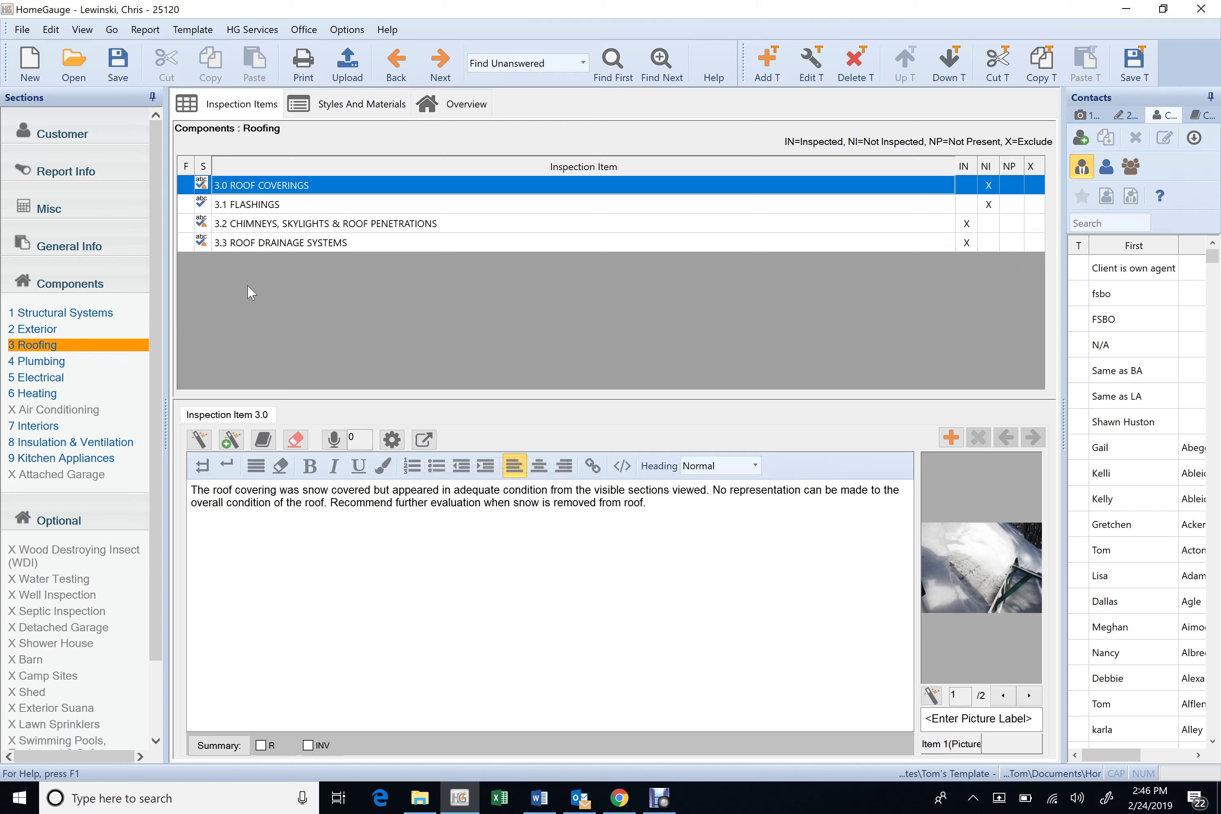
{"action": "left_click", "coordinate": [276, 206]}
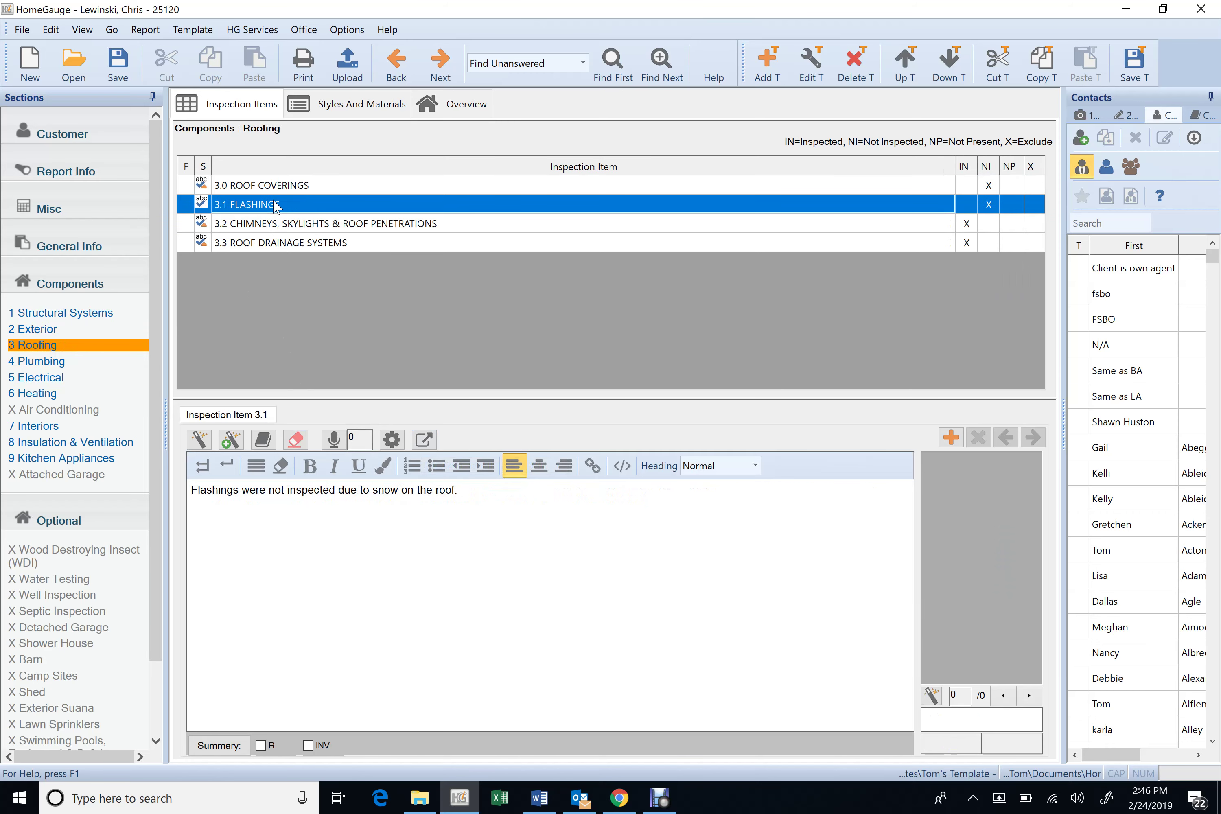
{"action": "left_click", "coordinate": [282, 225]}
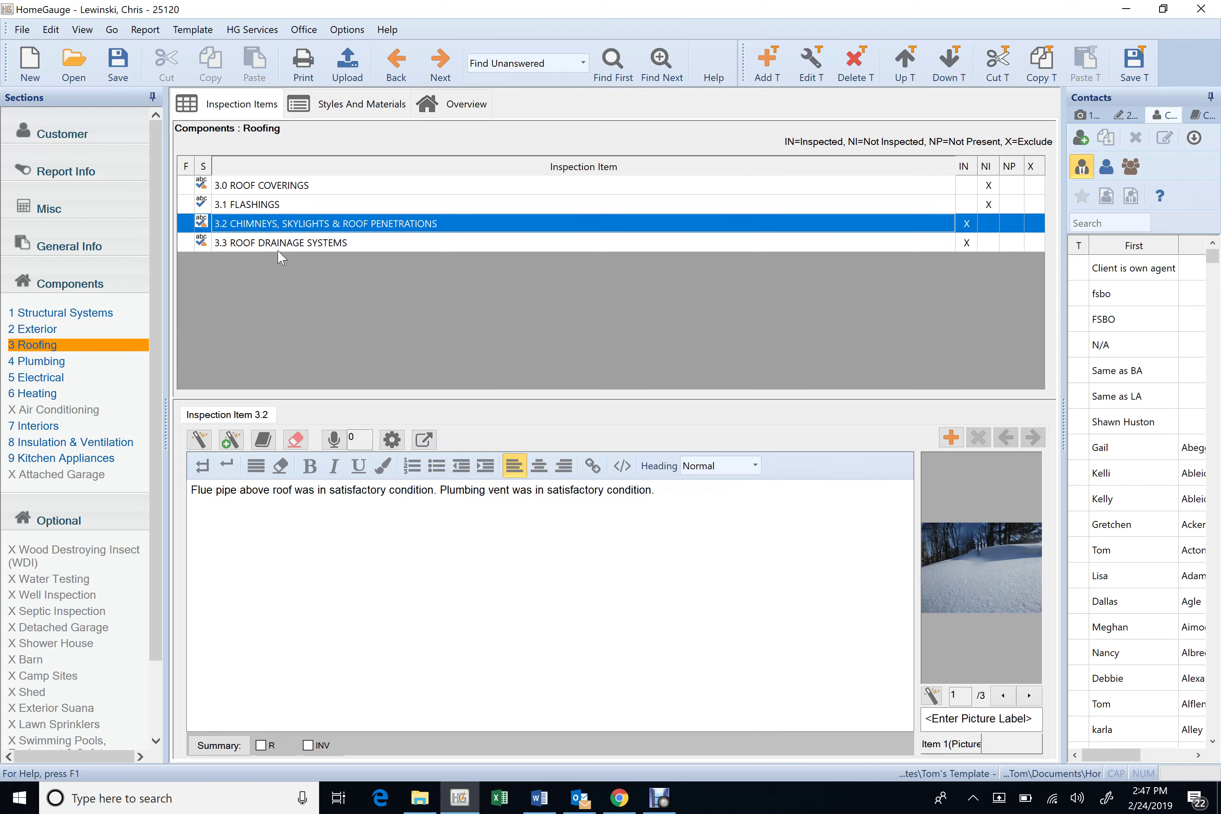
{"action": "left_click", "coordinate": [278, 250]}
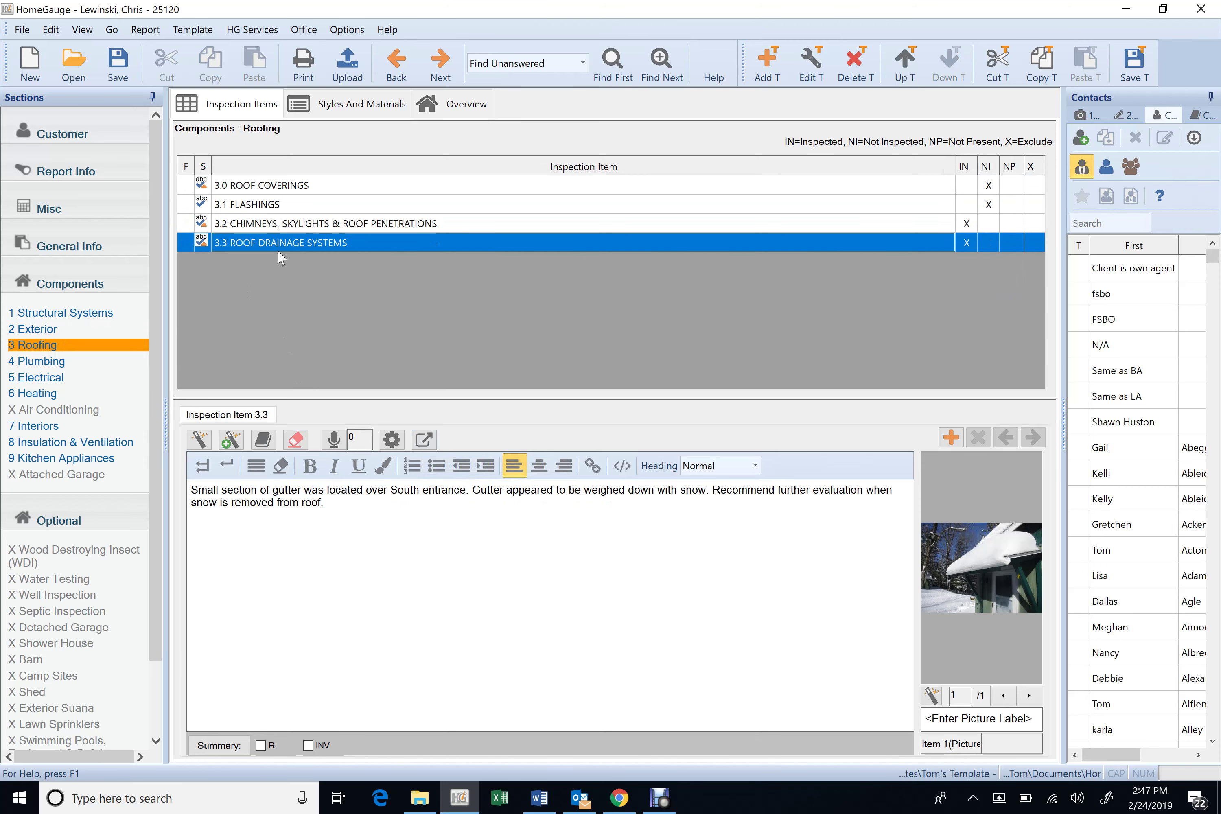
- Copy the paragraph under "Waste drain pipes under ground" from the Word comments document and append it to the Plumbing drain, waste and vent comment
{"action": "left_click", "coordinate": [47, 362]}
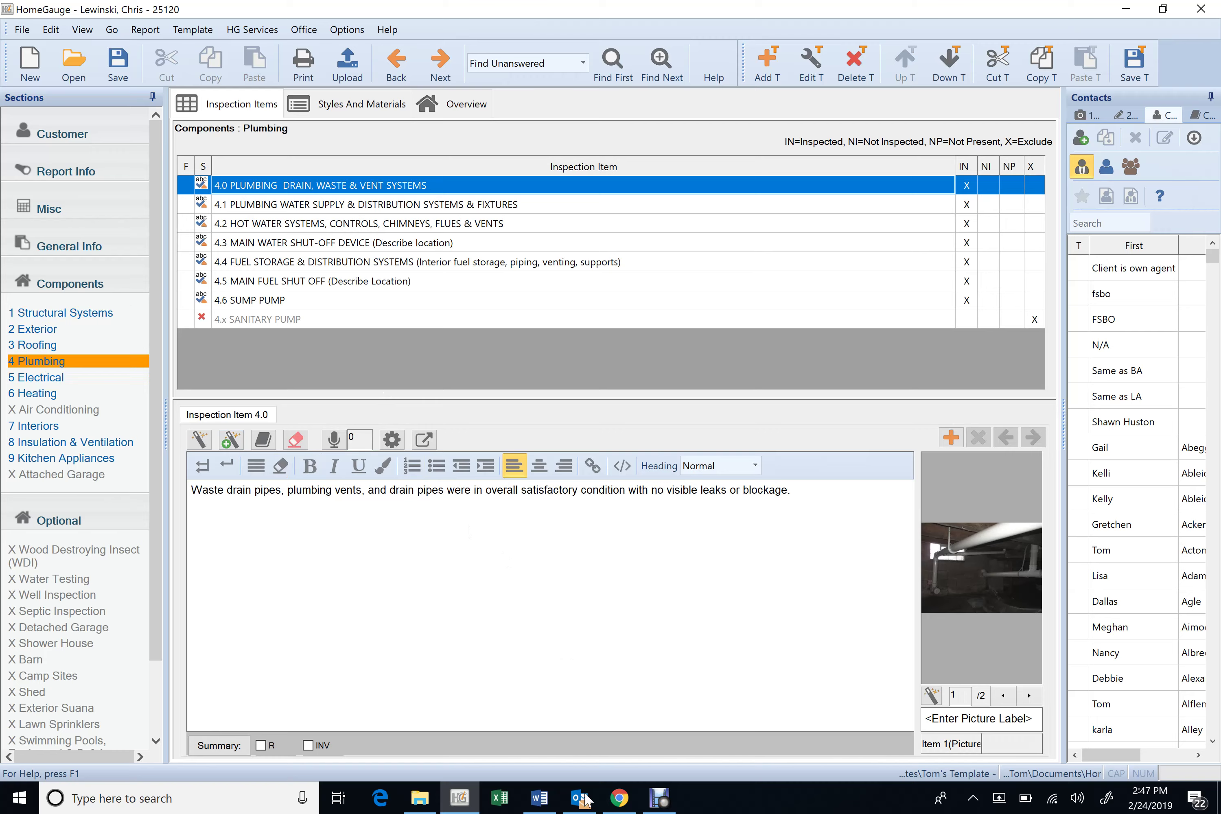
{"action": "left_click", "coordinate": [536, 807]}
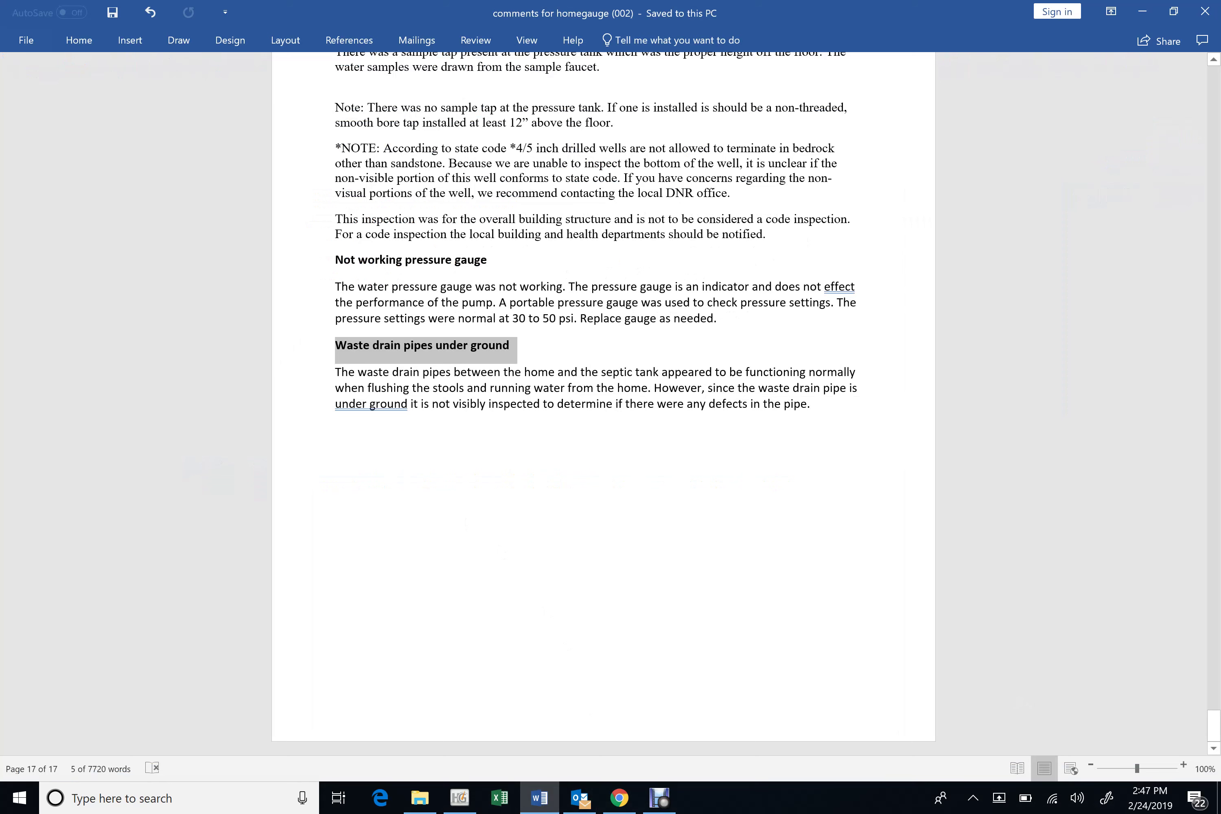
{"action": "left_click_drag", "start_coordinate": [335, 372], "coordinate": [818, 406]}
{"action": "key", "text": "ctrl+c"}
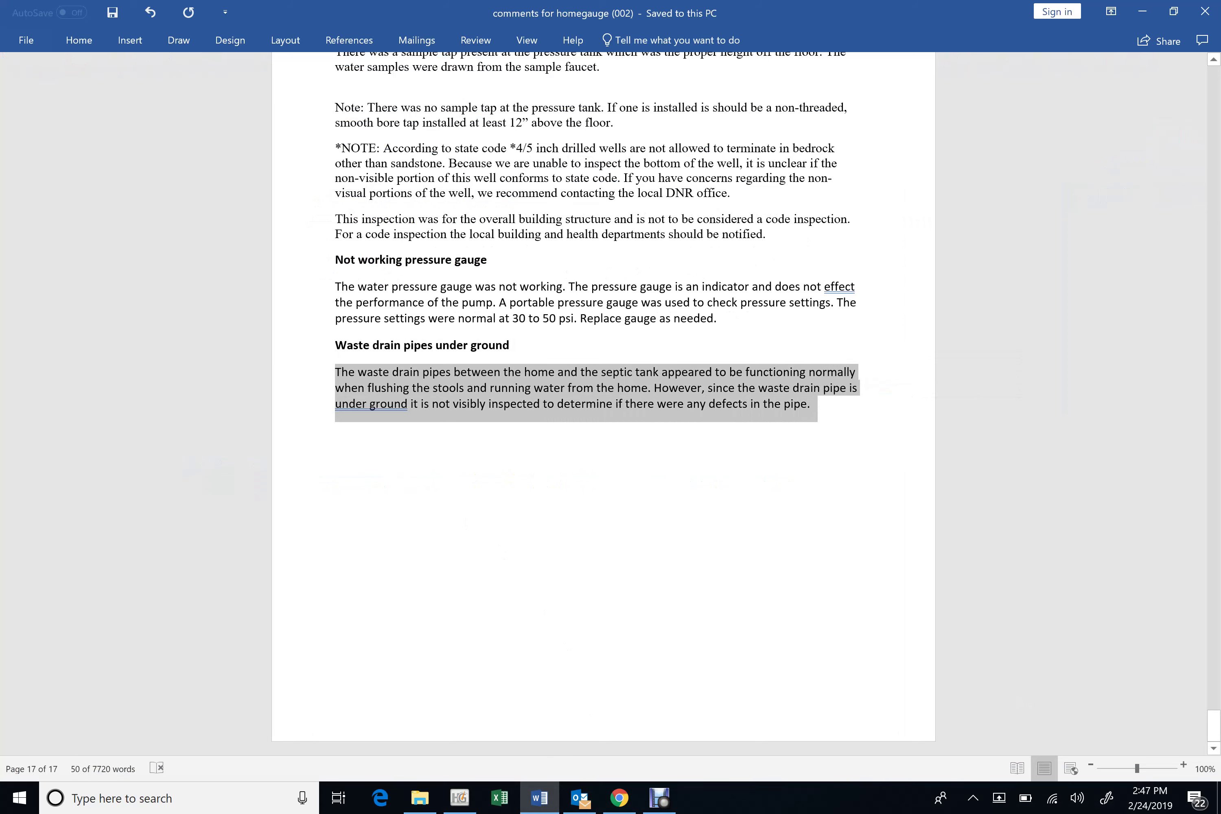
{"action": "left_click", "coordinate": [461, 800]}
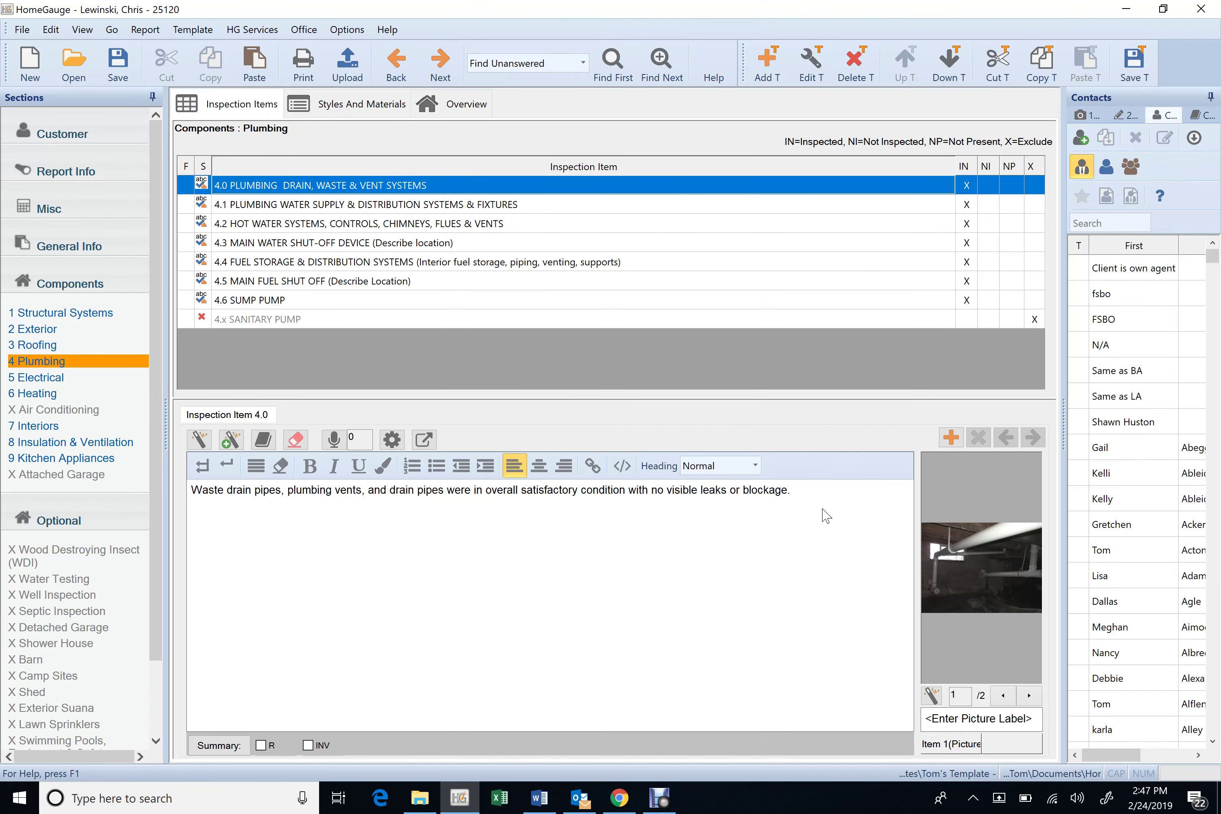
{"action": "key", "text": "ctrl+v"}
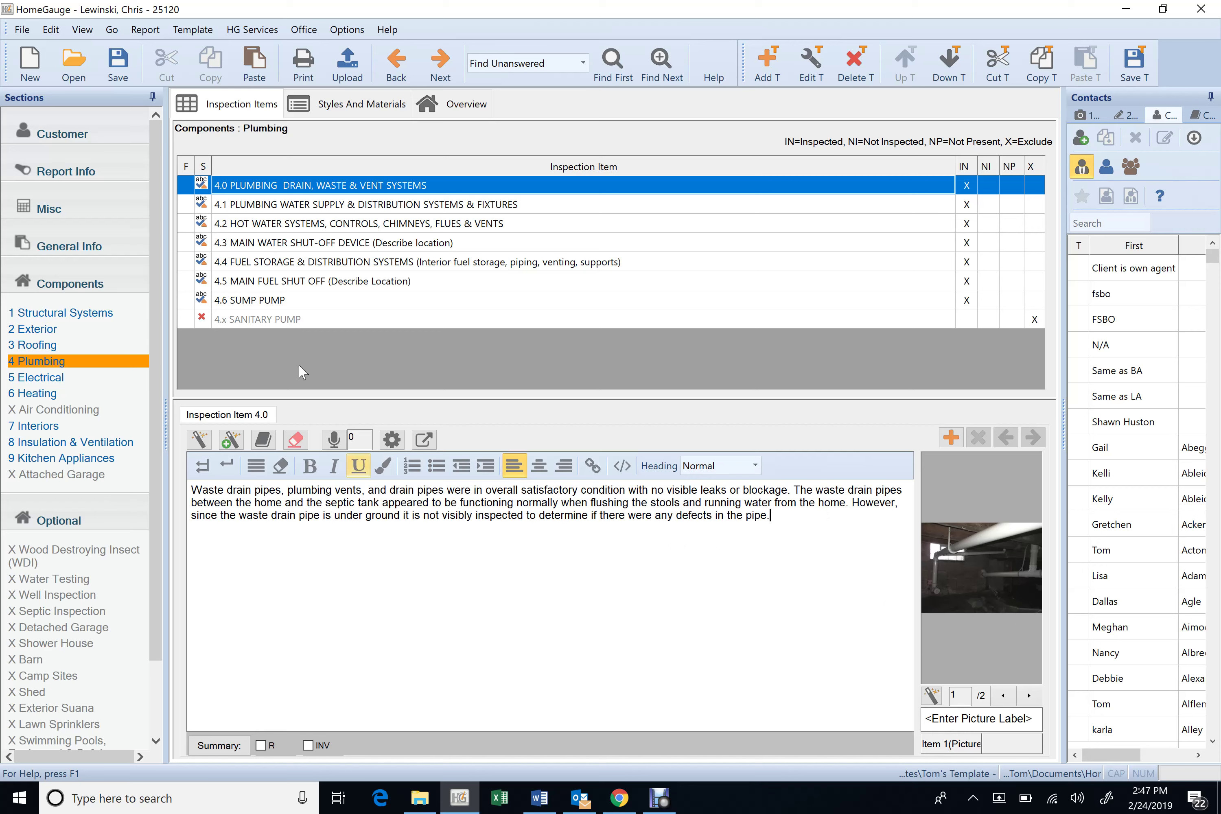
- Review the Plumbing comments for water supply, hot water, main water shut-off, fuel storage and main fuel shut-off
{"action": "left_click", "coordinate": [276, 210]}
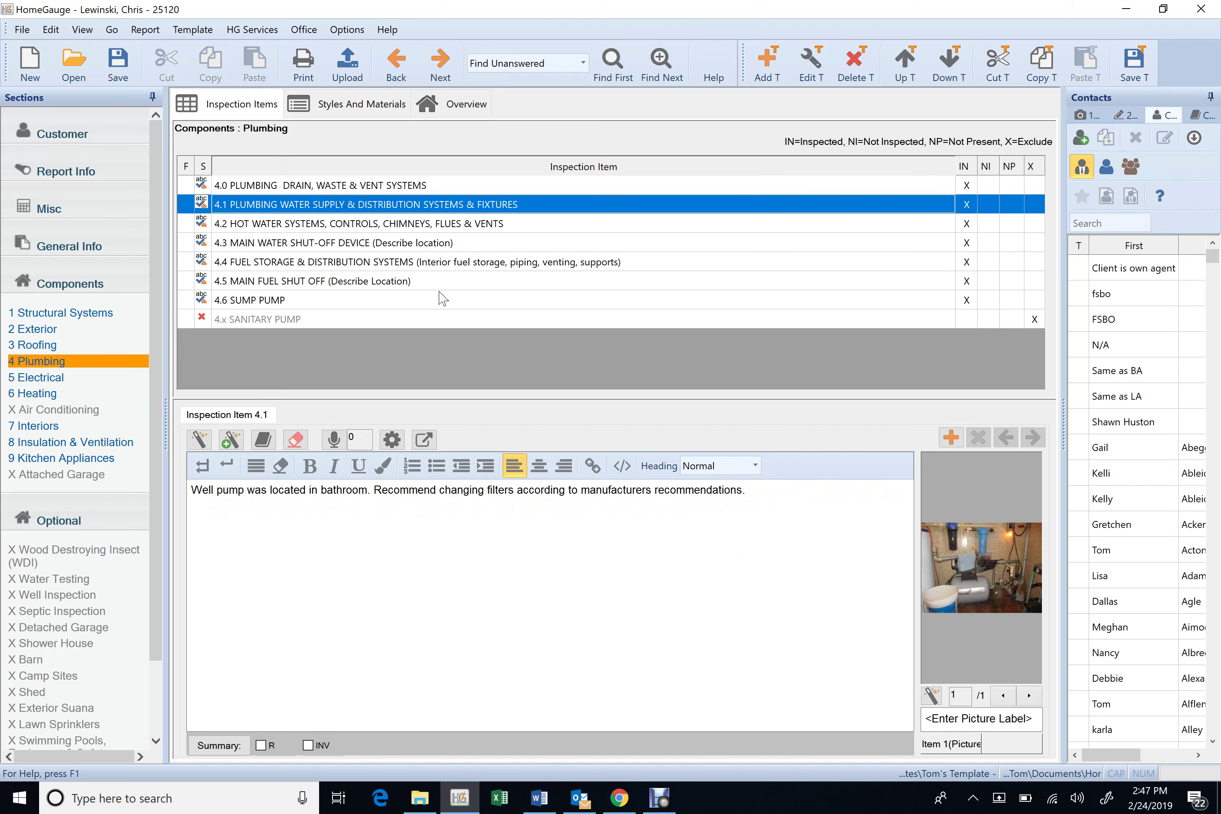
{"action": "left_click", "coordinate": [354, 227]}
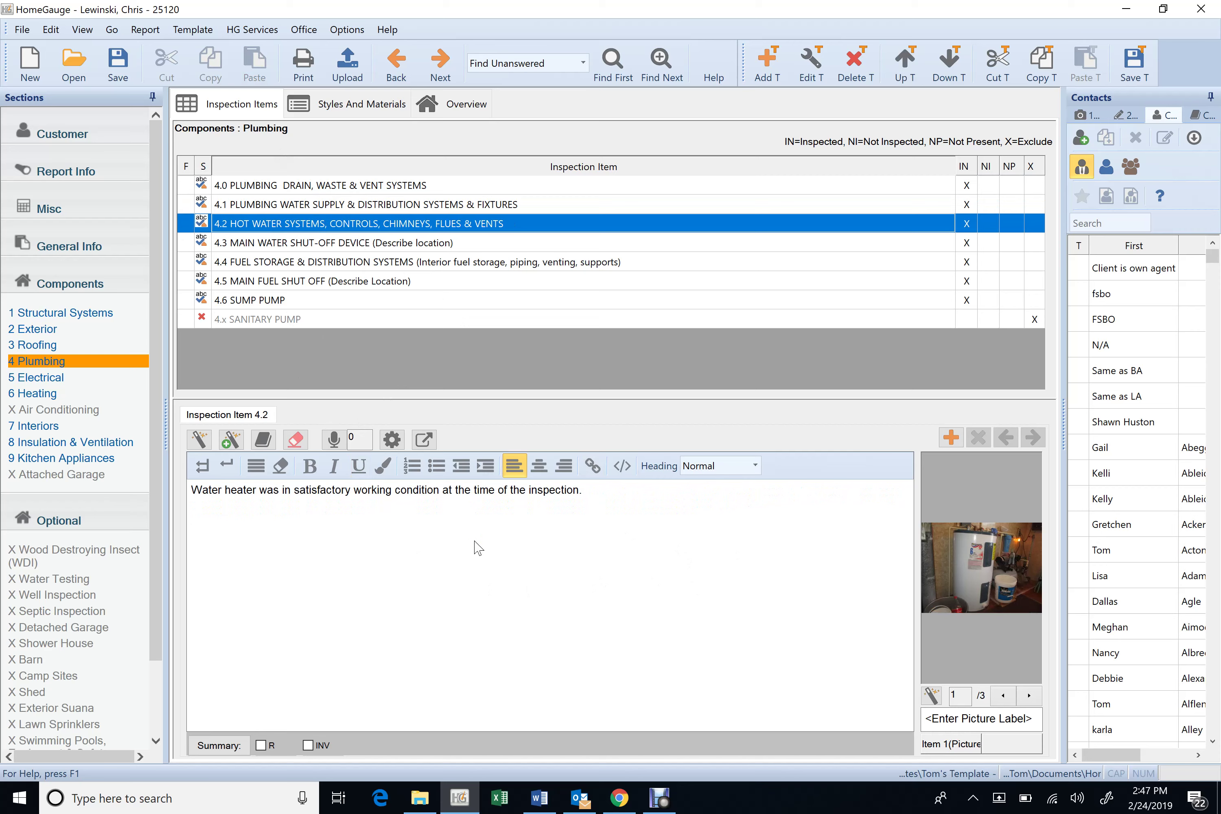
{"action": "left_click", "coordinate": [357, 300]}
{"action": "left_click", "coordinate": [340, 244]}
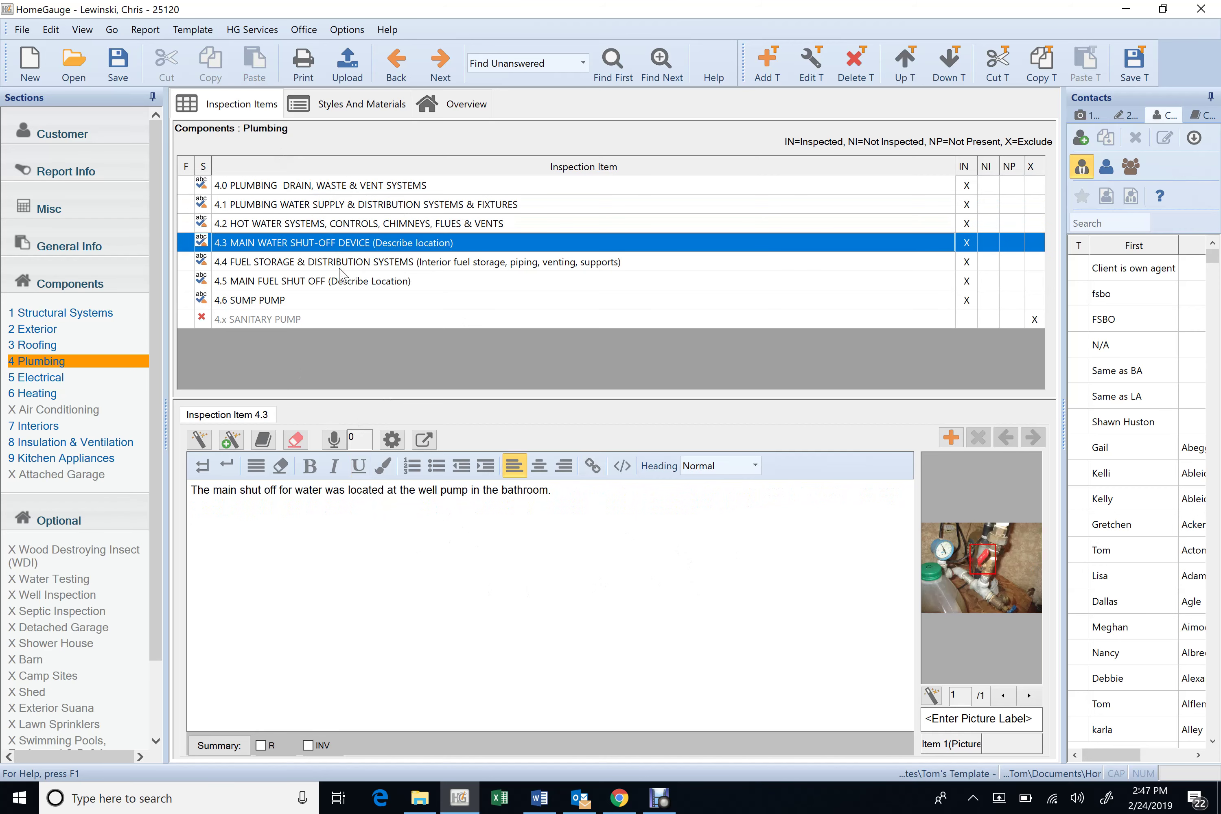
{"action": "left_click", "coordinate": [353, 262]}
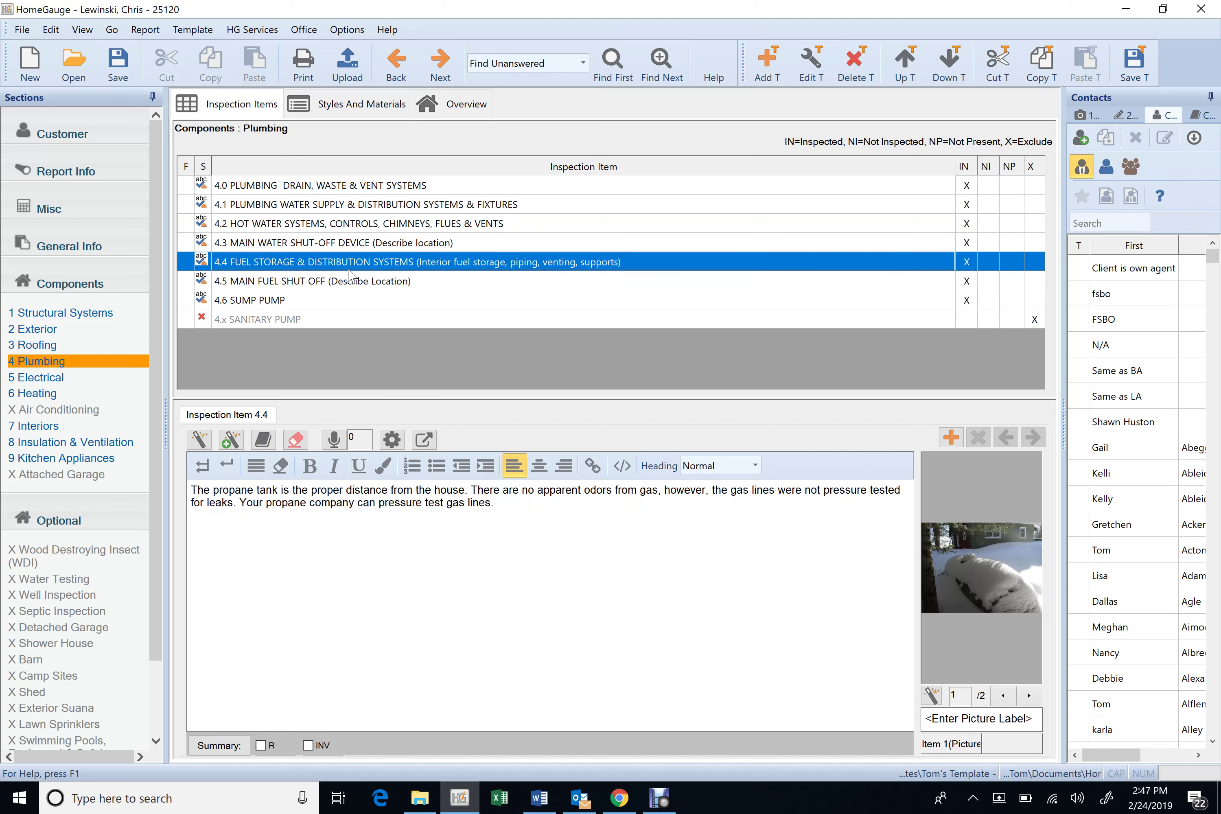
{"action": "left_click", "coordinate": [348, 286]}
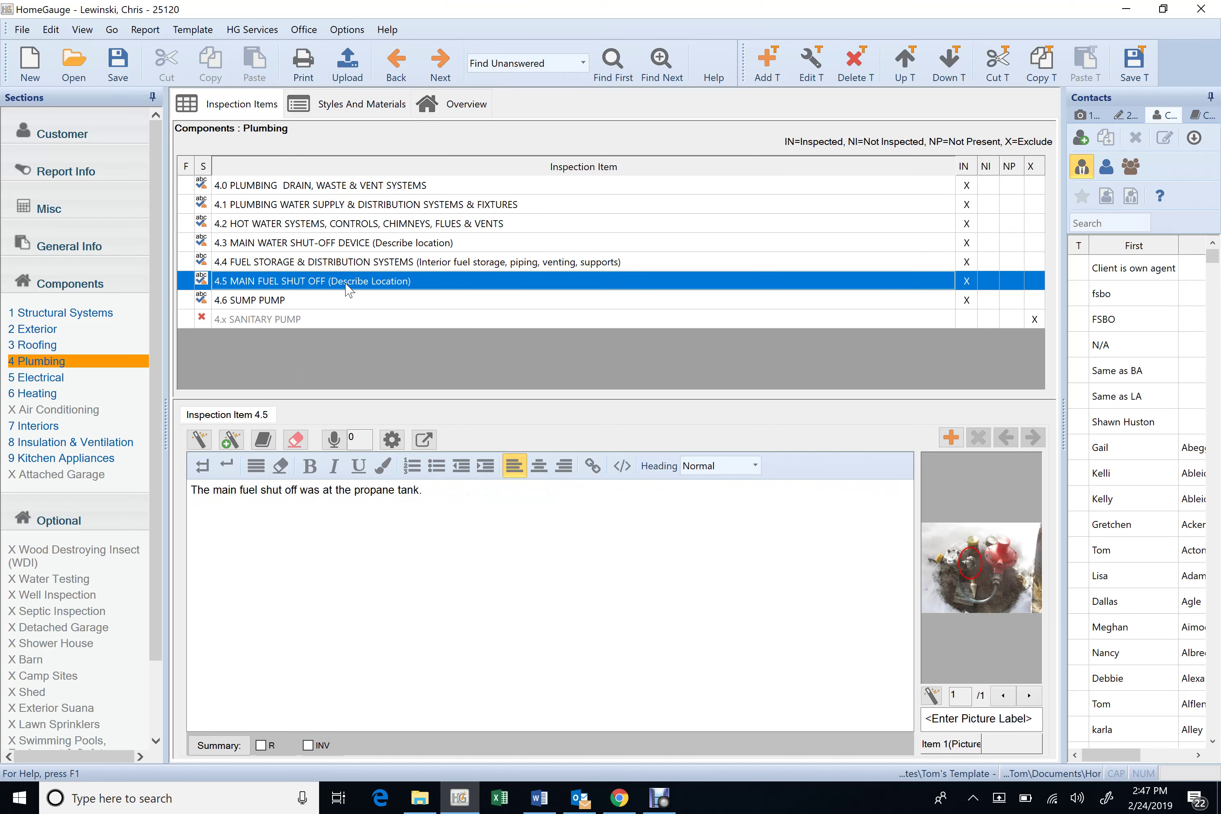
- Append the sentence "There was no cover over the sump pump." to the sump pump comment
{"action": "left_click", "coordinate": [340, 303]}
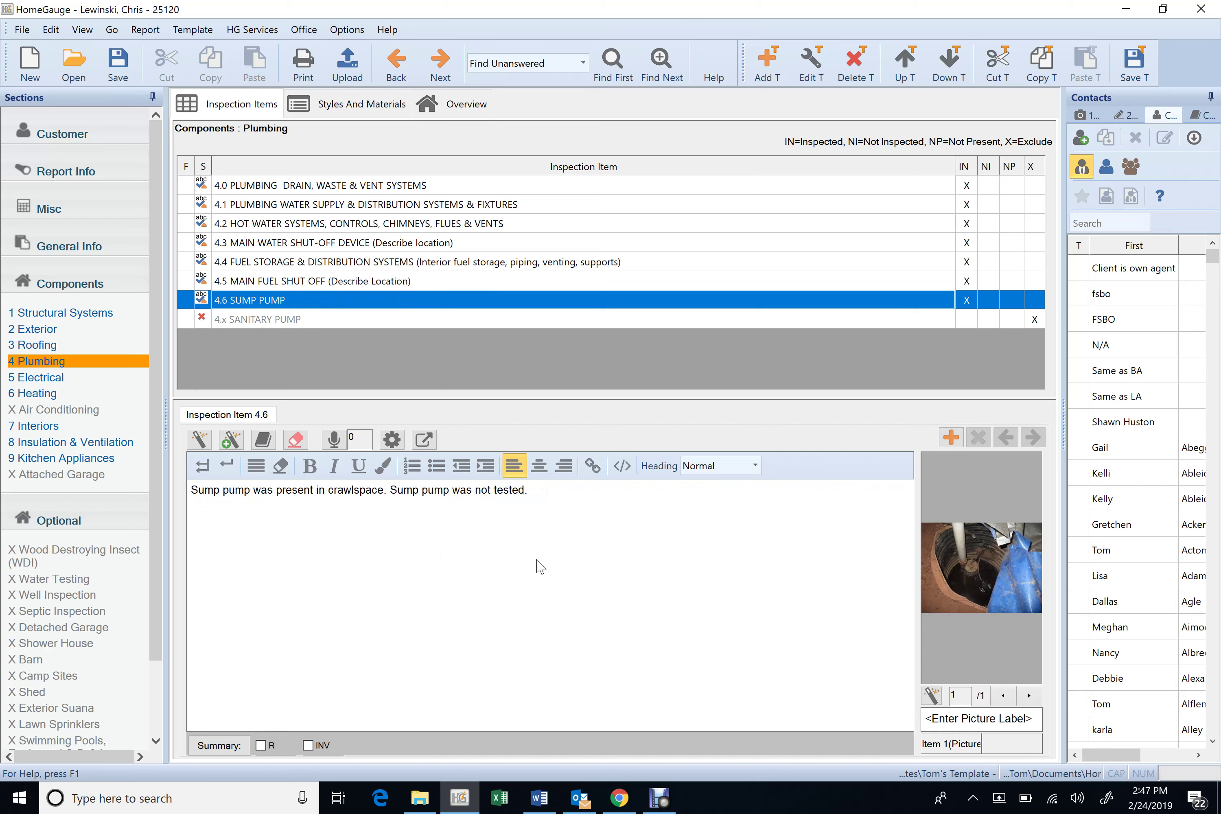
{"action": "left_click", "coordinate": [604, 543]}
{"action": "type", "text": "There was "}
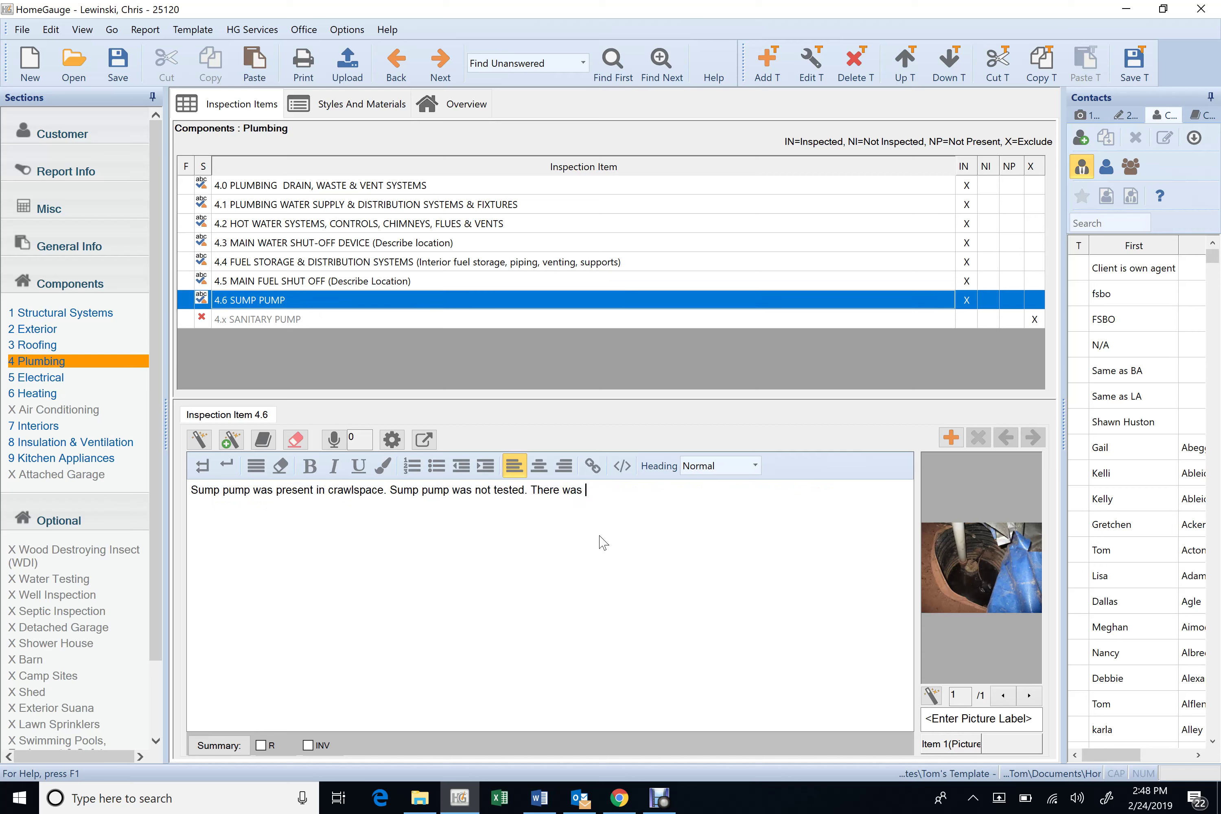
{"action": "type", "text": "no cover over the sump pump"}
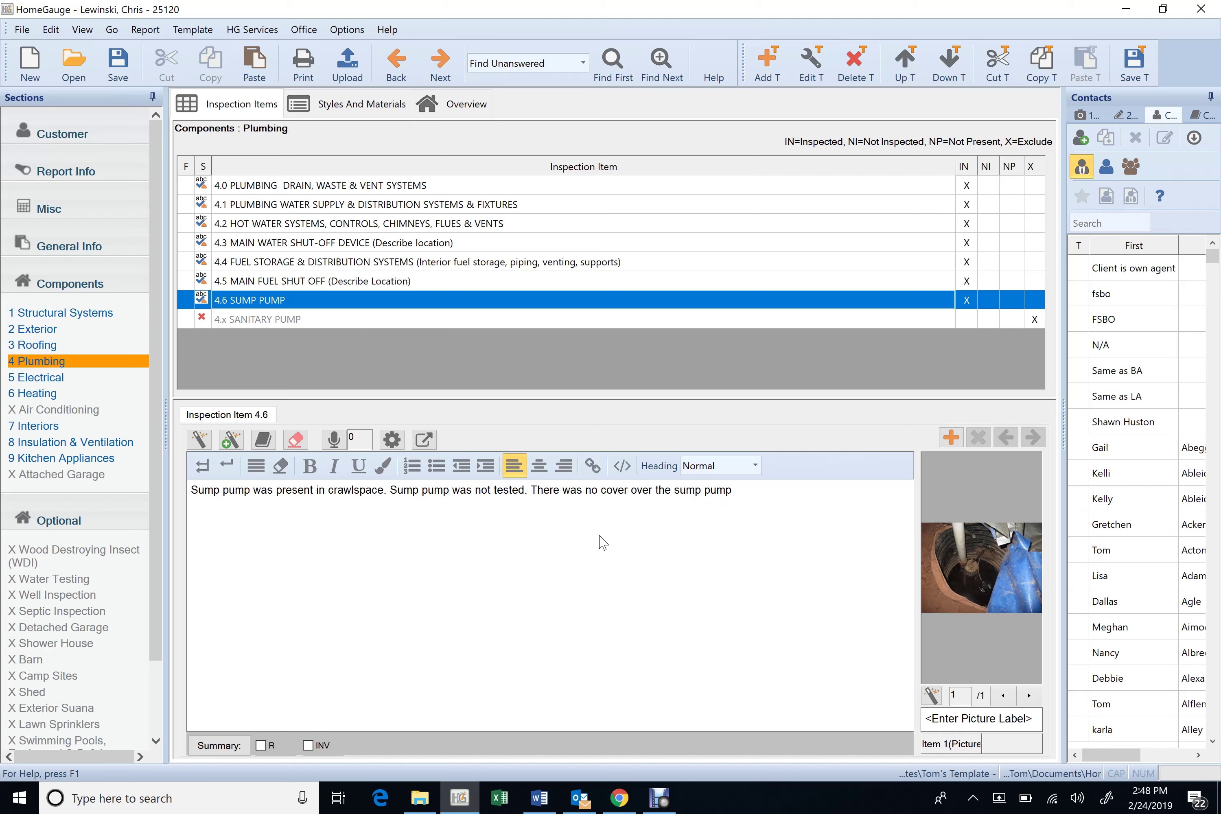
{"action": "type", "text": "."}
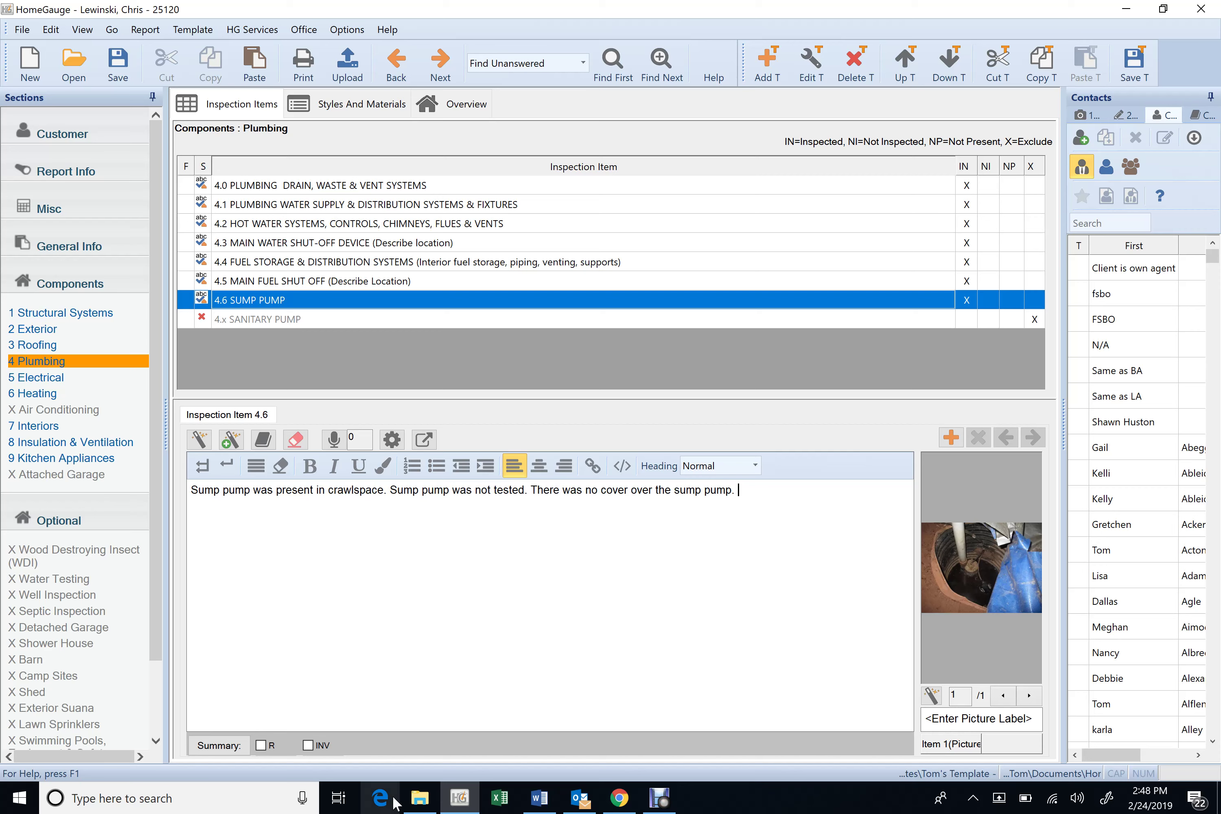
{"action": "left_click", "coordinate": [151, 33]}
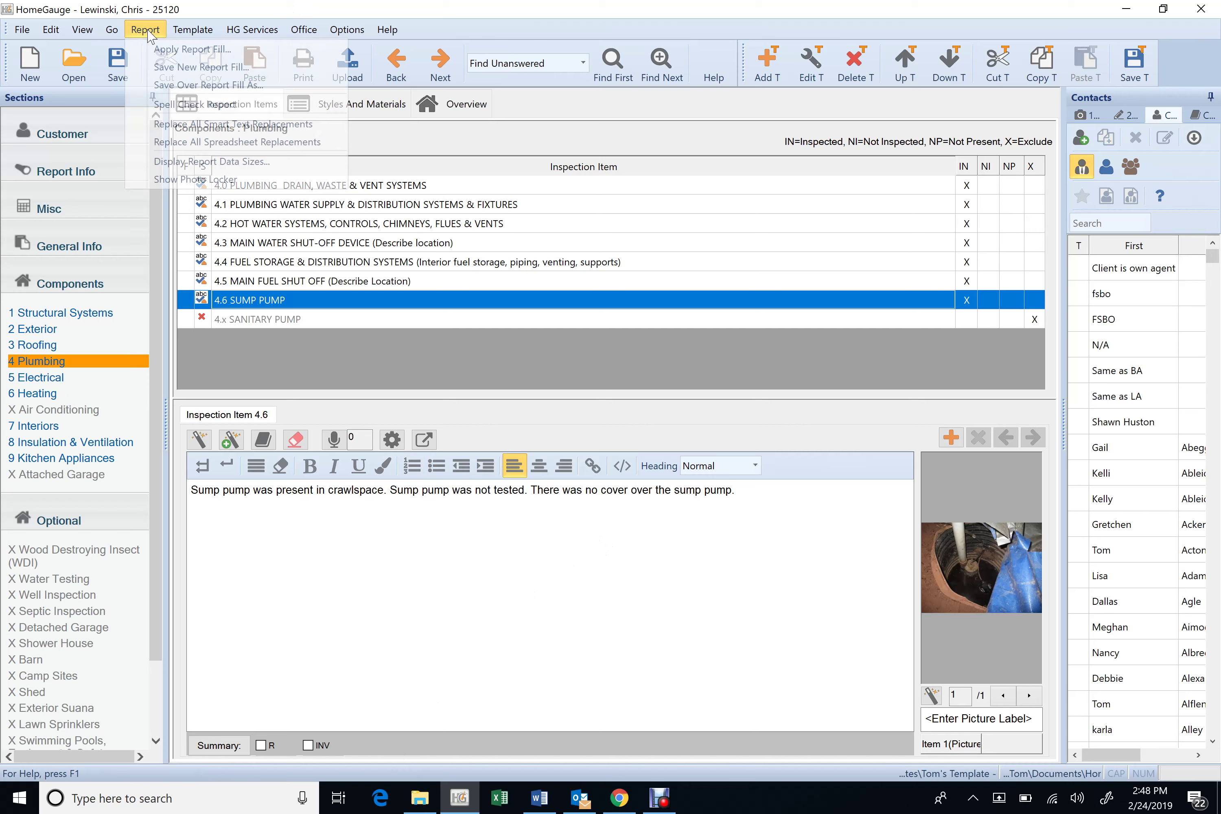
{"action": "left_click", "coordinate": [201, 185]}
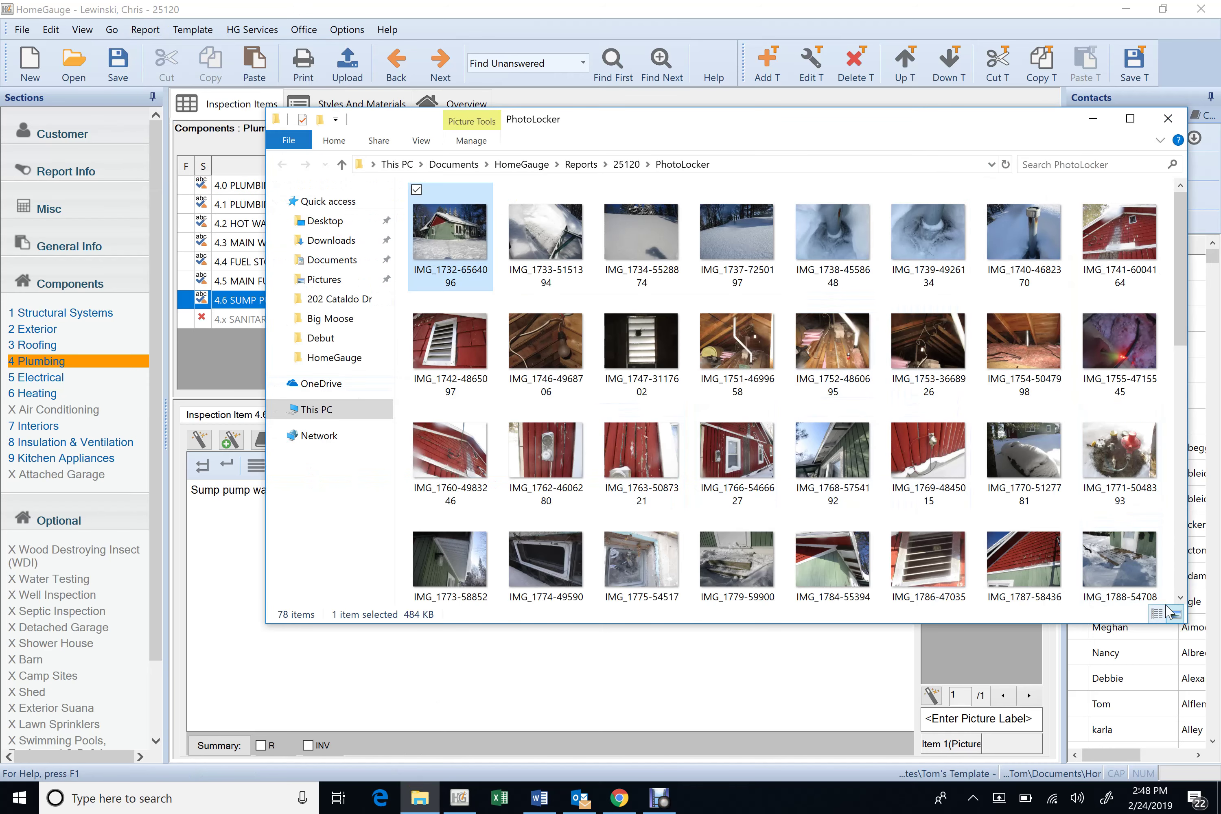
{"action": "left_click", "coordinate": [1181, 598]}
{"action": "scroll", "coordinate": [1181, 597], "scroll_direction": "down", "scroll_amount": 5}
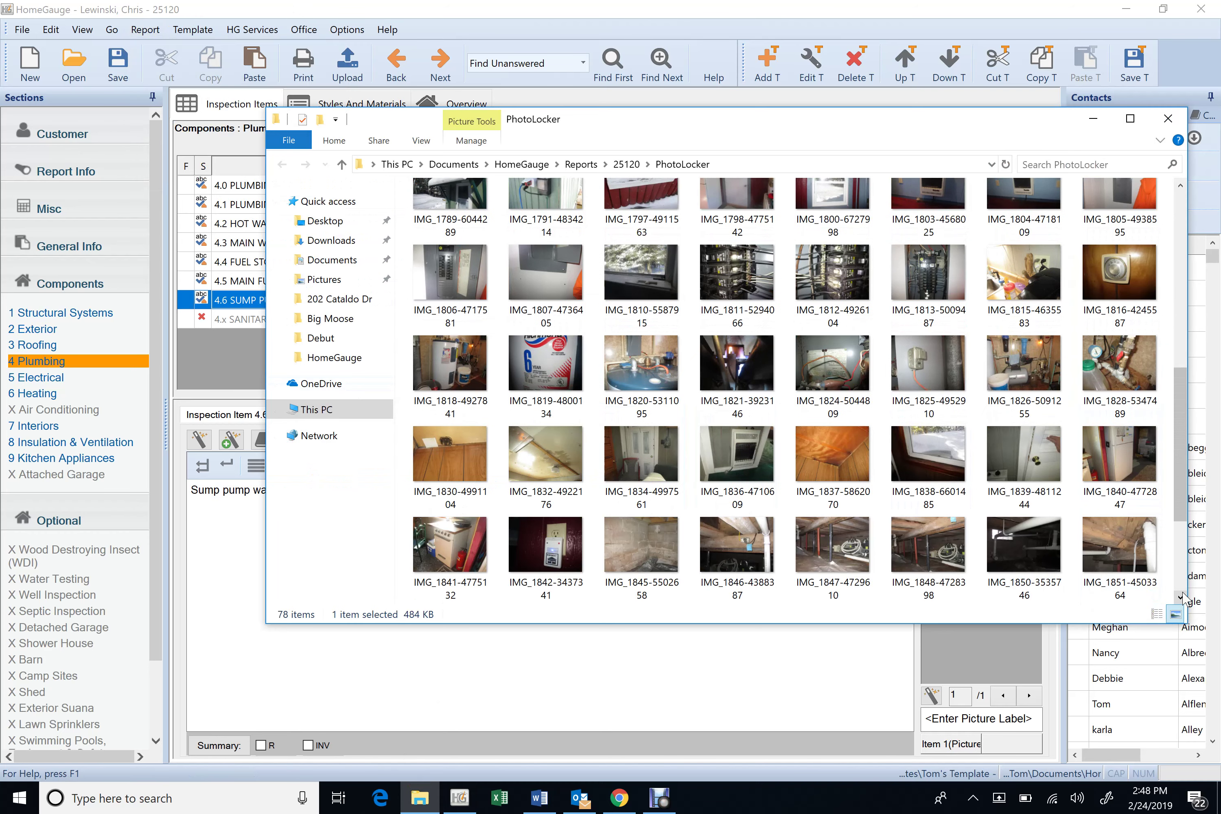
{"action": "scroll", "coordinate": [1181, 597], "scroll_direction": "down", "scroll_amount": 2}
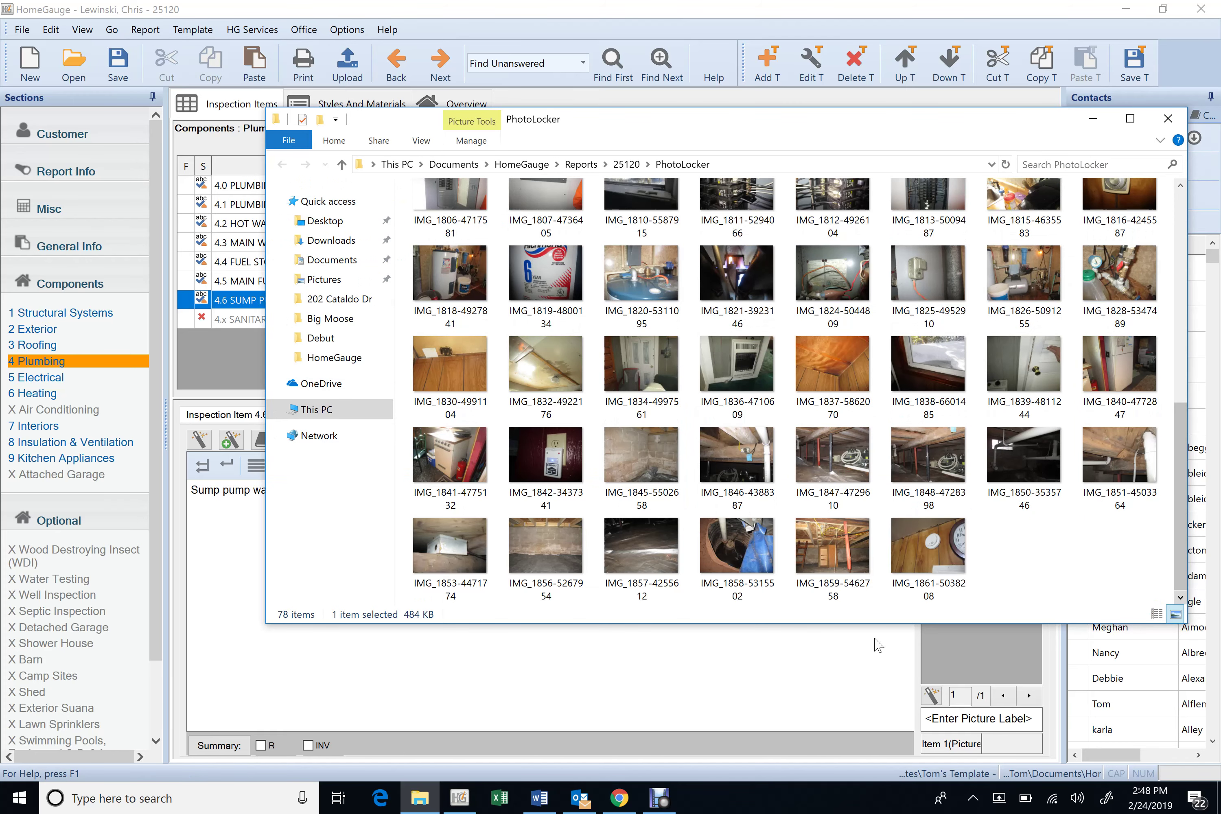
{"action": "left_click", "coordinate": [745, 561]}
{"action": "double_click", "coordinate": [743, 557]}
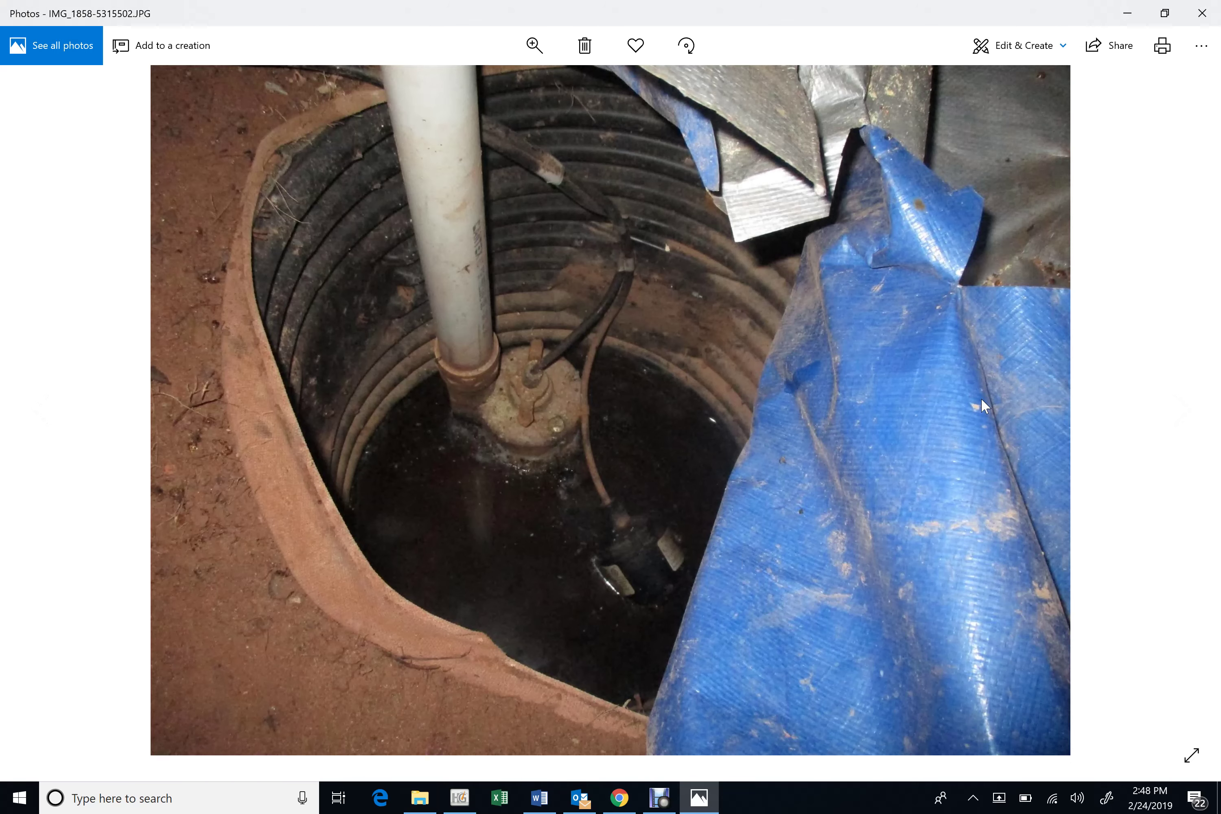
{"action": "left_click", "coordinate": [1203, 16]}
- Return to the report and append "It was not determined why some pump was present or needed." to the sump pump comment
{"action": "left_click", "coordinate": [611, 676]}
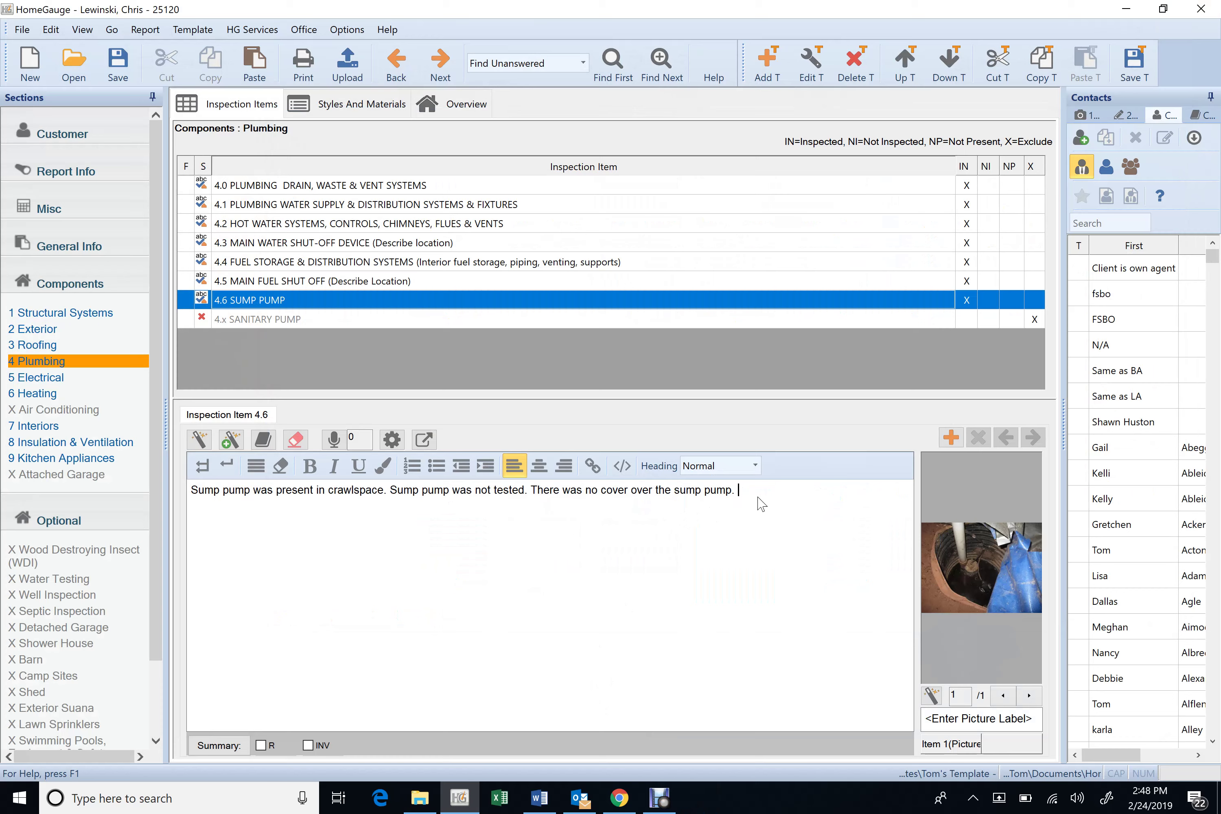
{"action": "type", "text": "t was not determined why some "}
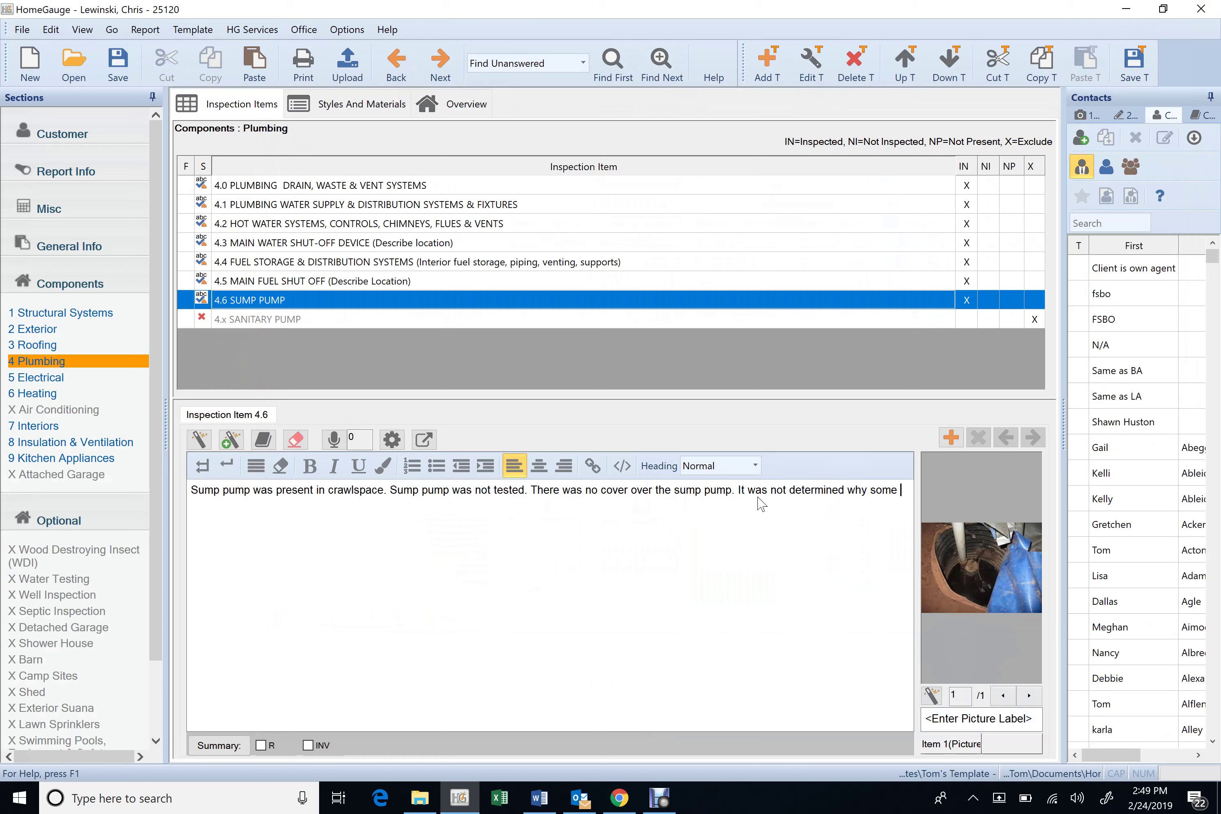
{"action": "type", "text": "pump was pre"}
{"action": "type", "text": "sent or dn"}
{"action": "key", "text": "BackSpace"}
{"action": "key", "text": "BackSpace"}
{"action": "type", "text": "needed."}
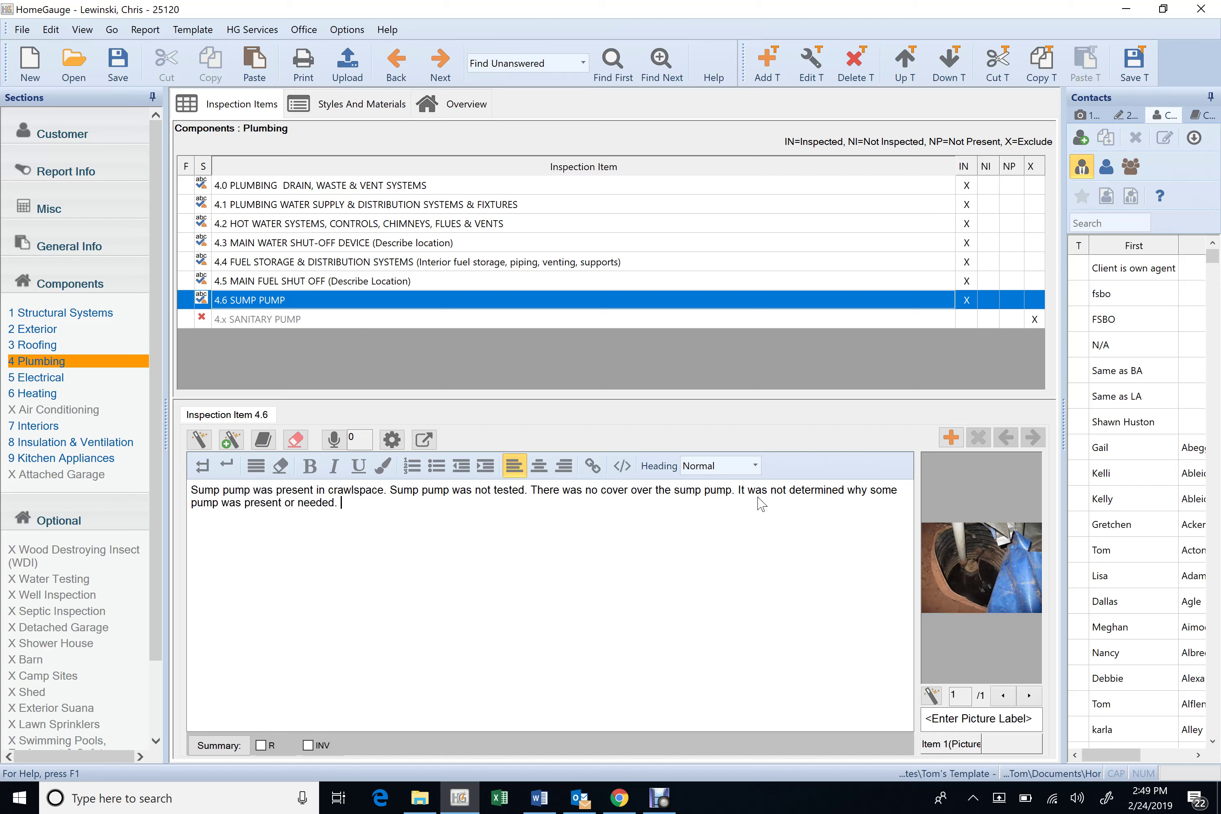
- Append "There was stagnant water at the bottom of the sump liner" to the sump pump comment
{"action": "type", "text": "There was"}
{"action": "type", "text": "stagnant water at teh"}
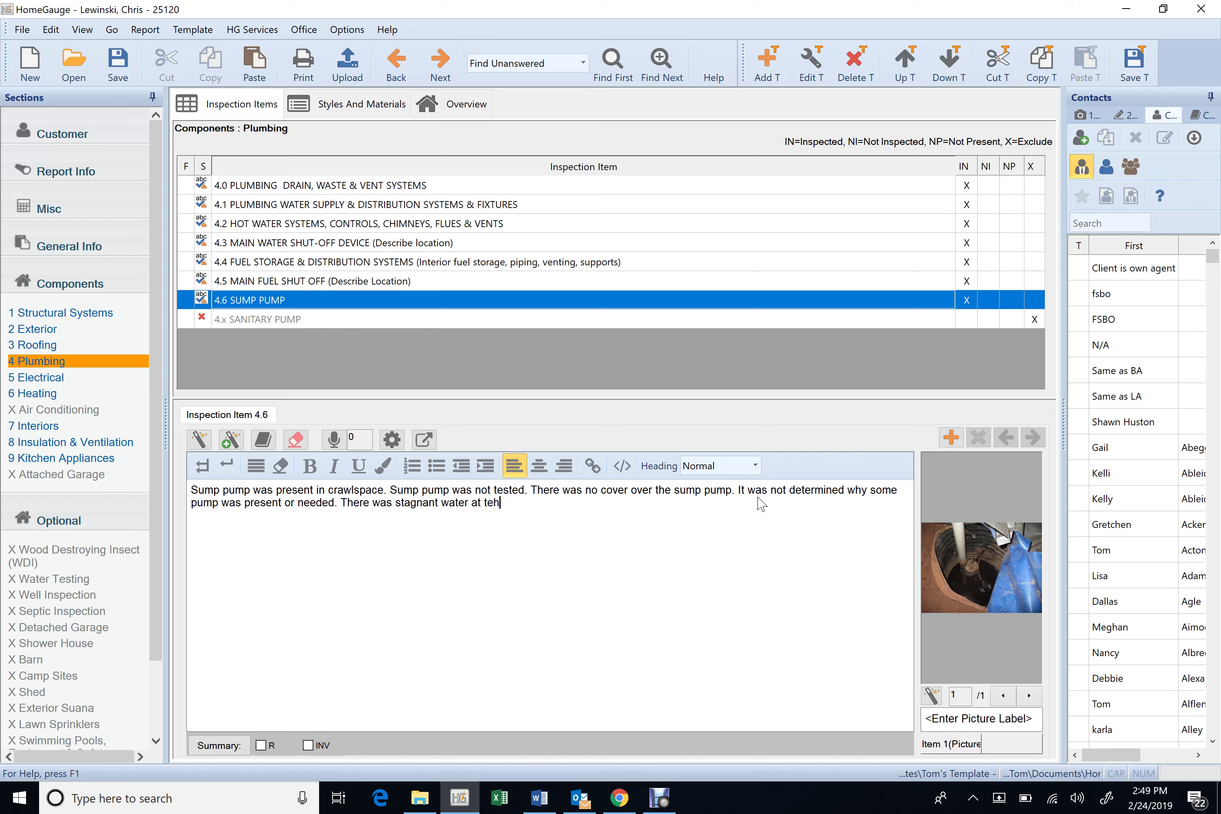
{"action": "key", "text": "BackSpace"}
{"action": "key", "text": "BackSpace"}
{"action": "key", "text": "BackSpace"}
{"action": "type", "text": "the bottom of the sump liner"}
- Review the Electrical section's comments and photos for items 5.0 through 5.5, including the second comments of 5.0 and 5.5
{"action": "left_click", "coordinate": [56, 379]}
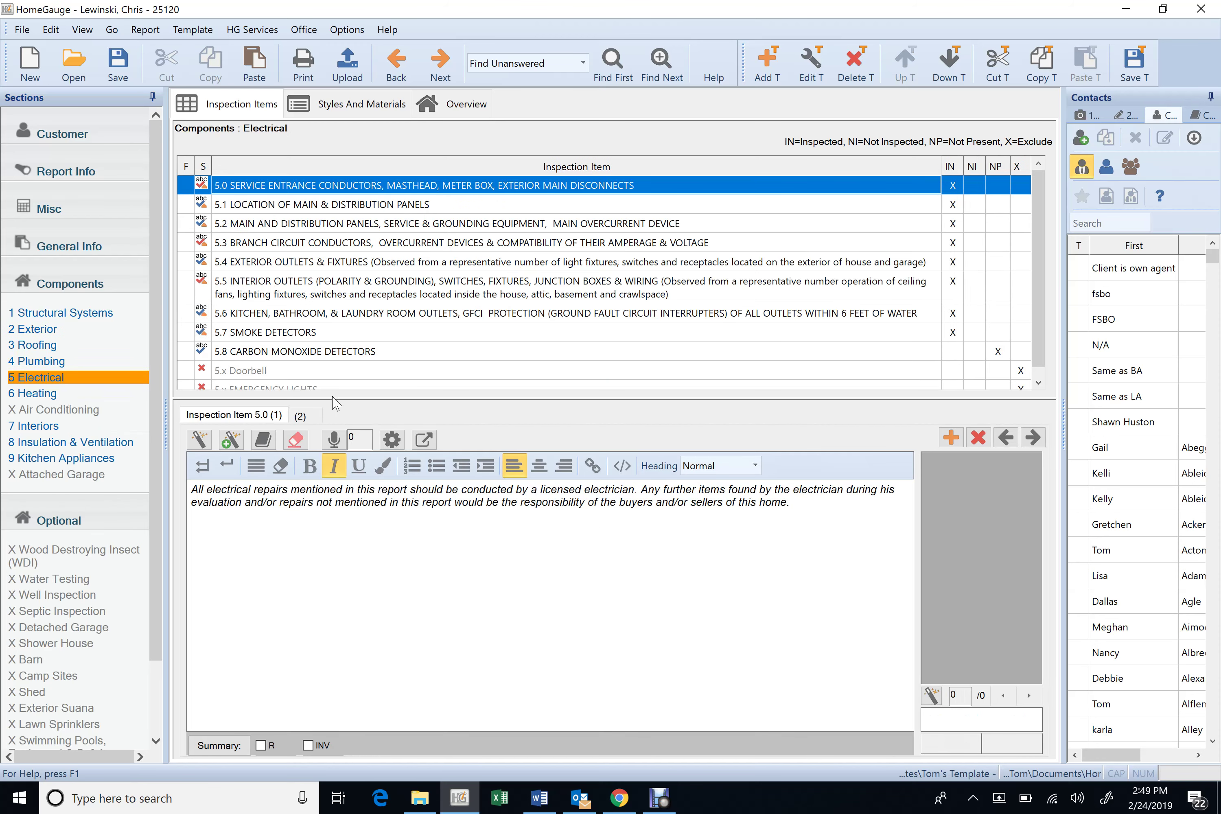
{"action": "left_click", "coordinate": [300, 416]}
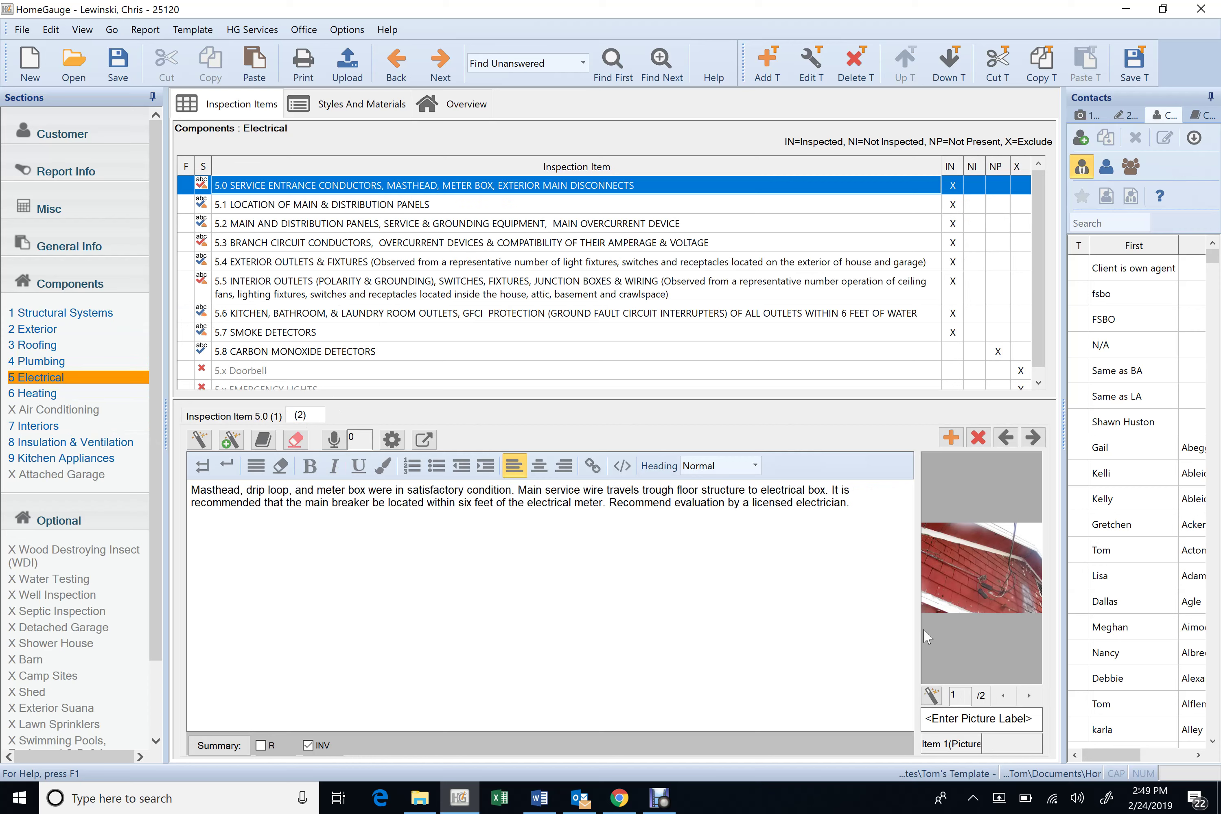
{"action": "left_click", "coordinate": [1036, 695]}
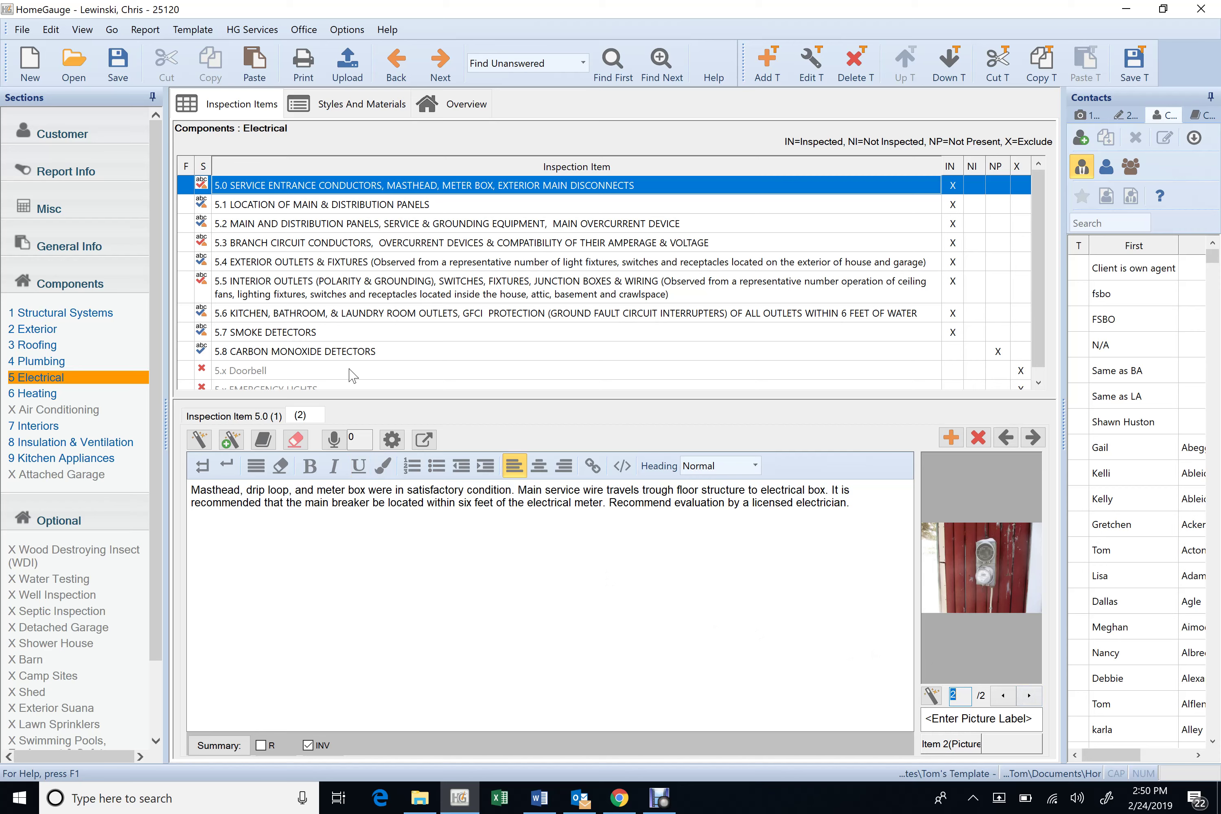
{"action": "left_click", "coordinate": [374, 207]}
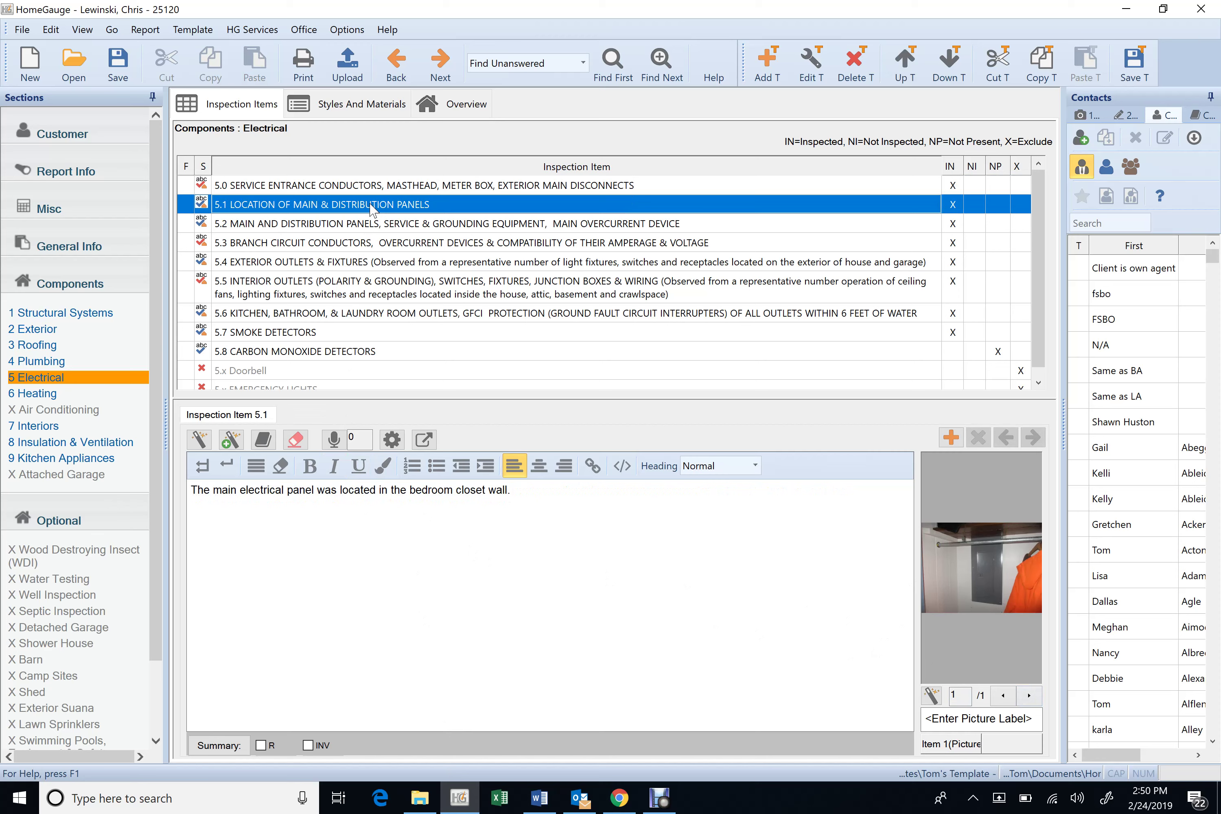
{"action": "left_click", "coordinate": [370, 226]}
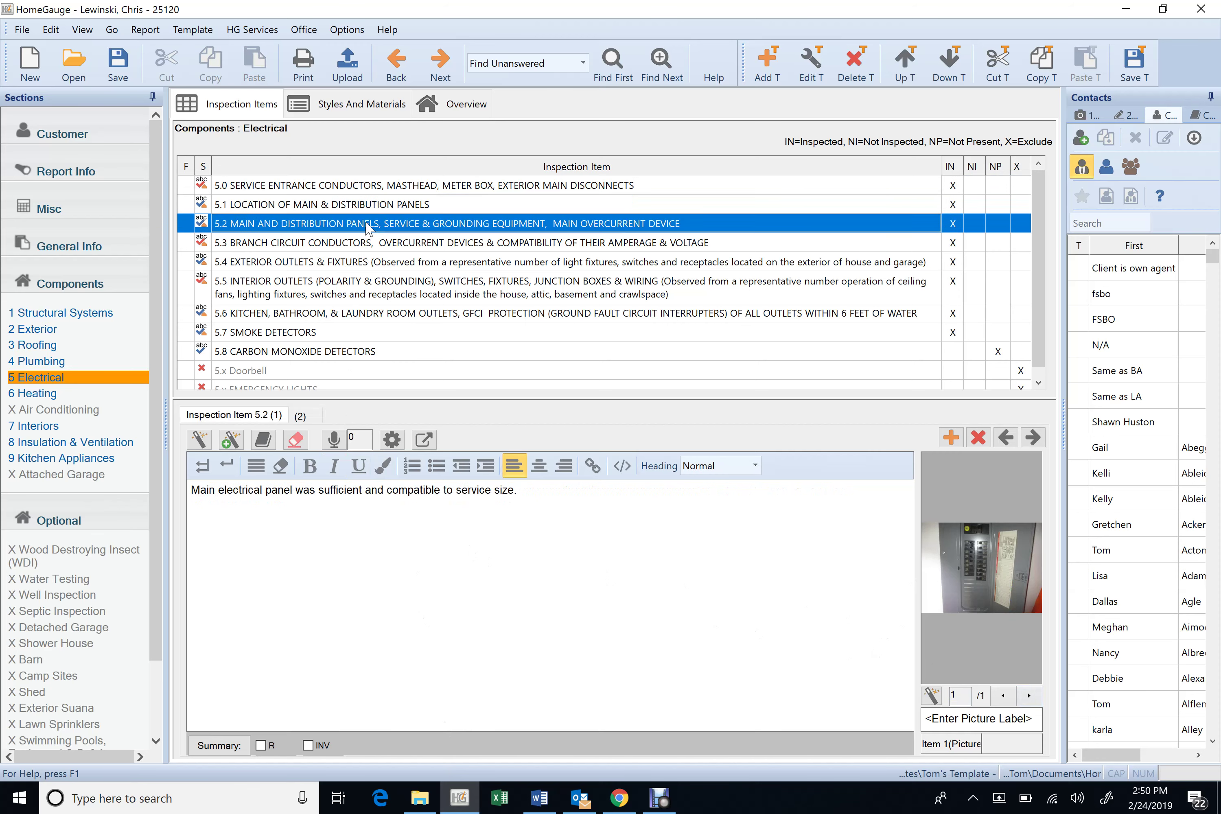
{"action": "left_click", "coordinate": [363, 262]}
{"action": "left_click", "coordinate": [370, 244]}
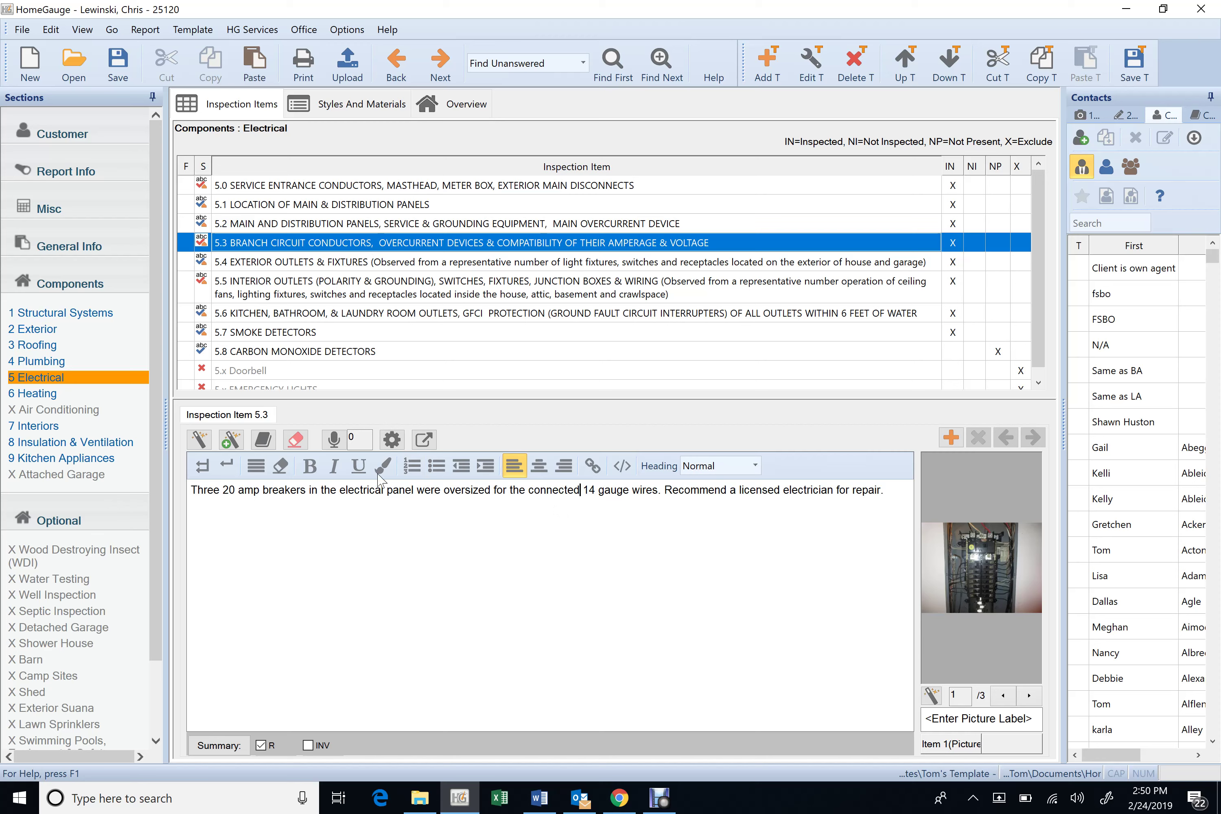
{"action": "left_click", "coordinate": [290, 266]}
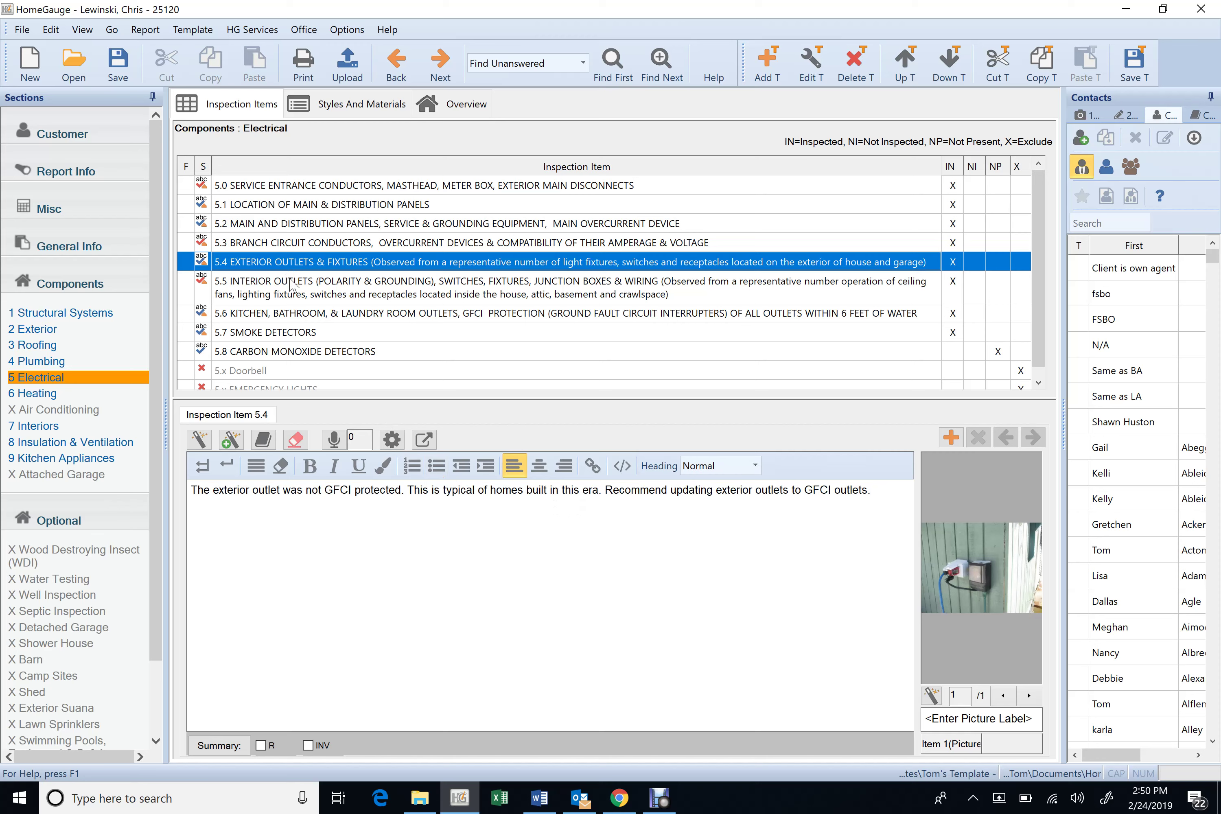
{"action": "left_click", "coordinate": [292, 285]}
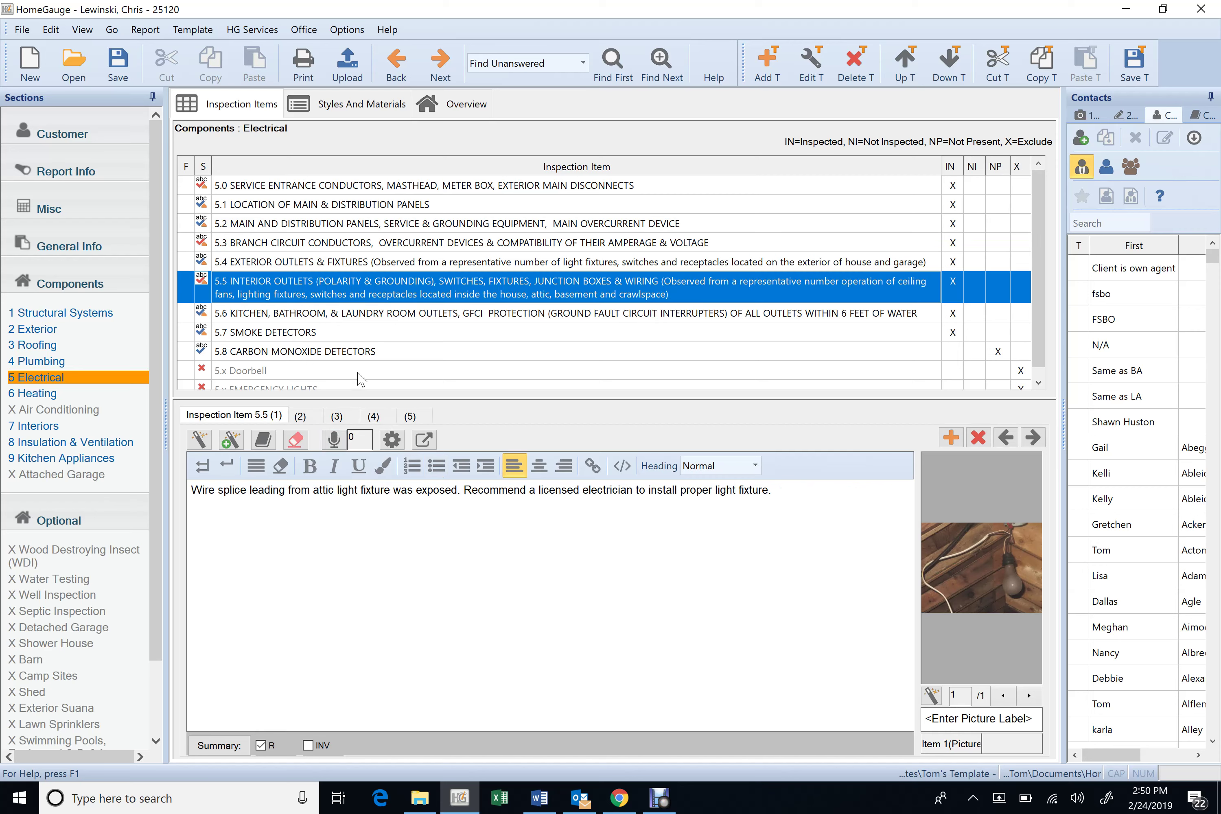
{"action": "left_click", "coordinate": [302, 418]}
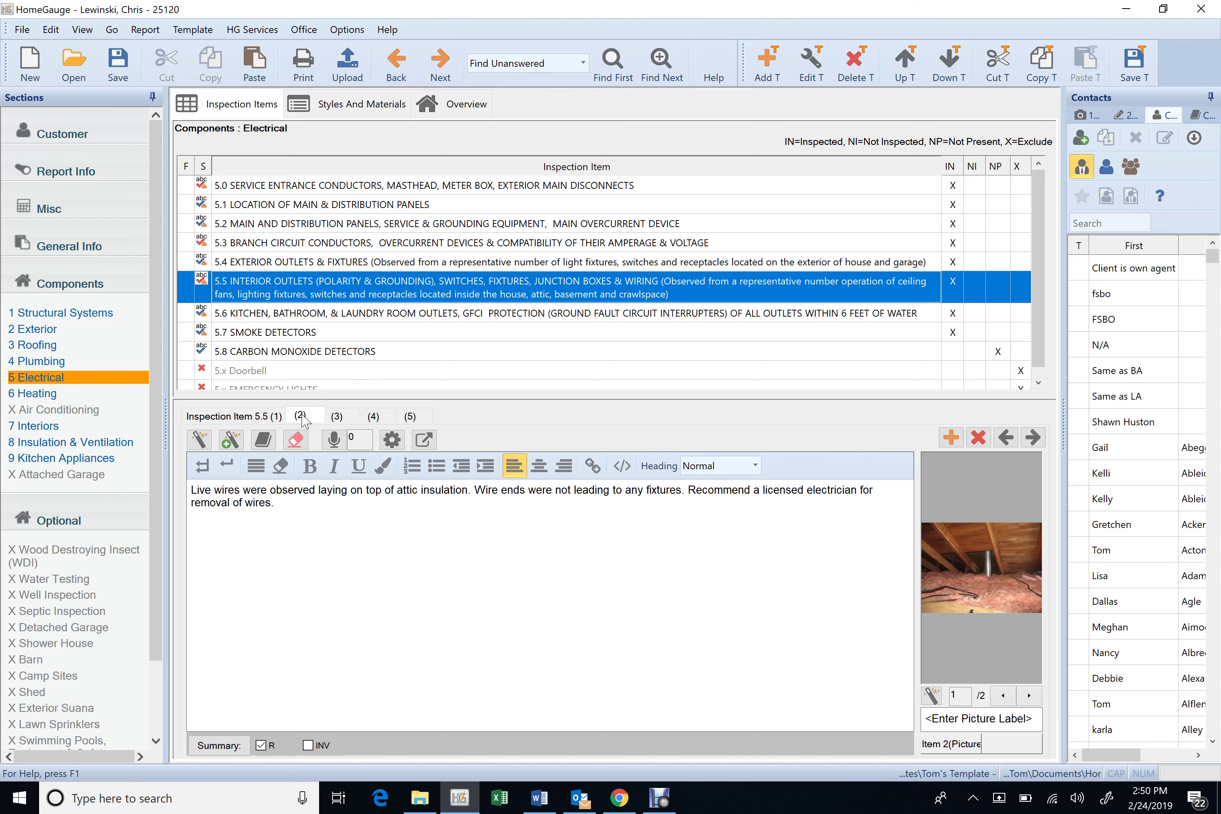
{"action": "left_click", "coordinate": [298, 188]}
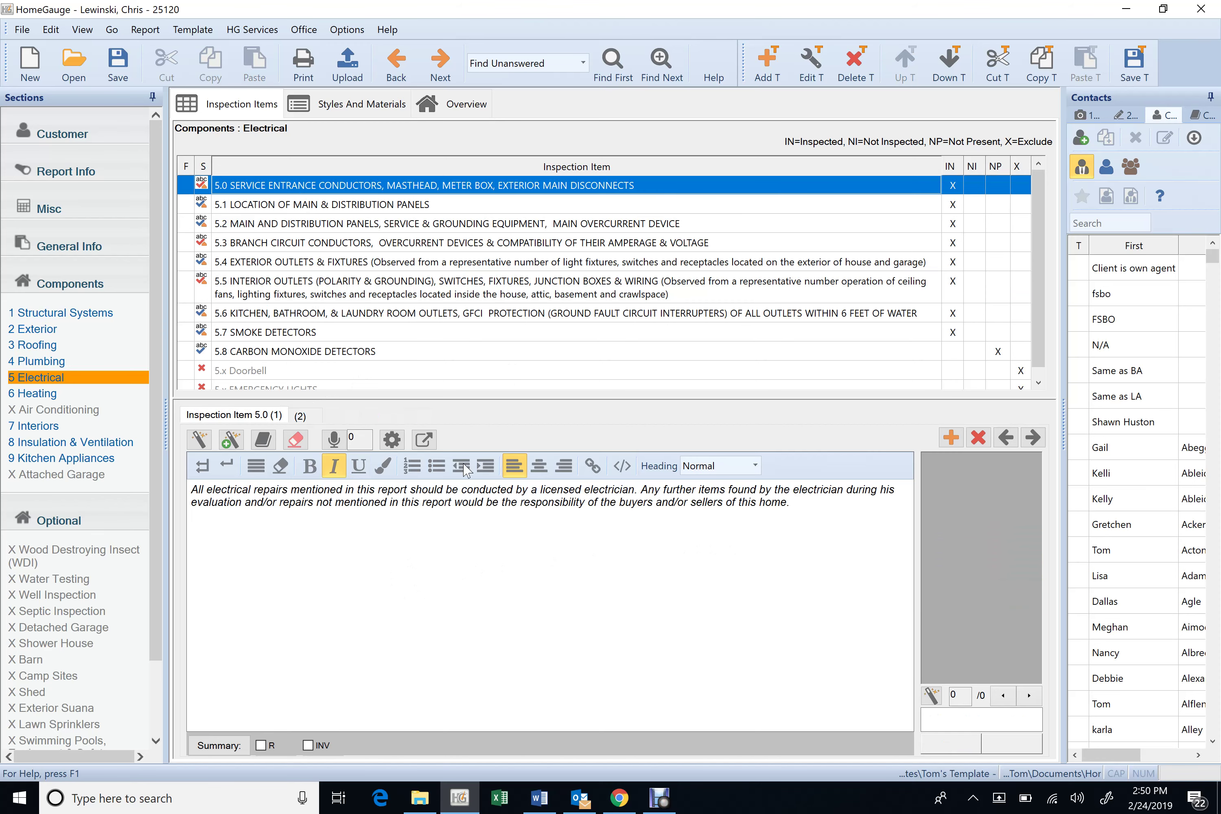
{"action": "left_click", "coordinate": [304, 418]}
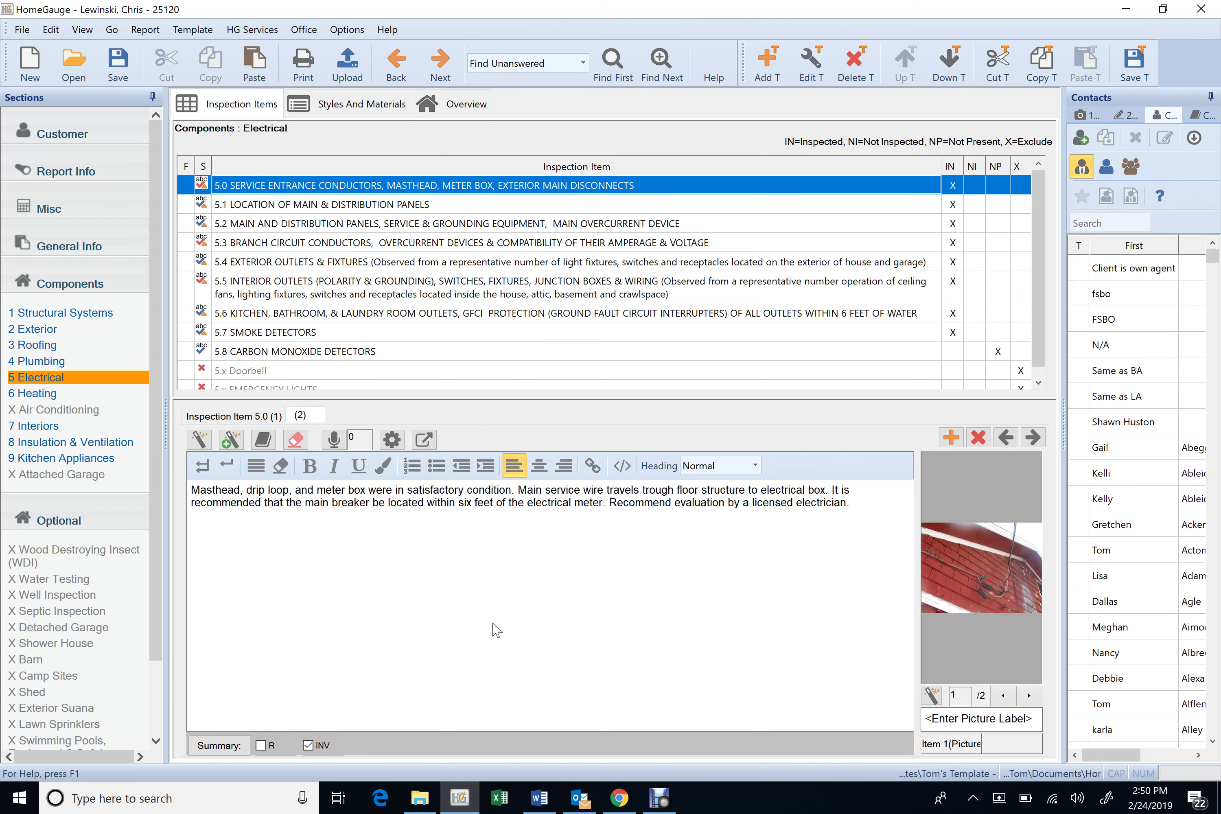
{"action": "left_click", "coordinate": [421, 799]}
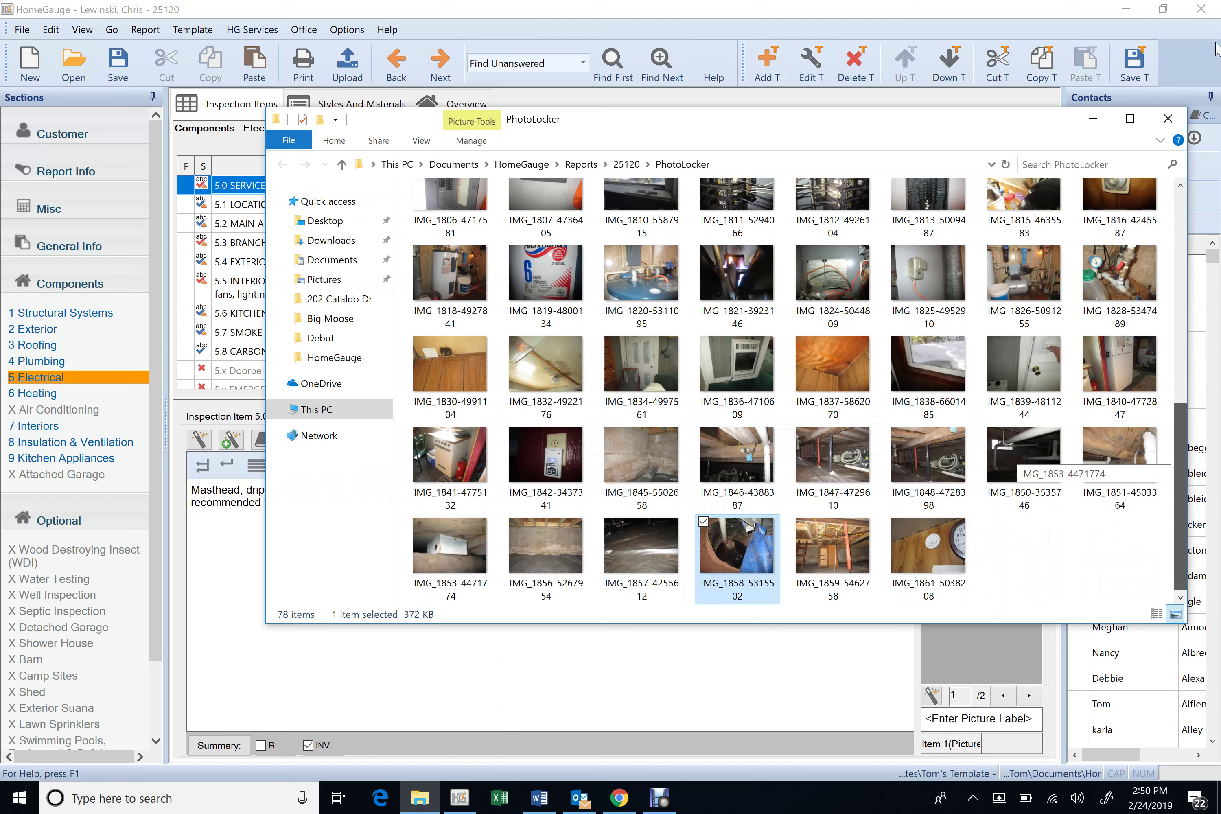
{"action": "scroll", "coordinate": [1173, 205], "scroll_direction": "up", "scroll_amount": 5}
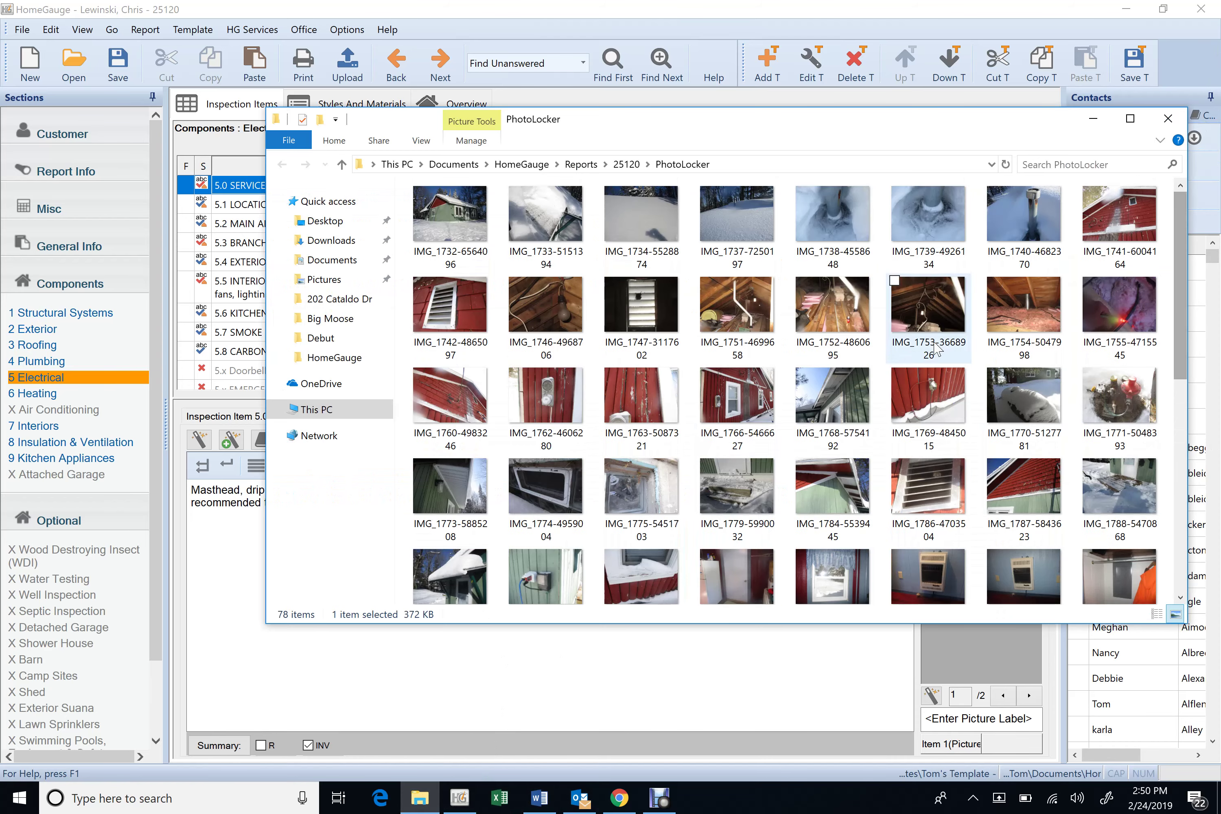
{"action": "double_click", "coordinate": [648, 405]}
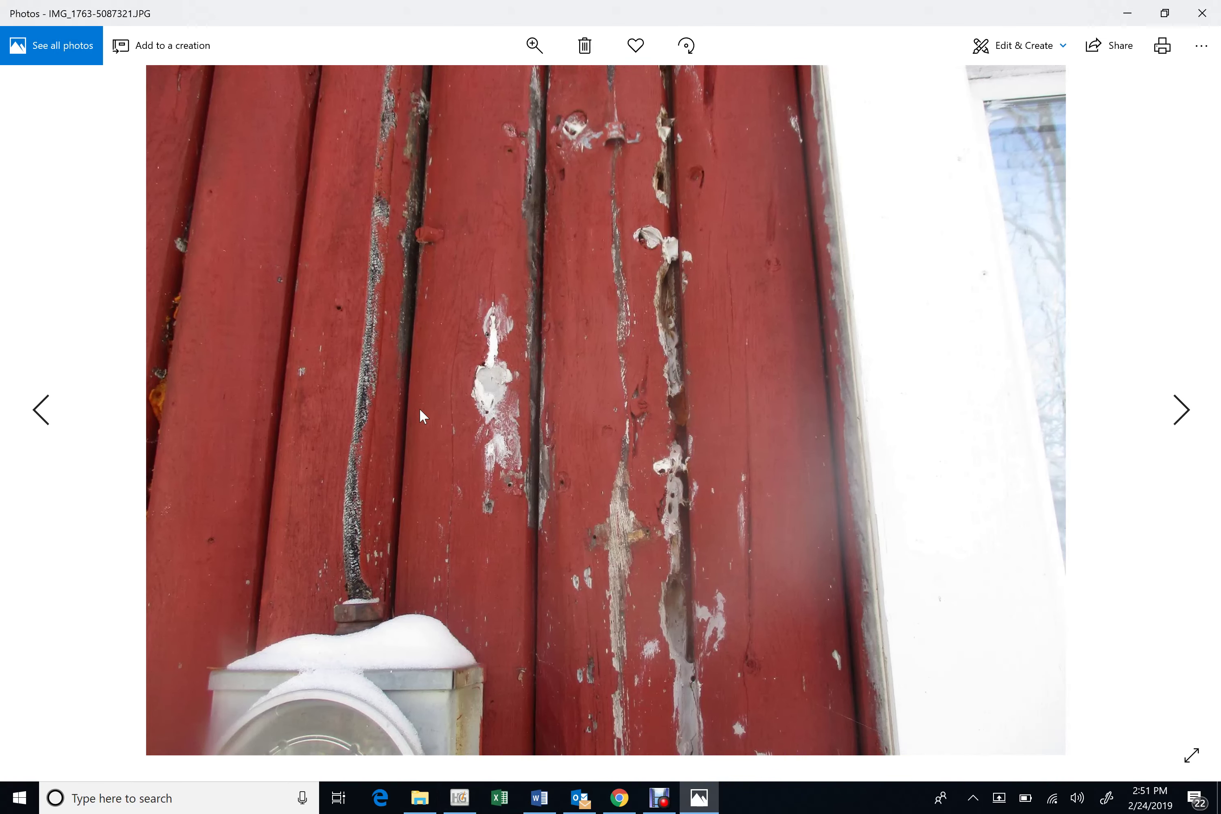
{"action": "left_click", "coordinate": [537, 54]}
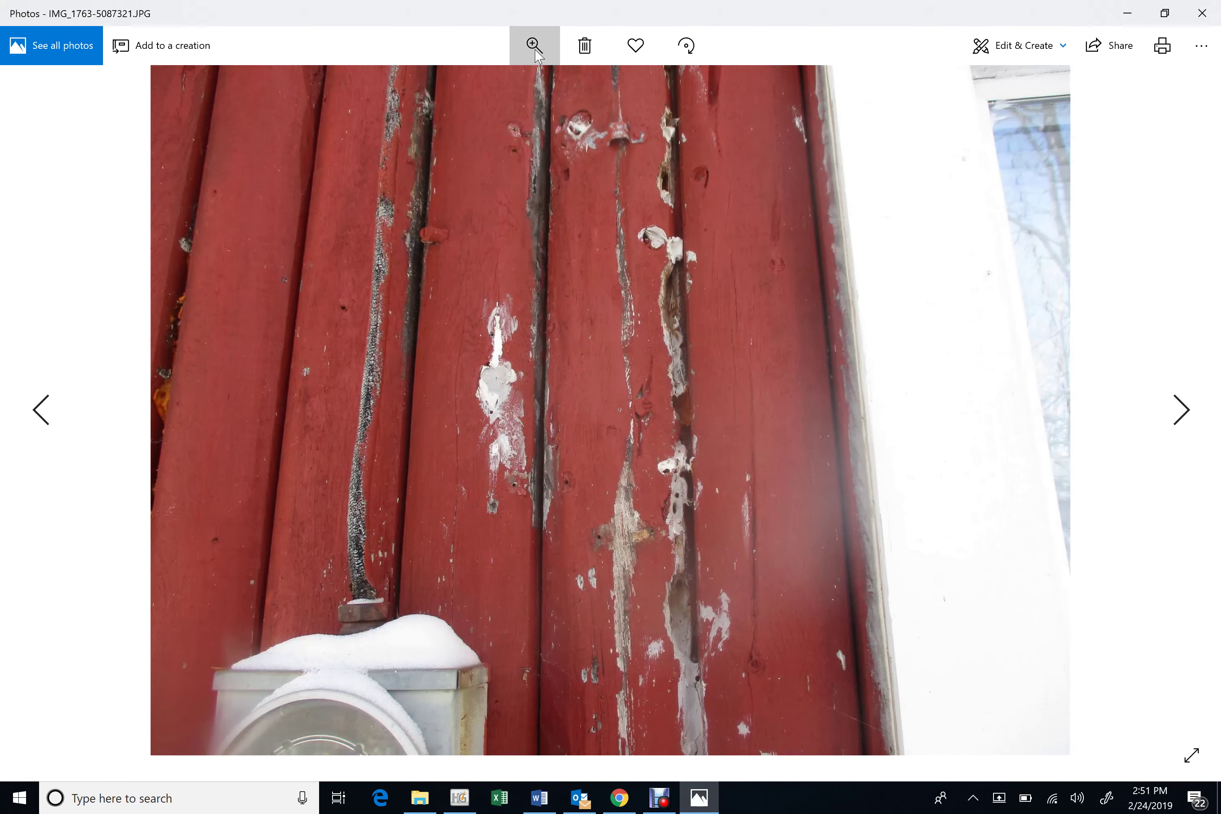
{"action": "left_click", "coordinate": [508, 87]}
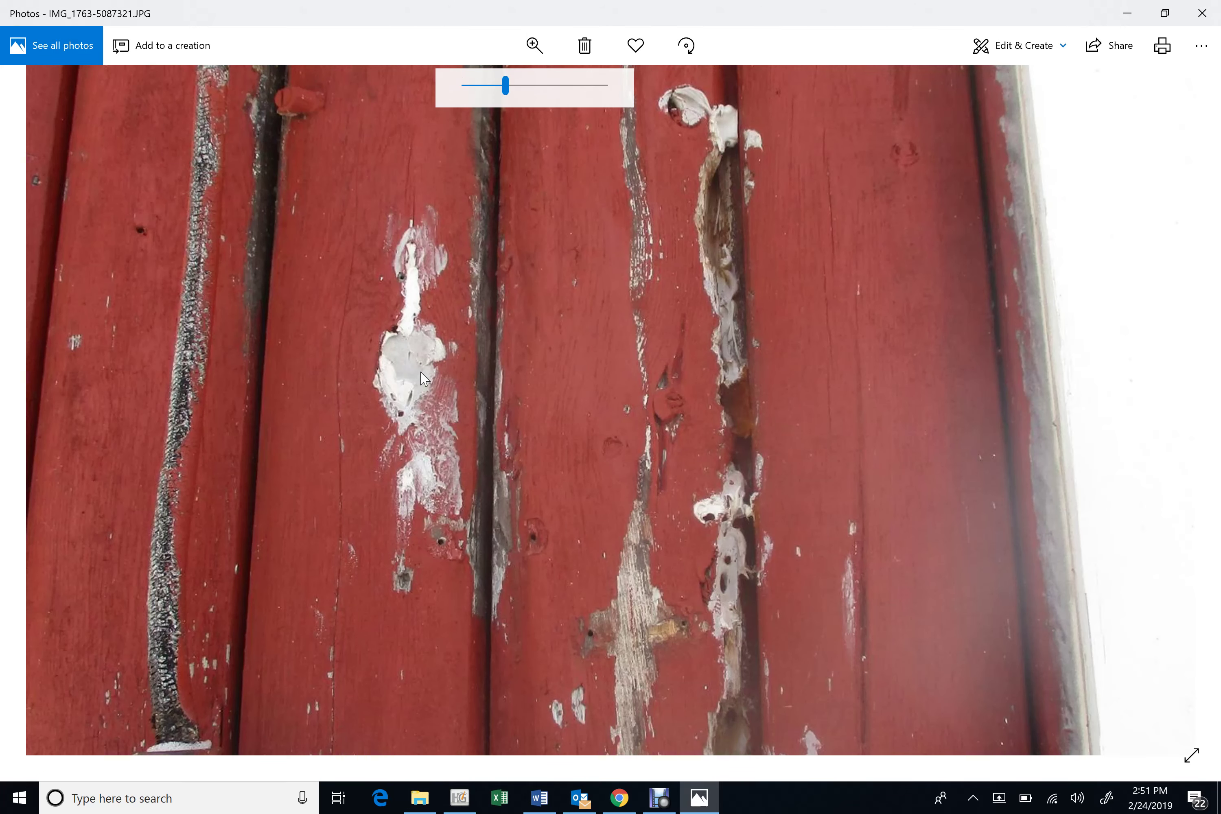
{"action": "left_click_drag", "start_coordinate": [424, 378], "coordinate": [584, 767]}
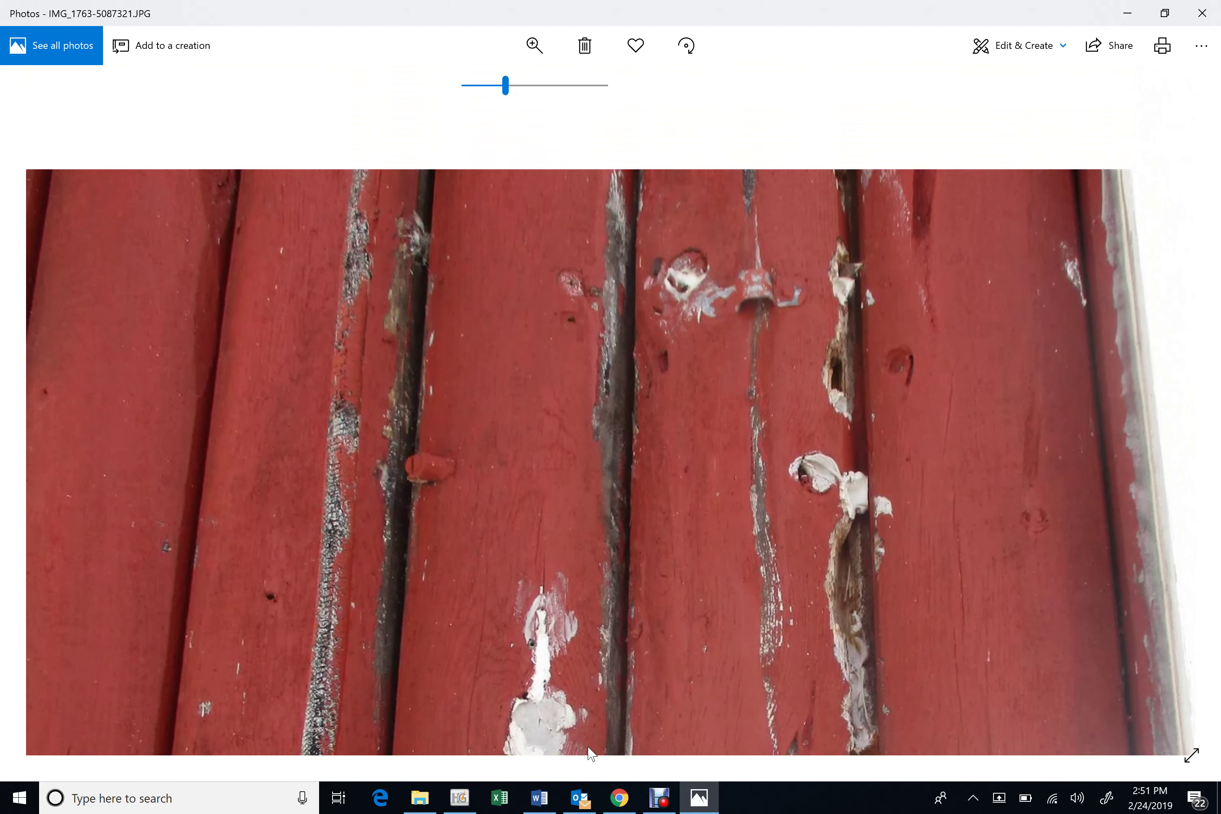
{"action": "left_click_drag", "start_coordinate": [611, 500], "coordinate": [657, 122]}
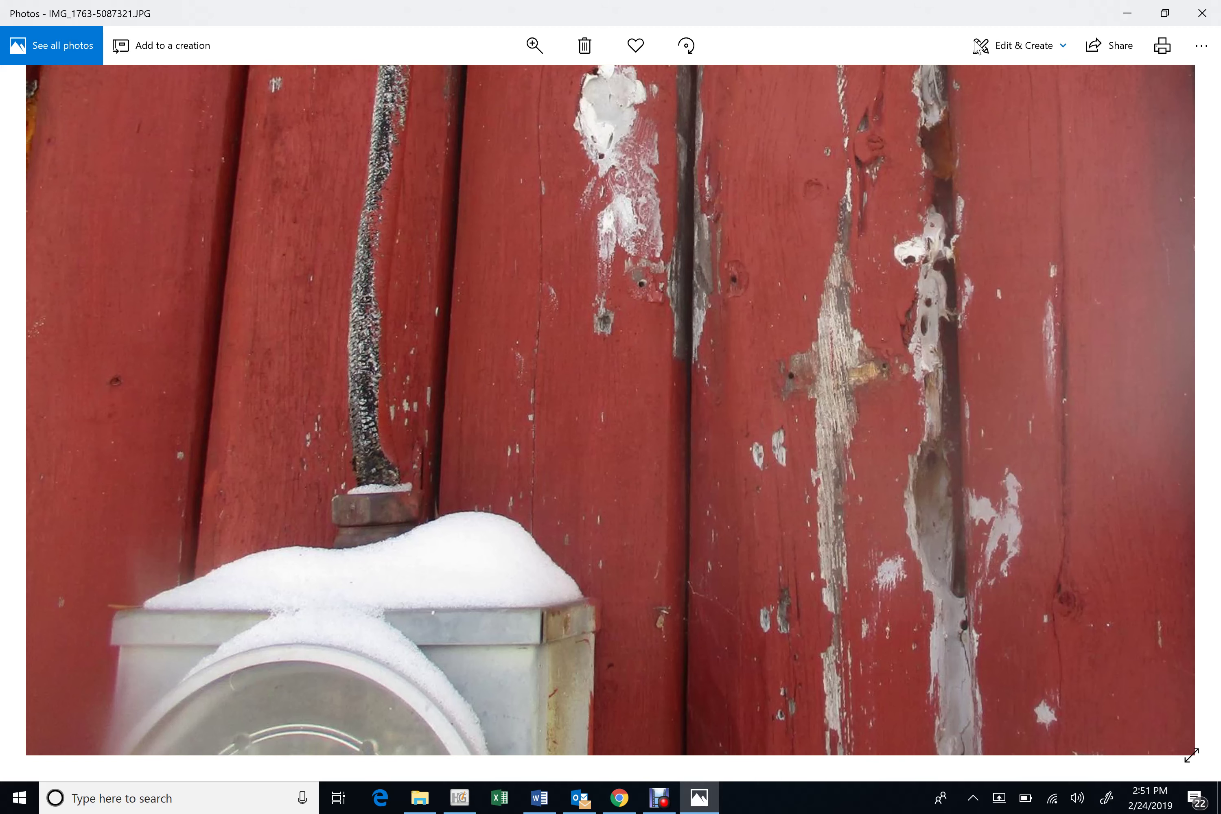
{"action": "left_click", "coordinate": [1205, 9]}
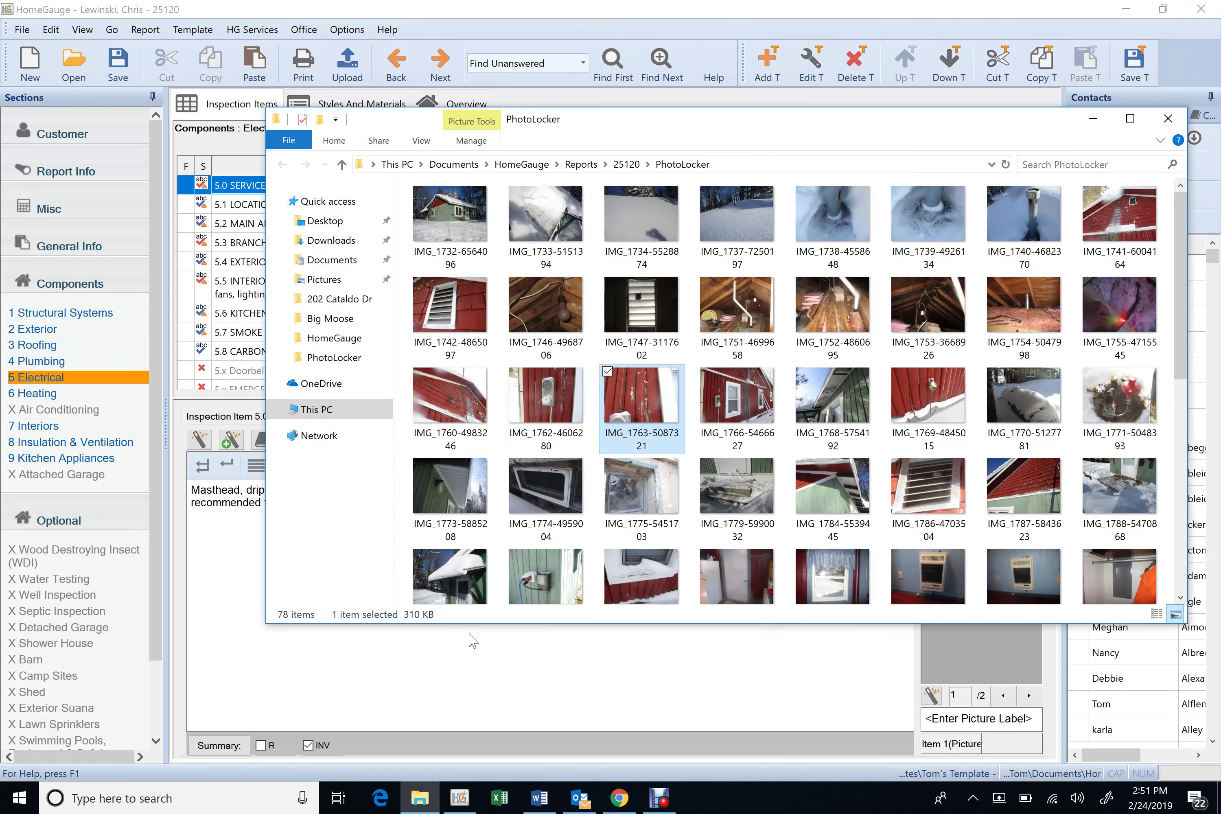
{"action": "left_click", "coordinate": [497, 678]}
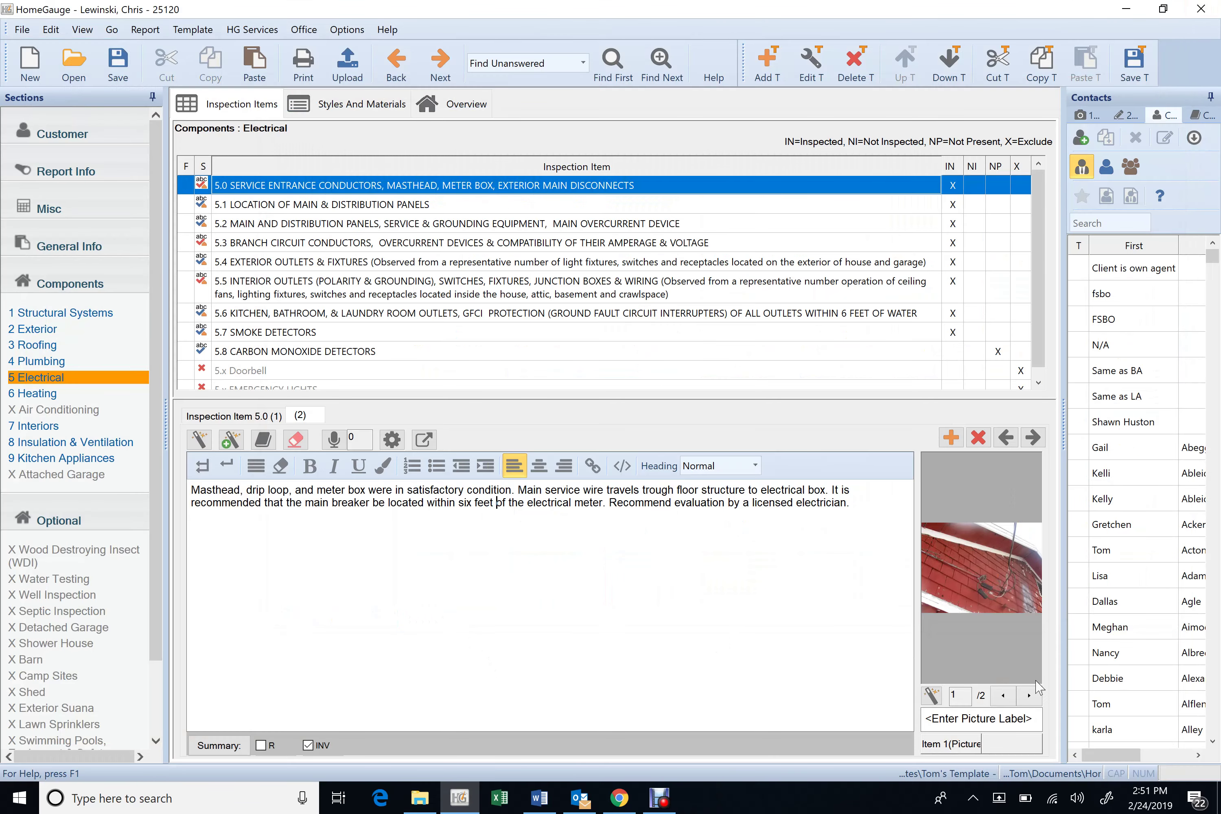
{"action": "left_click", "coordinate": [1029, 696]}
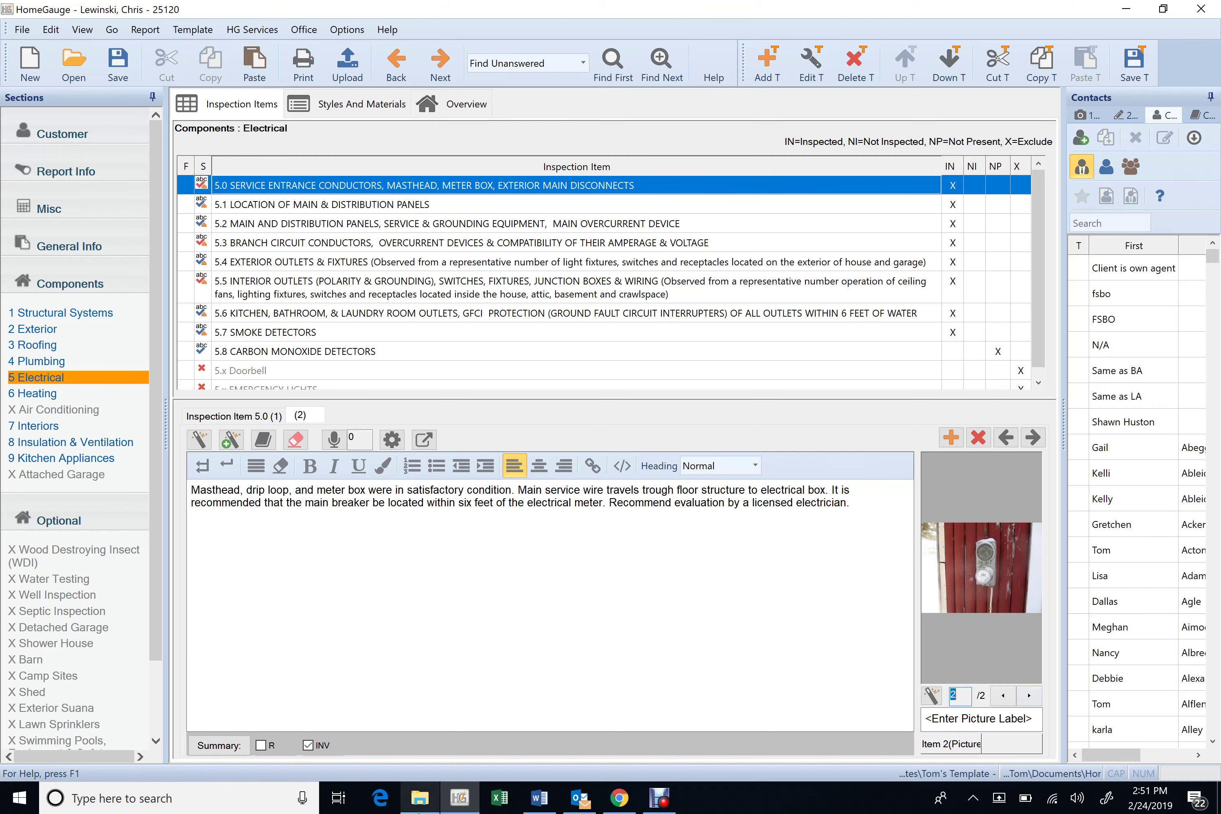
{"action": "left_click", "coordinate": [420, 798]}
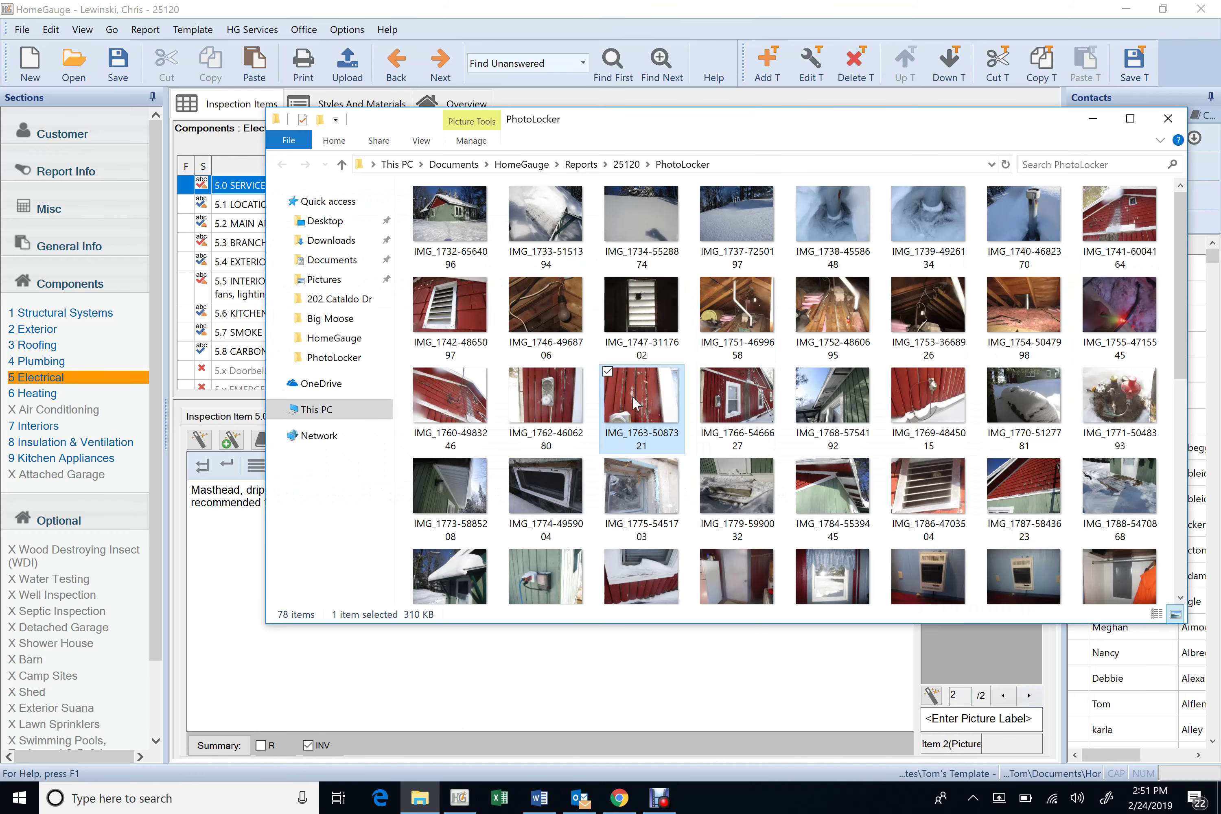
{"action": "left_click_drag", "start_coordinate": [636, 405], "coordinate": [932, 554]}
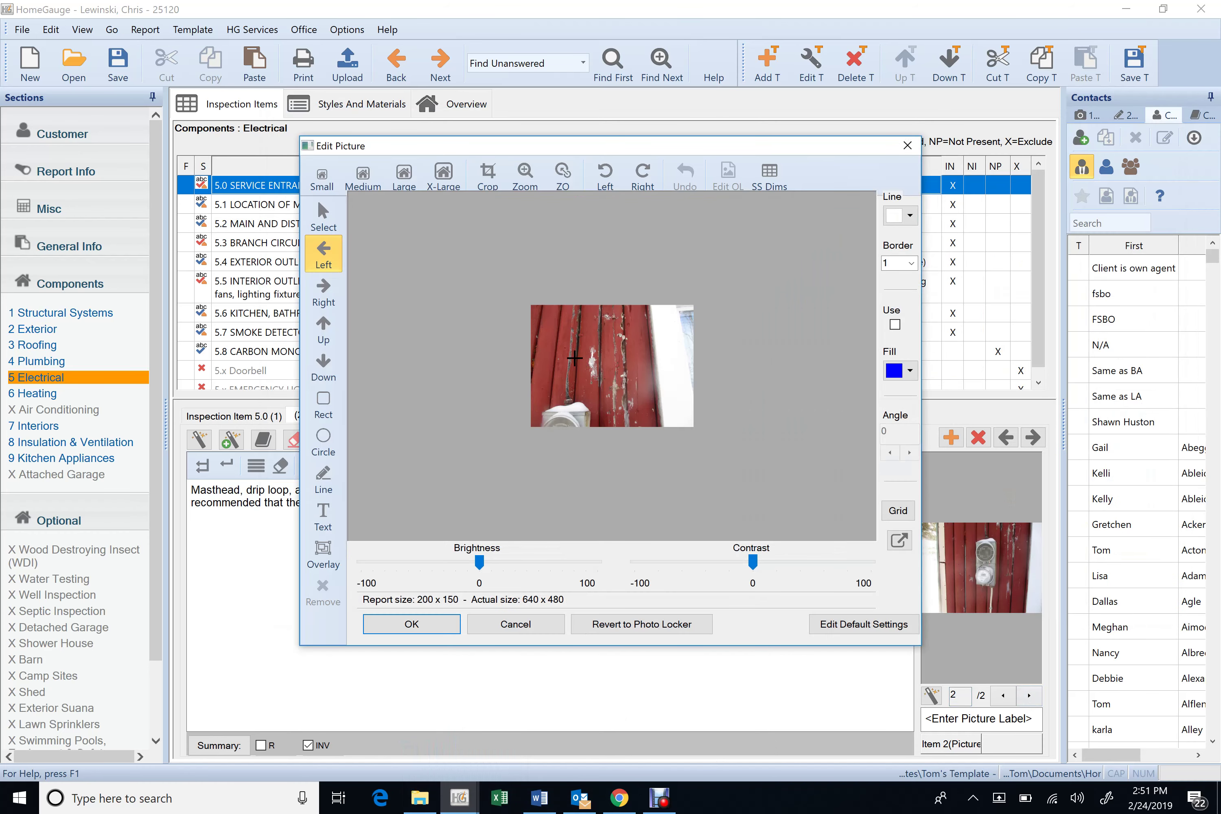
{"action": "left_click", "coordinate": [575, 358]}
{"action": "left_click", "coordinate": [418, 623]}
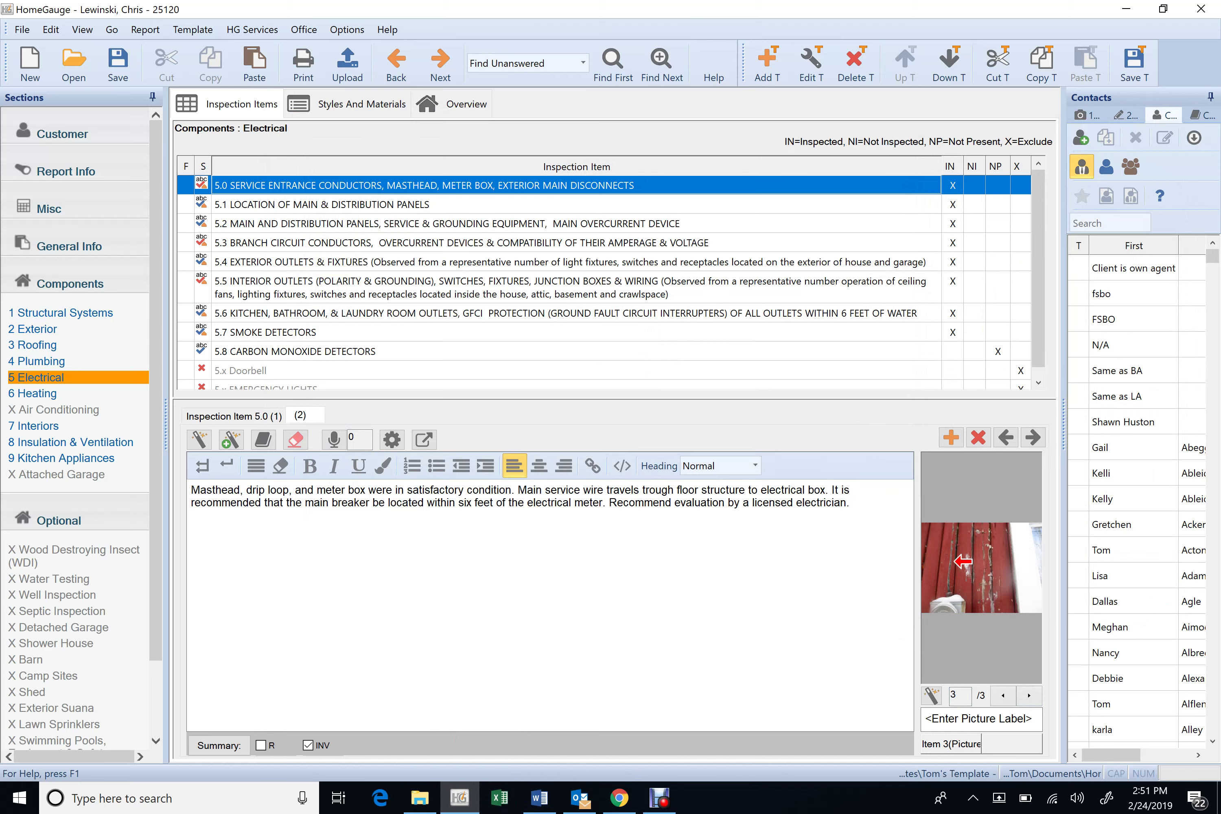
- Insert "The service conduct above the meter box was weathered." before the main service wire sentence in item 5.0's second comment
{"action": "key", "text": "BackSpace"}
{"action": "type", "text": "The ser"}
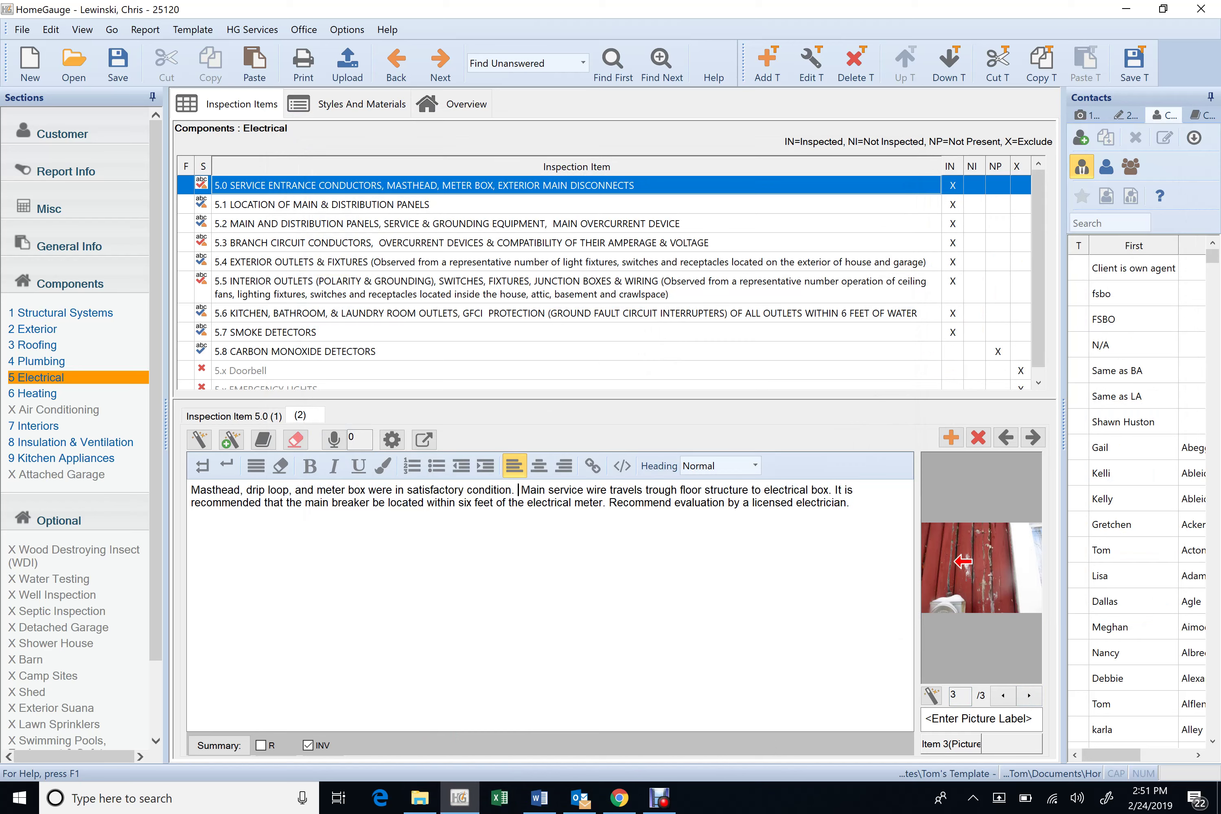
{"action": "type", "text": "vice con"}
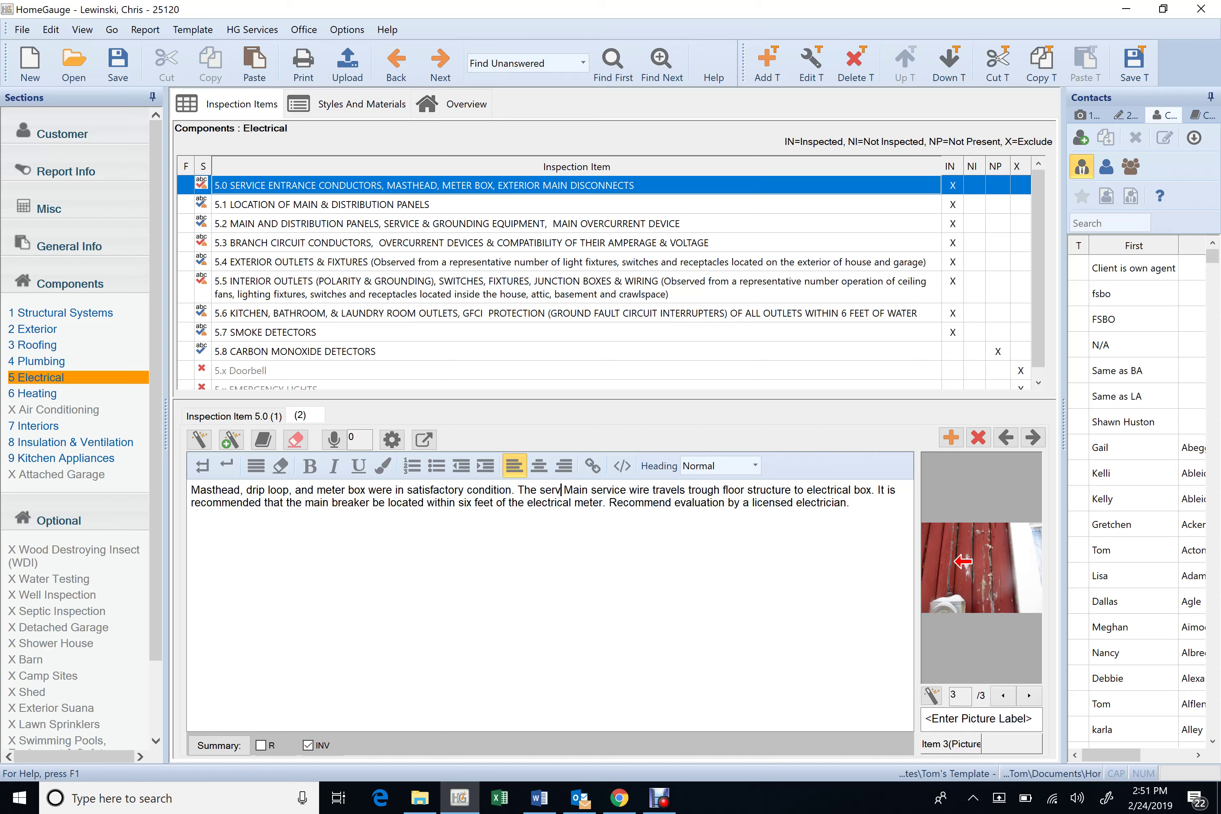
{"action": "type", "text": "duct "}
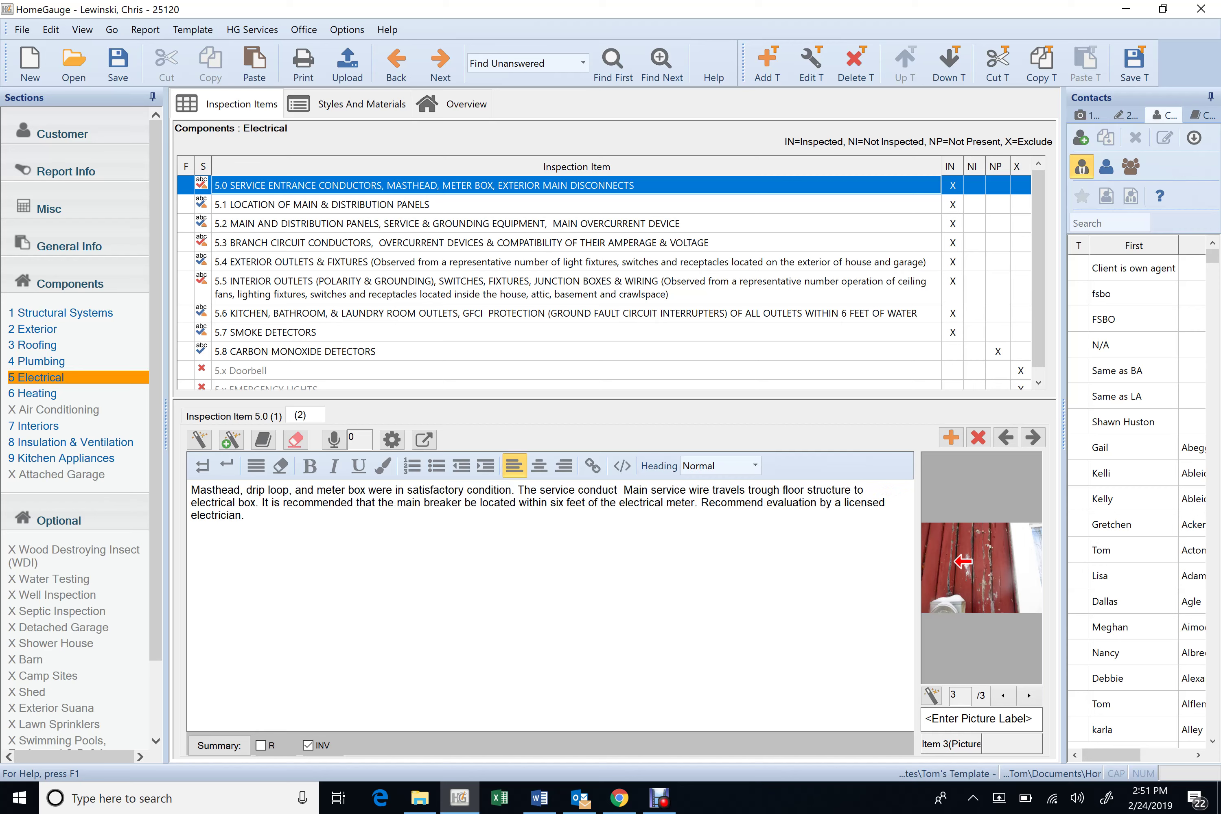
{"action": "type", "text": "above t"}
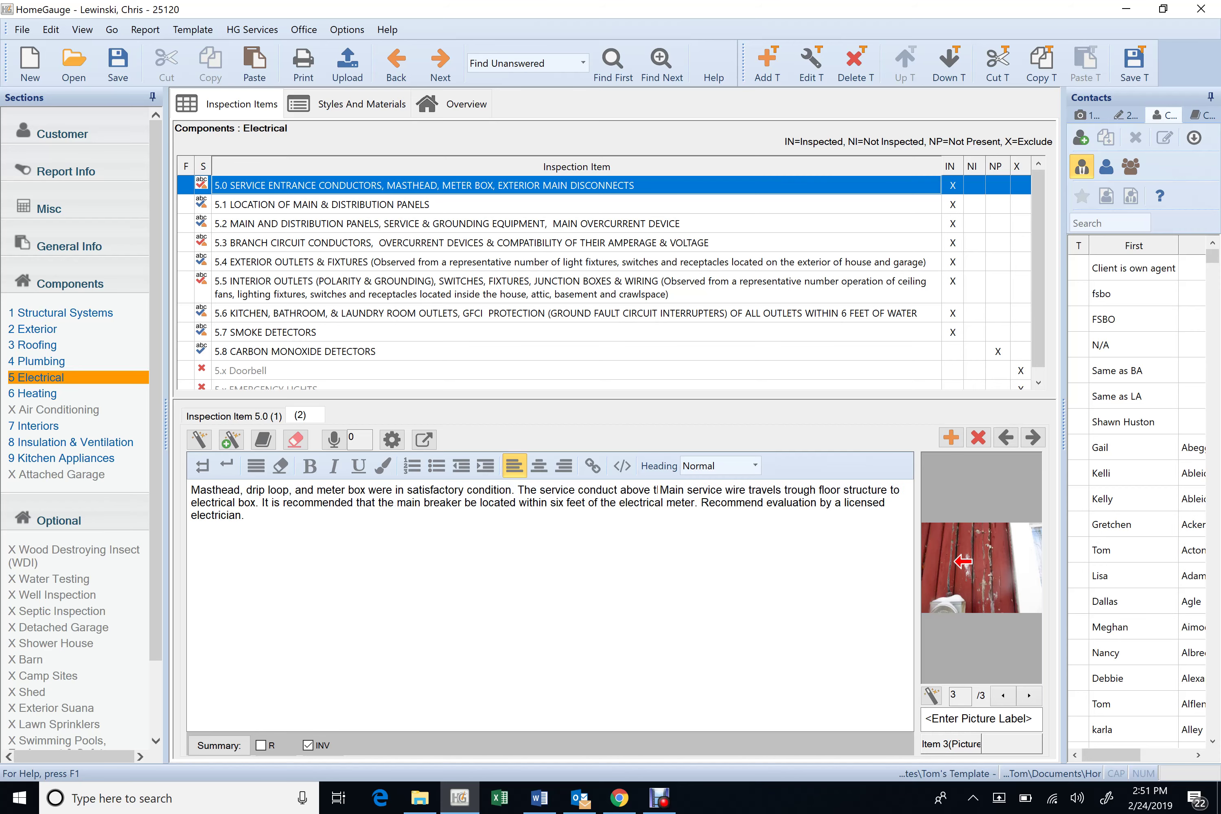
{"action": "type", "text": "he meter bo"}
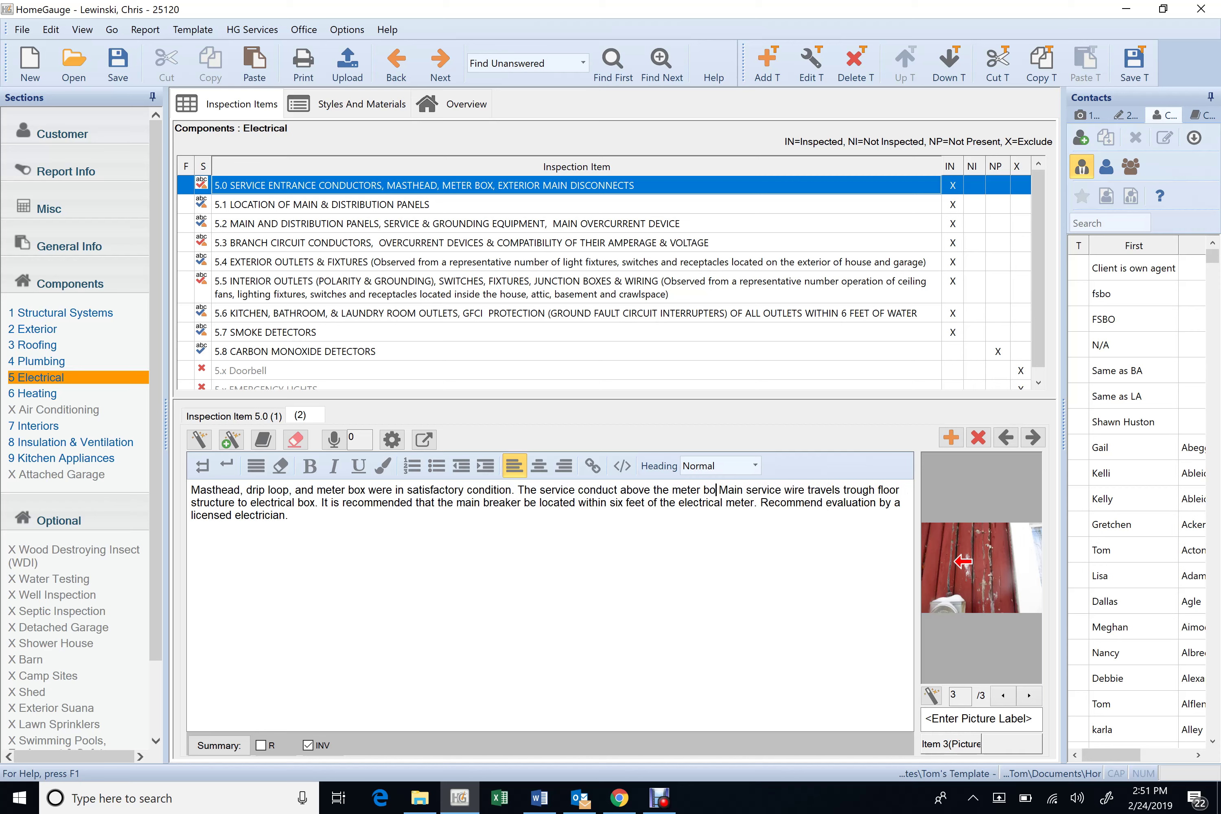
{"action": "type", "text": "x was we"}
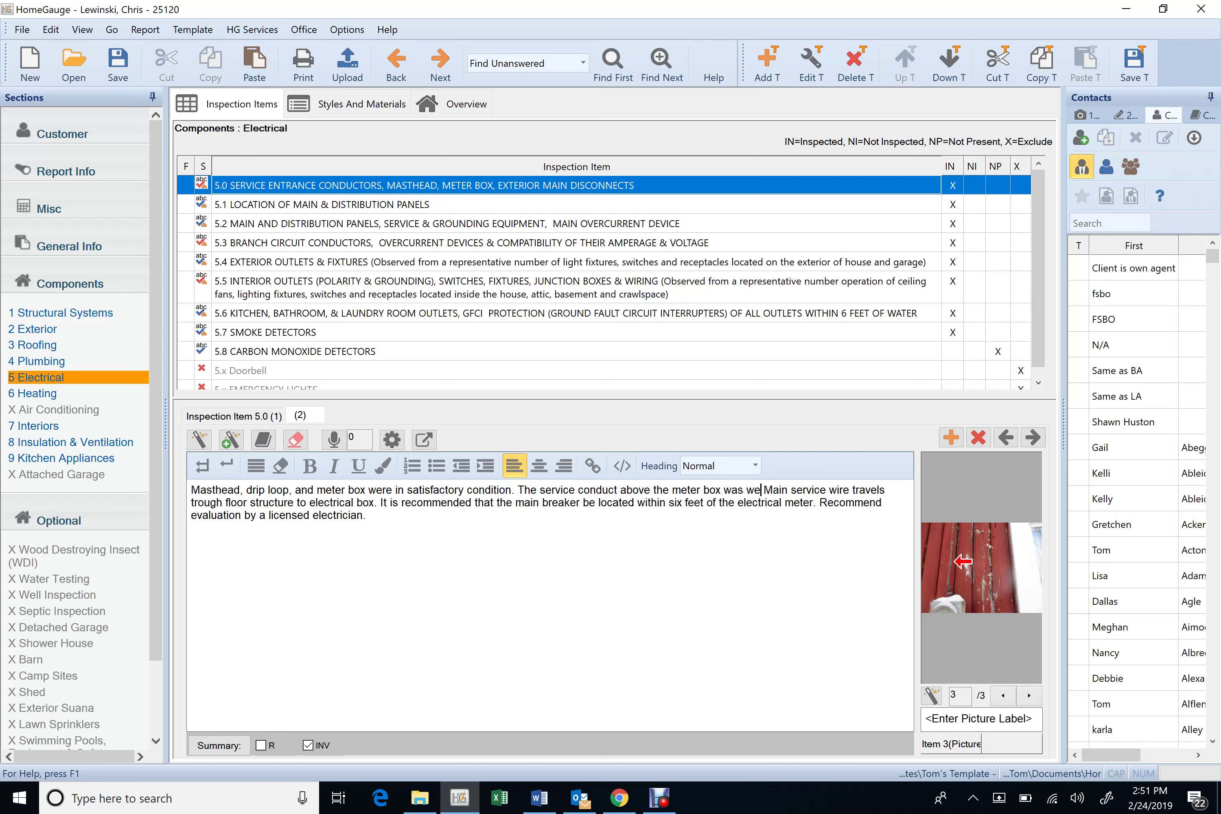
{"action": "type", "text": "athered."}
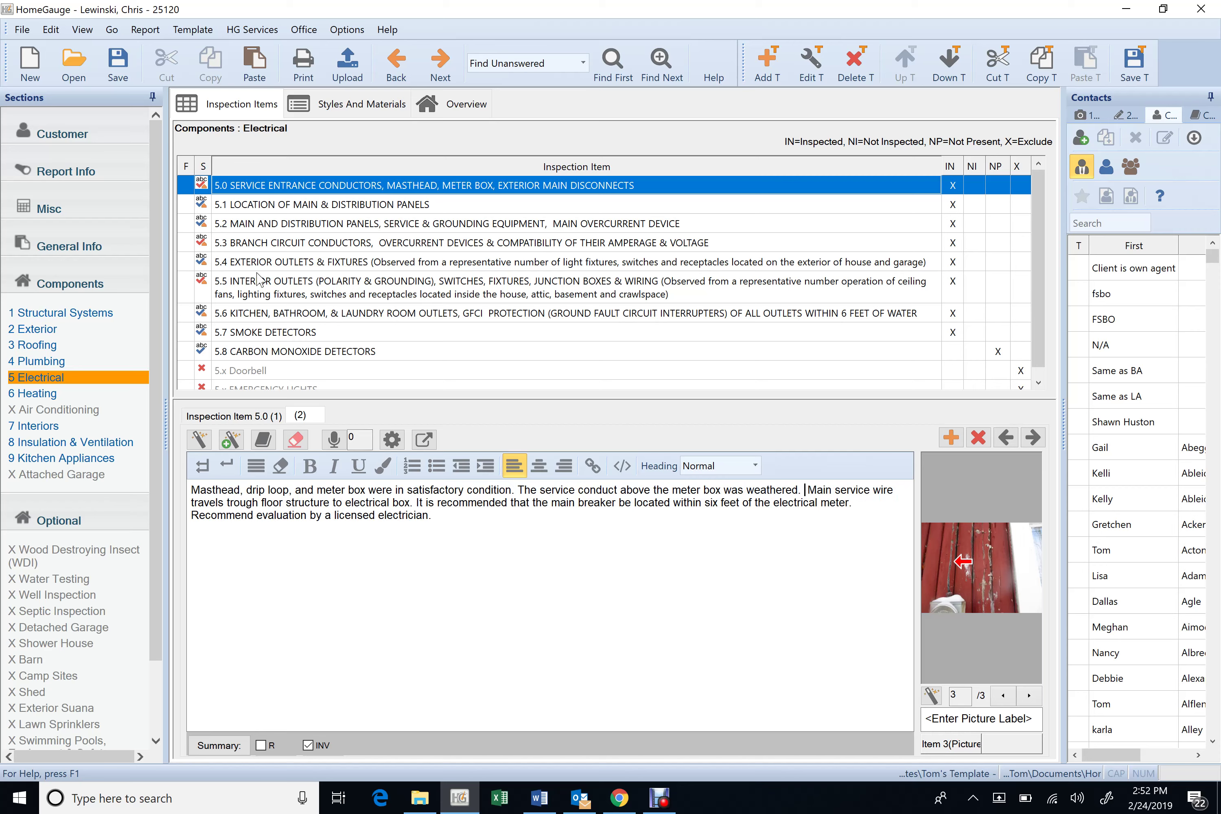
- Review the third, fourth and fifth comments of item 5.5 on interior outlets, fixtures, junction boxes and wiring
{"action": "left_click", "coordinate": [255, 289]}
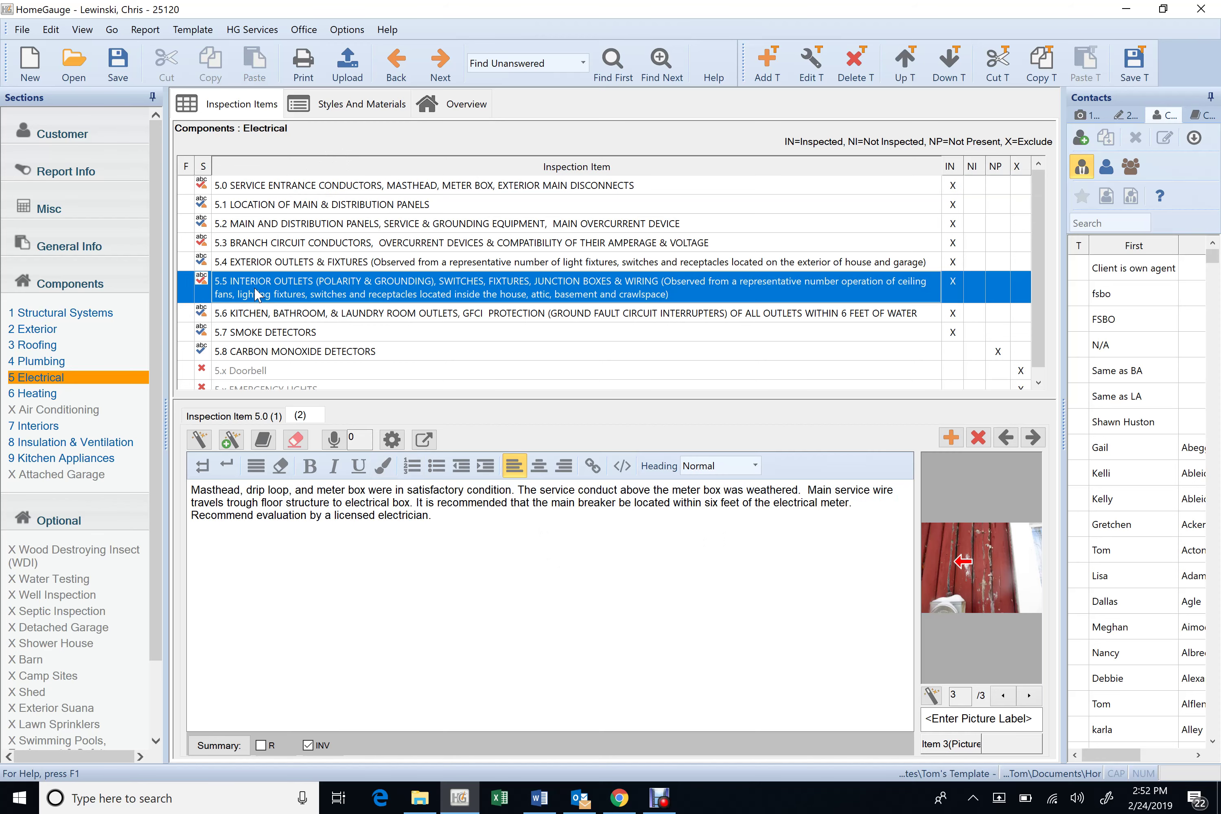
{"action": "left_click", "coordinate": [339, 417]}
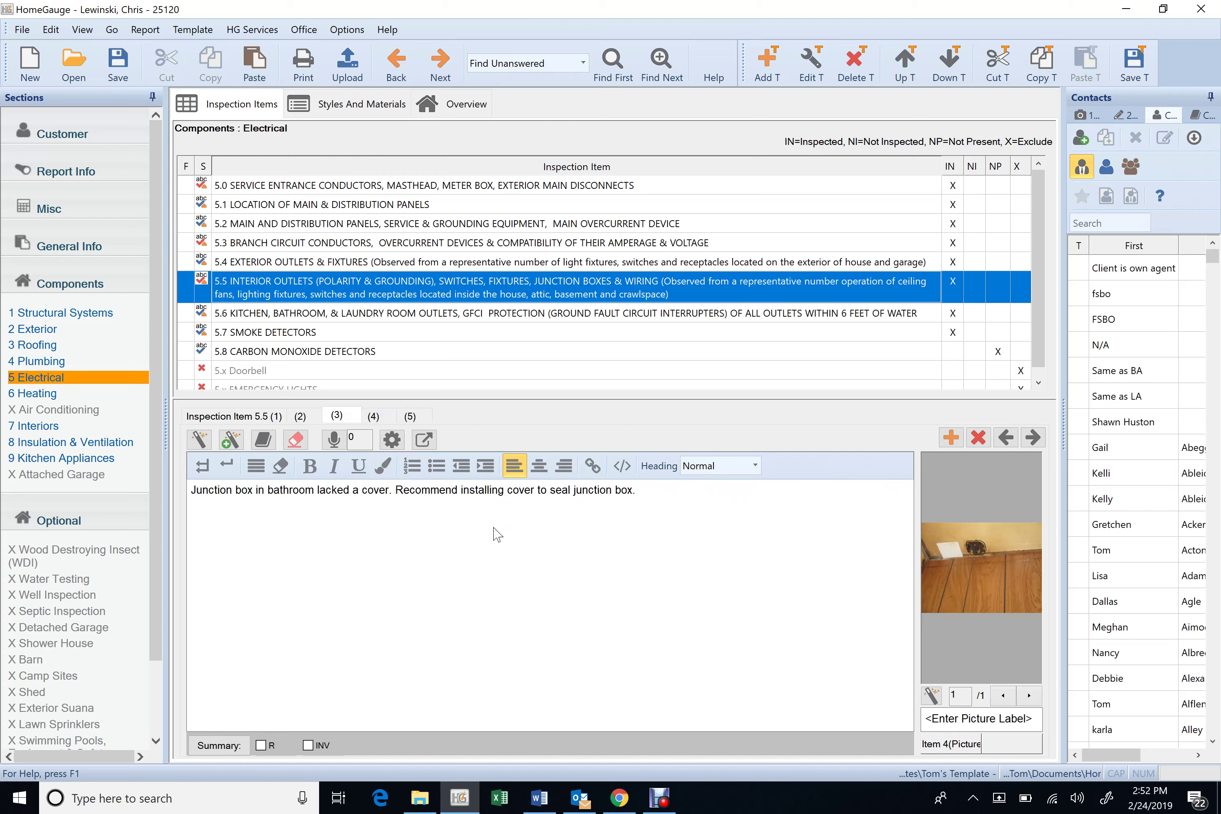
{"action": "left_click", "coordinate": [385, 422]}
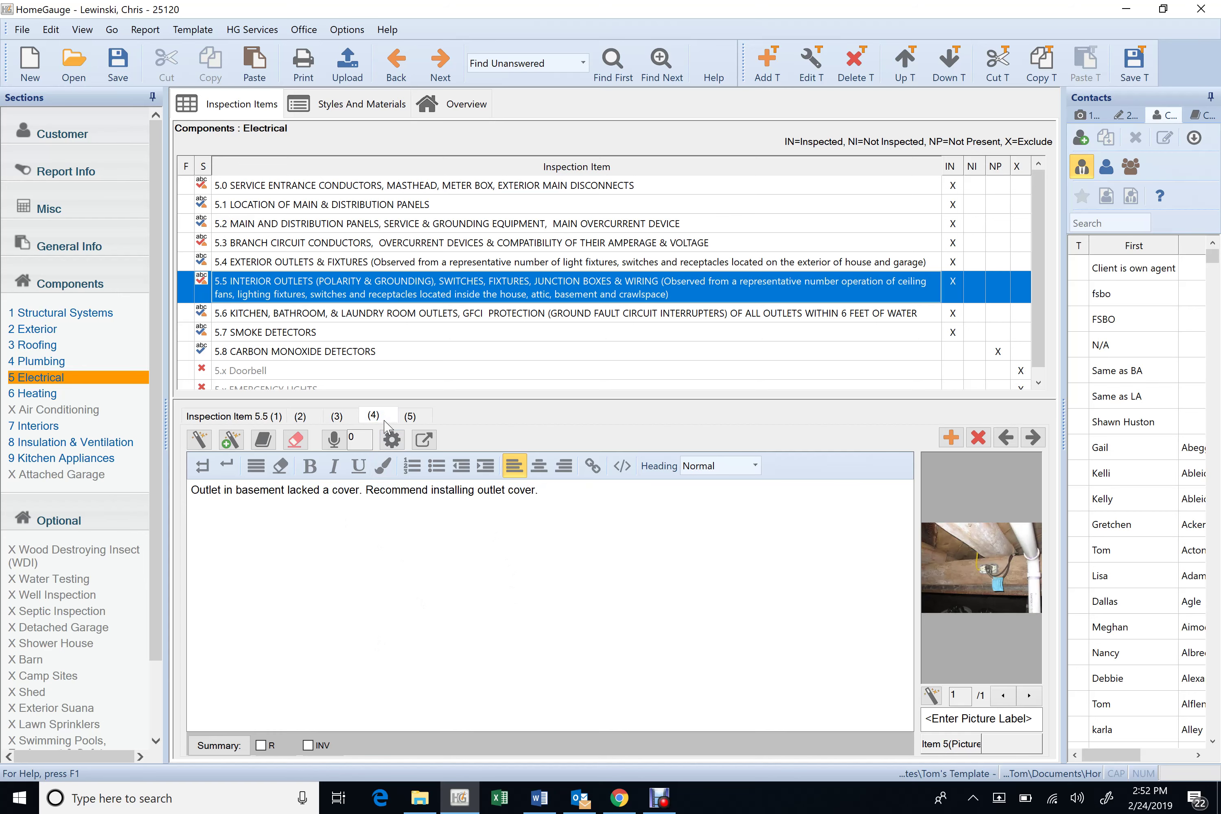
{"action": "left_click", "coordinate": [426, 422]}
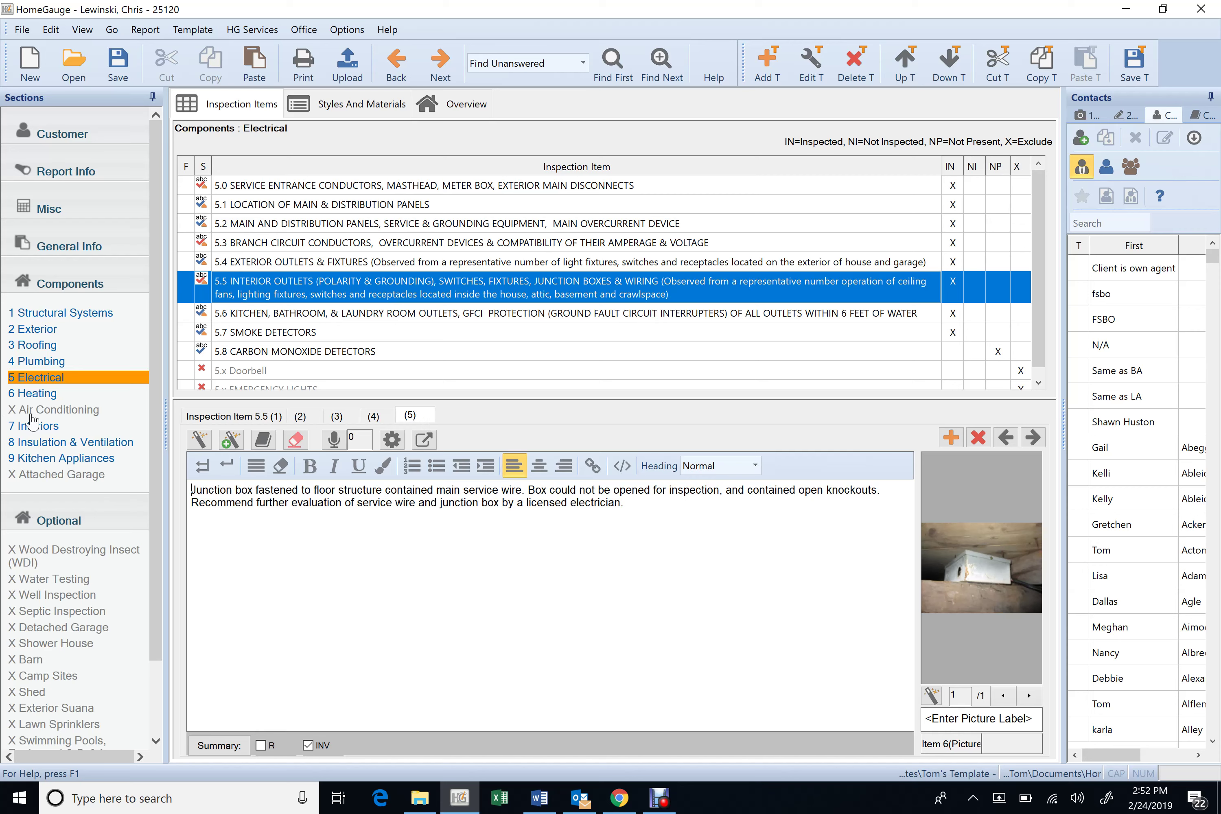
- Open the Heating section and review item 6.0's two comments together with their attached pictures
{"action": "left_click", "coordinate": [44, 395]}
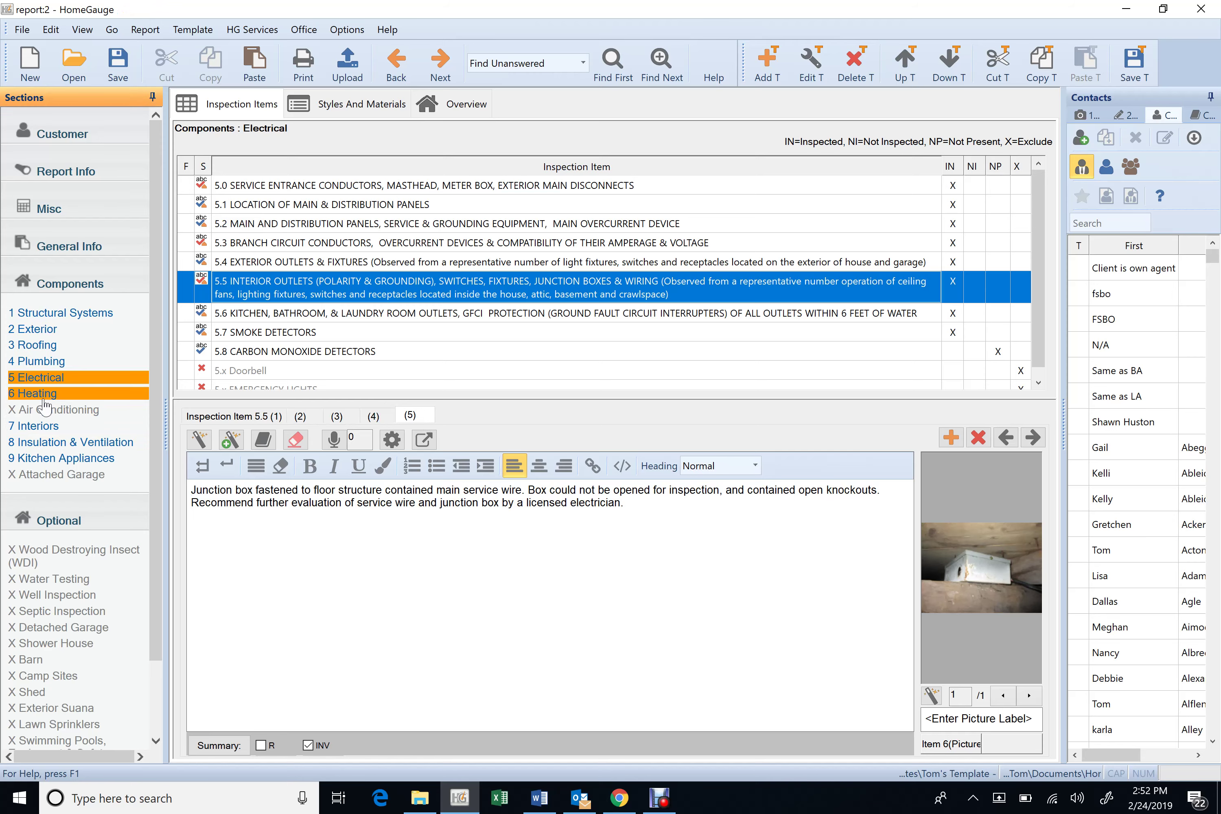
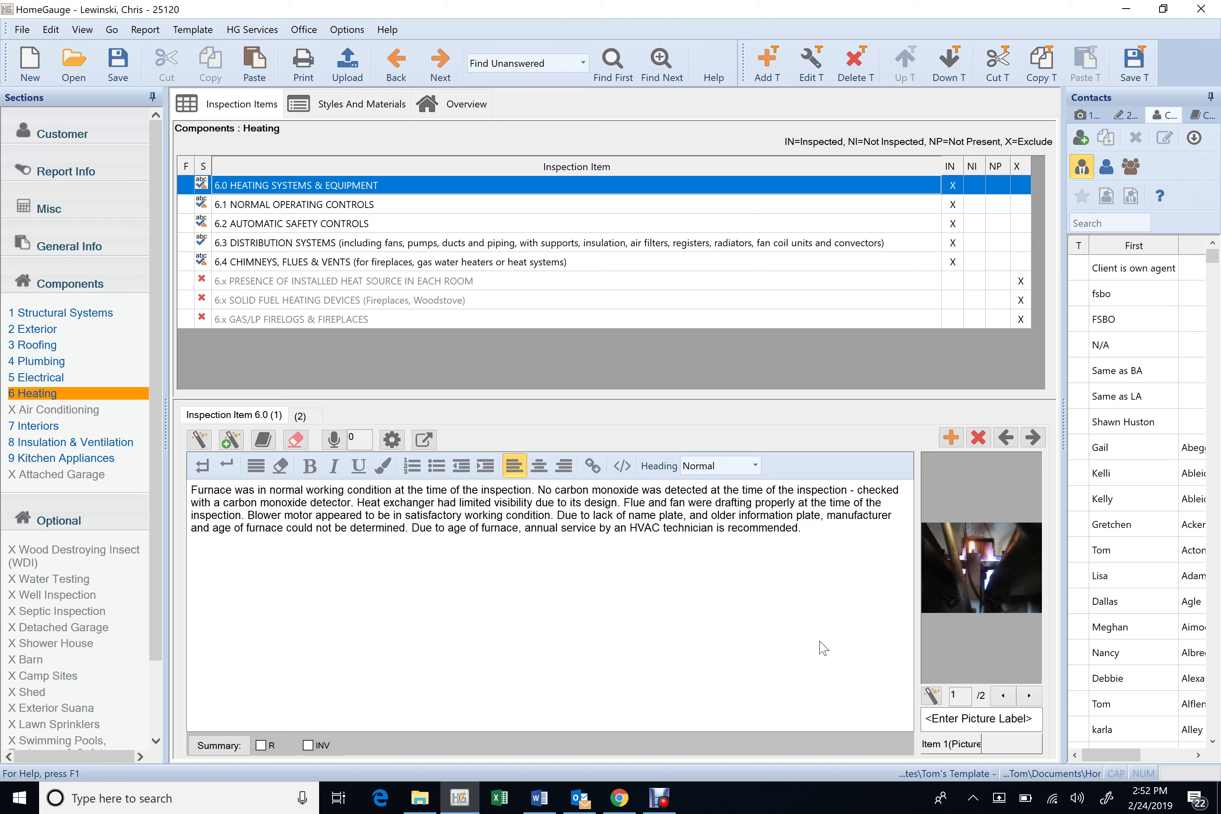
{"action": "left_click", "coordinate": [1029, 695]}
{"action": "left_click", "coordinate": [1004, 697]}
{"action": "left_click", "coordinate": [301, 416]}
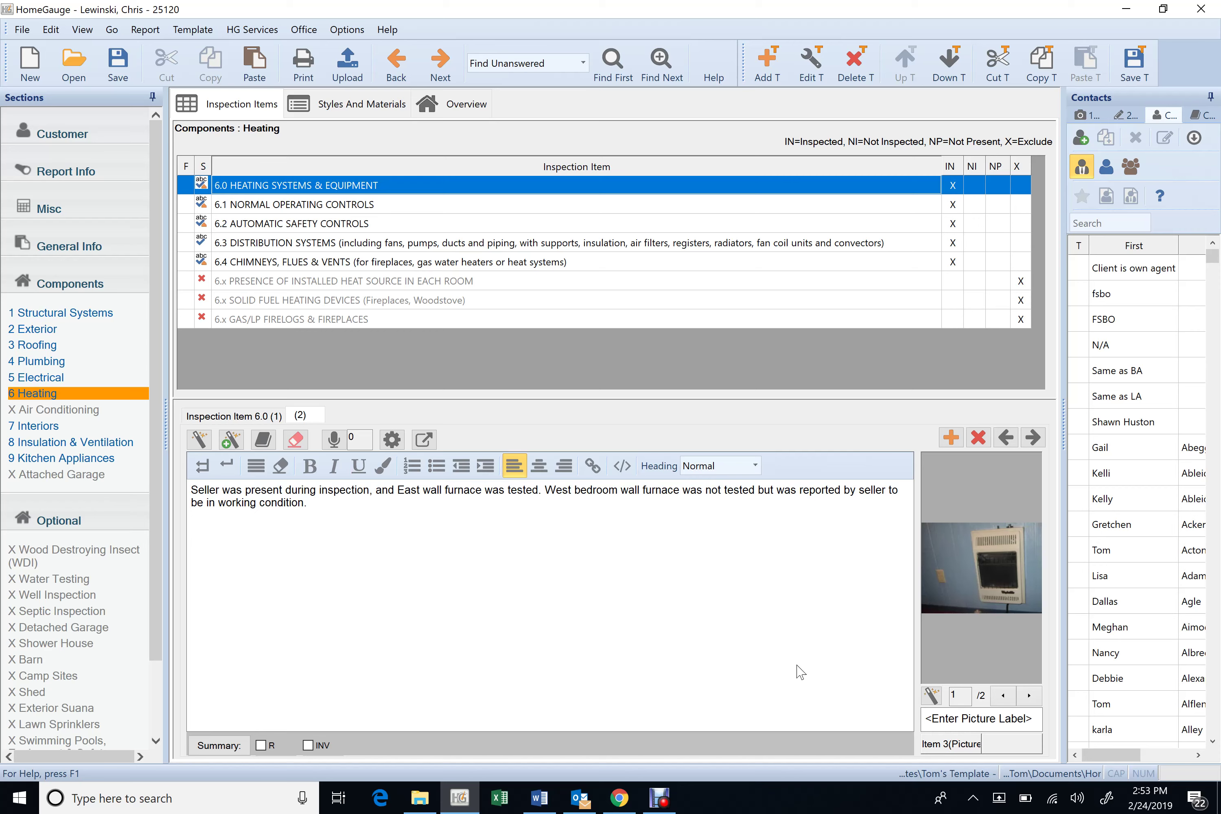
{"action": "left_click", "coordinate": [1029, 695]}
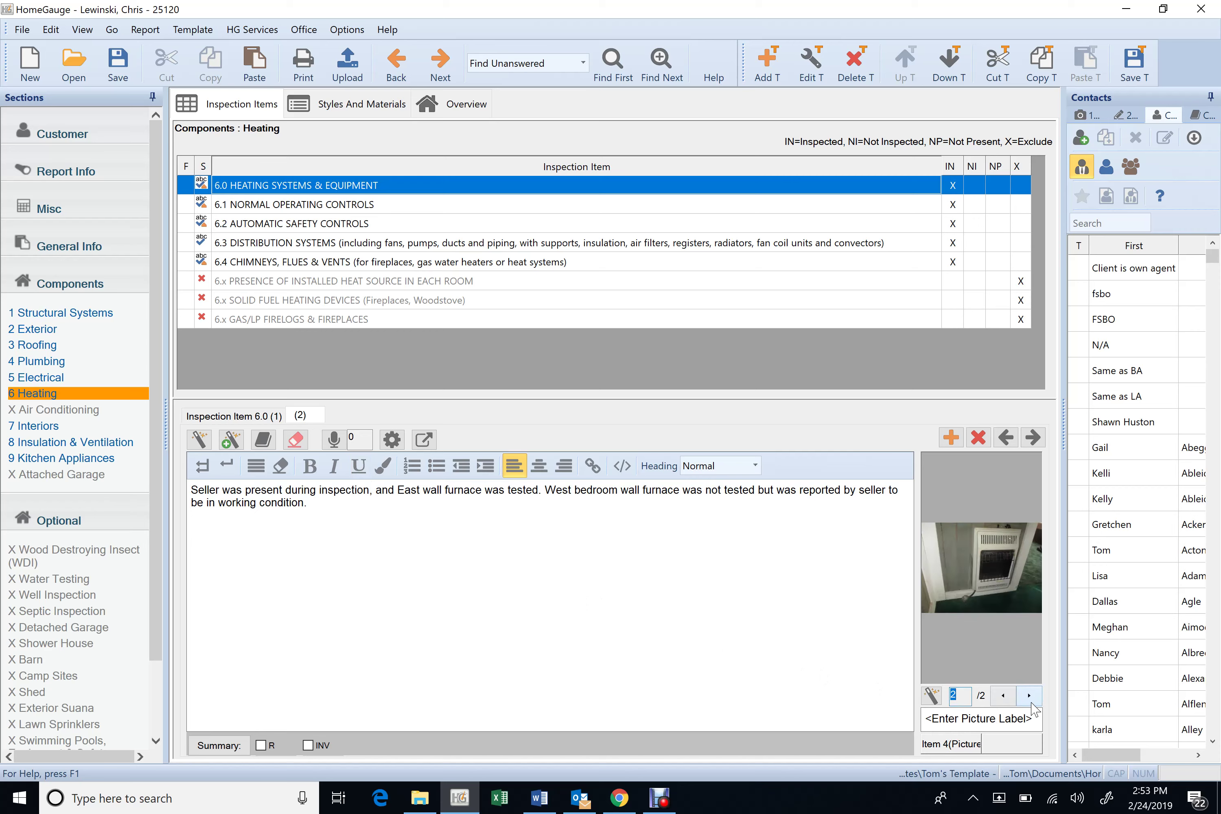
- Insert the saved comment on non-vented space heaters being a potential safety concern into item 6.0's second comment
{"action": "left_click", "coordinate": [612, 594]}
{"action": "double_click", "coordinate": [438, 194]}
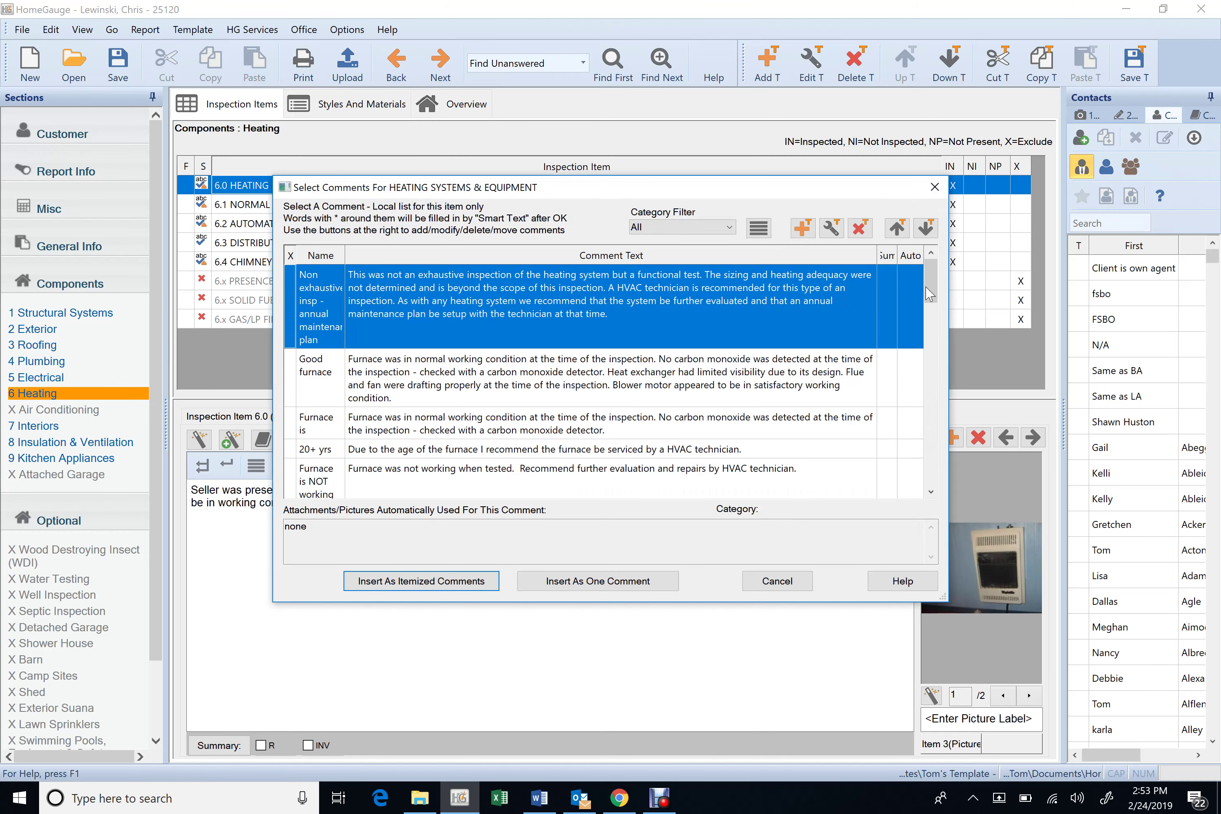
{"action": "left_click_drag", "start_coordinate": [930, 295], "coordinate": [938, 486]}
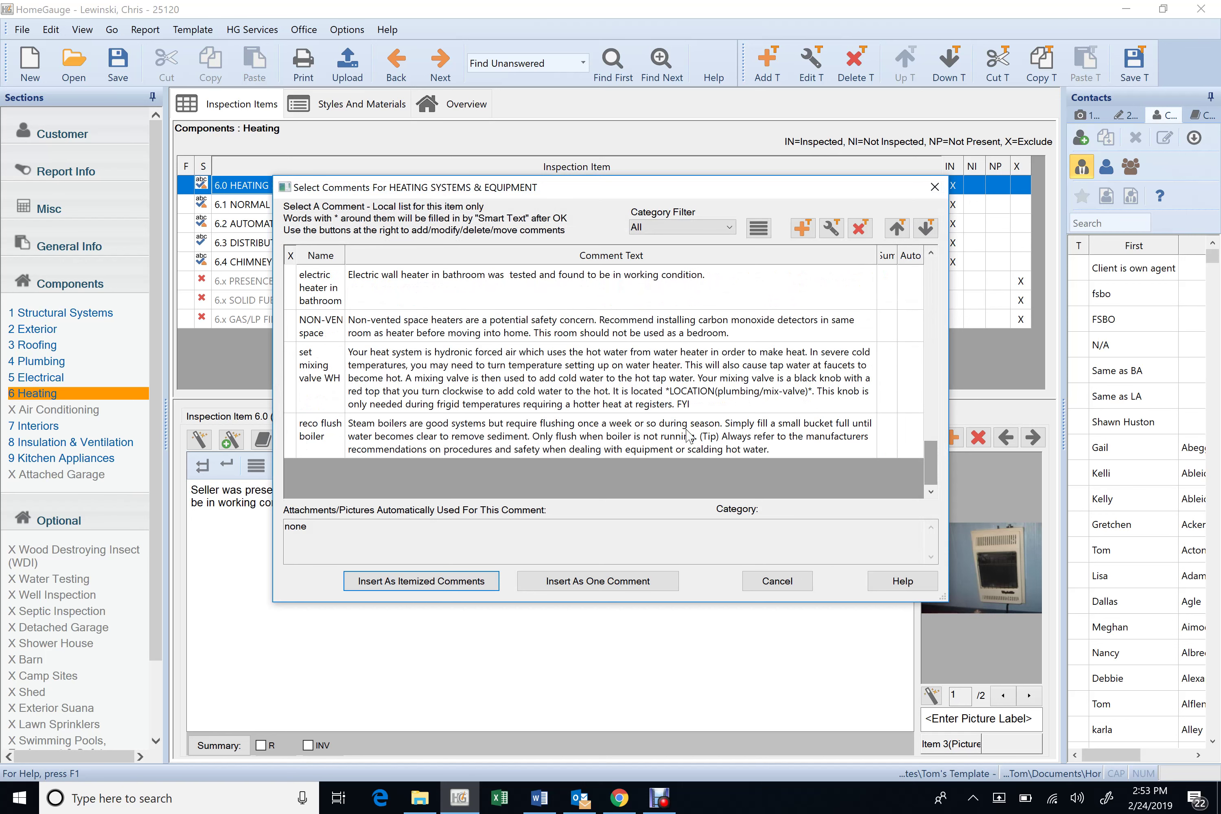
{"action": "left_click", "coordinate": [575, 321]}
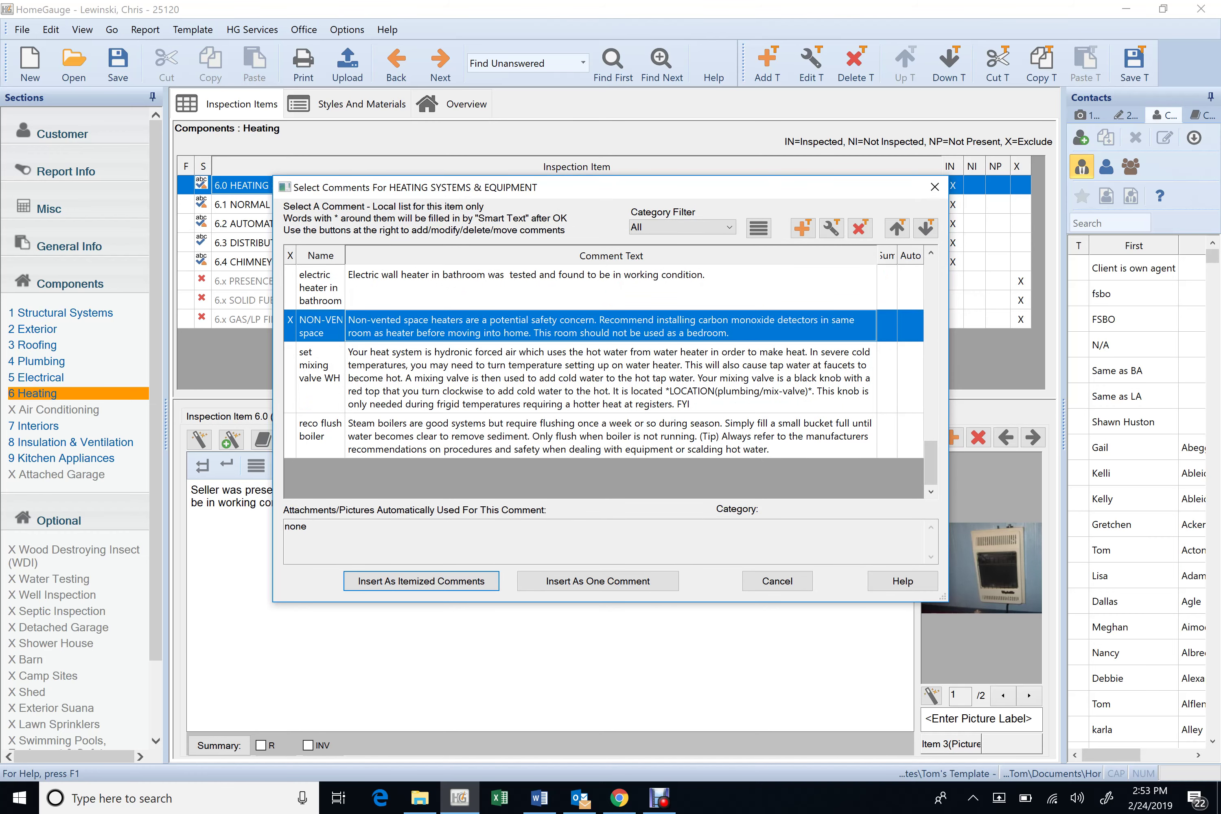
{"action": "left_click", "coordinate": [608, 582]}
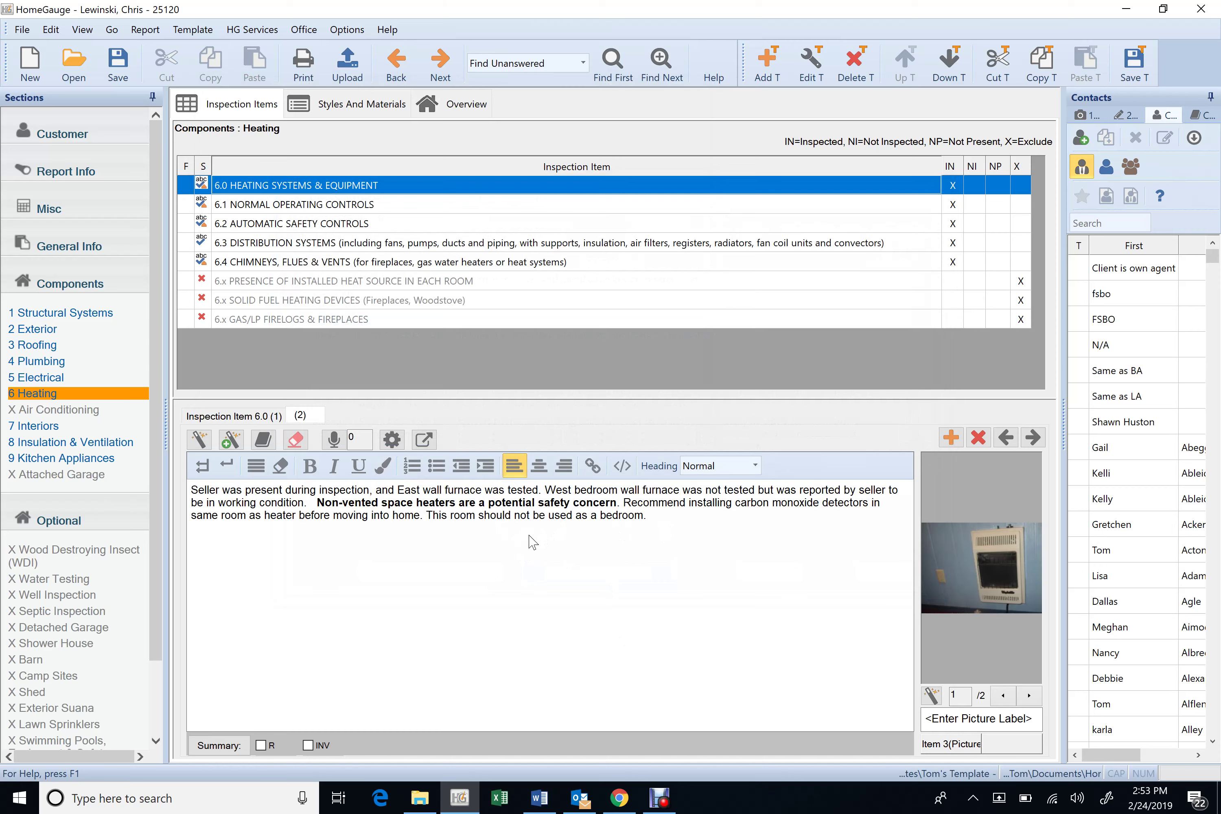
- Extend the last sentence of item 6.0's second comment with "without a functioning CO detector"
{"action": "left_click", "coordinate": [646, 521]}
{"action": "type", "text": "without a function"}
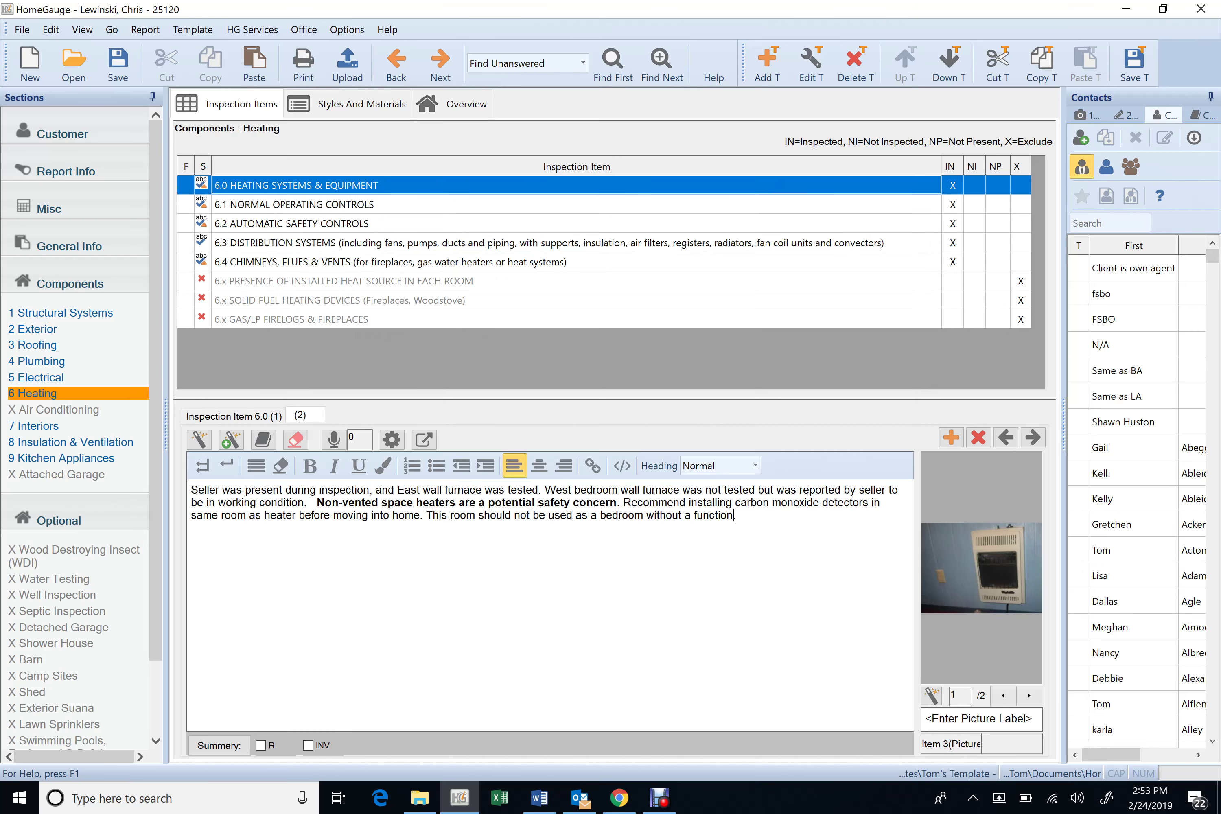
{"action": "type", "text": "ing CO detectgo"}
{"action": "key", "text": "BackSpace"}
{"action": "key", "text": "BackSpace"}
{"action": "type", "text": "o"}
- Include item 6.0's second comment in the INV summary and remove the extra space before "Non-vented space heaters"
{"action": "left_click", "coordinate": [308, 747]}
{"action": "left_click", "coordinate": [314, 503]}
{"action": "key", "text": "BackSpace"}
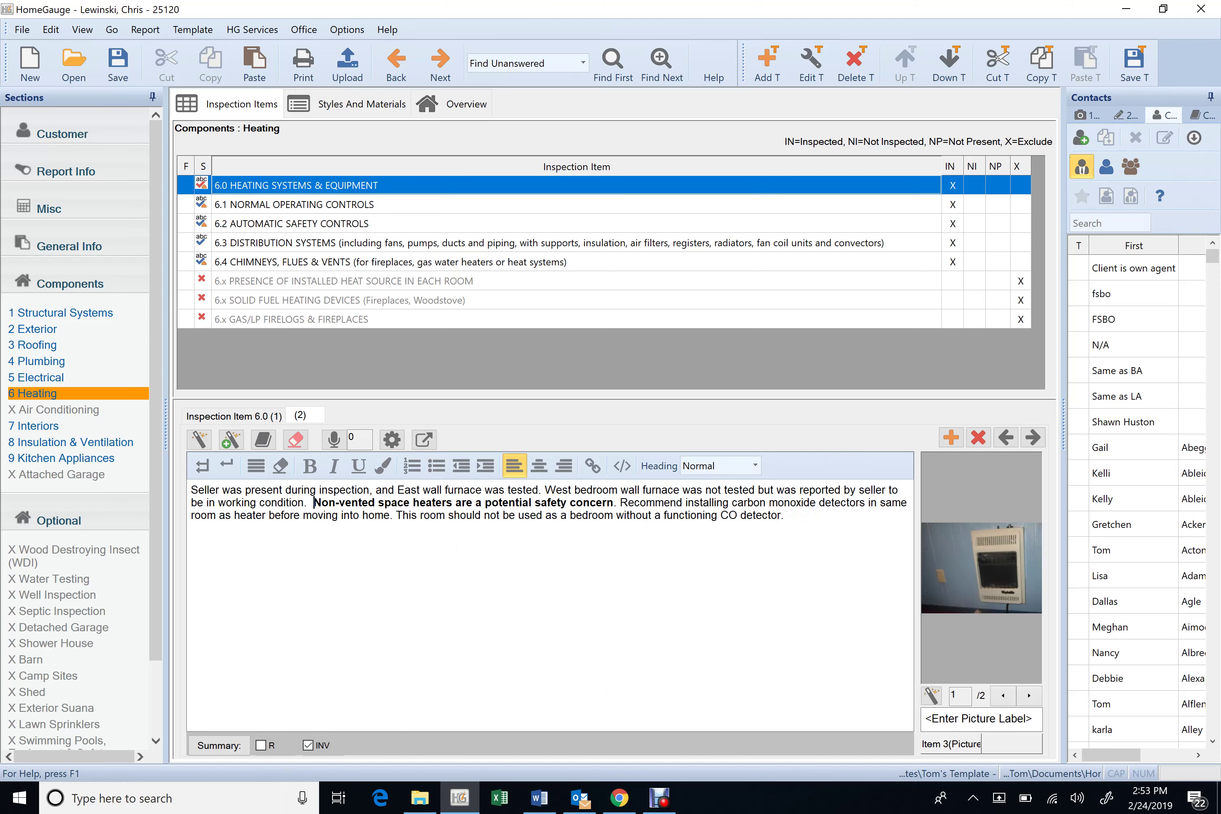
{"action": "double_click", "coordinate": [321, 503]}
{"action": "left_click", "coordinate": [318, 503]}
{"action": "left_click", "coordinate": [270, 420]}
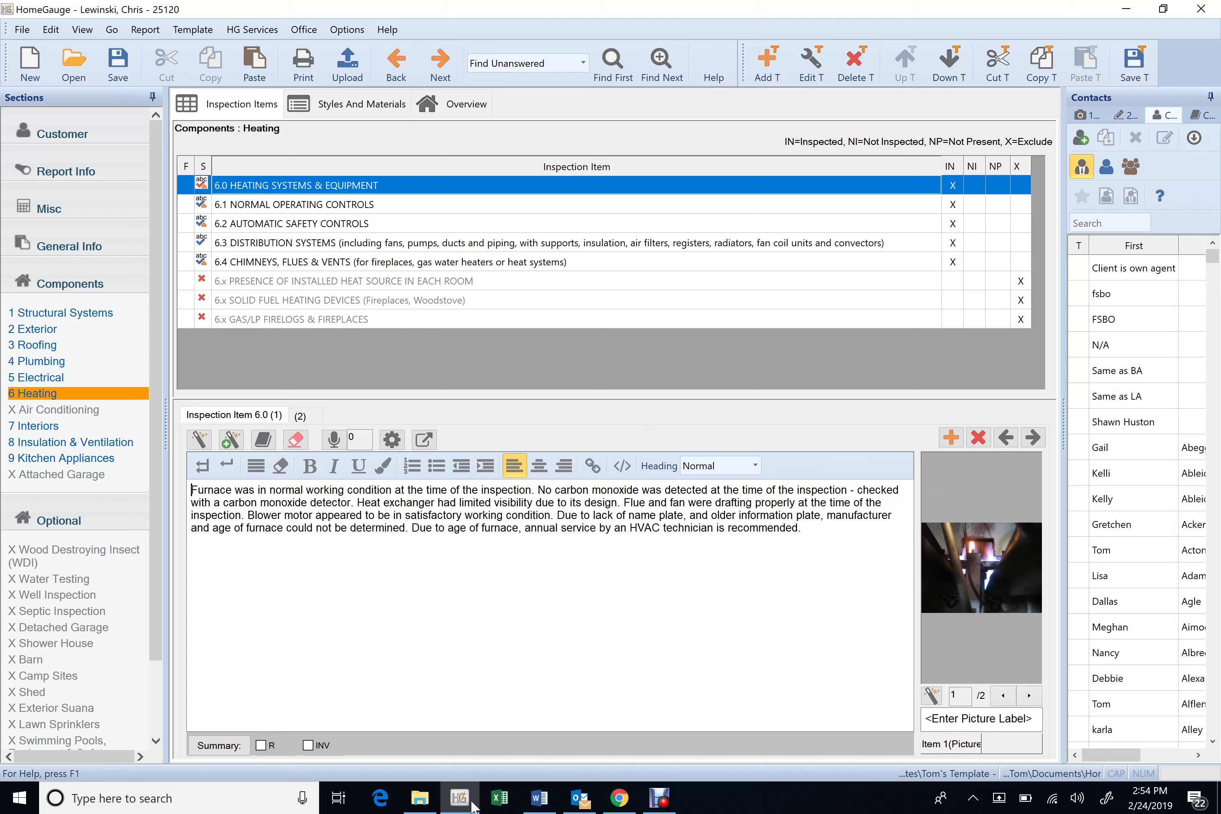
{"action": "left_click", "coordinate": [423, 801]}
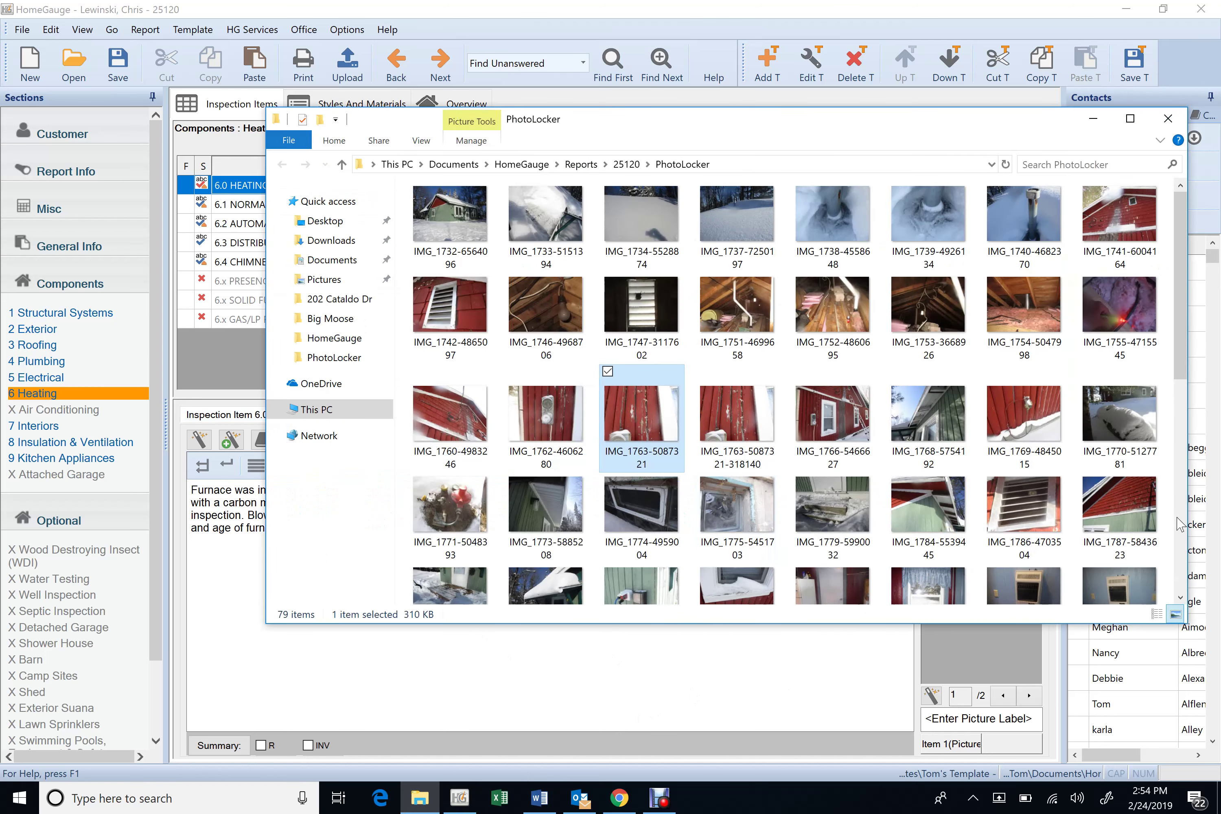
{"action": "left_click_drag", "start_coordinate": [1181, 360], "coordinate": [1160, 599]}
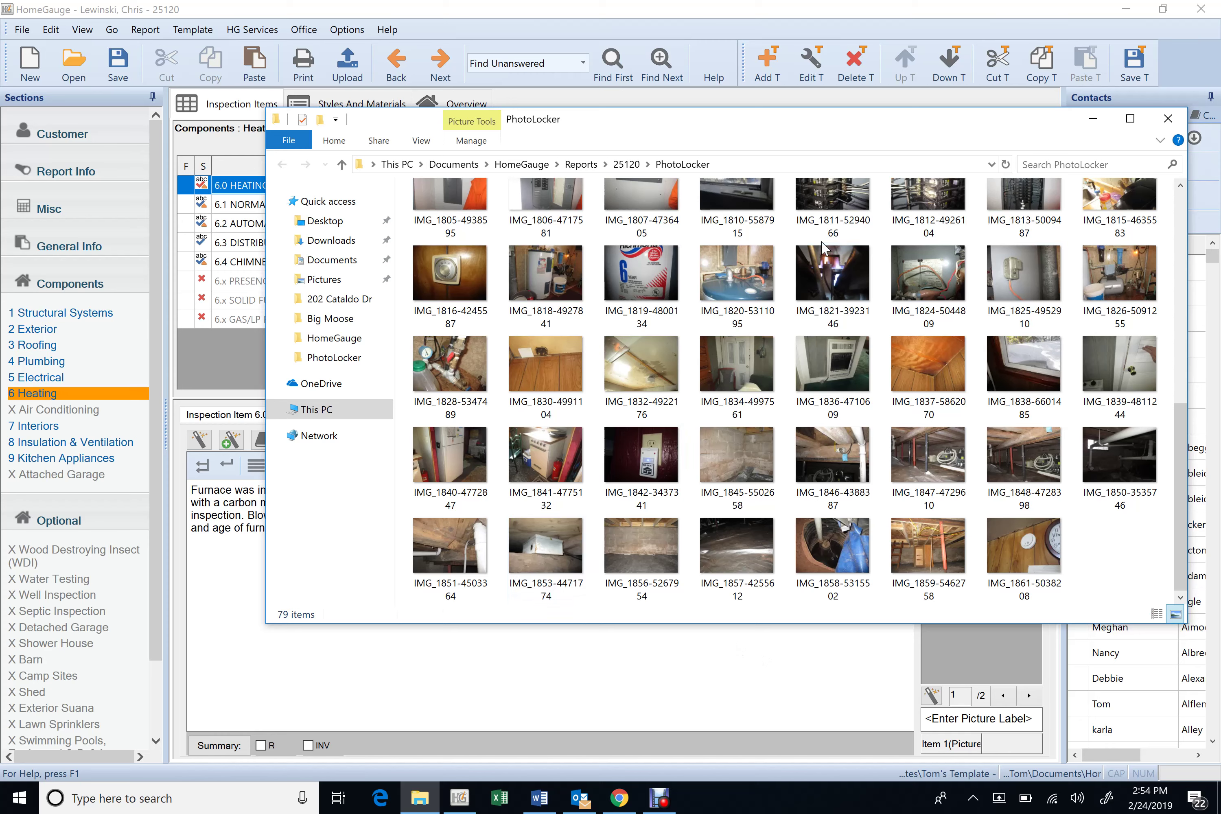
{"action": "left_click", "coordinate": [833, 276]}
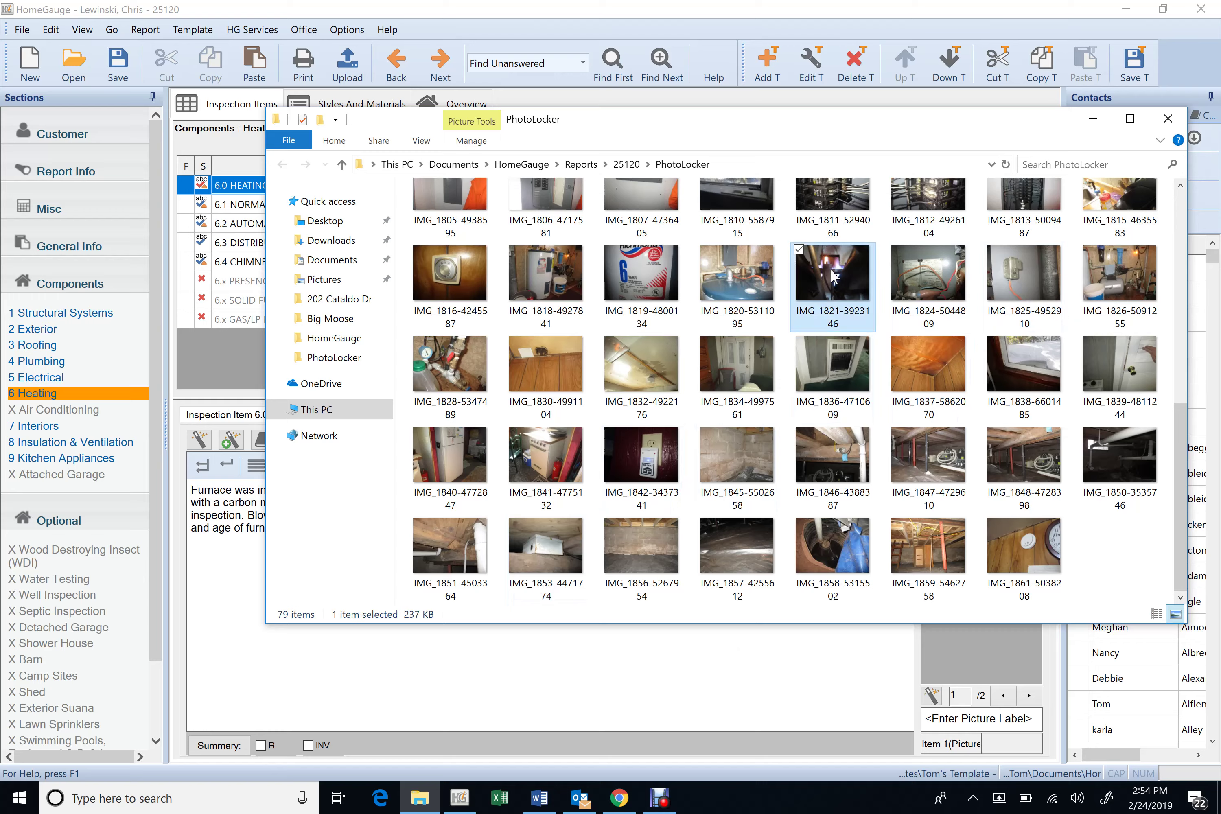
{"action": "double_click", "coordinate": [833, 276]}
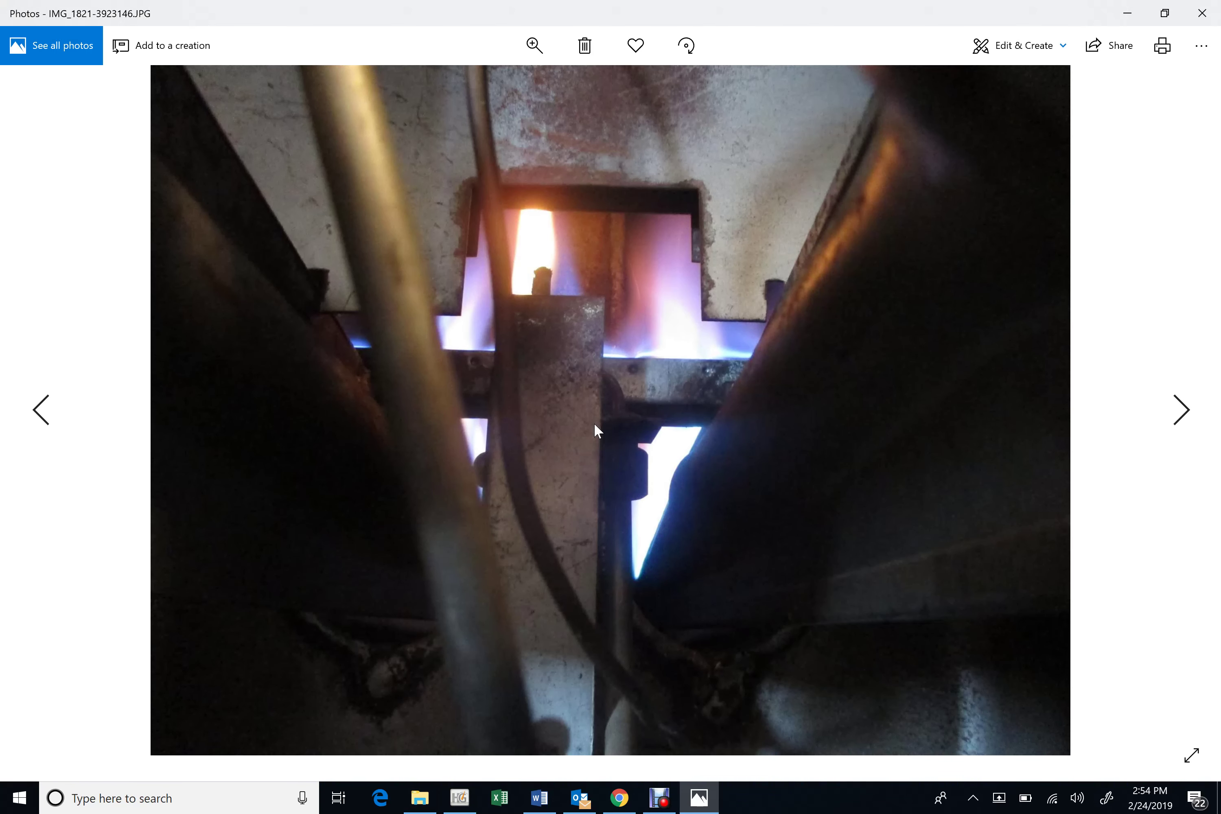
{"action": "left_click", "coordinate": [44, 405]}
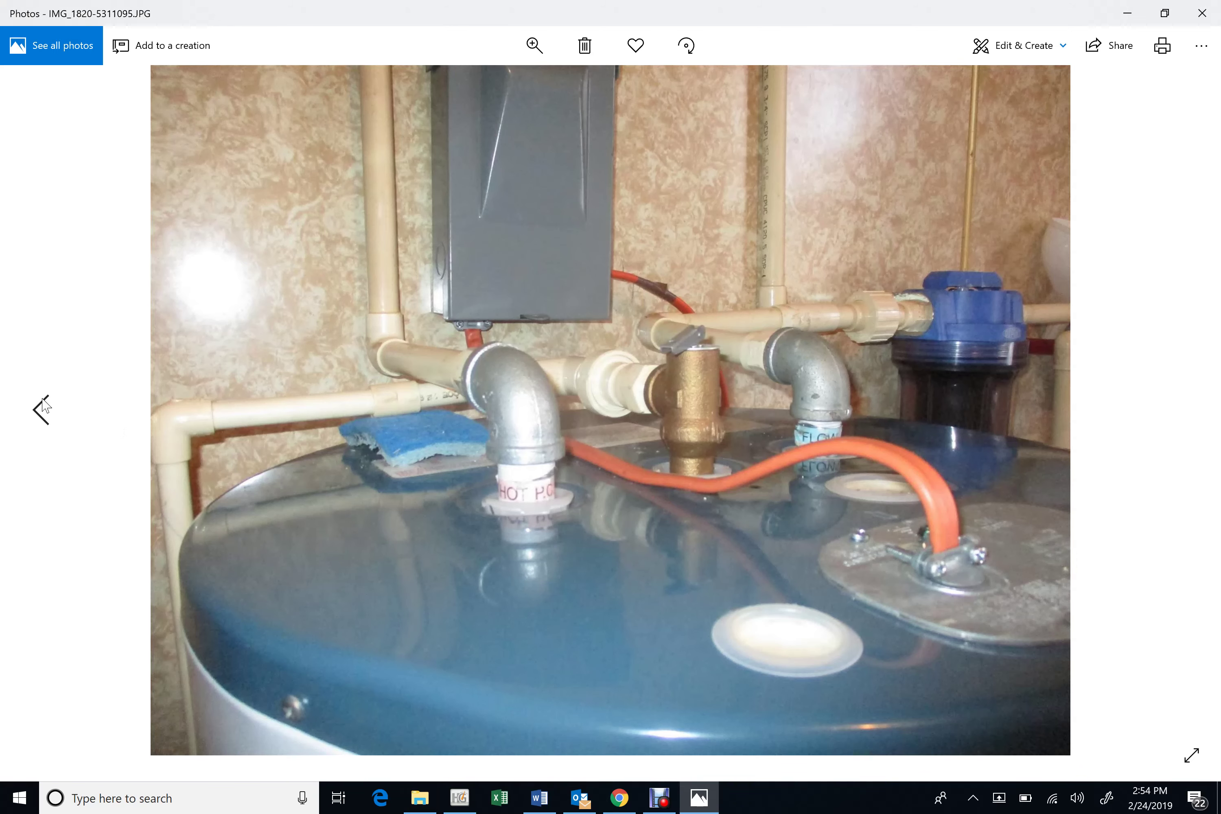
{"action": "left_click", "coordinate": [45, 405]}
{"action": "left_click", "coordinate": [45, 405]}
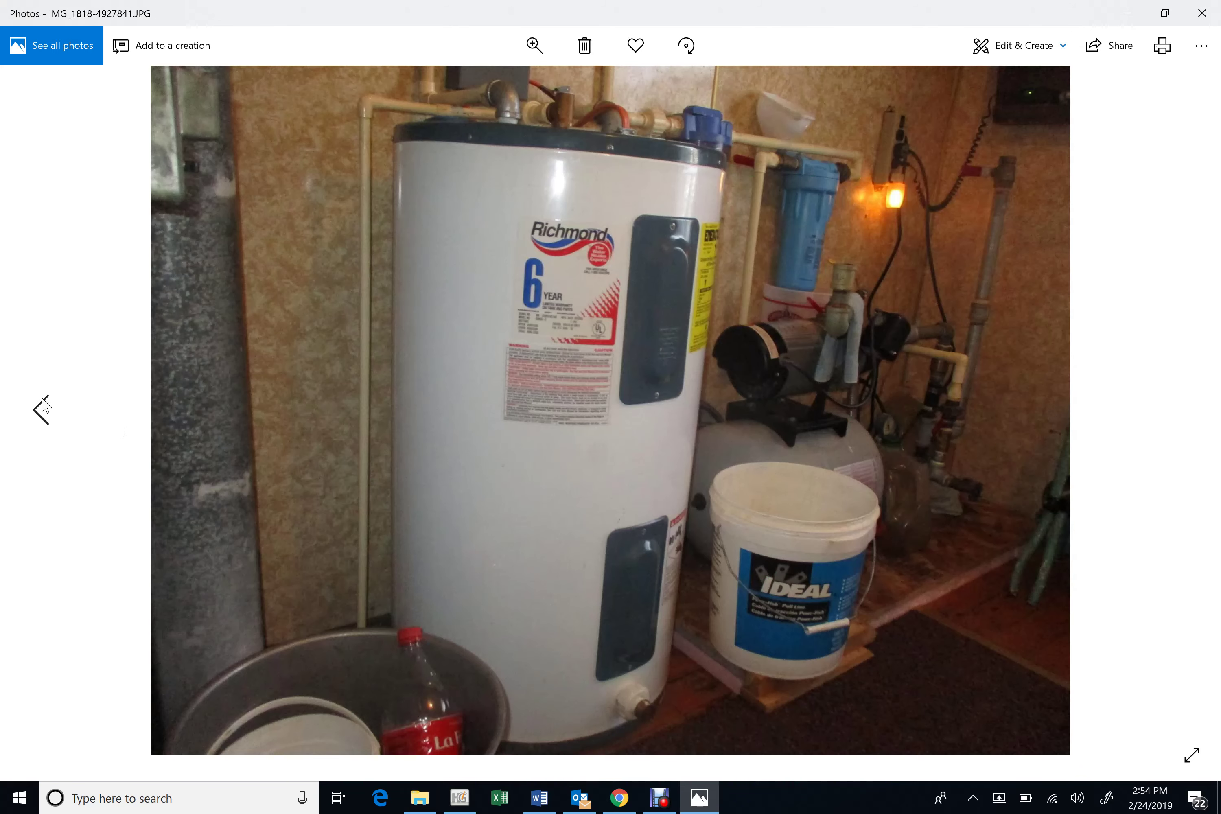
{"action": "left_click", "coordinate": [45, 405]}
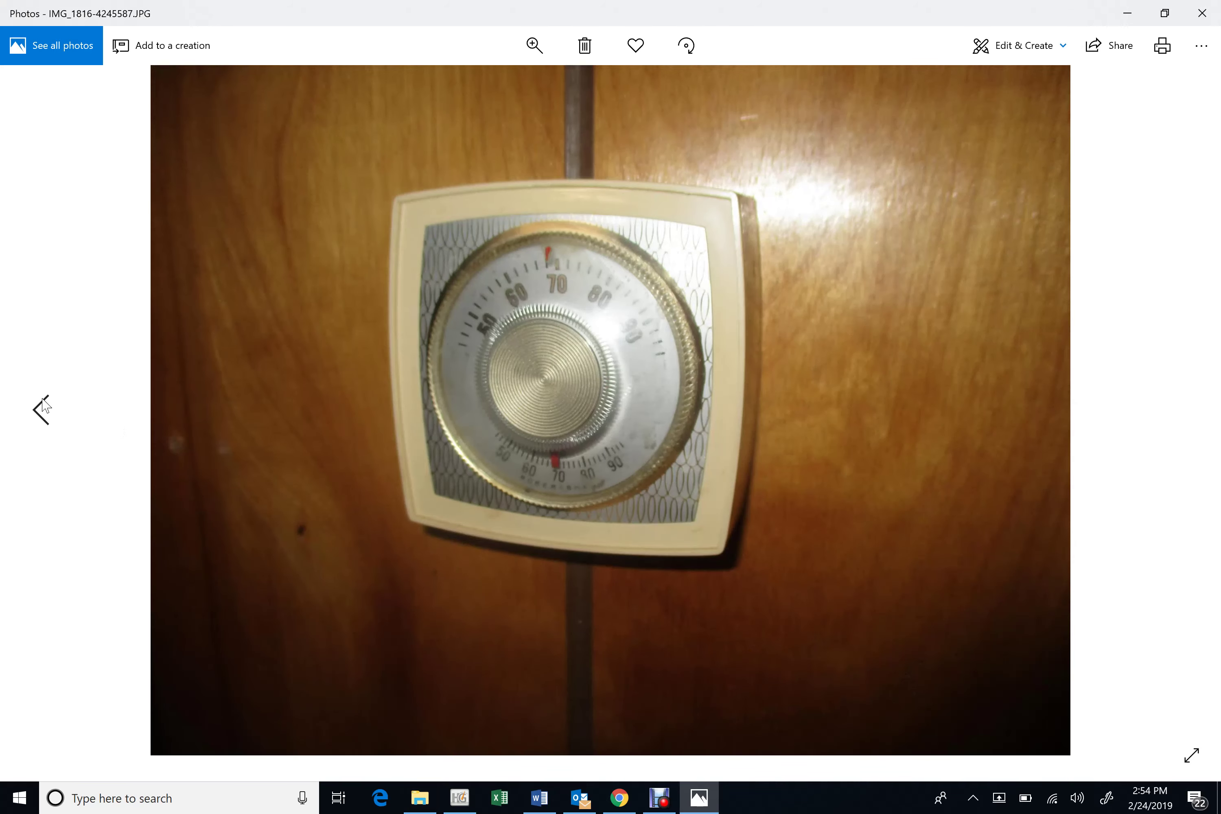
{"action": "left_click", "coordinate": [45, 405]}
{"action": "left_click", "coordinate": [45, 405]}
{"action": "left_click", "coordinate": [45, 405]}
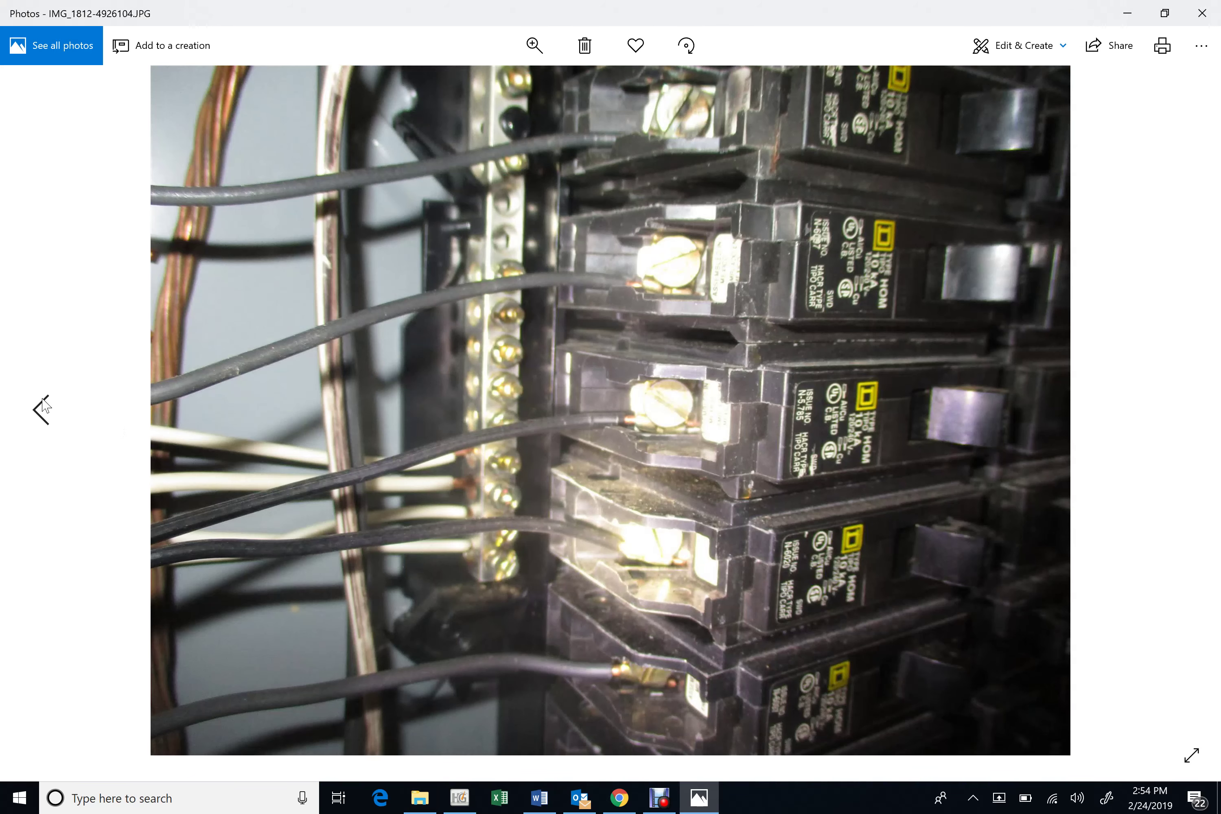
{"action": "left_click", "coordinate": [45, 405]}
{"action": "left_click", "coordinate": [44, 405]}
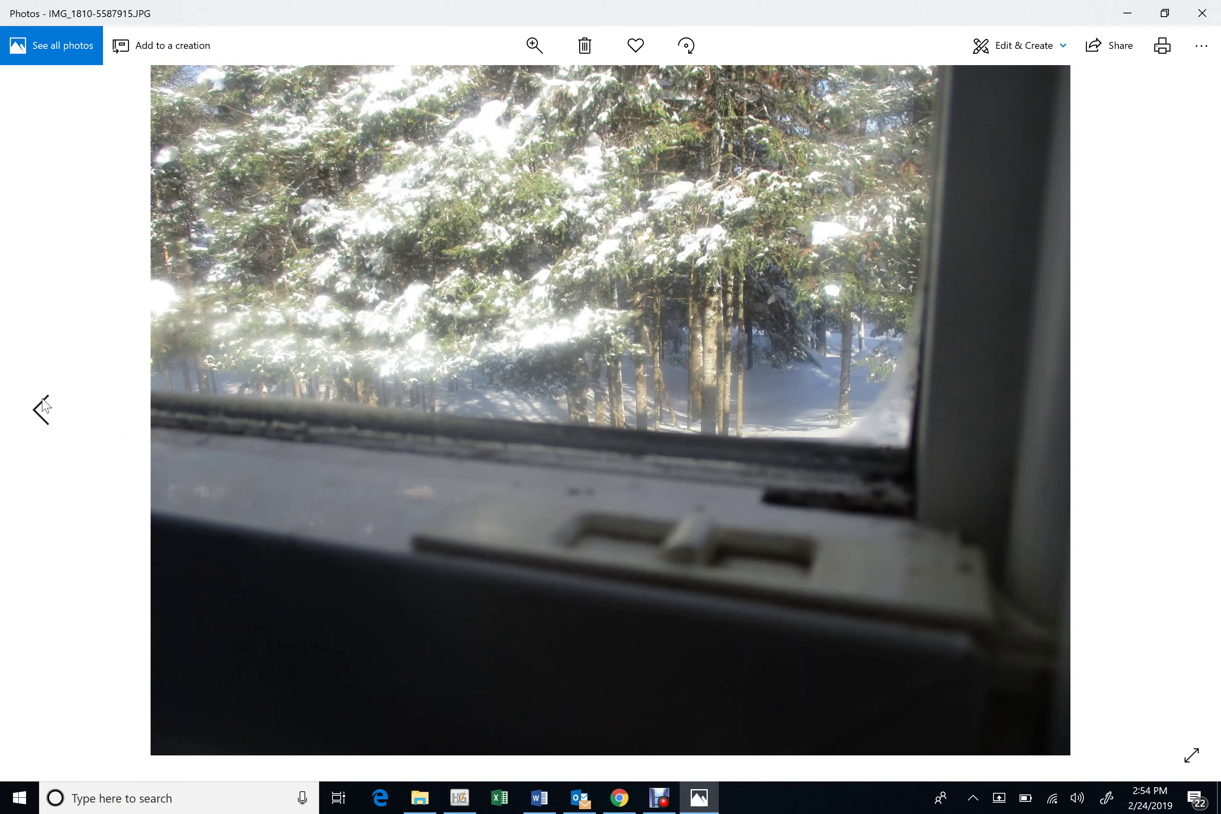
{"action": "left_click", "coordinate": [45, 405]}
{"action": "left_click", "coordinate": [45, 405]}
{"action": "left_click", "coordinate": [45, 405]}
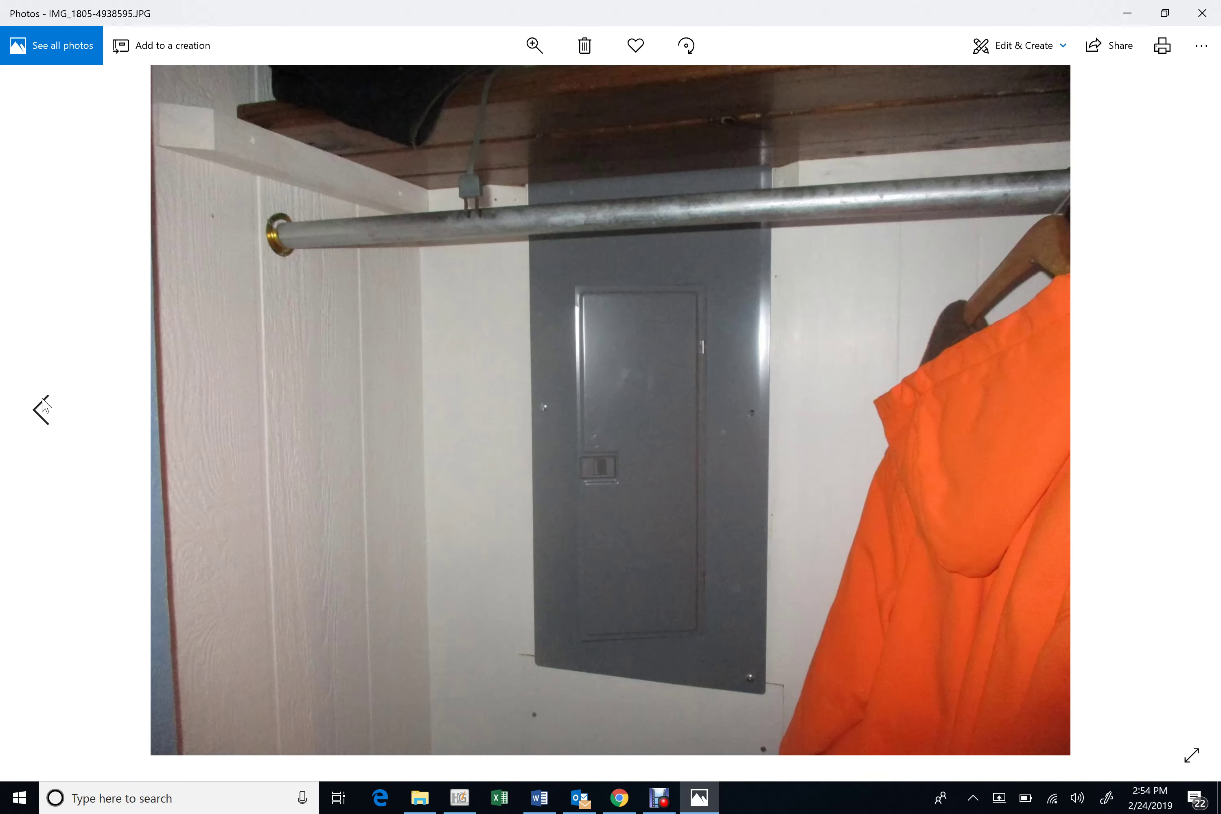
{"action": "left_click", "coordinate": [45, 405]}
{"action": "left_click", "coordinate": [45, 406]}
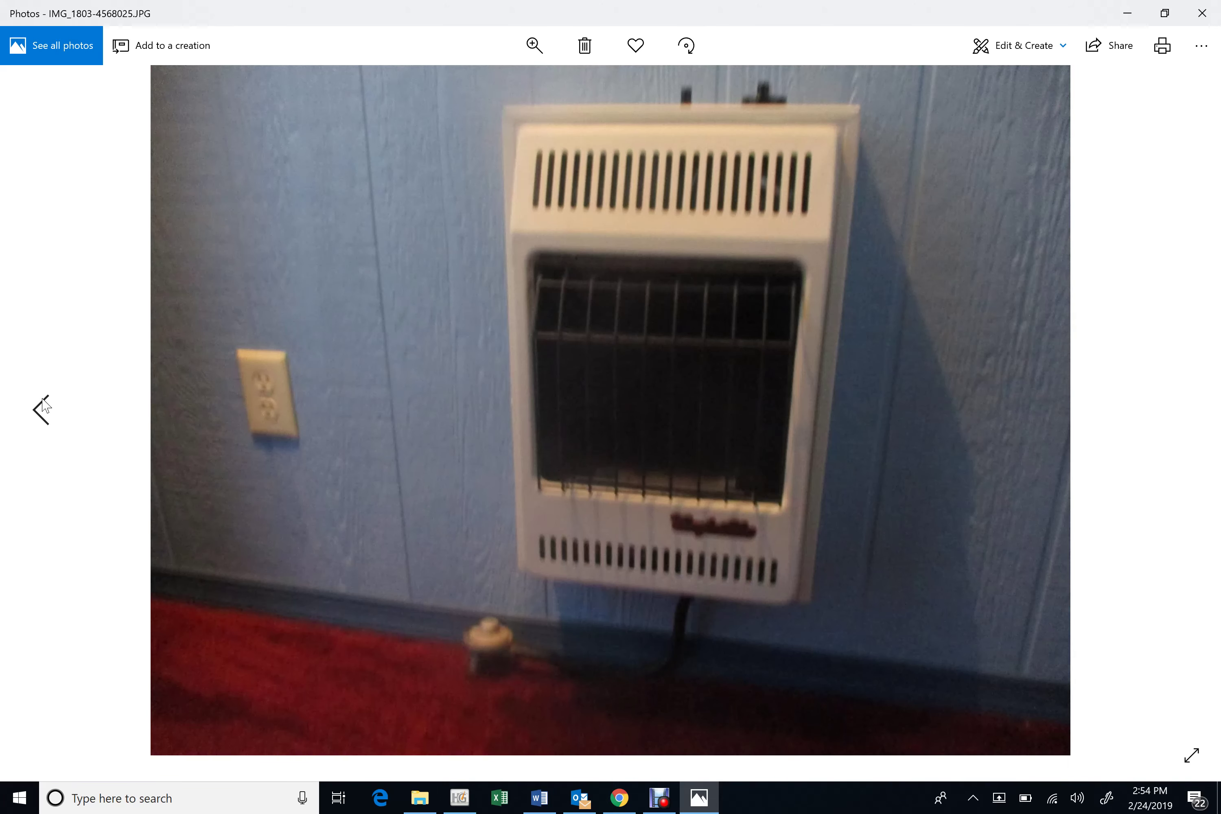
{"action": "left_click", "coordinate": [45, 405]}
{"action": "left_click", "coordinate": [45, 405]}
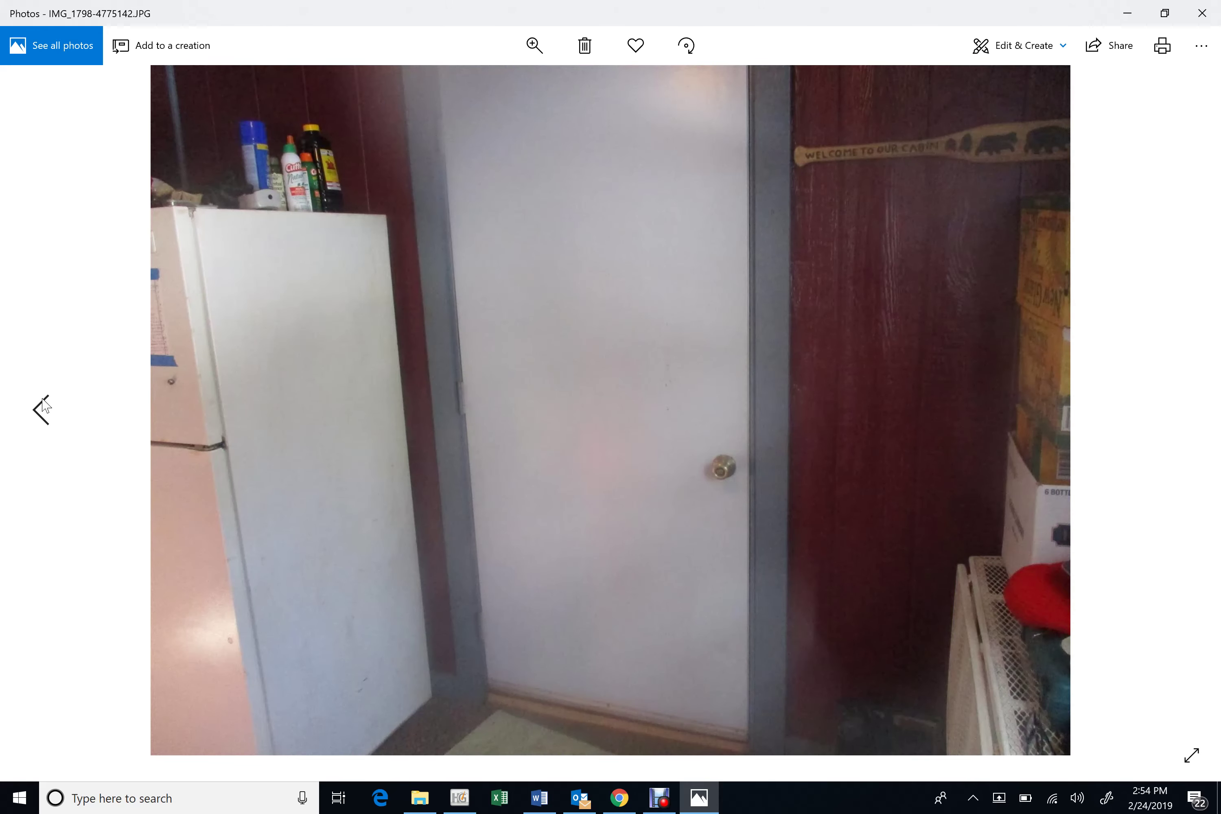
{"action": "left_click", "coordinate": [45, 405]}
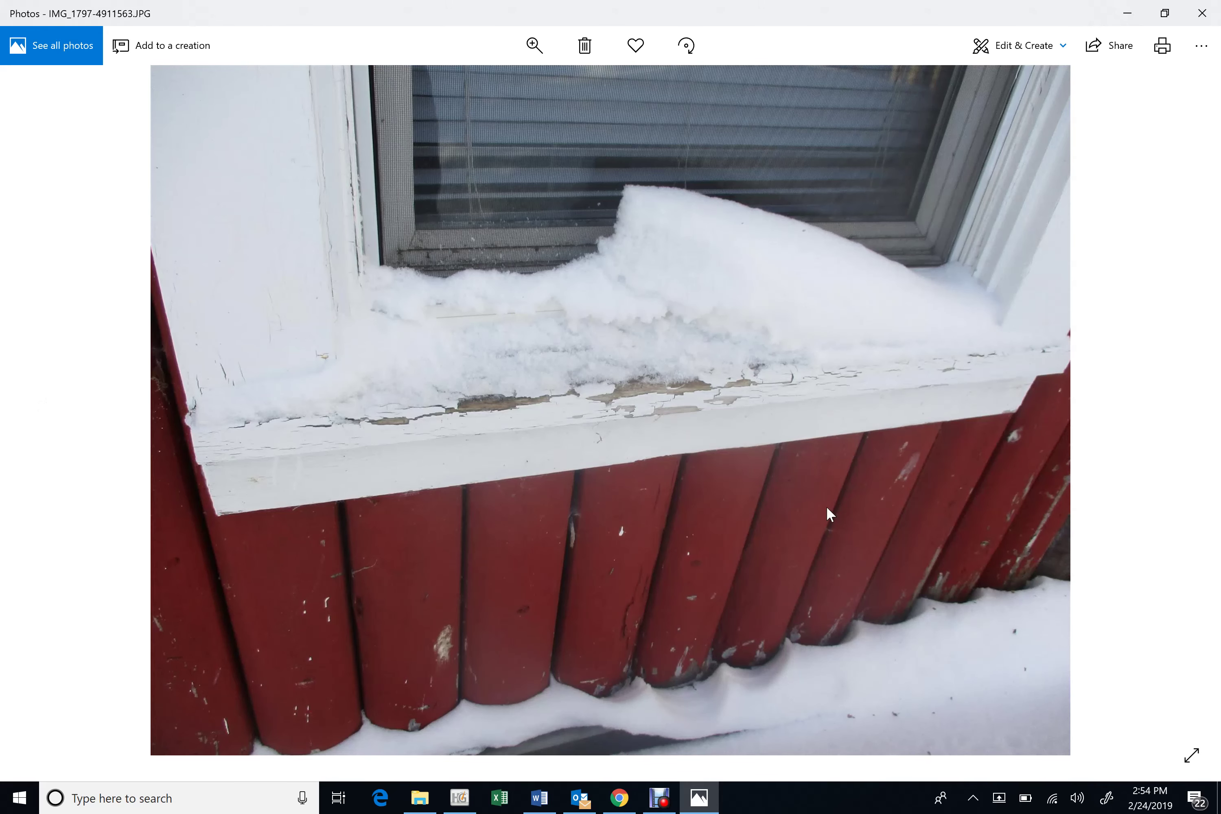
{"action": "left_click", "coordinate": [1217, 10]}
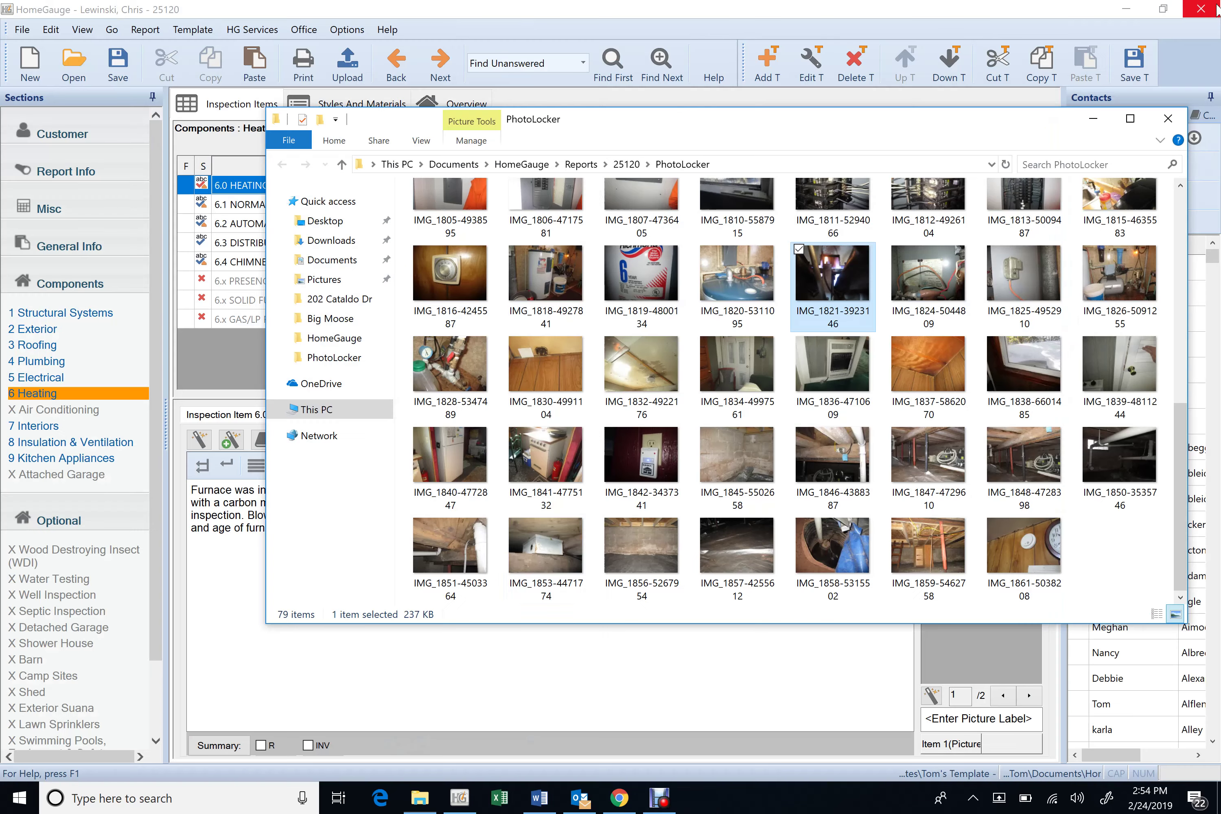
{"action": "left_click", "coordinate": [536, 672]}
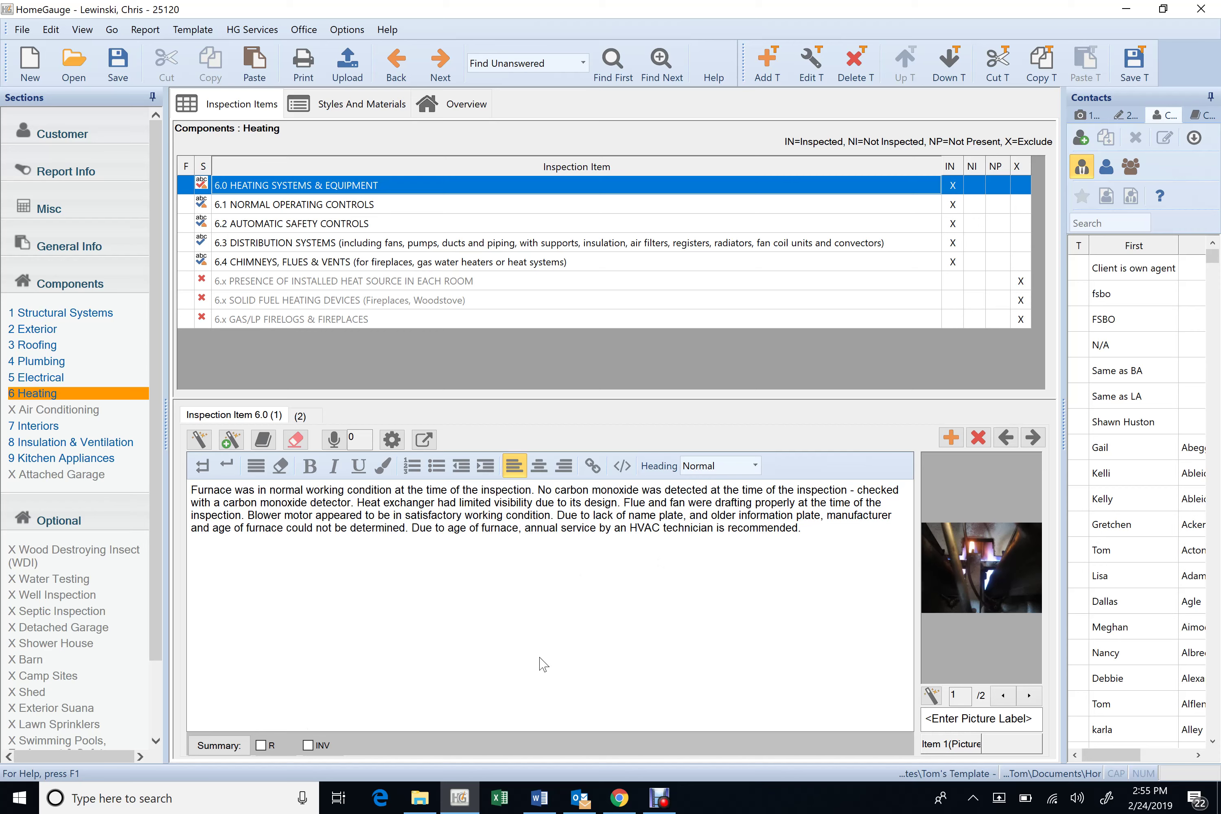
- Add a new first comment to item 6.0 and fill it with the saved non-exhaustive inspection and annual maintenance plan text
{"action": "left_click", "coordinate": [950, 438]}
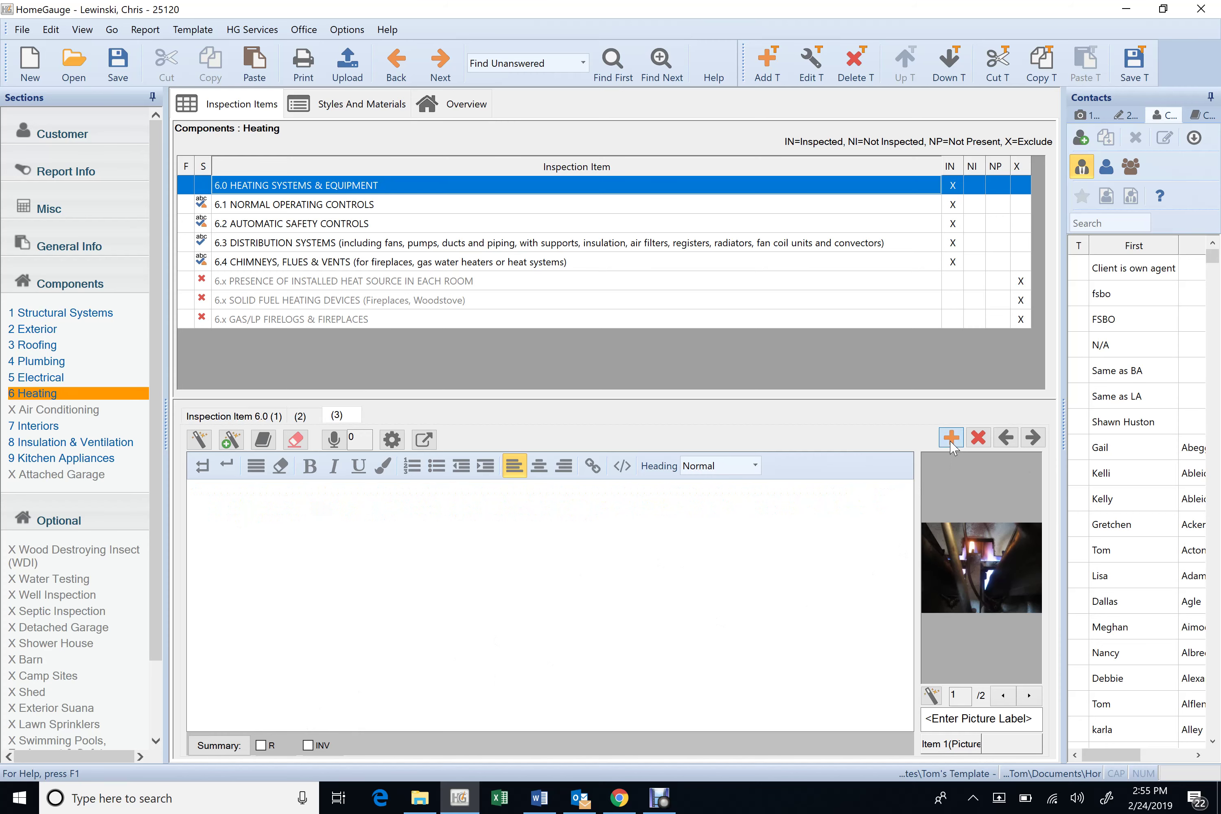
{"action": "left_click", "coordinate": [1006, 438]}
{"action": "left_click", "coordinate": [1006, 438]}
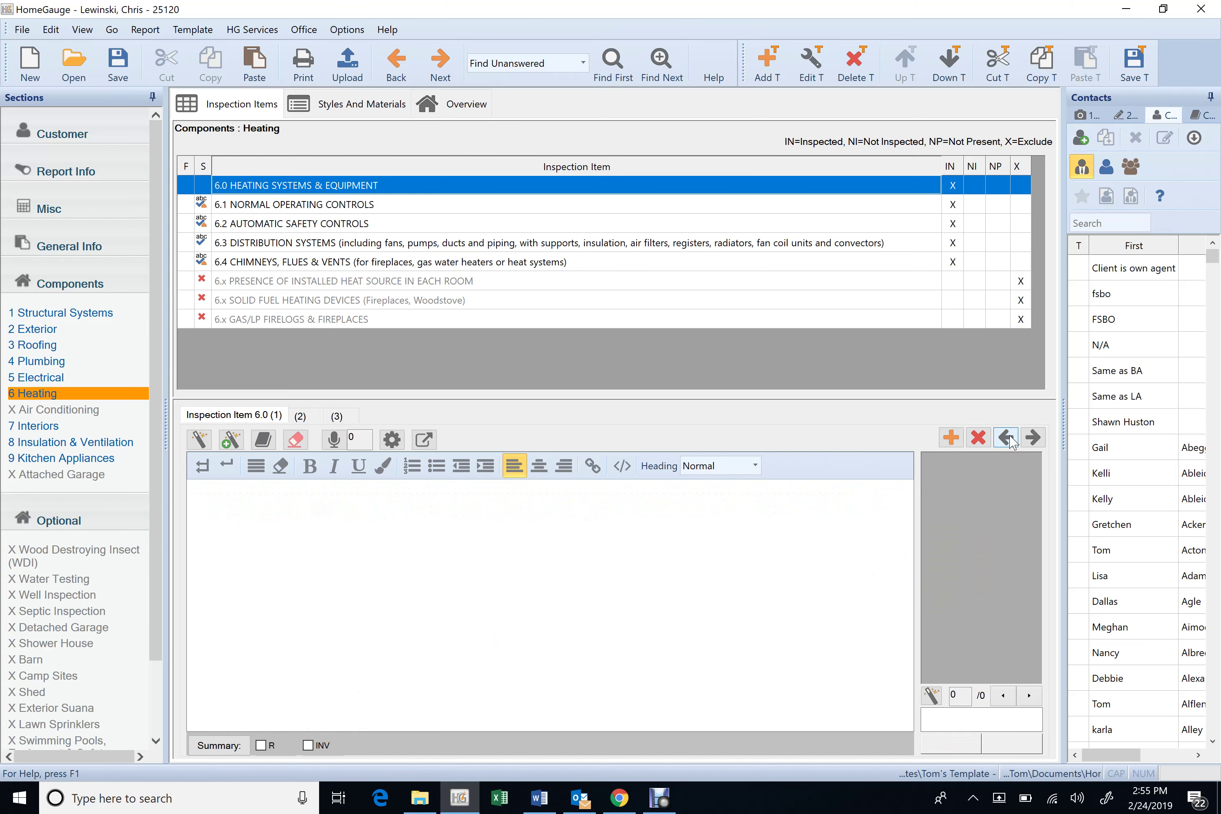
{"action": "double_click", "coordinate": [405, 184]}
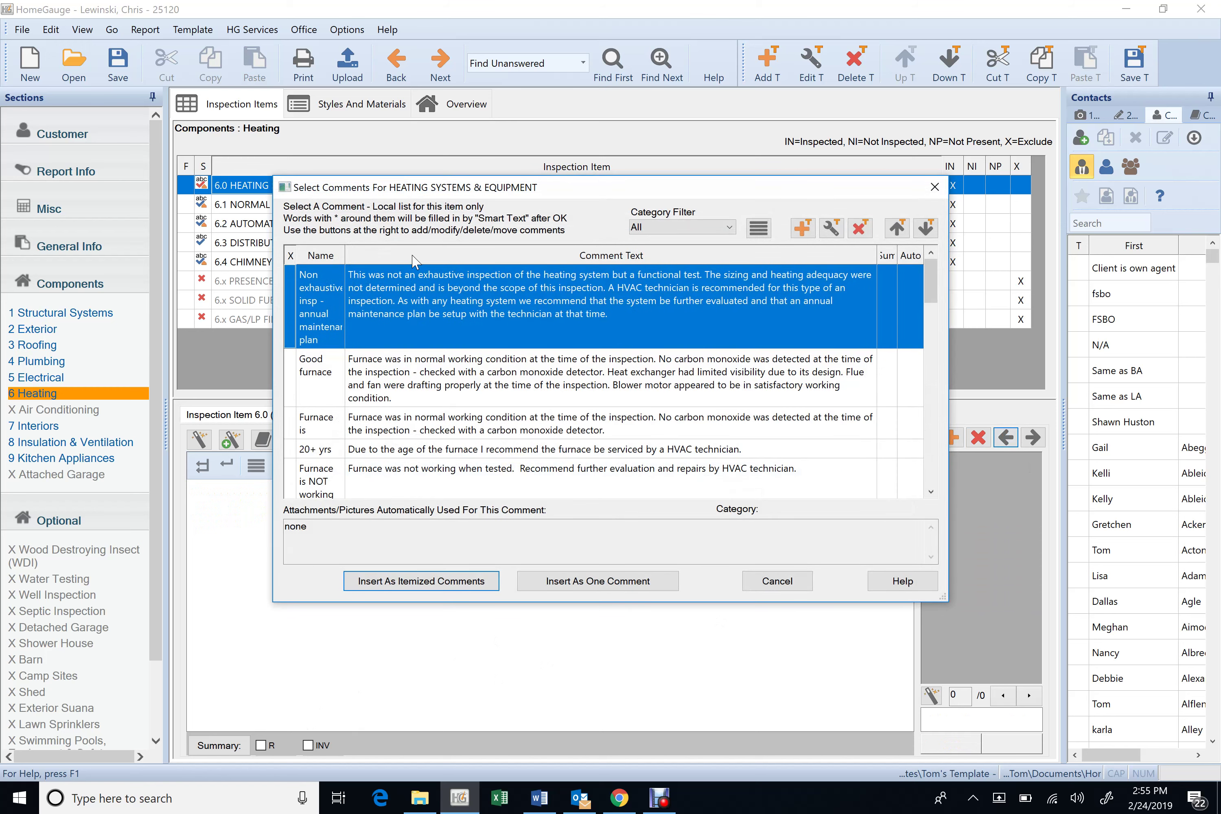
{"action": "left_click", "coordinate": [553, 583]}
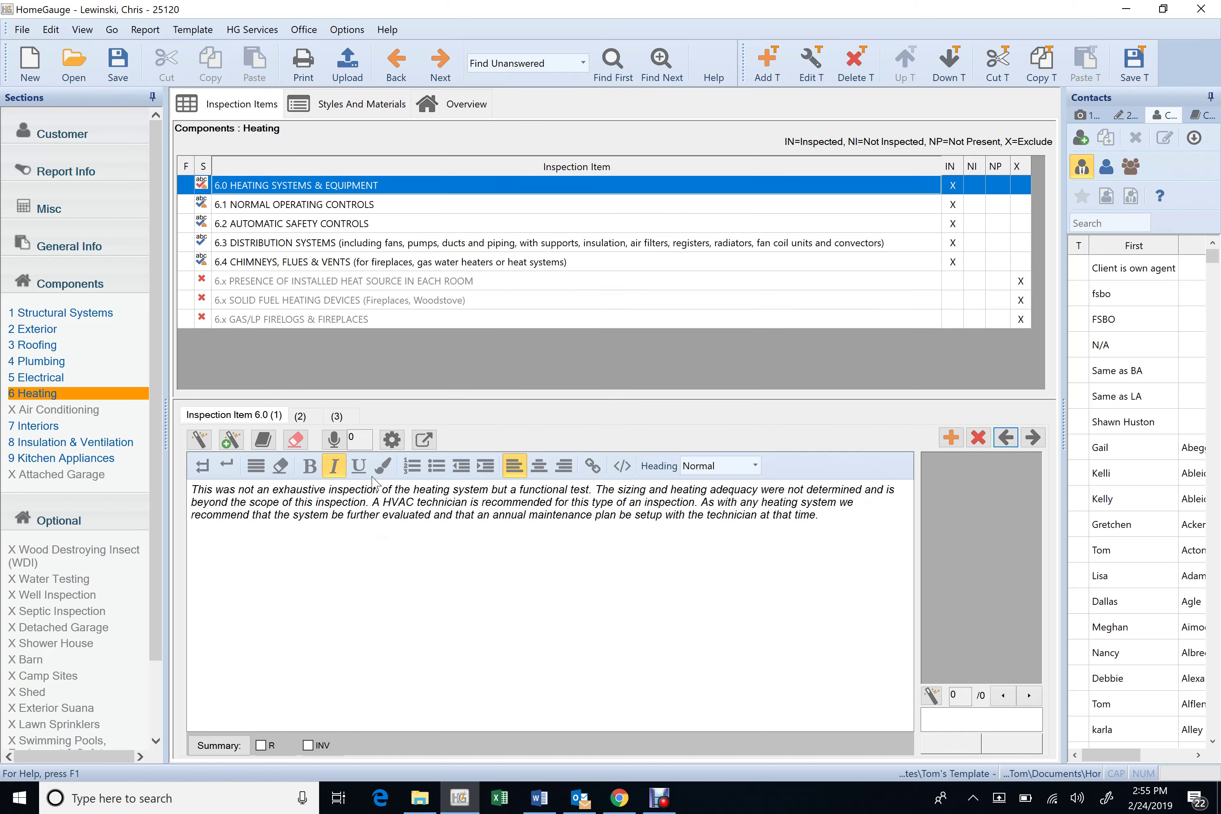
- Set the saved non-exhaustive inspection comment for Heating Systems & Equipment to be included automatically on report start
{"action": "double_click", "coordinate": [393, 187]}
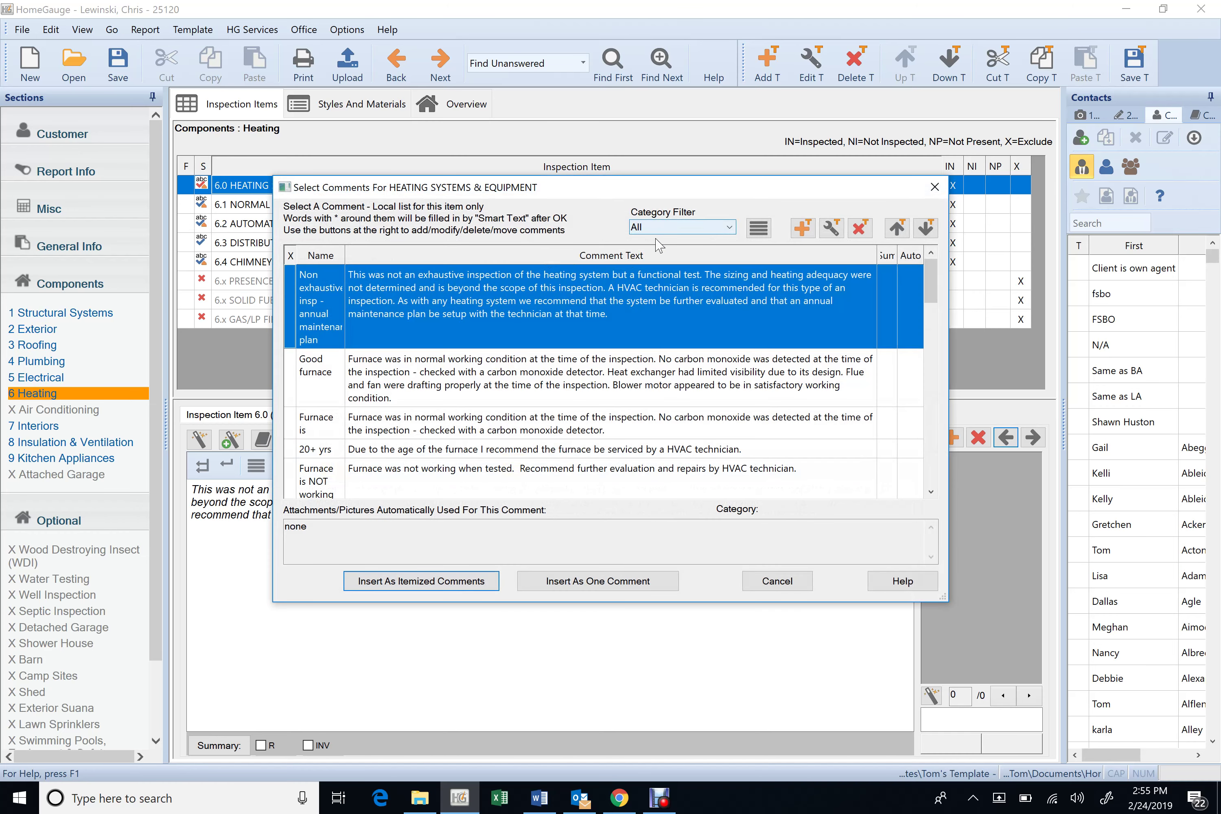
{"action": "left_click", "coordinate": [636, 282]}
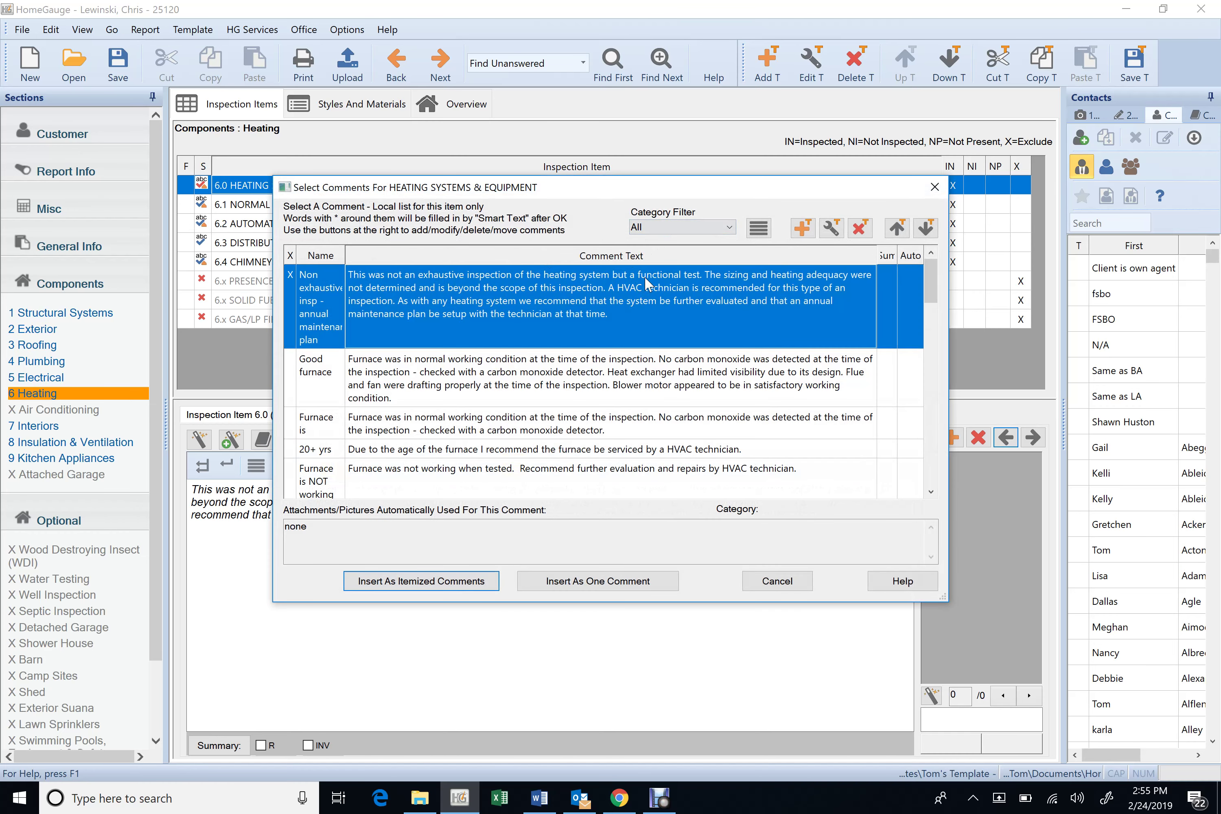
{"action": "left_click", "coordinate": [831, 228]}
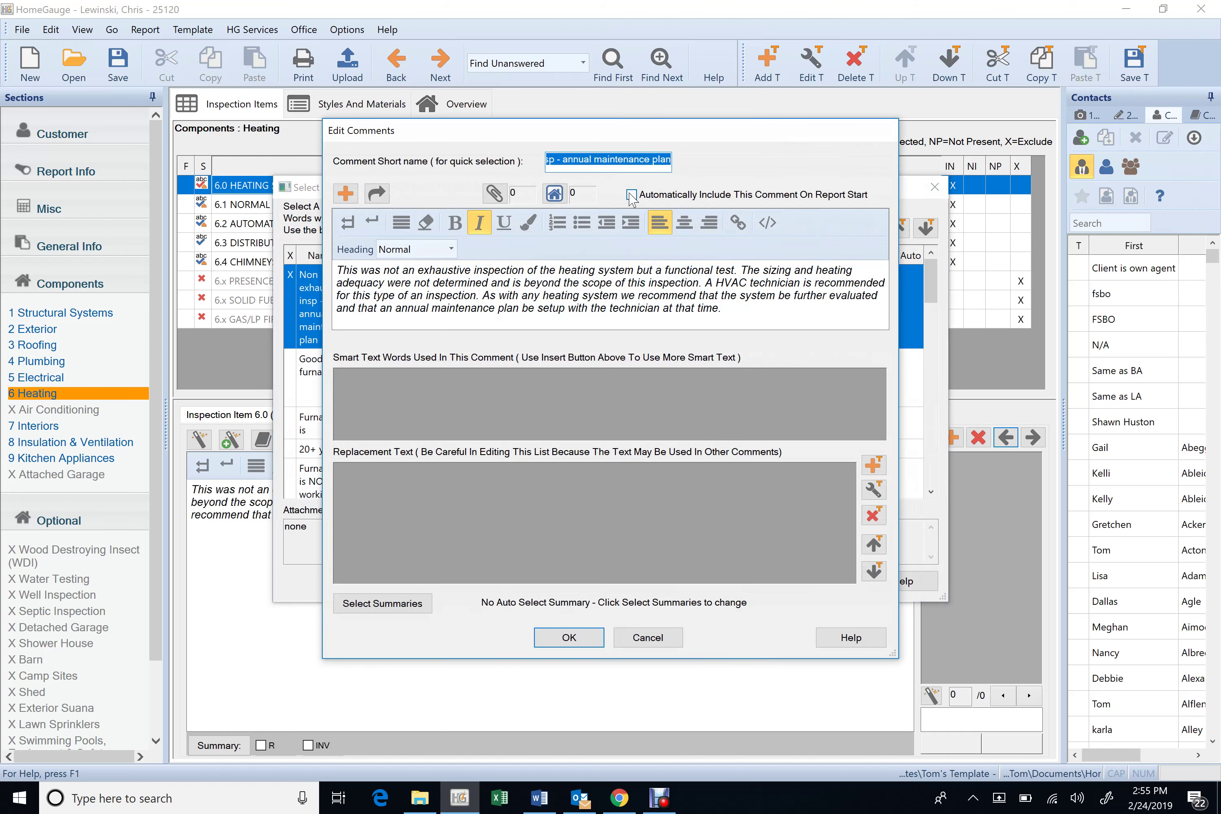
{"action": "left_click", "coordinate": [632, 195]}
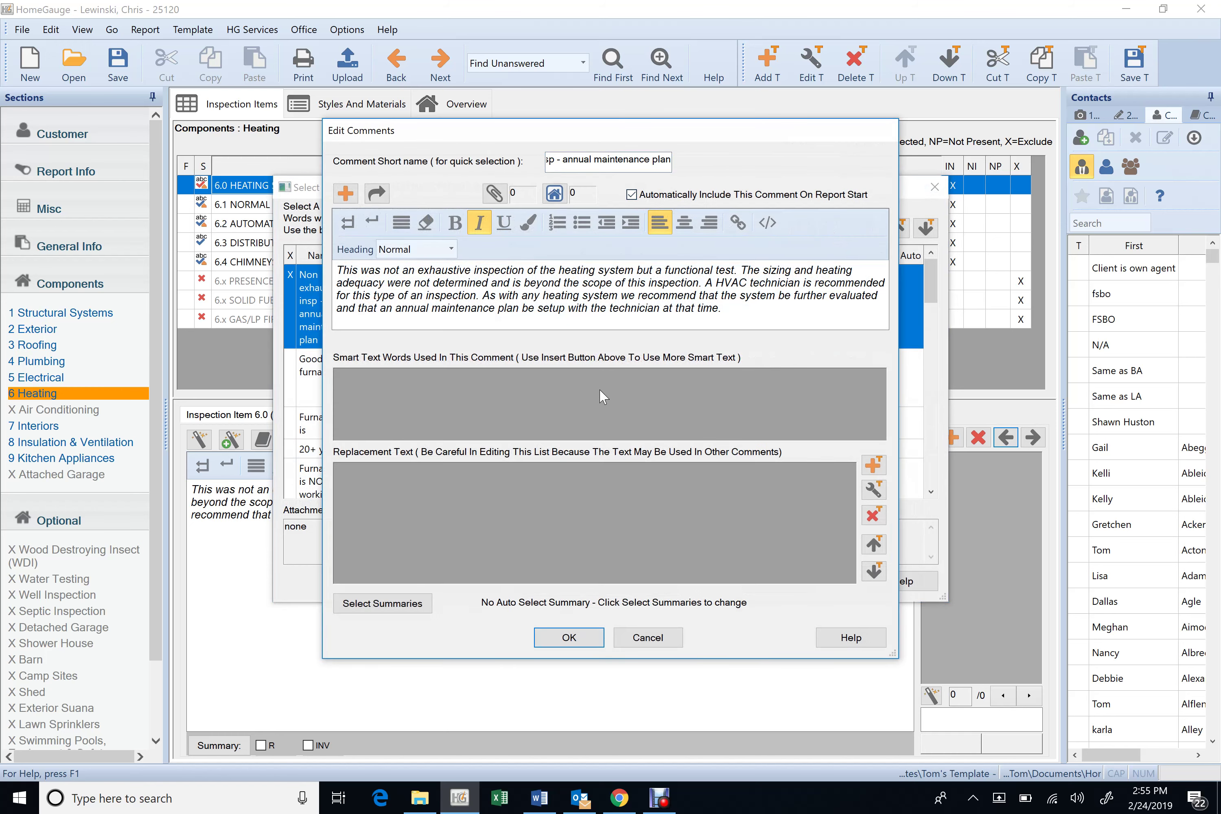
{"action": "left_click", "coordinate": [578, 638]}
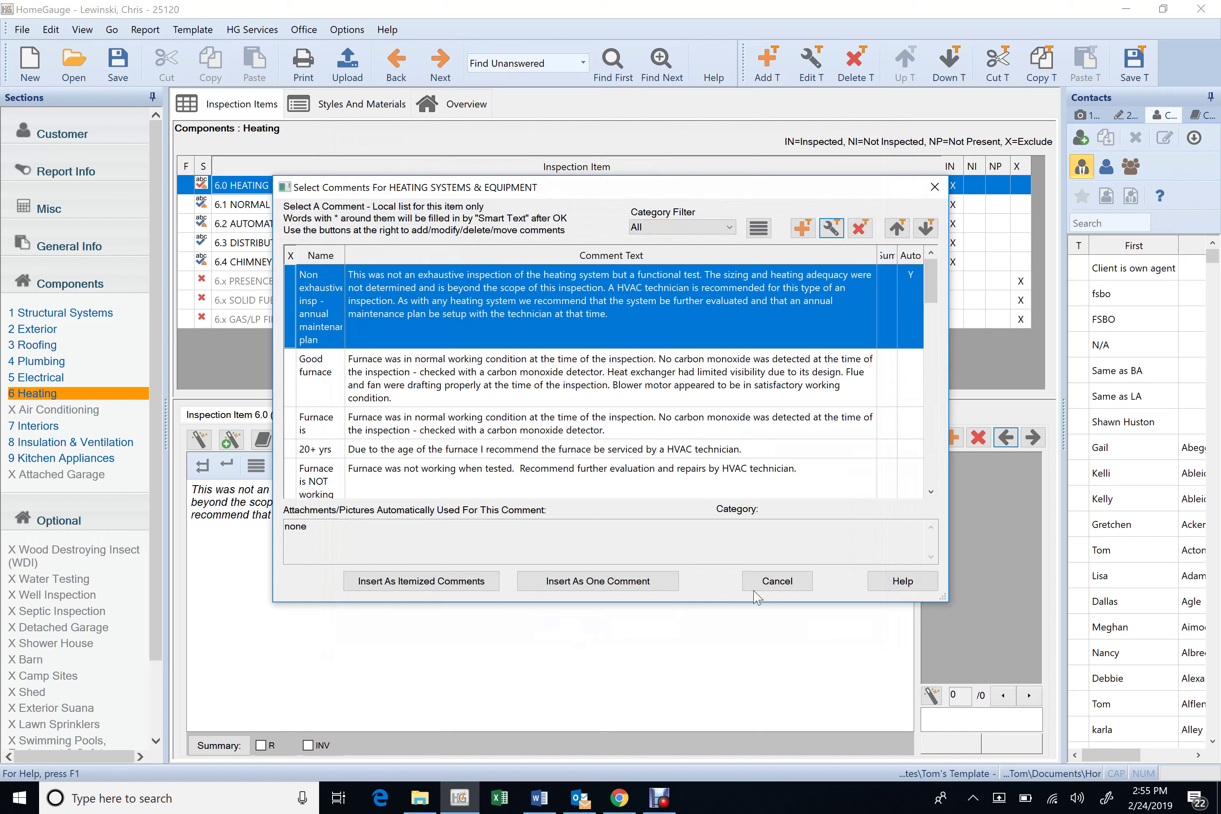
- Close the saved comments, check the licensed electrician comment on Electrical item 5.0, then return to the Heating section
{"action": "left_click", "coordinate": [786, 586]}
{"action": "left_click", "coordinate": [72, 379]}
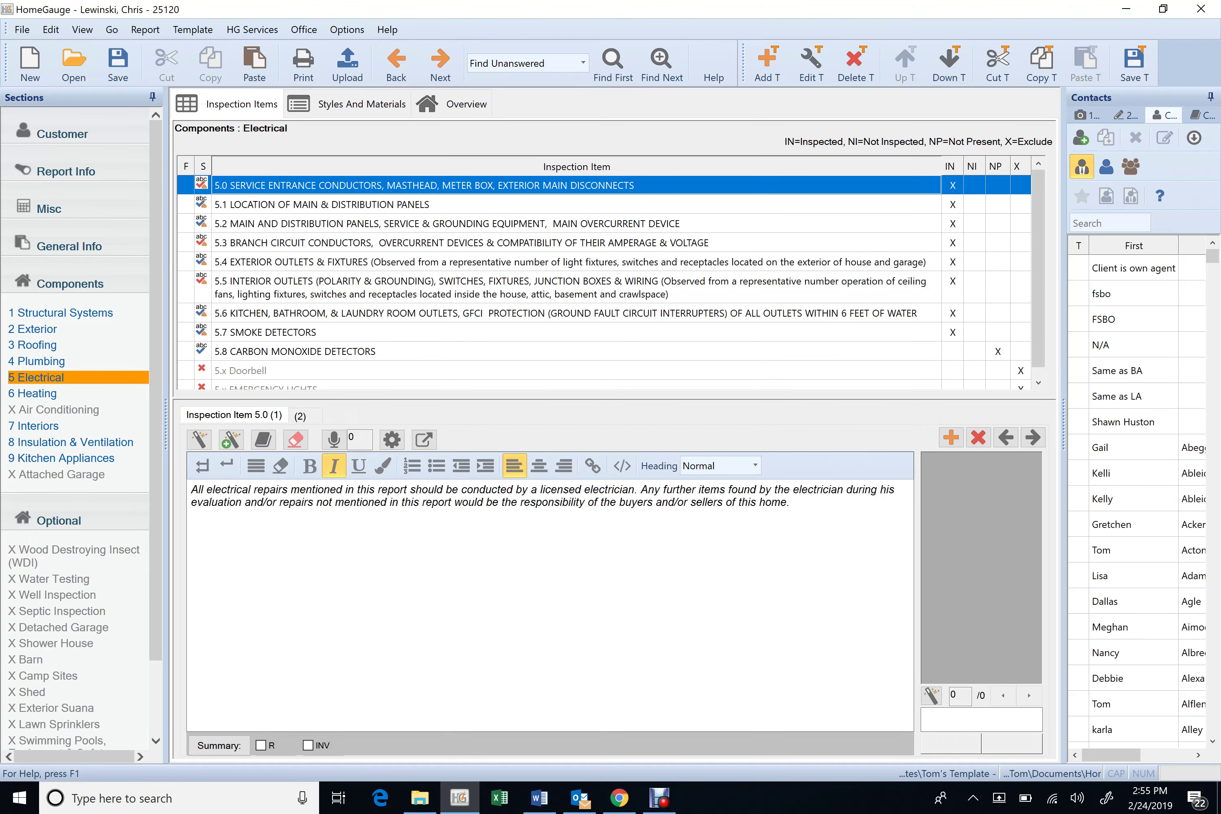
{"action": "left_click_drag", "start_coordinate": [206, 489], "coordinate": [531, 502]}
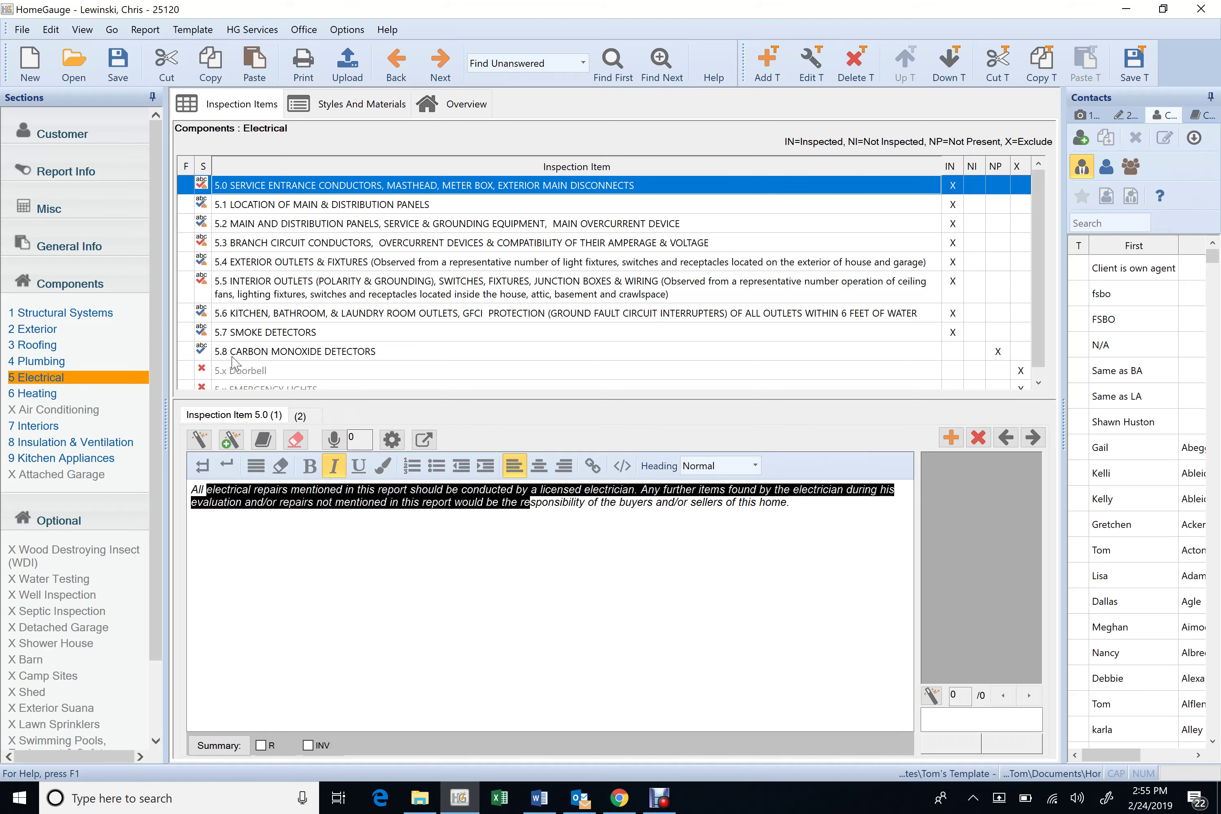
{"action": "left_click", "coordinate": [47, 395]}
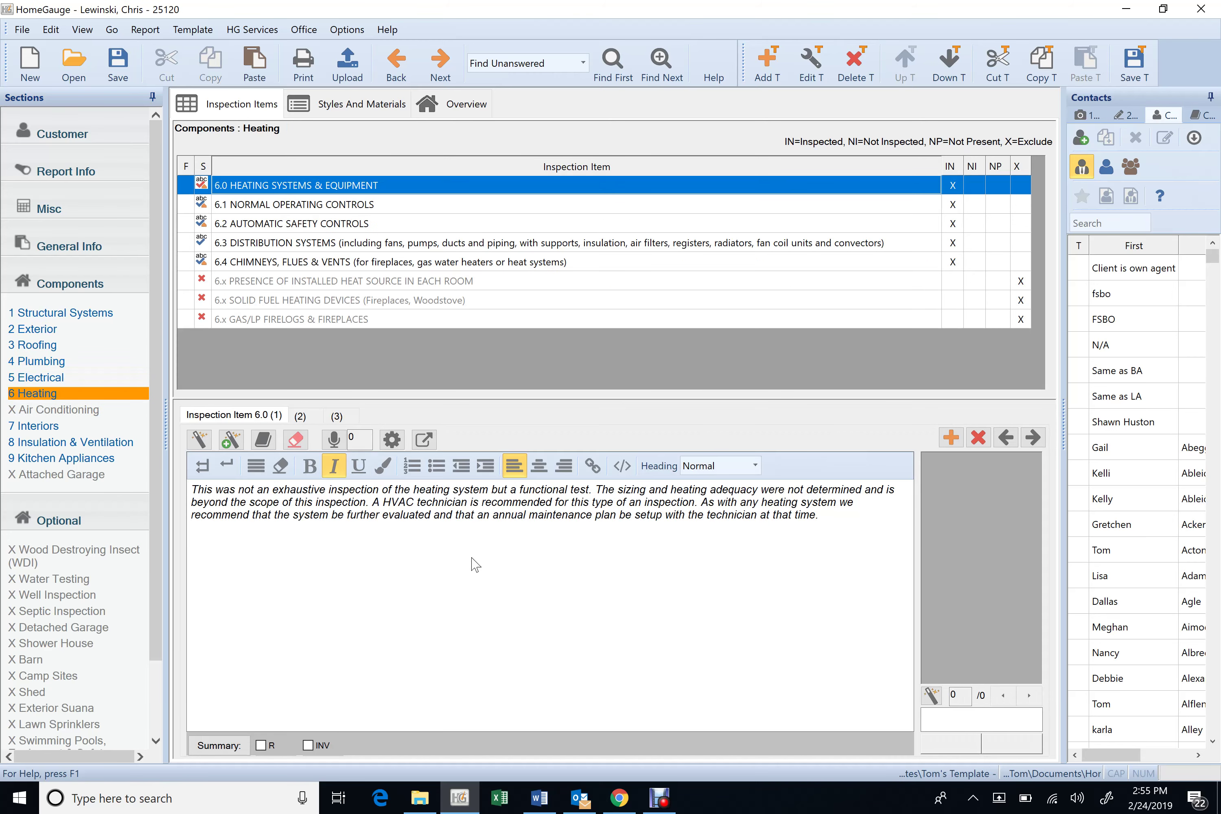
- Review the second and third comments of Heating item 6.0 and the comments and photos of items 6.1 and 6.2
{"action": "left_click", "coordinate": [302, 417]}
{"action": "left_click", "coordinate": [338, 418]}
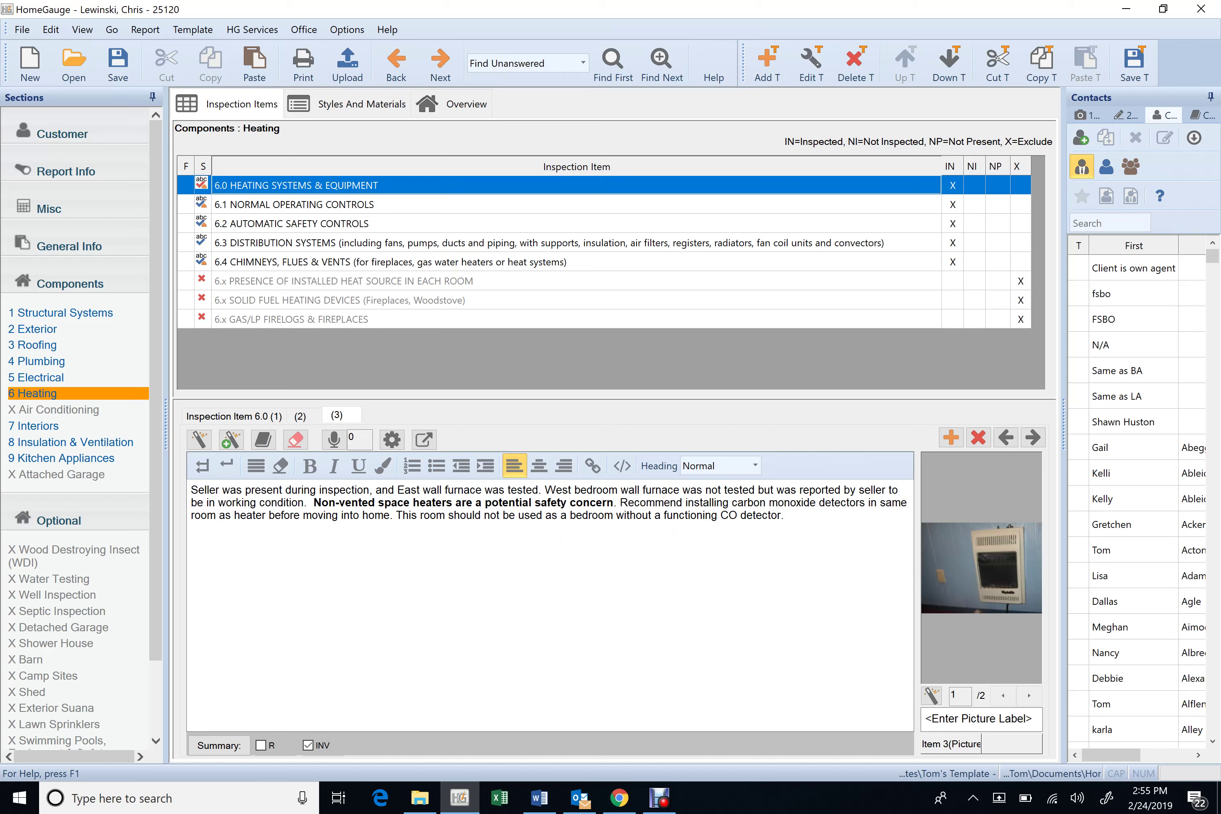
{"action": "left_click", "coordinate": [311, 210]}
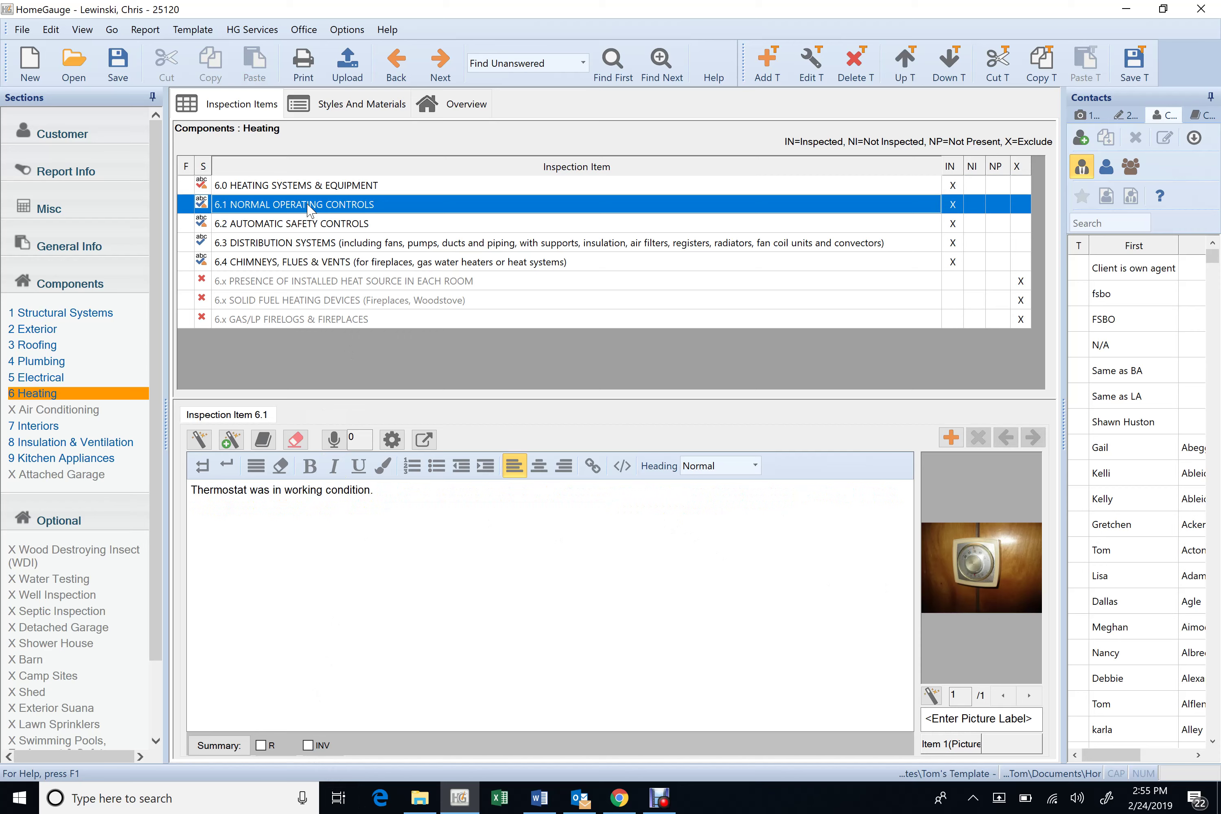
{"action": "left_click", "coordinate": [336, 226]}
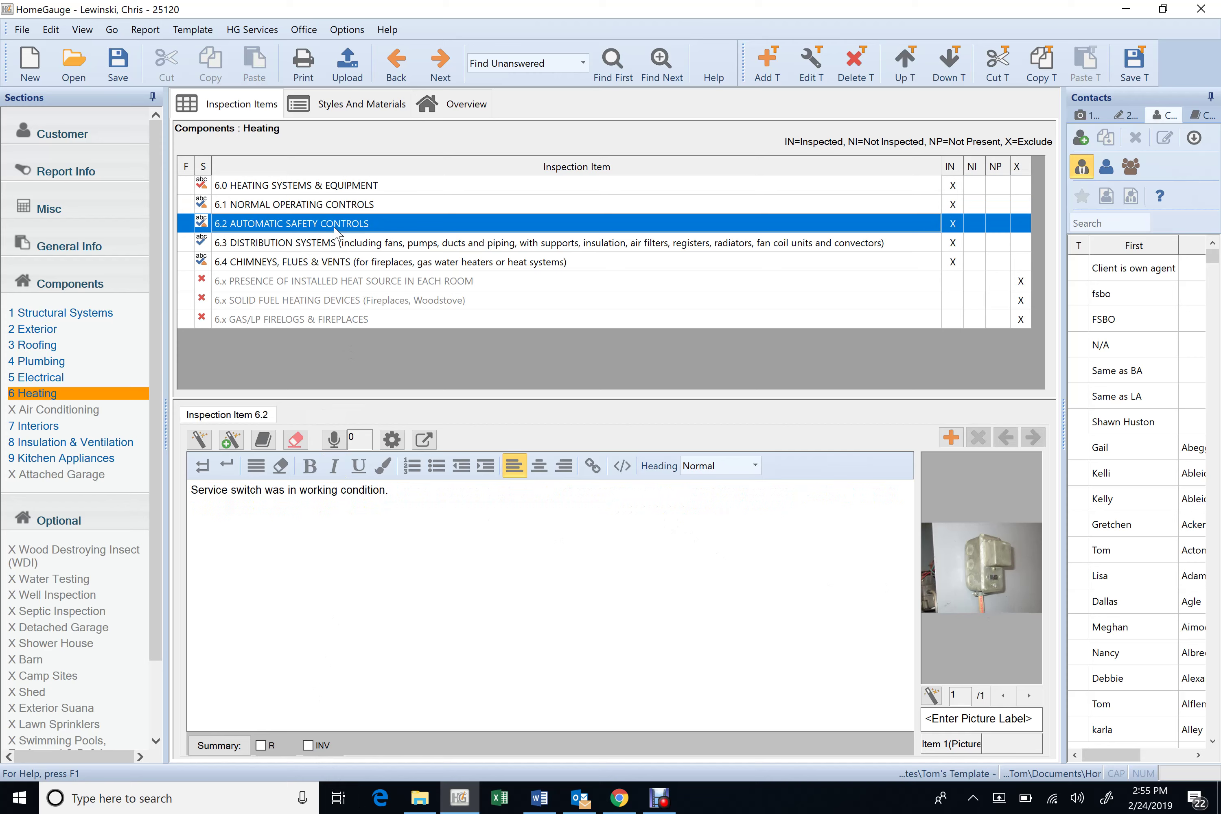
- Review the Interiors comments from item 7.0 Ceilings through item 7.3 Counters & Cabinets
{"action": "left_click", "coordinate": [62, 426]}
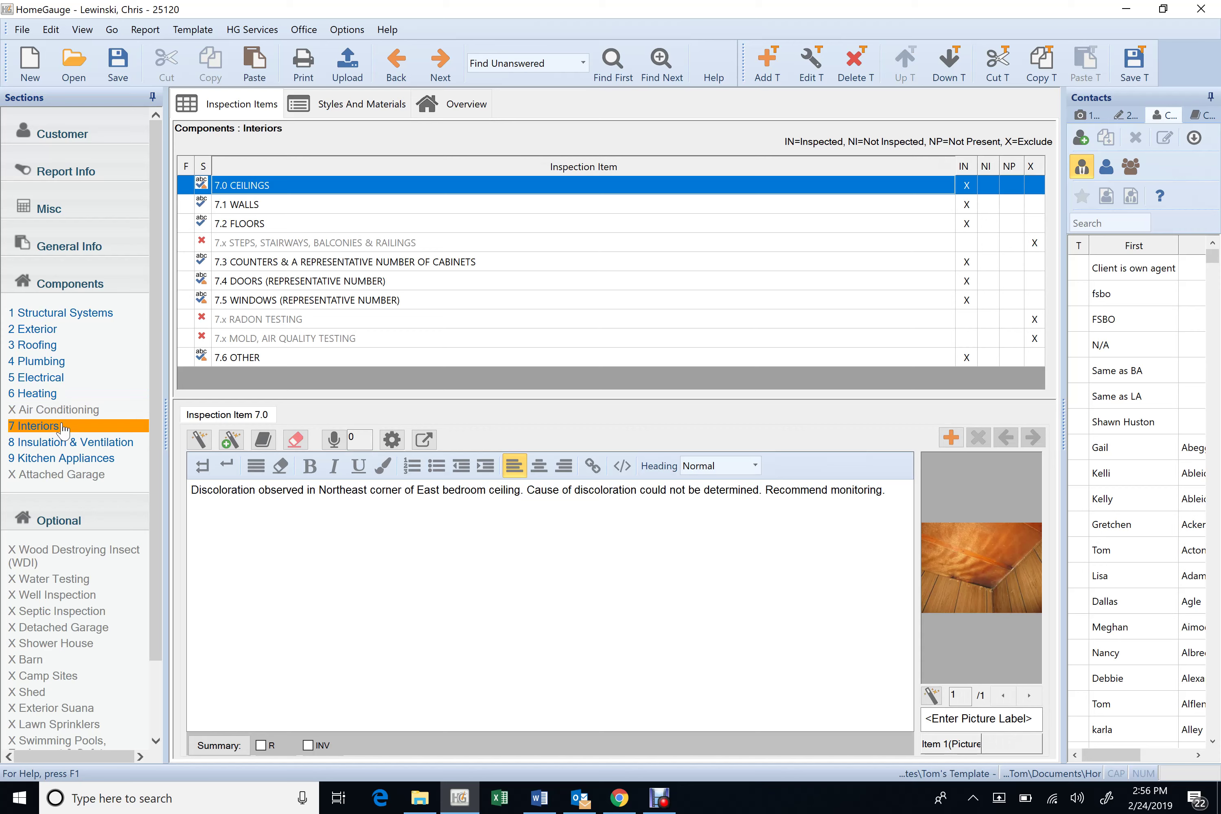
{"action": "left_click", "coordinate": [274, 208]}
{"action": "key", "text": "Down"}
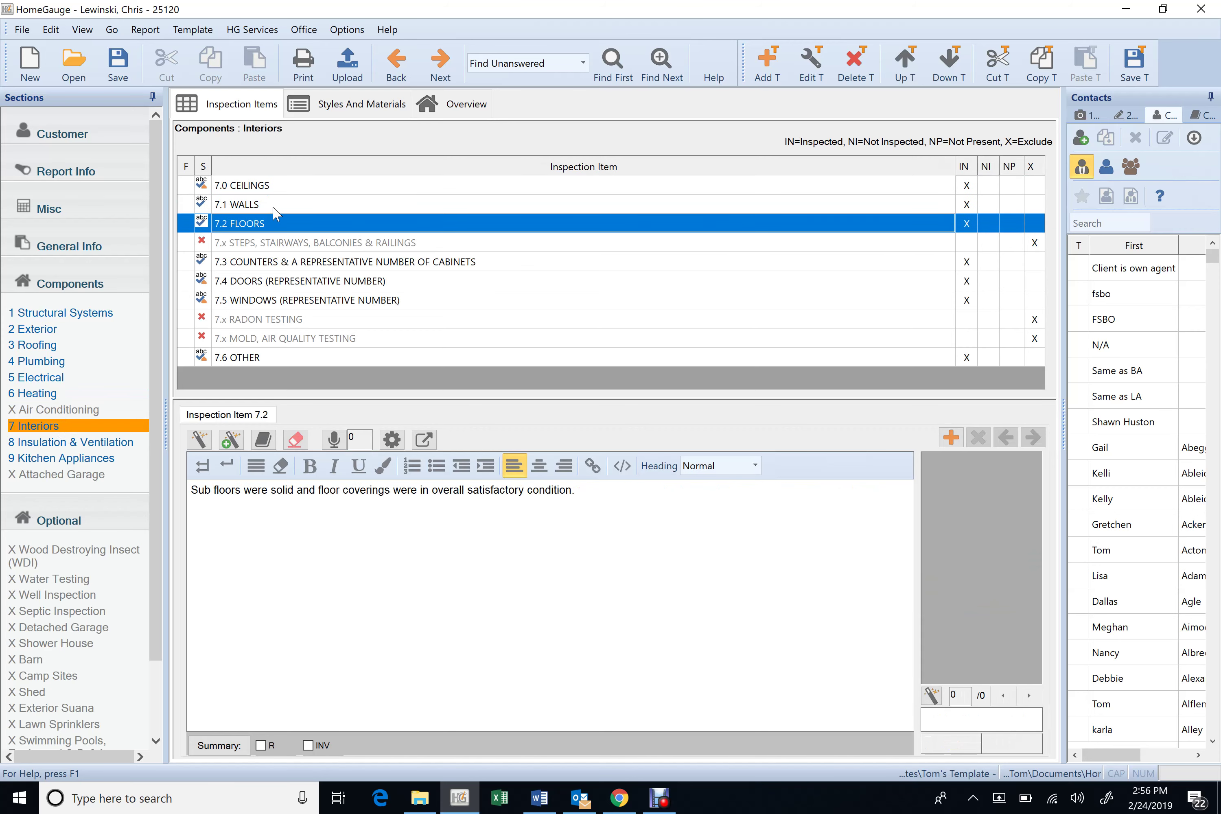
{"action": "key", "text": "Down"}
{"action": "key", "text": "Down"}
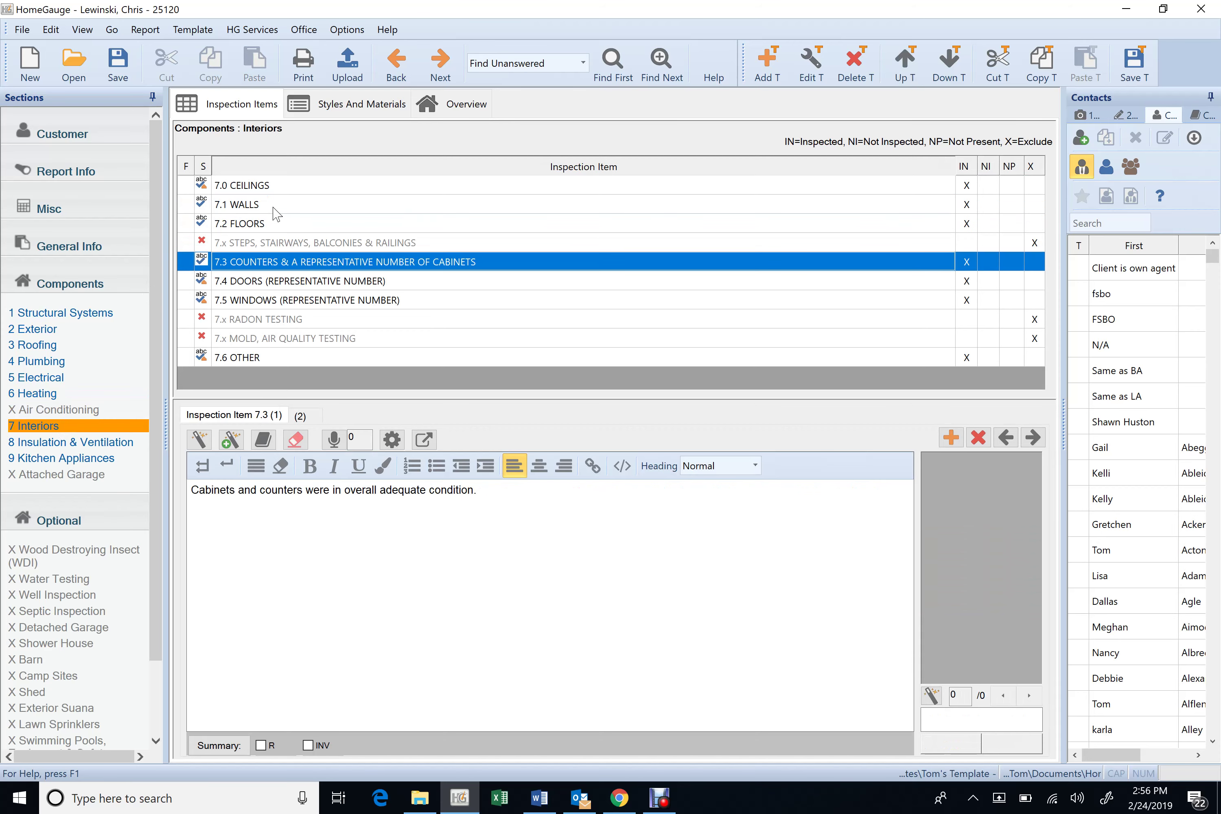
- Compare the two comments on item 7.3 and delete the second one about countertop and cabinets in marginal condition
{"action": "left_click", "coordinate": [300, 415]}
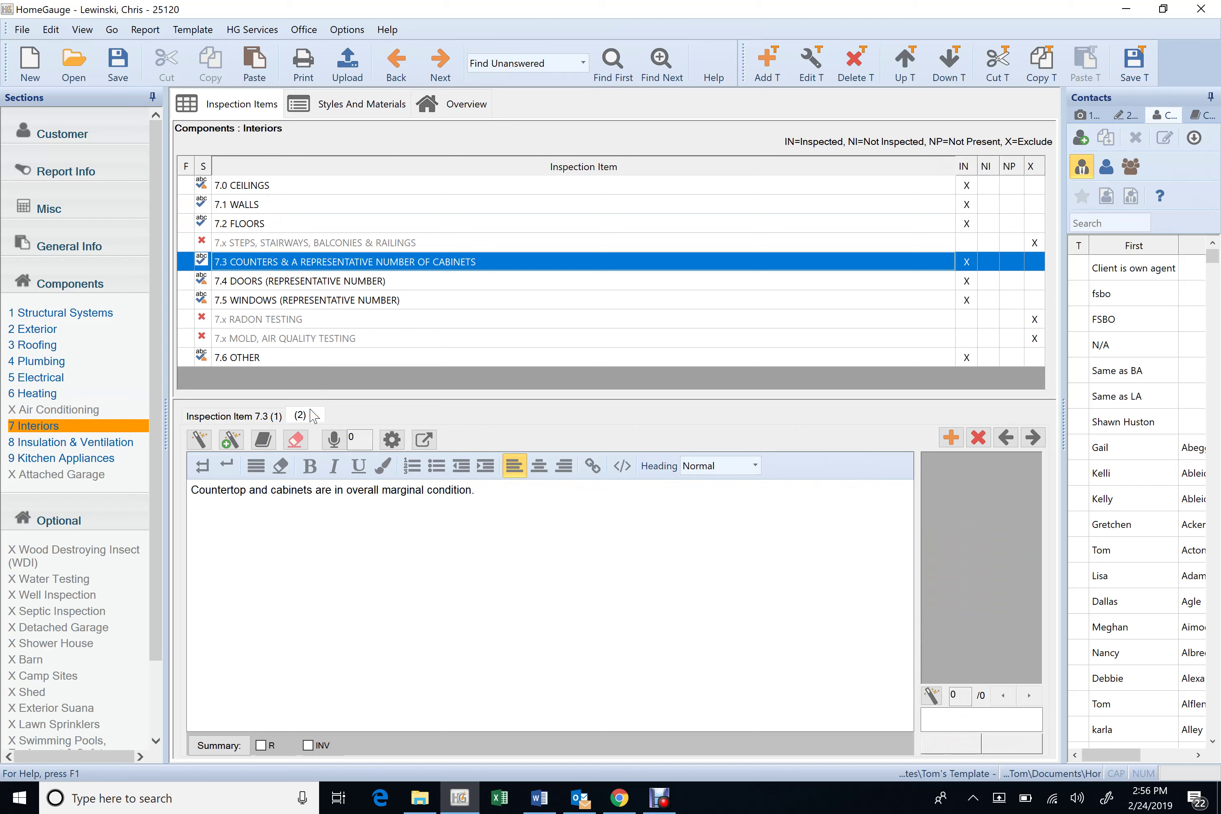
{"action": "left_click", "coordinate": [259, 416]}
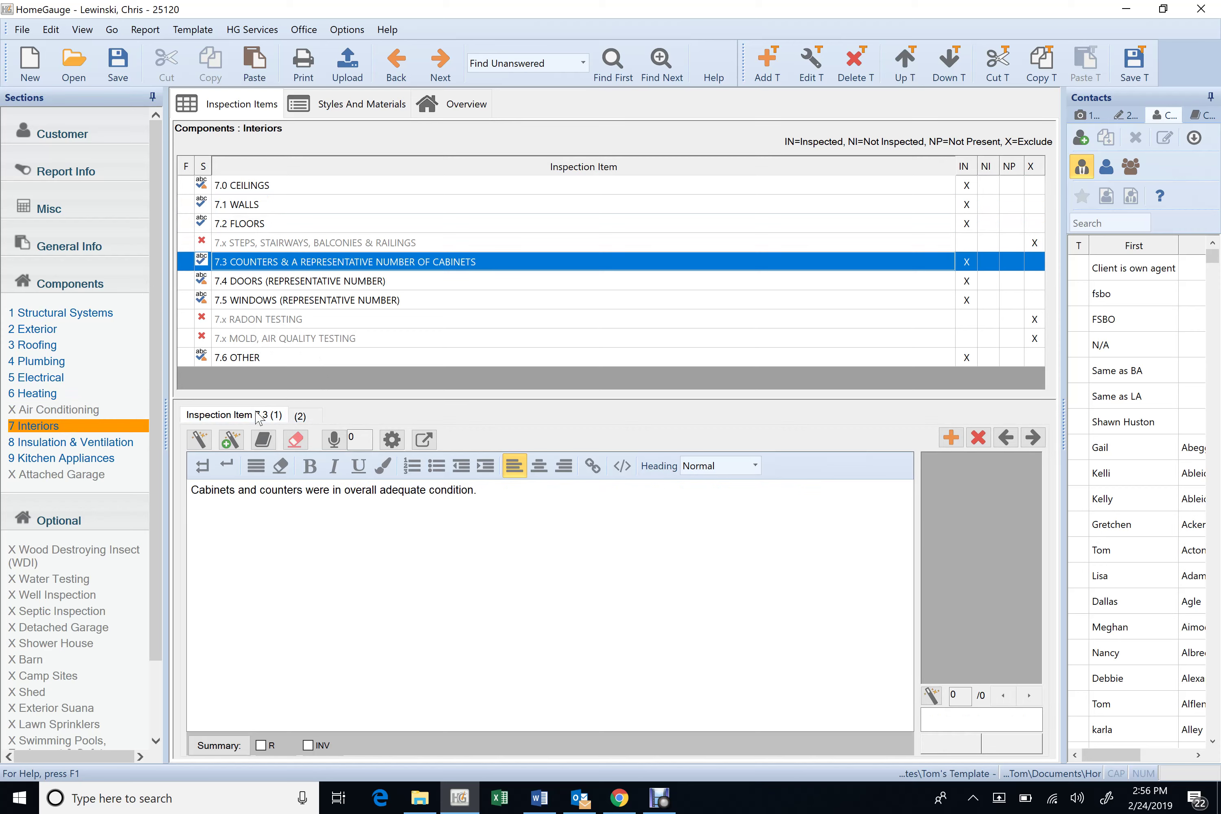
{"action": "left_click", "coordinate": [303, 418]}
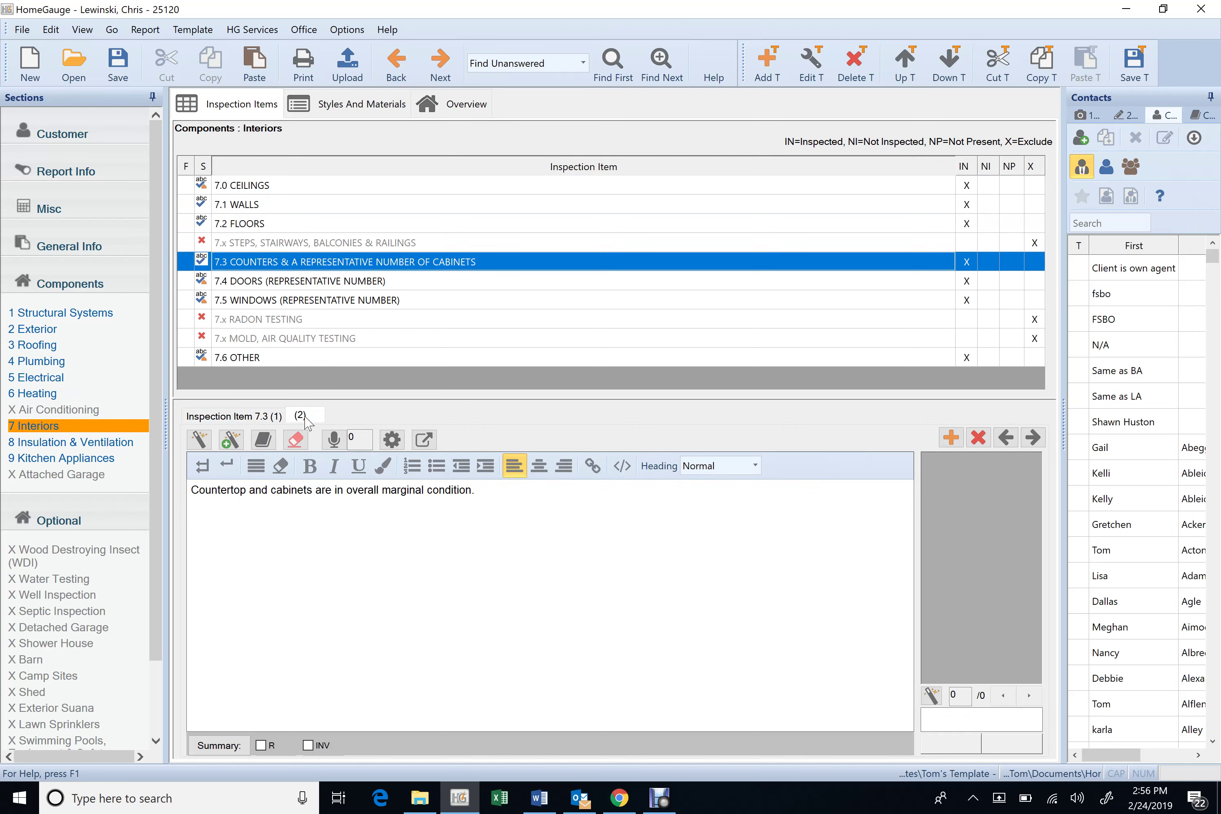
{"action": "left_click", "coordinate": [987, 445]}
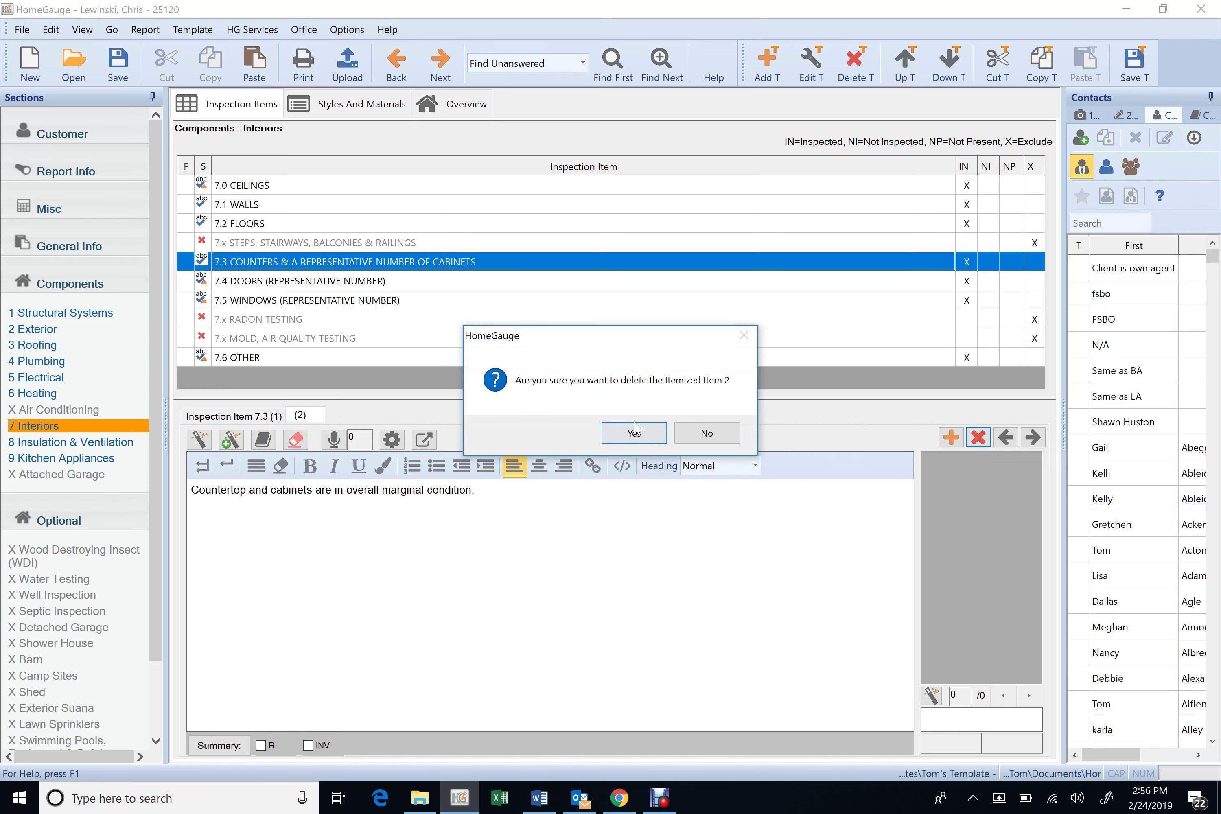
{"action": "left_click", "coordinate": [635, 432]}
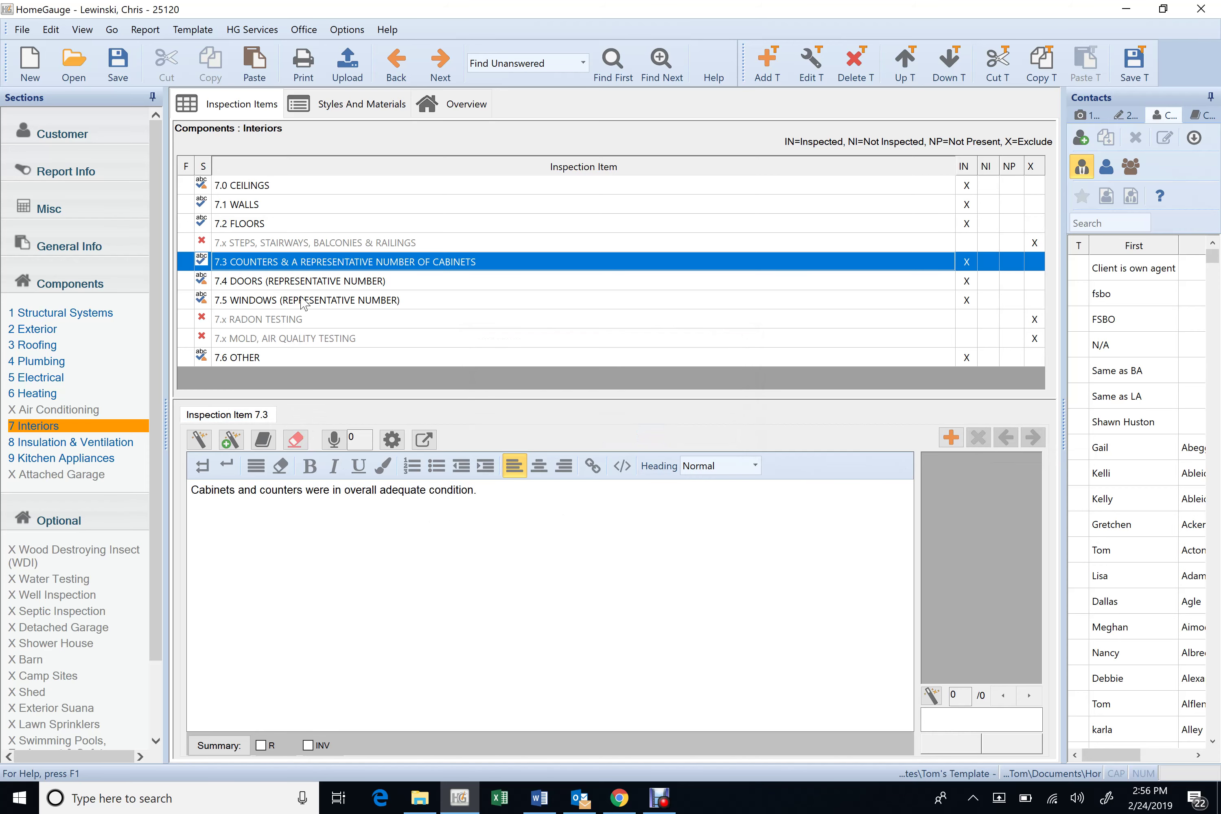
- Review the door comment in item 7.4 and all three window comments in 7.5, save the report, and check item 7.6 Other
{"action": "left_click", "coordinate": [307, 284]}
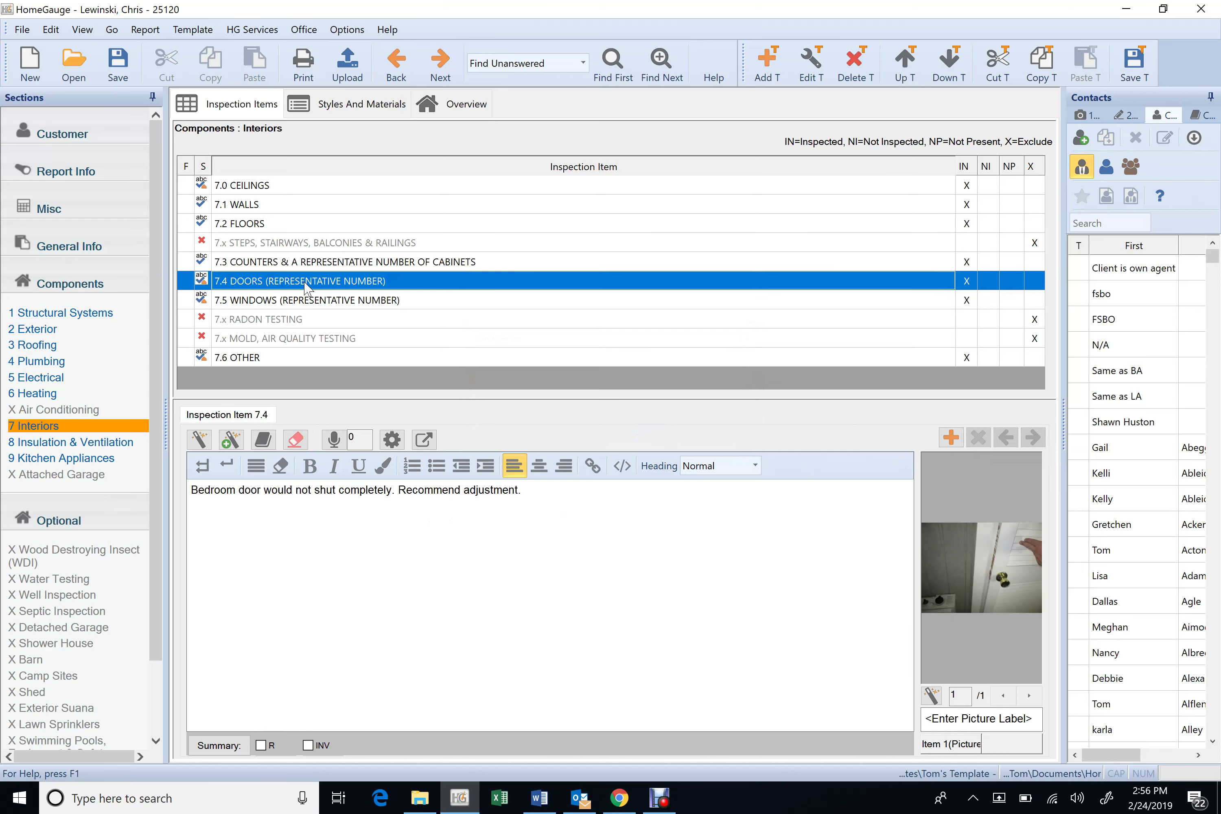
{"action": "left_click", "coordinate": [306, 303]}
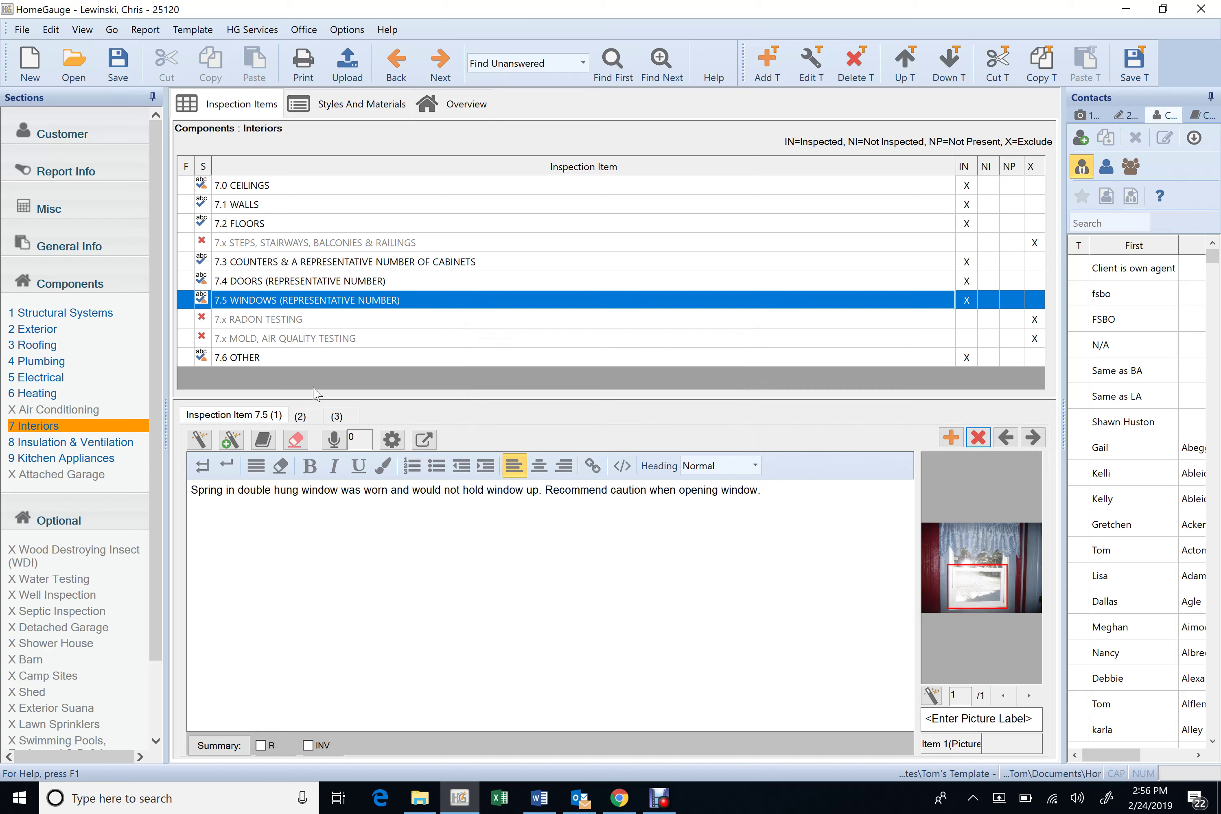
{"action": "left_click", "coordinate": [300, 418]}
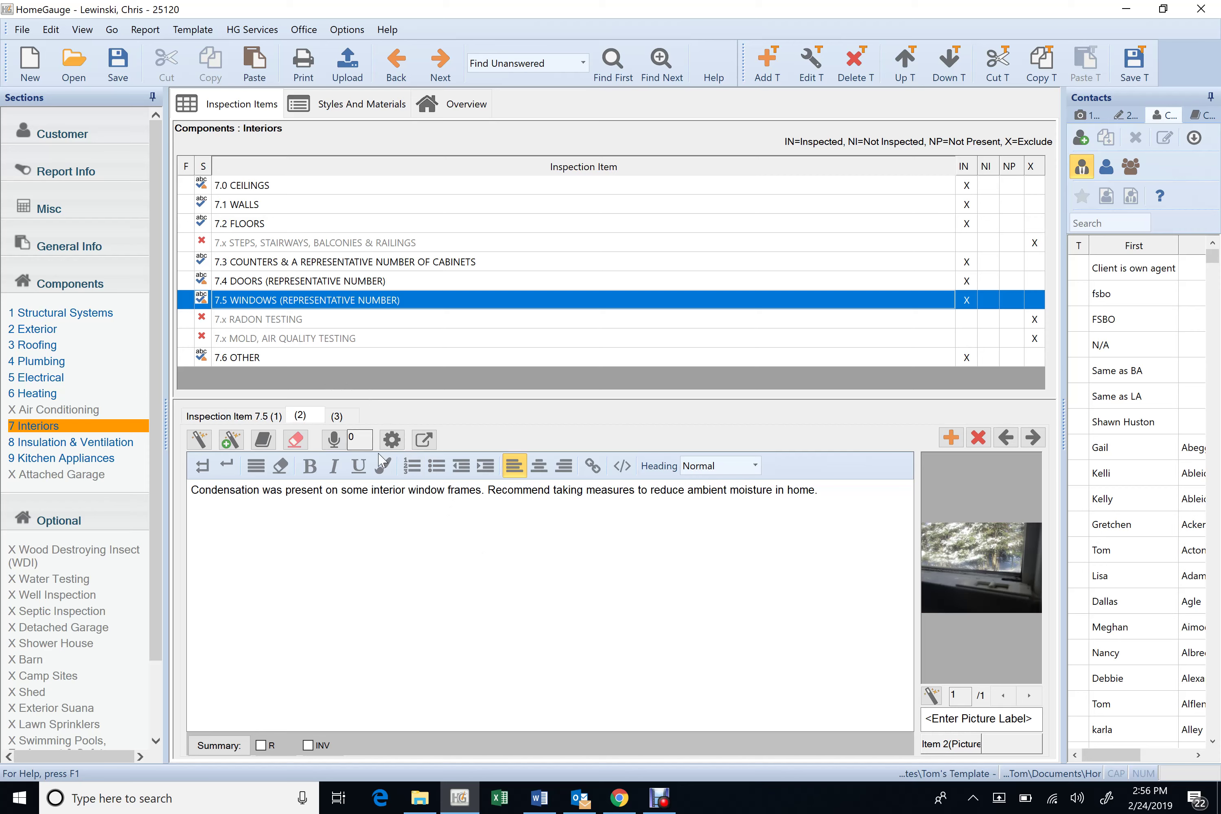
{"action": "left_click", "coordinate": [338, 415]}
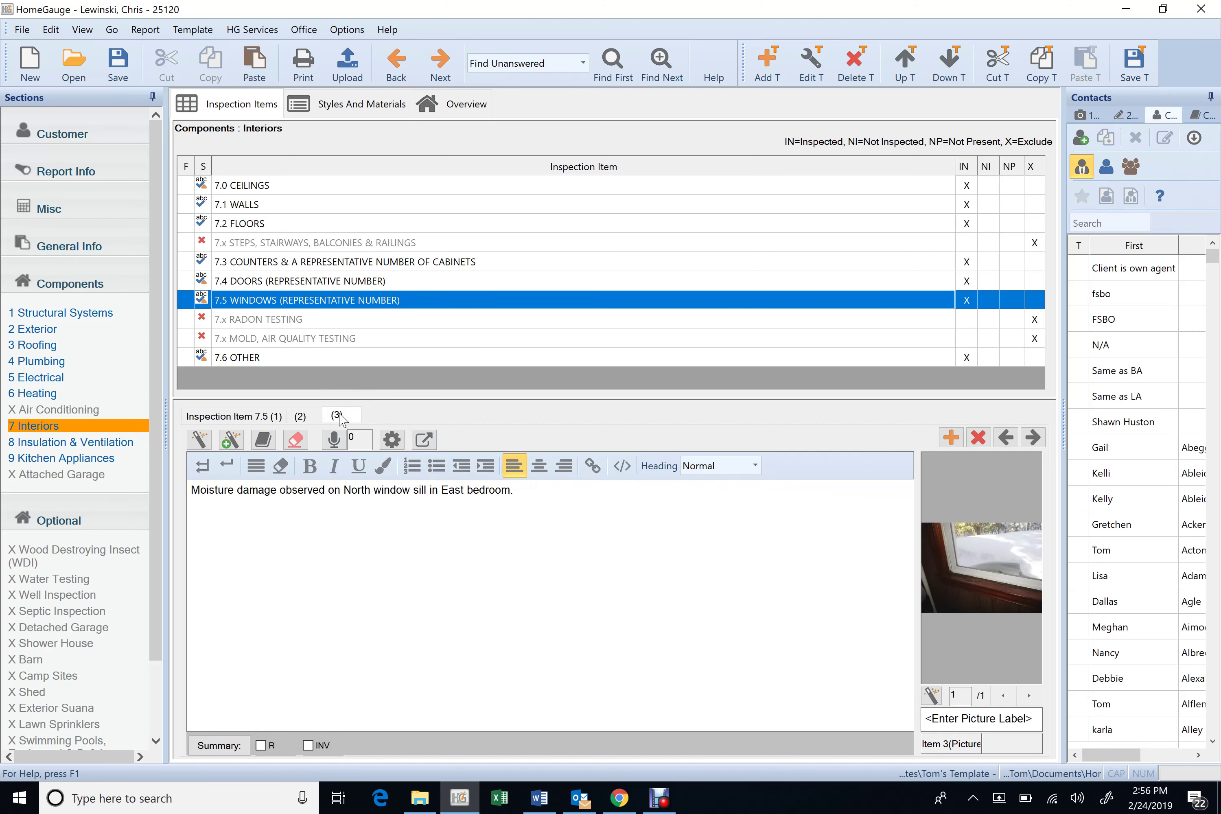
{"action": "key", "text": "ctrl+s"}
{"action": "left_click", "coordinate": [250, 359]}
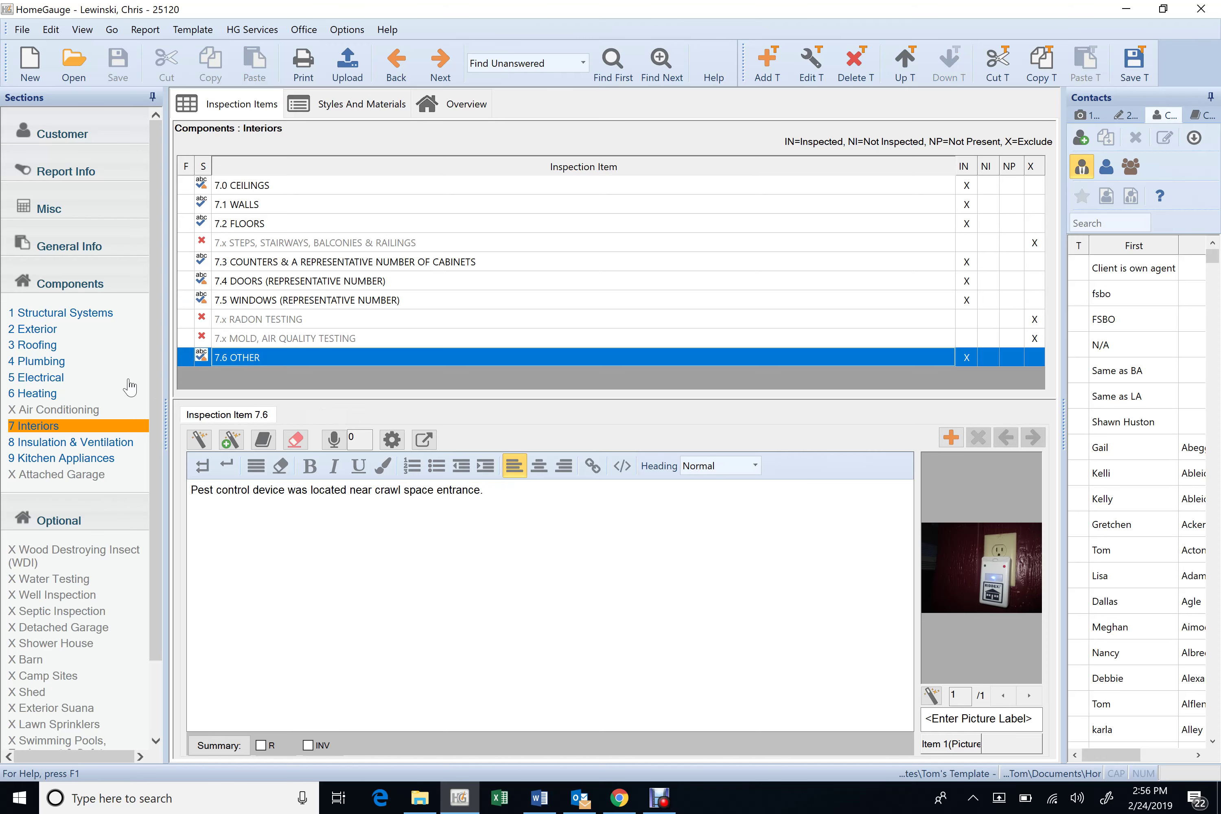
- Review the Insulation & Ventilation comments and photos for items 8.0 through 8.3, including the second comment of 8.3
{"action": "left_click", "coordinate": [65, 442]}
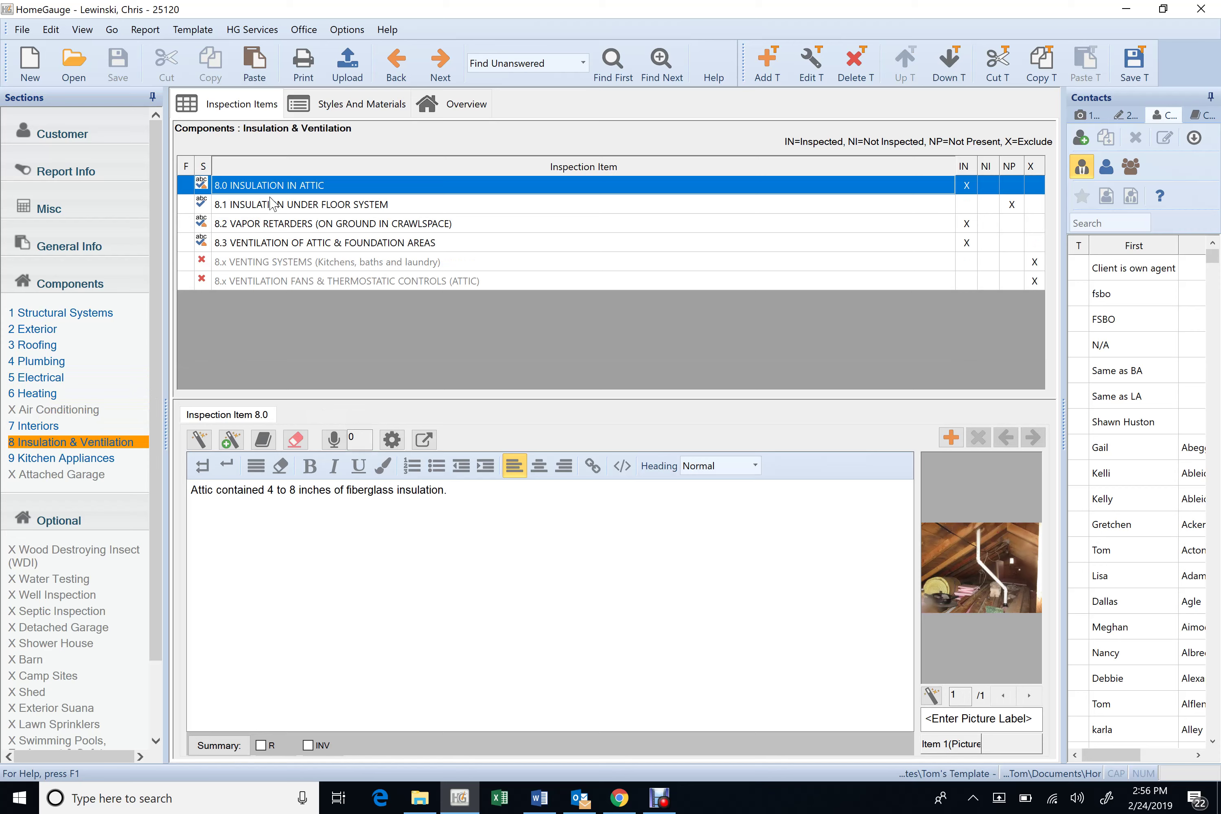
{"action": "left_click", "coordinate": [276, 210]}
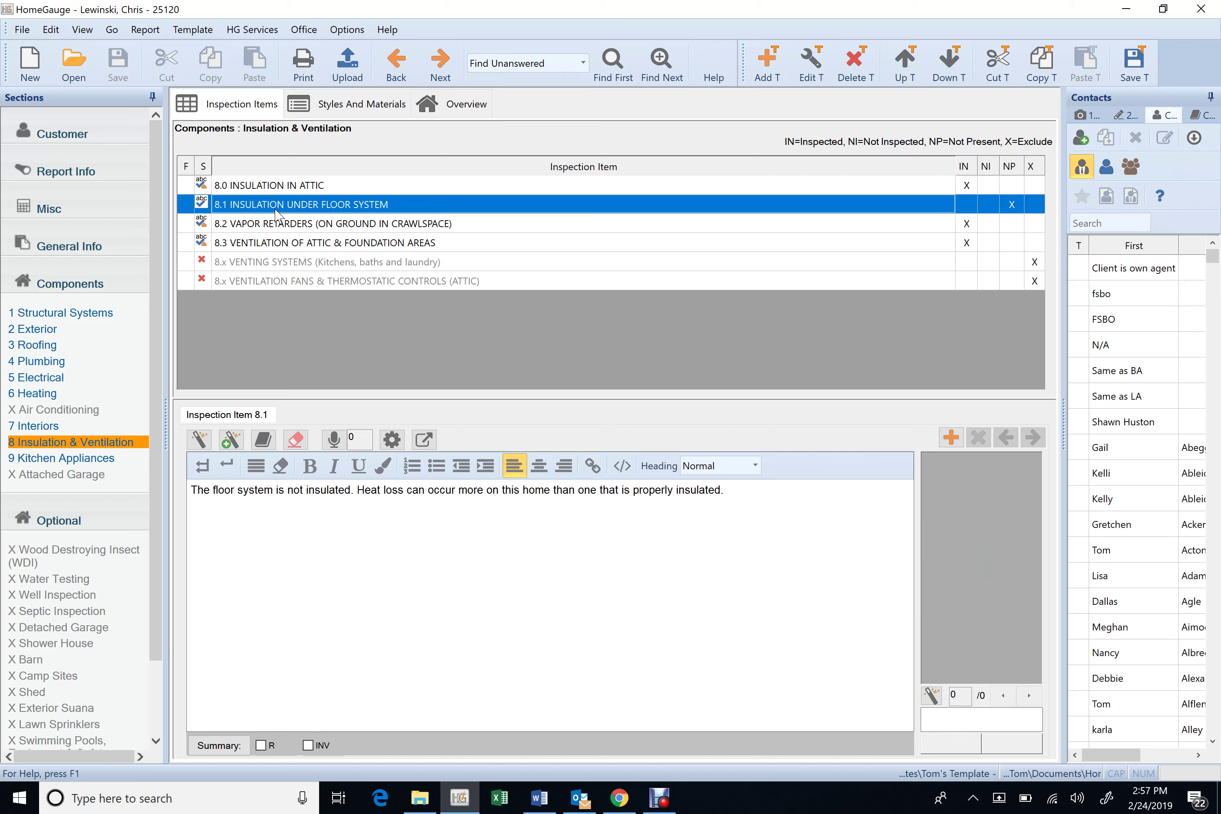
{"action": "left_click", "coordinate": [254, 230]}
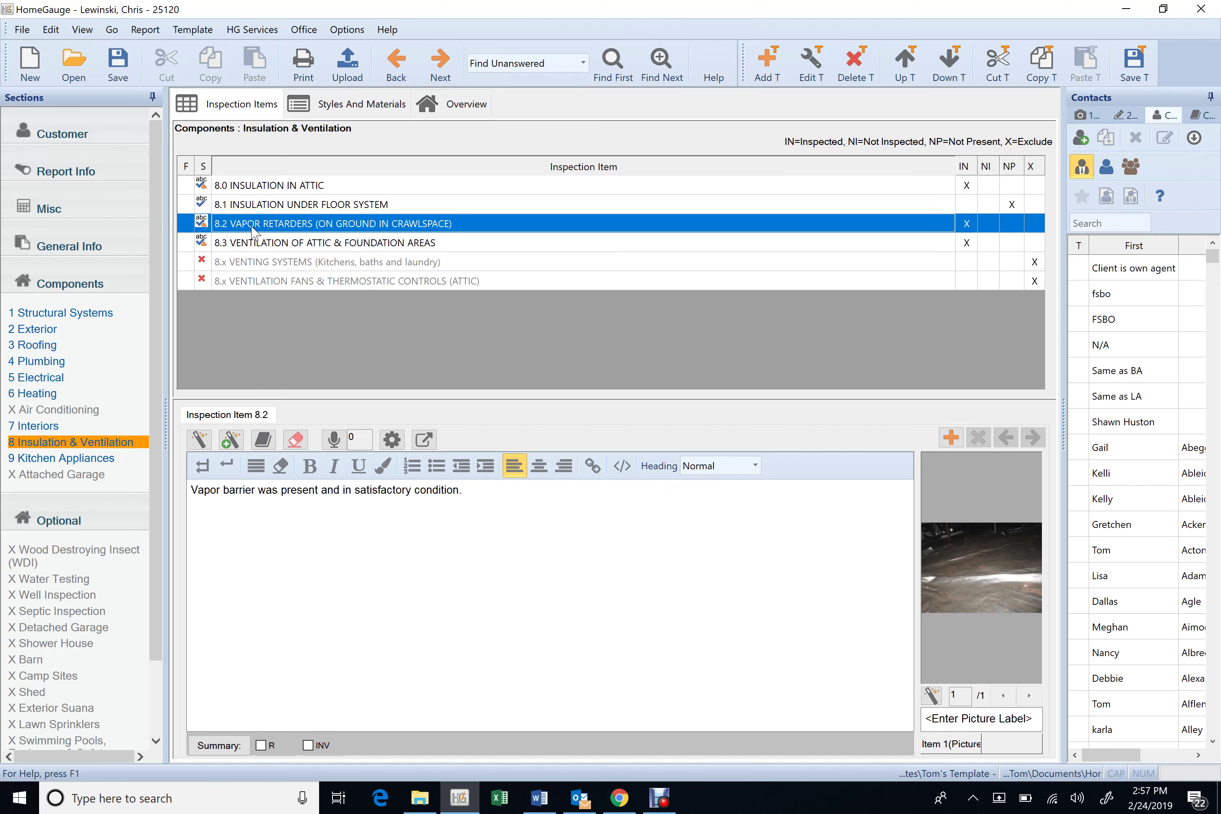
{"action": "left_click", "coordinate": [264, 248]}
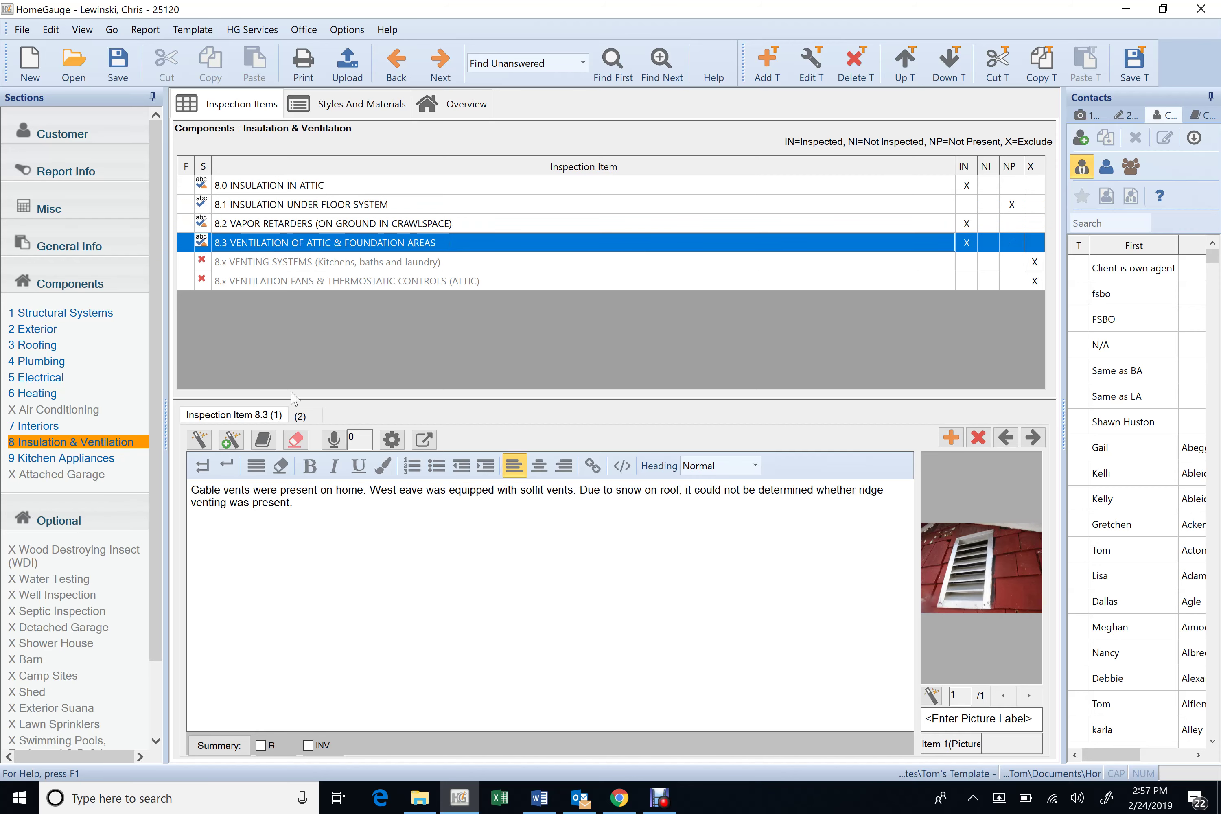
{"action": "left_click", "coordinate": [300, 416]}
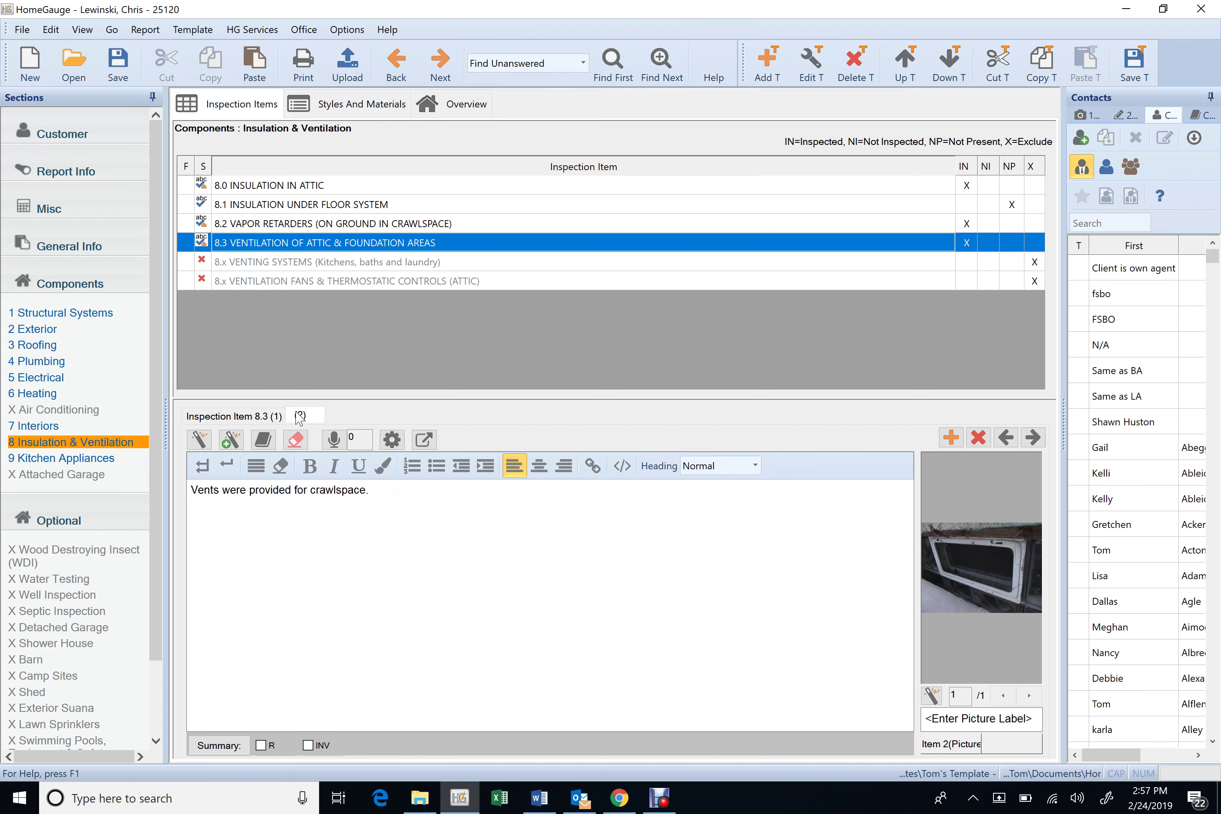
- Review the Kitchen Appliances comments and photos for item 9.0 Ranges/Ovens/Cooktops and item 9.1 Refrigerator
{"action": "left_click", "coordinate": [72, 474]}
{"action": "left_click", "coordinate": [72, 462]}
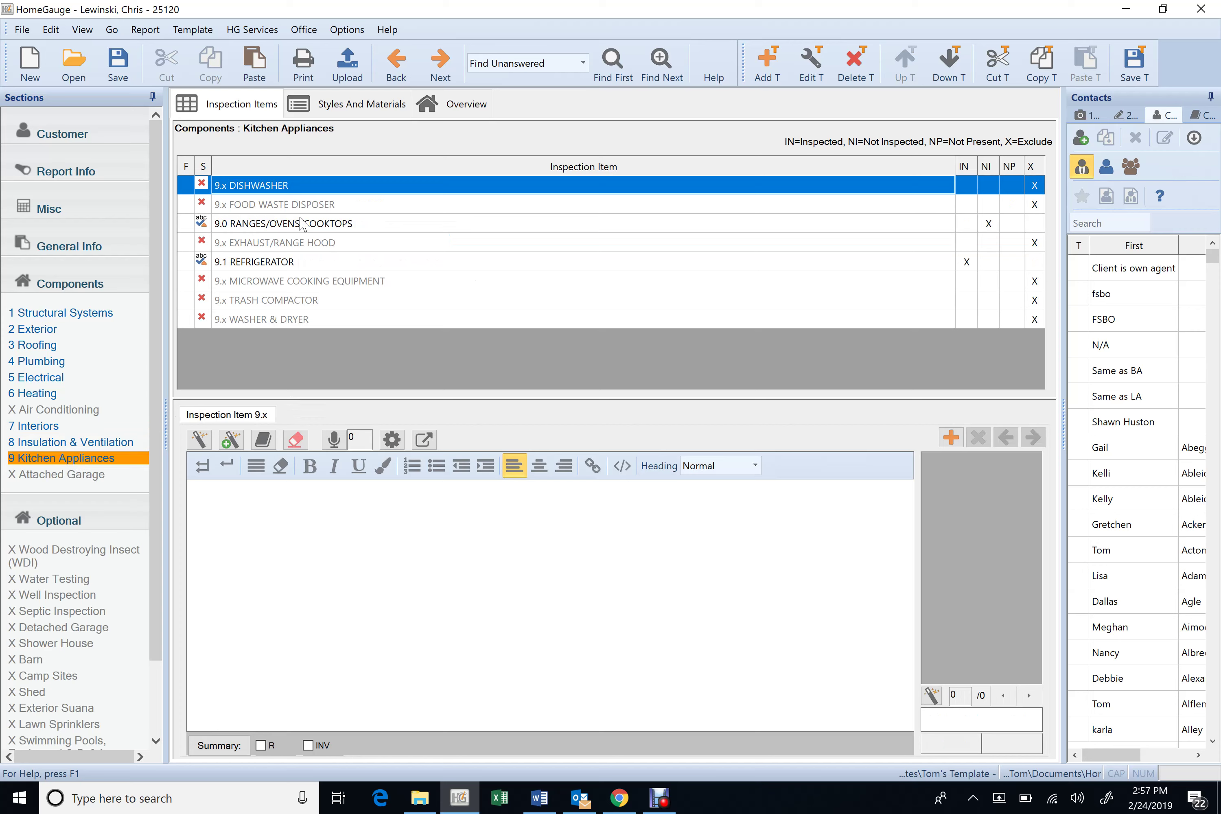
{"action": "left_click", "coordinate": [302, 225]}
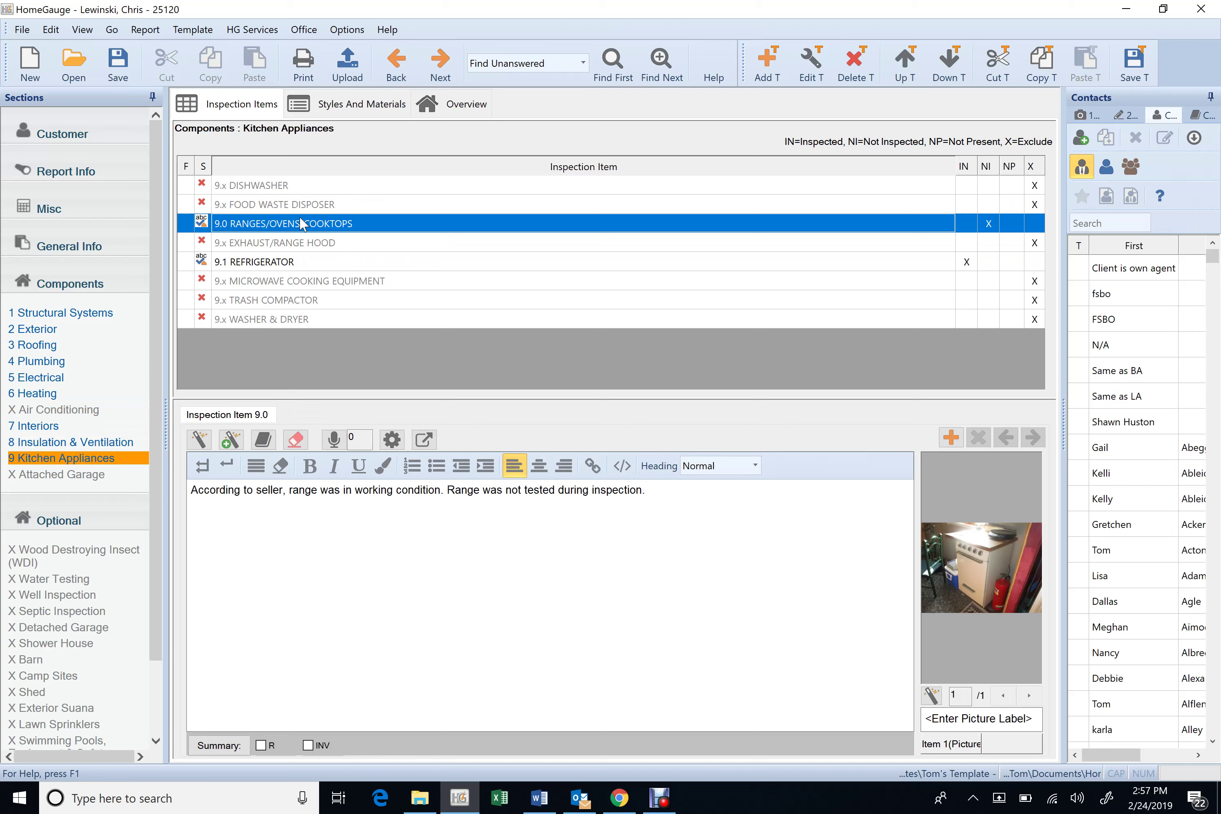
{"action": "left_click", "coordinate": [300, 265]}
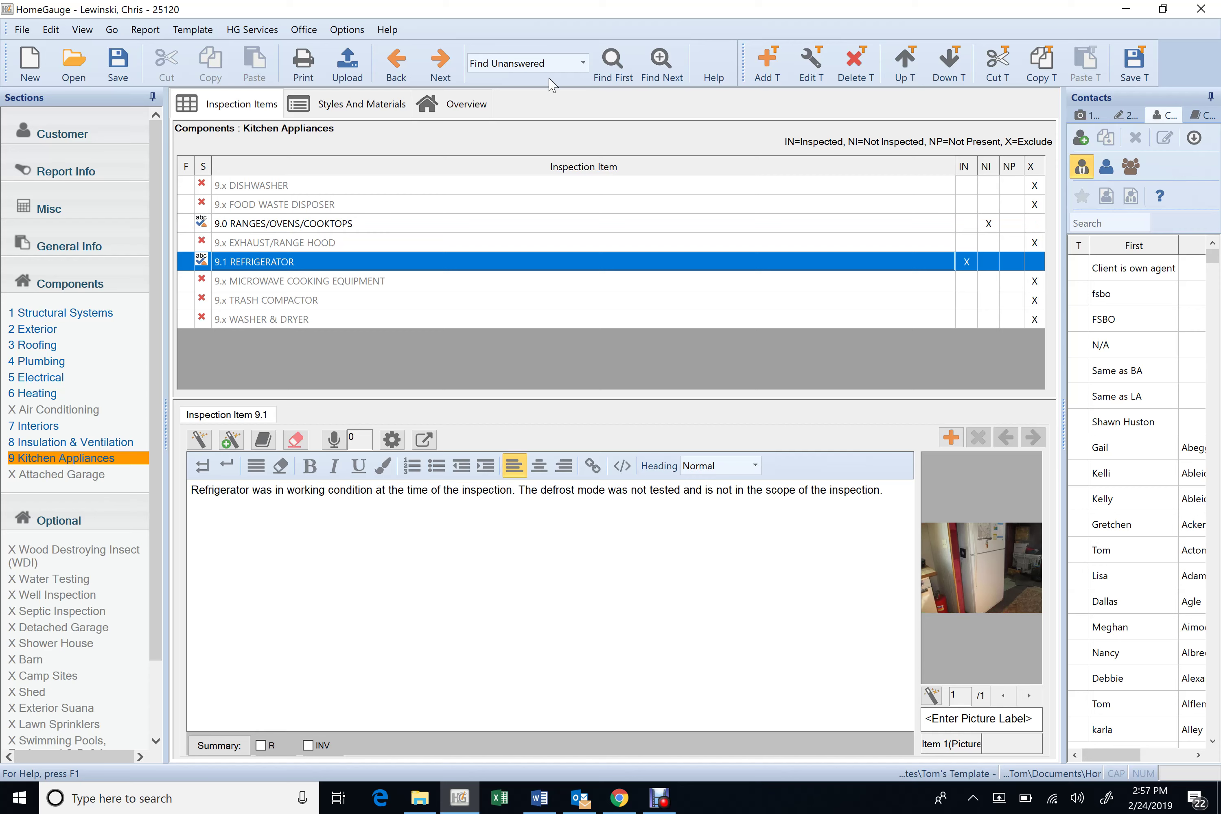
- Check the report for unanswered items and save it
{"action": "left_click", "coordinate": [661, 63]}
{"action": "left_click", "coordinate": [661, 433]}
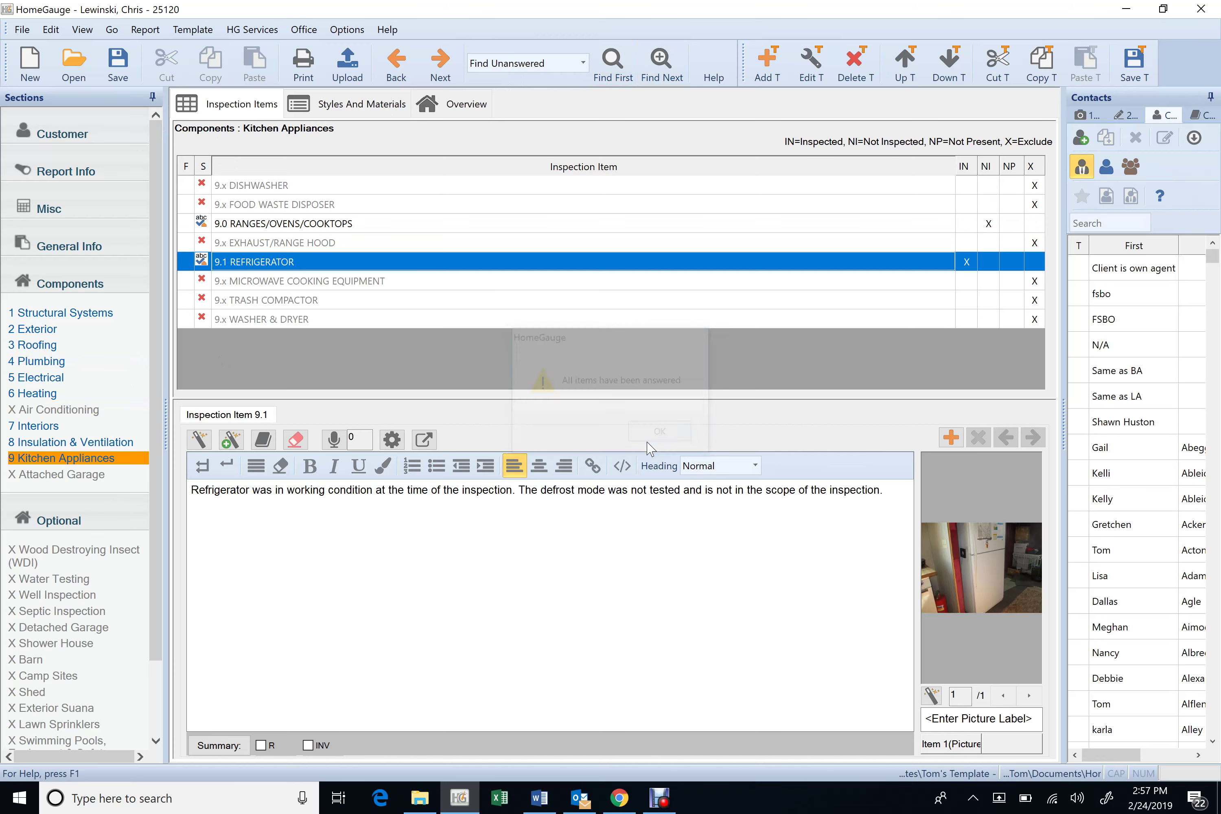
{"action": "left_click", "coordinate": [118, 63]}
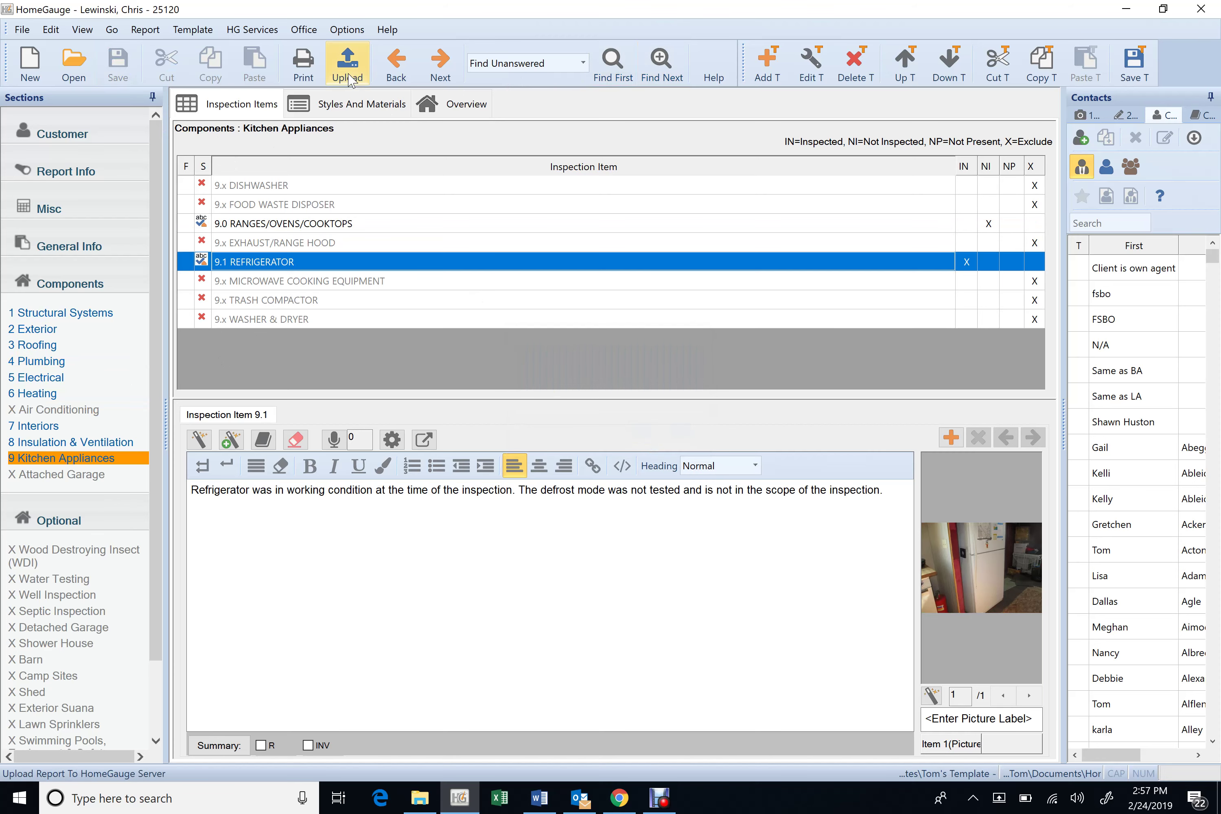
- Start the report upload and set the cover page of the Full Report For Upload document setting to "Cover - Home Inspections"
{"action": "left_click", "coordinate": [342, 77]}
{"action": "left_click", "coordinate": [455, 344]}
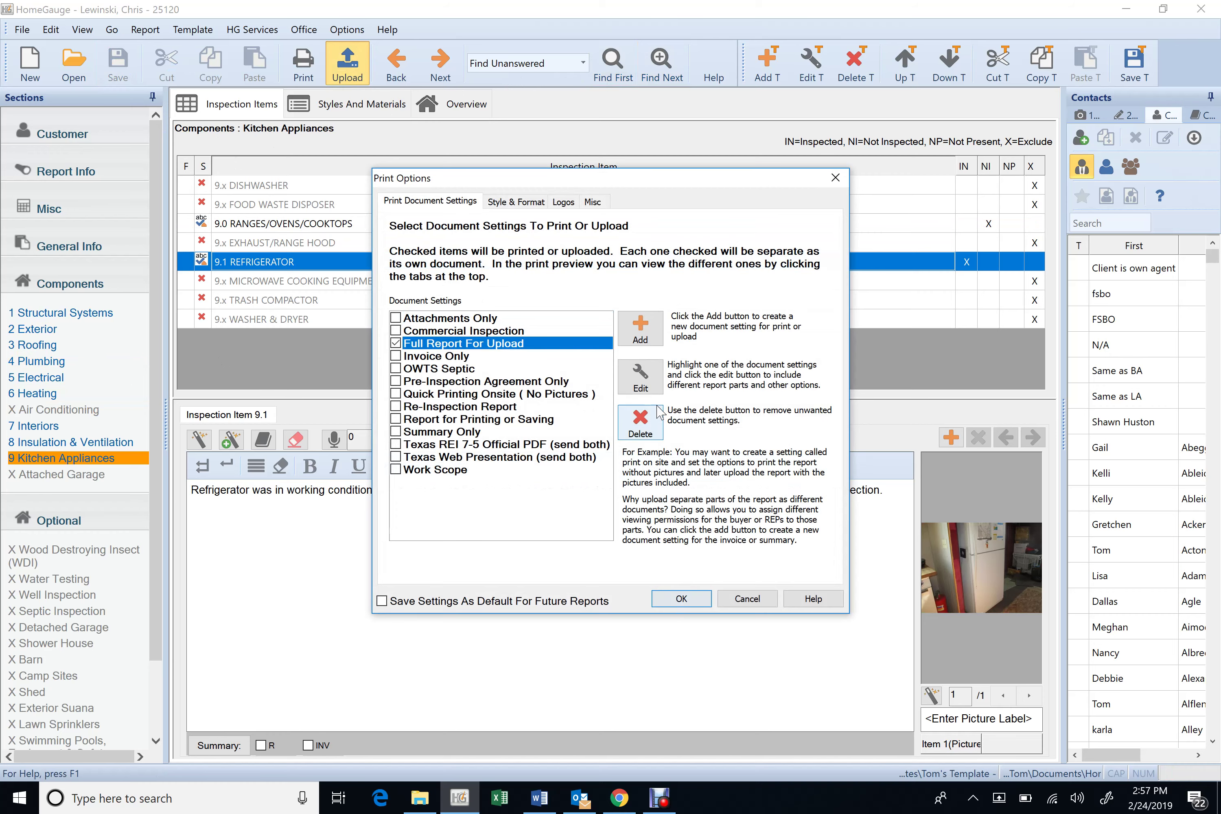
{"action": "left_click", "coordinate": [640, 376]}
{"action": "left_click", "coordinate": [798, 313]}
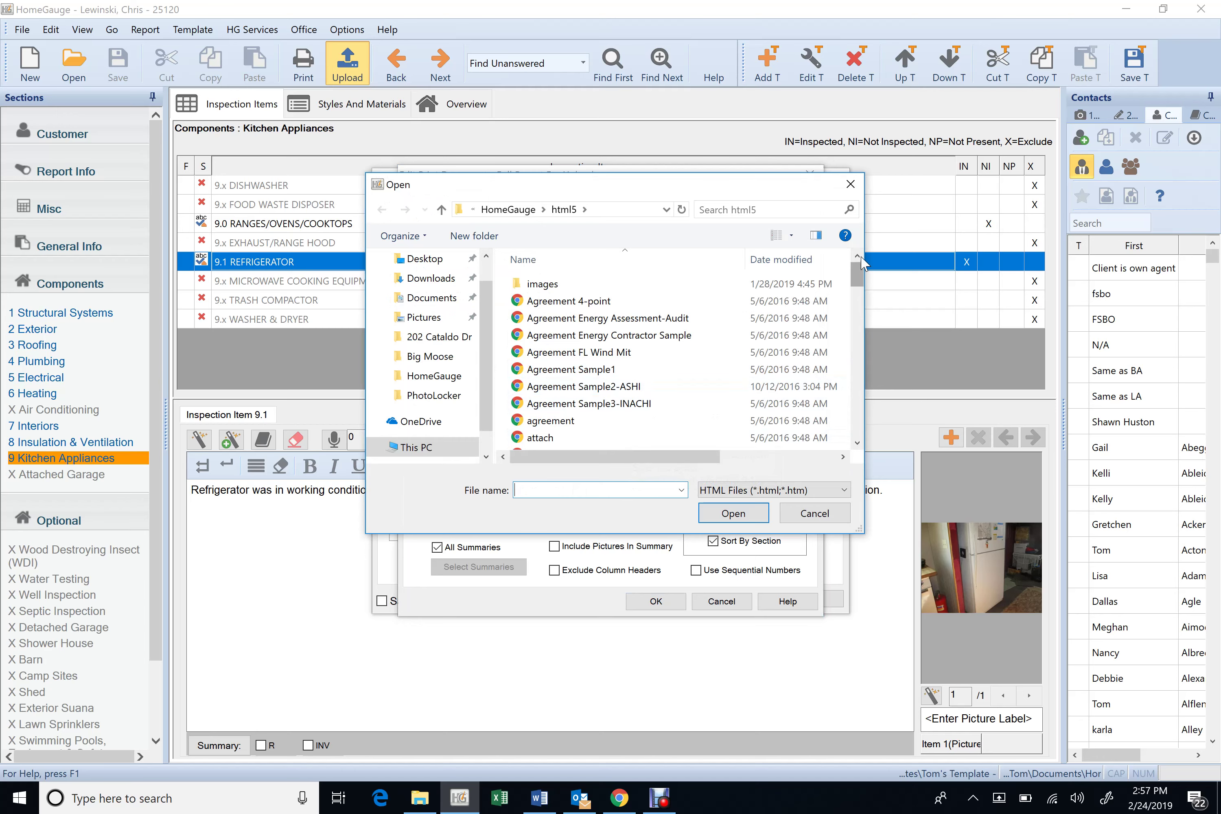
{"action": "left_click_drag", "start_coordinate": [858, 272], "coordinate": [860, 299]}
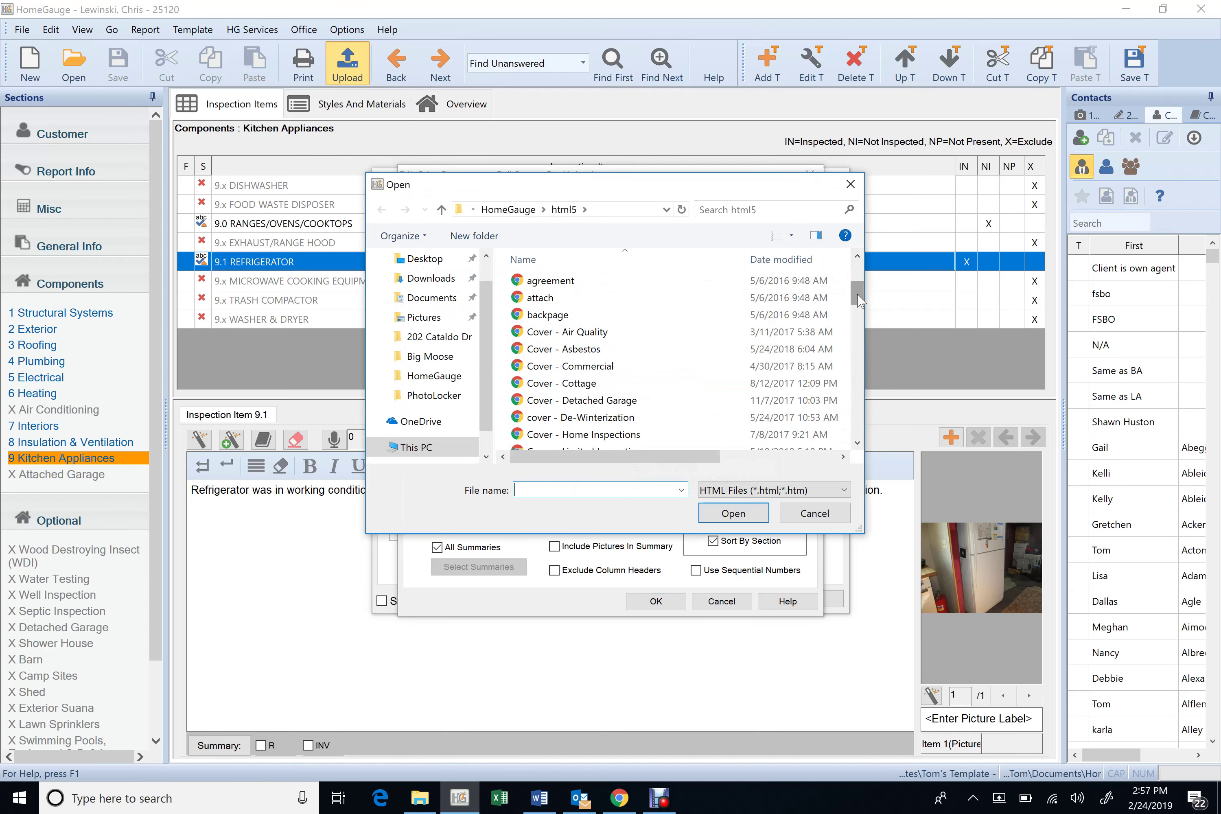
{"action": "left_click", "coordinate": [625, 436]}
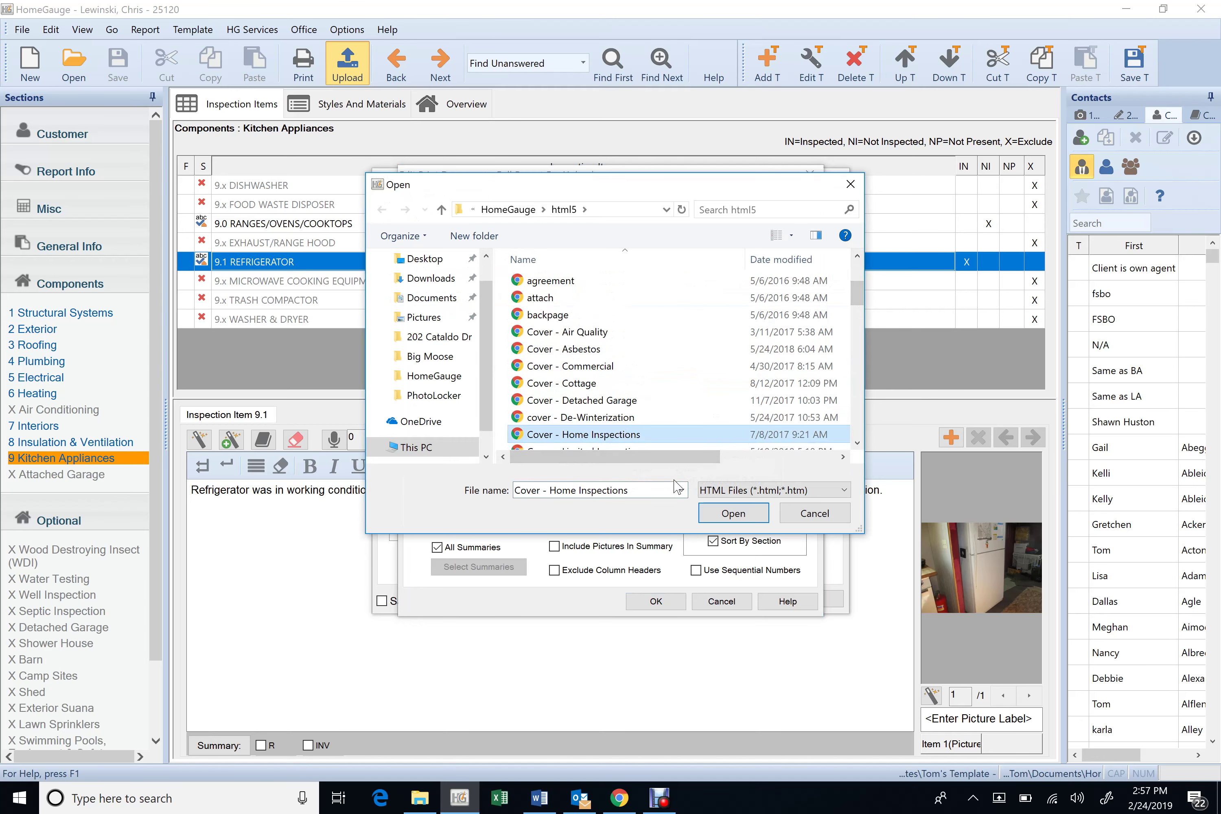
{"action": "left_click", "coordinate": [721, 515]}
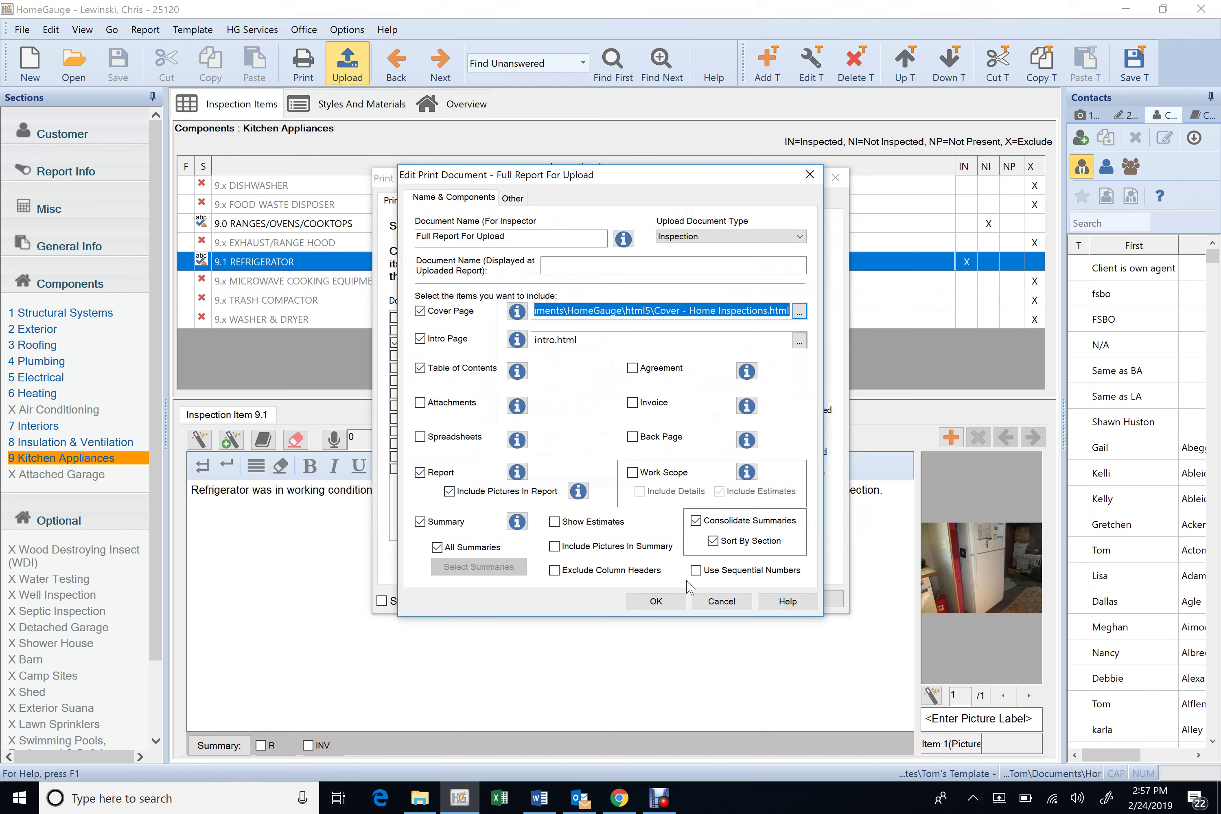
{"action": "left_click", "coordinate": [660, 603]}
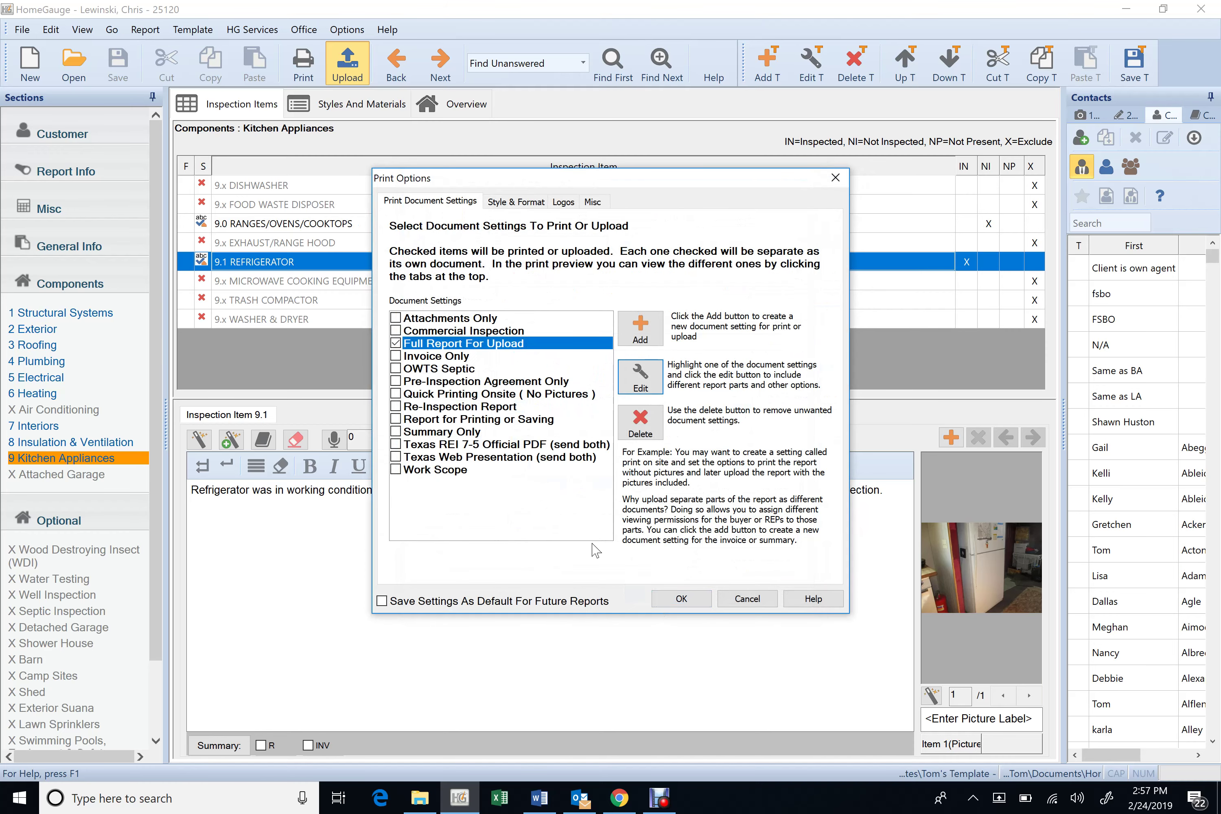
- Generate the upload preview of the full report and read it from the cover page through the Electrical section
{"action": "left_click", "coordinate": [676, 603]}
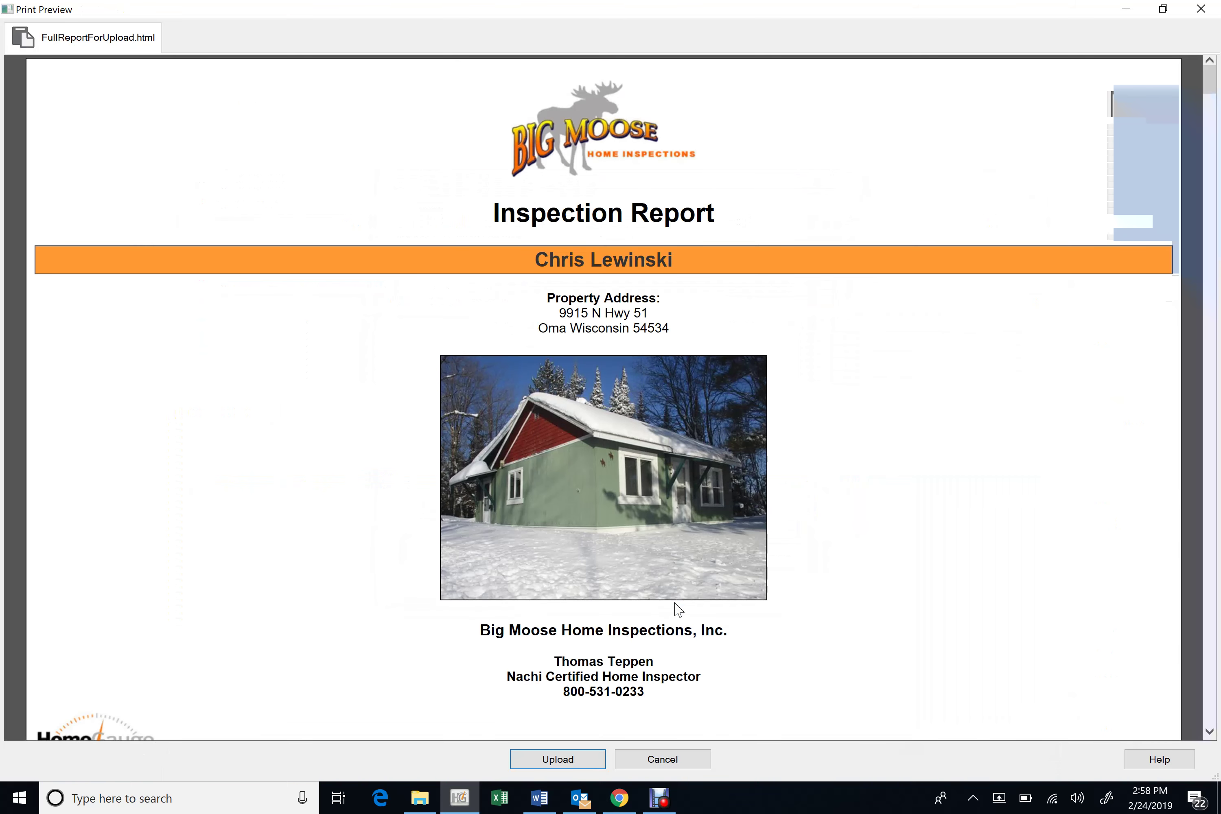
{"action": "key", "text": "Tab"}
{"action": "key", "text": "Tab"}
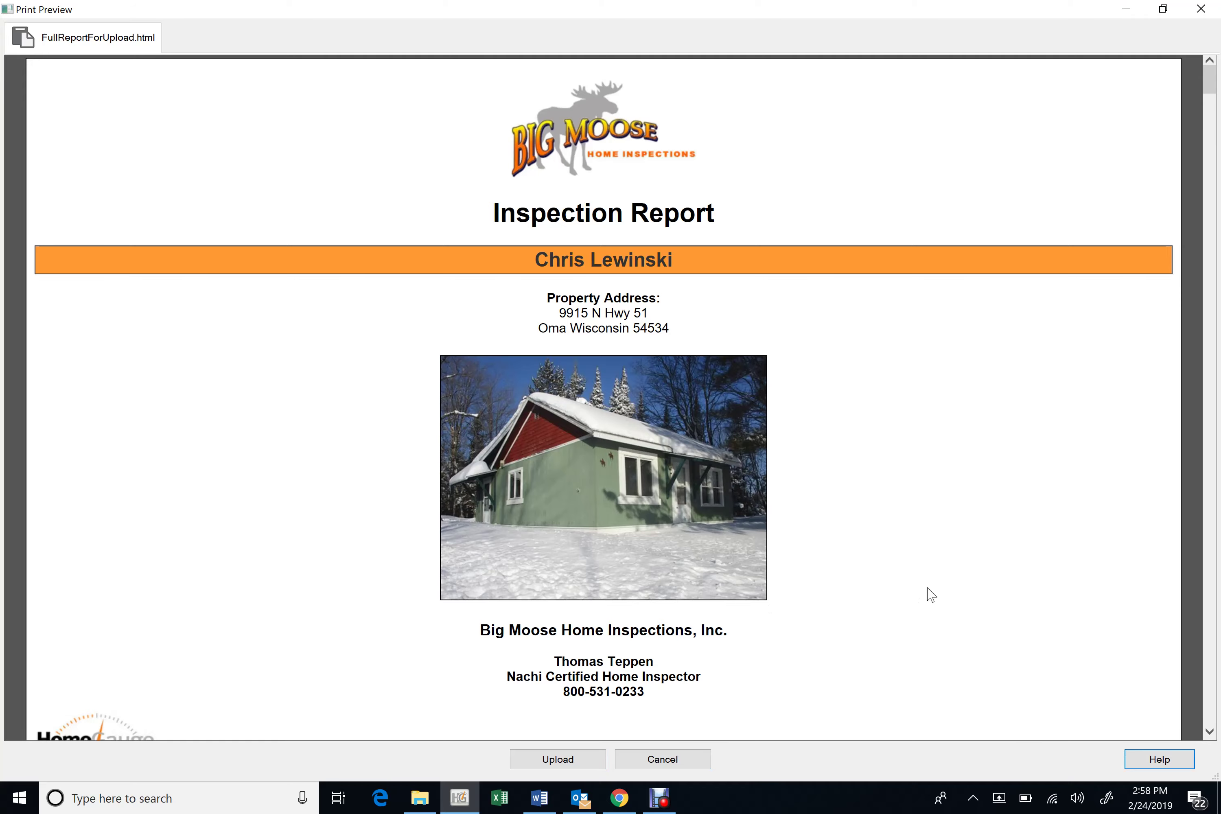
{"action": "key", "text": "Tab"}
{"action": "key", "text": "Page_Down"}
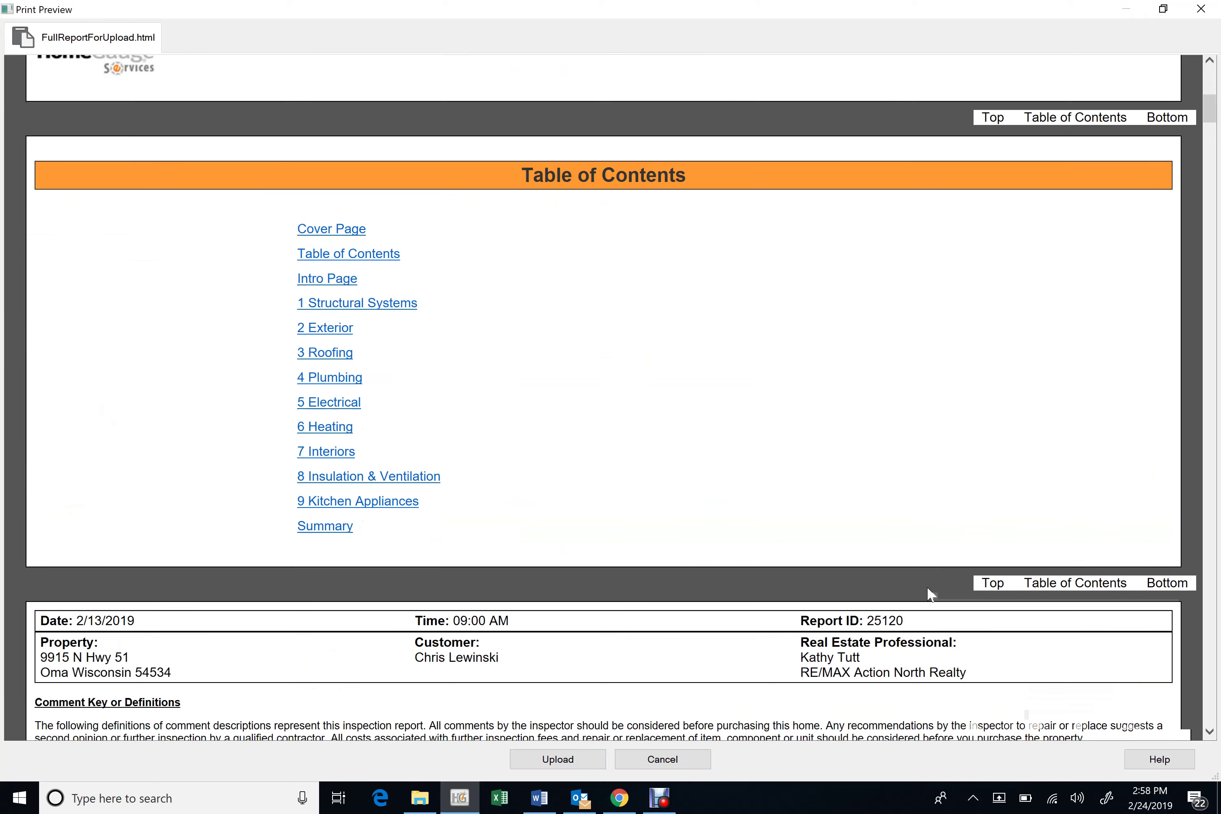
{"action": "scroll", "coordinate": [929, 594], "scroll_direction": "down", "scroll_amount": 15}
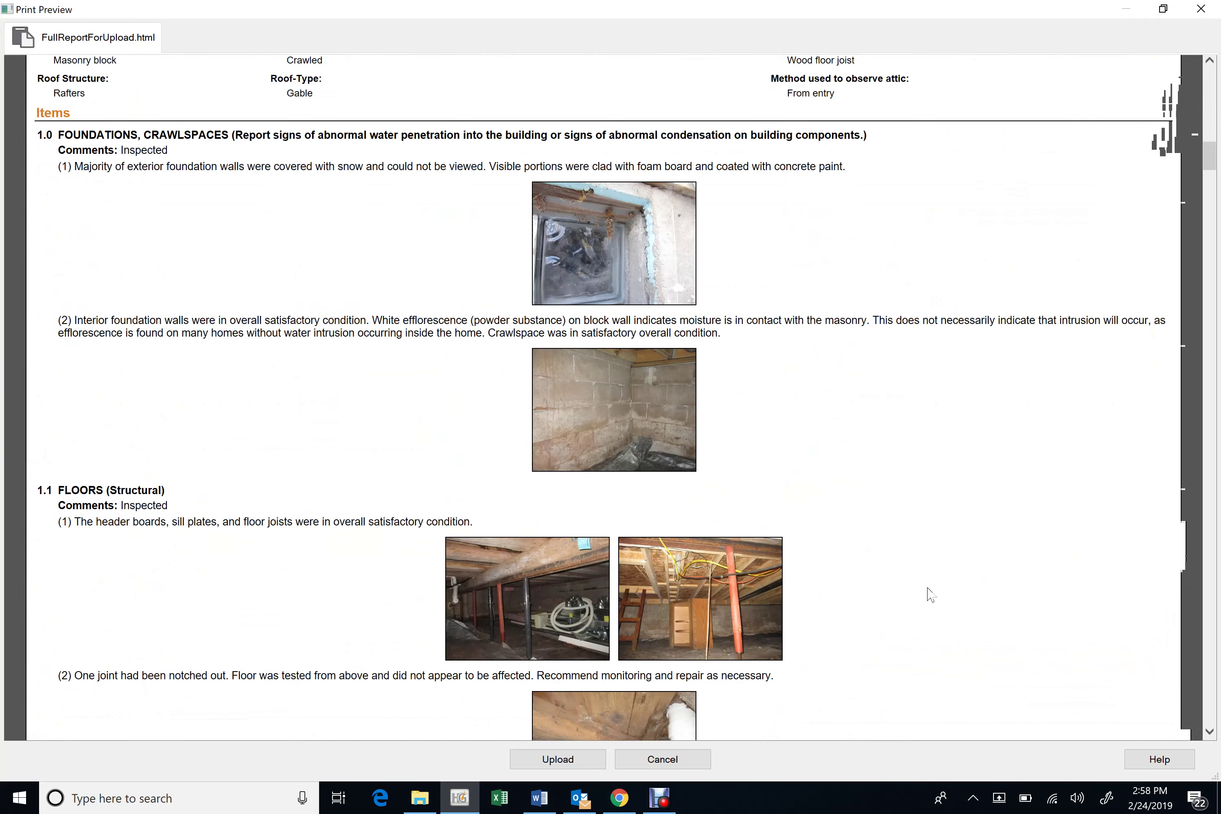
{"action": "scroll", "coordinate": [929, 593], "scroll_direction": "down", "scroll_amount": 5}
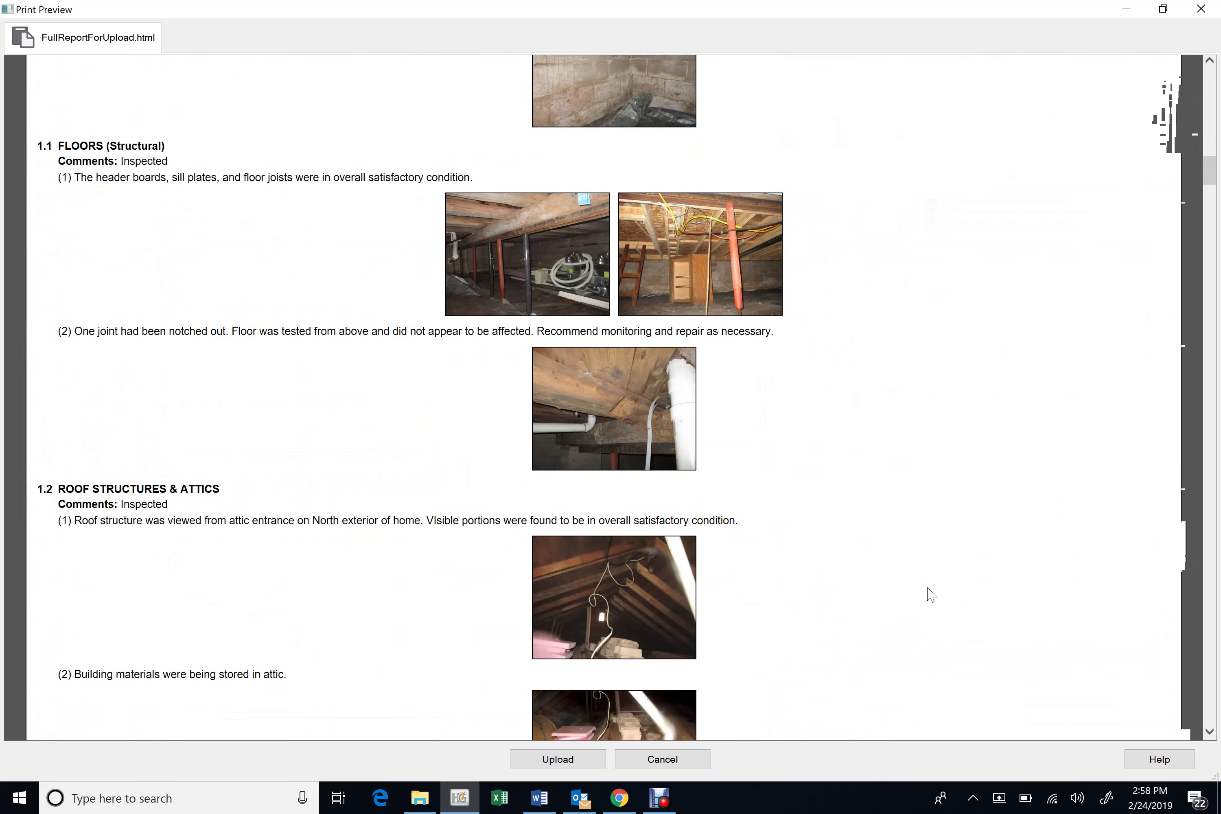
{"action": "scroll", "coordinate": [930, 594], "scroll_direction": "down", "scroll_amount": 15}
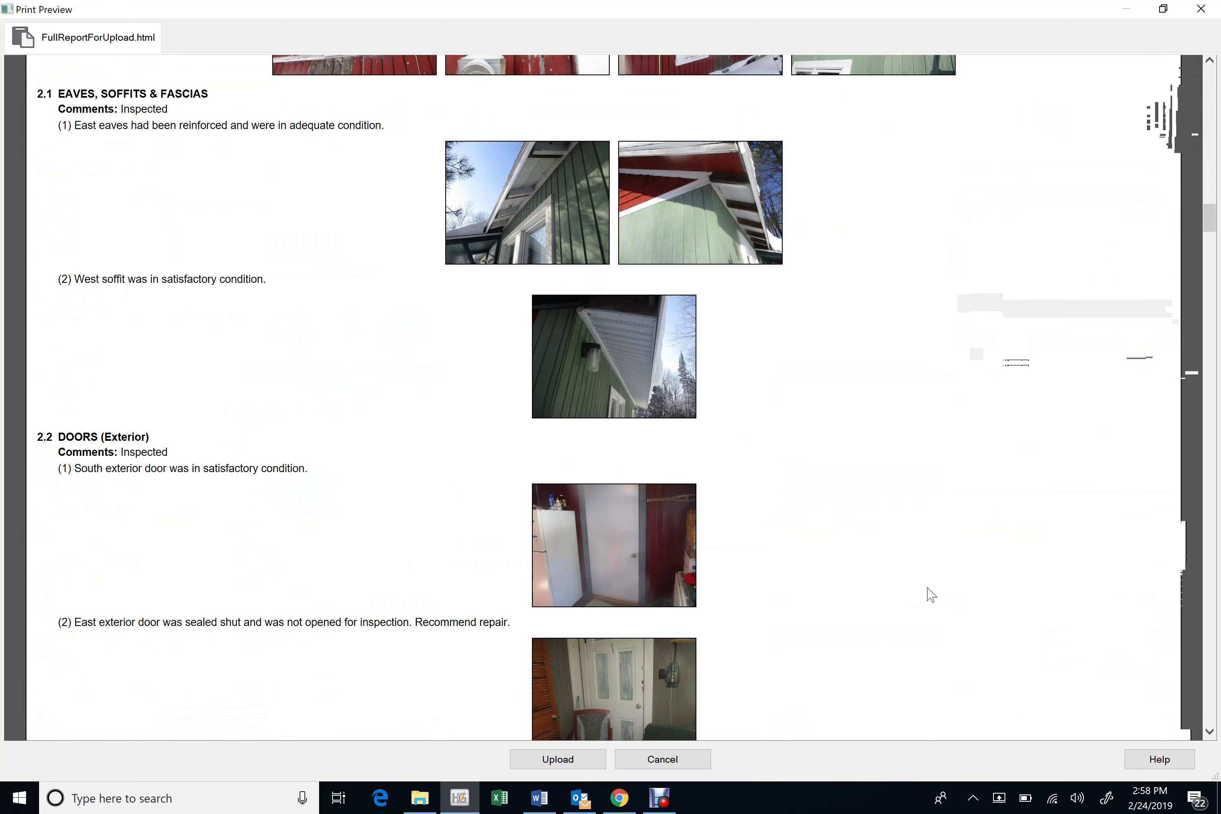
{"action": "scroll", "coordinate": [931, 595], "scroll_direction": "down", "scroll_amount": 20}
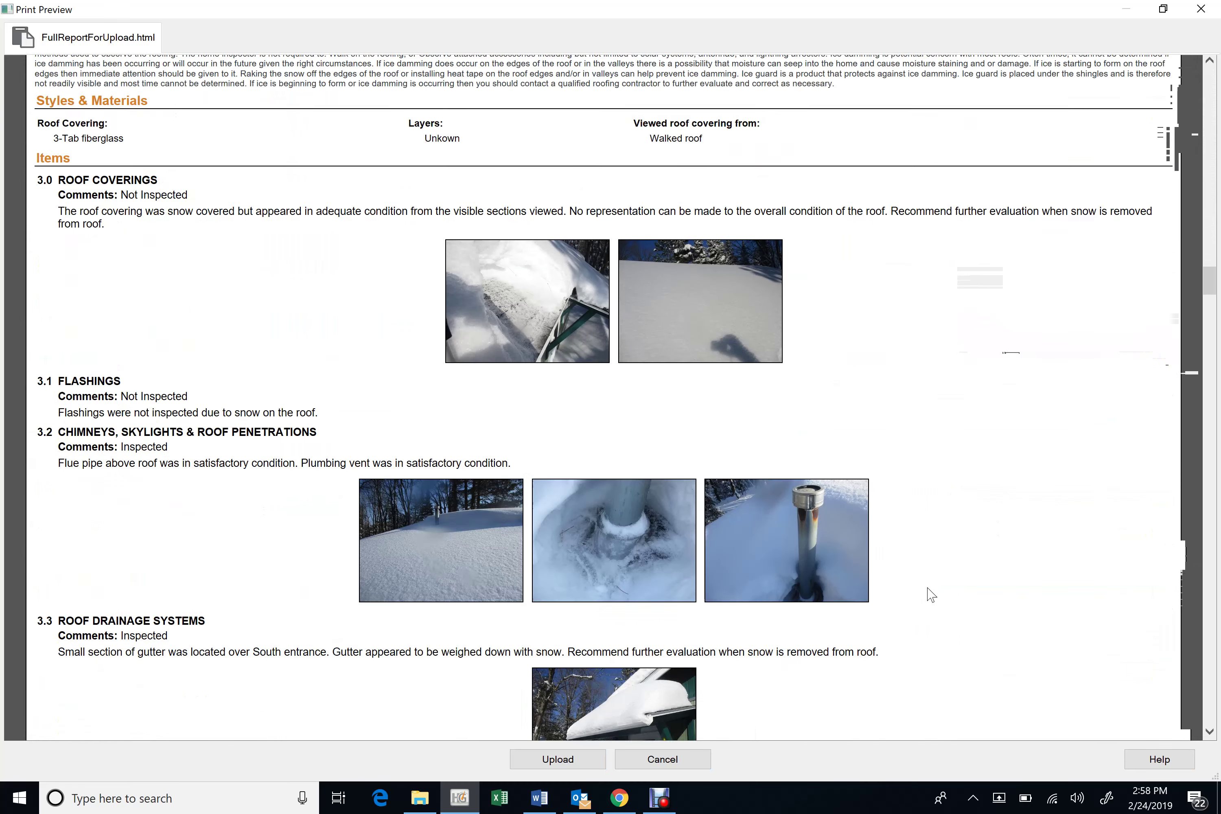
{"action": "scroll", "coordinate": [932, 595], "scroll_direction": "down", "scroll_amount": 20}
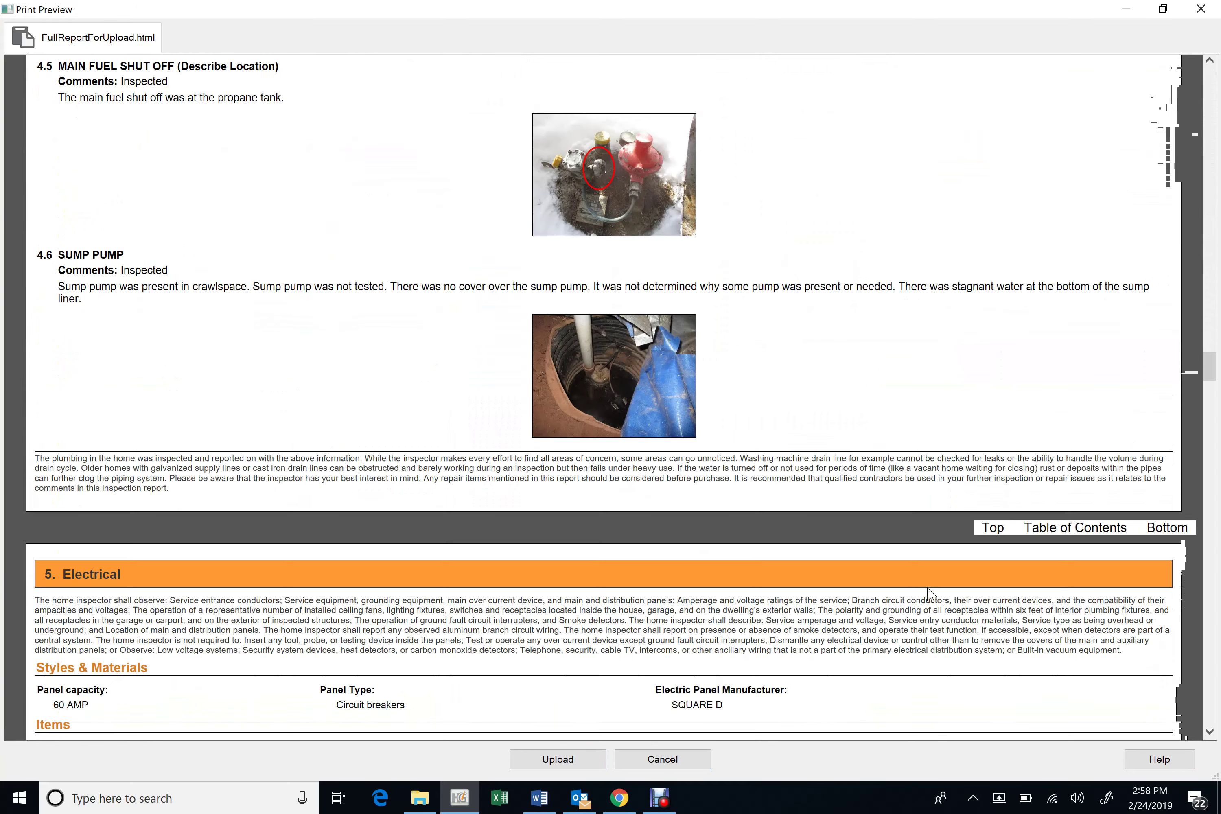
{"action": "scroll", "coordinate": [930, 593], "scroll_direction": "down", "scroll_amount": 20}
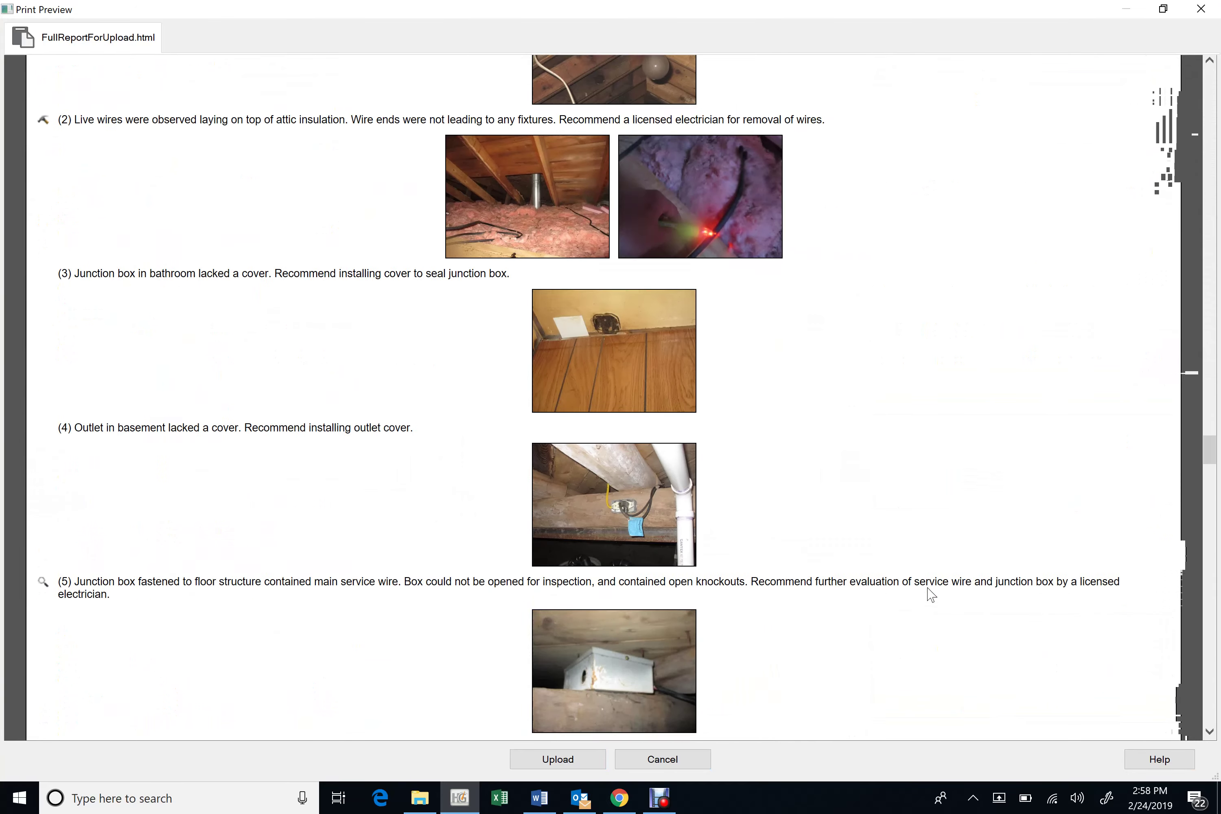
- Recheck the Electrical items in the preview, read on through the Summary, and close the preview without uploading
{"action": "scroll", "coordinate": [931, 595], "scroll_direction": "down", "scroll_amount": 13}
{"action": "scroll", "coordinate": [931, 595], "scroll_direction": "down", "scroll_amount": 8}
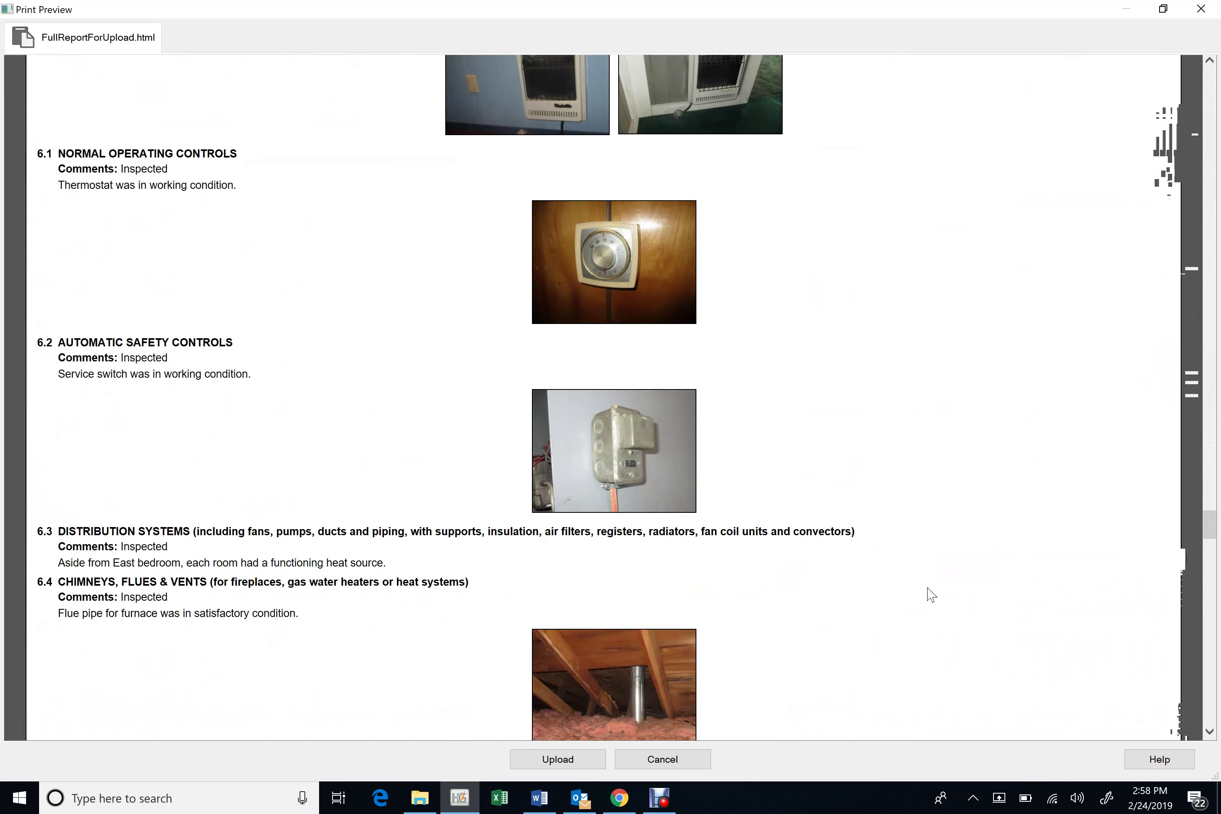
{"action": "scroll", "coordinate": [931, 595], "scroll_direction": "up", "scroll_amount": 12}
{"action": "scroll", "coordinate": [931, 594], "scroll_direction": "up", "scroll_amount": 15}
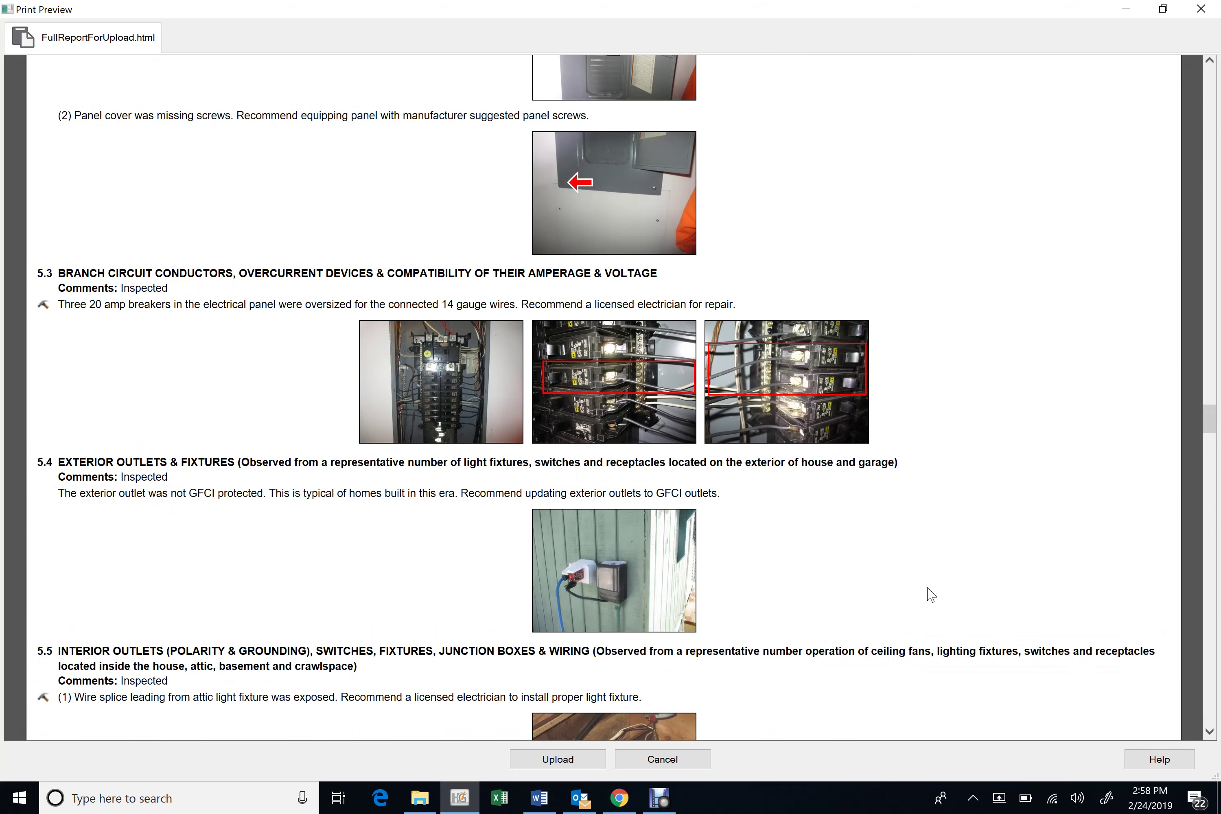
{"action": "scroll", "coordinate": [931, 595], "scroll_direction": "down", "scroll_amount": 14}
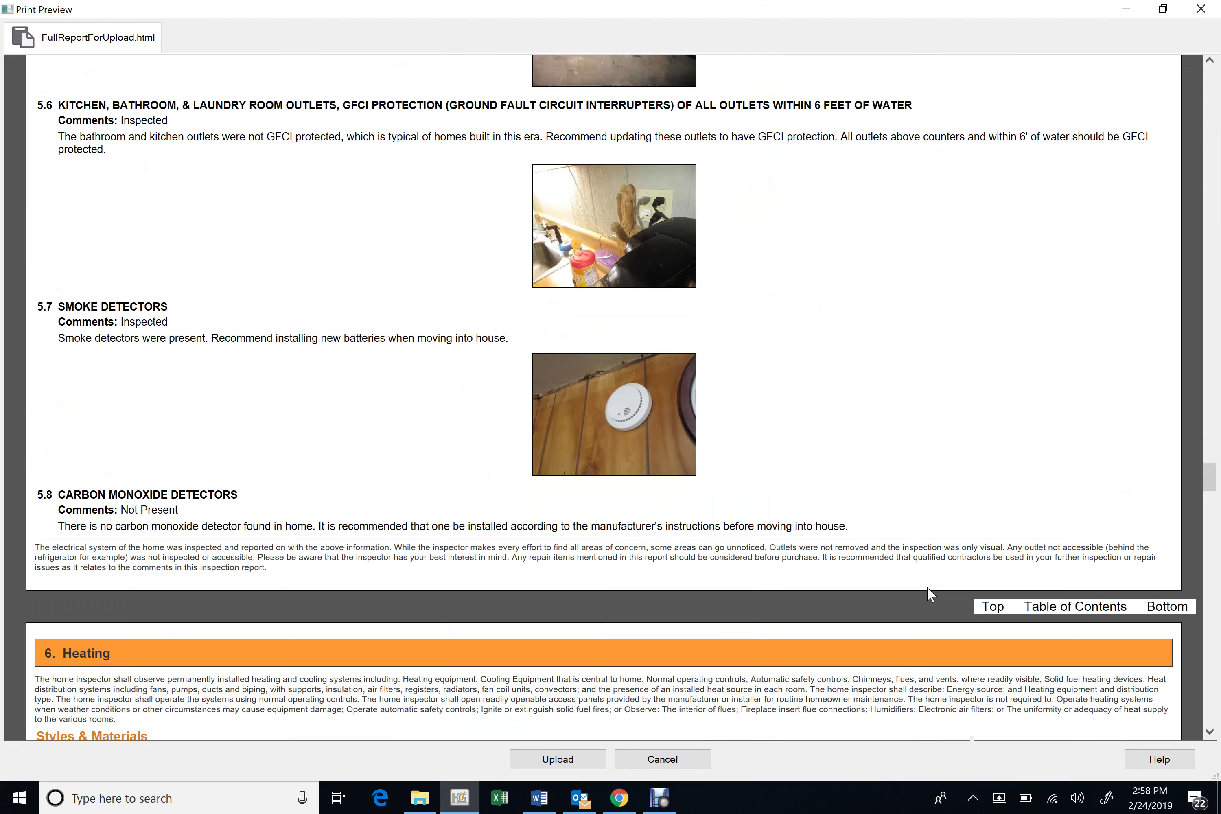
{"action": "scroll", "coordinate": [927, 587], "scroll_direction": "down", "scroll_amount": 20}
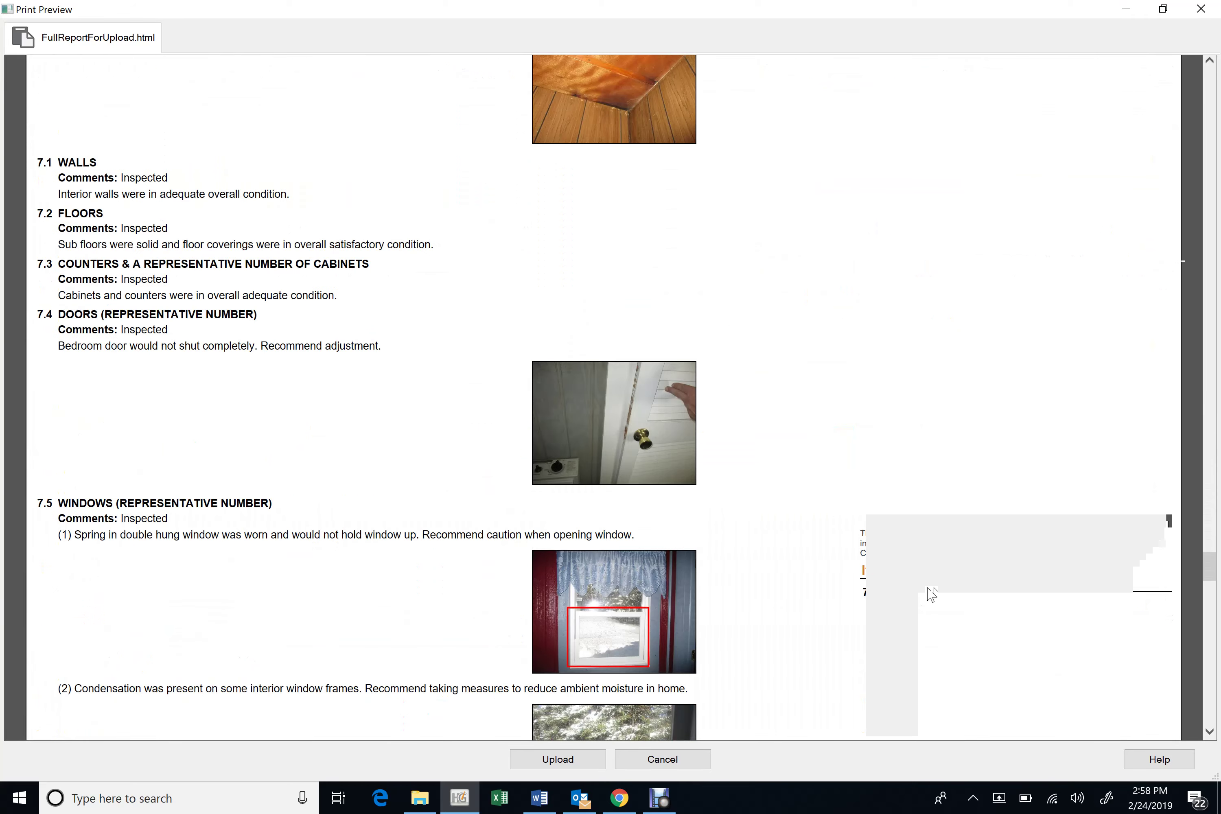
{"action": "scroll", "coordinate": [932, 594], "scroll_direction": "down", "scroll_amount": 20}
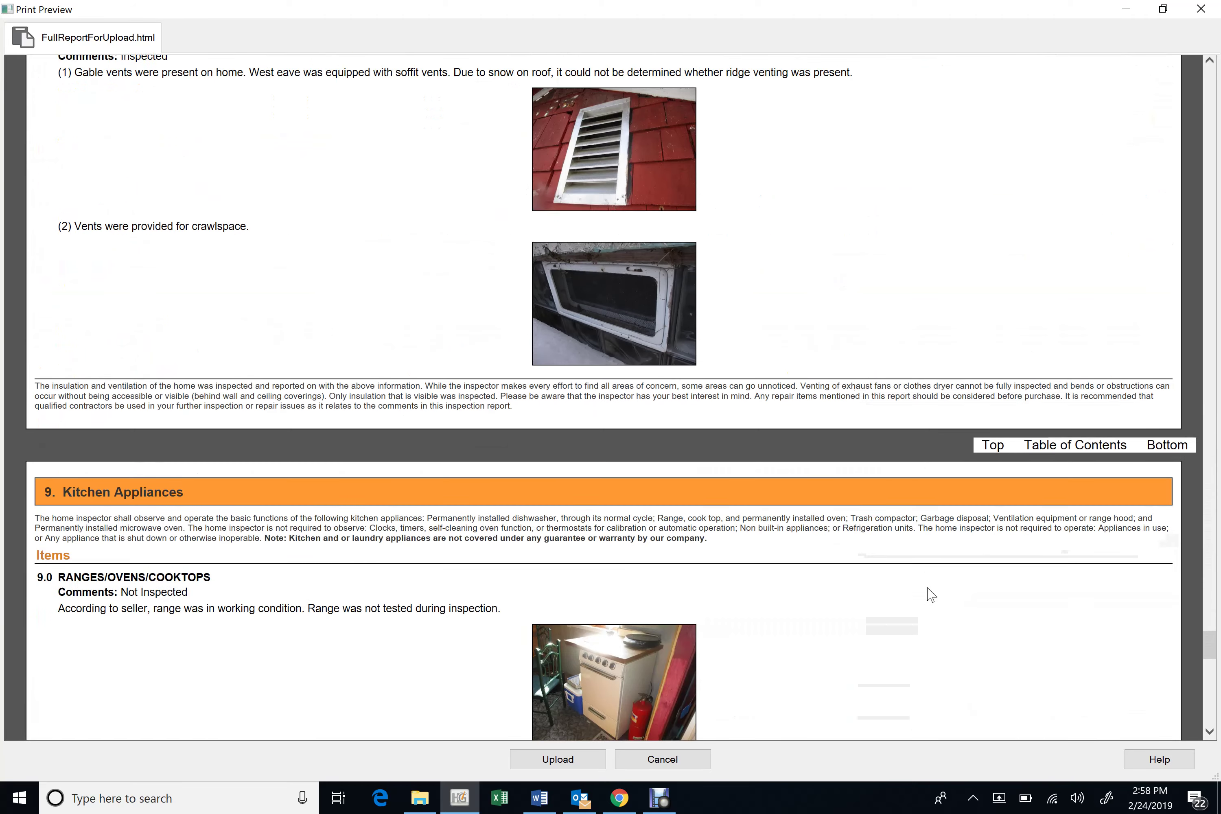
{"action": "scroll", "coordinate": [931, 594], "scroll_direction": "down", "scroll_amount": 15}
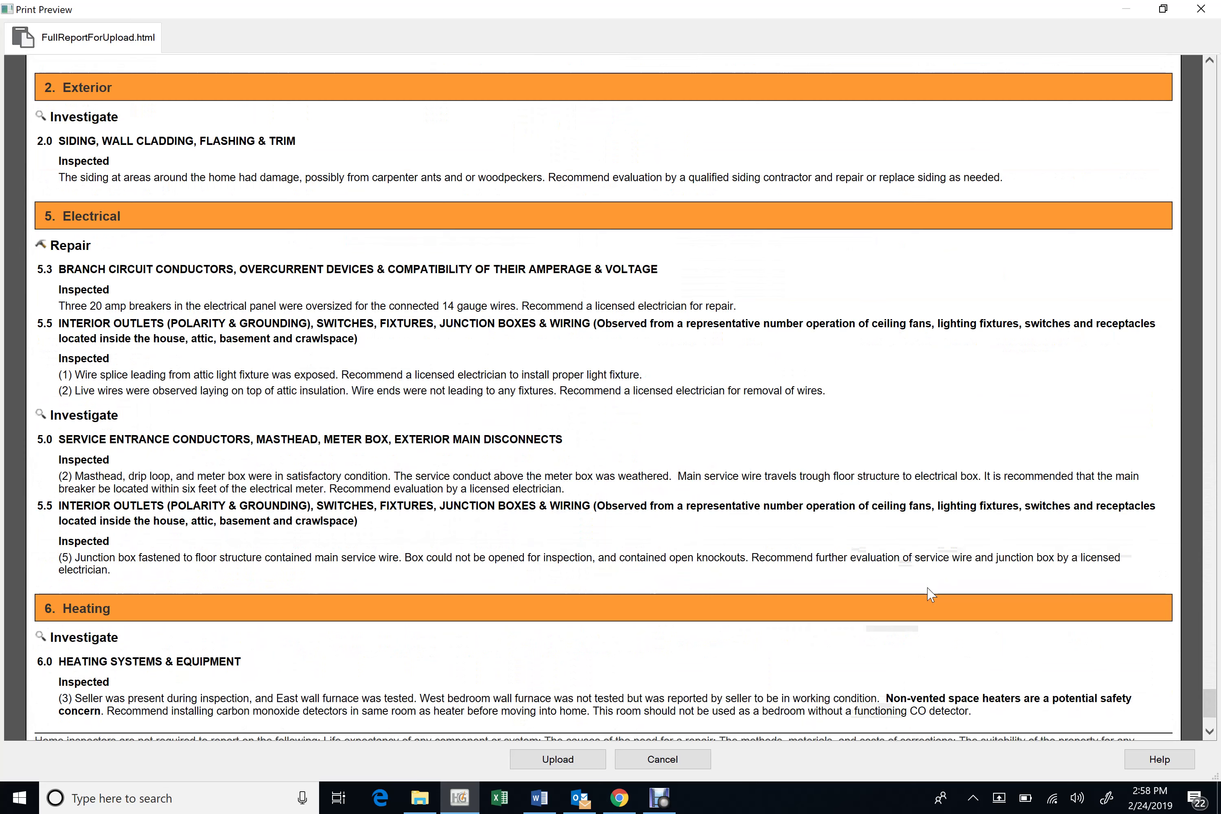
{"action": "scroll", "coordinate": [931, 595], "scroll_direction": "down", "scroll_amount": 3}
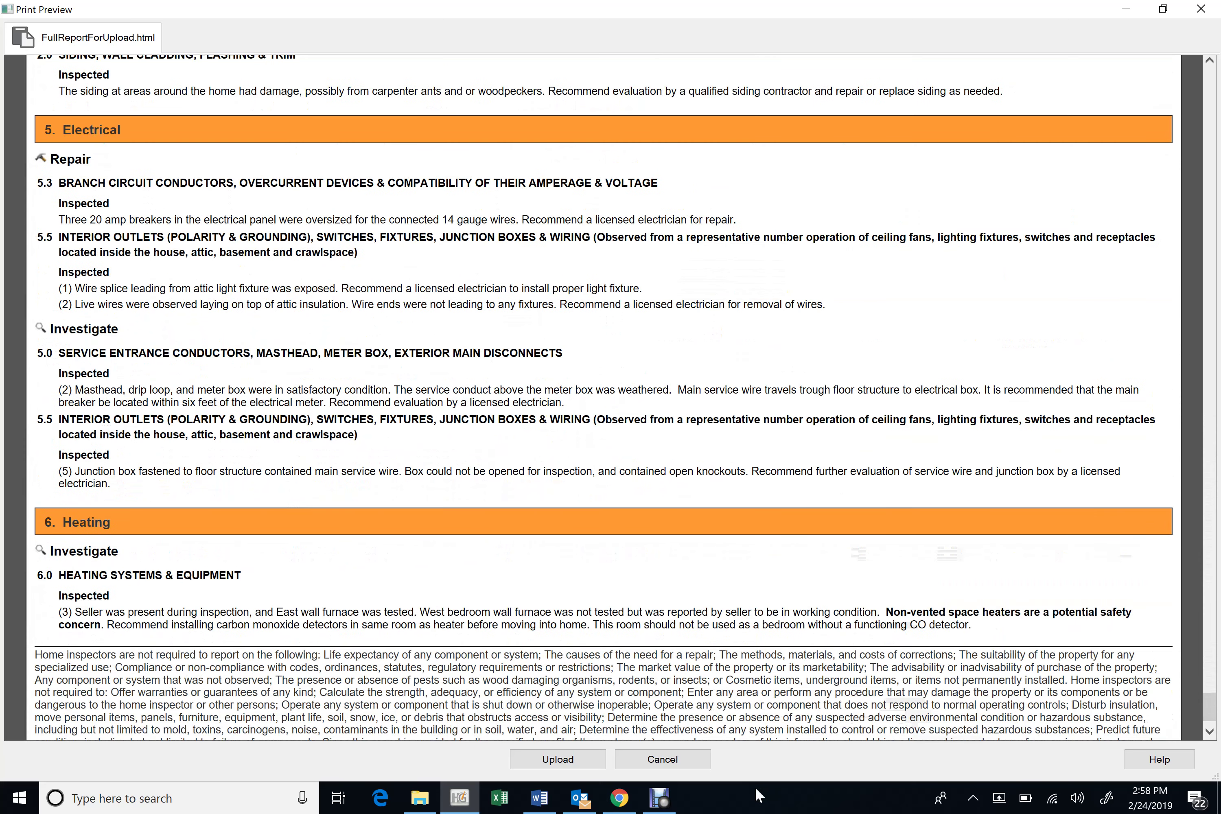
{"action": "left_click", "coordinate": [681, 761]}
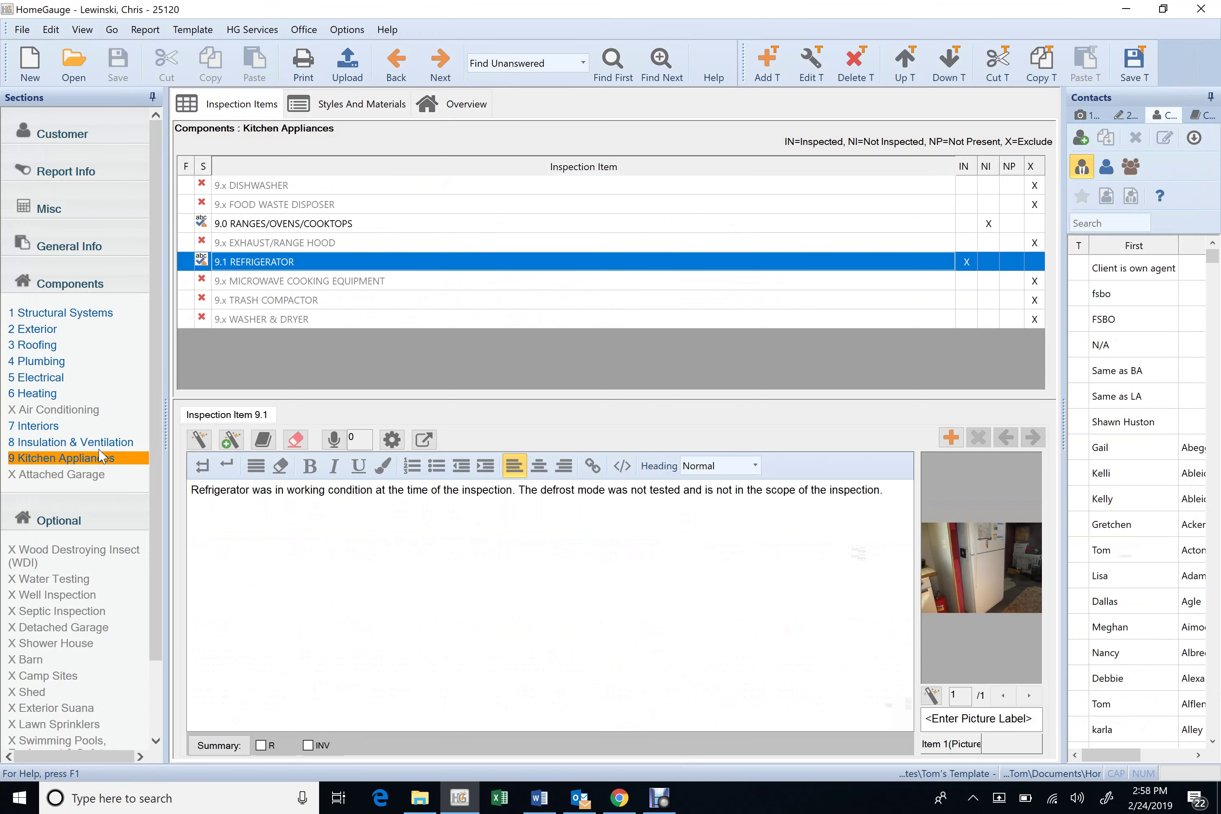
- Correct the second comment of item 6.0 Heating Systems & Equipment to read "Flue was drafting properly" and check its second photo
{"action": "left_click", "coordinate": [79, 393]}
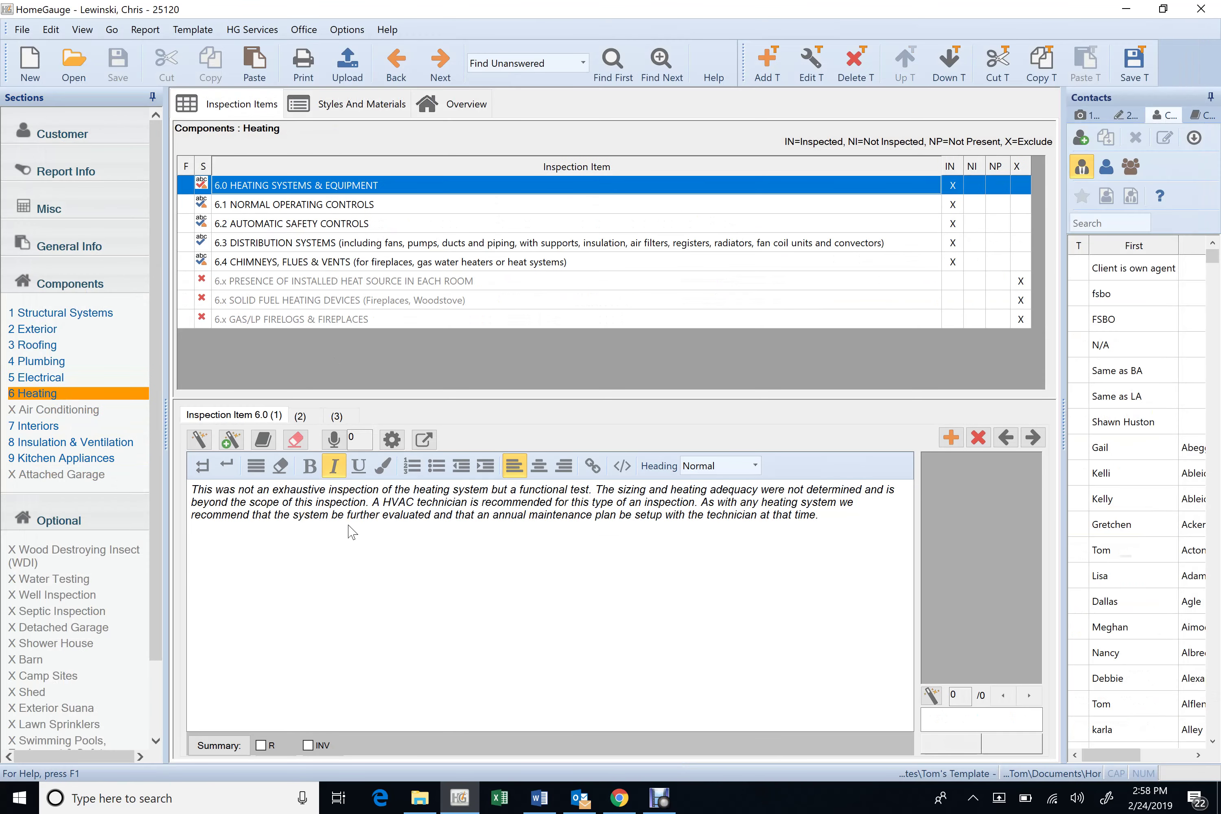
{"action": "left_click", "coordinate": [303, 419]}
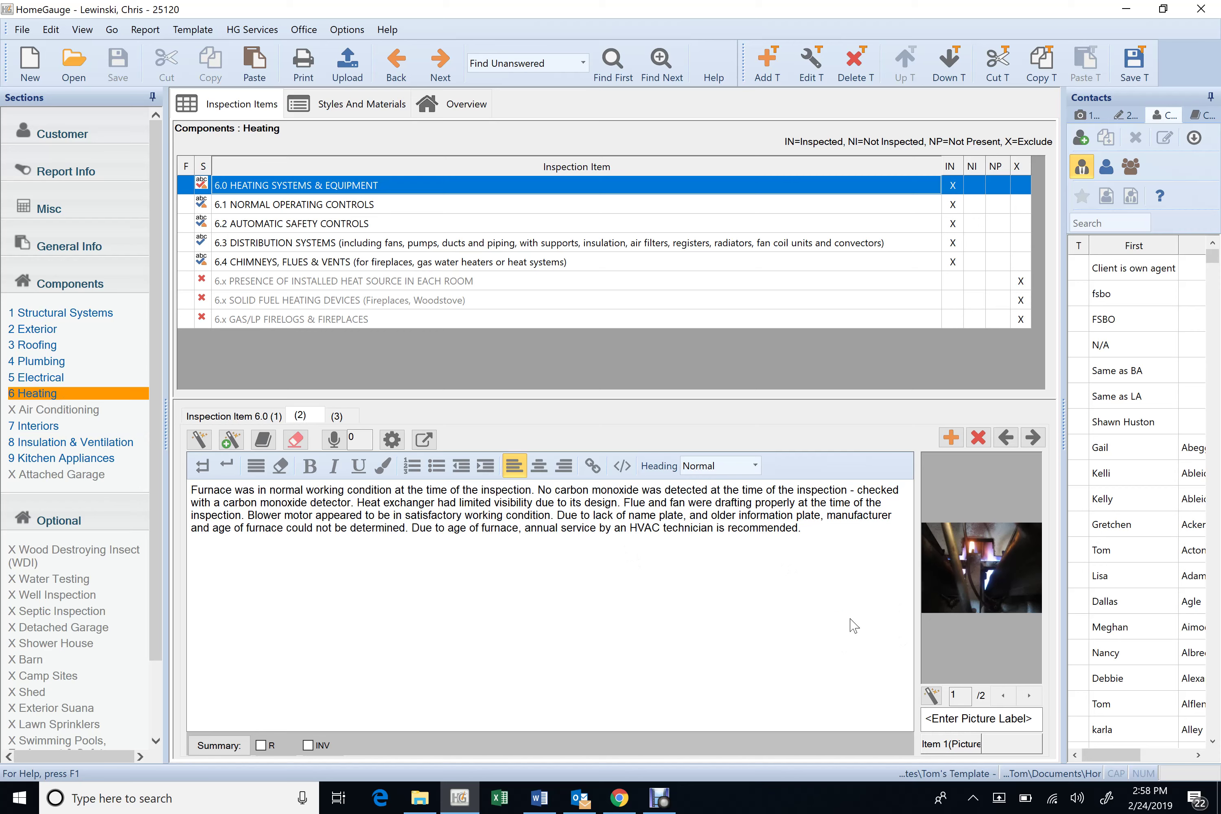
{"action": "key", "text": "BackSpace"}
{"action": "key", "text": "BackSpace"}
{"action": "key", "text": "BackSpace"}
{"action": "key", "text": "BackSpace"}
{"action": "key", "text": "BackSpace"}
{"action": "key", "text": "BackSpace"}
{"action": "key", "text": "BackSpace"}
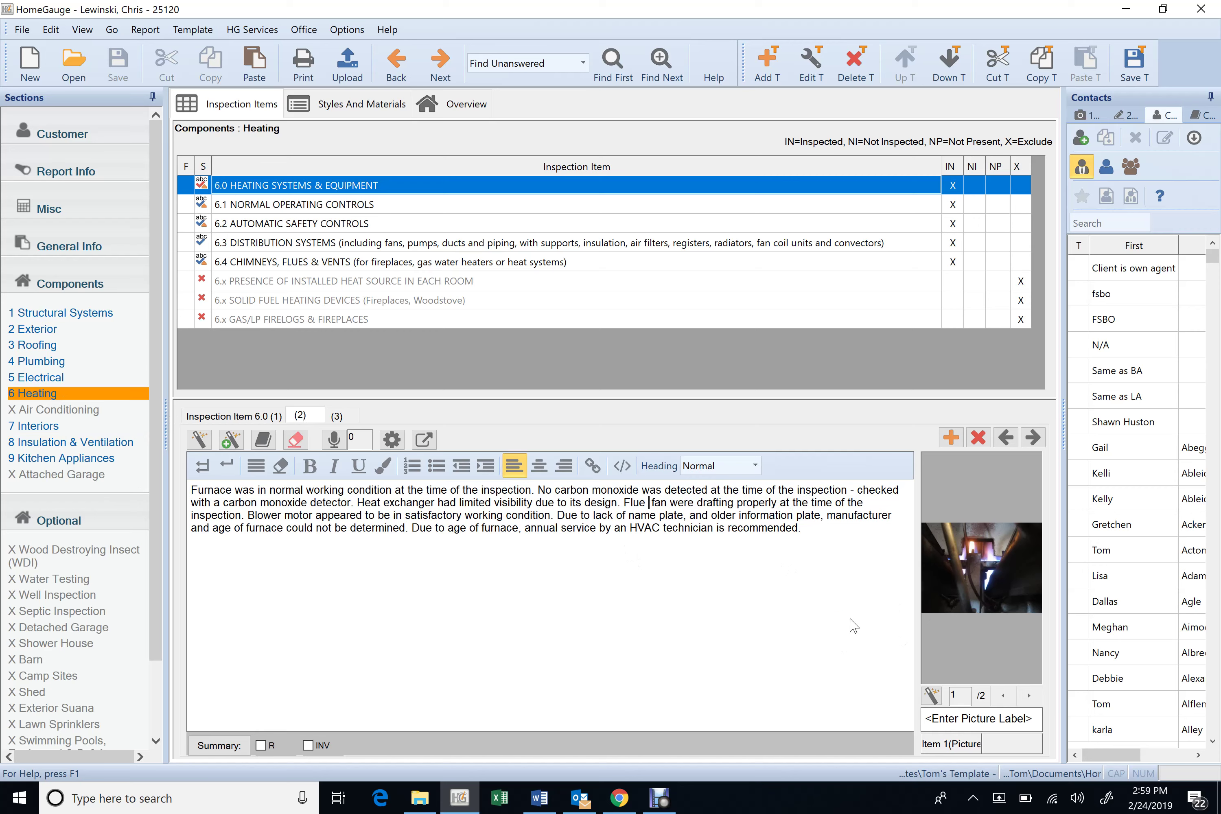
{"action": "key", "text": "Delete"}
{"action": "key", "text": "Delete"}
{"action": "key", "text": "Delete"}
{"action": "key", "text": "Delete"}
{"action": "key", "text": "Delete"}
{"action": "key", "text": "Delete"}
{"action": "key", "text": "Delete"}
{"action": "key", "text": "Delete"}
{"action": "key", "text": "Delete"}
{"action": "key", "text": "Delete"}
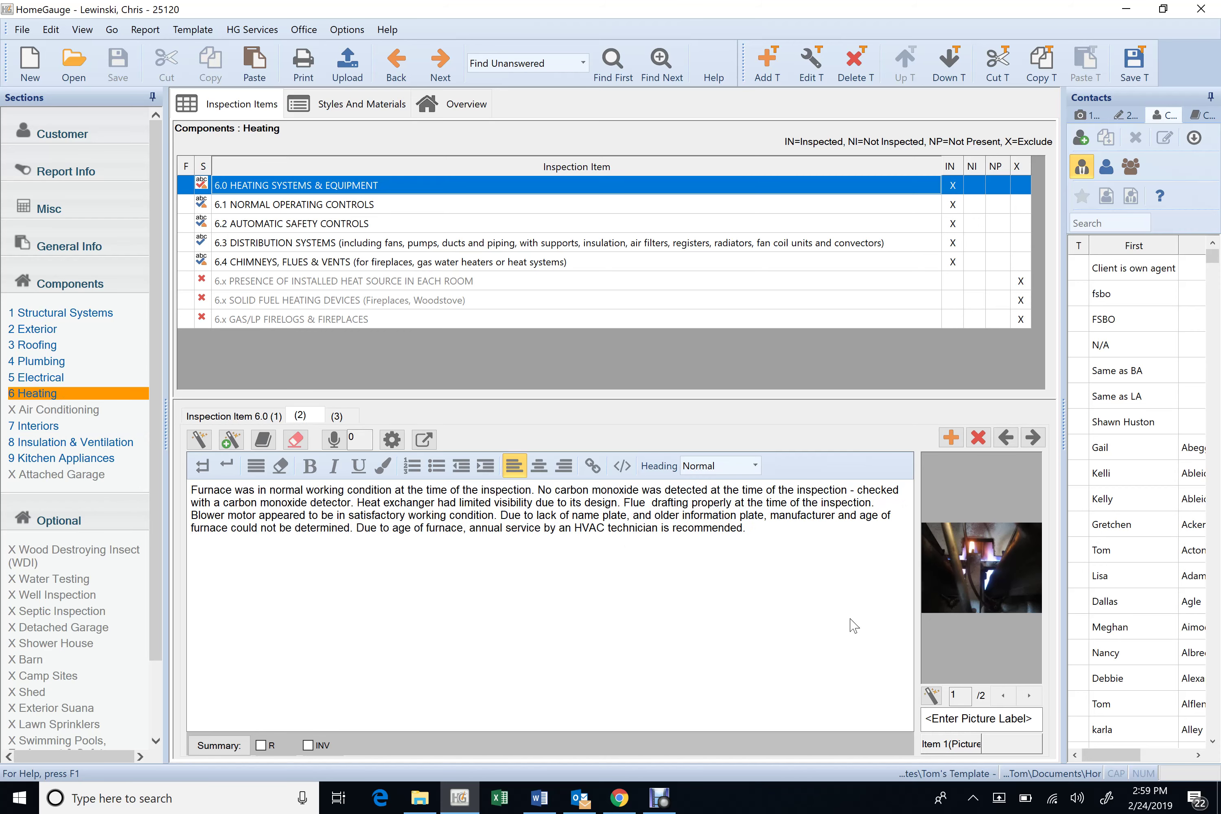
{"action": "key", "text": "Delete"}
{"action": "key", "text": "Delete"}
{"action": "key", "text": "Delete"}
{"action": "key", "text": "Delete"}
{"action": "key", "text": "Delete"}
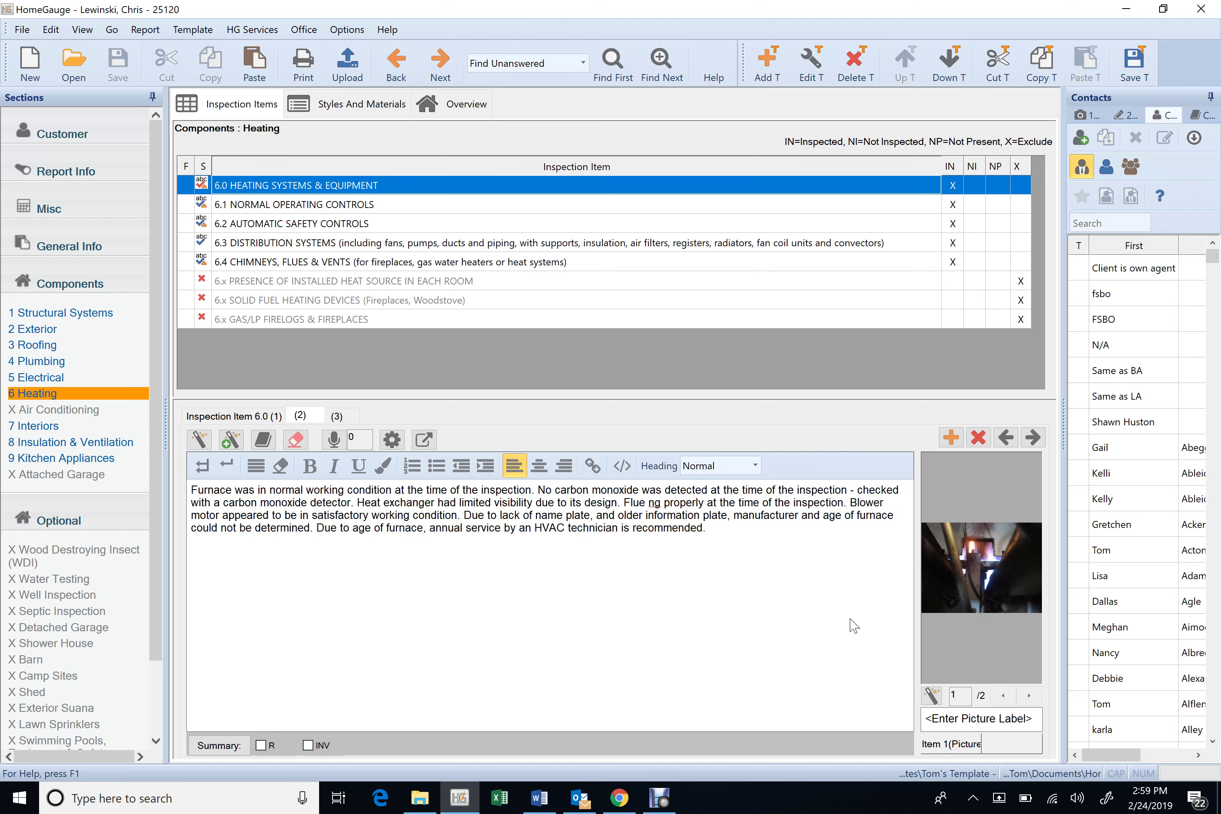
{"action": "type", "text": "was draf"}
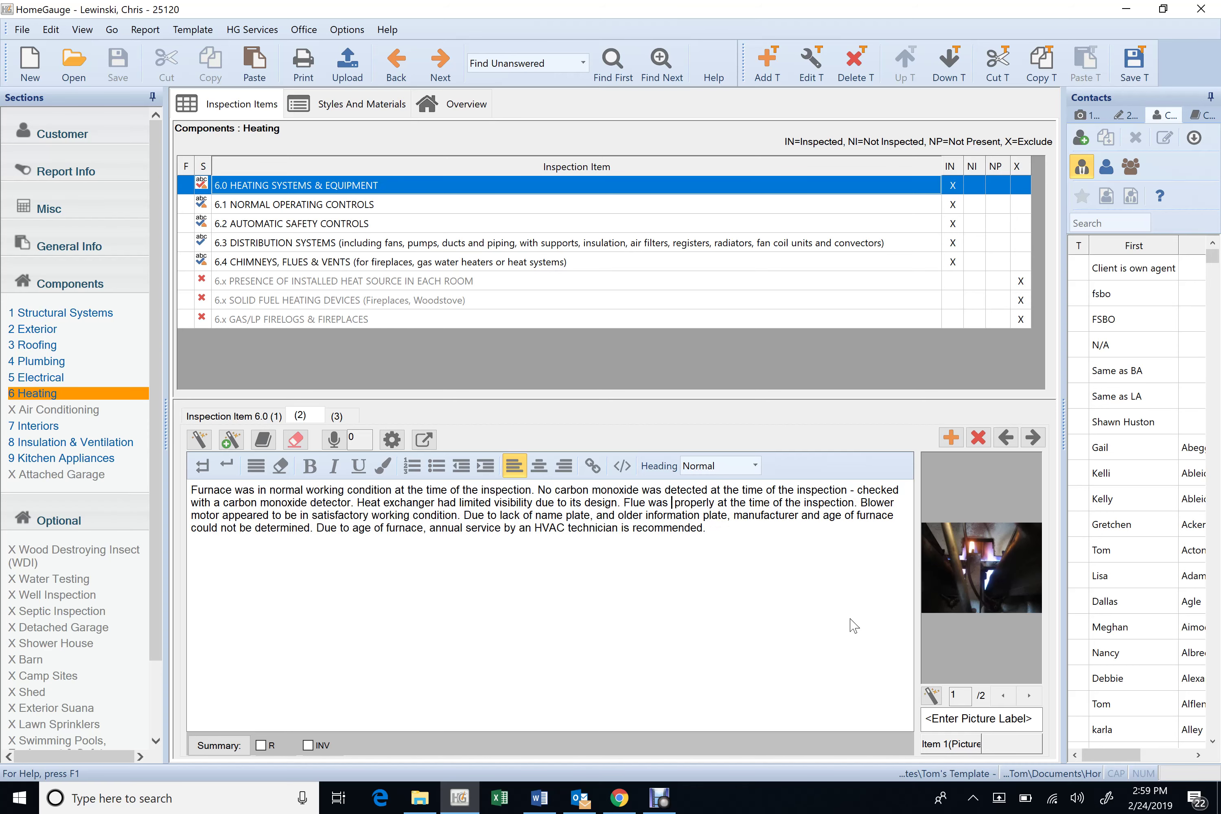
{"action": "type", "text": "ting"}
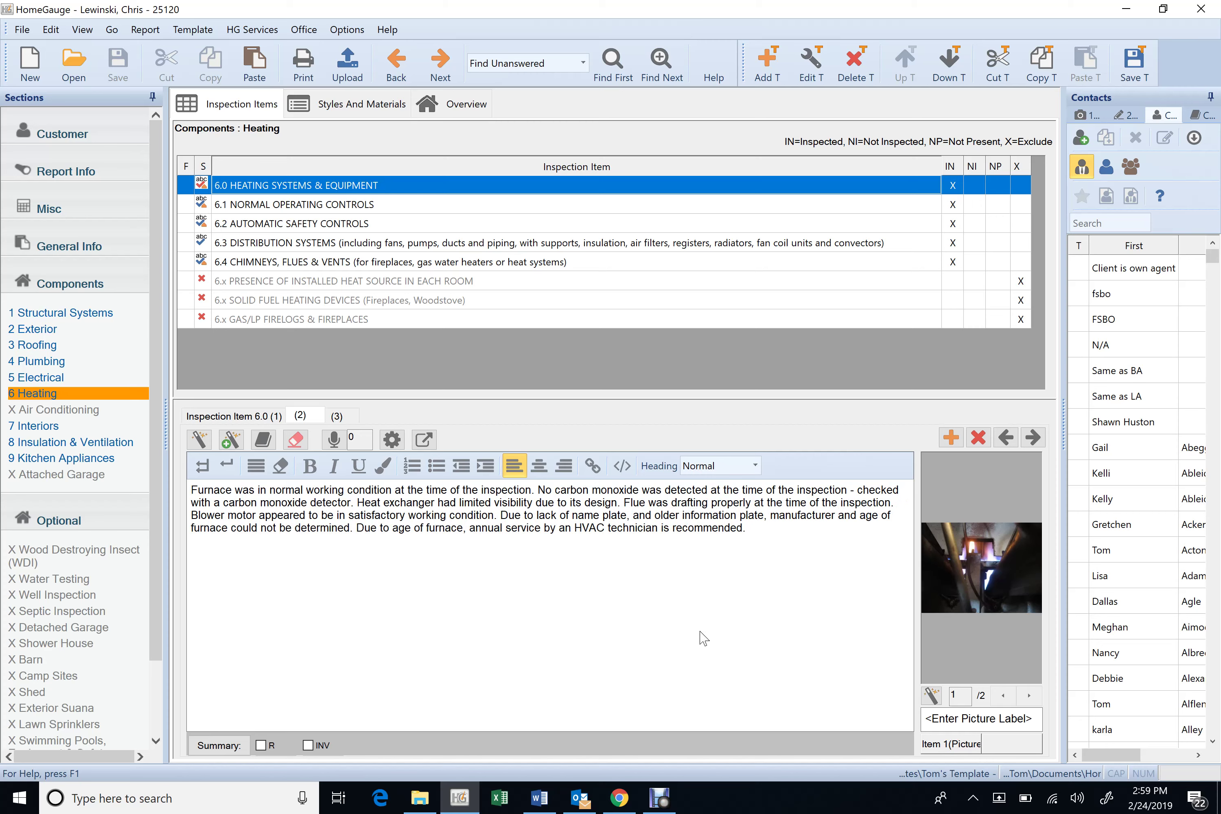
{"action": "left_click", "coordinate": [1029, 696]}
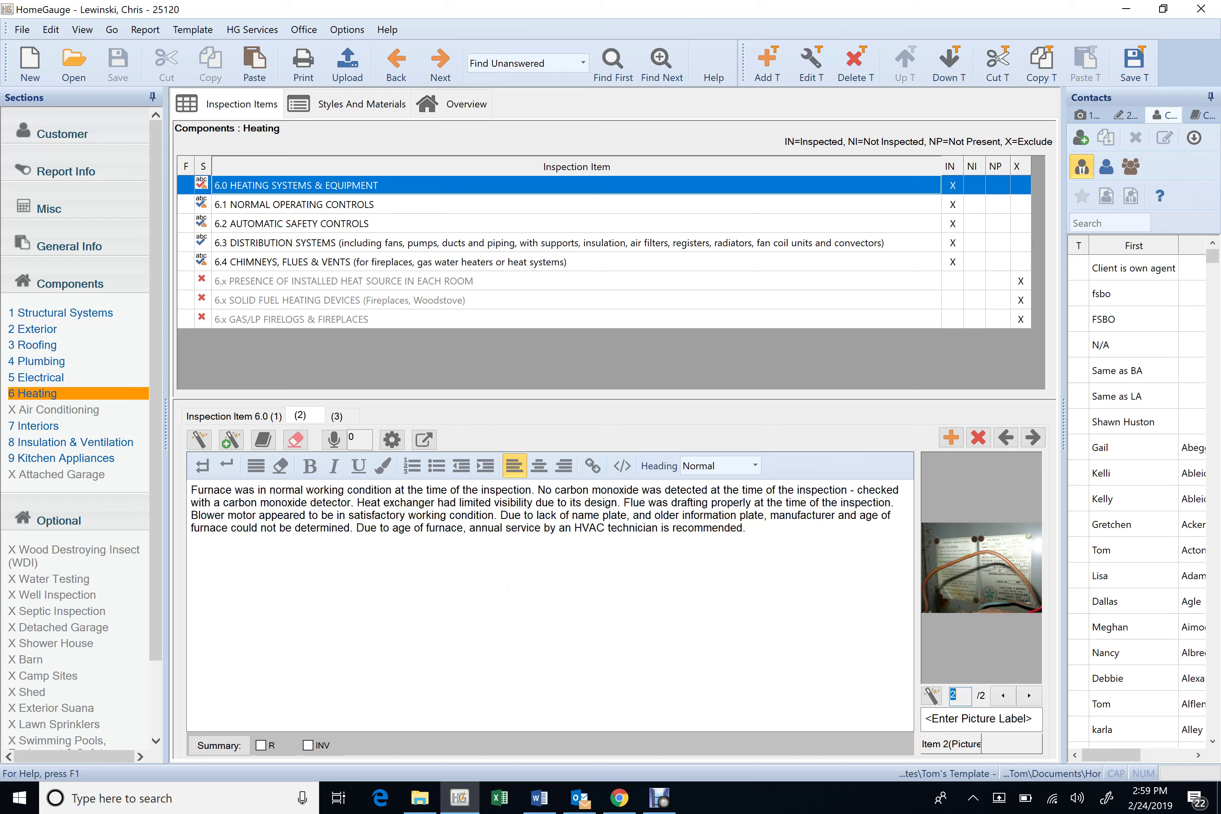
{"action": "left_click", "coordinate": [634, 503]}
- Restart the report upload and reselect "Cover - Home Inspections" as the cover page of the Full Report For Upload document setting
{"action": "left_click", "coordinate": [347, 74]}
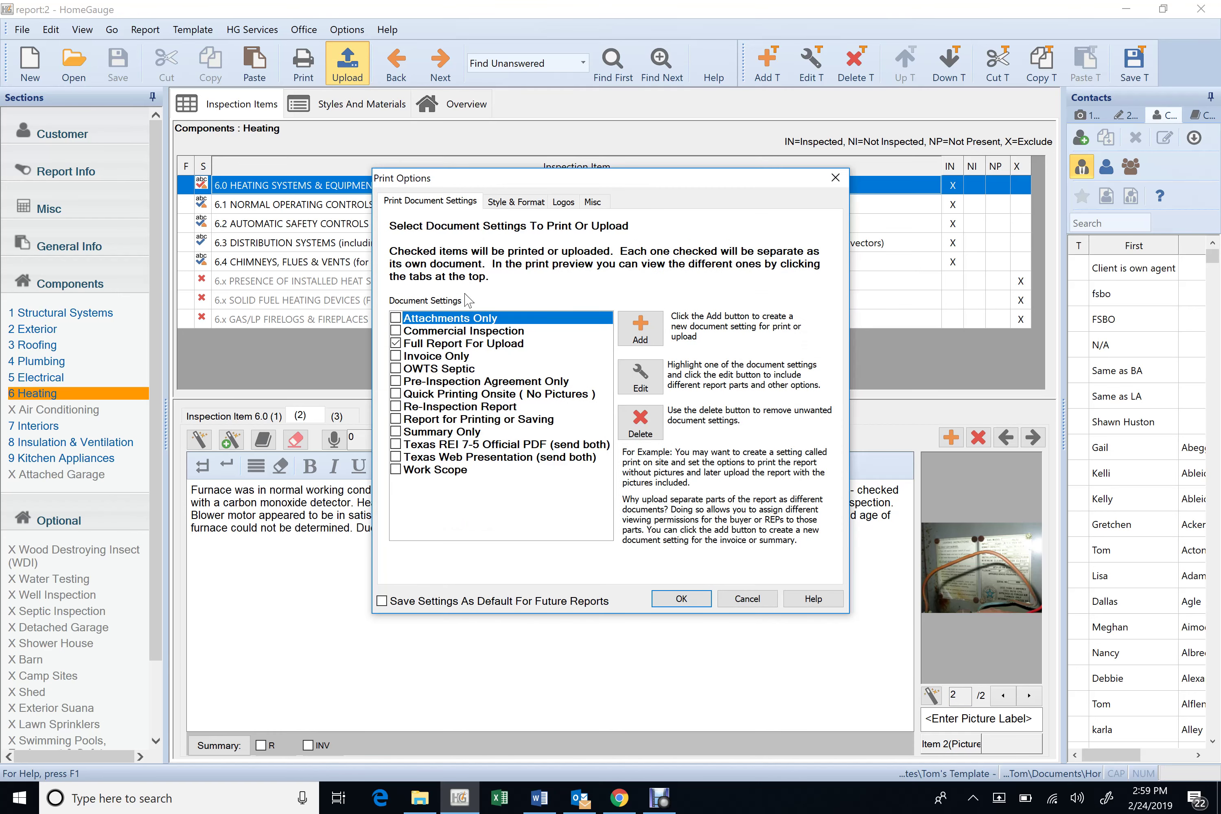
{"action": "left_click", "coordinate": [491, 344]}
{"action": "left_click", "coordinate": [653, 395]}
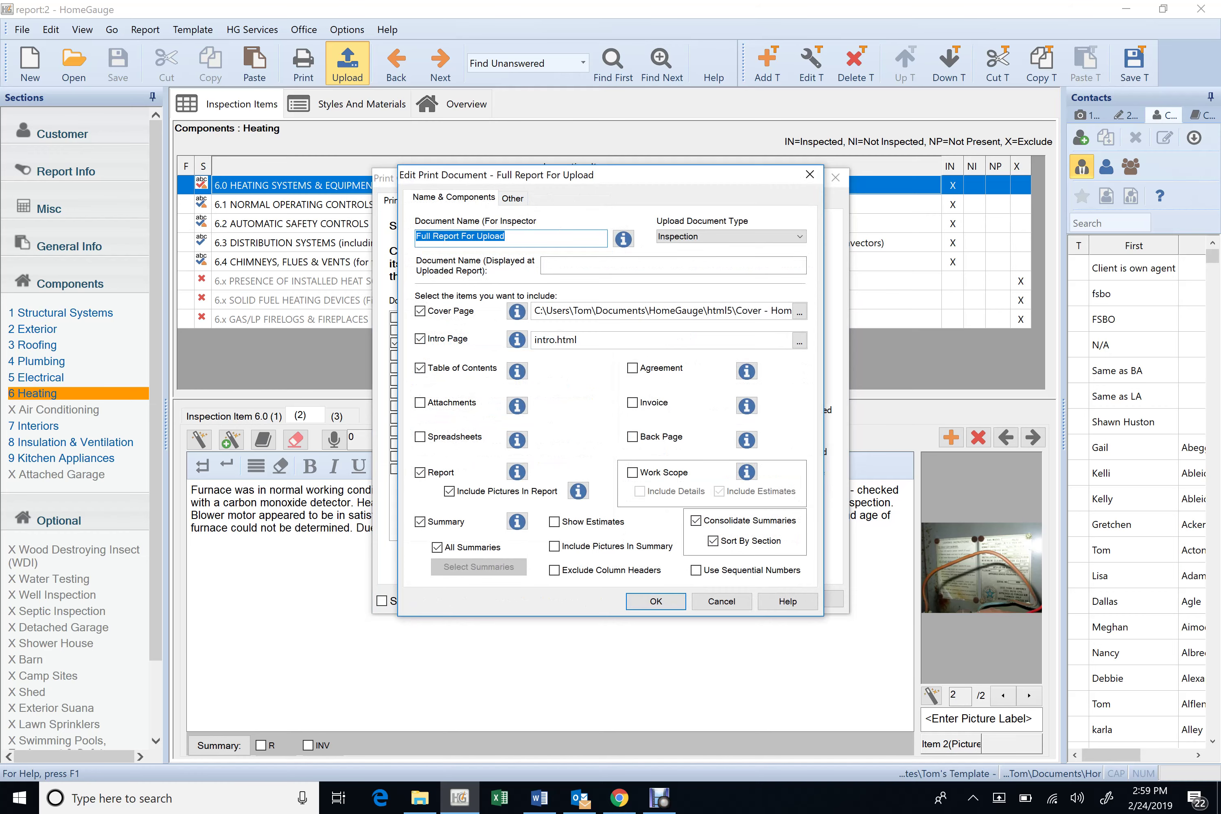
{"action": "left_click", "coordinate": [799, 312]}
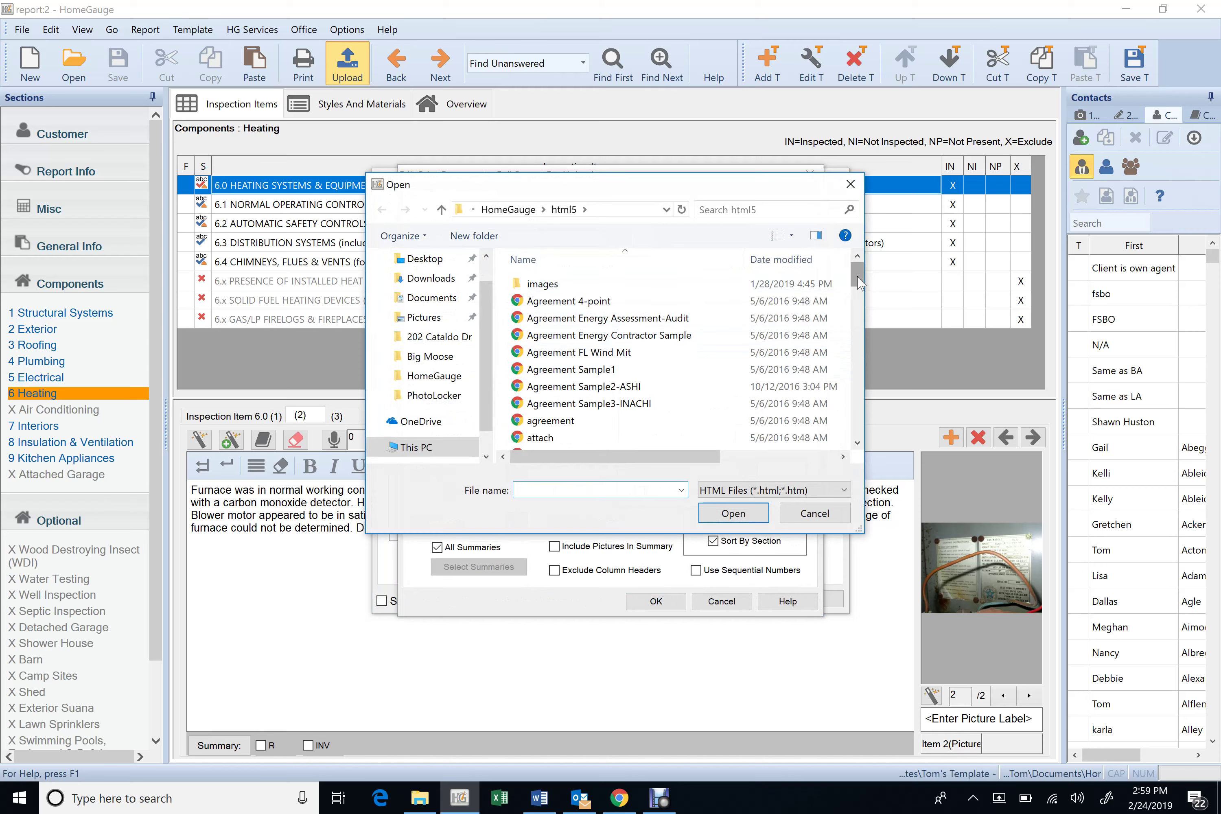
{"action": "left_click_drag", "start_coordinate": [861, 281], "coordinate": [862, 304]}
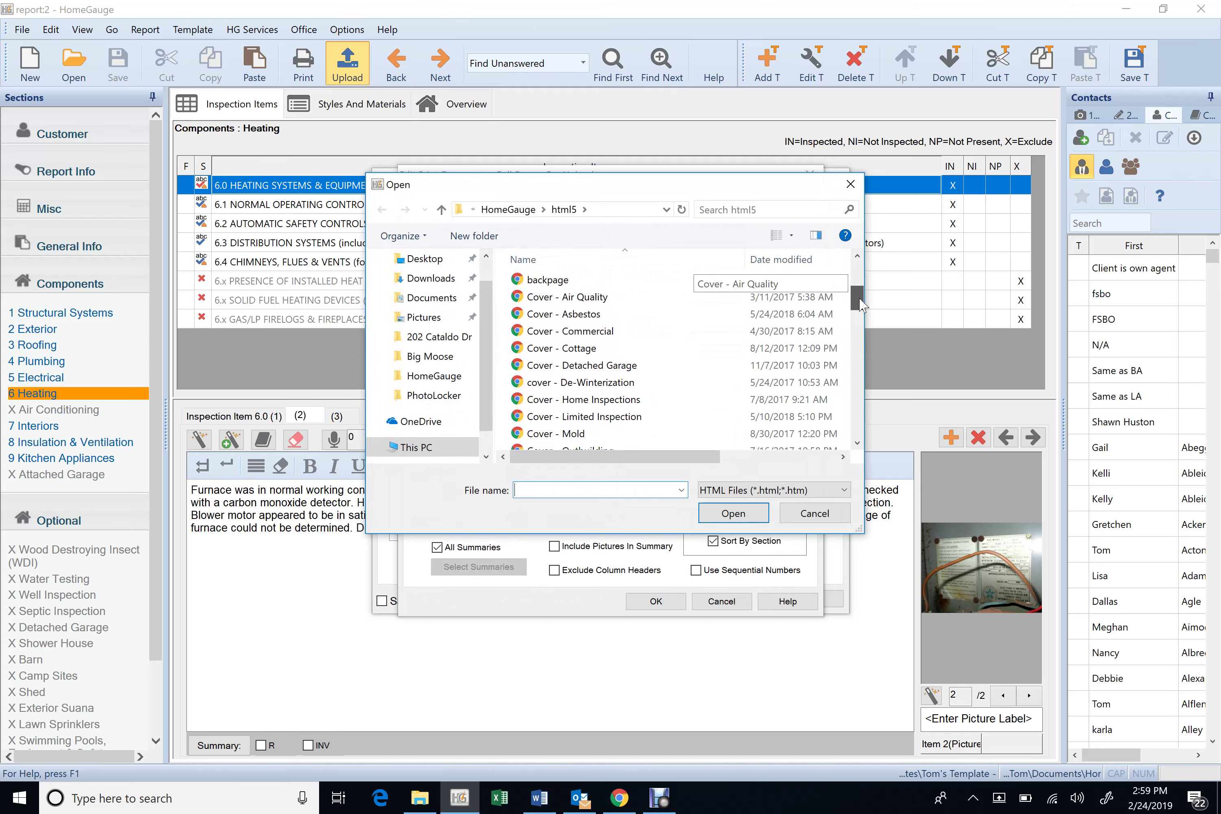
{"action": "left_click", "coordinate": [703, 400]}
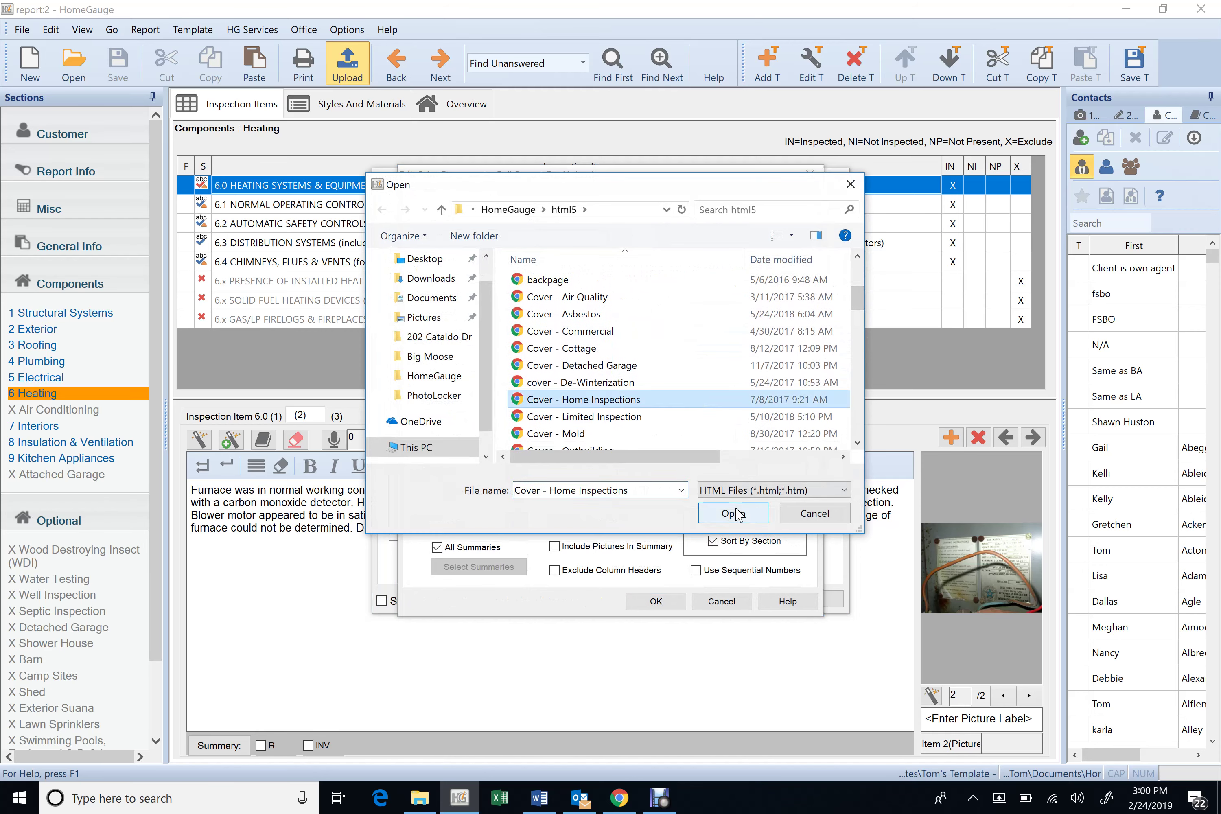
{"action": "left_click_drag", "start_coordinate": [859, 314], "coordinate": [858, 331]}
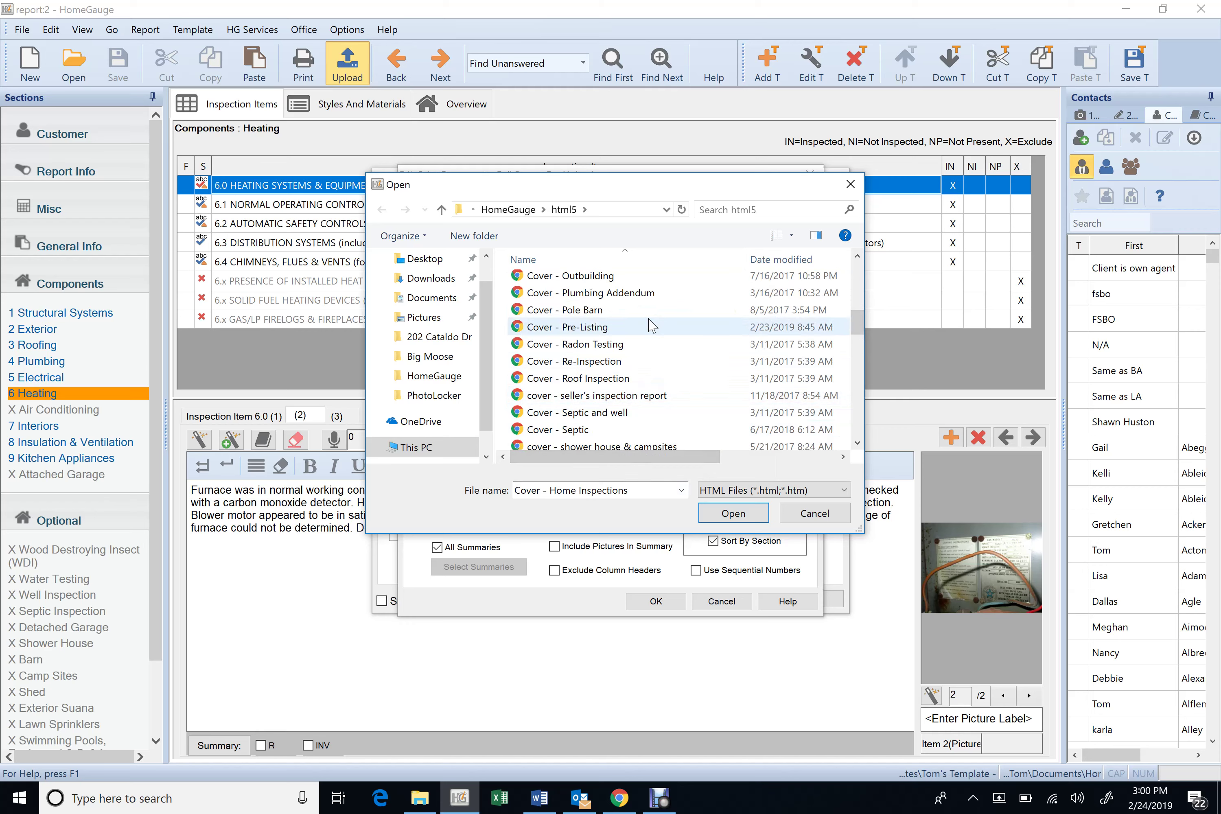
{"action": "scroll", "coordinate": [721, 400], "scroll_direction": "up", "scroll_amount": 3}
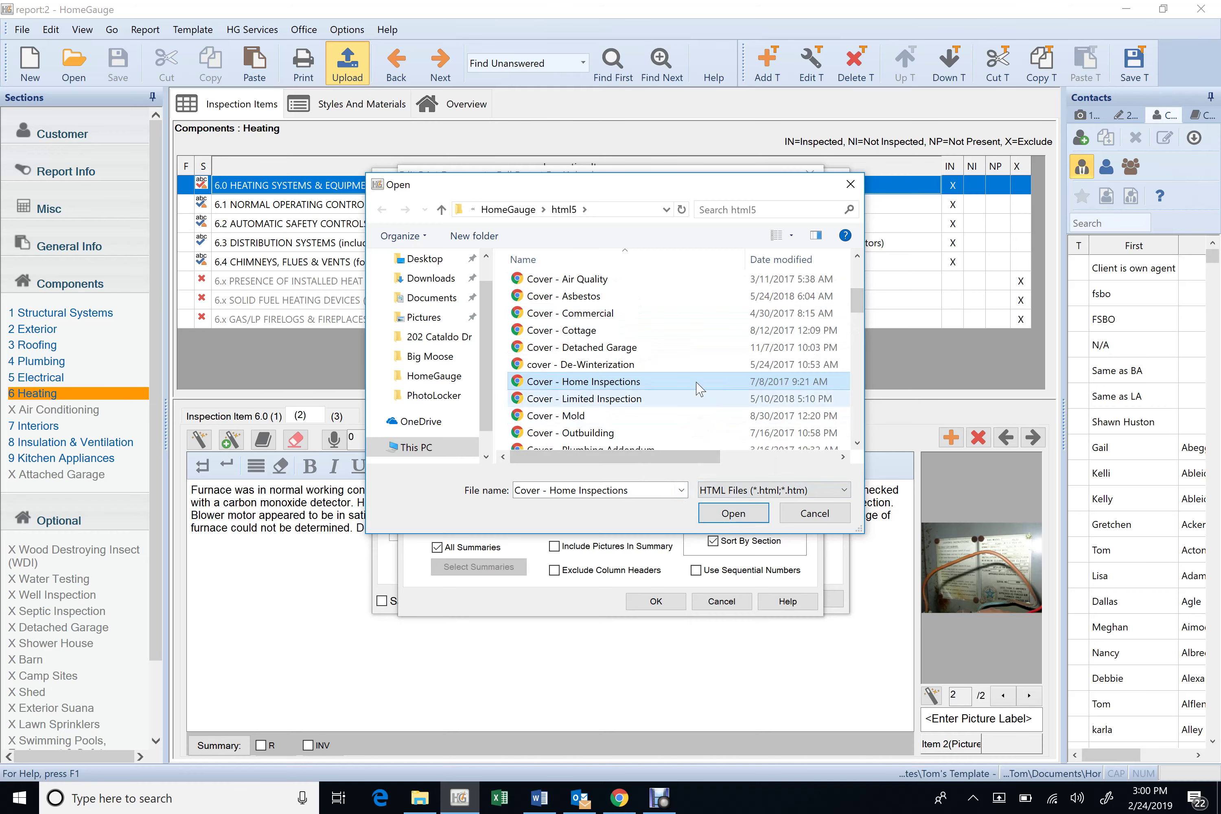
{"action": "left_click", "coordinate": [733, 514]}
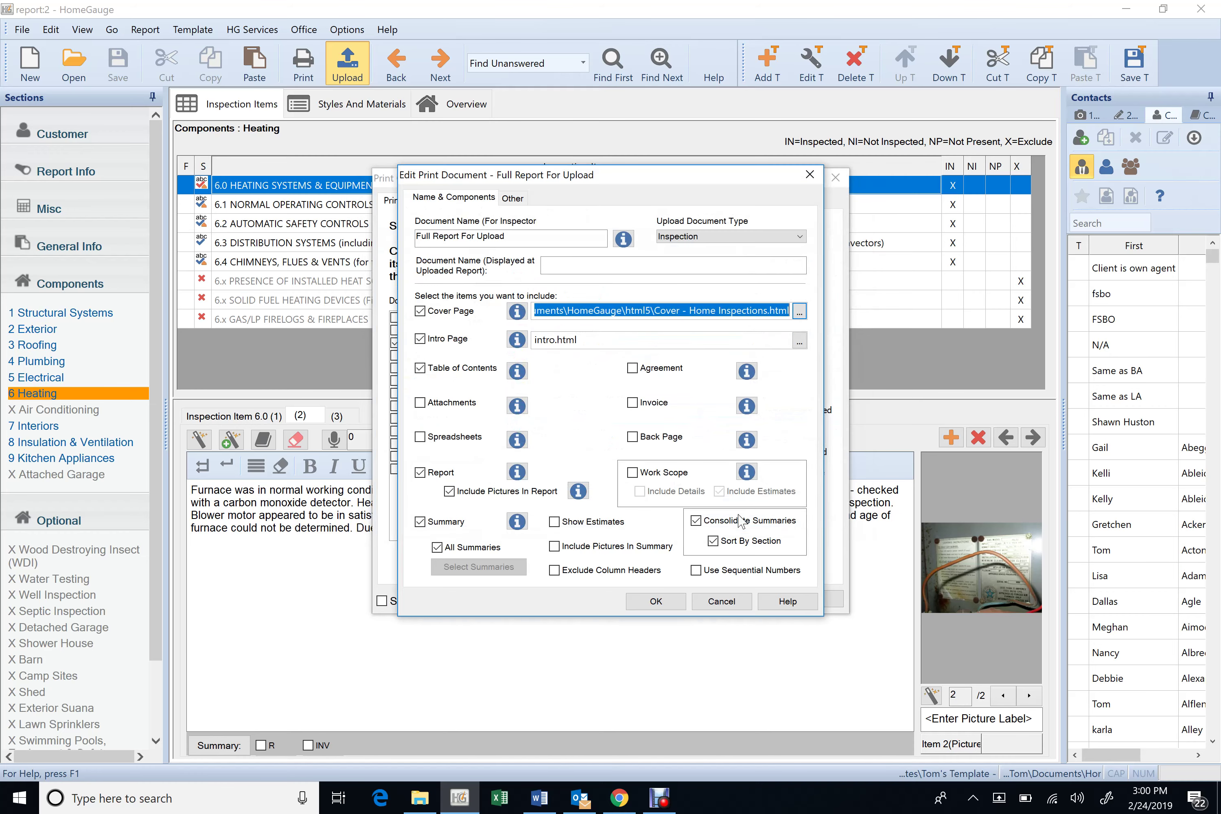
{"action": "left_click", "coordinate": [677, 605]}
- Confirm the Full Report For Upload settings and check the generated preview from the cover page through the end of the Summary
{"action": "left_click", "coordinate": [679, 601]}
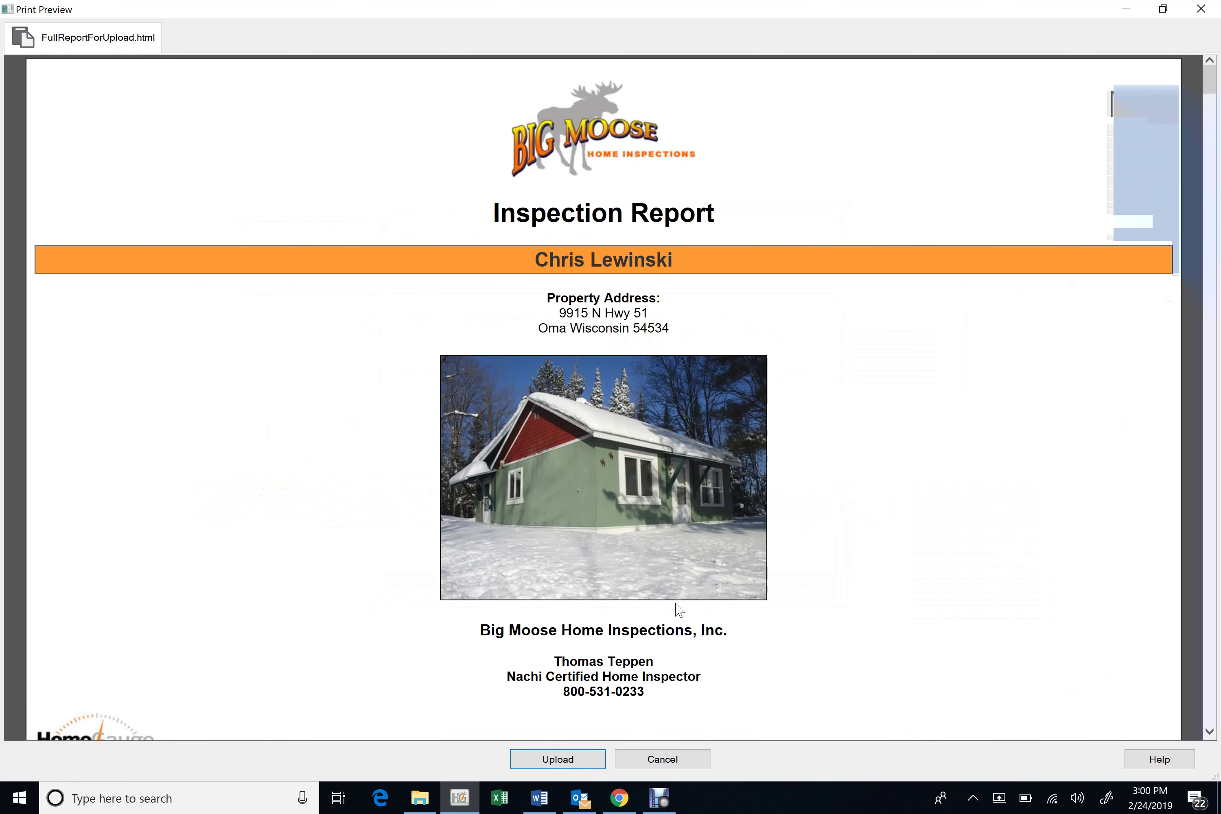
{"action": "key", "text": "Tab"}
{"action": "key", "text": "Tab"}
{"action": "key", "text": "Tab"}
{"action": "scroll", "coordinate": [725, 610], "scroll_direction": "down", "scroll_amount": 20}
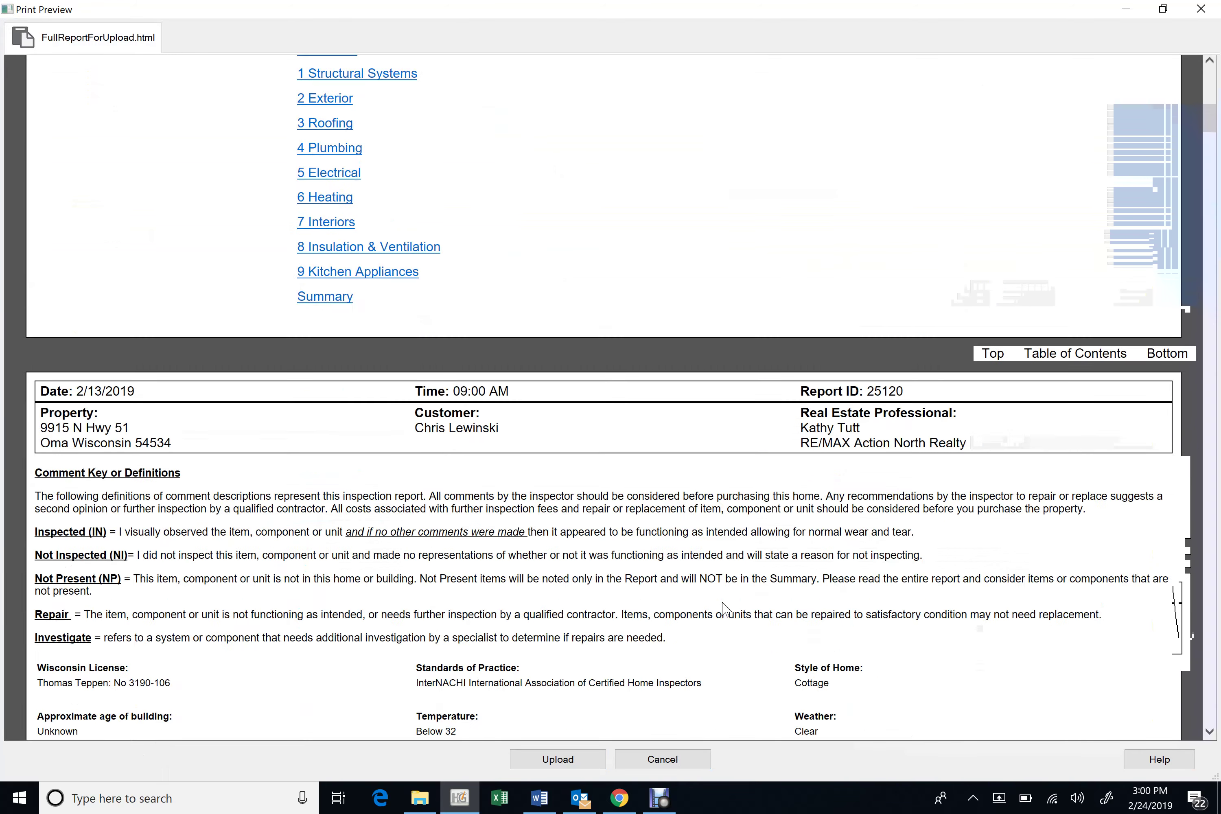
{"action": "scroll", "coordinate": [725, 609], "scroll_direction": "down", "scroll_amount": 12}
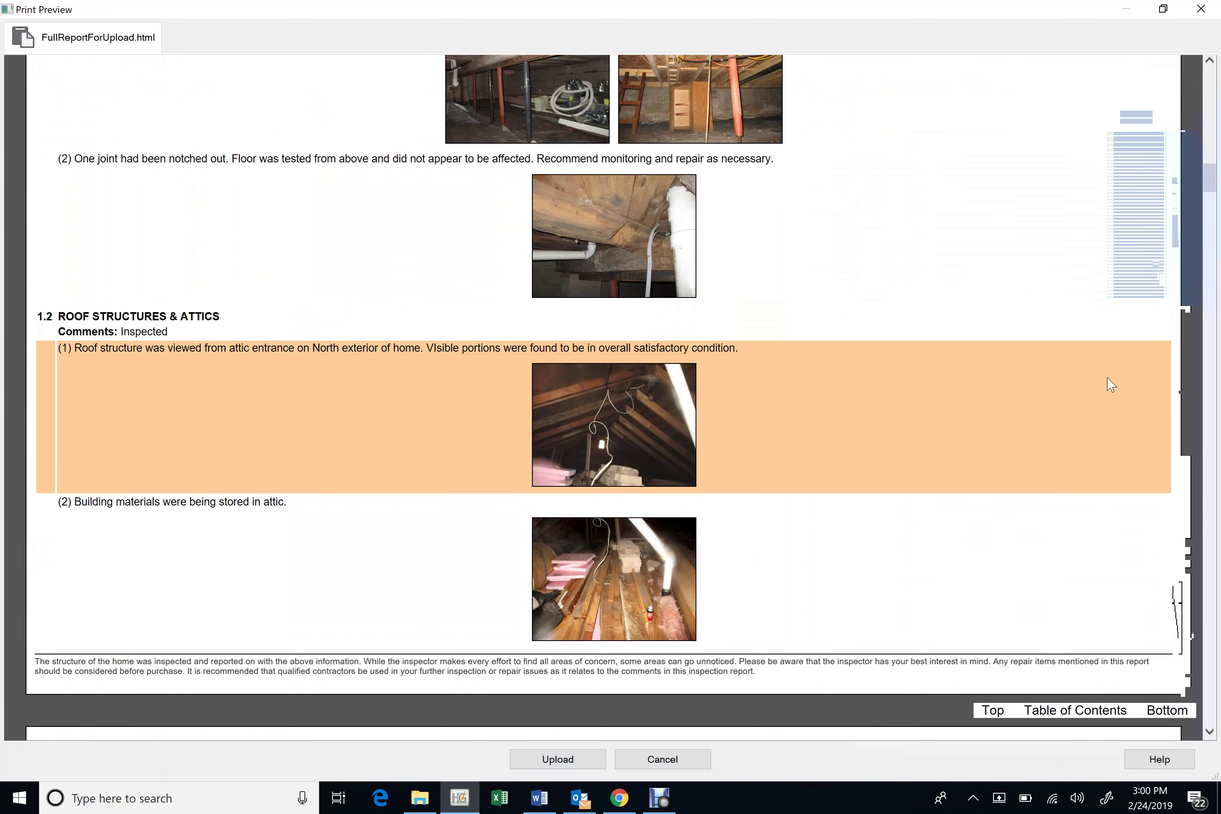
{"action": "scroll", "coordinate": [1193, 344], "scroll_direction": "down", "scroll_amount": 5}
{"action": "left_click_drag", "start_coordinate": [1190, 336], "coordinate": [1187, 714]}
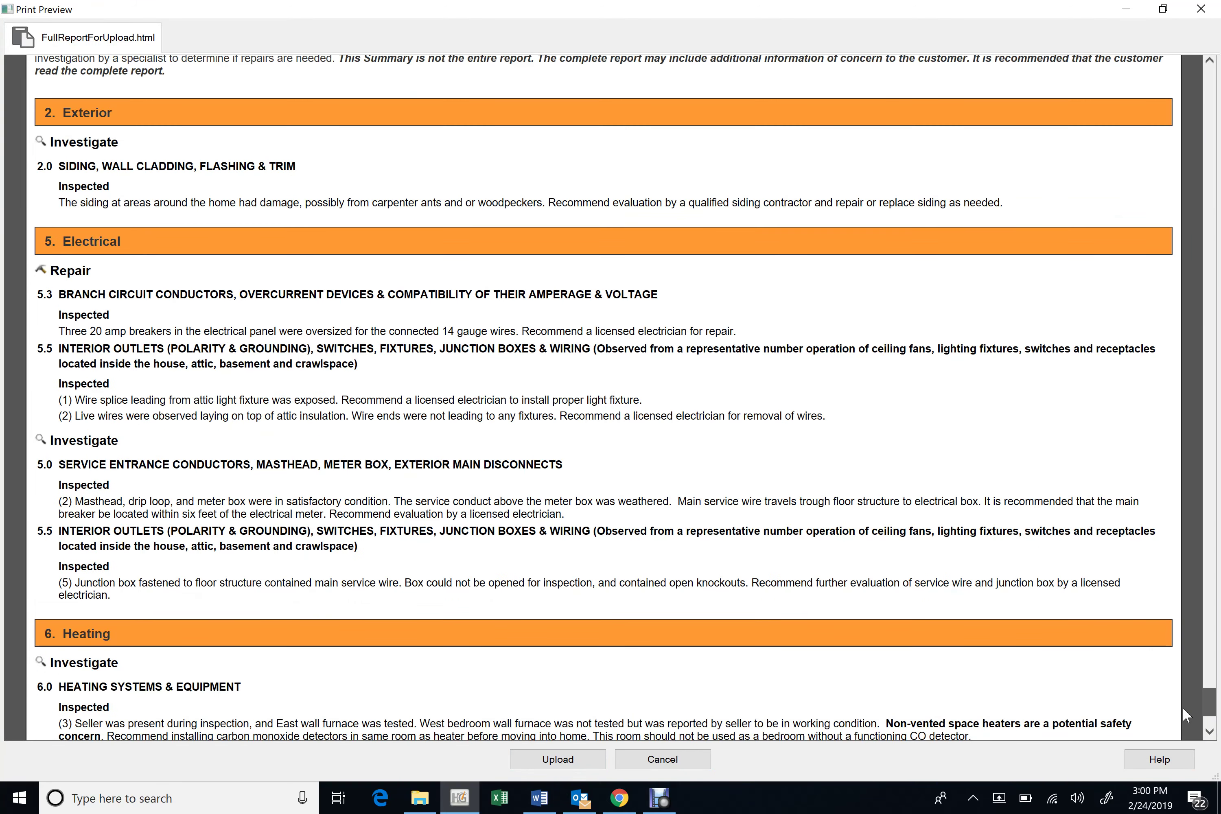
{"action": "scroll", "coordinate": [1185, 716], "scroll_direction": "down", "scroll_amount": 4}
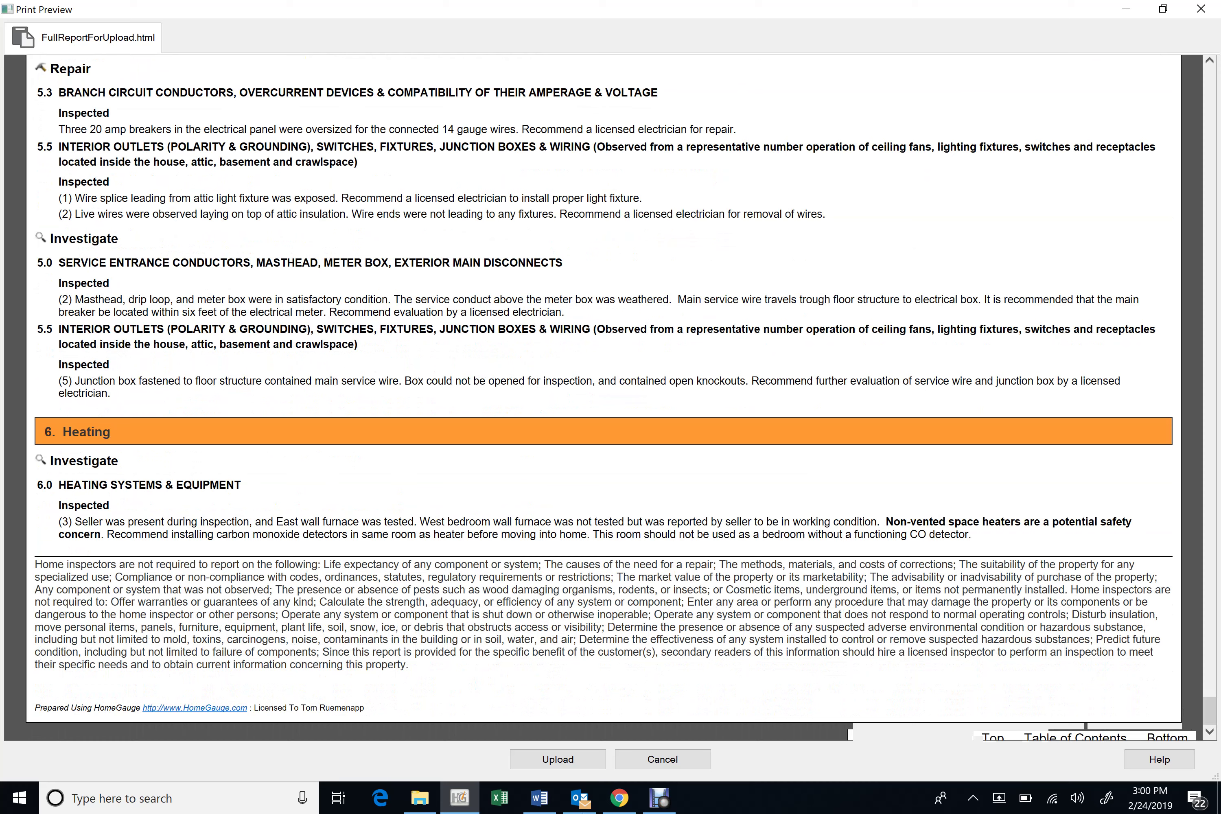
- Upload the full report and show the assigned inspector's reports on the HomeGauge dashboard
{"action": "left_click", "coordinate": [562, 766]}
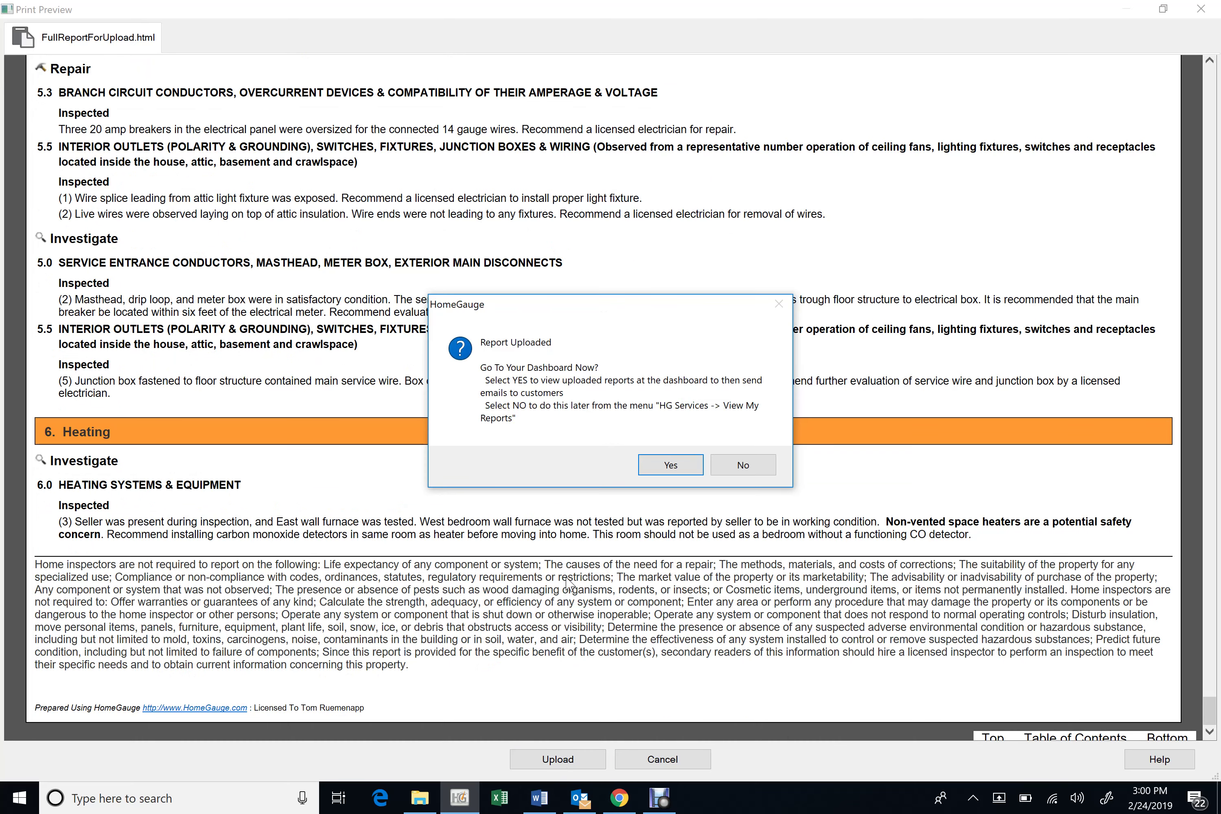
{"action": "left_click", "coordinate": [671, 465]}
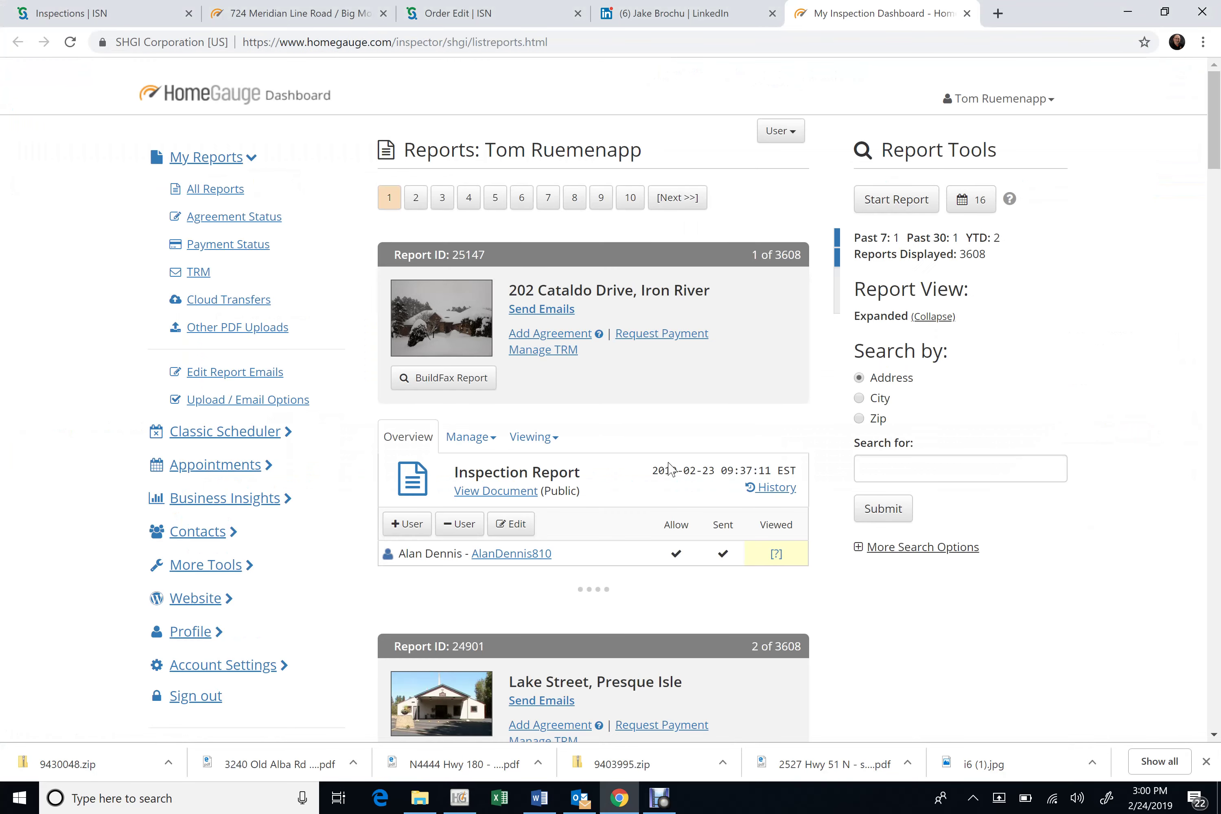
{"action": "left_click", "coordinate": [783, 131]}
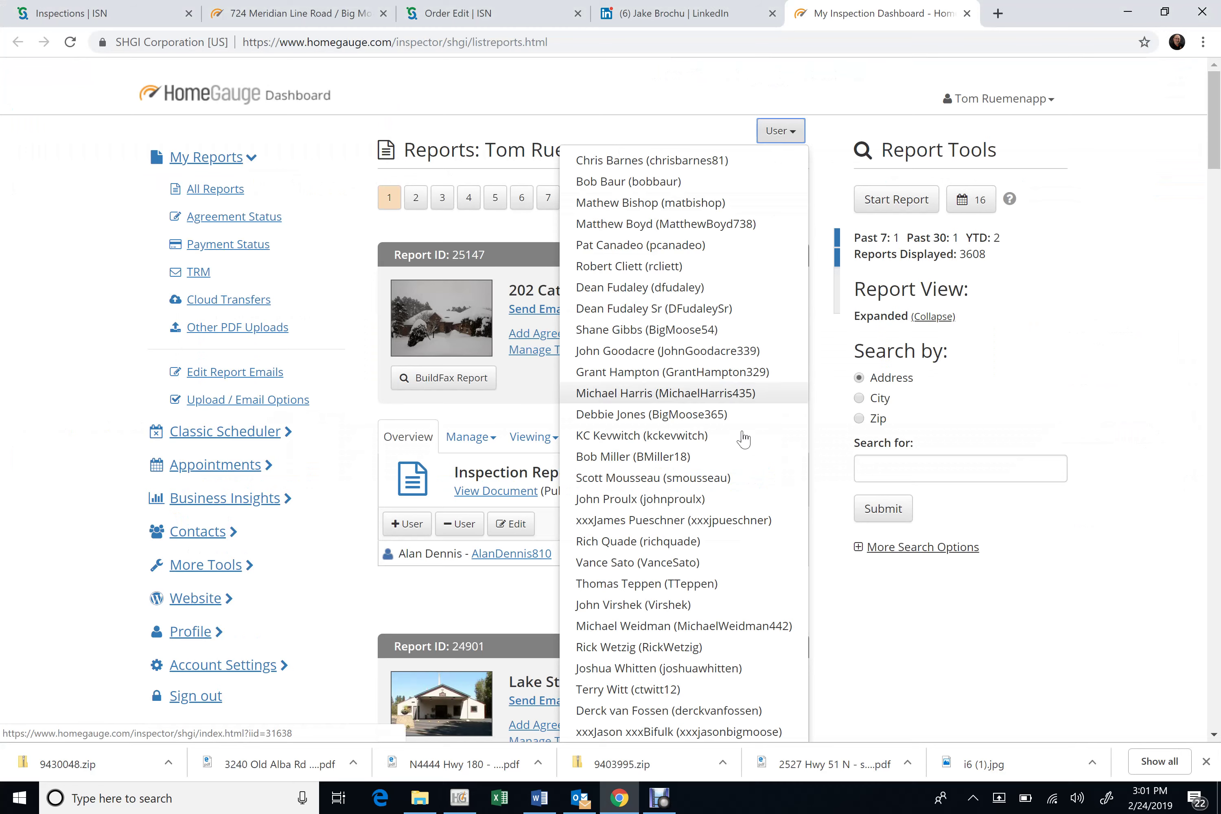
{"action": "left_click", "coordinate": [690, 583]}
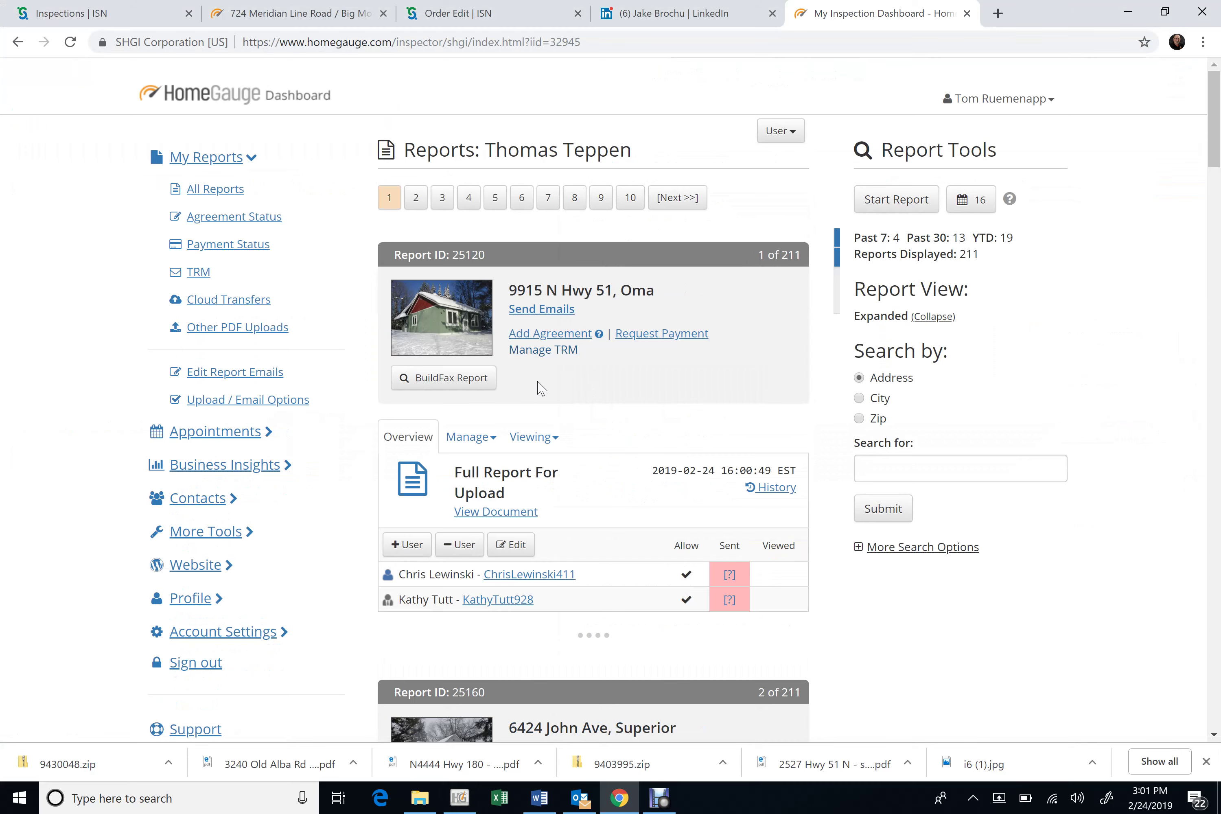
- Copy the public link of the newly uploaded report and make the document public
{"action": "left_click", "coordinate": [528, 437]}
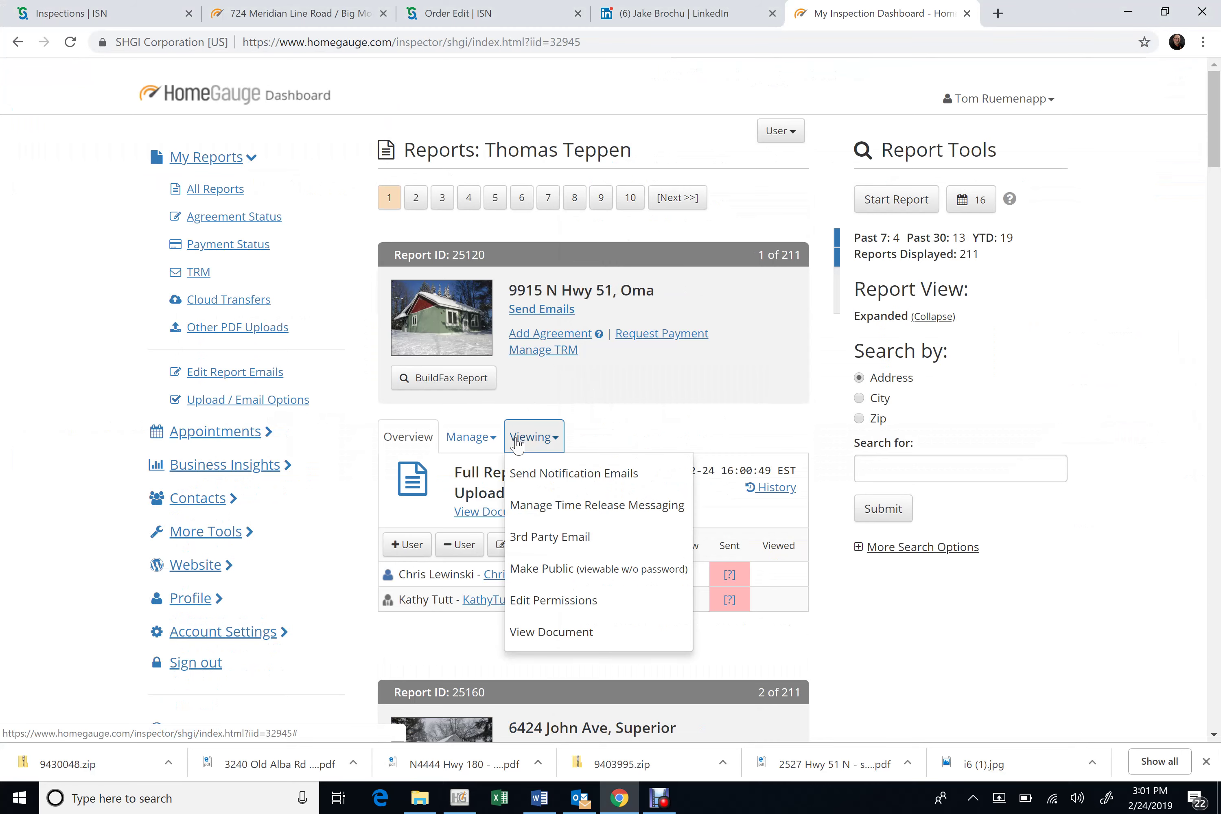
{"action": "left_click", "coordinate": [557, 573]}
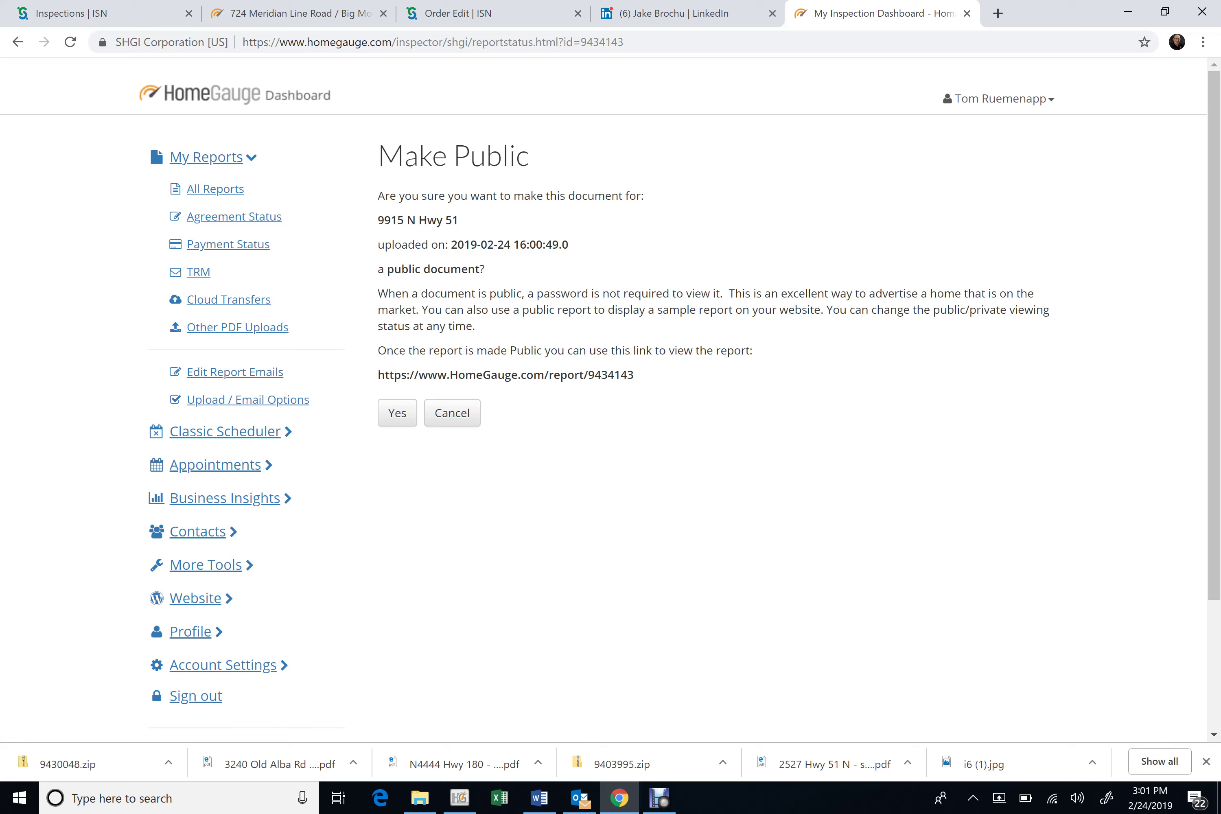
{"action": "triple_click", "coordinate": [506, 375]}
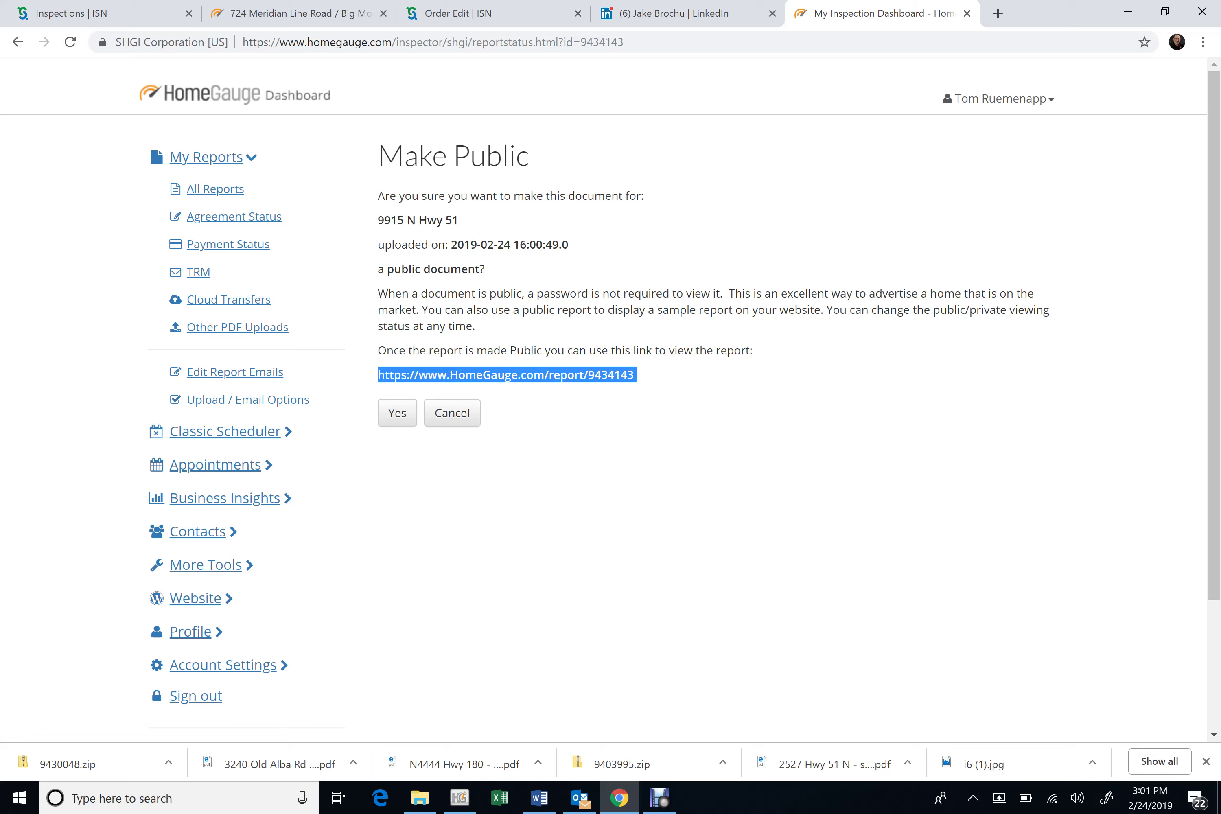
{"action": "left_click", "coordinate": [394, 423]}
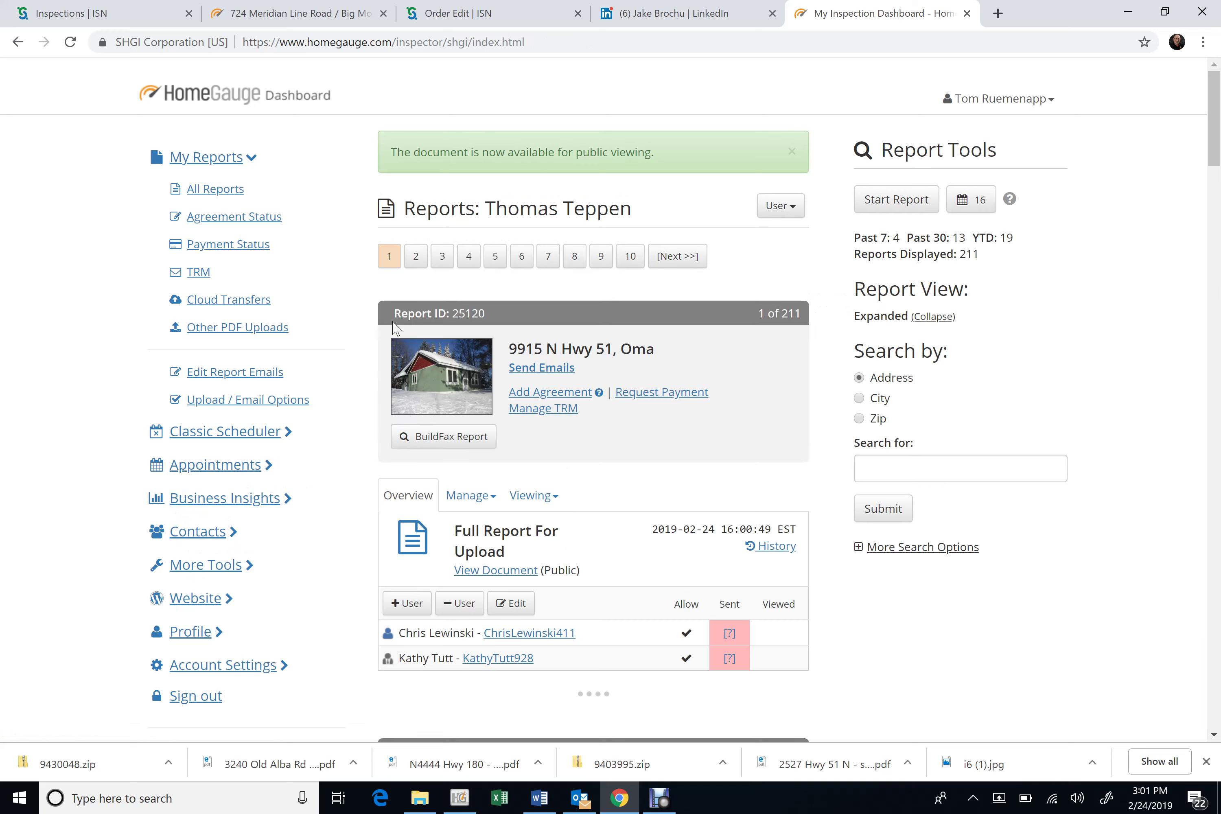
- Switch to ISN, open the inspection order found by the 9915 search, and go to its report upload page
{"action": "left_click", "coordinate": [111, 7]}
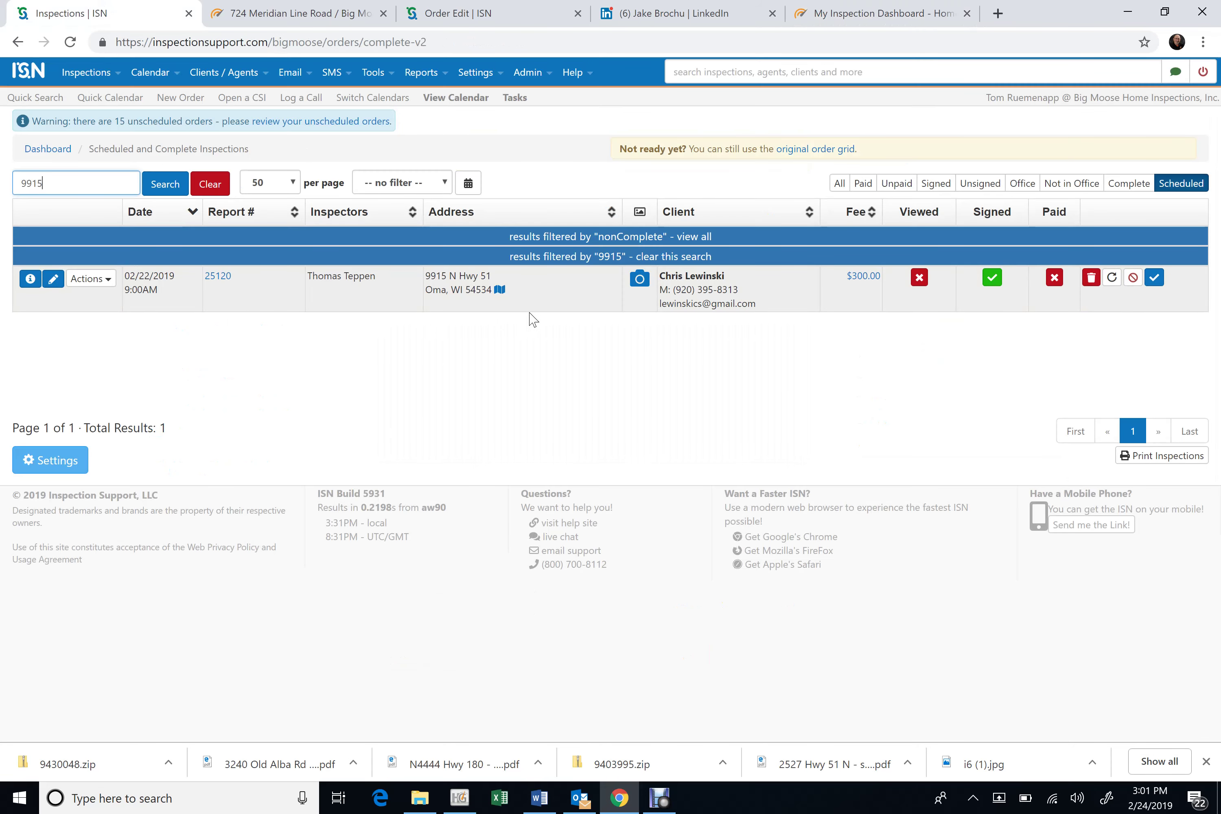
{"action": "left_click", "coordinate": [30, 281]}
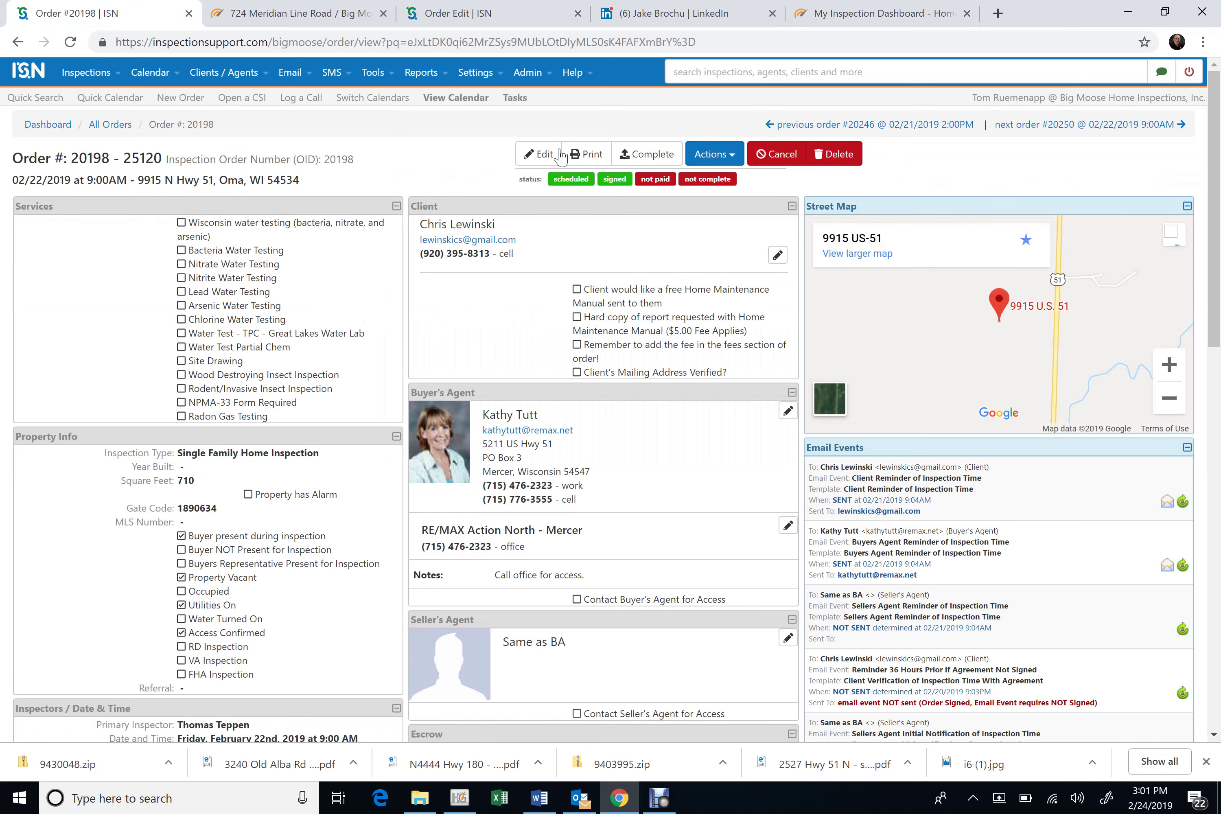
{"action": "left_click", "coordinate": [637, 167]}
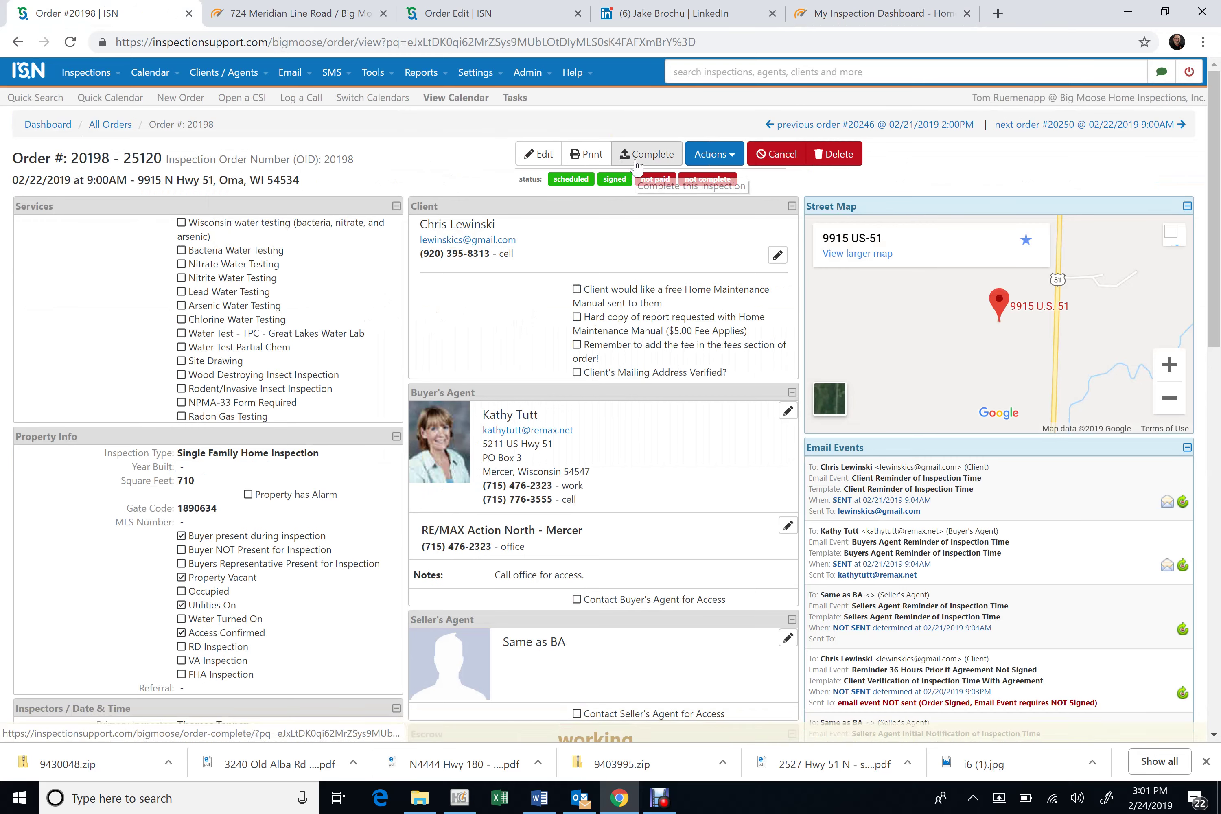
{"action": "left_click", "coordinate": [714, 161]}
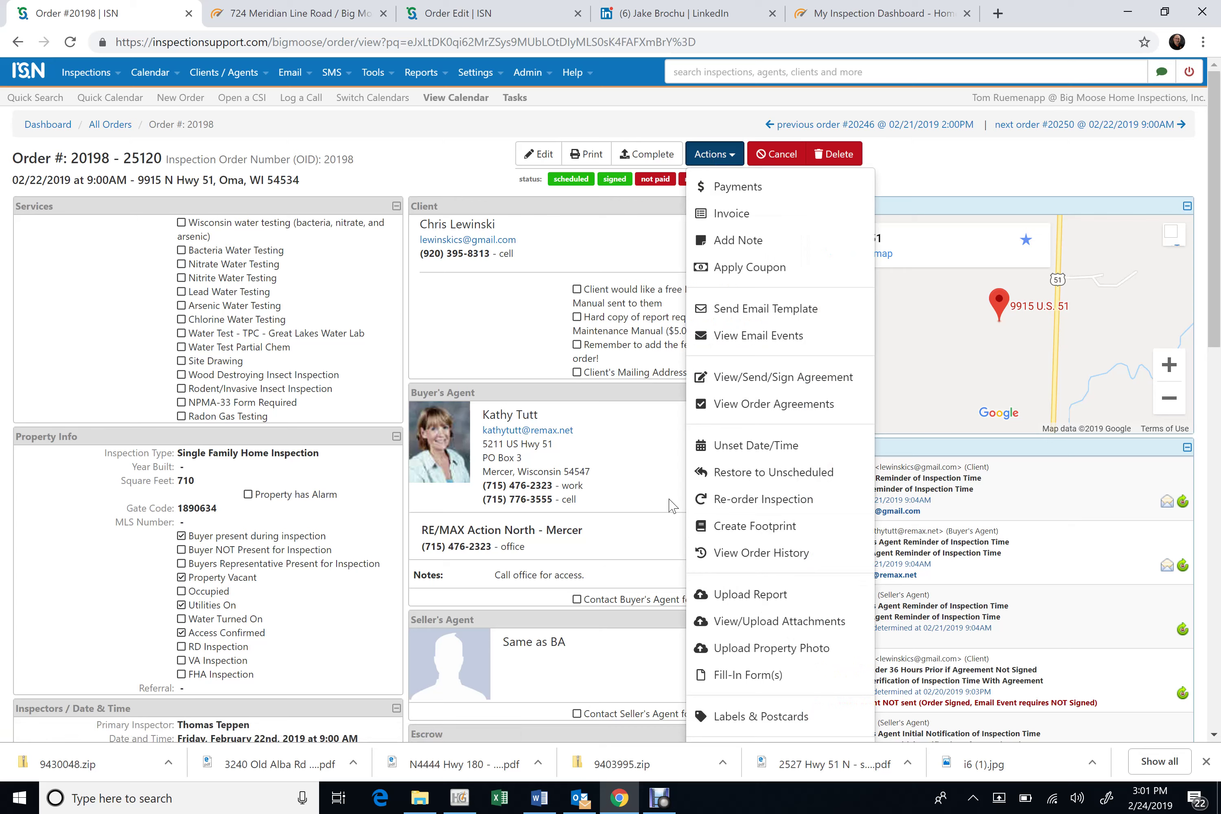
{"action": "left_click", "coordinate": [717, 594]}
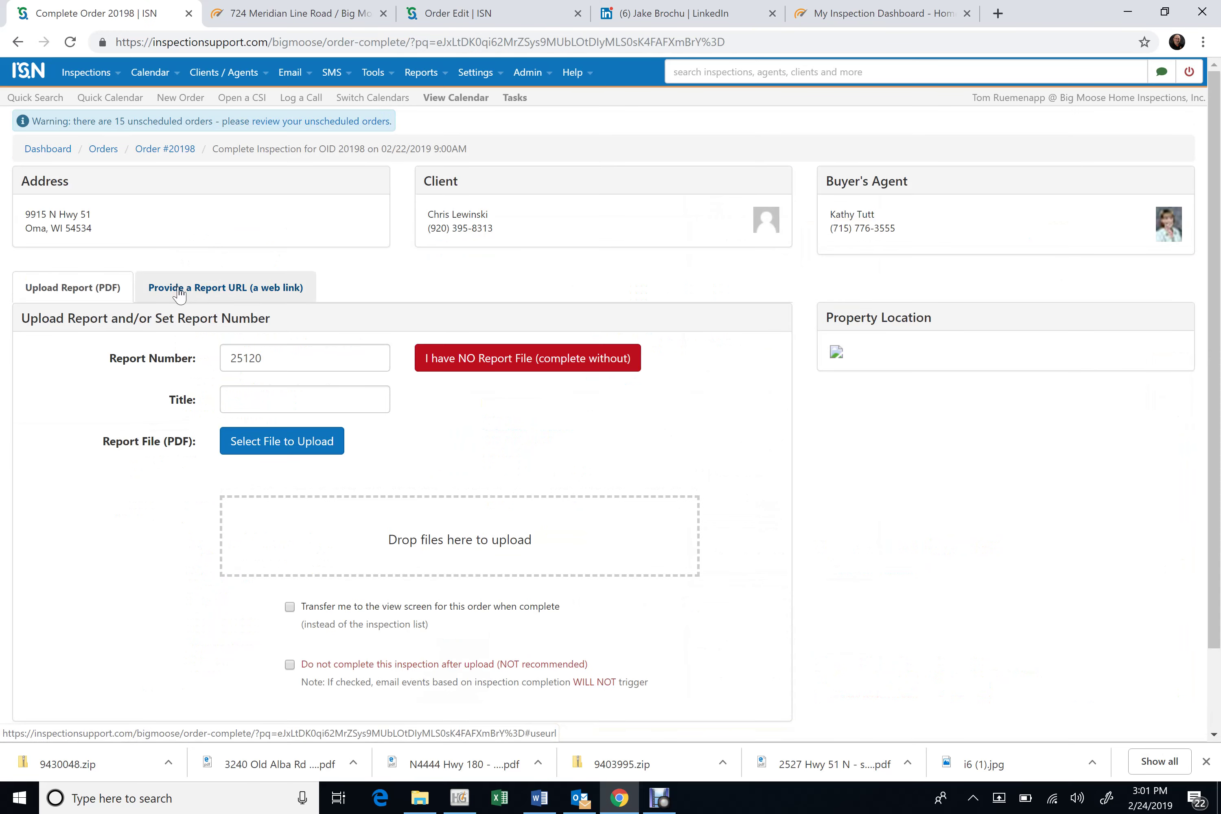
- Complete the order with the copied HomeGauge report URL, titled "Home Inspection Report", transferring to the order's view screen when complete
{"action": "left_click", "coordinate": [179, 292]}
{"action": "left_click", "coordinate": [232, 399]}
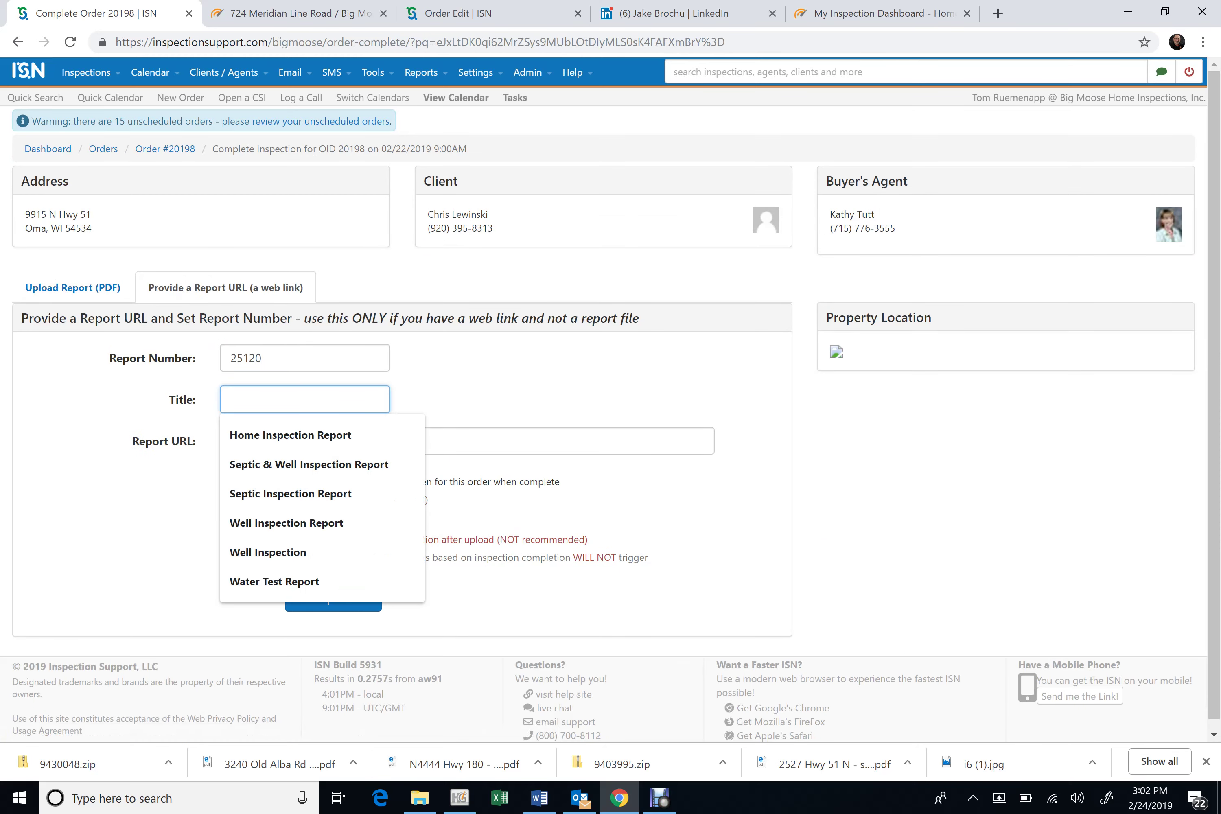
{"action": "left_click", "coordinate": [284, 439]}
{"action": "left_click", "coordinate": [283, 442]}
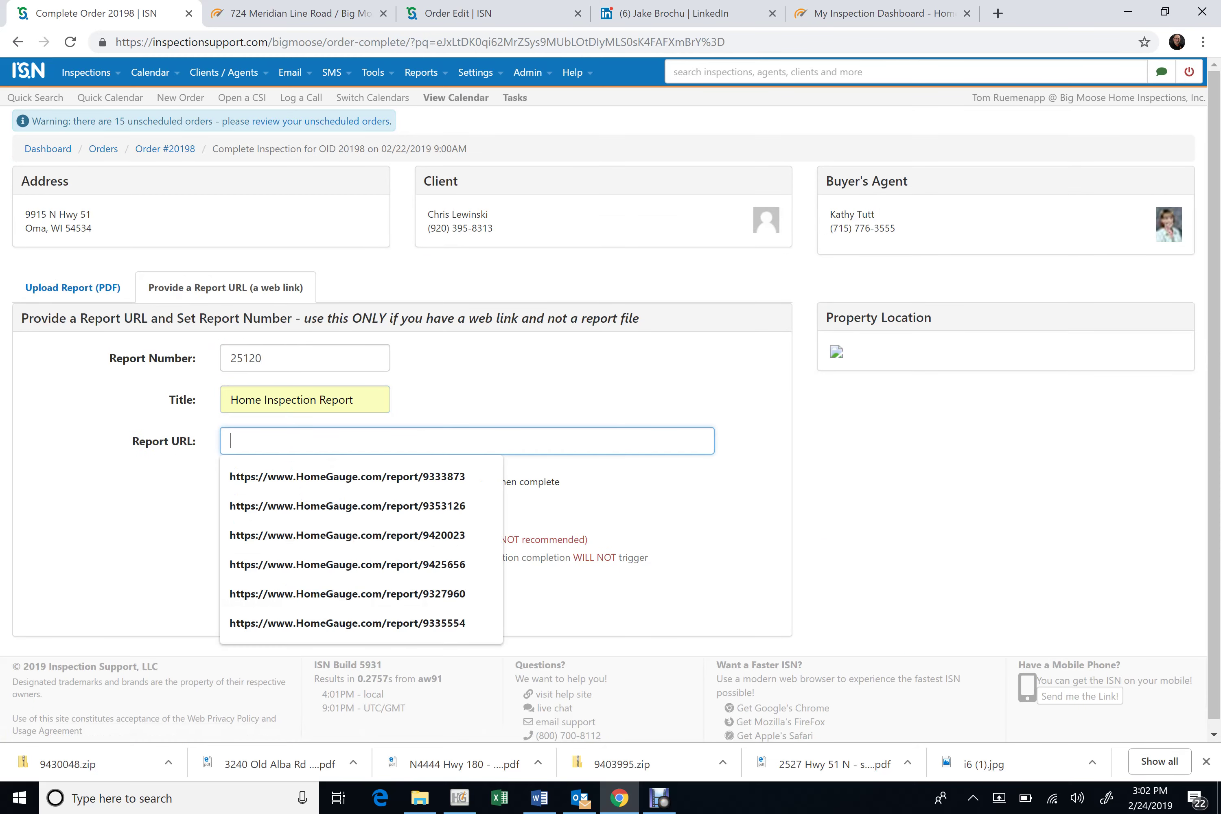
{"action": "type", "text": "https://www.HomeGauge.com/report/9434143"}
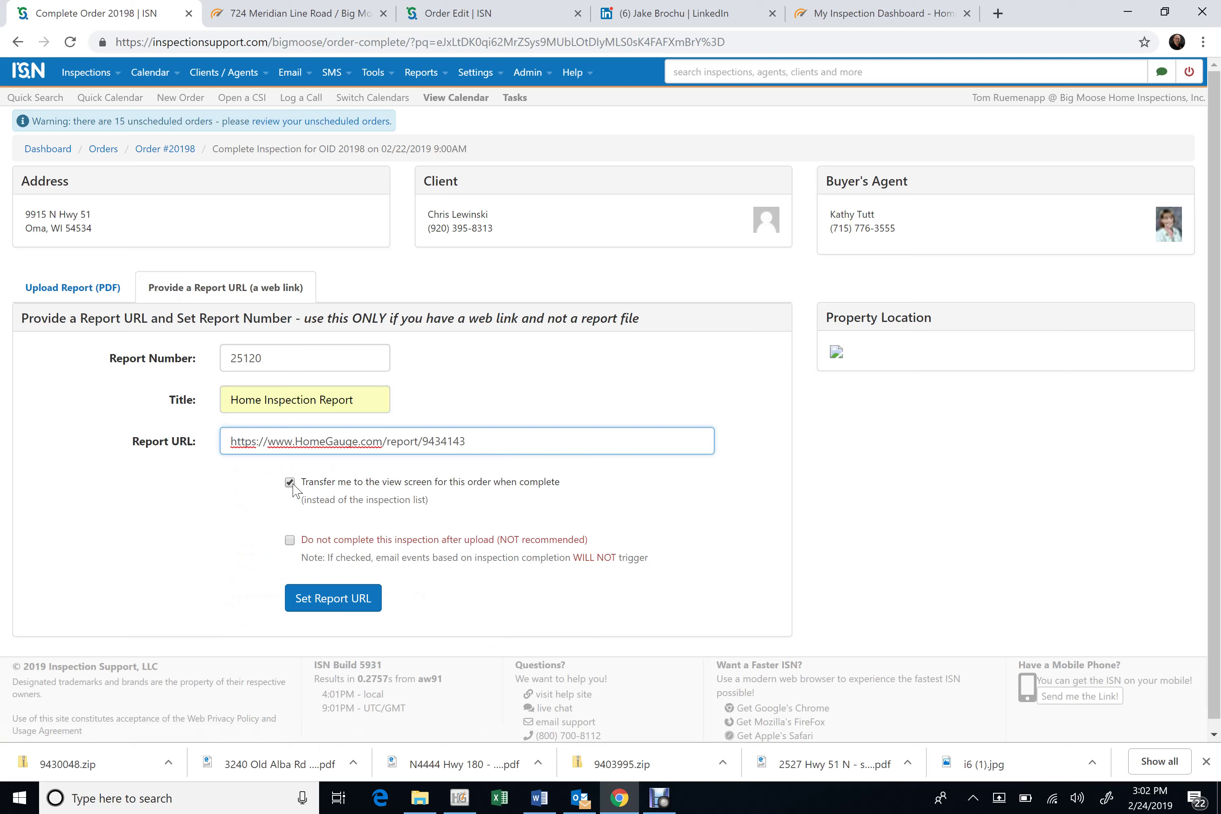
{"action": "left_click", "coordinate": [334, 601]}
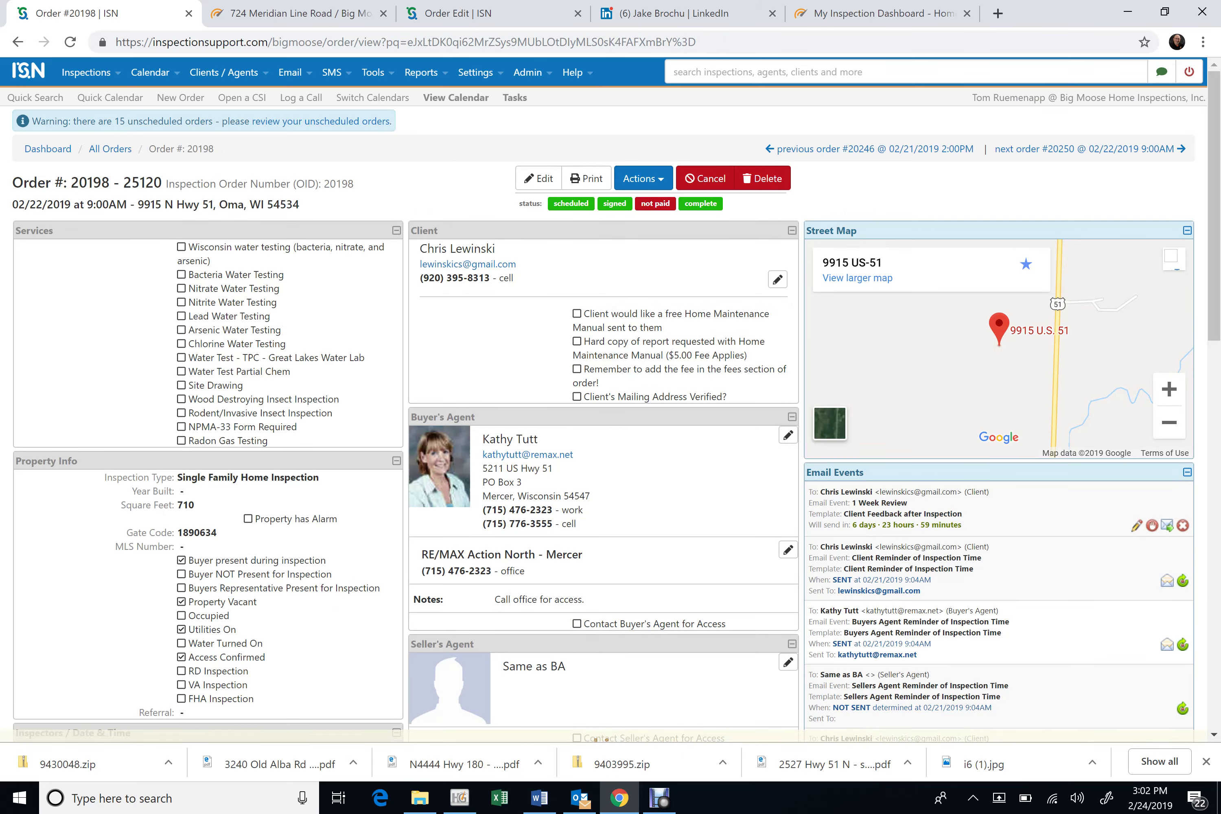
- Check the order's Inspection Reports entry and open its web URL to verify the published report, closing it when done
{"action": "left_click", "coordinate": [1217, 428]}
{"action": "scroll", "coordinate": [1218, 431], "scroll_direction": "down", "scroll_amount": 1}
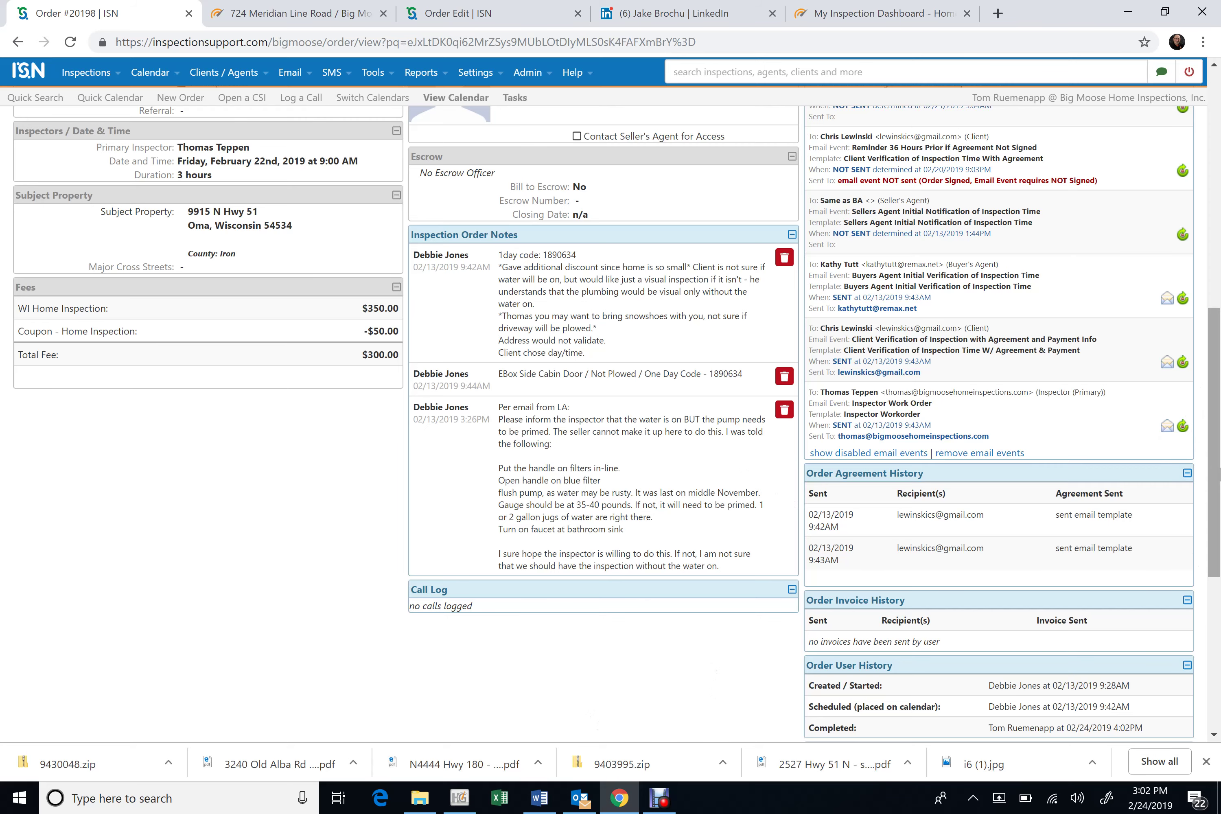
{"action": "left_click", "coordinate": [1210, 640]}
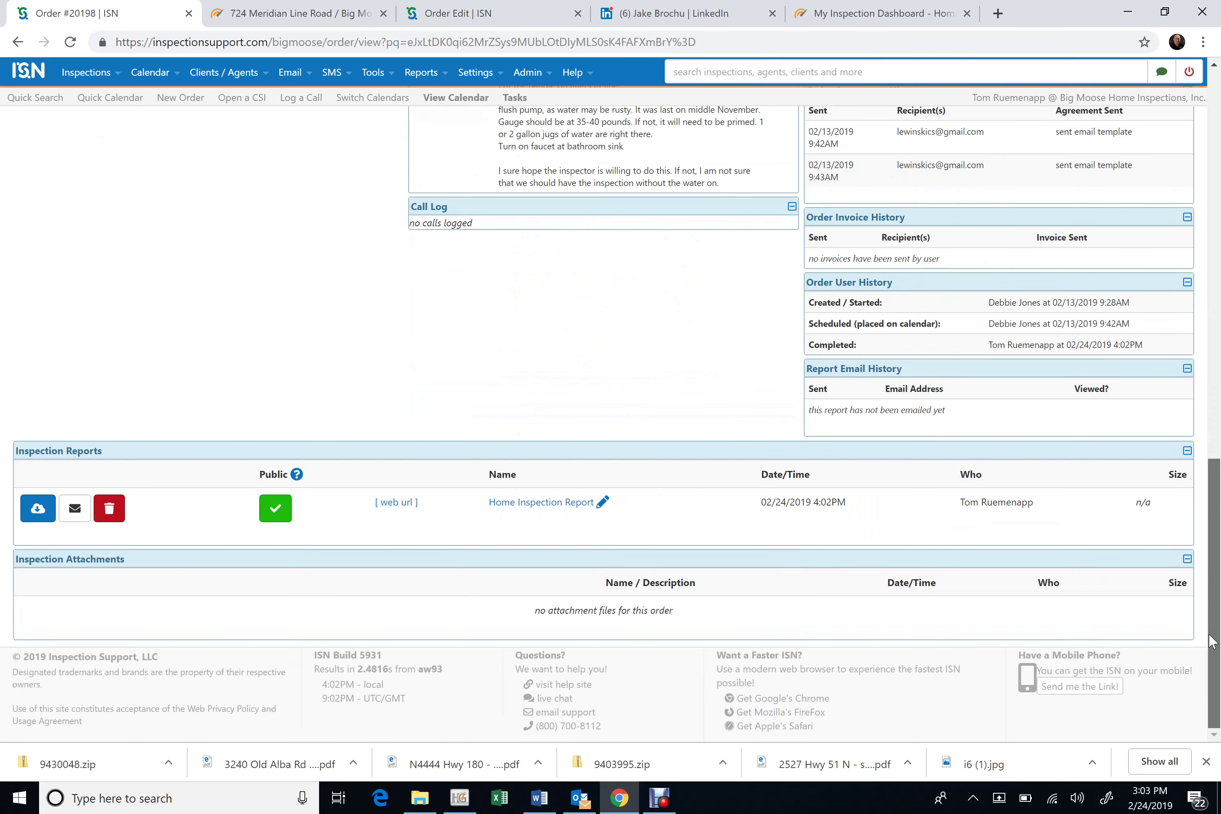
{"action": "left_click", "coordinate": [396, 503]}
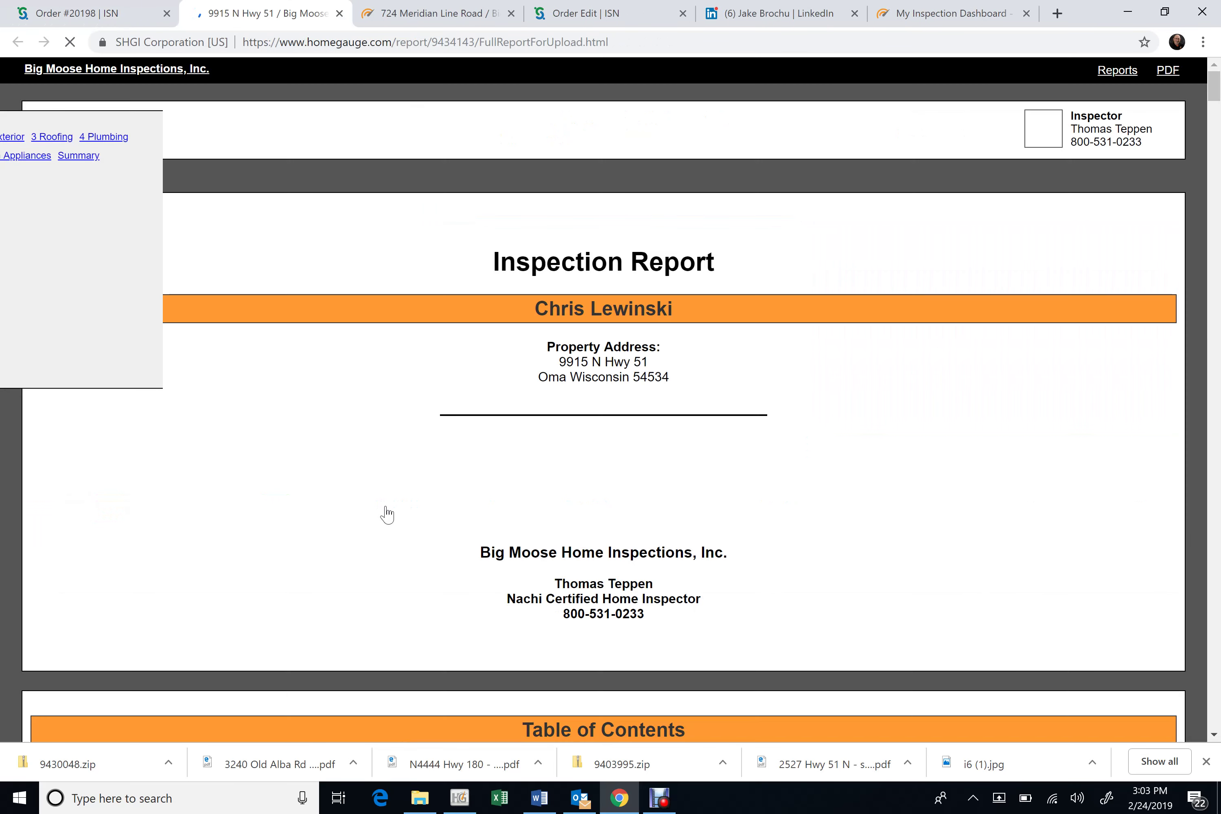
{"action": "key", "text": "ctrl+w"}
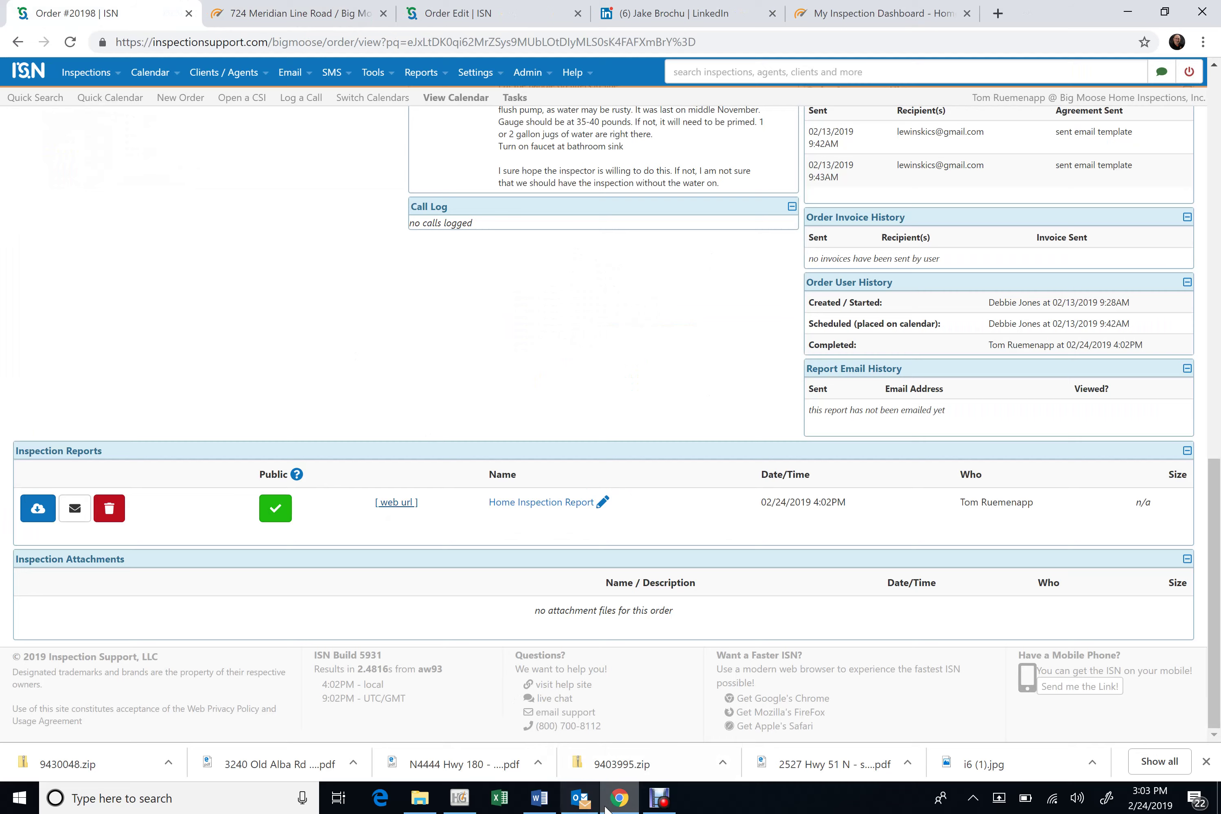
{"action": "left_click", "coordinate": [657, 799]}
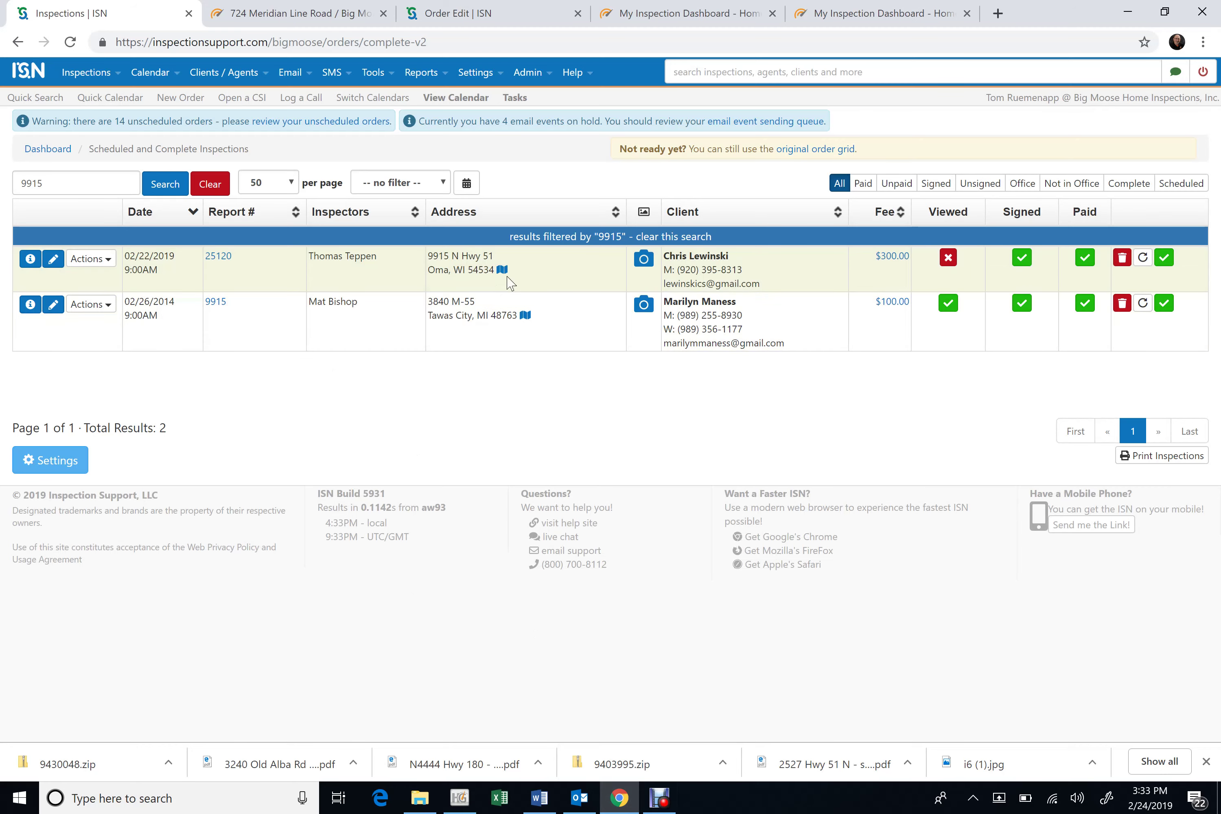
- Reopen the inspection order from the search results and download its paid invoice as a PDF
{"action": "left_click", "coordinate": [29, 260]}
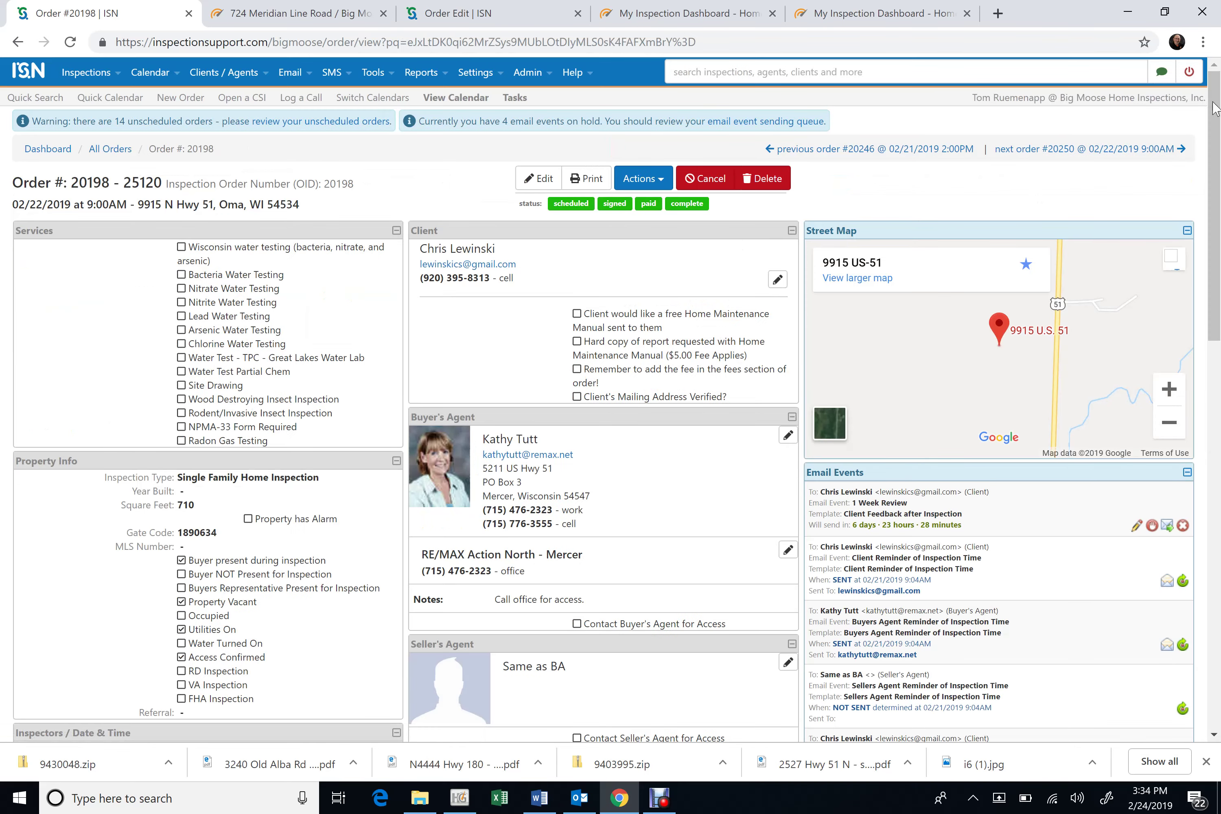
{"action": "mouse_move", "coordinate": [1219, 149]}
{"action": "left_mouse_down"}
{"action": "mouse_move", "coordinate": [1219, 525]}
{"action": "mouse_move", "coordinate": [1217, 134]}
{"action": "left_mouse_up"}
{"action": "left_click", "coordinate": [1218, 527]}
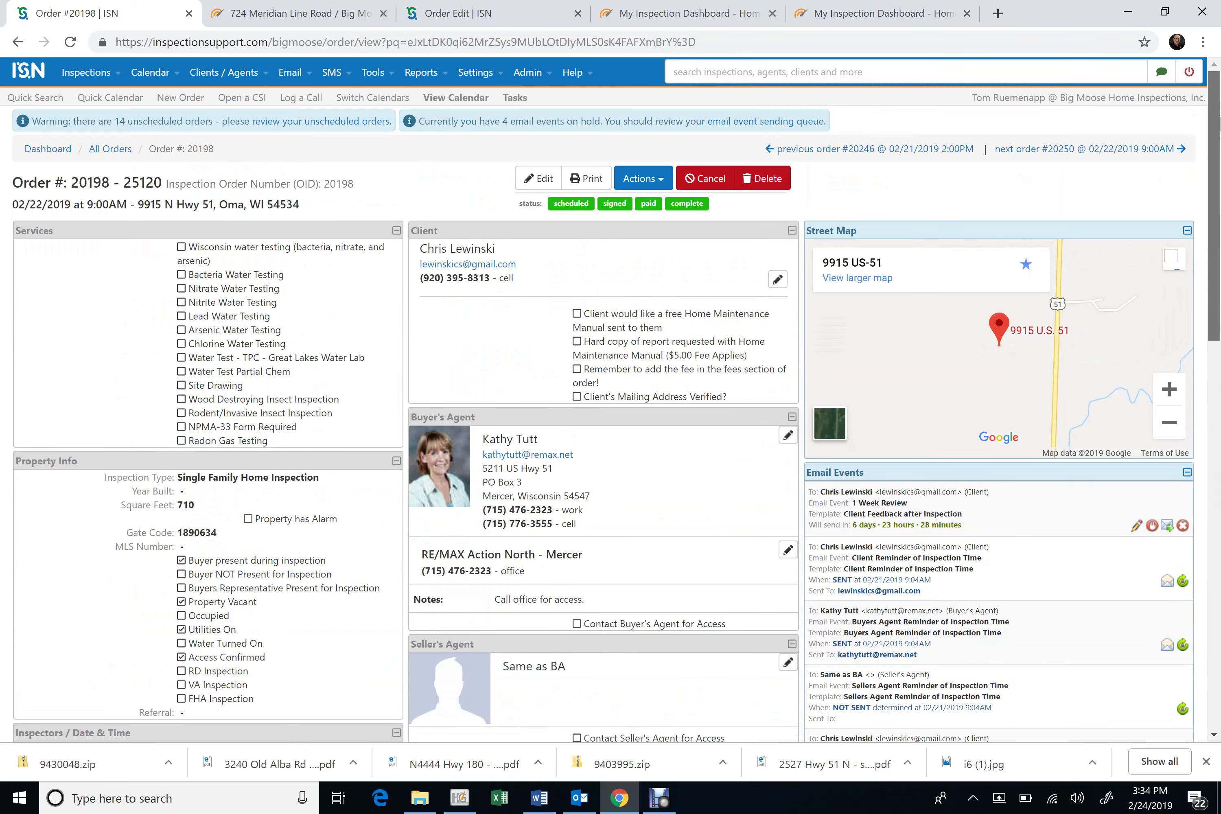
{"action": "left_click", "coordinate": [650, 183]}
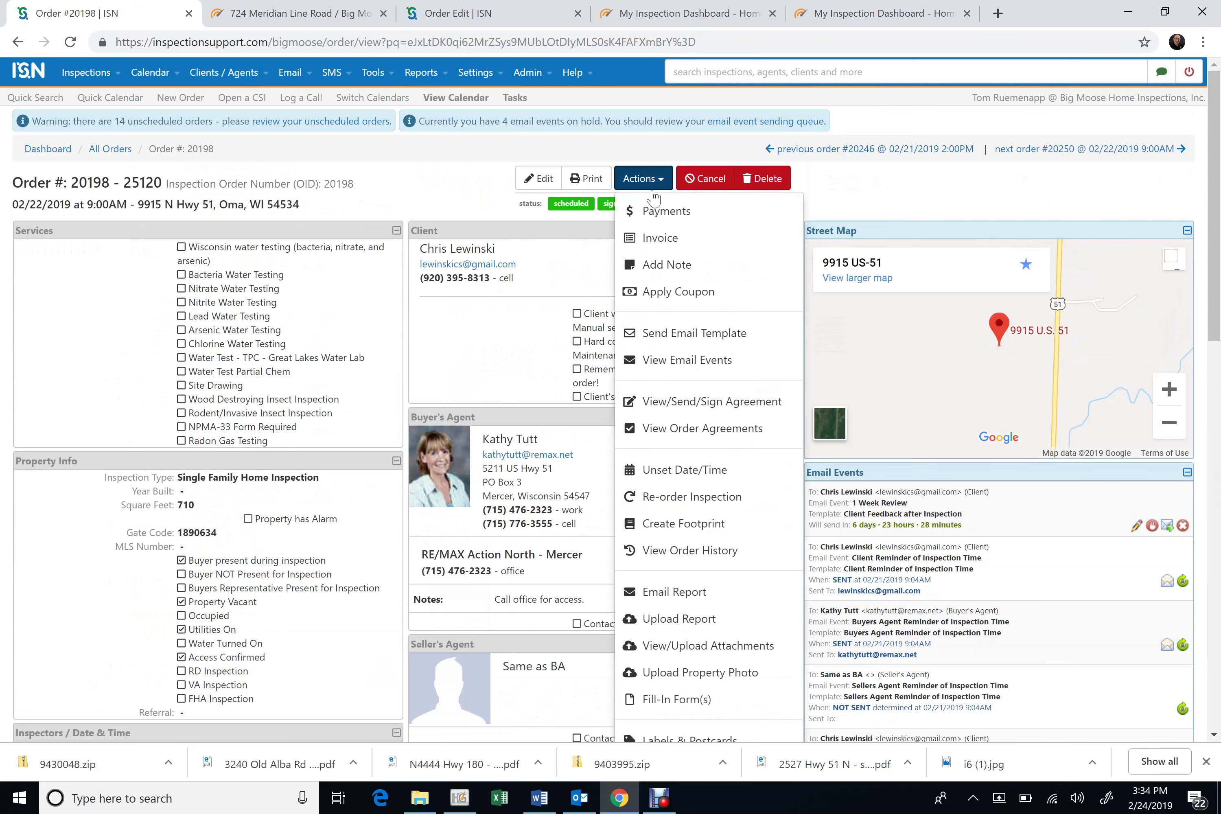
{"action": "left_click", "coordinate": [657, 239]}
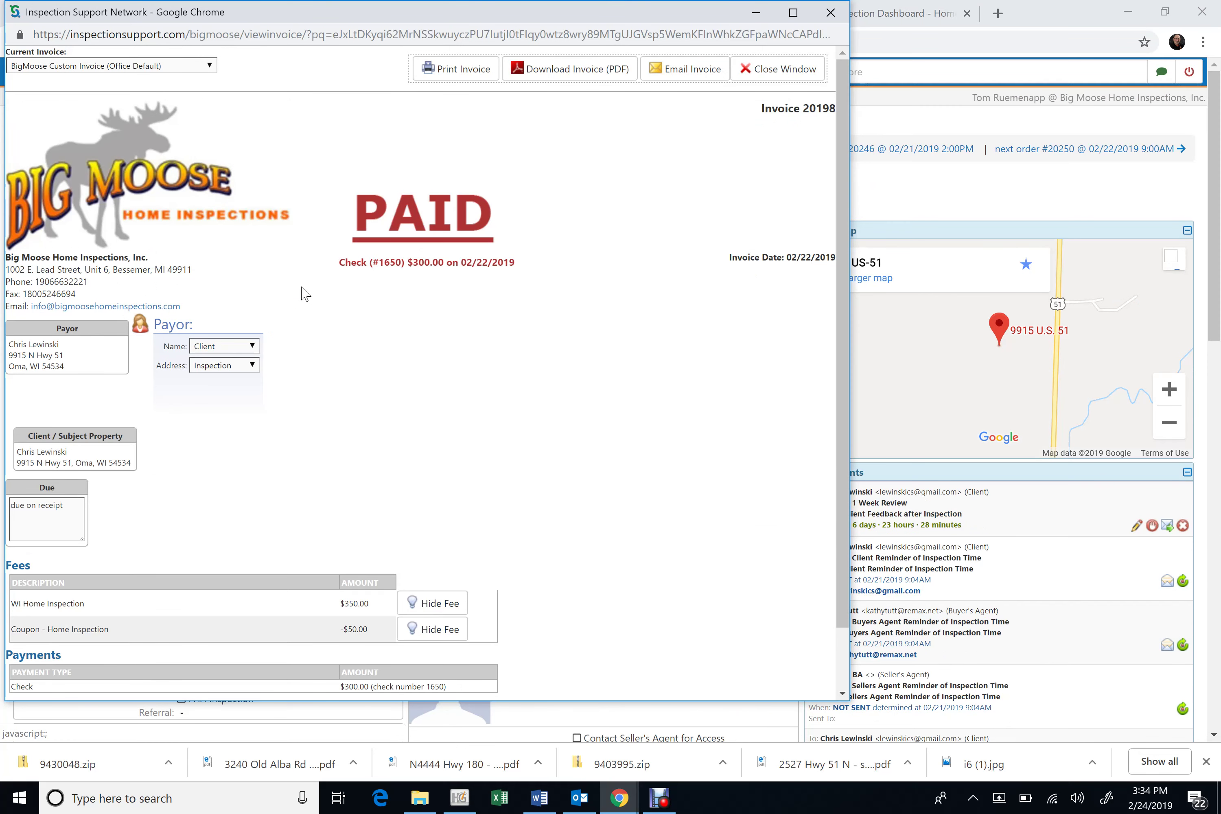
{"action": "left_click", "coordinate": [574, 70]}
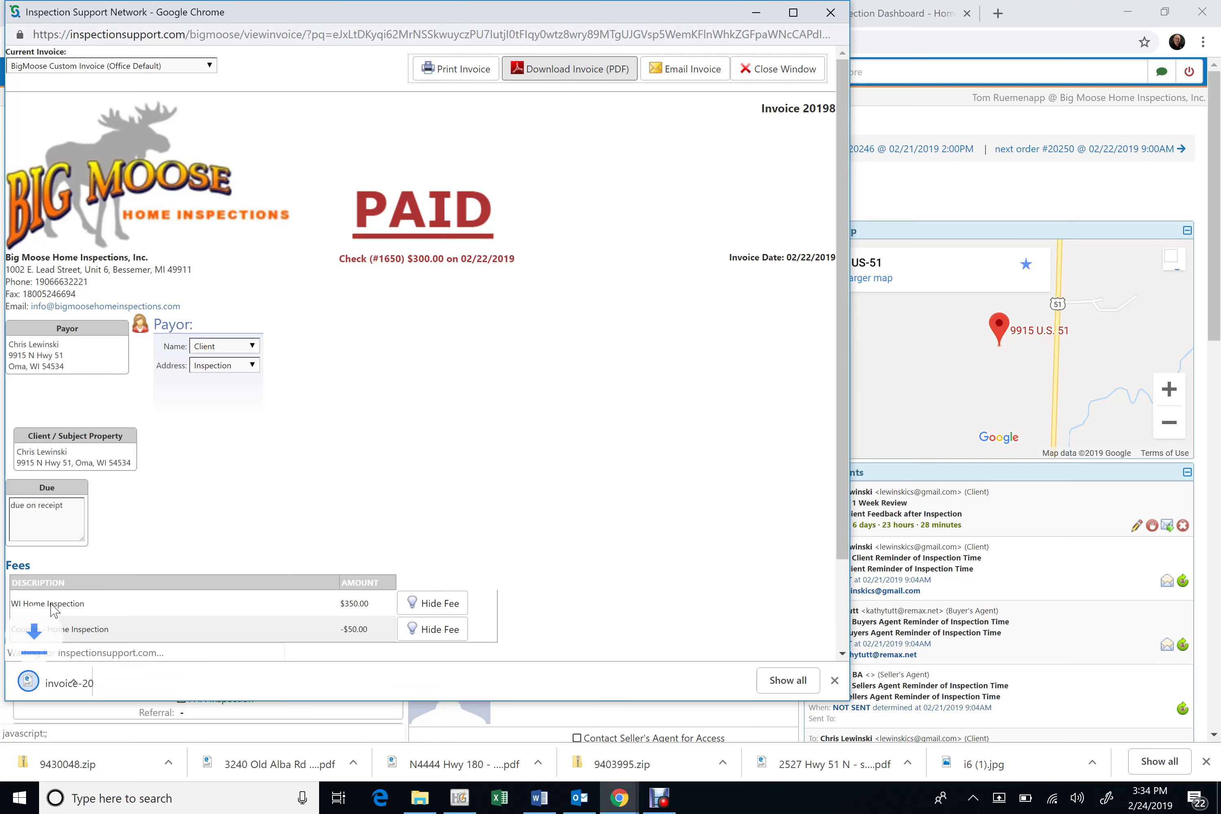
{"action": "left_click", "coordinate": [785, 76]}
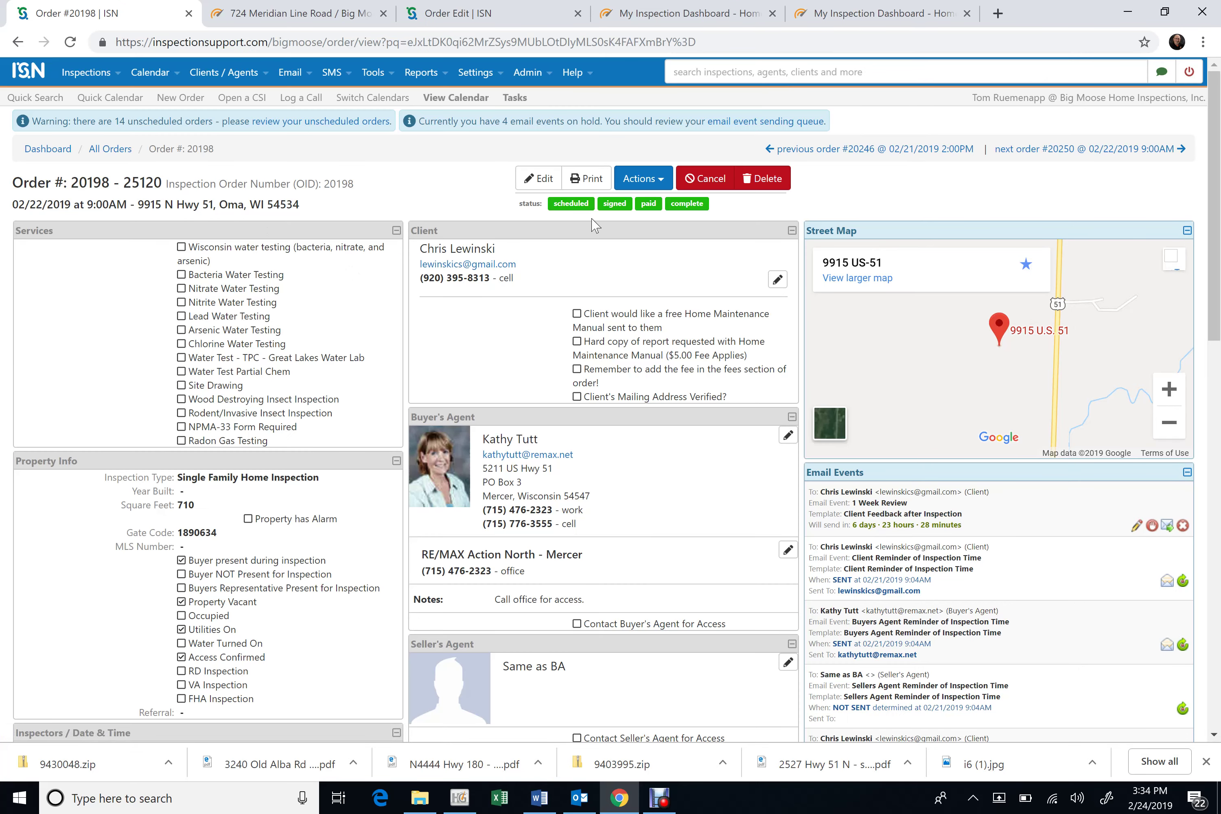
- Open the order's attachments page and upload the downloaded invoice PDF from the Downloads folder as a public attachment
{"action": "left_click", "coordinate": [642, 179]}
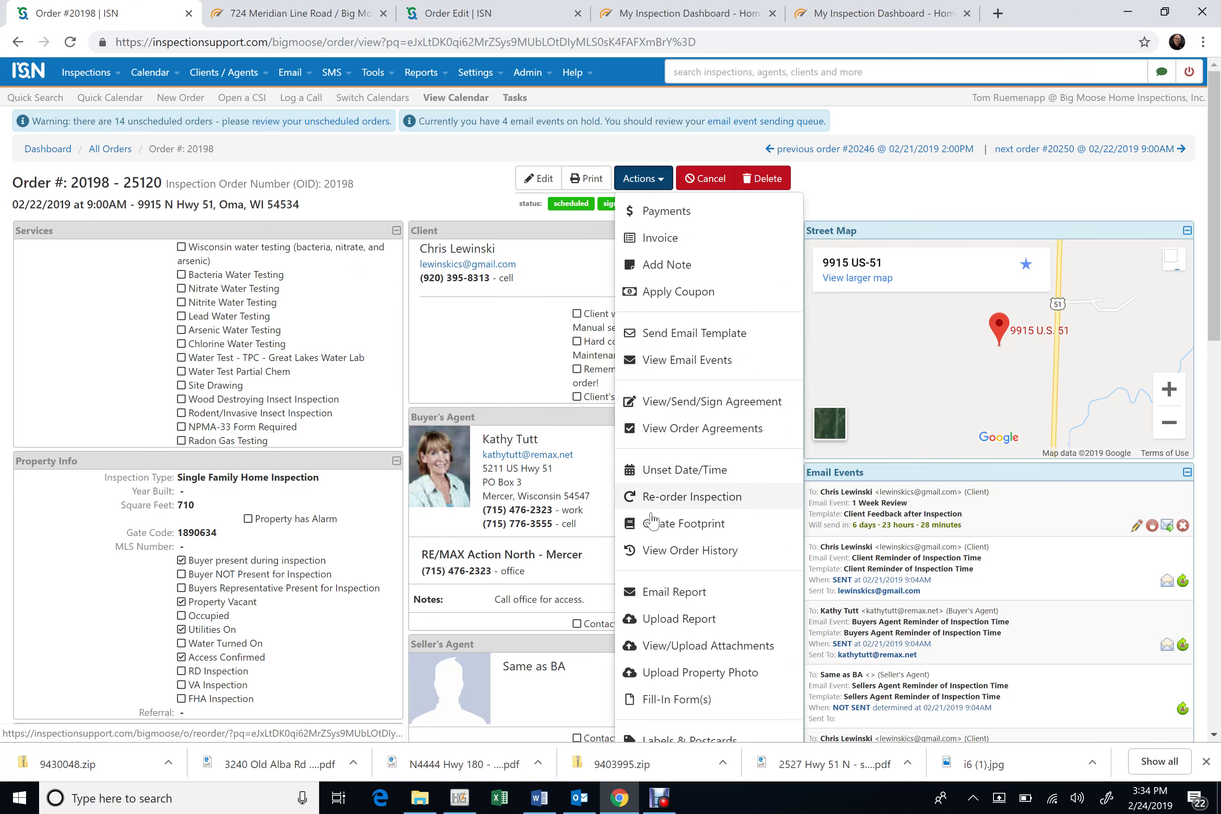
{"action": "left_click", "coordinate": [674, 650]}
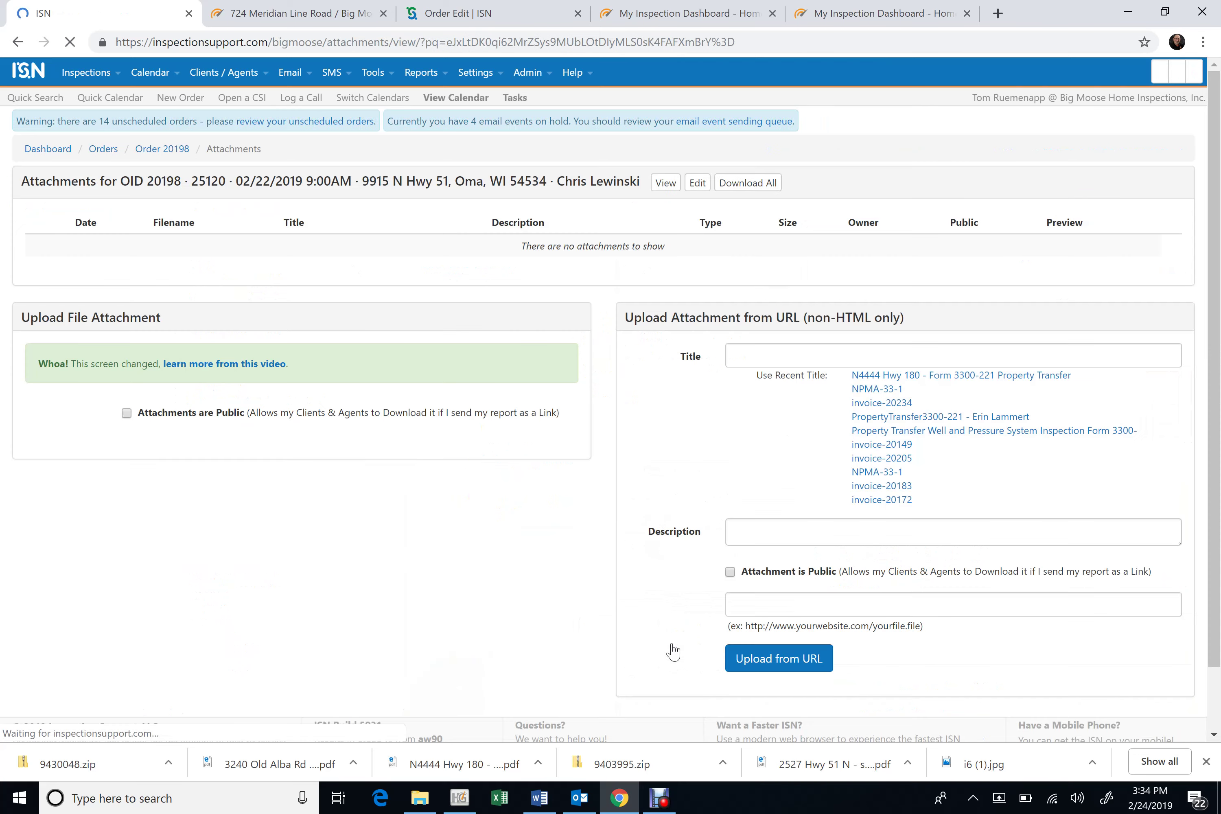
{"action": "left_click", "coordinate": [163, 518]}
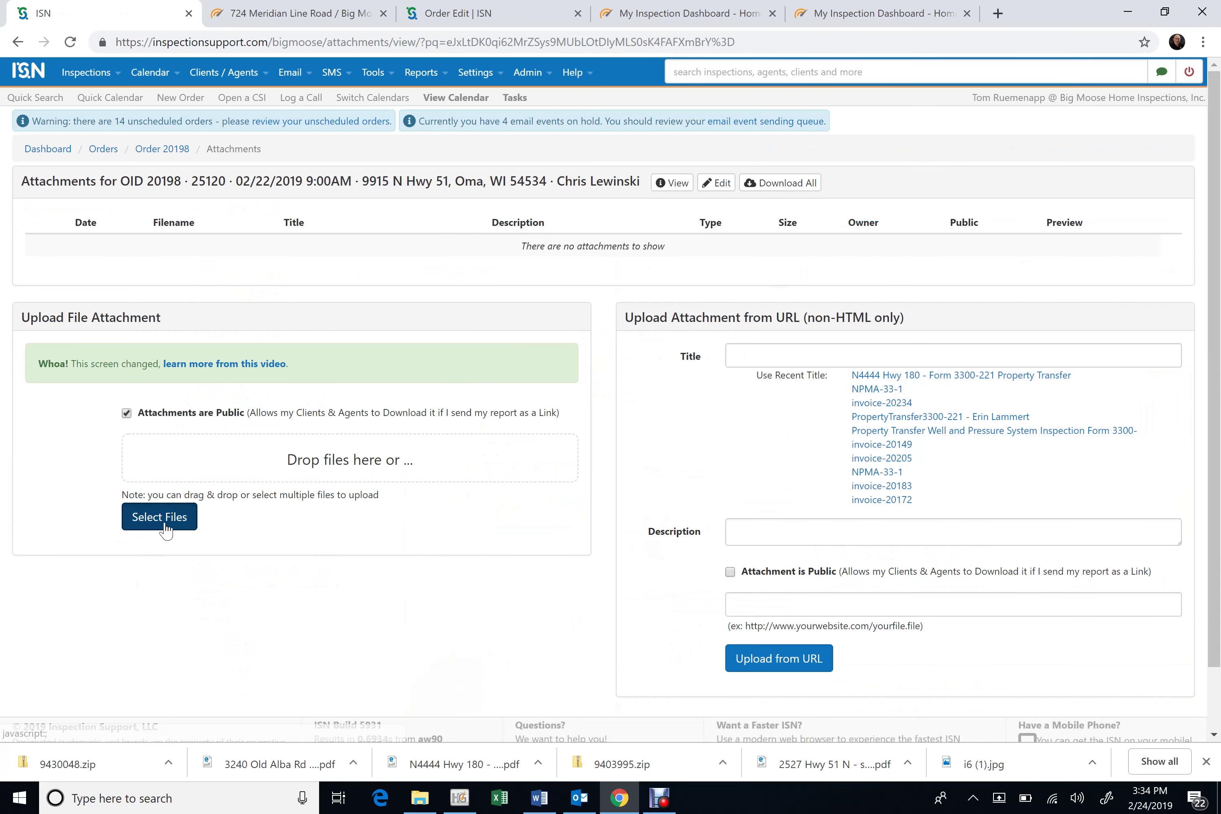
{"action": "left_click", "coordinate": [70, 138]}
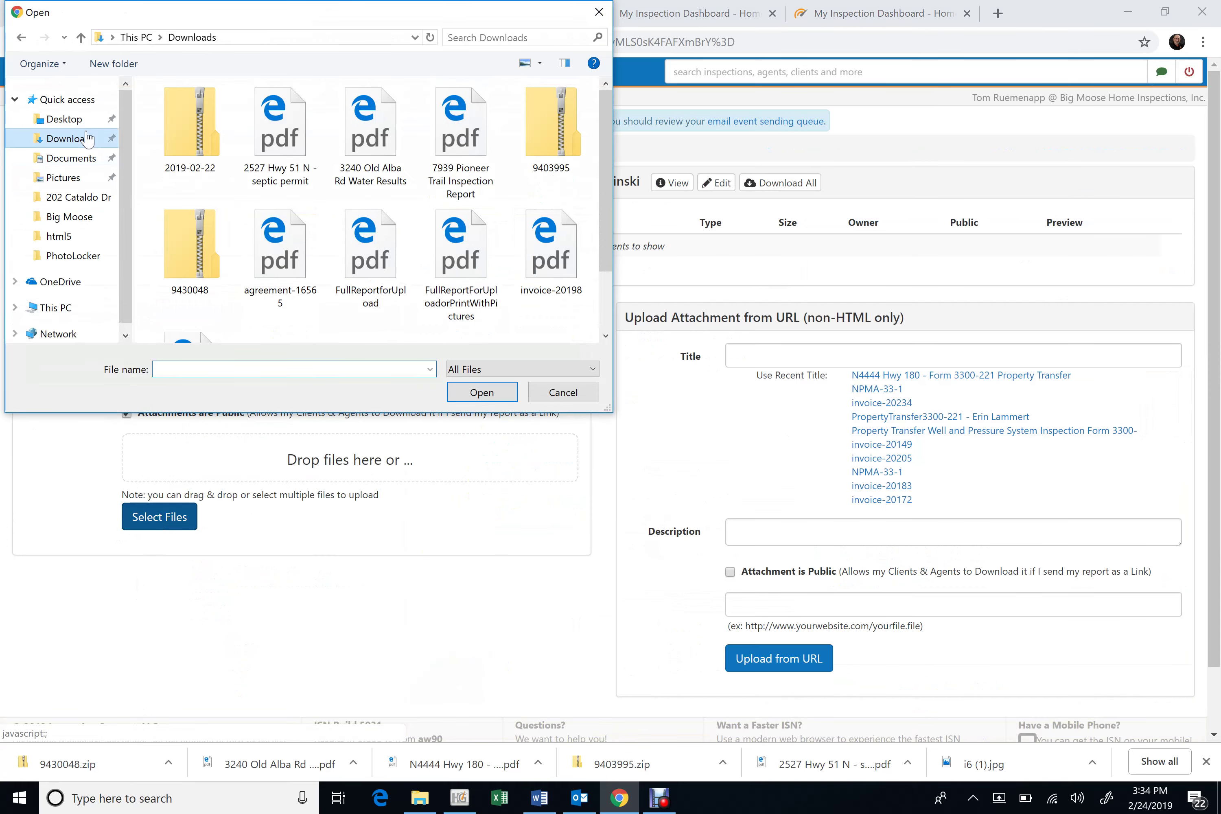
{"action": "left_click_drag", "start_coordinate": [604, 158], "coordinate": [607, 330]}
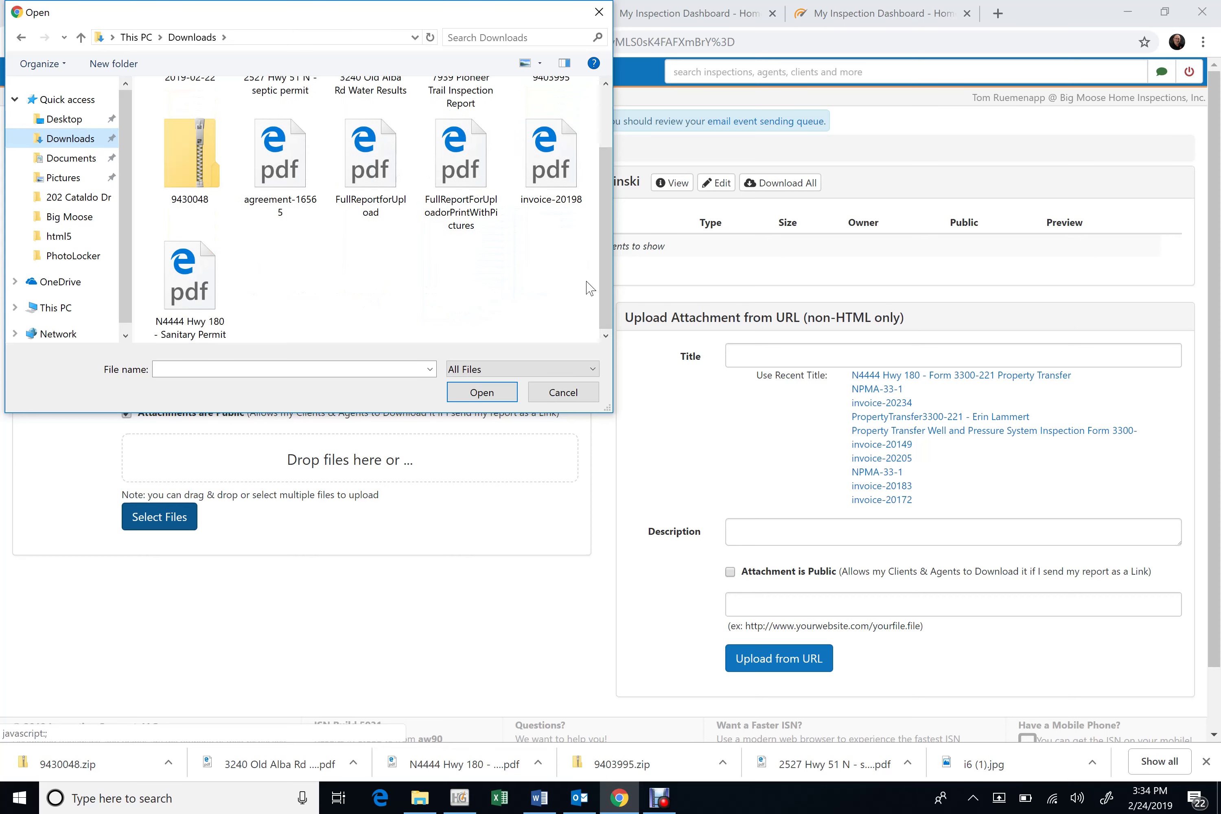
{"action": "mouse_move", "coordinate": [603, 269]}
{"action": "left_mouse_down"}
{"action": "mouse_move", "coordinate": [602, 223]}
{"action": "mouse_move", "coordinate": [603, 262]}
{"action": "left_mouse_up"}
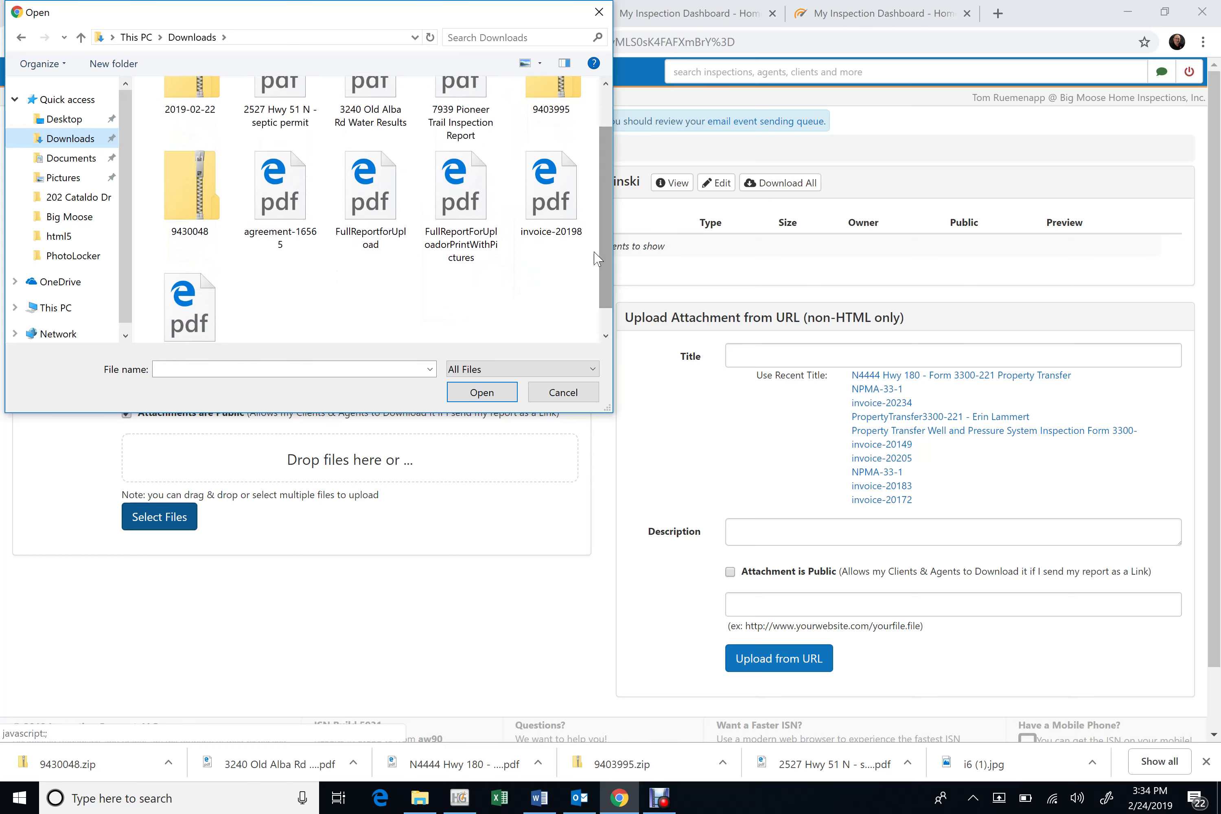
{"action": "left_click", "coordinate": [564, 213]}
{"action": "left_click_drag", "start_coordinate": [355, 20], "coordinate": [382, 88]}
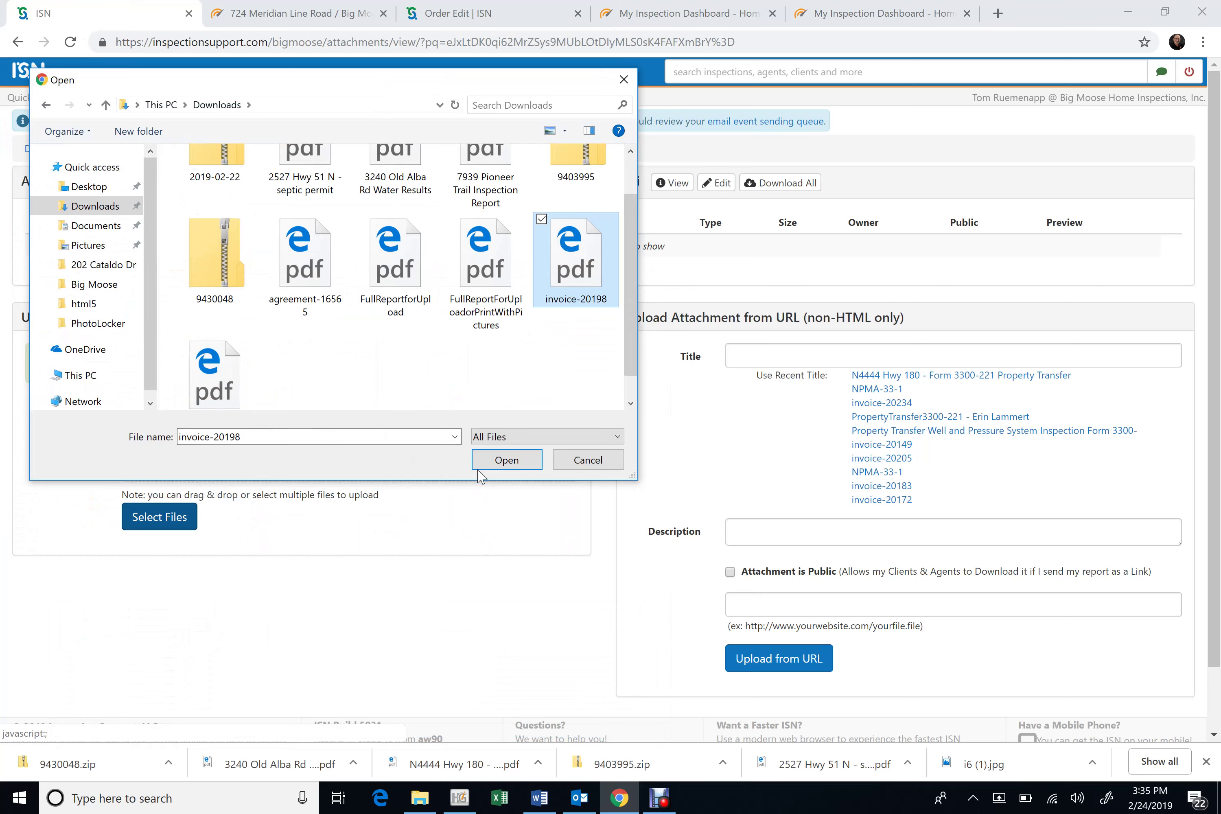
{"action": "left_click", "coordinate": [498, 461]}
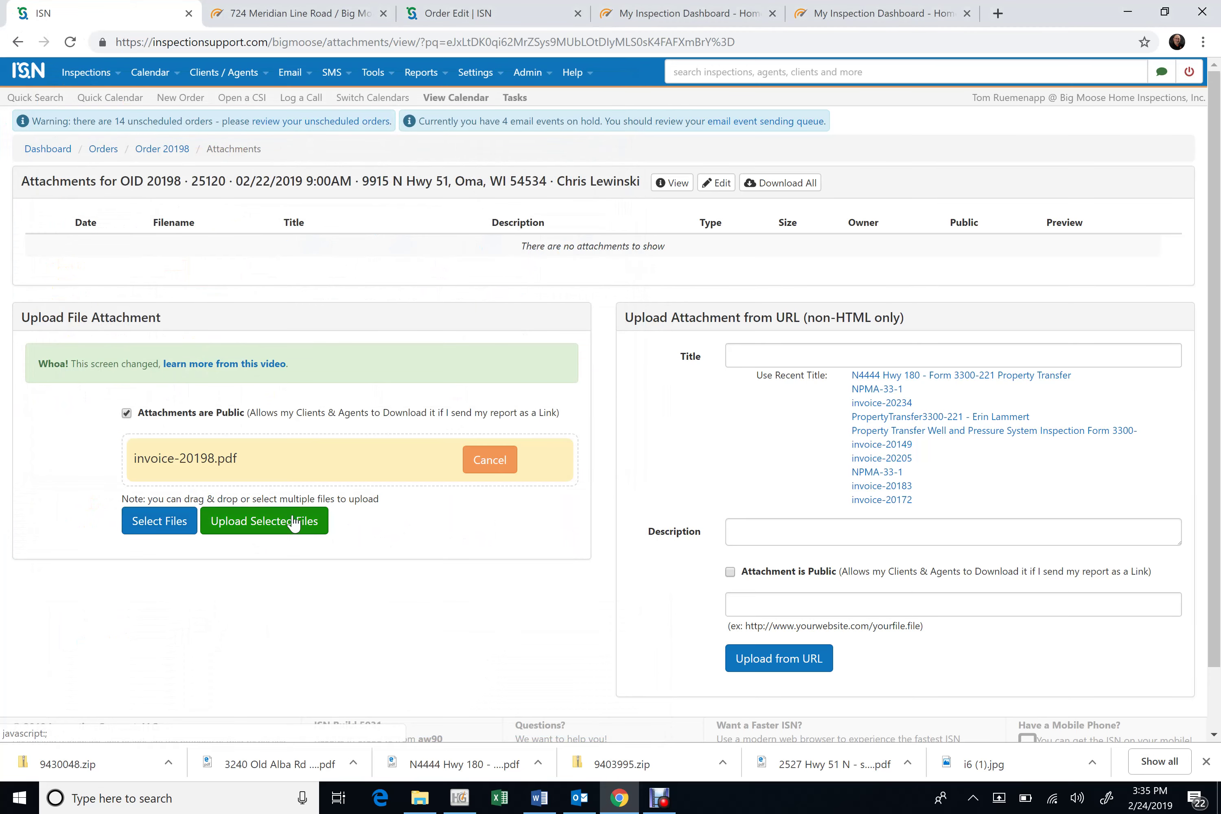
{"action": "left_click", "coordinate": [294, 522]}
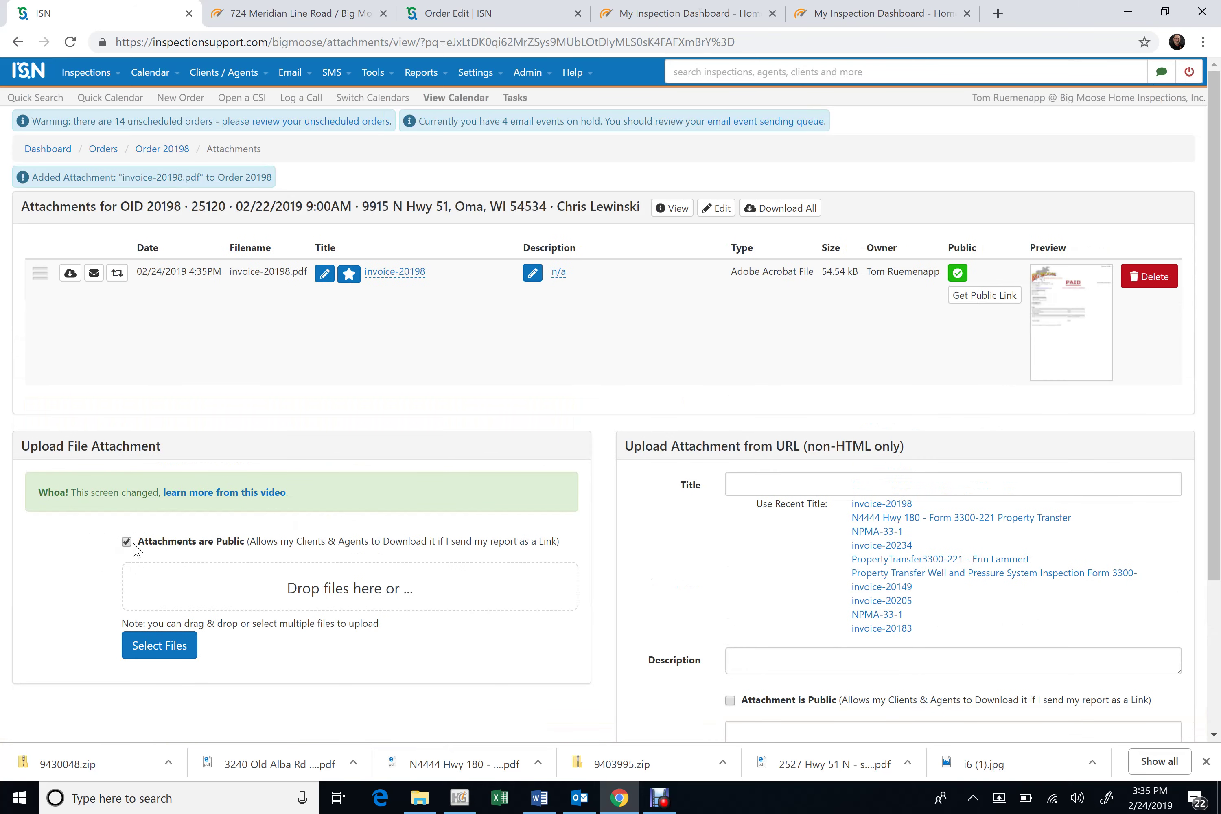
{"action": "mouse_move", "coordinate": [128, 539]}
{"action": "left_mouse_down"}
{"action": "mouse_move", "coordinate": [119, 557]}
{"action": "mouse_move", "coordinate": [126, 547]}
{"action": "left_mouse_up"}
{"action": "left_click", "coordinate": [83, 549]}
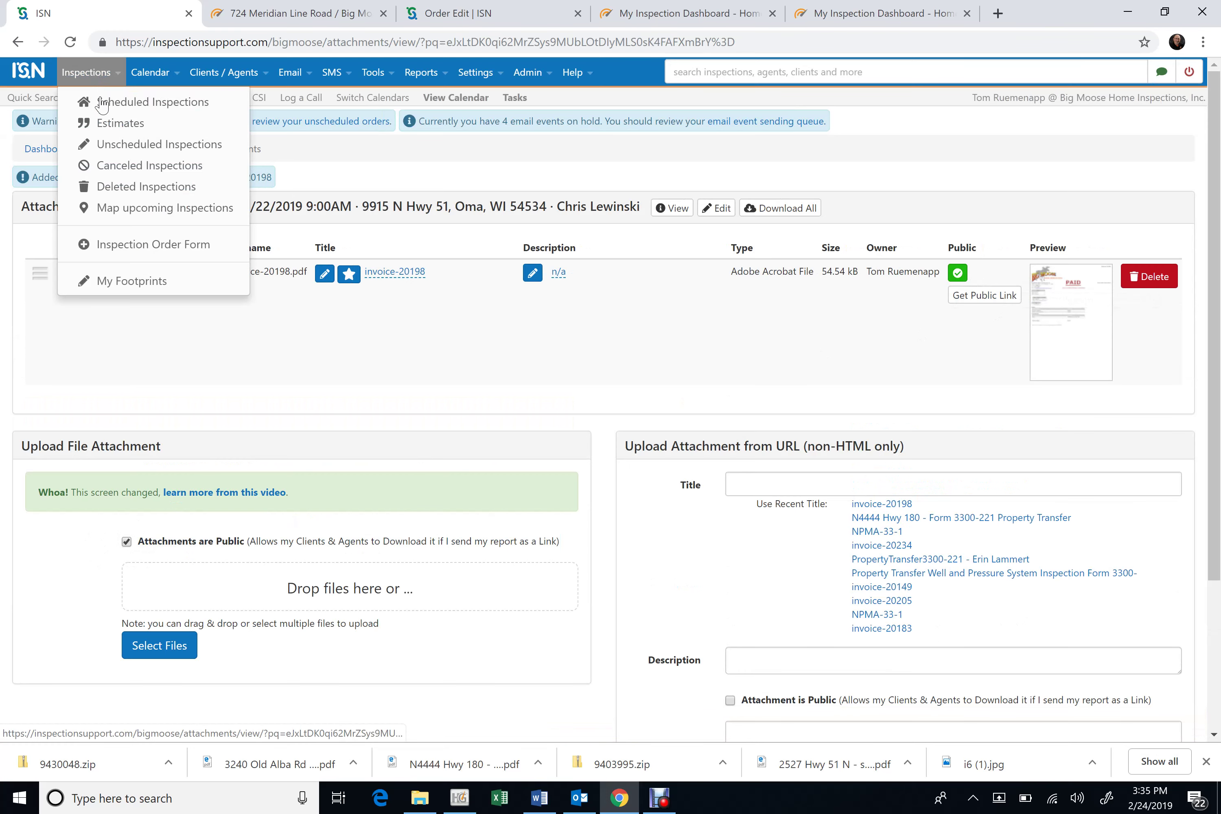
- From the scheduled inspections list, upload cover1 from the matching HomeGauge Reports folder as the 02/22/2019 inspection's property photo
{"action": "left_click", "coordinate": [108, 100]}
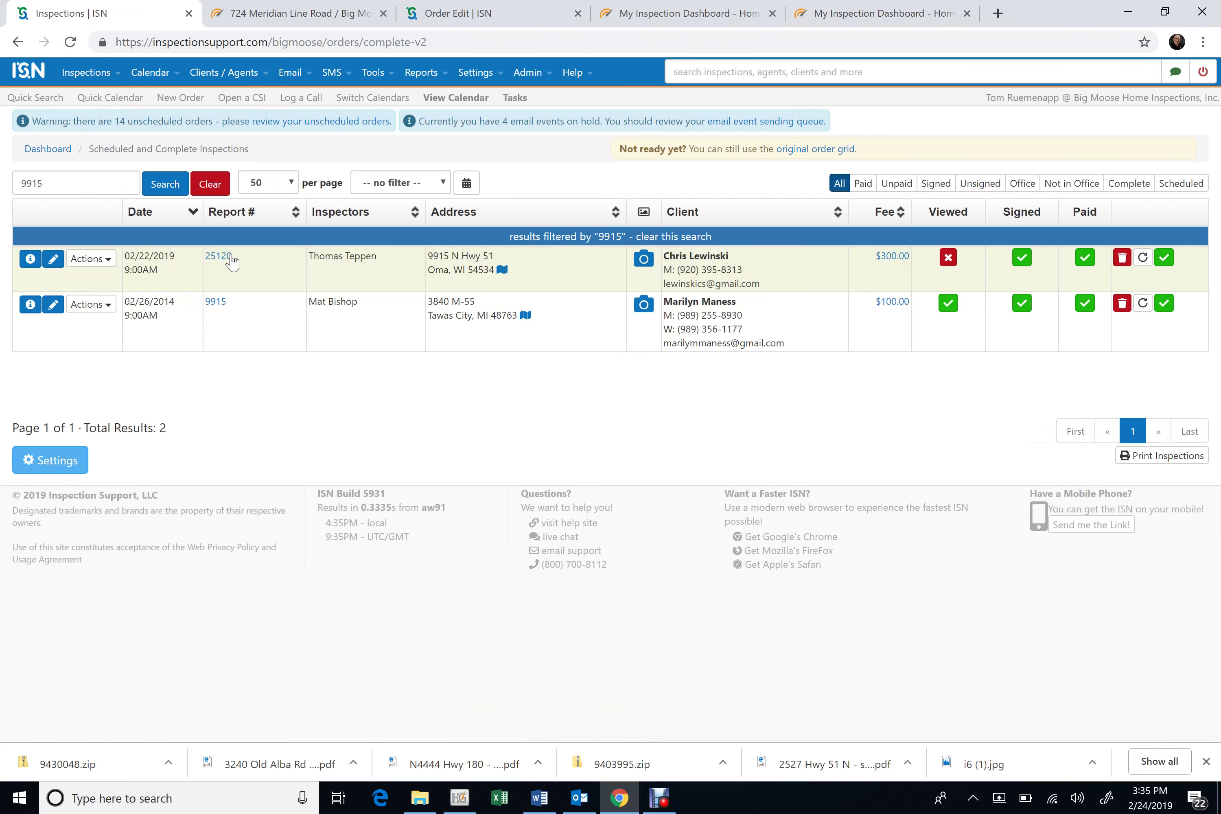
{"action": "left_click", "coordinate": [643, 266]}
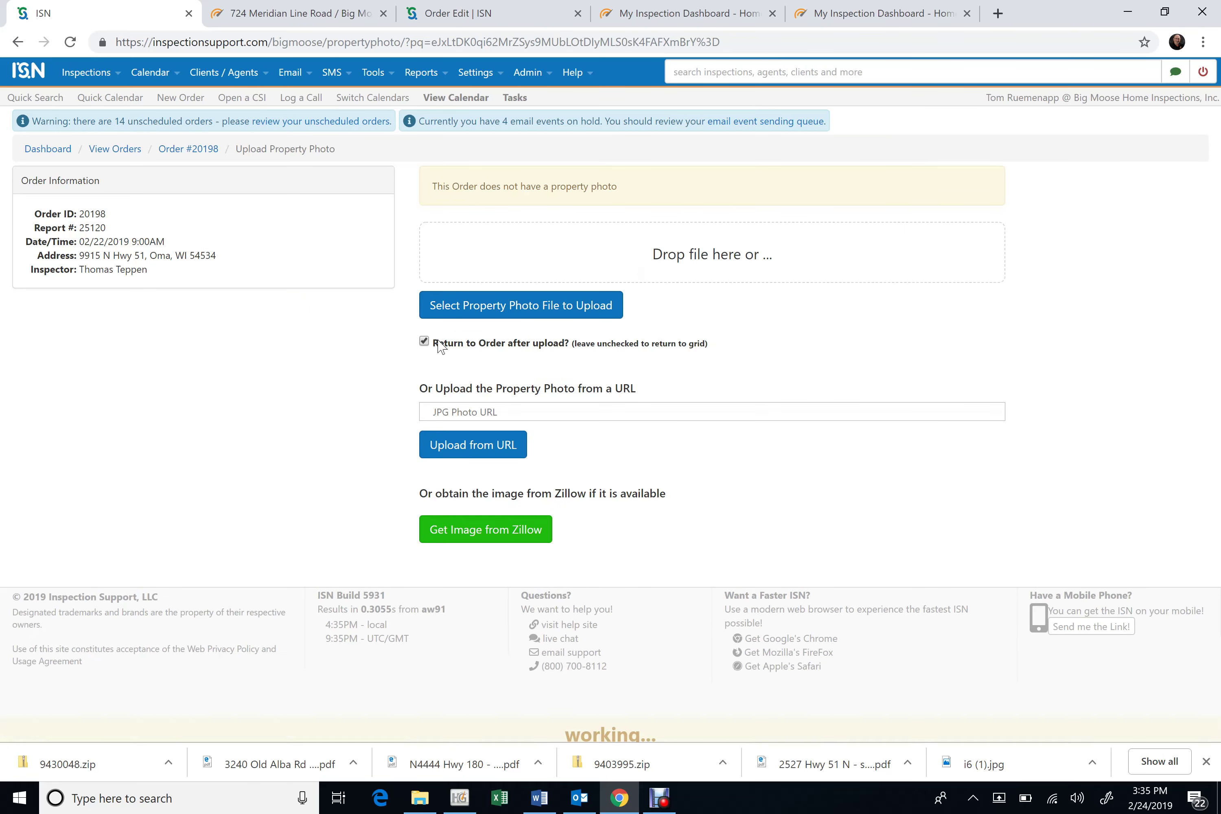
{"action": "left_click", "coordinate": [490, 312]}
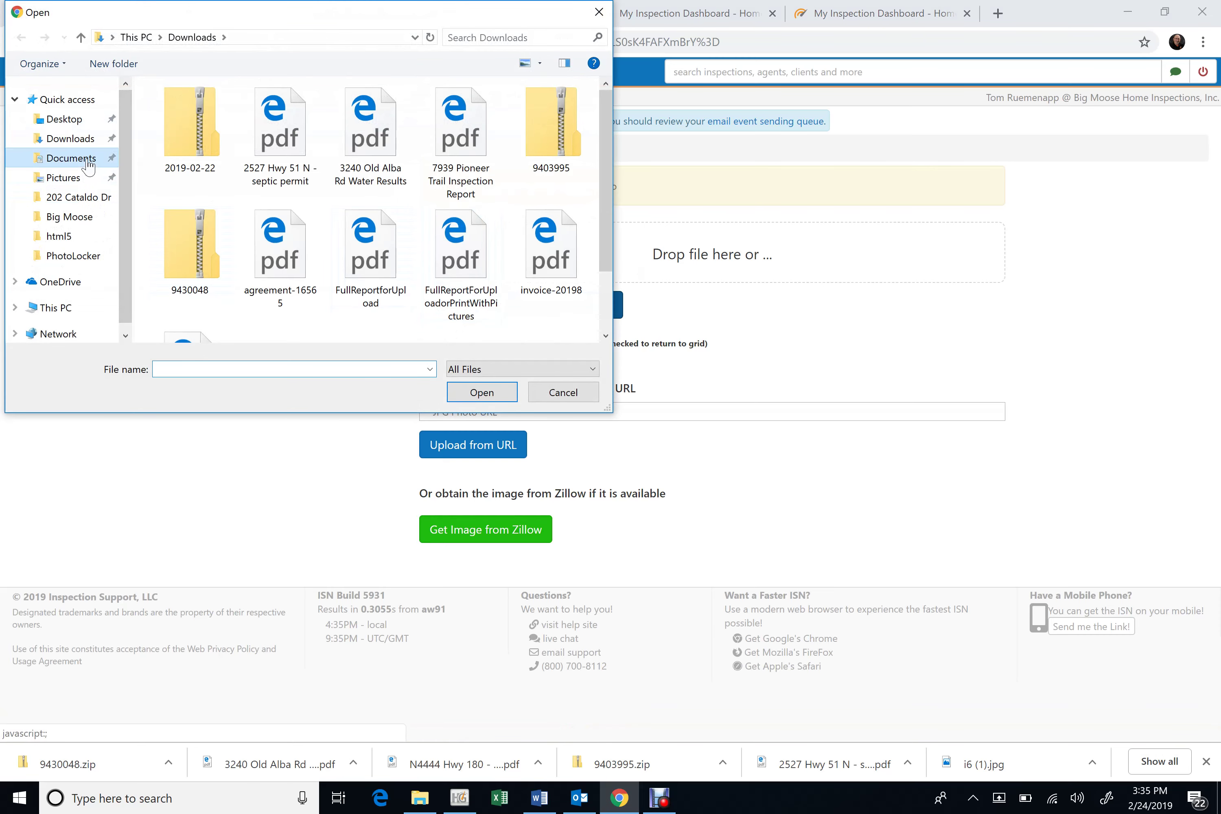
{"action": "left_click", "coordinate": [68, 158]}
{"action": "left_click", "coordinate": [193, 147]}
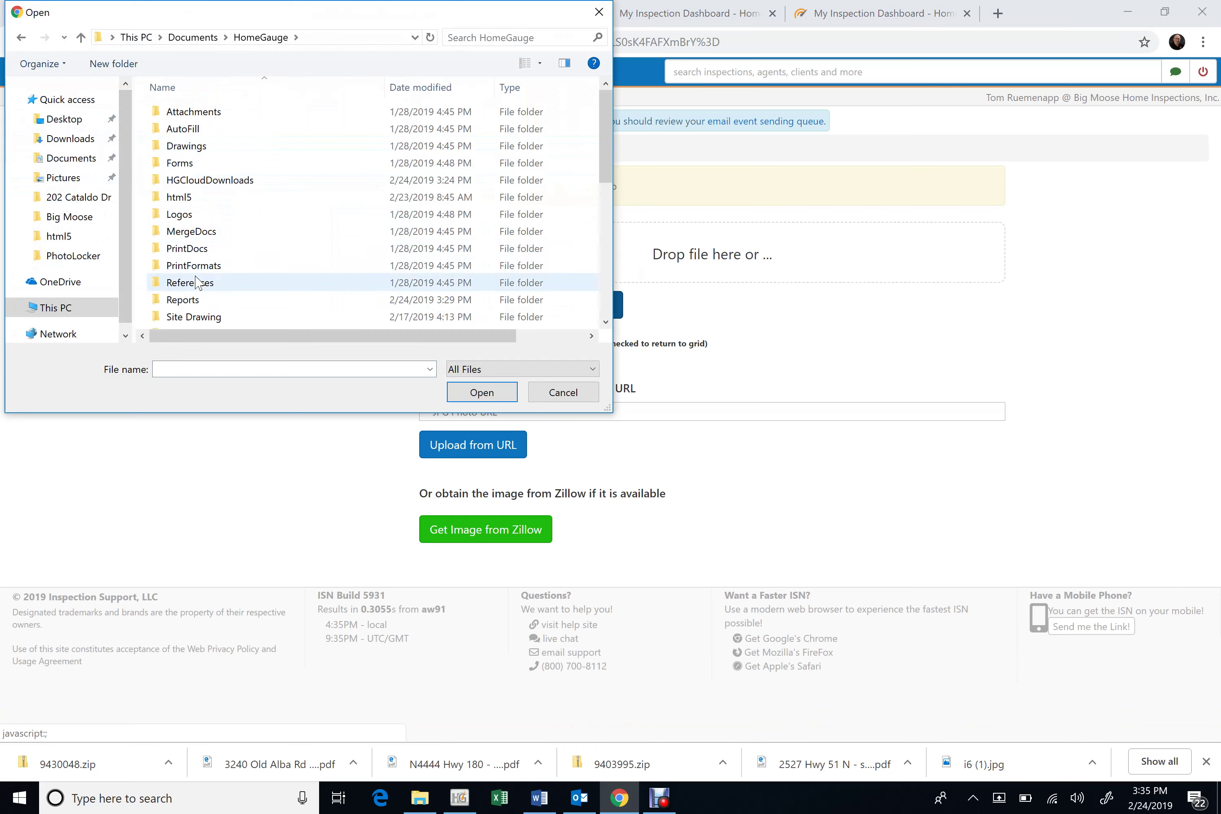
{"action": "double_click", "coordinate": [182, 300]}
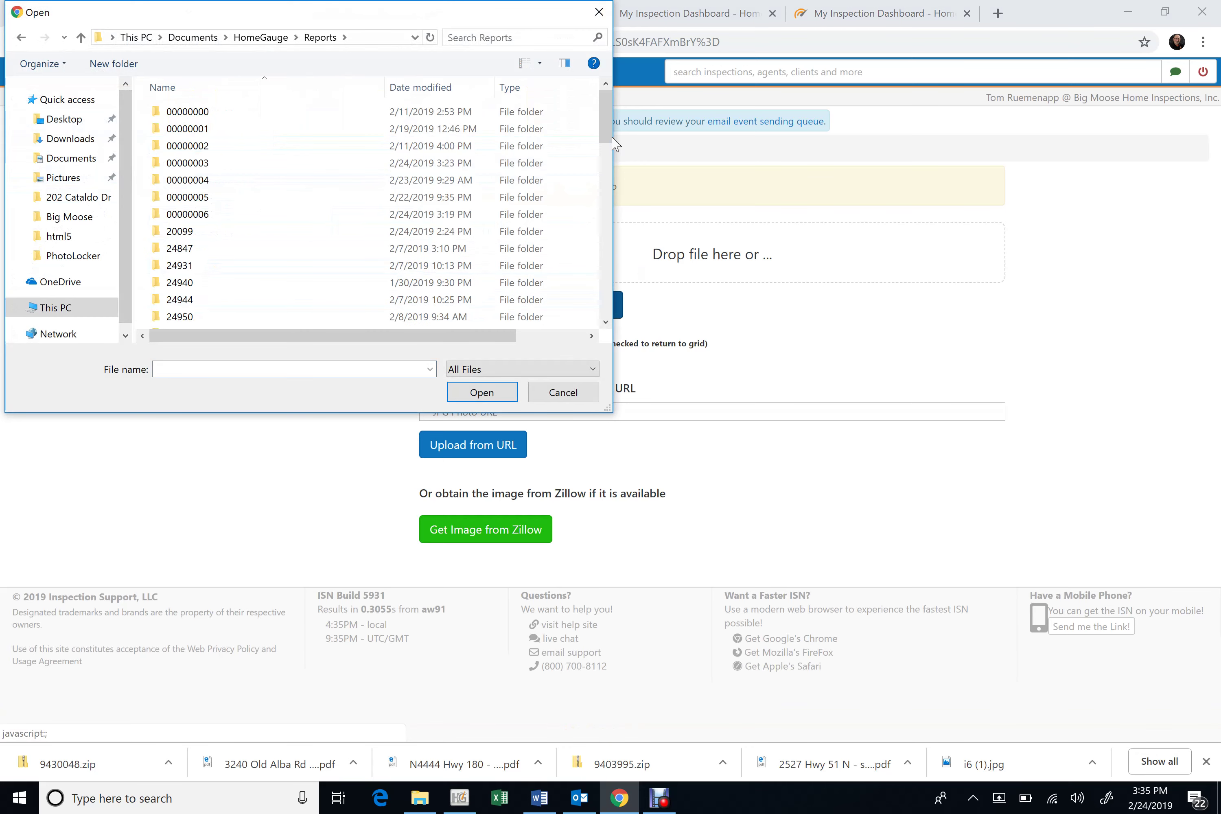
{"action": "left_click_drag", "start_coordinate": [610, 134], "coordinate": [614, 296]}
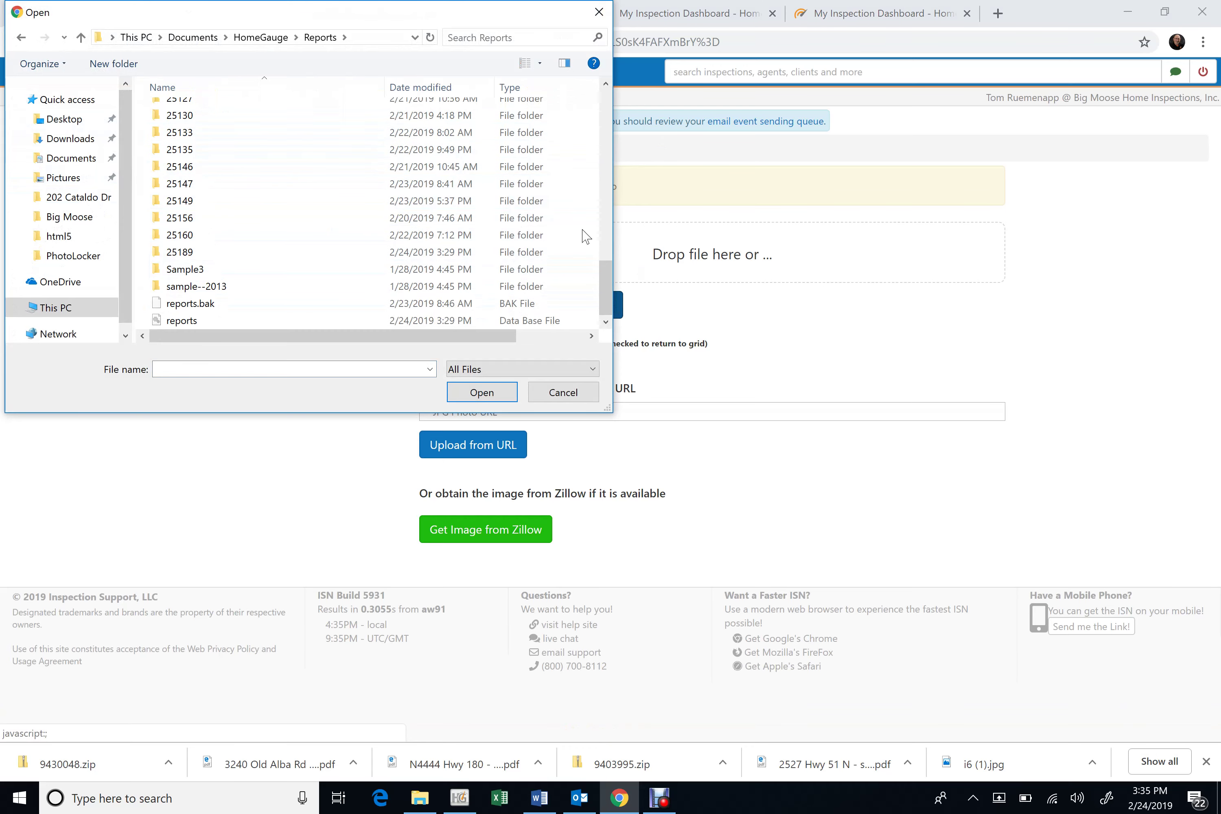
{"action": "left_click_drag", "start_coordinate": [605, 283], "coordinate": [607, 274]}
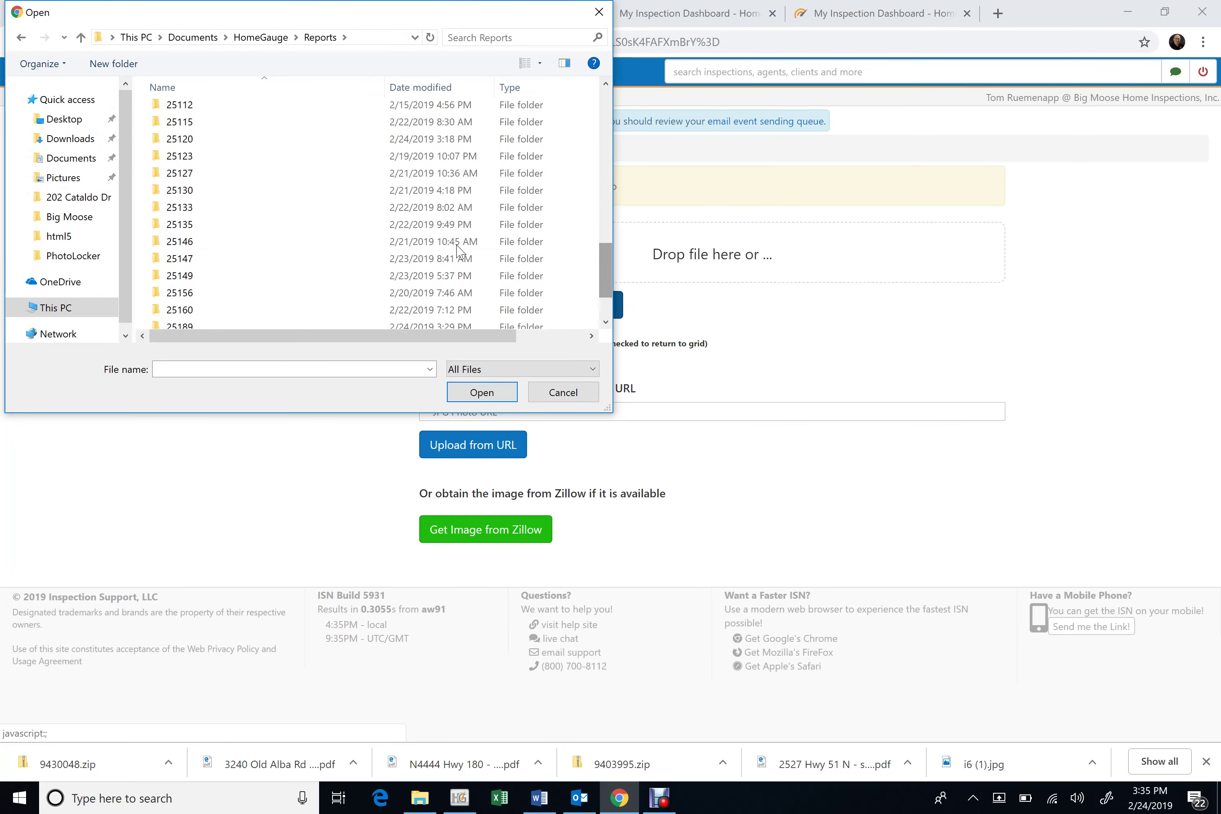
{"action": "left_click", "coordinate": [221, 140]}
{"action": "double_click", "coordinate": [221, 139]}
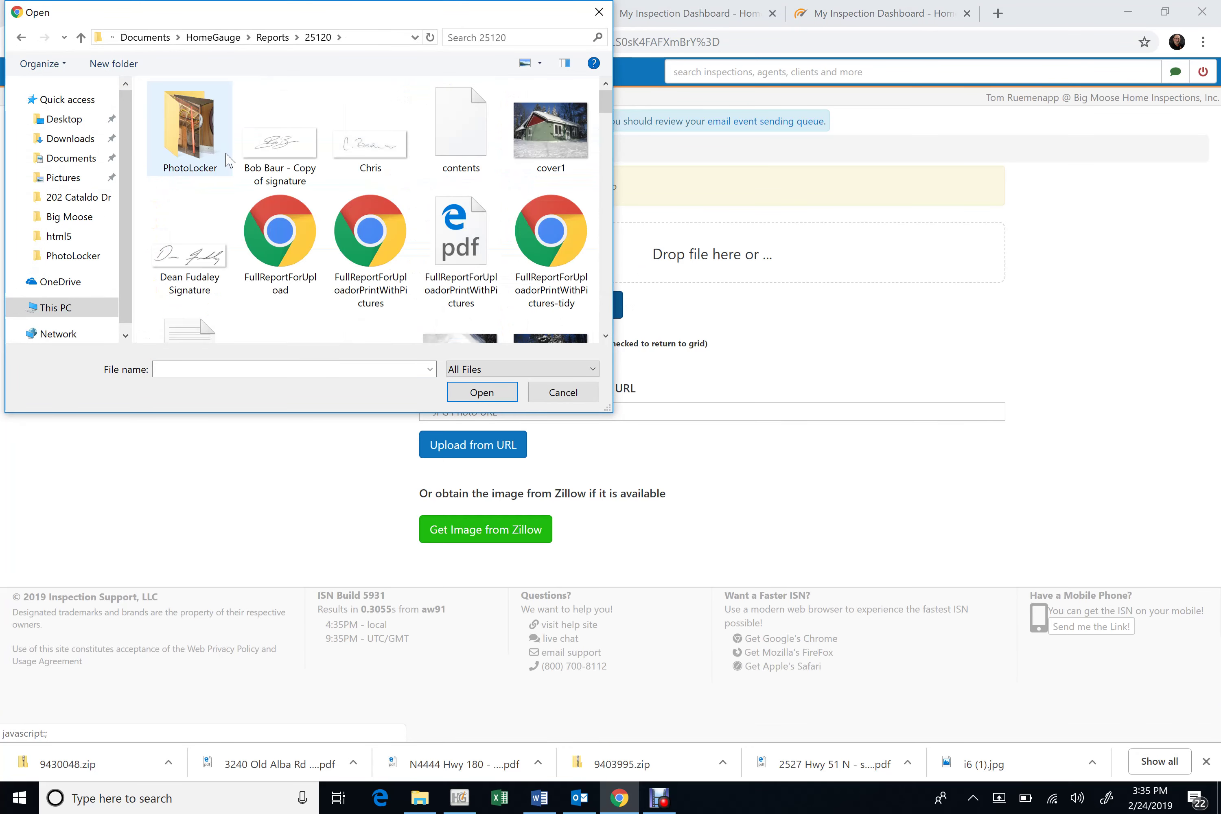
{"action": "left_click", "coordinate": [549, 129]}
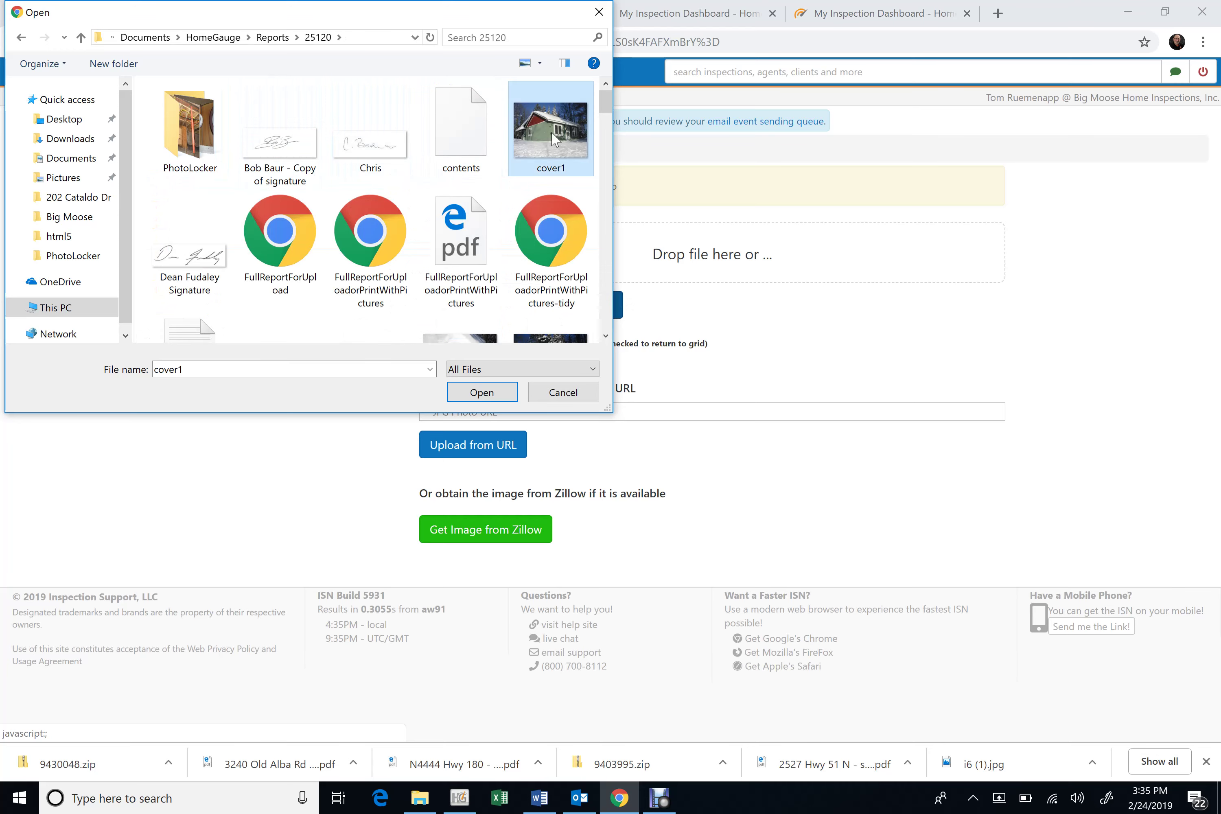
{"action": "left_click", "coordinate": [487, 393]}
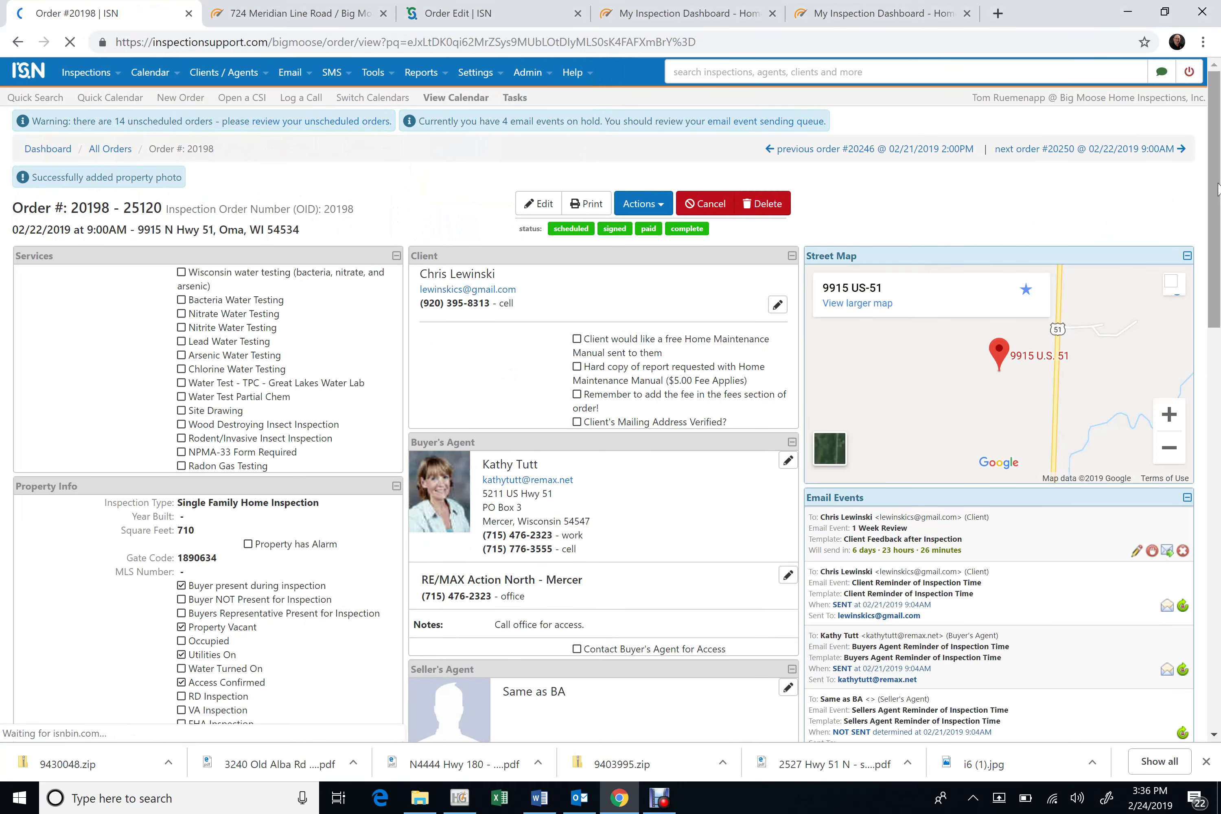
- Start the order's report email, addressed to the client and buyer's agent, with the primary inspector as Bcc
{"action": "left_click_drag", "start_coordinate": [1218, 189], "coordinate": [1218, 597]}
{"action": "left_click_drag", "start_coordinate": [1215, 546], "coordinate": [1217, 163]}
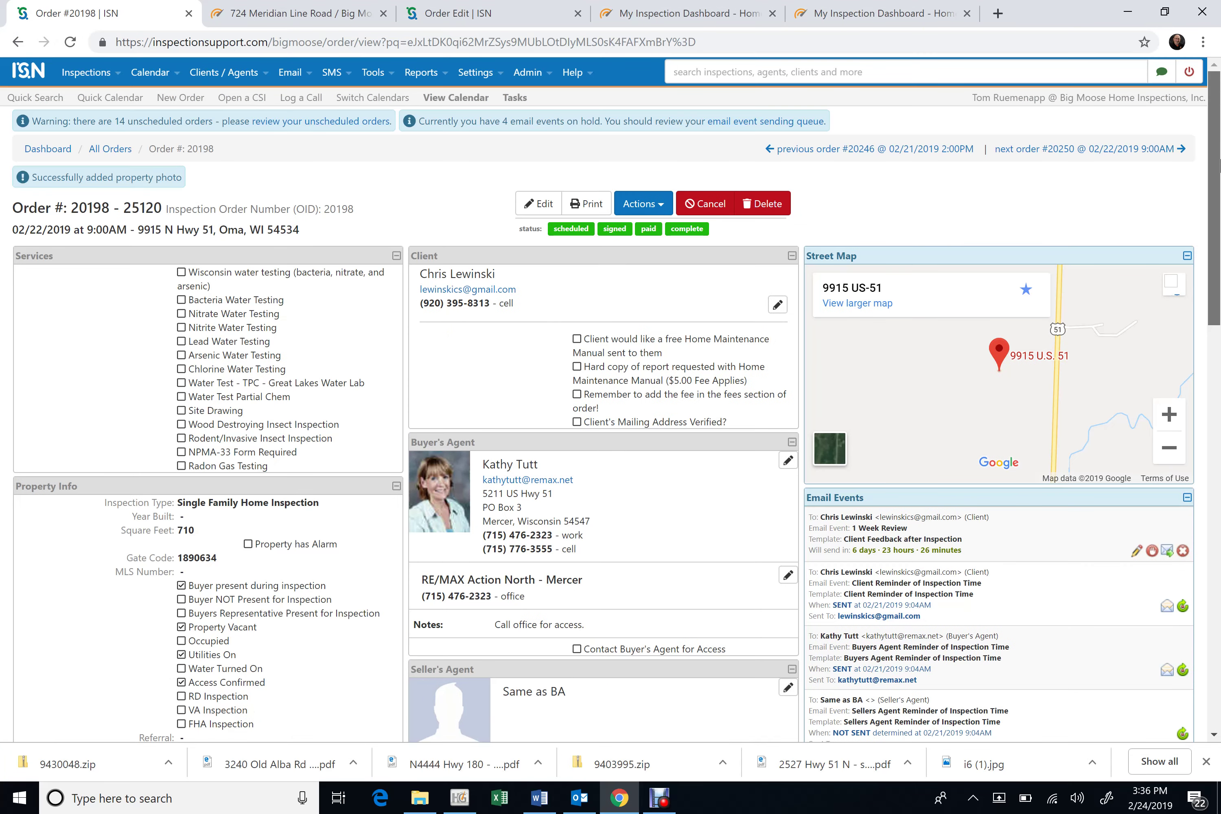
{"action": "left_click", "coordinate": [638, 210]}
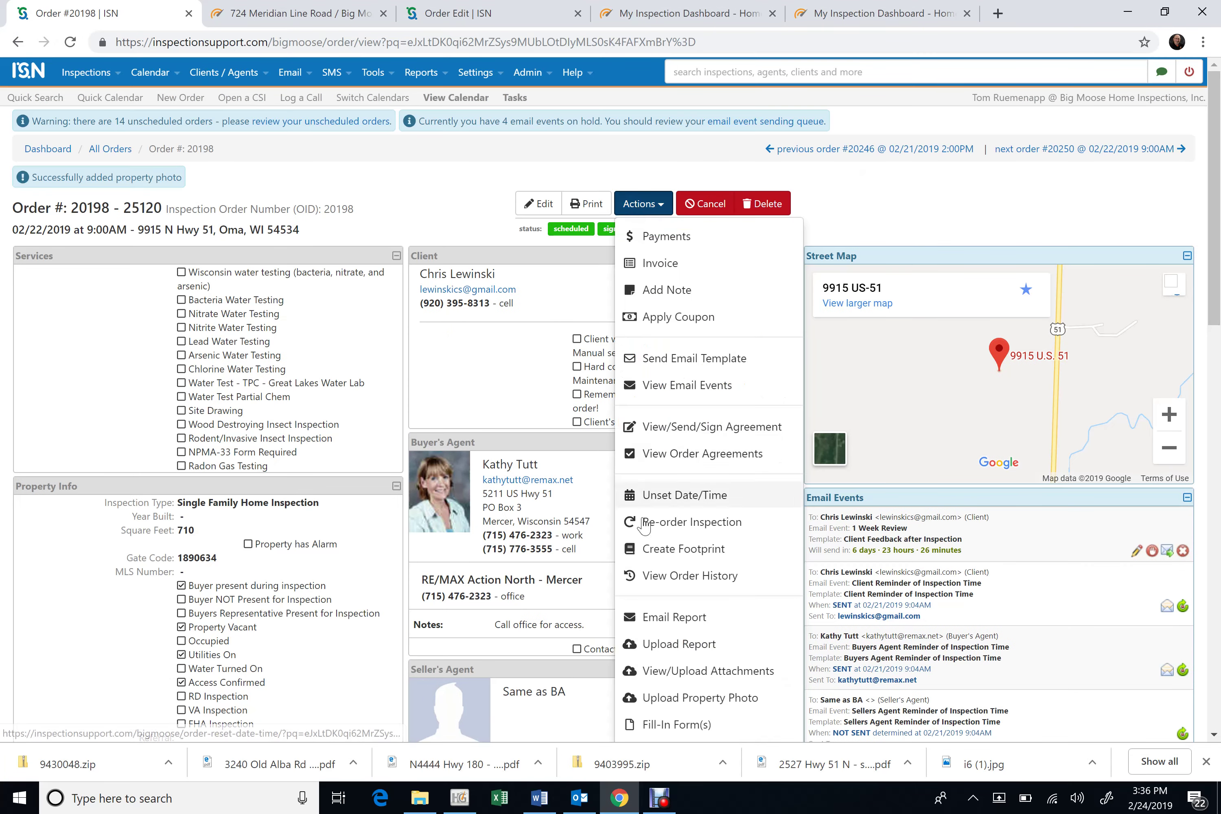
{"action": "left_click", "coordinate": [672, 620]}
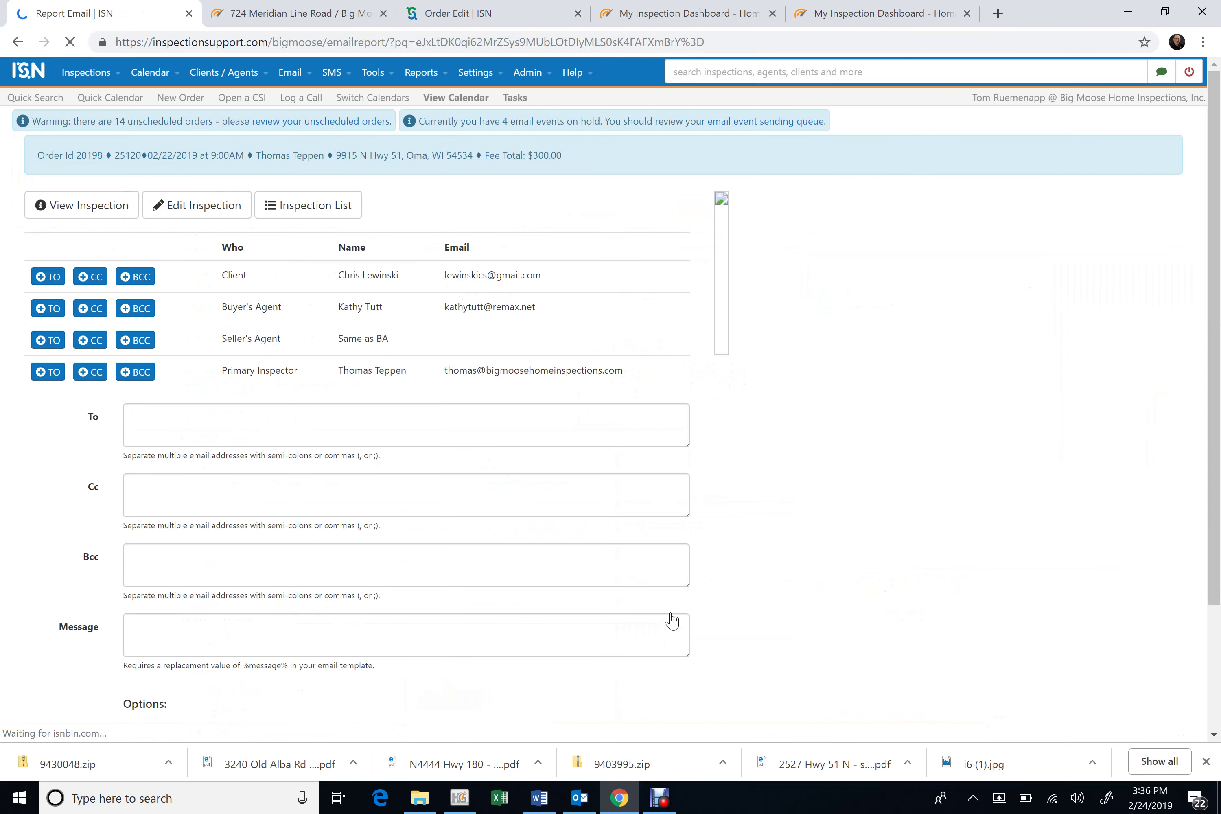
{"action": "left_click", "coordinate": [45, 277]}
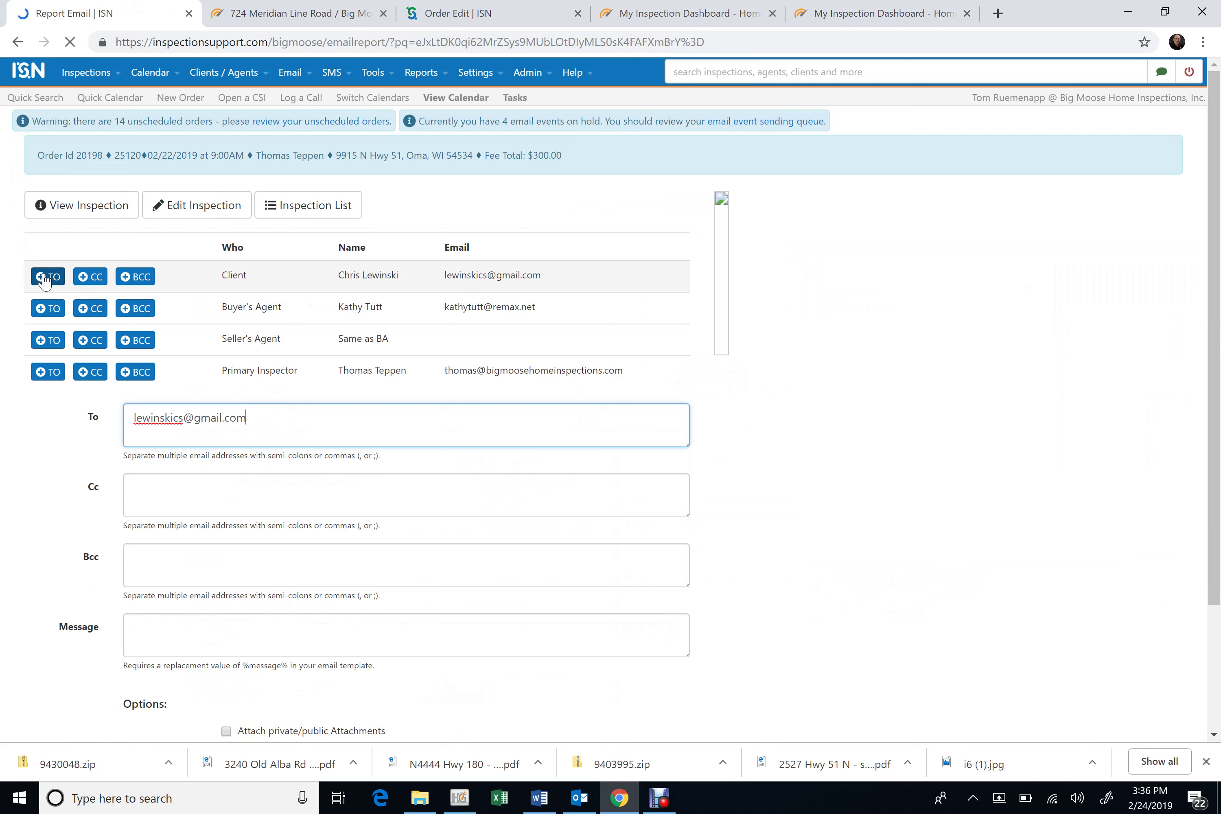
{"action": "left_click", "coordinate": [48, 308]}
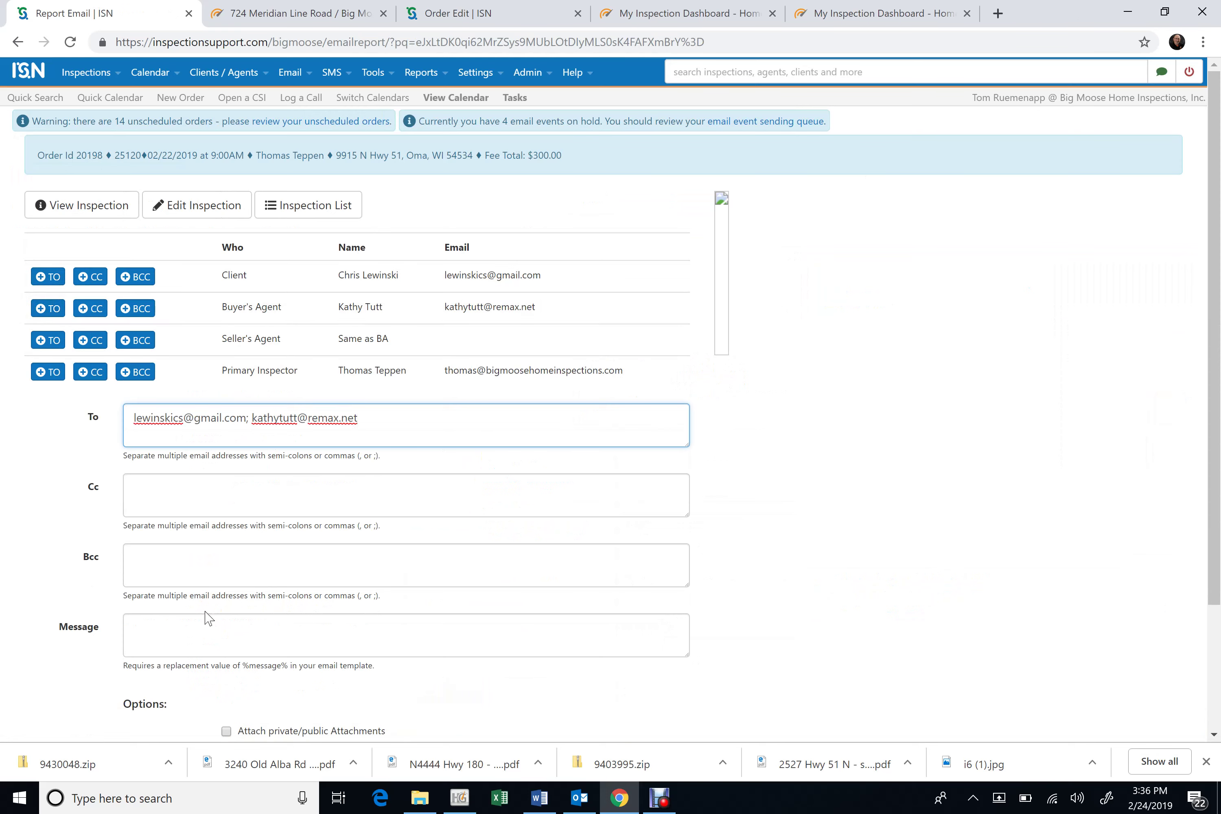
{"action": "left_click", "coordinate": [135, 371]}
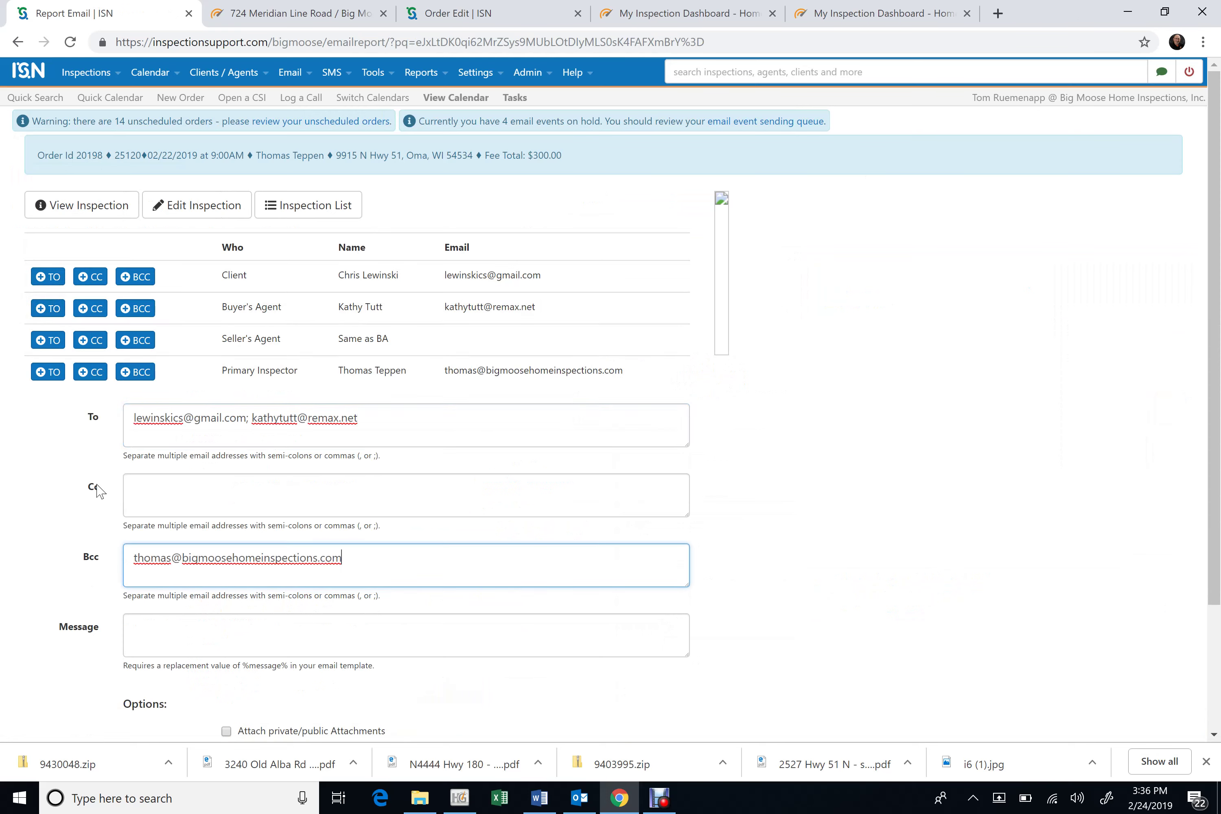
- Send the report email with all public attachments included, and return to the scheduled inspections list
{"action": "scroll", "coordinate": [589, 560], "scroll_direction": "down", "scroll_amount": 3}
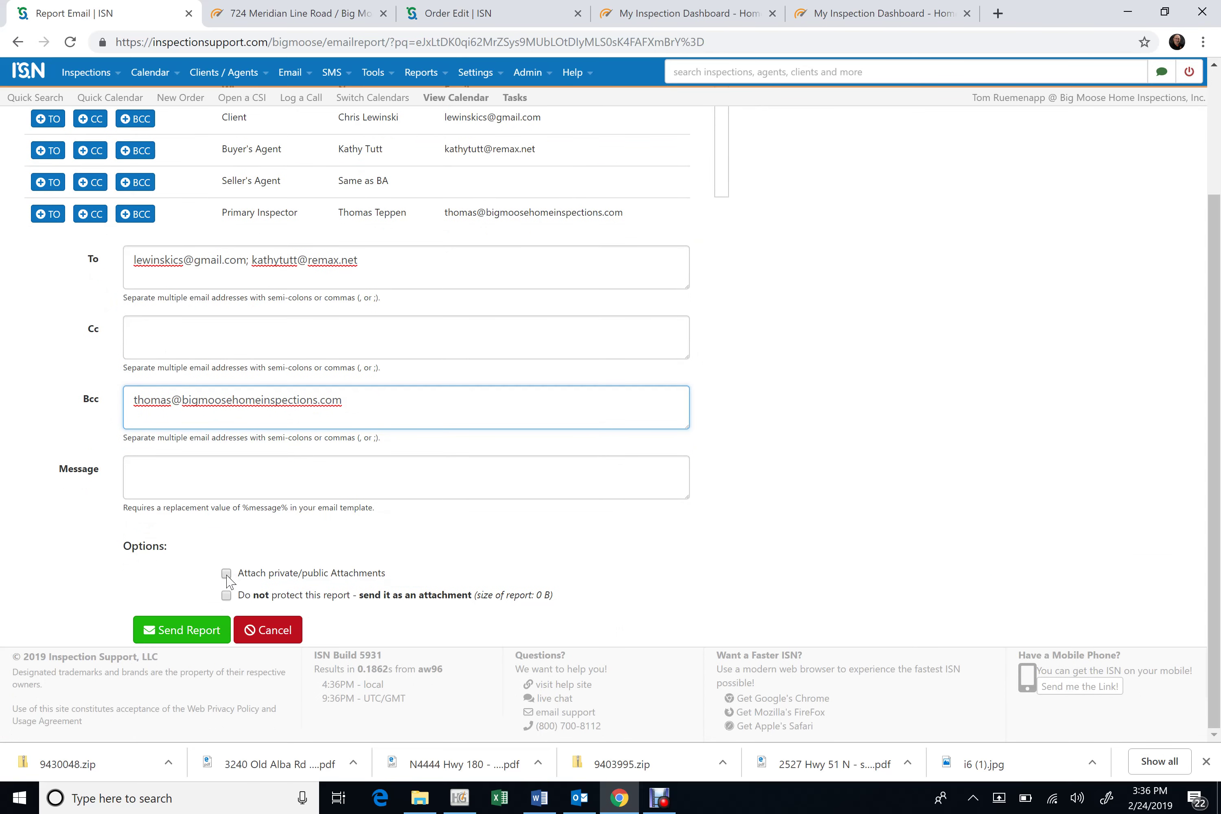
{"action": "left_click", "coordinate": [226, 573]}
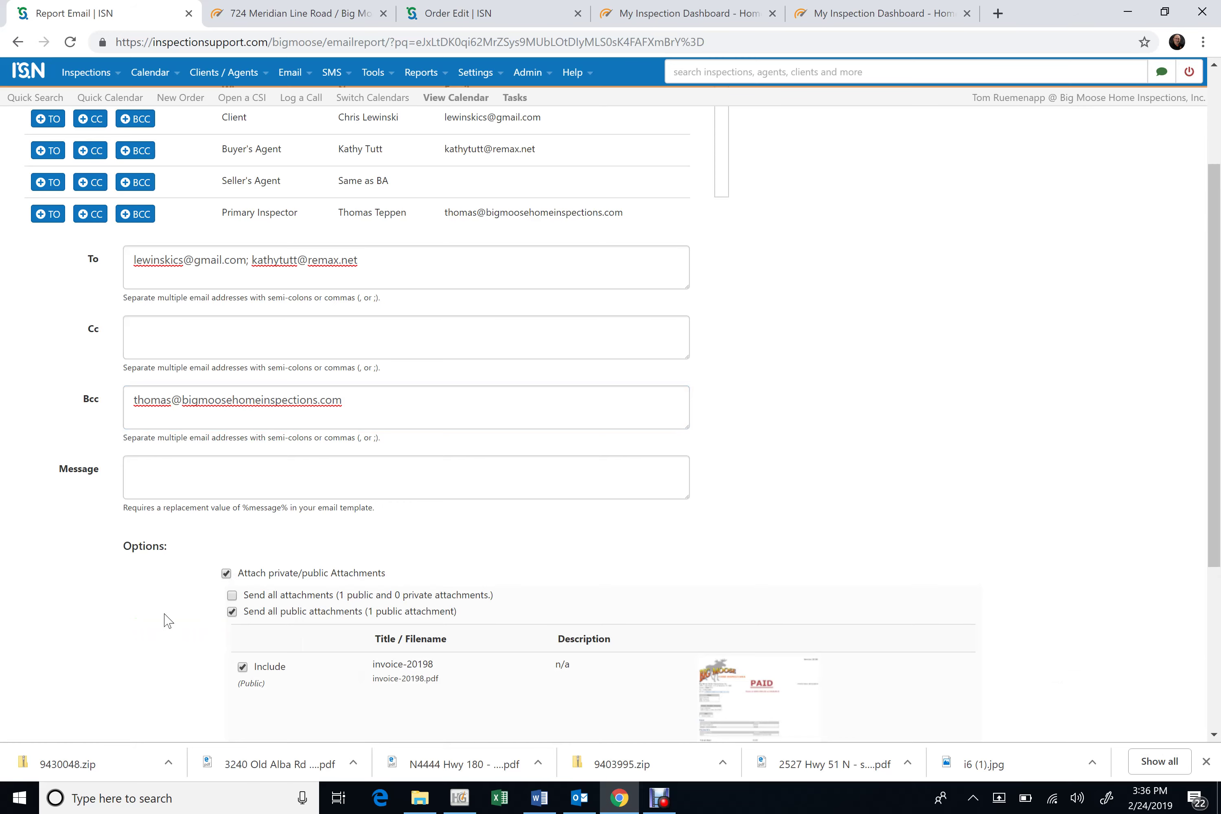
{"action": "scroll", "coordinate": [166, 620], "scroll_direction": "down", "scroll_amount": 5}
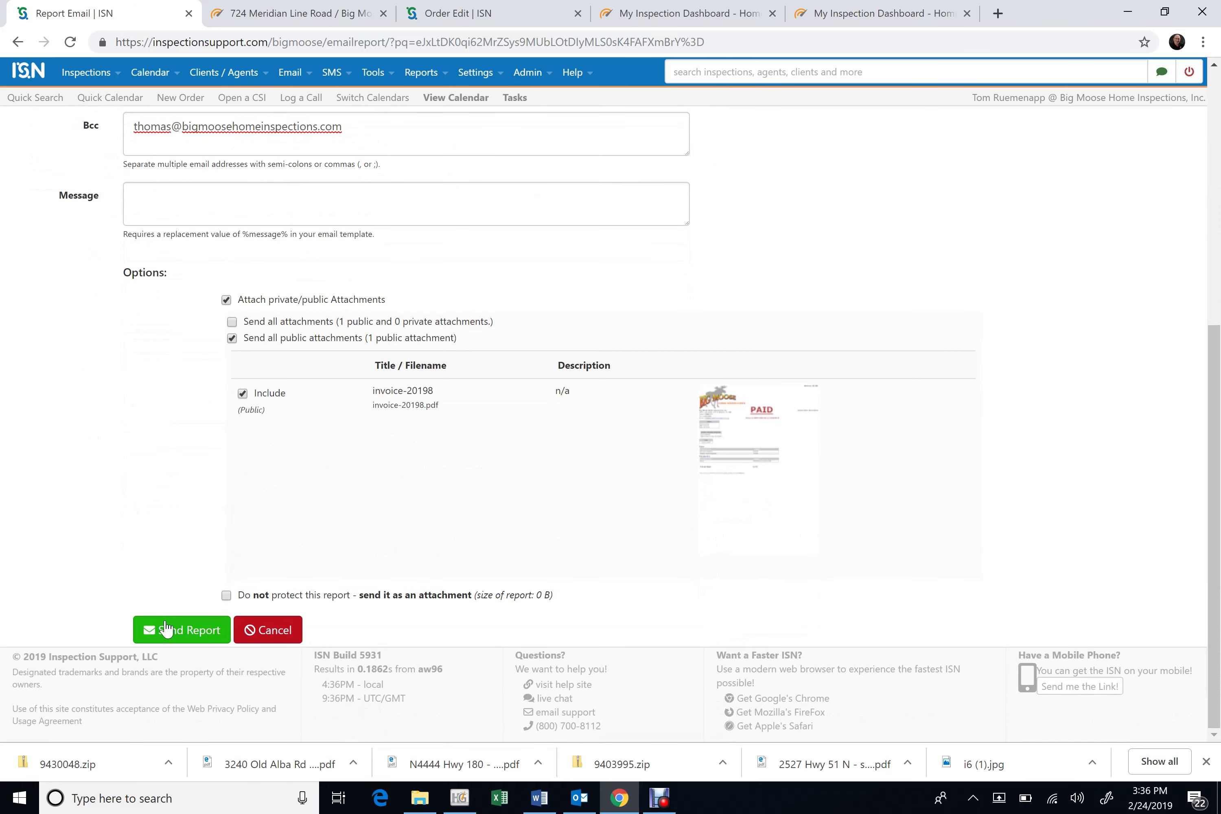
{"action": "left_click", "coordinate": [166, 628]}
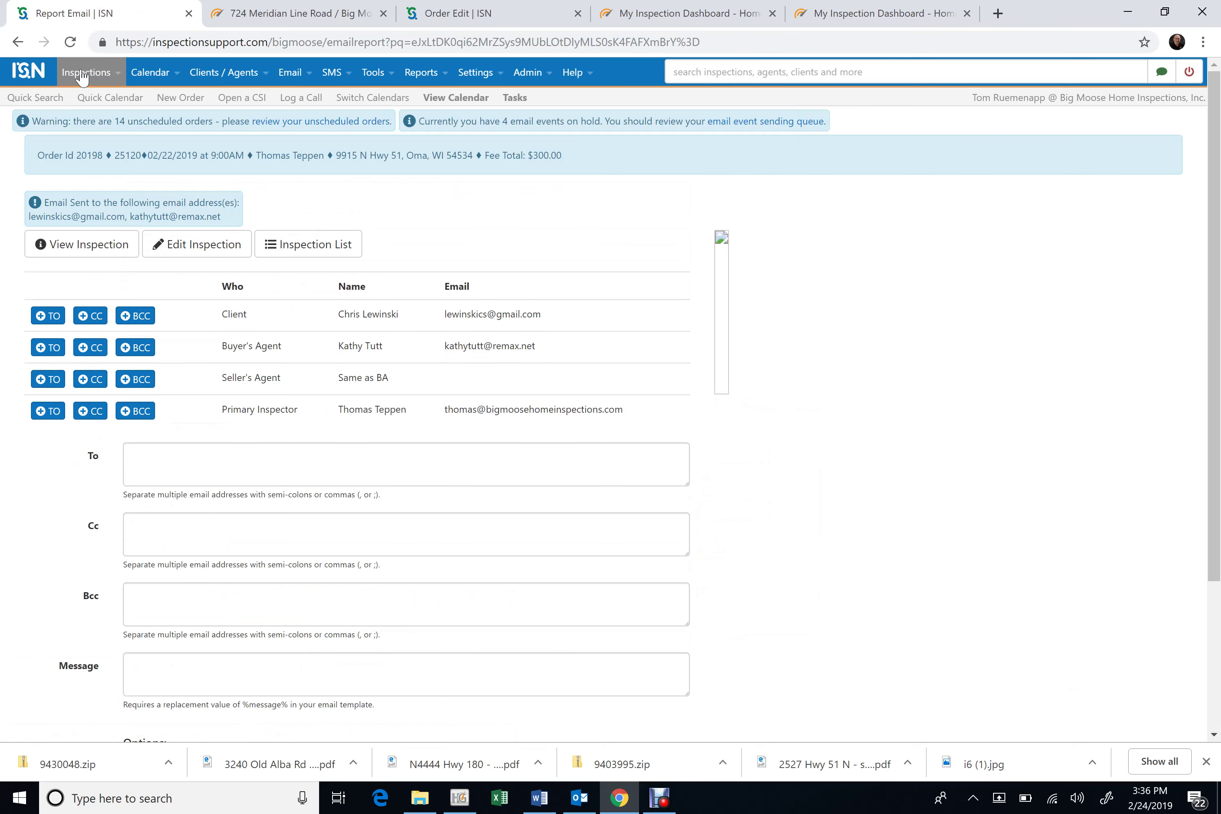
{"action": "left_click", "coordinate": [102, 99]}
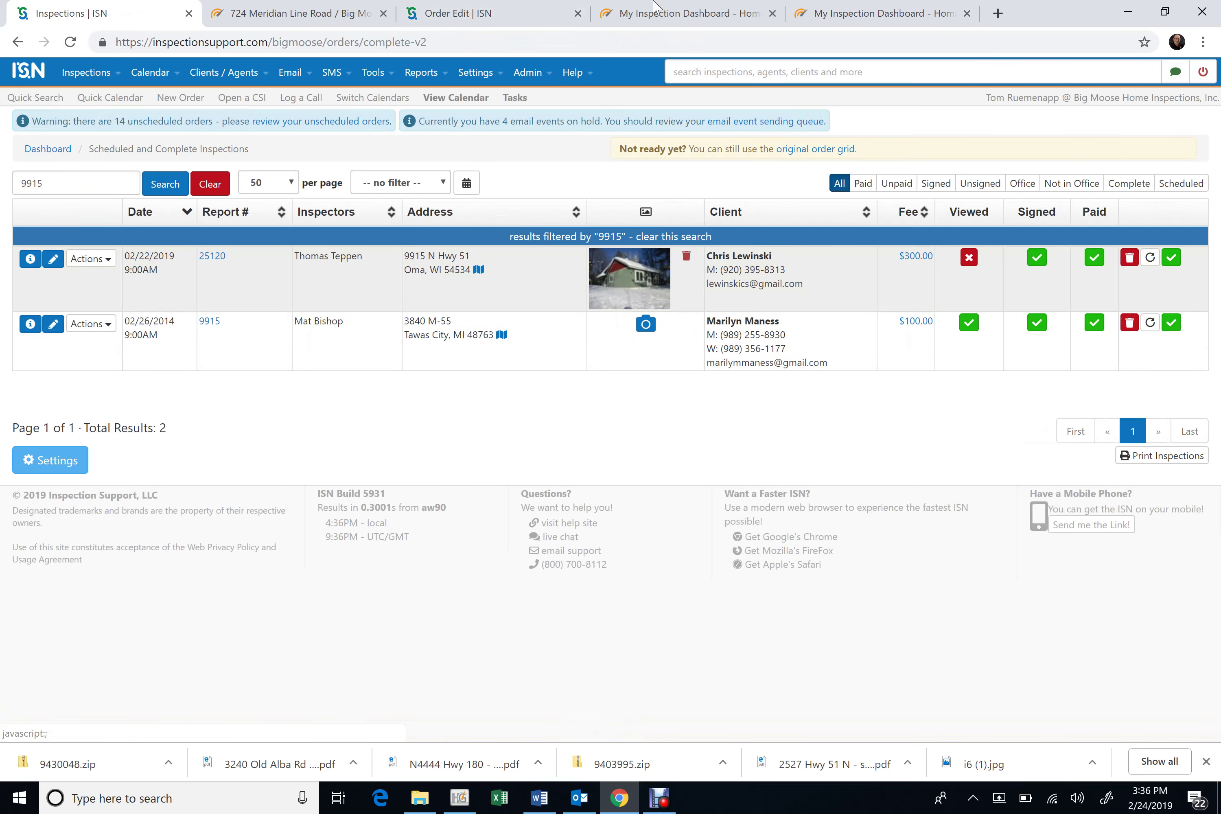
- Switch to the HomeGauge dashboard, show the order's inspector's reports, and open email sending for the matching report
{"action": "left_click", "coordinate": [838, 11]}
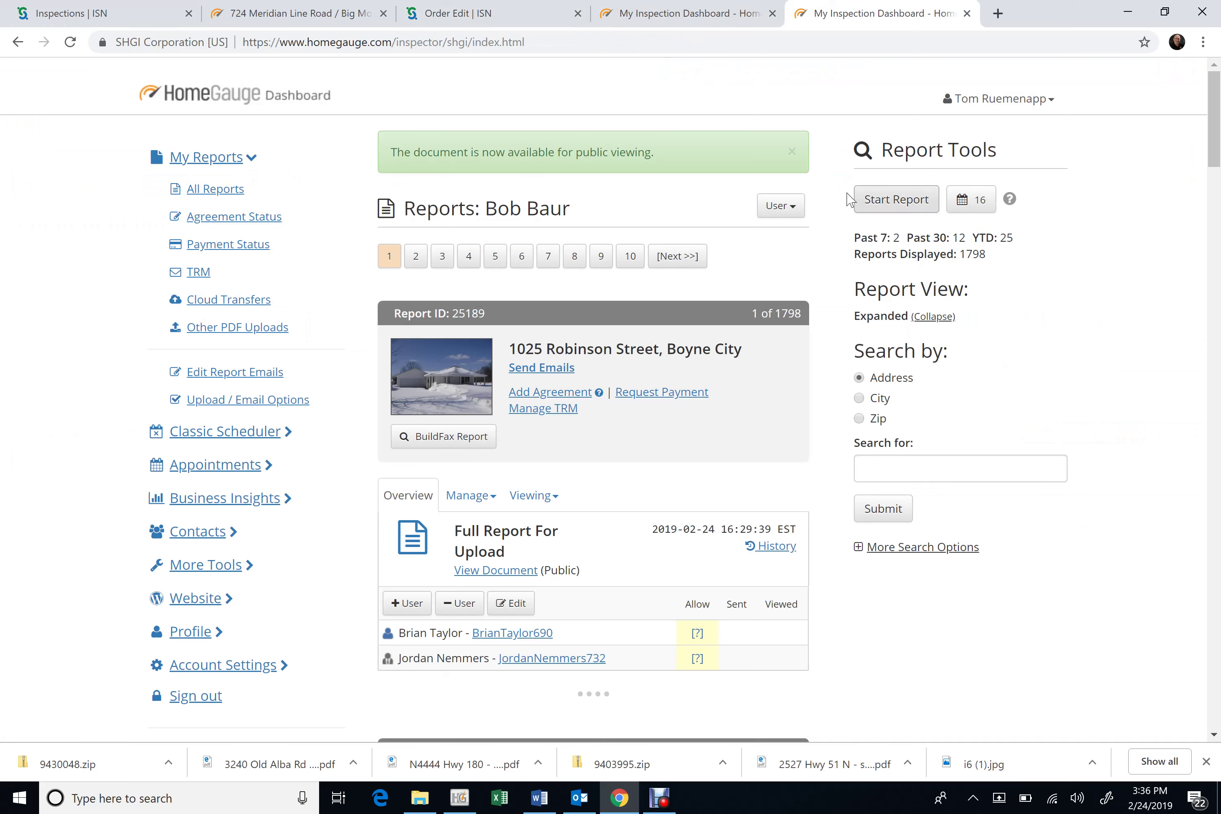
{"action": "left_click", "coordinate": [781, 206]}
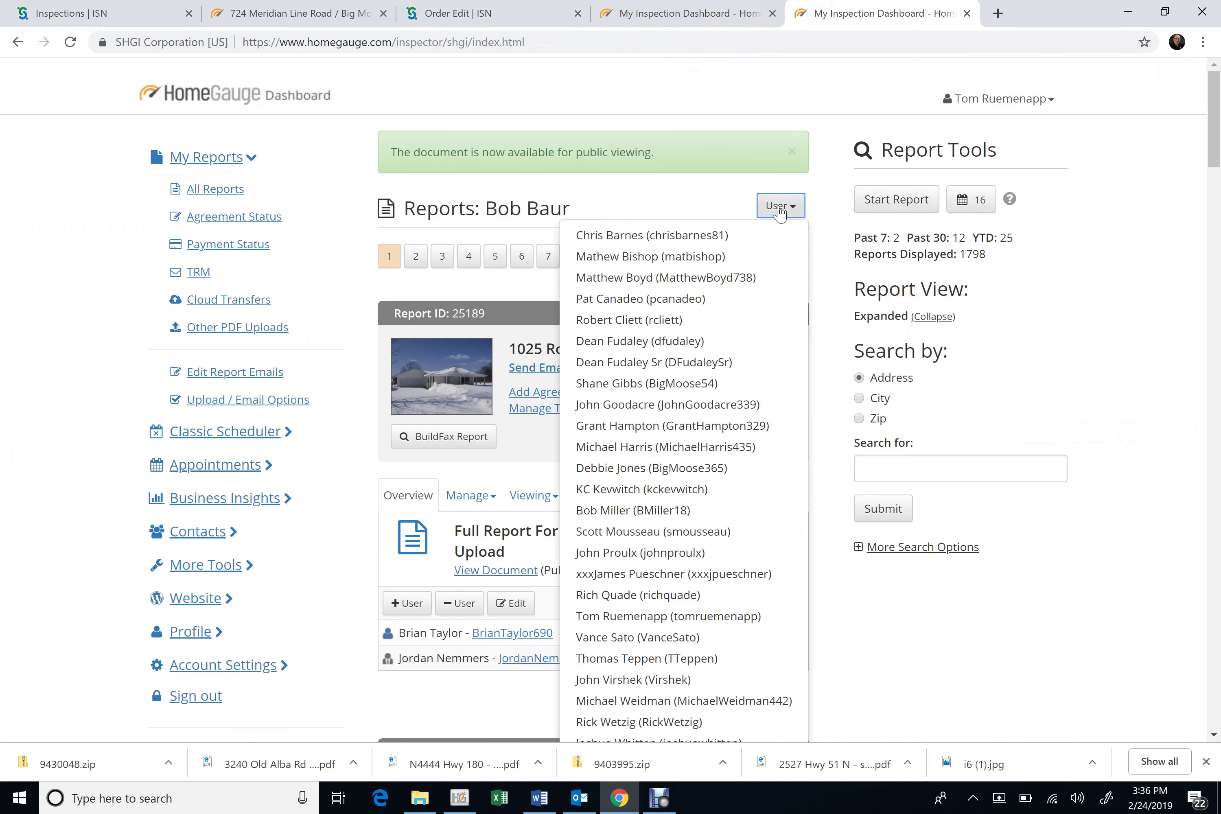
{"action": "left_click", "coordinate": [677, 660]}
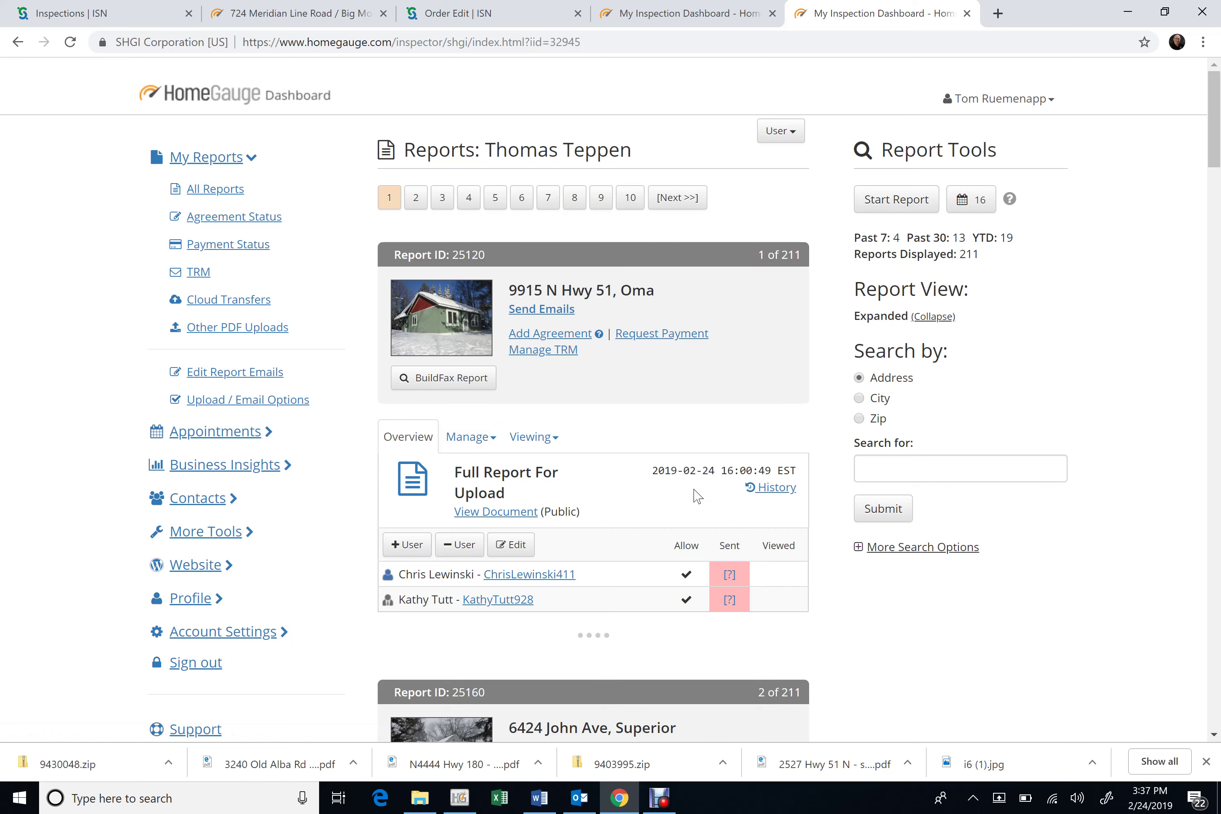
{"action": "left_click", "coordinate": [553, 310]}
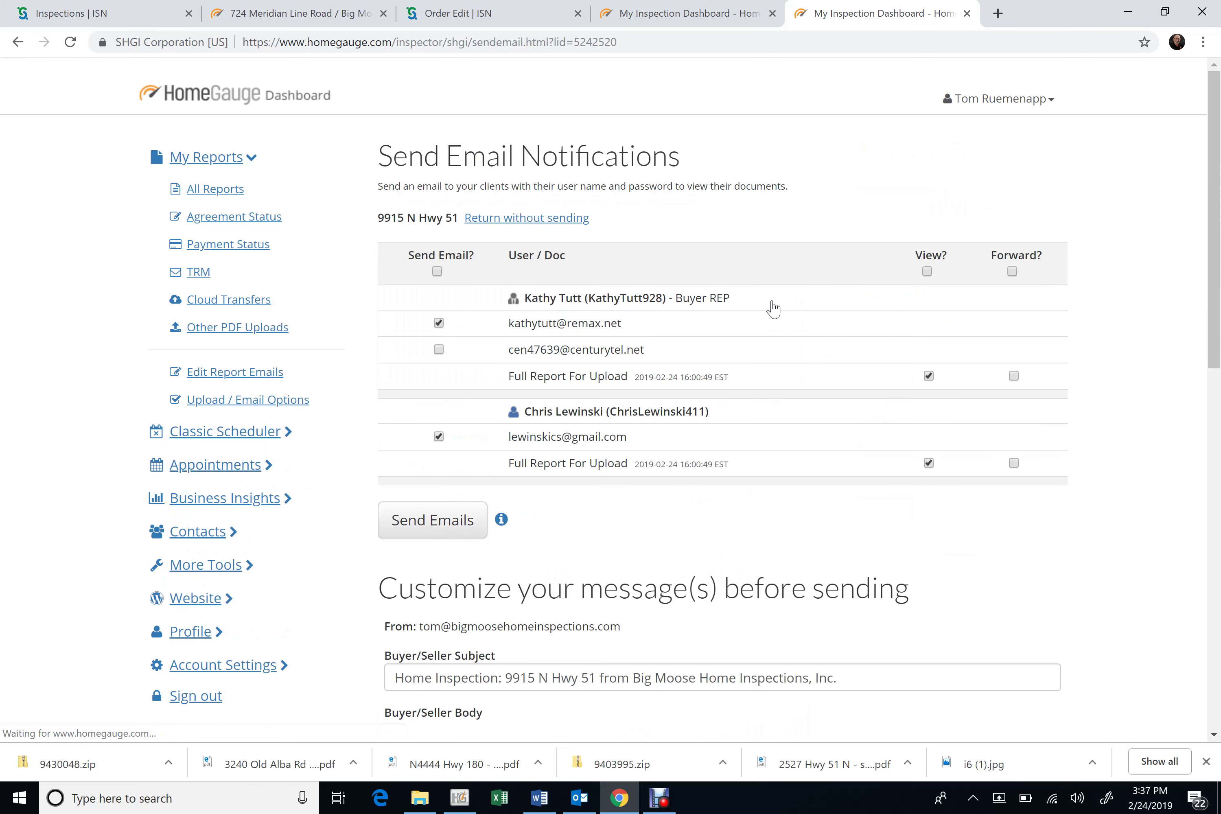
- Send notification emails to the client and both buyer's agent addresses with viewing and forwarding allowed for all, and return to the report
{"action": "left_click", "coordinate": [1012, 271]}
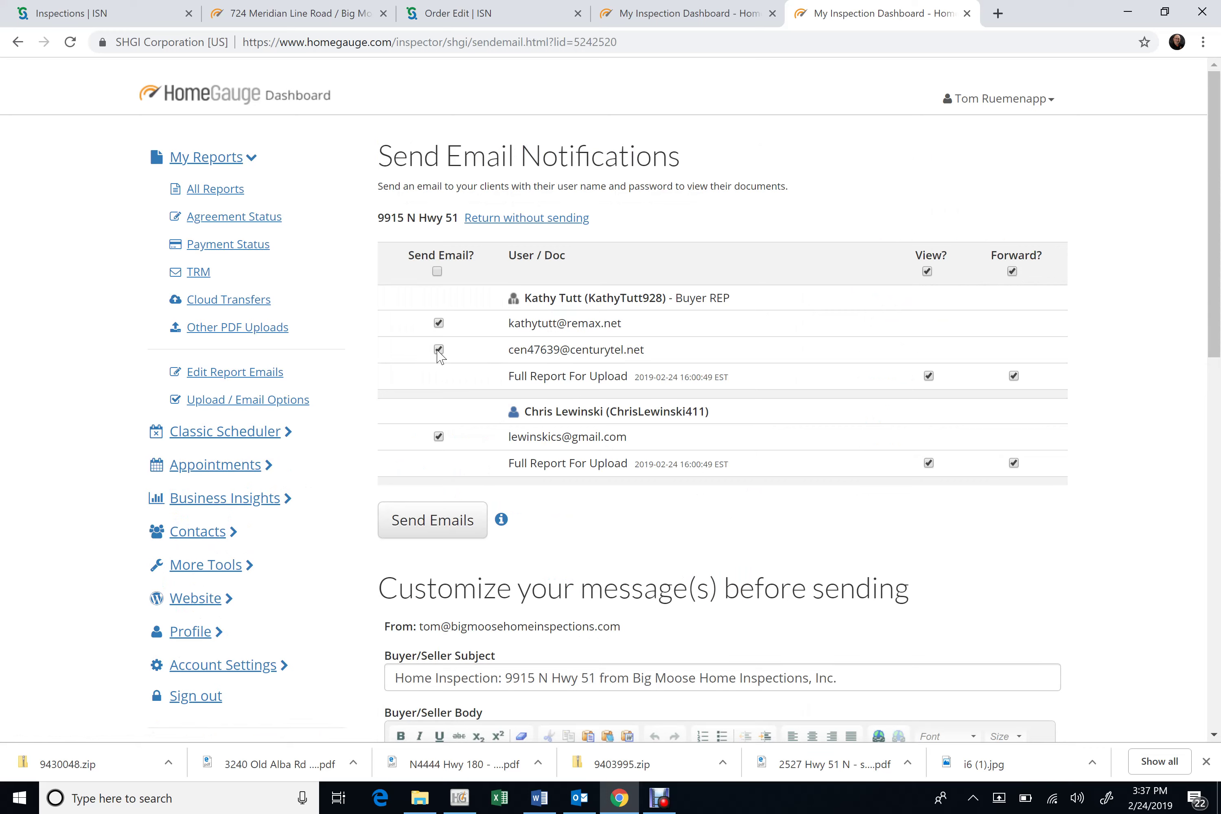
{"action": "left_click", "coordinate": [435, 532]}
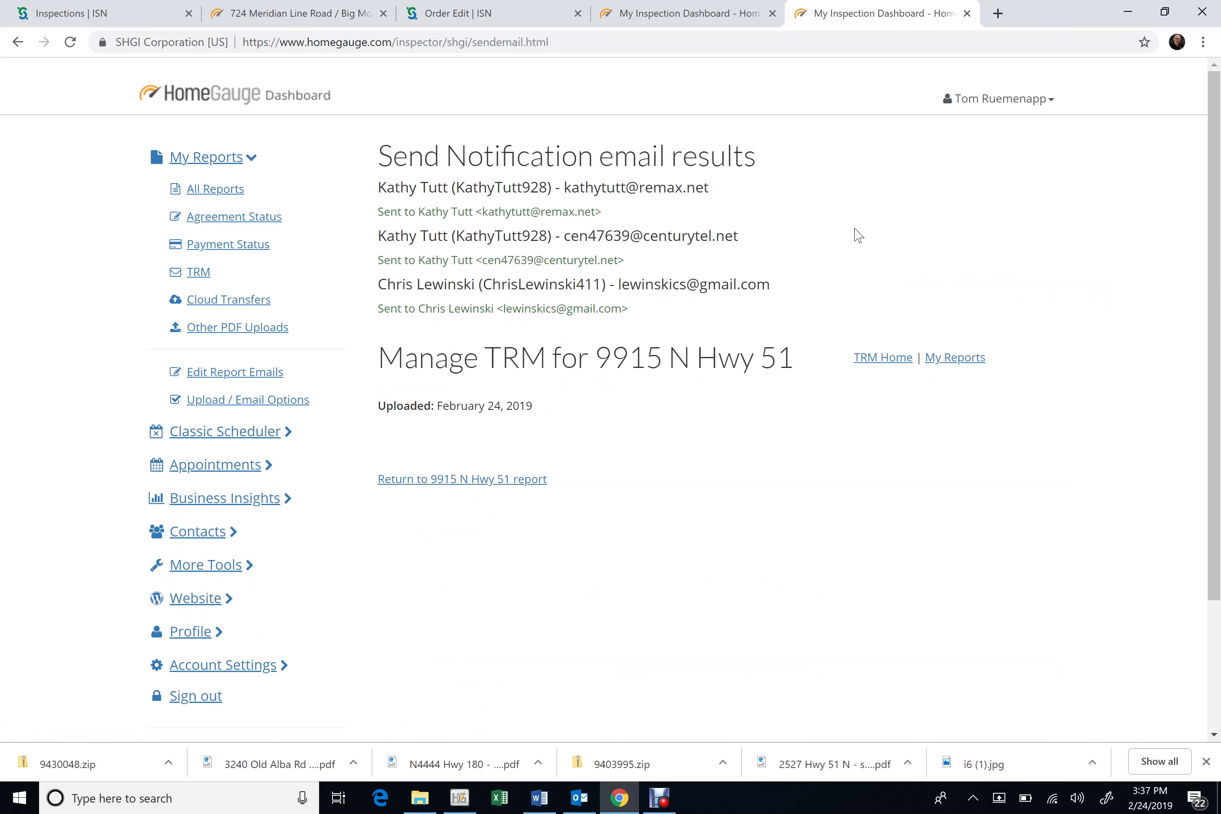
{"action": "left_click", "coordinate": [529, 481]}
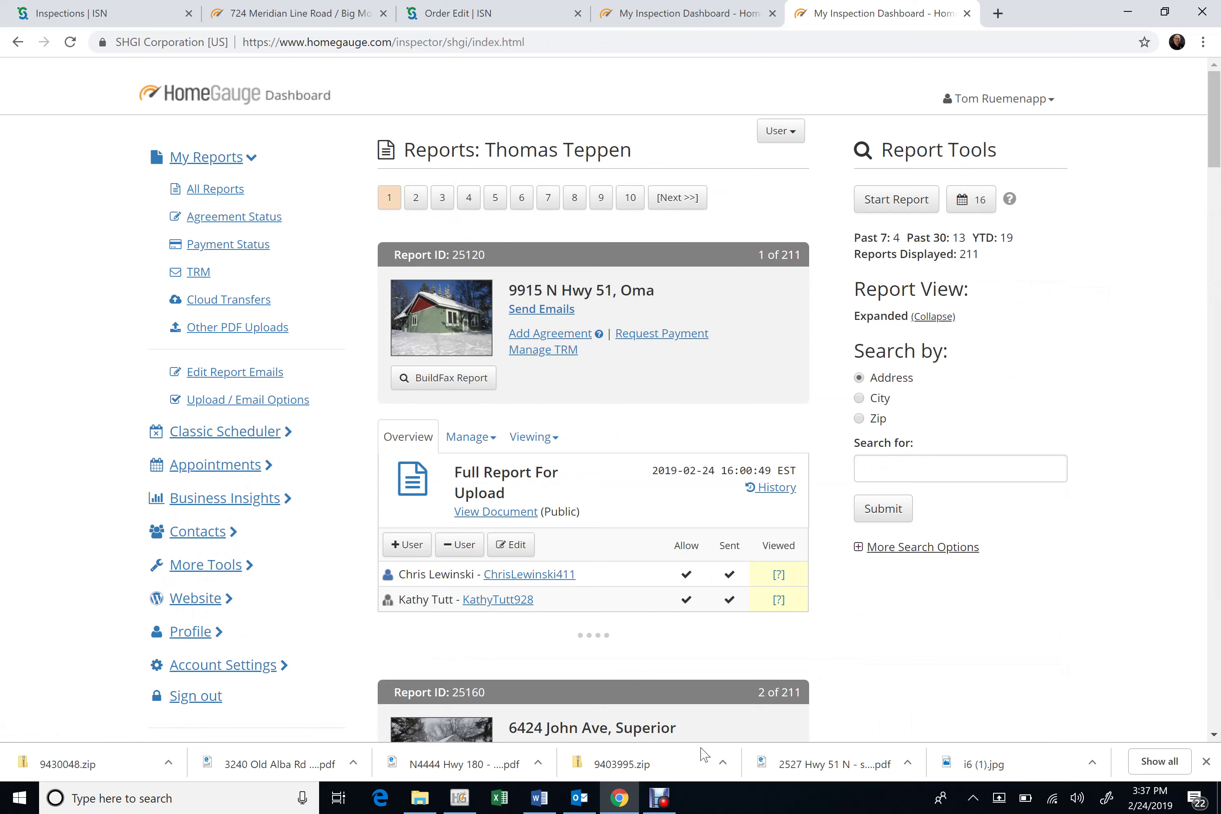
{"action": "left_click", "coordinate": [660, 798]}
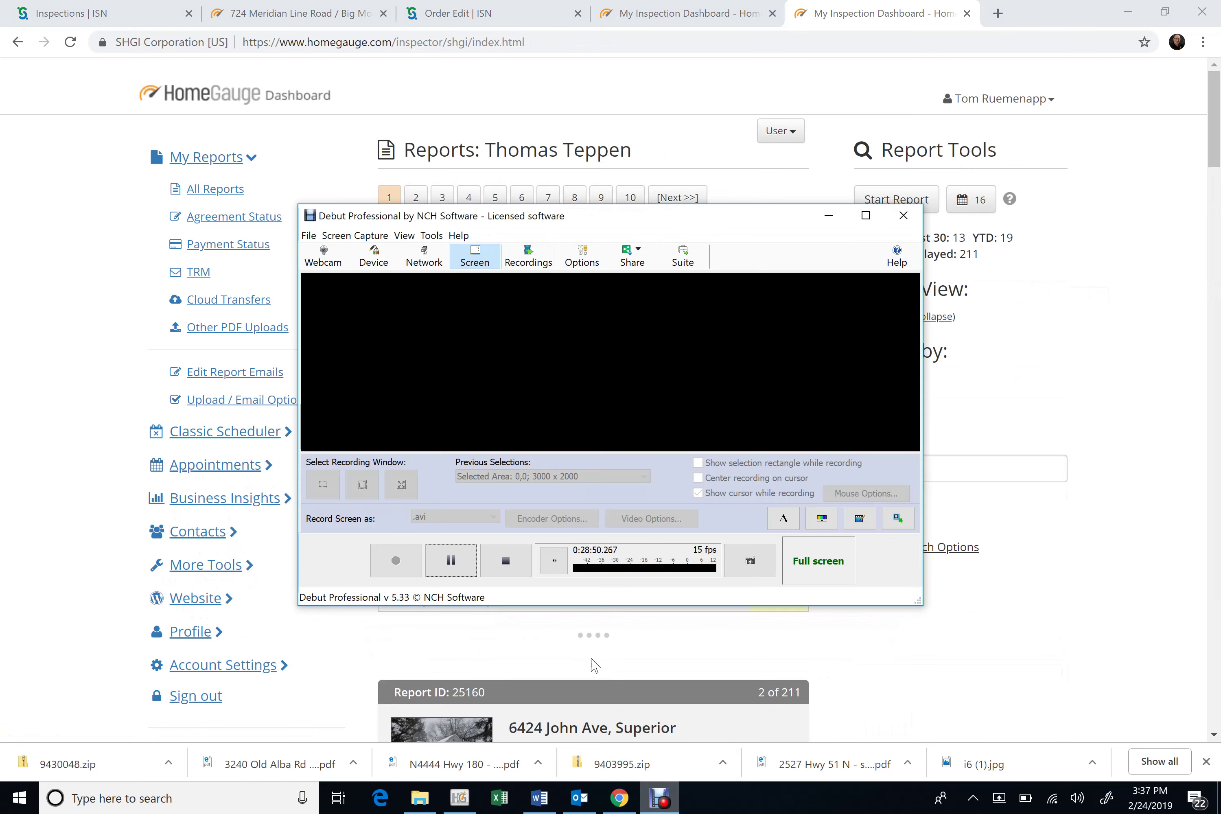